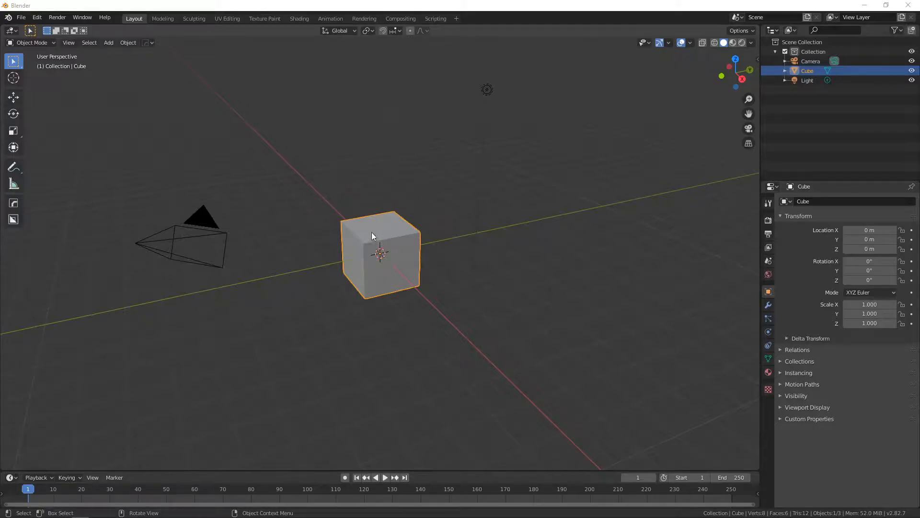
Move the default cube up 1 m along Z, working in the front orthographic view.
{"action": "scroll", "coordinate": [375, 271], "scroll_direction": "up", "scroll_amount": 4}
{"action": "middle_click_drag", "start_coordinate": [366, 271], "coordinate": [343, 224]}
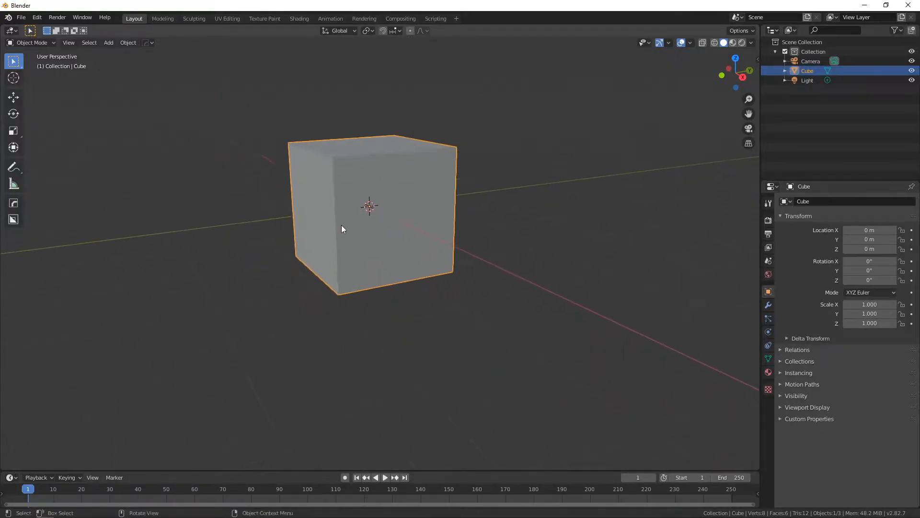
{"action": "scroll", "coordinate": [342, 232], "scroll_direction": "up", "scroll_amount": 2}
{"action": "key", "text": "KP_1"}
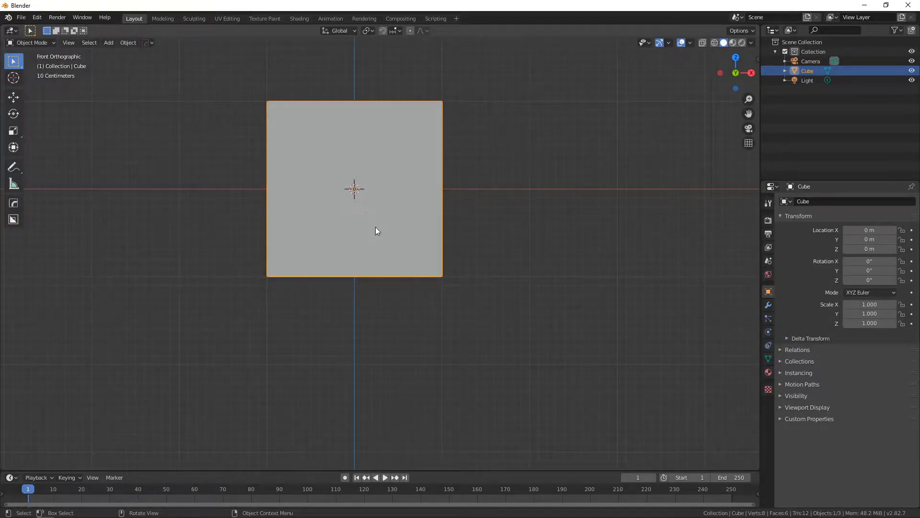
{"action": "key", "text": "g"}
{"action": "key", "text": "z"}
{"action": "key", "text": "1"}
{"action": "key", "text": "Return"}
{"action": "scroll", "coordinate": [392, 205], "scroll_direction": "down", "scroll_amount": 3}
{"action": "scroll", "coordinate": [393, 206], "scroll_direction": "down", "scroll_amount": 1}
{"action": "middle_click_drag", "start_coordinate": [393, 205], "coordinate": [364, 243], "text": "shift"}
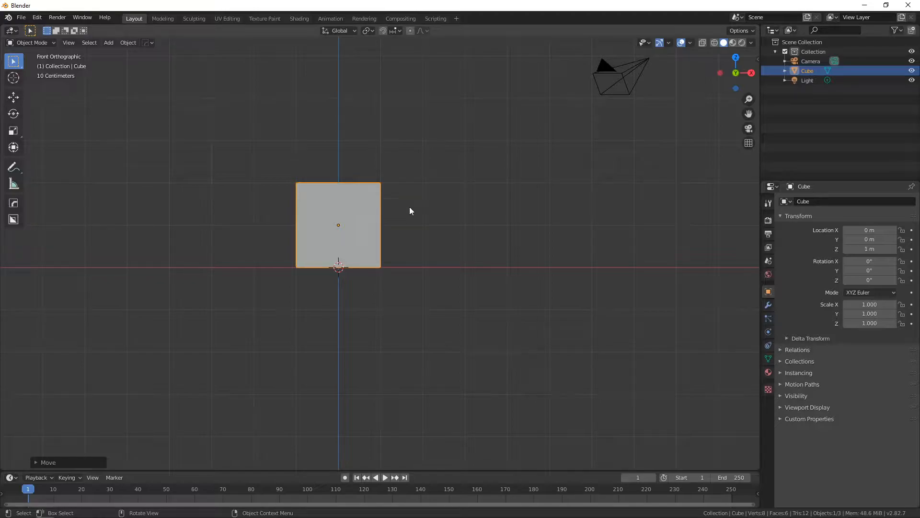
Start the Shortcut VUr key display.
{"action": "key", "text": "n"}
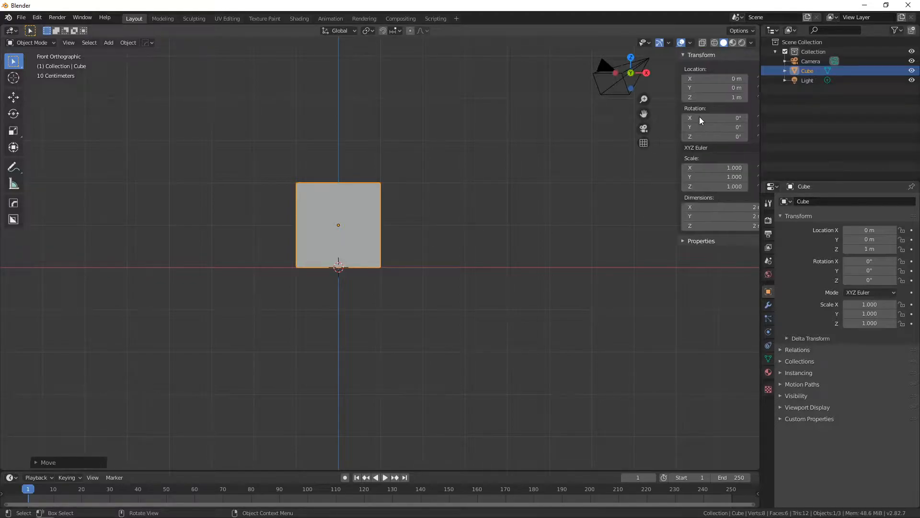
{"action": "left_click", "coordinate": [754, 212]}
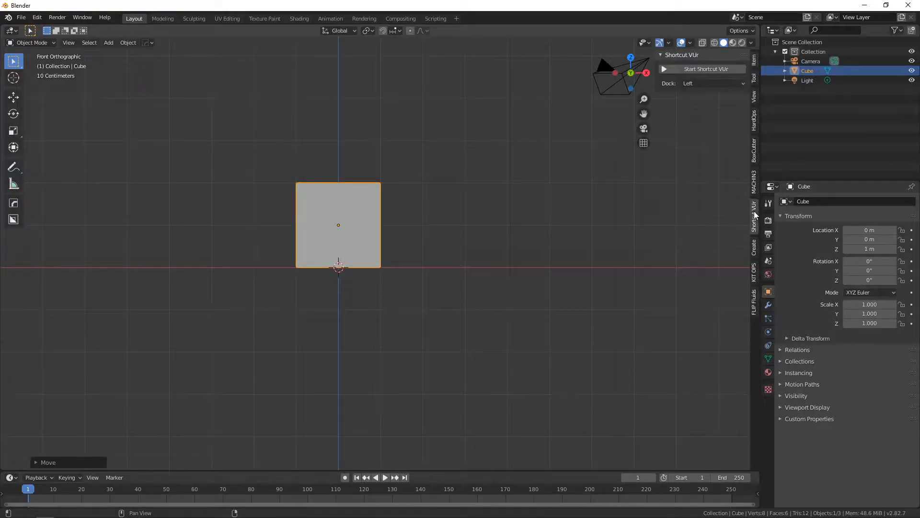
{"action": "left_click", "coordinate": [691, 68]}
Put the cube in Edit Mode with see-through wireframe display and deselect all its vertices.
{"action": "scroll", "coordinate": [293, 229], "scroll_direction": "up", "scroll_amount": 1}
{"action": "scroll", "coordinate": [293, 232], "scroll_direction": "up", "scroll_amount": 2}
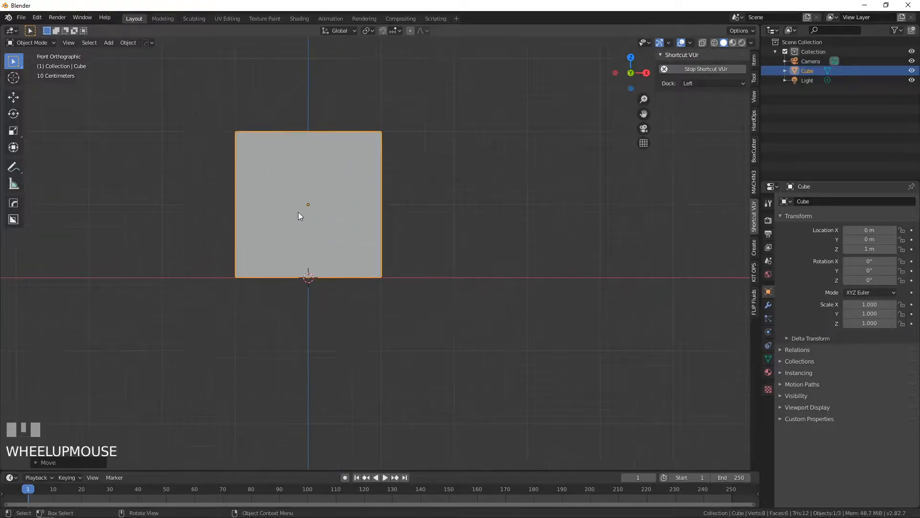
{"action": "key", "text": "Tab"}
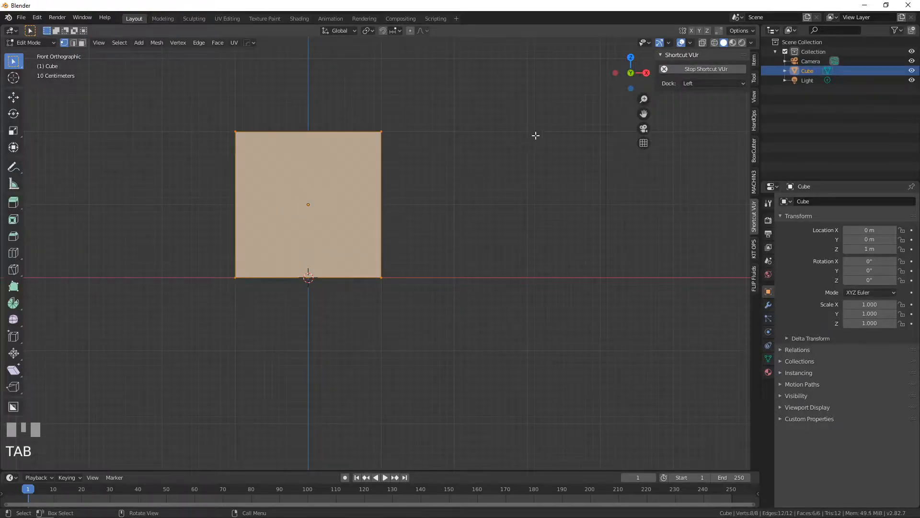
{"action": "left_click", "coordinate": [702, 42]}
{"action": "middle_click_drag", "start_coordinate": [261, 236], "coordinate": [339, 236], "text": "shift"}
{"action": "key", "text": "a"}
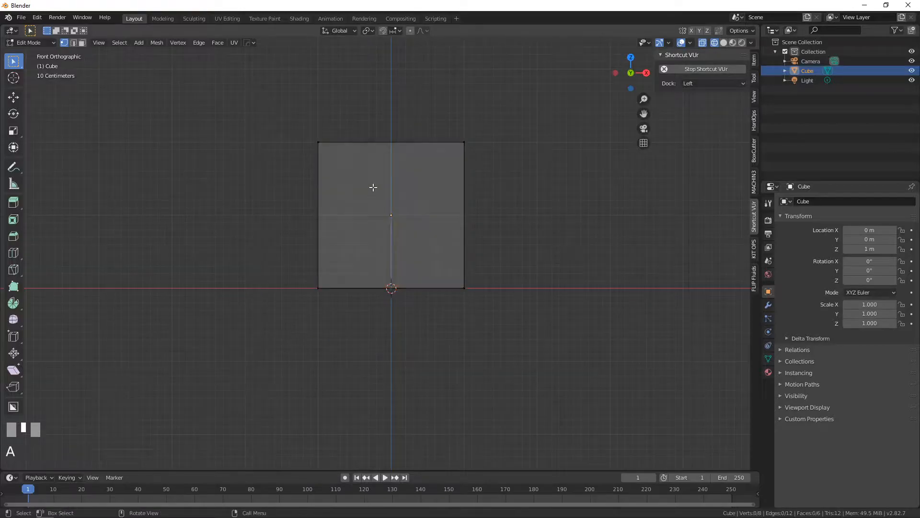
{"action": "key", "text": "b"}
{"action": "right_click", "coordinate": [288, 138]}
{"action": "key", "text": "s"}
{"action": "key", "text": "period"}
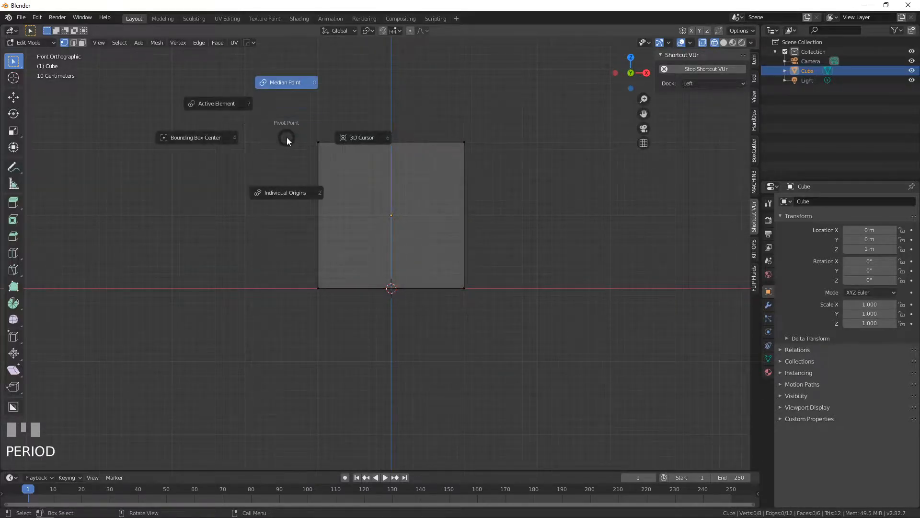
{"action": "left_click", "coordinate": [202, 200]}
Scale the whole cube mesh by 0.5 and move it -0.5 m along Z.
{"action": "type", "text": "a"}
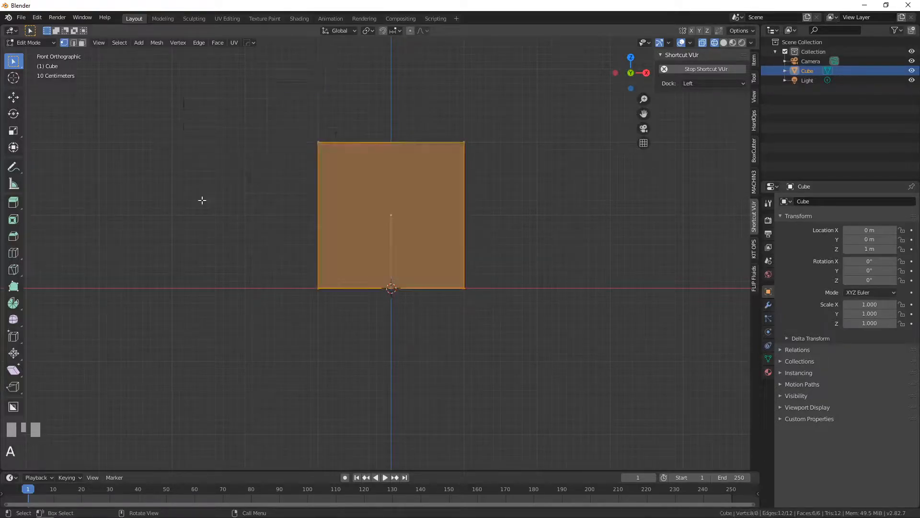
{"action": "type", "text": "s.5"}
{"action": "left_click", "coordinate": [203, 200]}
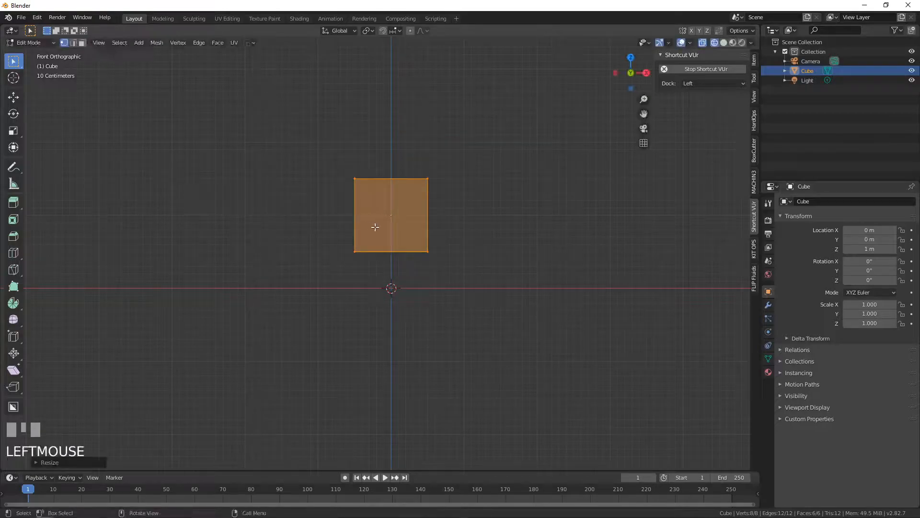
{"action": "type", "text": "g"}
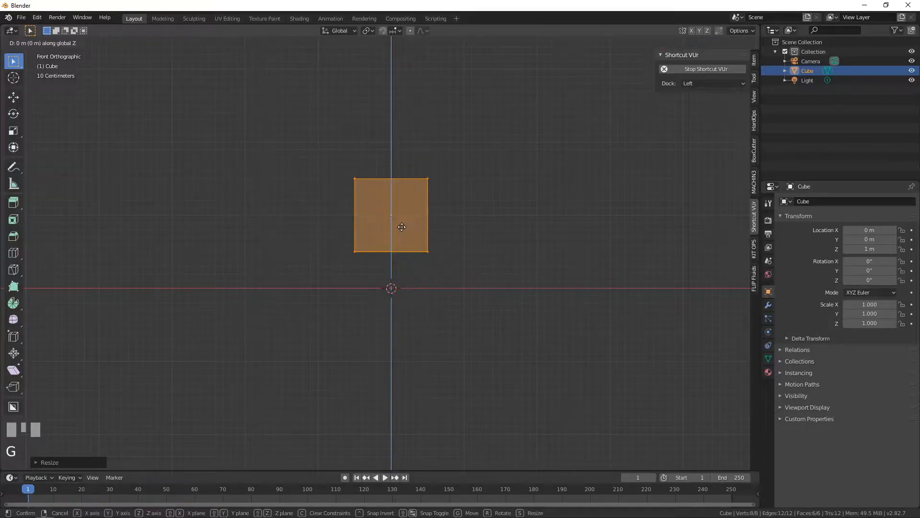
{"action": "type", "text": "-.5"}
{"action": "left_click", "coordinate": [401, 223]}
Lower the cube's four top vertices 0.5 m along Z to flatten it into a block, and return to Object Mode.
{"action": "scroll", "coordinate": [397, 264], "scroll_direction": "up", "scroll_amount": 3}
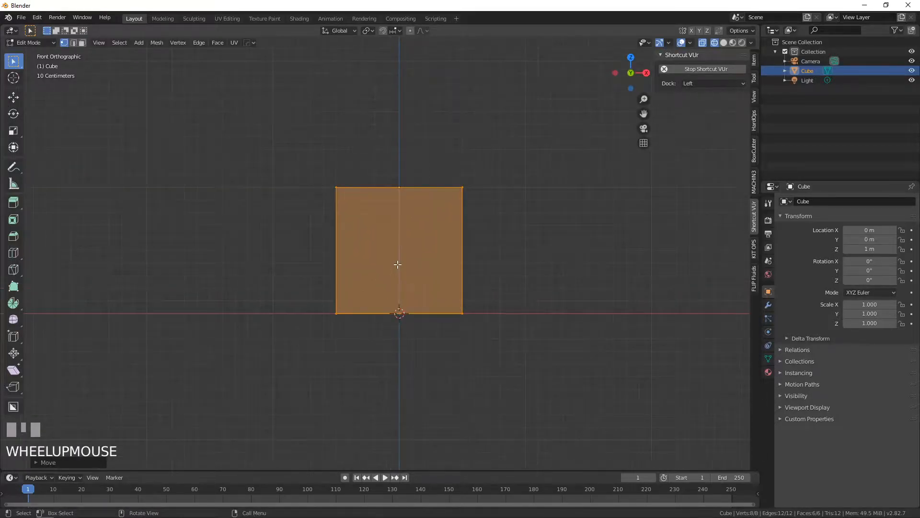
{"action": "key", "text": "a"}
{"action": "key", "text": "b"}
{"action": "left_click_drag", "start_coordinate": [286, 121], "coordinate": [488, 223]}
{"action": "type", "text": "gz-.5"}
{"action": "left_click", "coordinate": [476, 225]}
{"action": "middle_click_drag", "start_coordinate": [441, 251], "coordinate": [413, 248], "text": "shift"}
{"action": "scroll", "coordinate": [442, 197], "scroll_direction": "up", "scroll_amount": 1}
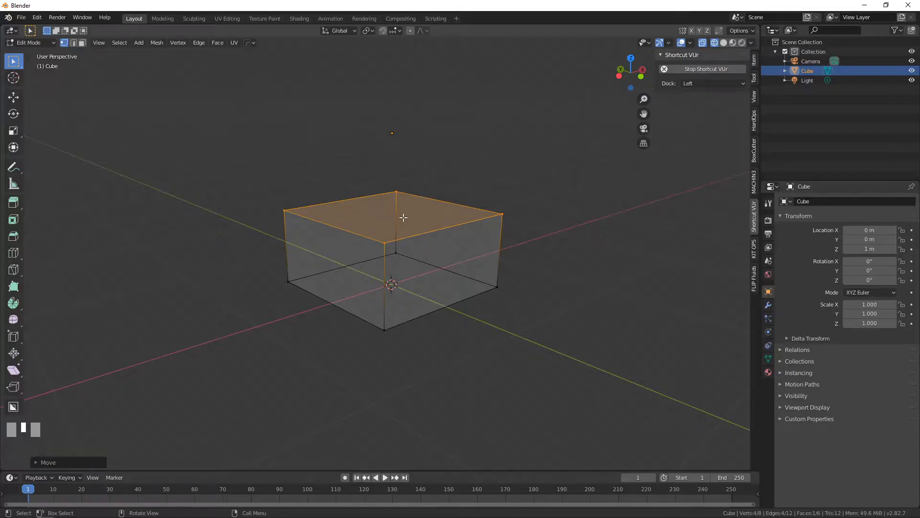
{"action": "key", "text": "Tab"}
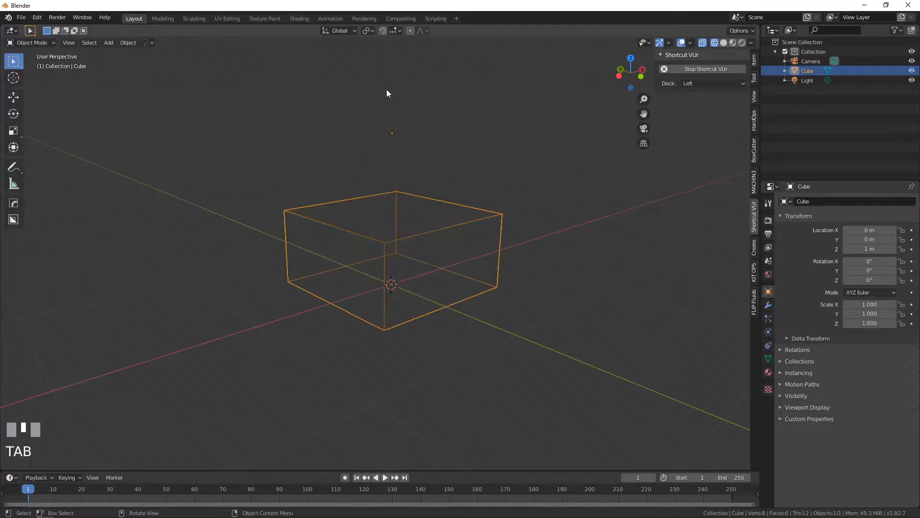
Switch the viewport to solid shading with MatCap lighting and choose the reddish clay MatCap.
{"action": "middle_click_drag", "start_coordinate": [407, 266], "coordinate": [376, 266]}
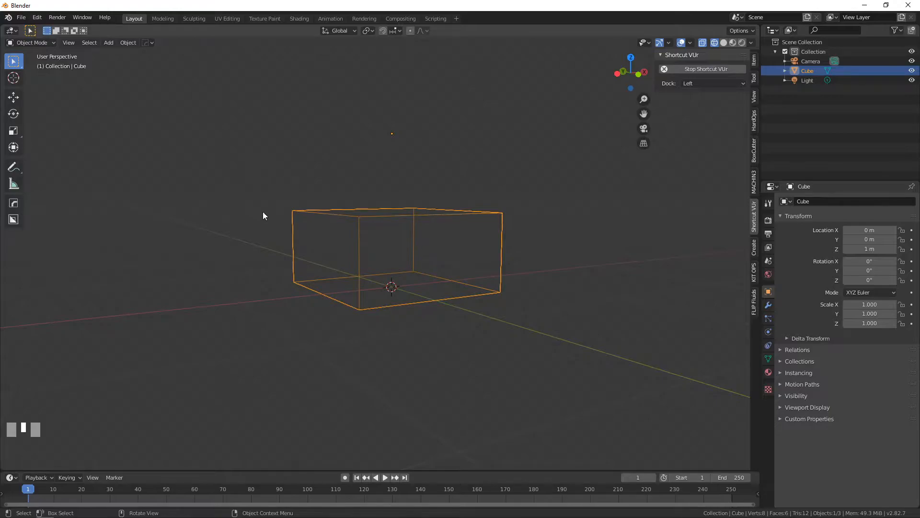
{"action": "middle_click_drag", "start_coordinate": [331, 219], "coordinate": [308, 226]}
{"action": "scroll", "coordinate": [344, 251], "scroll_direction": "up", "scroll_amount": 3}
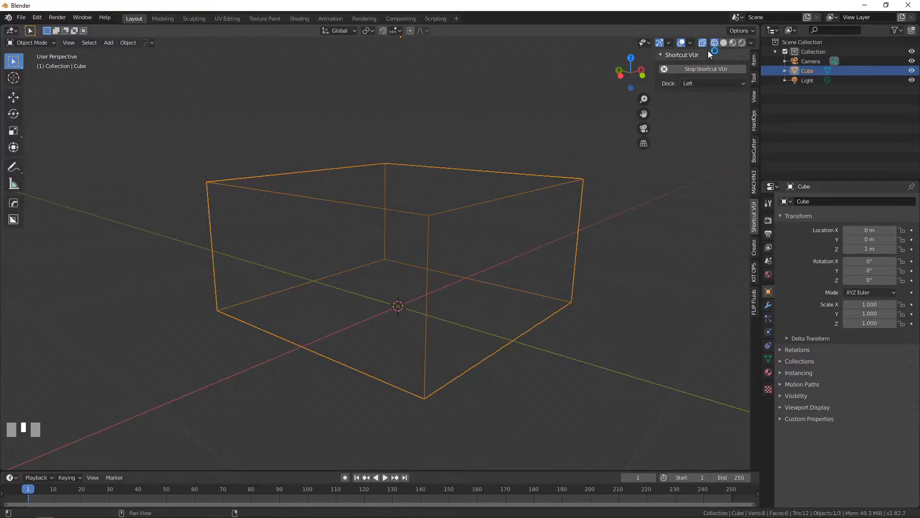
{"action": "left_click", "coordinate": [723, 43]}
{"action": "left_click", "coordinate": [751, 43]}
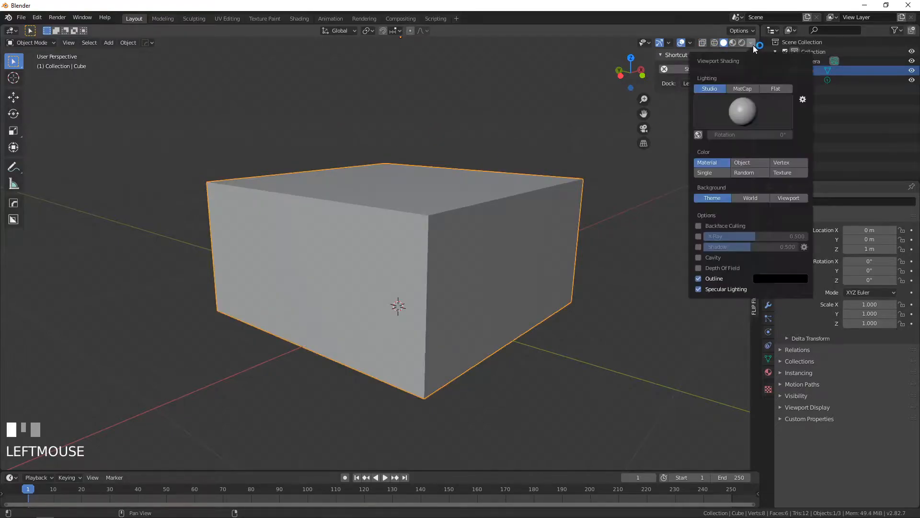
{"action": "left_click", "coordinate": [741, 88]}
{"action": "left_click", "coordinate": [744, 105]}
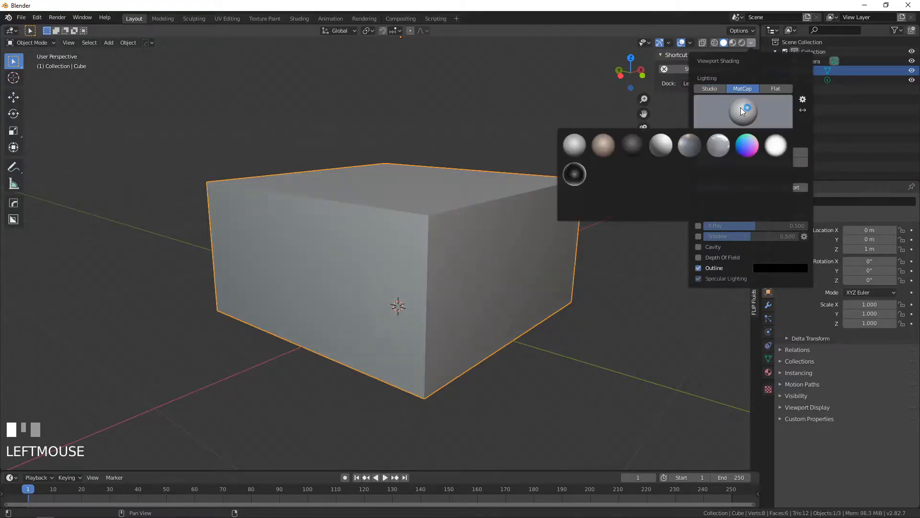
{"action": "left_click", "coordinate": [597, 174]}
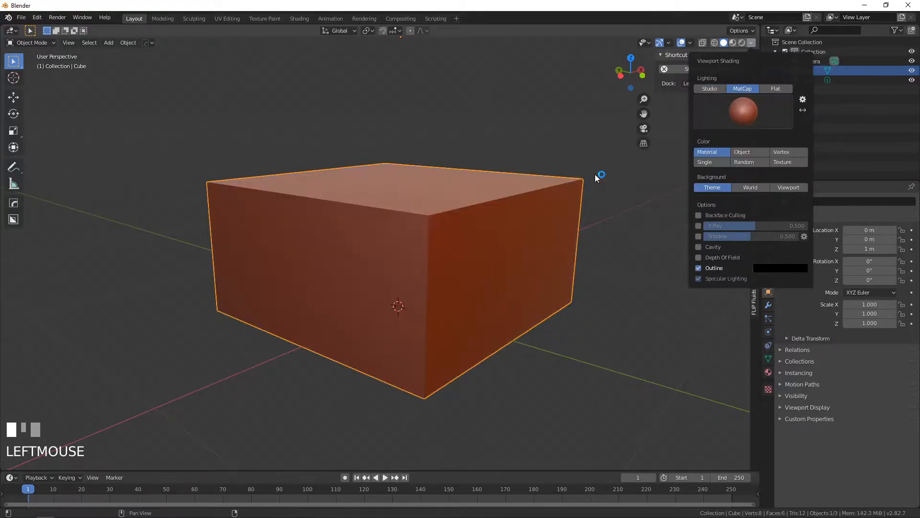
Switch the block to Sculpt Mode and enable Dyntopo, accepting the vertex data warning.
{"action": "left_click", "coordinate": [31, 43]}
{"action": "left_click", "coordinate": [36, 74]}
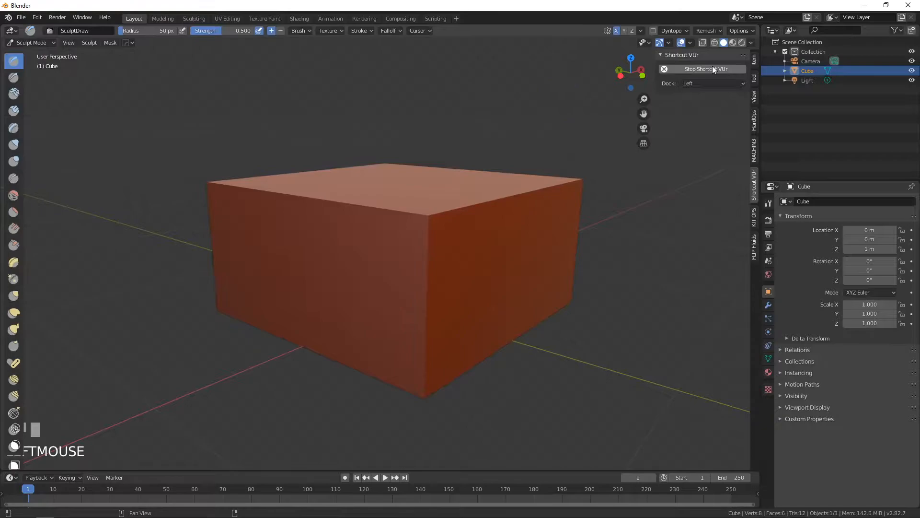
{"action": "left_click", "coordinate": [652, 30]}
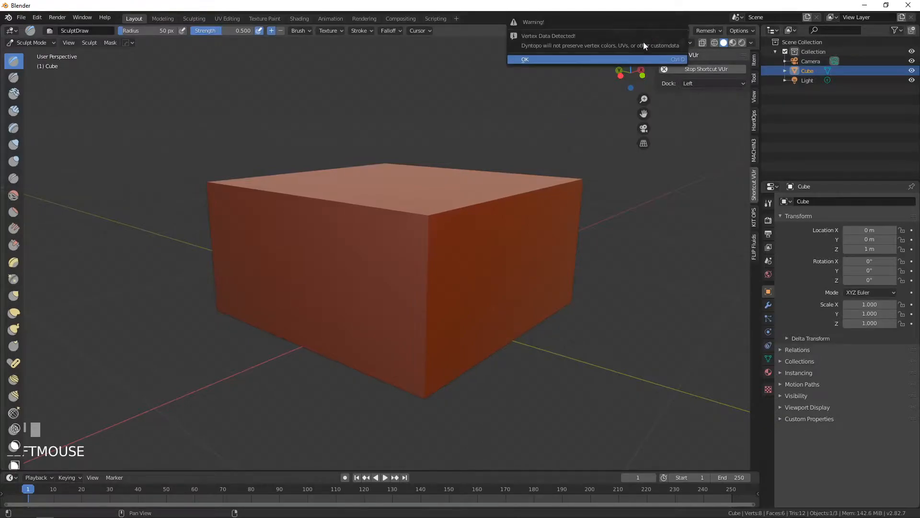
{"action": "left_click", "coordinate": [583, 60]}
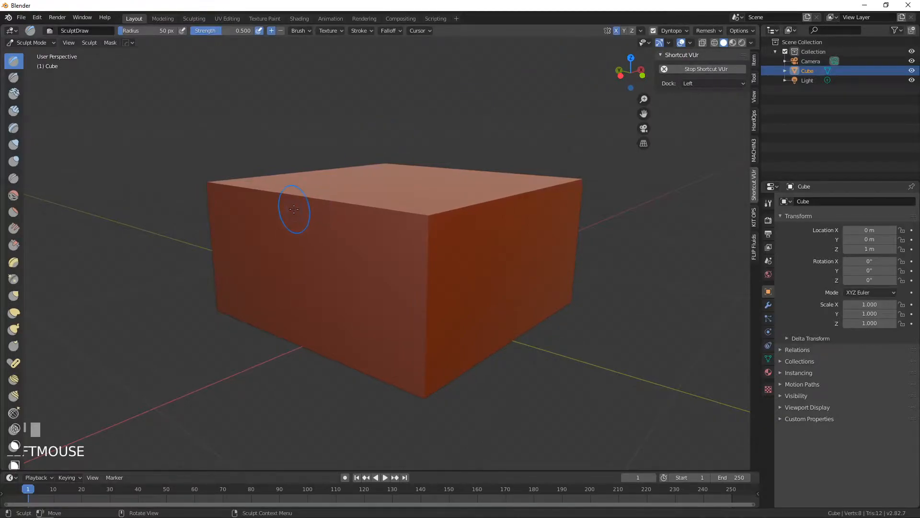
Set the SculptDraw brush radius to 106 px and sculpt one stroke along the block's upper front edge.
{"action": "mouse_move", "coordinate": [290, 210]}
{"action": "middle_mouse_down"}
{"action": "mouse_move", "coordinate": [287, 227]}
{"action": "mouse_move", "coordinate": [269, 220]}
{"action": "mouse_move", "coordinate": [323, 212]}
{"action": "mouse_move", "coordinate": [281, 214]}
{"action": "middle_mouse_up"}
{"action": "scroll", "coordinate": [287, 227], "scroll_direction": "up", "scroll_amount": 3}
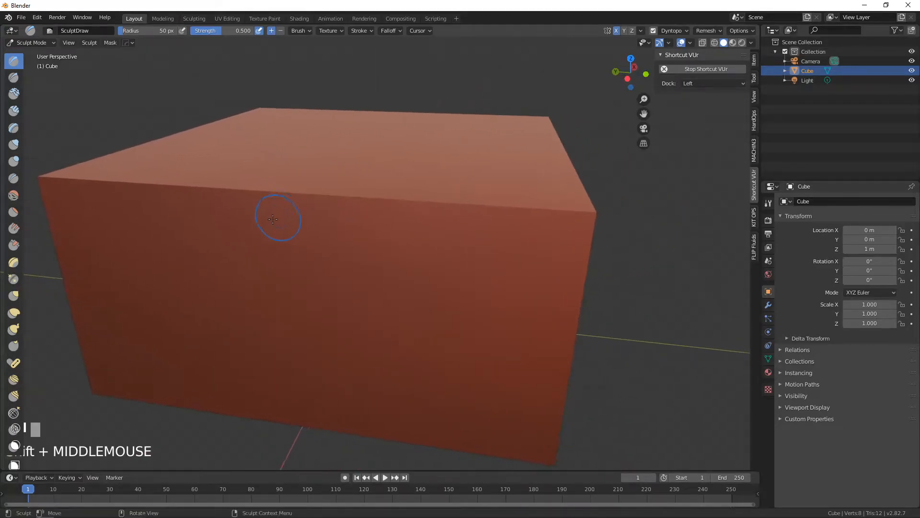
{"action": "key", "text": "f"}
{"action": "left_click", "coordinate": [291, 241]}
{"action": "mouse_move", "coordinate": [288, 207]}
{"action": "left_mouse_down"}
{"action": "mouse_move", "coordinate": [319, 215]}
{"action": "mouse_move", "coordinate": [548, 216]}
{"action": "left_mouse_up"}
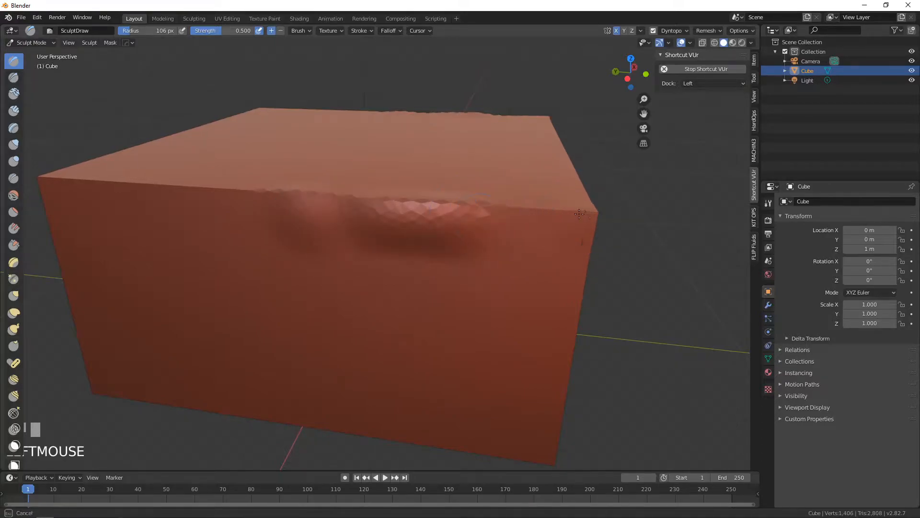
Turn off X-axis mirror symmetry for sculpting.
{"action": "middle_click_drag", "start_coordinate": [455, 206], "coordinate": [681, 201]}
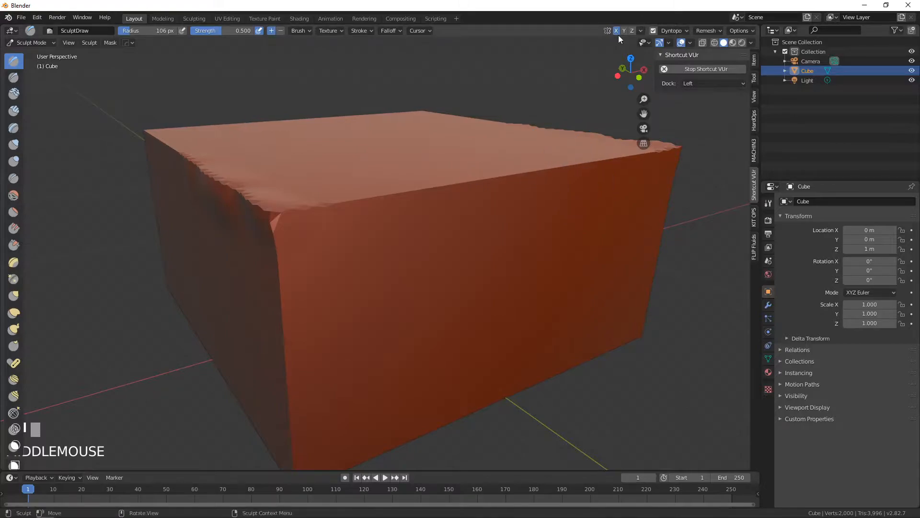
{"action": "scroll", "coordinate": [463, 237], "scroll_direction": "down", "scroll_amount": 4}
{"action": "mouse_move", "coordinate": [462, 236]}
{"action": "middle_mouse_down"}
{"action": "mouse_move", "coordinate": [427, 240]}
{"action": "mouse_move", "coordinate": [440, 242]}
{"action": "middle_mouse_up"}
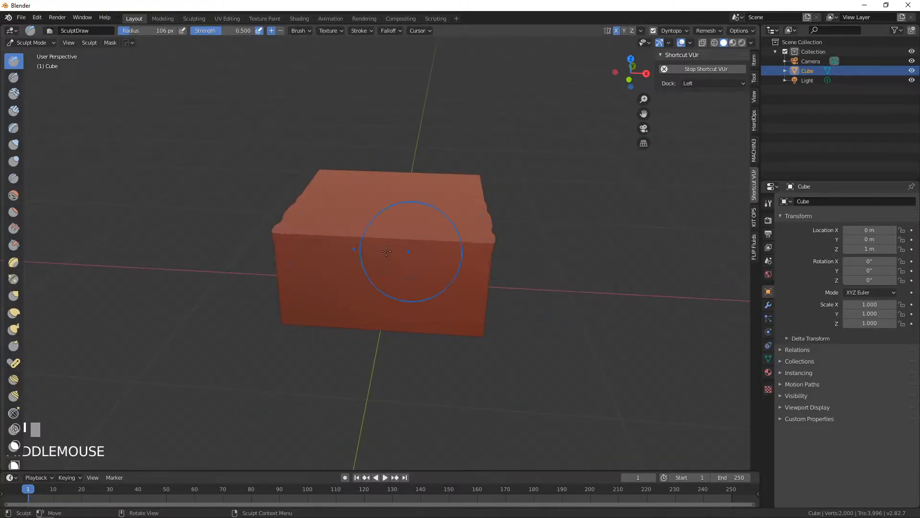
{"action": "left_click", "coordinate": [617, 31]}
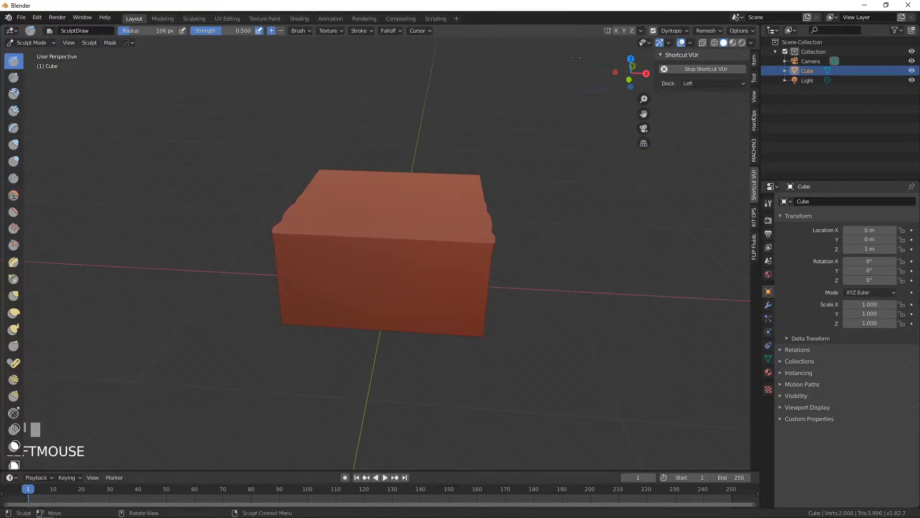
Carve irregular chips into the already sculpted top edge and its neighbouring corner with inverted SculptDraw strokes.
{"action": "middle_click_drag", "start_coordinate": [397, 200], "coordinate": [379, 230]}
{"action": "scroll", "coordinate": [302, 220], "scroll_direction": "up", "scroll_amount": 3}
{"action": "left_click_drag", "start_coordinate": [250, 212], "coordinate": [255, 234], "text": "ctrl"}
{"action": "mouse_move", "coordinate": [258, 238]}
{"action": "left_mouse_down", "text": "ctrl"}
{"action": "mouse_move", "coordinate": [267, 250]}
{"action": "mouse_move", "coordinate": [259, 205]}
{"action": "mouse_move", "coordinate": [230, 232]}
{"action": "mouse_move", "coordinate": [263, 232]}
{"action": "left_mouse_up", "text": "ctrl"}
{"action": "middle_click_drag", "start_coordinate": [263, 232], "coordinate": [328, 242]}
{"action": "mouse_move", "coordinate": [329, 243]}
{"action": "left_mouse_down", "text": "ctrl"}
{"action": "mouse_move", "coordinate": [377, 228]}
{"action": "mouse_move", "coordinate": [206, 185]}
{"action": "mouse_move", "coordinate": [148, 184]}
{"action": "mouse_move", "coordinate": [155, 179]}
{"action": "left_mouse_up", "text": "ctrl"}
{"action": "middle_click_drag", "start_coordinate": [156, 179], "coordinate": [199, 206]}
{"action": "middle_click_drag", "start_coordinate": [199, 206], "coordinate": [255, 178], "text": "shift"}
{"action": "mouse_move", "coordinate": [255, 179]}
{"action": "left_mouse_down", "text": "ctrl"}
{"action": "mouse_move", "coordinate": [235, 187]}
{"action": "mouse_move", "coordinate": [241, 195]}
{"action": "left_mouse_up", "text": "ctrl"}
{"action": "middle_click_drag", "start_coordinate": [242, 196], "coordinate": [254, 187]}
{"action": "left_click_drag", "start_coordinate": [254, 187], "coordinate": [262, 156]}
Sculpt a worn dent from the block's chipped upper corner down its vertical edge.
{"action": "middle_click_drag", "start_coordinate": [263, 159], "coordinate": [274, 160]}
{"action": "scroll", "coordinate": [259, 149], "scroll_direction": "up", "scroll_amount": 4}
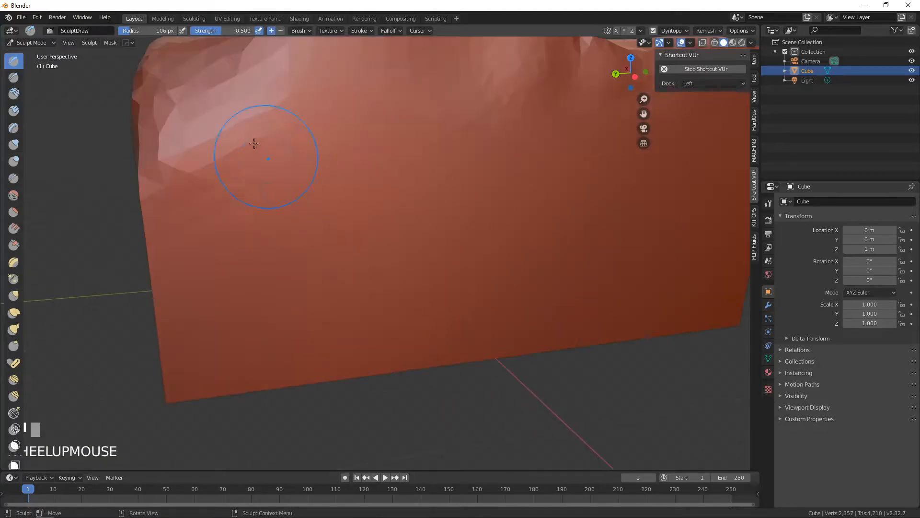
{"action": "mouse_move", "coordinate": [189, 99]}
{"action": "left_mouse_down"}
{"action": "mouse_move", "coordinate": [185, 160]}
{"action": "mouse_move", "coordinate": [165, 230]}
{"action": "mouse_move", "coordinate": [162, 198]}
{"action": "left_mouse_up"}
{"action": "scroll", "coordinate": [162, 198], "scroll_direction": "down", "scroll_amount": 5}
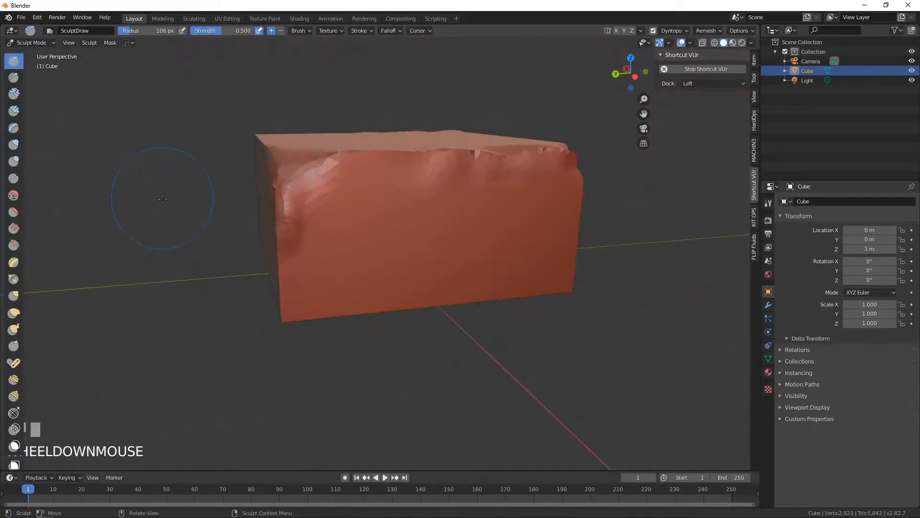
Carve the worn upper corner deeper and continue the damage down its vertical edge.
{"action": "middle_click_drag", "start_coordinate": [162, 197], "coordinate": [261, 205]}
{"action": "scroll", "coordinate": [369, 185], "scroll_direction": "up", "scroll_amount": 5}
{"action": "mouse_move", "coordinate": [369, 185]}
{"action": "left_mouse_down", "text": "ctrl"}
{"action": "mouse_move", "coordinate": [397, 150]}
{"action": "mouse_move", "coordinate": [386, 158]}
{"action": "mouse_move", "coordinate": [339, 72]}
{"action": "left_mouse_up", "text": "ctrl"}
{"action": "middle_click_drag", "start_coordinate": [338, 72], "coordinate": [346, 130], "text": "shift"}
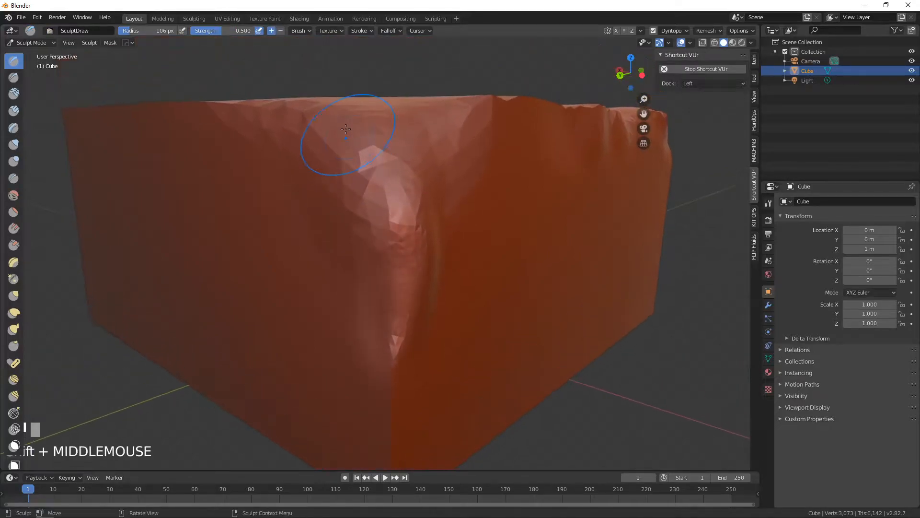
{"action": "middle_click_drag", "start_coordinate": [394, 288], "coordinate": [361, 210], "text": "shift"}
{"action": "mouse_move", "coordinate": [333, 213]}
{"action": "left_mouse_down", "text": "ctrl"}
{"action": "mouse_move", "coordinate": [335, 265]}
{"action": "mouse_move", "coordinate": [318, 328]}
{"action": "mouse_move", "coordinate": [329, 230]}
{"action": "mouse_move", "coordinate": [342, 220]}
{"action": "mouse_move", "coordinate": [328, 288]}
{"action": "left_mouse_up", "text": "ctrl"}
{"action": "left_click_drag", "start_coordinate": [324, 187], "coordinate": [317, 246], "text": "shift"}
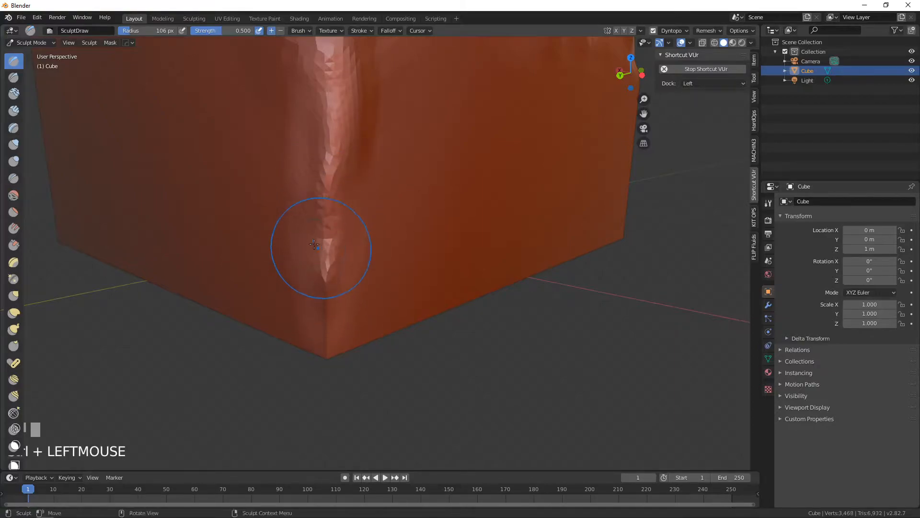
Carve dents beside the lower part of the worn vertical edge and smooth them.
{"action": "middle_click_drag", "start_coordinate": [317, 245], "coordinate": [370, 252]}
{"action": "mouse_move", "coordinate": [427, 192]}
{"action": "left_mouse_down", "text": "ctrl"}
{"action": "mouse_move", "coordinate": [416, 268]}
{"action": "mouse_move", "coordinate": [434, 242]}
{"action": "left_mouse_up", "text": "ctrl"}
{"action": "left_click_drag", "start_coordinate": [453, 182], "coordinate": [422, 266], "text": "shift"}
{"action": "scroll", "coordinate": [467, 227], "scroll_direction": "down", "scroll_amount": 4}
{"action": "mouse_move", "coordinate": [453, 235]}
{"action": "middle_mouse_down"}
{"action": "mouse_move", "coordinate": [390, 236]}
{"action": "mouse_move", "coordinate": [432, 230]}
{"action": "middle_mouse_up"}
{"action": "scroll", "coordinate": [390, 236], "scroll_direction": "up", "scroll_amount": 5}
{"action": "mouse_move", "coordinate": [432, 230]}
{"action": "left_mouse_down", "text": "ctrl"}
{"action": "mouse_move", "coordinate": [424, 213]}
{"action": "mouse_move", "coordinate": [432, 192]}
{"action": "mouse_move", "coordinate": [434, 212]}
{"action": "left_mouse_up", "text": "ctrl"}
{"action": "scroll", "coordinate": [383, 213], "scroll_direction": "down", "scroll_amount": 3}
Carve chips into the adjacent, still sharp top edge, starting from the worn corner.
{"action": "middle_click_drag", "start_coordinate": [342, 211], "coordinate": [420, 223]}
{"action": "left_click_drag", "start_coordinate": [484, 218], "coordinate": [439, 212], "text": "ctrl"}
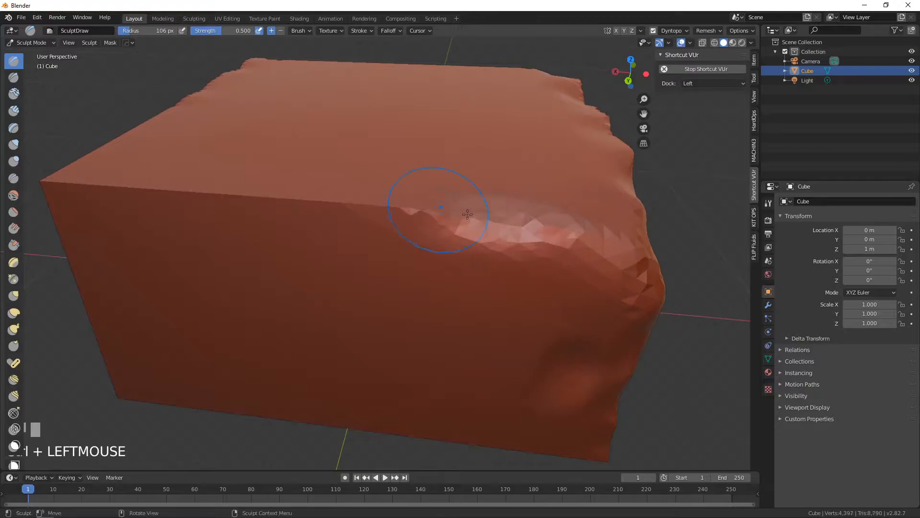
{"action": "middle_click_drag", "start_coordinate": [474, 211], "coordinate": [418, 213], "text": "shift"}
{"action": "mouse_move", "coordinate": [472, 216]}
{"action": "left_mouse_down", "text": "ctrl"}
{"action": "mouse_move", "coordinate": [412, 226]}
{"action": "mouse_move", "coordinate": [431, 231]}
{"action": "mouse_move", "coordinate": [374, 212]}
{"action": "mouse_move", "coordinate": [442, 245]}
{"action": "left_mouse_up", "text": "ctrl"}
{"action": "middle_click_drag", "start_coordinate": [461, 254], "coordinate": [410, 215]}
{"action": "scroll", "coordinate": [409, 215], "scroll_direction": "down", "scroll_amount": 2}
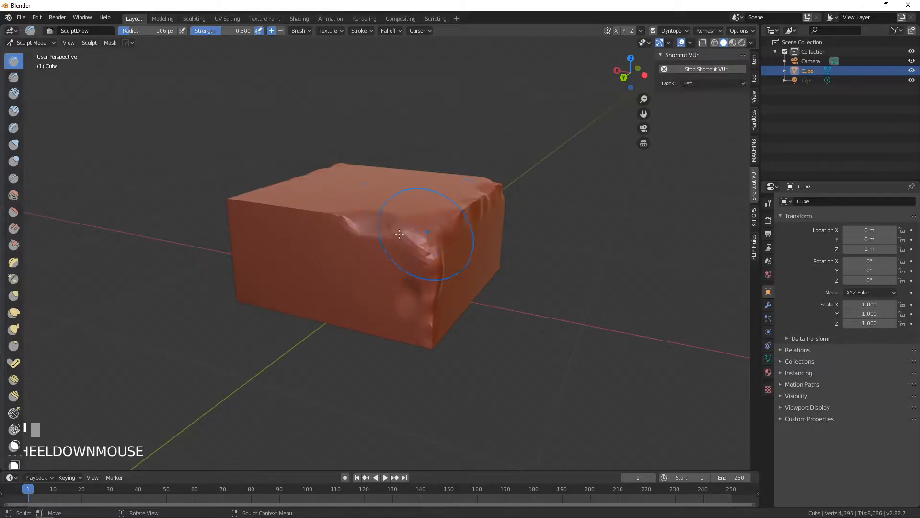
Extend the carved damage farther along the adjacent top edge and smooth the stroke.
{"action": "middle_click_drag", "start_coordinate": [409, 234], "coordinate": [425, 240]}
{"action": "scroll", "coordinate": [427, 241], "scroll_direction": "up", "scroll_amount": 5}
{"action": "mouse_move", "coordinate": [413, 168]}
{"action": "left_mouse_down", "text": "ctrl"}
{"action": "mouse_move", "coordinate": [304, 160]}
{"action": "mouse_move", "coordinate": [283, 177]}
{"action": "mouse_move", "coordinate": [336, 180]}
{"action": "left_mouse_up", "text": "ctrl"}
{"action": "mouse_move", "coordinate": [336, 177]}
{"action": "left_mouse_down", "text": "shift"}
{"action": "mouse_move", "coordinate": [307, 168]}
{"action": "mouse_move", "coordinate": [163, 172]}
{"action": "left_mouse_up", "text": "shift"}
{"action": "scroll", "coordinate": [194, 170], "scroll_direction": "down", "scroll_amount": 5}
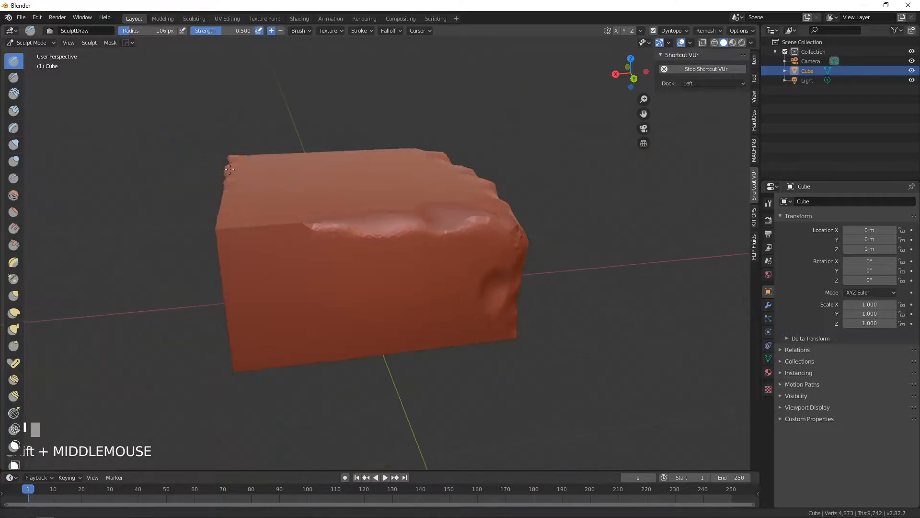
Carve chips along the next sharp top edge, running from the chipped far corner toward the near corner.
{"action": "middle_click_drag", "start_coordinate": [223, 169], "coordinate": [264, 171], "text": "shift"}
{"action": "scroll", "coordinate": [269, 189], "scroll_direction": "up", "scroll_amount": 4}
{"action": "mouse_move", "coordinate": [269, 189]}
{"action": "left_mouse_down", "text": "ctrl"}
{"action": "mouse_move", "coordinate": [108, 196]}
{"action": "mouse_move", "coordinate": [307, 191]}
{"action": "mouse_move", "coordinate": [394, 202]}
{"action": "left_mouse_up", "text": "ctrl"}
{"action": "scroll", "coordinate": [359, 188], "scroll_direction": "down", "scroll_amount": 1, "text": "shift"}
{"action": "scroll", "coordinate": [383, 202], "scroll_direction": "down", "scroll_amount": 4}
{"action": "middle_click_drag", "start_coordinate": [323, 213], "coordinate": [418, 199], "text": "shift"}
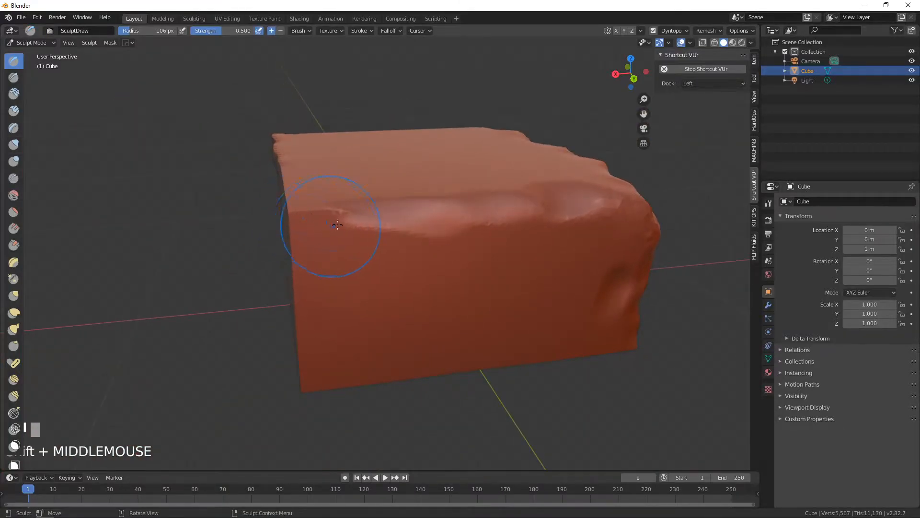
Smooth the freshly chipped top edge and soften its coarse facets near the still sharp corner.
{"action": "middle_click_drag", "start_coordinate": [335, 225], "coordinate": [369, 205]}
{"action": "left_click_drag", "start_coordinate": [370, 206], "coordinate": [267, 185], "text": "shift"}
{"action": "middle_click_drag", "start_coordinate": [267, 185], "coordinate": [408, 207]}
{"action": "mouse_move", "coordinate": [407, 207]}
{"action": "left_mouse_down", "text": "shift"}
{"action": "mouse_move", "coordinate": [378, 218]}
{"action": "mouse_move", "coordinate": [339, 211]}
{"action": "mouse_move", "coordinate": [371, 226]}
{"action": "mouse_move", "coordinate": [385, 186]}
{"action": "left_mouse_up", "text": "shift"}
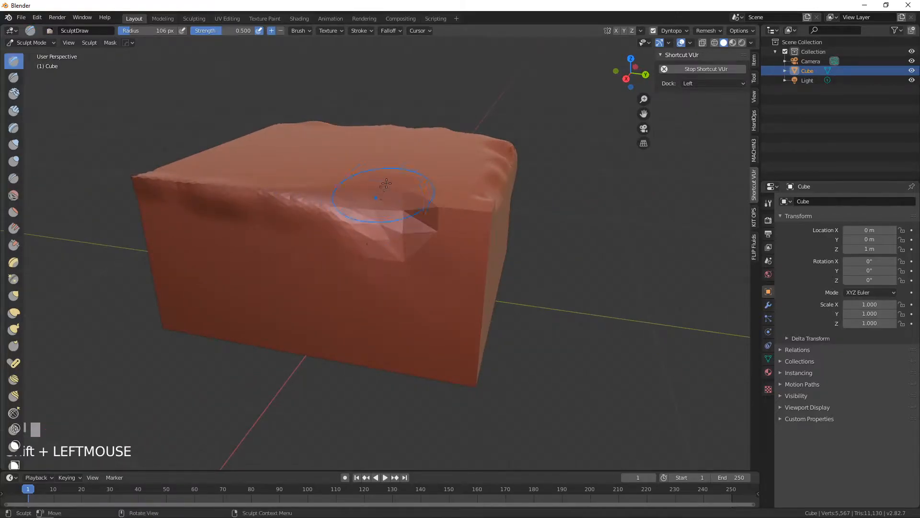
{"action": "middle_click_drag", "start_coordinate": [353, 208], "coordinate": [345, 191]}
{"action": "mouse_move", "coordinate": [345, 191]}
{"action": "left_mouse_down", "text": "shift"}
{"action": "mouse_move", "coordinate": [374, 174]}
{"action": "mouse_move", "coordinate": [358, 192]}
{"action": "left_mouse_up", "text": "shift"}
Carve wear into the block's vertical edge down to its lower corner and smooth the damage.
{"action": "scroll", "coordinate": [415, 247], "scroll_direction": "down", "scroll_amount": 4}
{"action": "middle_click_drag", "start_coordinate": [432, 246], "coordinate": [388, 242]}
{"action": "scroll", "coordinate": [388, 242], "scroll_direction": "up", "scroll_amount": 3}
{"action": "mouse_move", "coordinate": [397, 225]}
{"action": "left_mouse_down", "text": "ctrl"}
{"action": "mouse_move", "coordinate": [403, 187]}
{"action": "mouse_move", "coordinate": [401, 195]}
{"action": "left_mouse_up", "text": "ctrl"}
{"action": "mouse_move", "coordinate": [401, 195]}
{"action": "middle_mouse_down"}
{"action": "mouse_move", "coordinate": [395, 248]}
{"action": "mouse_move", "coordinate": [454, 322]}
{"action": "mouse_move", "coordinate": [359, 268]}
{"action": "middle_mouse_up"}
{"action": "mouse_move", "coordinate": [360, 269]}
{"action": "left_mouse_down", "text": "shift"}
{"action": "mouse_move", "coordinate": [288, 242]}
{"action": "mouse_move", "coordinate": [298, 246]}
{"action": "mouse_move", "coordinate": [308, 225]}
{"action": "left_mouse_up", "text": "shift"}
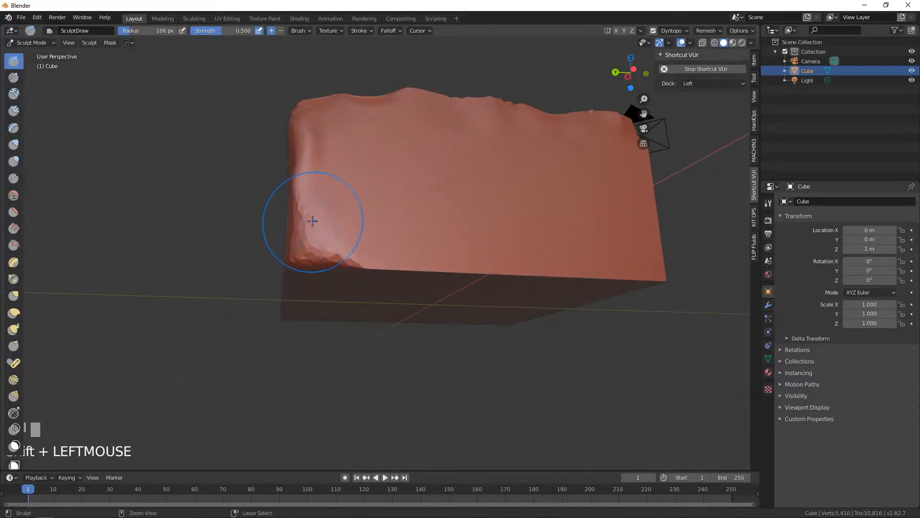
Smooth the bottom edge beside the worn lower corner inward into a shallow notch.
{"action": "middle_click_drag", "start_coordinate": [308, 226], "coordinate": [372, 263]}
{"action": "mouse_move", "coordinate": [257, 246]}
{"action": "left_mouse_down", "text": "shift"}
{"action": "mouse_move", "coordinate": [345, 240]}
{"action": "mouse_move", "coordinate": [292, 216]}
{"action": "mouse_move", "coordinate": [400, 245]}
{"action": "left_mouse_up", "text": "shift"}
{"action": "middle_click_drag", "start_coordinate": [400, 245], "coordinate": [421, 257]}
{"action": "middle_click_drag", "start_coordinate": [504, 305], "coordinate": [493, 277]}
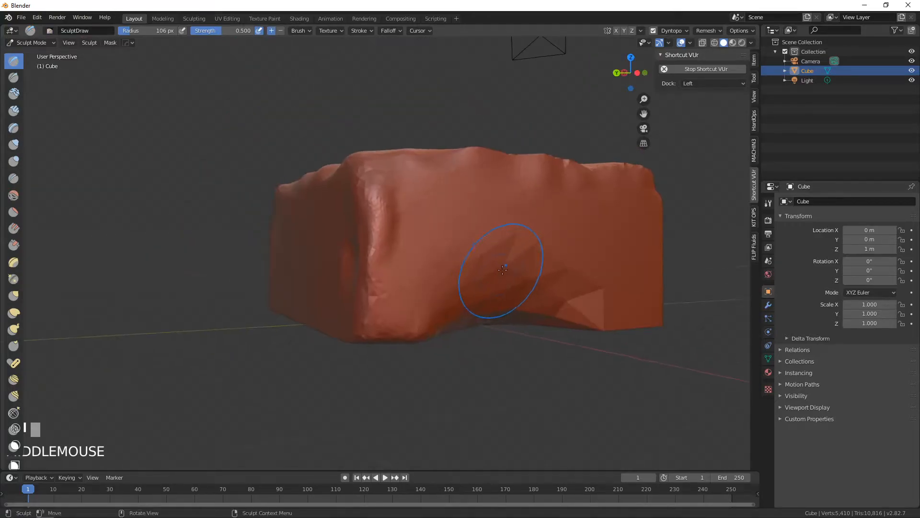
{"action": "left_click_drag", "start_coordinate": [524, 267], "coordinate": [537, 269], "text": "shift"}
Carve a slanting groove into the side face, running down to the notched bottom edge.
{"action": "mouse_move", "coordinate": [538, 294]}
{"action": "middle_mouse_down", "text": "shift"}
{"action": "mouse_move", "coordinate": [431, 257]}
{"action": "mouse_move", "coordinate": [382, 254]}
{"action": "middle_mouse_up", "text": "shift"}
{"action": "scroll", "coordinate": [441, 257], "scroll_direction": "up", "scroll_amount": 4}
{"action": "mouse_move", "coordinate": [345, 266]}
{"action": "left_mouse_down"}
{"action": "mouse_move", "coordinate": [411, 273]}
{"action": "mouse_move", "coordinate": [367, 274]}
{"action": "left_mouse_up"}
{"action": "mouse_move", "coordinate": [292, 159]}
{"action": "left_mouse_down", "text": "ctrl"}
{"action": "mouse_move", "coordinate": [226, 124]}
{"action": "mouse_move", "coordinate": [228, 95]}
{"action": "mouse_move", "coordinate": [292, 219]}
{"action": "left_mouse_up", "text": "ctrl"}
{"action": "middle_click_drag", "start_coordinate": [292, 220], "coordinate": [338, 168], "text": "shift"}
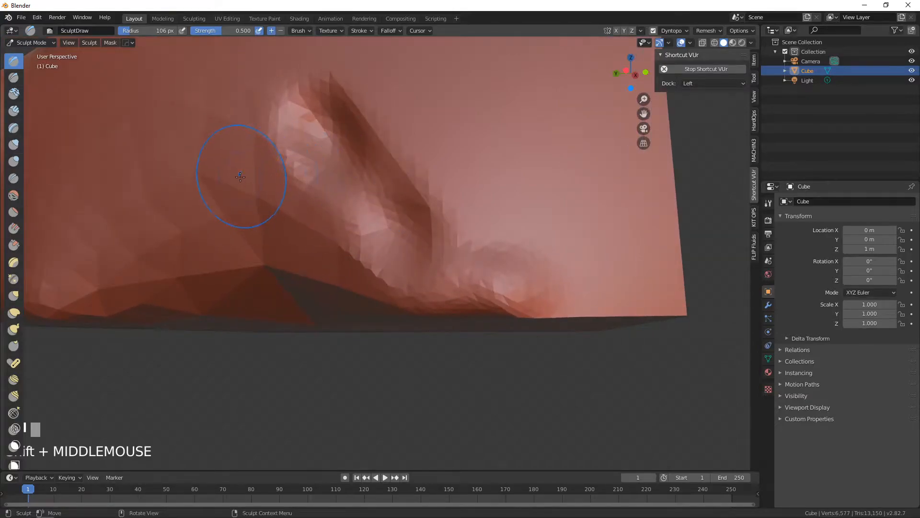
Enlarge the brush radius to 166 px and soften the groove into a broad hollow above the notch.
{"action": "key", "text": "f"}
{"action": "left_click", "coordinate": [322, 177]}
{"action": "mouse_move", "coordinate": [234, 204]}
{"action": "left_mouse_down"}
{"action": "mouse_move", "coordinate": [292, 170]}
{"action": "mouse_move", "coordinate": [210, 206]}
{"action": "mouse_move", "coordinate": [364, 143]}
{"action": "mouse_move", "coordinate": [369, 240]}
{"action": "mouse_move", "coordinate": [480, 247]}
{"action": "left_mouse_up"}
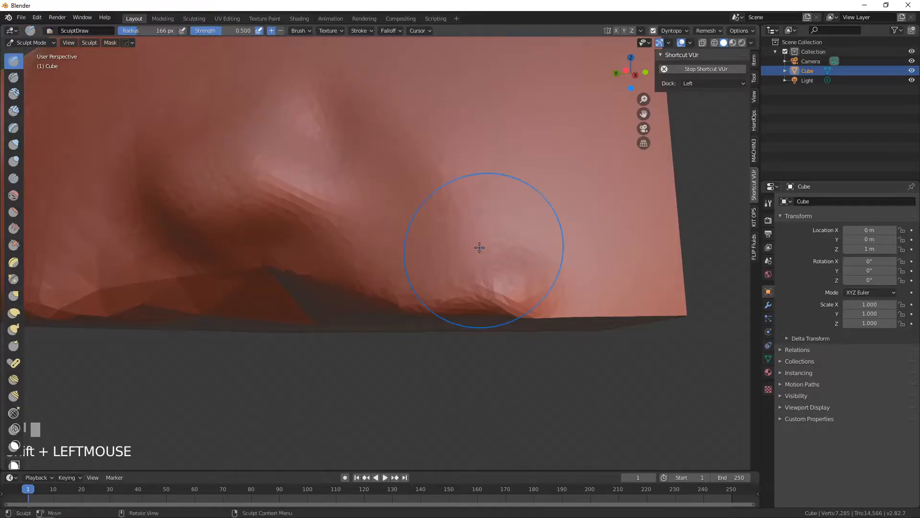
{"action": "middle_click_drag", "start_coordinate": [318, 213], "coordinate": [514, 228], "text": "shift"}
Carve further dents around the hollow and along the bottom edge, smoothing each stroke.
{"action": "mouse_move", "coordinate": [326, 144]}
{"action": "left_mouse_down", "text": "ctrl"}
{"action": "mouse_move", "coordinate": [306, 209]}
{"action": "mouse_move", "coordinate": [321, 243]}
{"action": "left_mouse_up", "text": "ctrl"}
{"action": "mouse_move", "coordinate": [269, 211]}
{"action": "left_mouse_down", "text": "shift"}
{"action": "mouse_move", "coordinate": [313, 268]}
{"action": "mouse_move", "coordinate": [335, 281]}
{"action": "left_mouse_up", "text": "shift"}
{"action": "mouse_move", "coordinate": [369, 308]}
{"action": "left_mouse_down", "text": "ctrl"}
{"action": "mouse_move", "coordinate": [434, 275]}
{"action": "mouse_move", "coordinate": [418, 245]}
{"action": "left_mouse_up", "text": "ctrl"}
{"action": "mouse_move", "coordinate": [415, 231]}
{"action": "left_mouse_down", "text": "shift"}
{"action": "mouse_move", "coordinate": [429, 316]}
{"action": "mouse_move", "coordinate": [458, 320]}
{"action": "left_mouse_up", "text": "shift"}
{"action": "mouse_move", "coordinate": [475, 312]}
{"action": "middle_mouse_down", "text": "shift"}
{"action": "mouse_move", "coordinate": [310, 278]}
{"action": "mouse_move", "coordinate": [303, 211]}
{"action": "mouse_move", "coordinate": [329, 236]}
{"action": "mouse_move", "coordinate": [302, 218]}
{"action": "middle_mouse_up", "text": "shift"}
{"action": "mouse_move", "coordinate": [302, 218]}
{"action": "left_mouse_down", "text": "ctrl"}
{"action": "mouse_move", "coordinate": [392, 198]}
{"action": "mouse_move", "coordinate": [311, 225]}
{"action": "left_mouse_up", "text": "ctrl"}
{"action": "mouse_move", "coordinate": [311, 224]}
{"action": "left_mouse_down", "text": "shift"}
{"action": "mouse_move", "coordinate": [386, 211]}
{"action": "mouse_move", "coordinate": [382, 160]}
{"action": "mouse_move", "coordinate": [415, 226]}
{"action": "mouse_move", "coordinate": [383, 196]}
{"action": "mouse_move", "coordinate": [385, 144]}
{"action": "mouse_move", "coordinate": [389, 168]}
{"action": "left_mouse_up", "text": "shift"}
Carve into the lower corner at the end of the bottom edge and smooth the cut.
{"action": "middle_click_drag", "start_coordinate": [378, 214], "coordinate": [346, 208]}
{"action": "middle_click_drag", "start_coordinate": [264, 188], "coordinate": [312, 197], "text": "shift"}
{"action": "mouse_move", "coordinate": [288, 240]}
{"action": "left_mouse_down", "text": "ctrl"}
{"action": "mouse_move", "coordinate": [234, 202]}
{"action": "mouse_move", "coordinate": [218, 141]}
{"action": "mouse_move", "coordinate": [165, 208]}
{"action": "left_mouse_up", "text": "ctrl"}
{"action": "middle_click_drag", "start_coordinate": [315, 255], "coordinate": [286, 221], "text": "shift"}
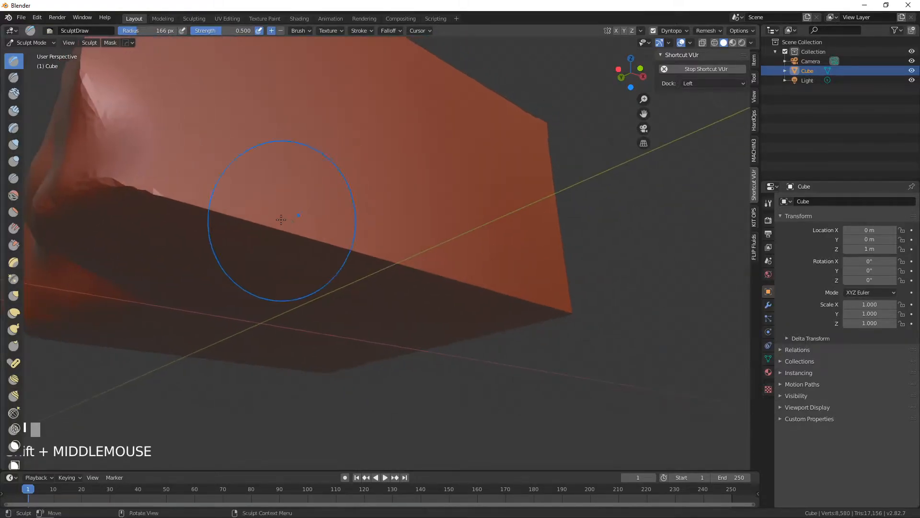
{"action": "mouse_move", "coordinate": [166, 179]}
{"action": "left_mouse_down", "text": "shift"}
{"action": "mouse_move", "coordinate": [230, 187]}
{"action": "mouse_move", "coordinate": [181, 192]}
{"action": "mouse_move", "coordinate": [159, 177]}
{"action": "mouse_move", "coordinate": [113, 174]}
{"action": "mouse_move", "coordinate": [192, 201]}
{"action": "left_mouse_up", "text": "shift"}
Carve chips along the adjacent, still sharp bottom edge from the worn corner to its far corner.
{"action": "mouse_move", "coordinate": [206, 206]}
{"action": "middle_mouse_down"}
{"action": "mouse_move", "coordinate": [167, 181]}
{"action": "mouse_move", "coordinate": [168, 168]}
{"action": "middle_mouse_up"}
{"action": "middle_click_drag", "start_coordinate": [168, 168], "coordinate": [170, 185], "text": "shift"}
{"action": "mouse_move", "coordinate": [143, 206]}
{"action": "left_mouse_down", "text": "ctrl"}
{"action": "mouse_move", "coordinate": [374, 216]}
{"action": "mouse_move", "coordinate": [144, 211]}
{"action": "mouse_move", "coordinate": [297, 216]}
{"action": "mouse_move", "coordinate": [376, 232]}
{"action": "left_mouse_up", "text": "ctrl"}
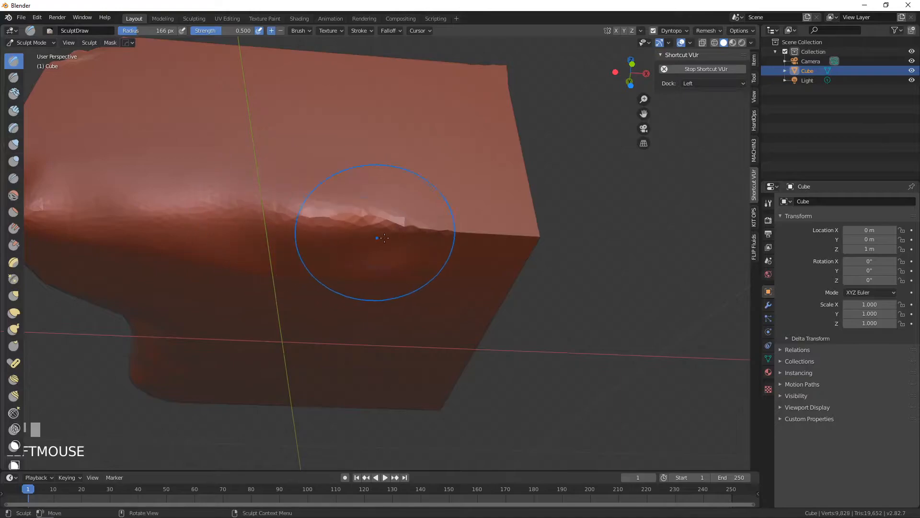
{"action": "middle_click_drag", "start_coordinate": [375, 232], "coordinate": [332, 229]}
{"action": "mouse_move", "coordinate": [444, 223]}
{"action": "left_mouse_down", "text": "ctrl"}
{"action": "mouse_move", "coordinate": [417, 206]}
{"action": "mouse_move", "coordinate": [398, 218]}
{"action": "mouse_move", "coordinate": [345, 210]}
{"action": "mouse_move", "coordinate": [417, 187]}
{"action": "left_mouse_up", "text": "ctrl"}
Smooth the vertical edge above the newly chipped bottom corner and the bottom edge beside it.
{"action": "middle_click_drag", "start_coordinate": [360, 212], "coordinate": [335, 192]}
{"action": "middle_click_drag", "start_coordinate": [358, 120], "coordinate": [359, 160], "text": "shift"}
{"action": "left_click_drag", "start_coordinate": [357, 160], "coordinate": [353, 161], "text": "shift"}
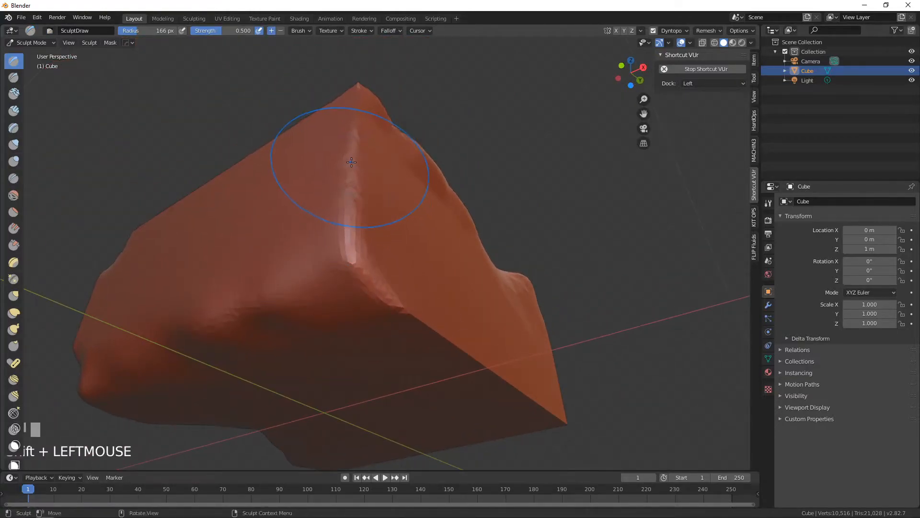
{"action": "middle_click_drag", "start_coordinate": [408, 282], "coordinate": [341, 267]}
{"action": "mouse_move", "coordinate": [334, 264]}
{"action": "left_mouse_down", "text": "shift"}
{"action": "mouse_move", "coordinate": [473, 267]}
{"action": "mouse_move", "coordinate": [442, 269]}
{"action": "mouse_move", "coordinate": [566, 304]}
{"action": "mouse_move", "coordinate": [543, 273]}
{"action": "left_mouse_up", "text": "shift"}
Carve wear into the remaining lower part of the block and smooth the damaged edge.
{"action": "scroll", "coordinate": [543, 273], "scroll_direction": "down", "scroll_amount": 4}
{"action": "mouse_move", "coordinate": [543, 273]}
{"action": "middle_mouse_down"}
{"action": "mouse_move", "coordinate": [470, 287]}
{"action": "mouse_move", "coordinate": [432, 278]}
{"action": "middle_mouse_up"}
{"action": "middle_click_drag", "start_coordinate": [431, 278], "coordinate": [405, 303], "text": "shift"}
{"action": "scroll", "coordinate": [468, 248], "scroll_direction": "up", "scroll_amount": 2}
{"action": "mouse_move", "coordinate": [468, 248]}
{"action": "left_mouse_down", "text": "ctrl"}
{"action": "mouse_move", "coordinate": [449, 222]}
{"action": "mouse_move", "coordinate": [463, 190]}
{"action": "mouse_move", "coordinate": [450, 187]}
{"action": "mouse_move", "coordinate": [491, 205]}
{"action": "left_mouse_up", "text": "ctrl"}
{"action": "scroll", "coordinate": [436, 216], "scroll_direction": "up", "scroll_amount": 2}
{"action": "scroll", "coordinate": [452, 215], "scroll_direction": "down", "scroll_amount": 3}
{"action": "mouse_move", "coordinate": [452, 216]}
{"action": "middle_mouse_down"}
{"action": "mouse_move", "coordinate": [380, 268]}
{"action": "mouse_move", "coordinate": [366, 314]}
{"action": "middle_mouse_up"}
{"action": "mouse_move", "coordinate": [366, 314]}
{"action": "left_mouse_down", "text": "shift"}
{"action": "mouse_move", "coordinate": [421, 293]}
{"action": "mouse_move", "coordinate": [452, 306]}
{"action": "mouse_move", "coordinate": [355, 267]}
{"action": "mouse_move", "coordinate": [419, 281]}
{"action": "left_mouse_up", "text": "shift"}
Soften the remaining sharp top edge and its chipped end with smoothing strokes.
{"action": "scroll", "coordinate": [419, 281], "scroll_direction": "down", "scroll_amount": 4}
{"action": "mouse_move", "coordinate": [419, 281]}
{"action": "middle_mouse_down"}
{"action": "mouse_move", "coordinate": [317, 321]}
{"action": "mouse_move", "coordinate": [335, 288]}
{"action": "middle_mouse_up"}
{"action": "scroll", "coordinate": [336, 287], "scroll_direction": "up", "scroll_amount": 5}
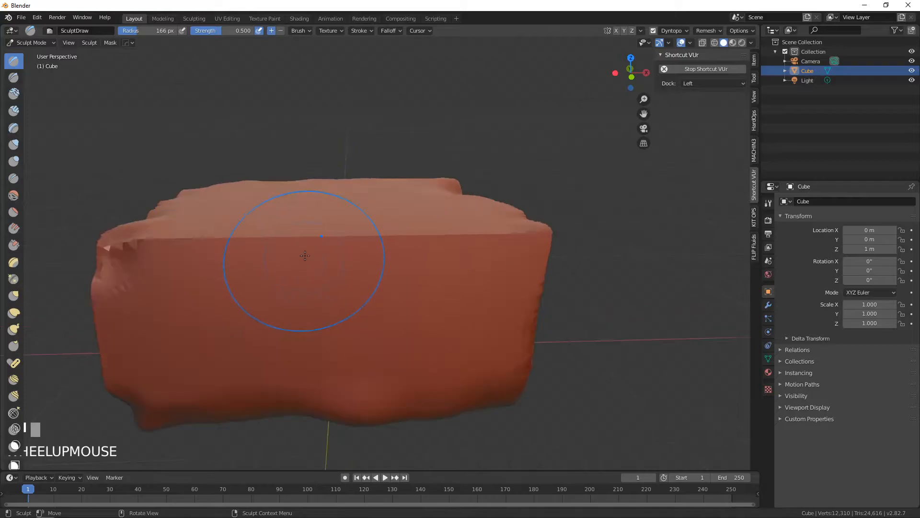
{"action": "middle_click_drag", "start_coordinate": [304, 255], "coordinate": [280, 278]}
{"action": "mouse_move", "coordinate": [280, 278]}
{"action": "left_mouse_down", "text": "shift"}
{"action": "mouse_move", "coordinate": [302, 259]}
{"action": "mouse_move", "coordinate": [192, 285]}
{"action": "mouse_move", "coordinate": [412, 298]}
{"action": "left_mouse_up", "text": "shift"}
{"action": "scroll", "coordinate": [412, 298], "scroll_direction": "down", "scroll_amount": 4}
{"action": "mouse_move", "coordinate": [413, 297]}
{"action": "middle_mouse_down"}
{"action": "mouse_move", "coordinate": [347, 289]}
{"action": "mouse_move", "coordinate": [358, 283]}
{"action": "middle_mouse_up"}
{"action": "scroll", "coordinate": [347, 290], "scroll_direction": "up", "scroll_amount": 4}
{"action": "left_click_drag", "start_coordinate": [327, 284], "coordinate": [341, 275], "text": "shift"}
{"action": "scroll", "coordinate": [340, 275], "scroll_direction": "down", "scroll_amount": 3}
Switch from Sculpt Mode to Object Mode and apply smooth shading to the block.
{"action": "mouse_move", "coordinate": [340, 274]}
{"action": "middle_mouse_down"}
{"action": "mouse_move", "coordinate": [302, 260]}
{"action": "mouse_move", "coordinate": [361, 273]}
{"action": "mouse_move", "coordinate": [309, 266]}
{"action": "mouse_move", "coordinate": [357, 289]}
{"action": "mouse_move", "coordinate": [385, 259]}
{"action": "mouse_move", "coordinate": [470, 253]}
{"action": "middle_mouse_up"}
{"action": "scroll", "coordinate": [302, 260], "scroll_direction": "up", "scroll_amount": 2}
{"action": "scroll", "coordinate": [360, 291], "scroll_direction": "up", "scroll_amount": 3}
{"action": "mouse_move", "coordinate": [496, 299]}
{"action": "middle_mouse_down"}
{"action": "mouse_move", "coordinate": [369, 277]}
{"action": "mouse_move", "coordinate": [346, 285]}
{"action": "middle_mouse_up"}
{"action": "middle_click_drag", "start_coordinate": [374, 246], "coordinate": [429, 254]}
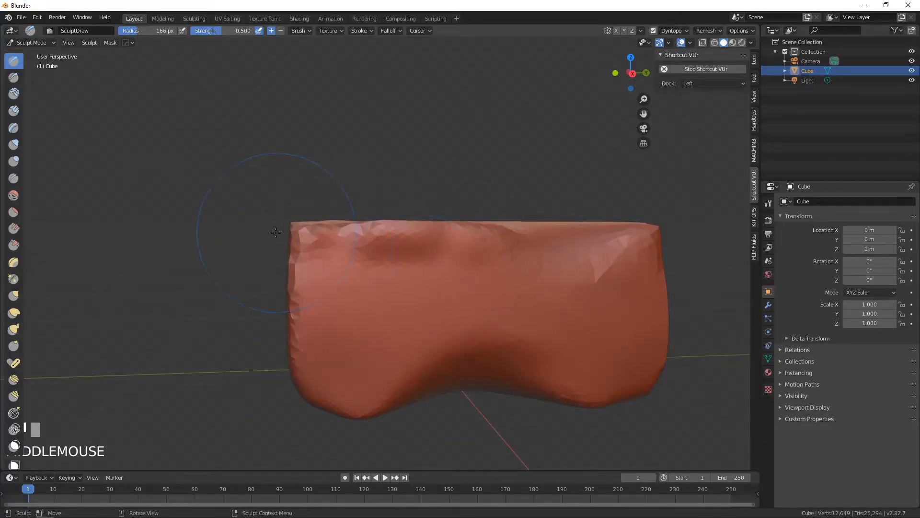
{"action": "left_click", "coordinate": [33, 46]}
{"action": "left_click", "coordinate": [42, 56]}
{"action": "middle_click_drag", "start_coordinate": [346, 259], "coordinate": [292, 230]}
{"action": "left_click", "coordinate": [128, 42]}
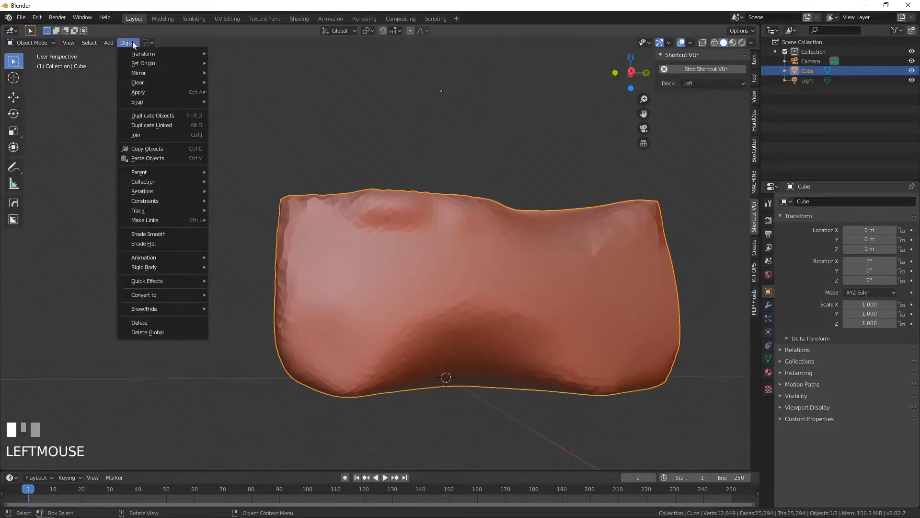
{"action": "left_click", "coordinate": [174, 236]}
Add a Subdivision Surface modifier to the smooth-shaded block.
{"action": "middle_click_drag", "start_coordinate": [387, 267], "coordinate": [589, 287]}
{"action": "middle_click_drag", "start_coordinate": [704, 263], "coordinate": [623, 246], "text": "shift"}
{"action": "middle_click_drag", "start_coordinate": [523, 247], "coordinate": [479, 244]}
{"action": "middle_click_drag", "start_coordinate": [478, 244], "coordinate": [439, 213], "text": "shift"}
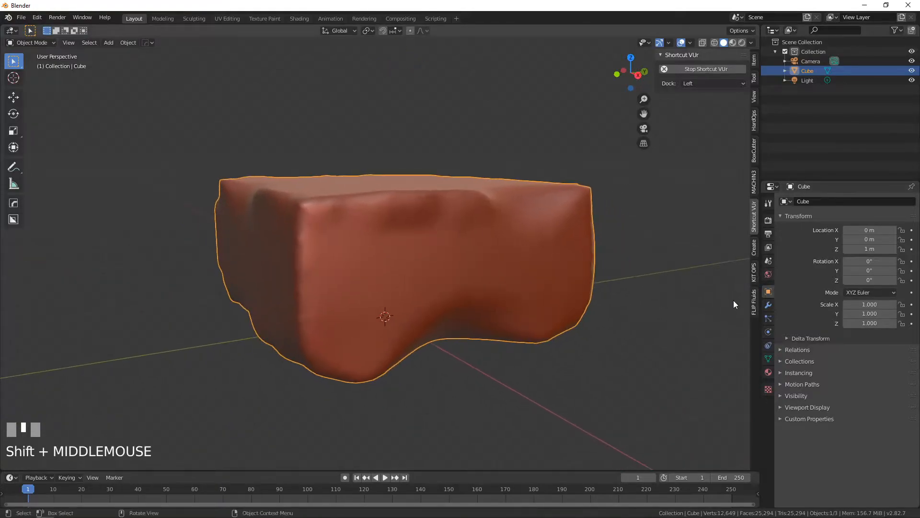
{"action": "left_click", "coordinate": [768, 305]}
{"action": "left_click", "coordinate": [805, 202]}
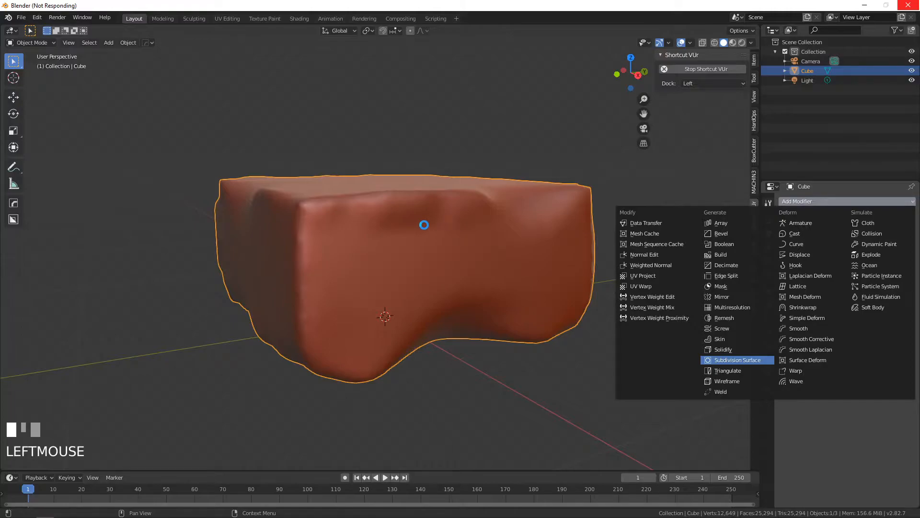
Inspect the subdivided block from several sides and remove its Subdivision Surface modifier.
{"action": "middle_click_drag", "start_coordinate": [406, 234], "coordinate": [437, 176]}
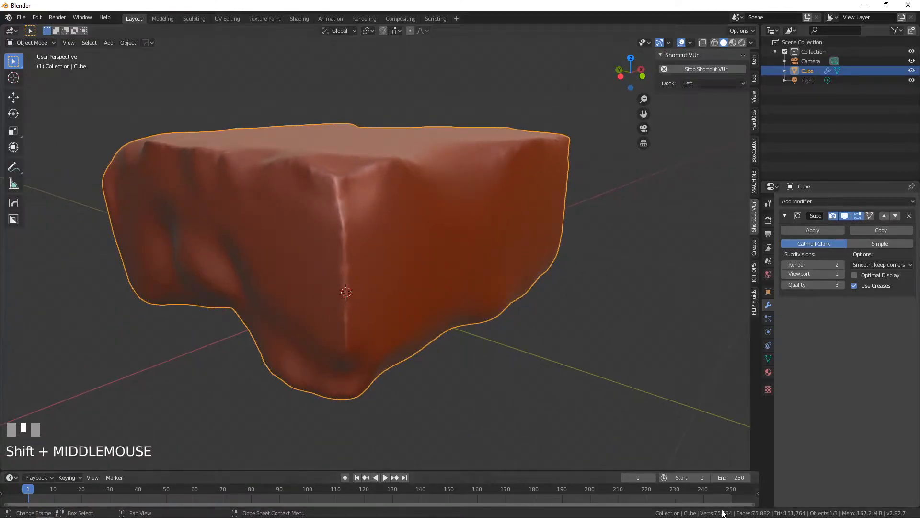
{"action": "middle_click_drag", "start_coordinate": [169, 194], "coordinate": [312, 203]}
{"action": "scroll", "coordinate": [311, 201], "scroll_direction": "down", "scroll_amount": 4}
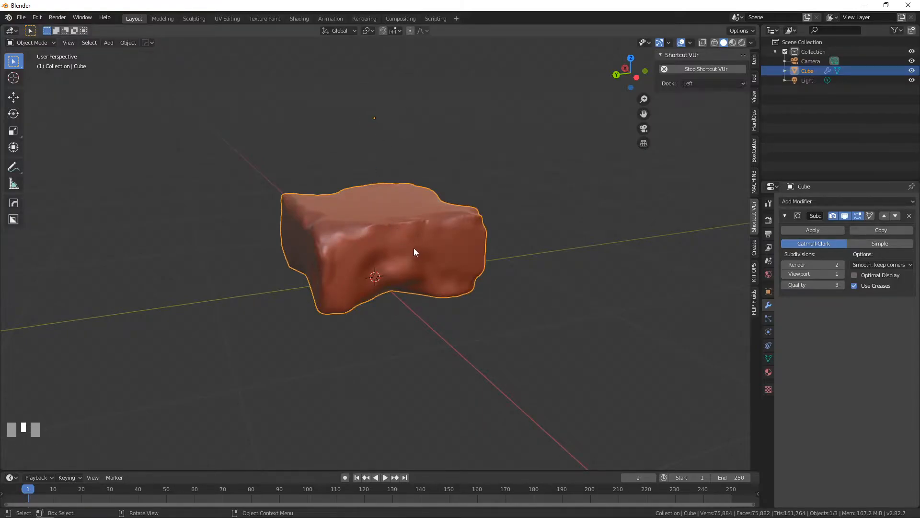
{"action": "middle_click_drag", "start_coordinate": [414, 252], "coordinate": [360, 249]}
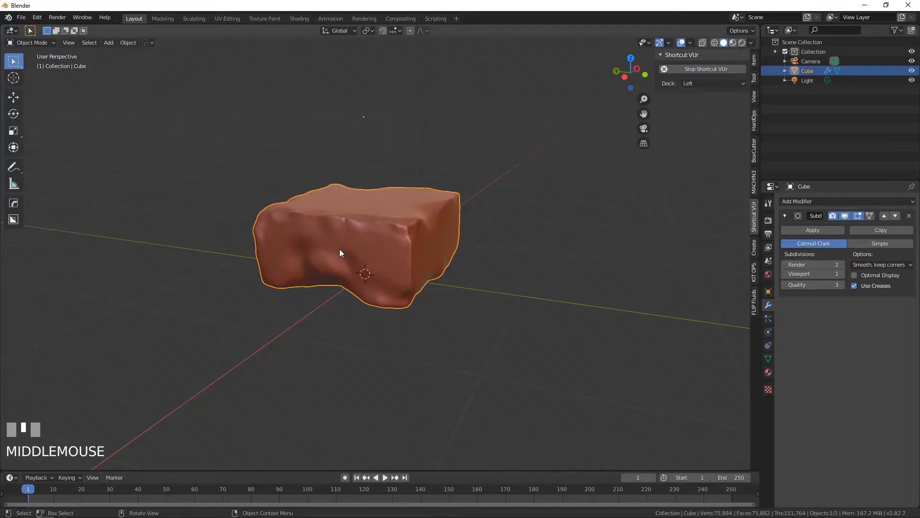
{"action": "middle_click_drag", "start_coordinate": [390, 272], "coordinate": [326, 239]}
{"action": "scroll", "coordinate": [415, 267], "scroll_direction": "up", "scroll_amount": 4}
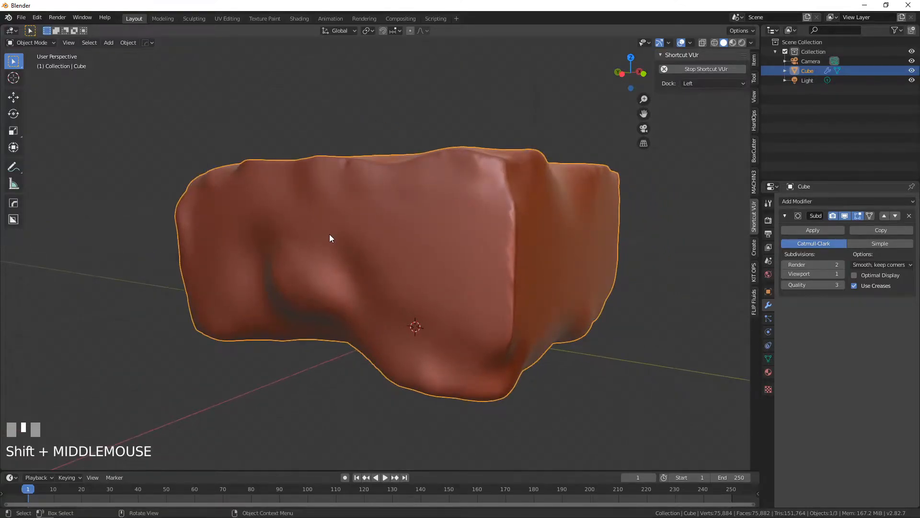
{"action": "middle_click_drag", "start_coordinate": [404, 238], "coordinate": [377, 218]}
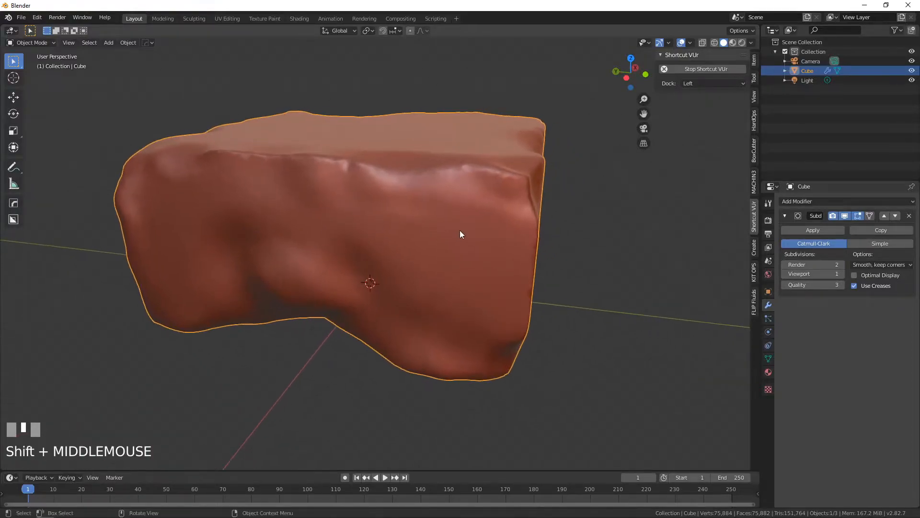
{"action": "left_click", "coordinate": [813, 230]}
Add a Decimate modifier to the block and set its collapse ratio to 0.1.
{"action": "middle_click_drag", "start_coordinate": [635, 266], "coordinate": [589, 334]}
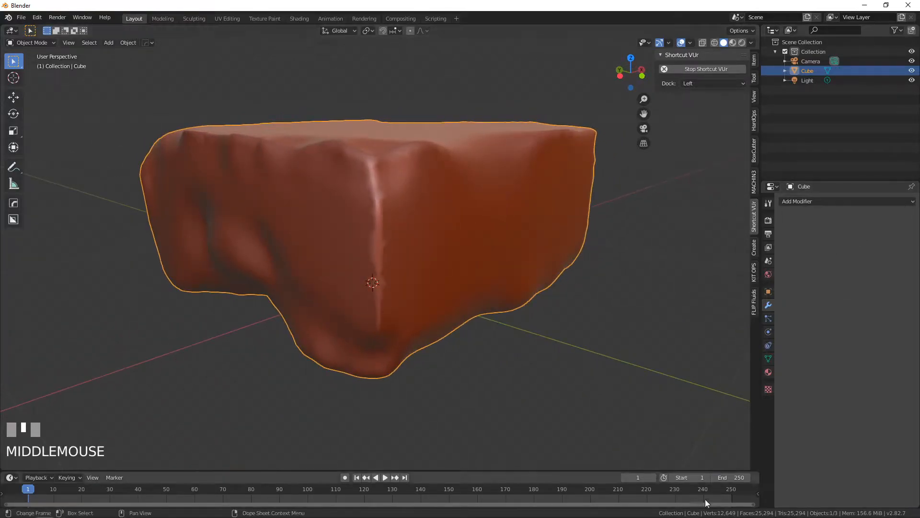
{"action": "left_click", "coordinate": [814, 204]}
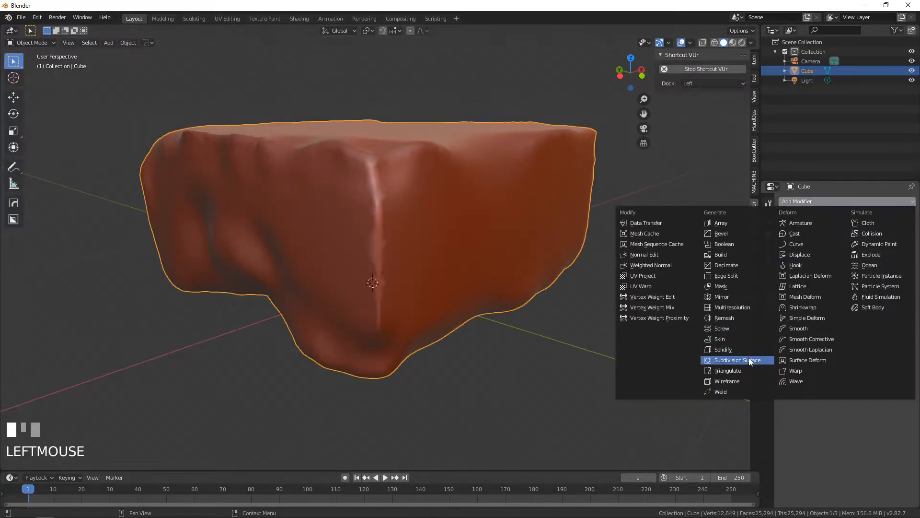
{"action": "left_click", "coordinate": [738, 265]}
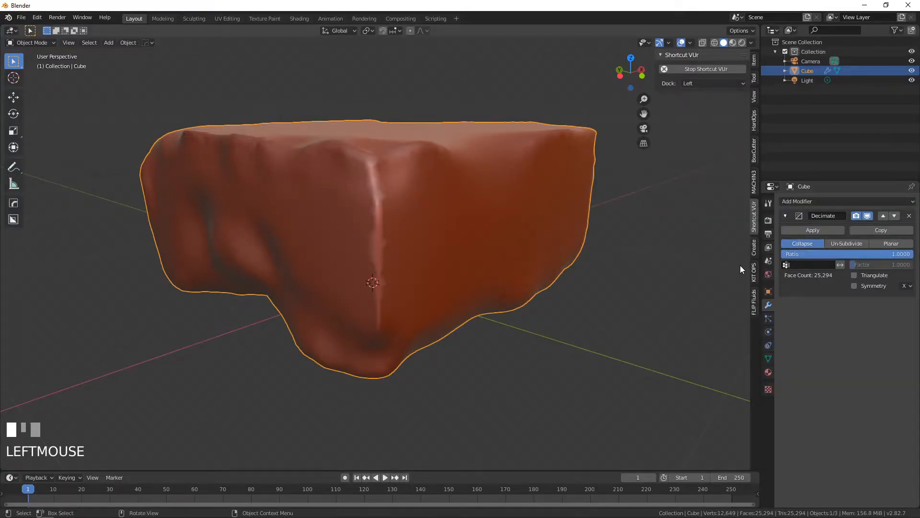
{"action": "left_click", "coordinate": [827, 255]}
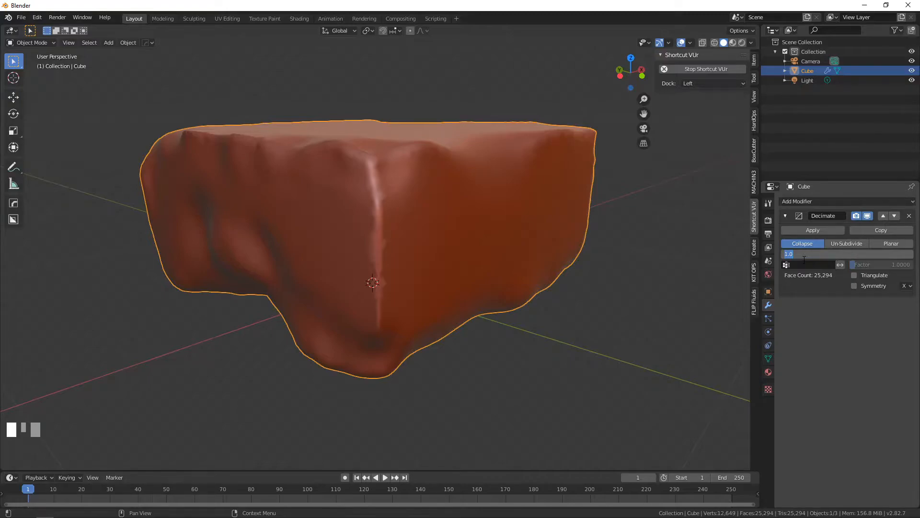
{"action": "type", "text": ".1"}
{"action": "key", "text": "Return"}
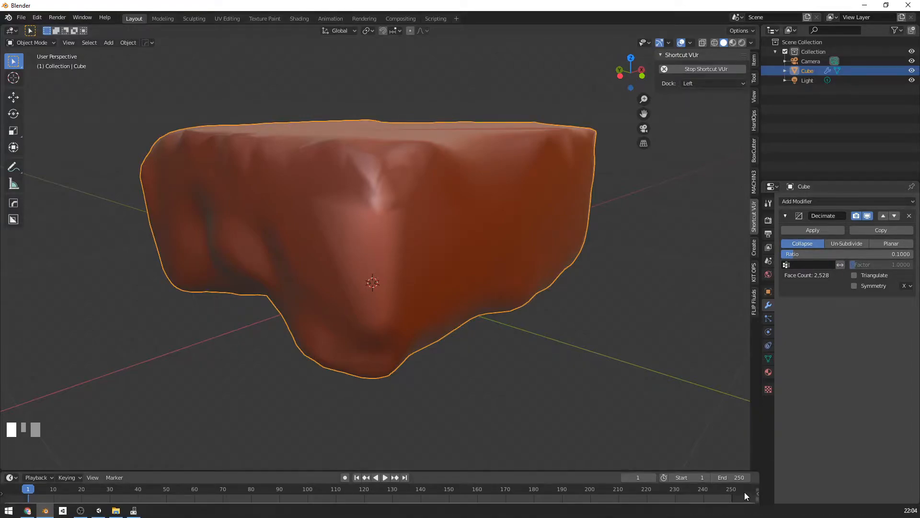
Check the block's mesh density in Edit Mode and apply the Decimate modifier in Object Mode.
{"action": "middle_click_drag", "start_coordinate": [555, 249], "coordinate": [267, 229]}
{"action": "scroll", "coordinate": [248, 253], "scroll_direction": "up", "scroll_amount": 4}
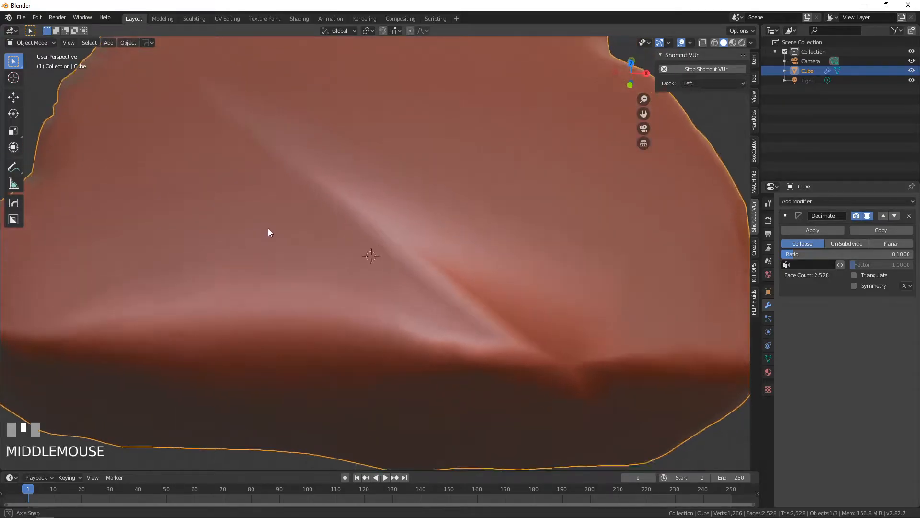
{"action": "key", "text": "Tab"}
{"action": "scroll", "coordinate": [290, 191], "scroll_direction": "down", "scroll_amount": 5}
{"action": "middle_click_drag", "start_coordinate": [289, 192], "coordinate": [304, 153]}
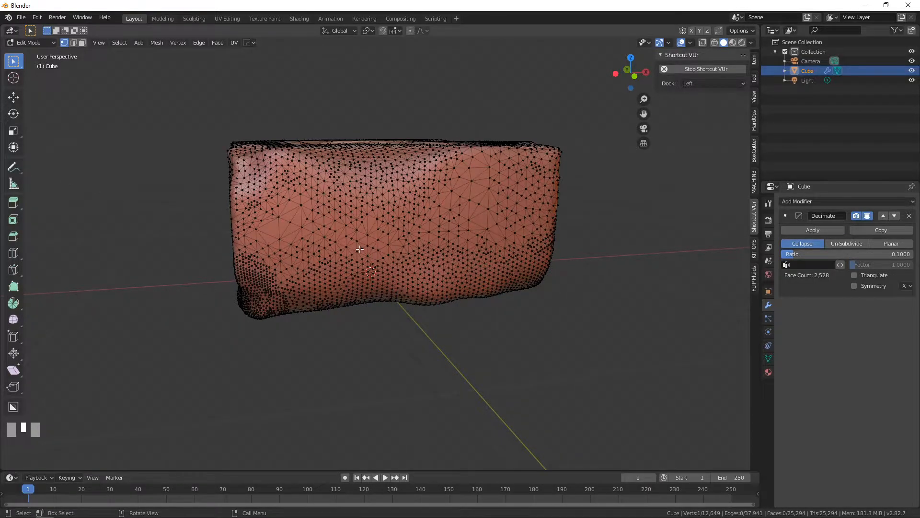
{"action": "middle_click_drag", "start_coordinate": [359, 248], "coordinate": [336, 239]}
{"action": "key", "text": "Tab"}
{"action": "left_click", "coordinate": [796, 231]}
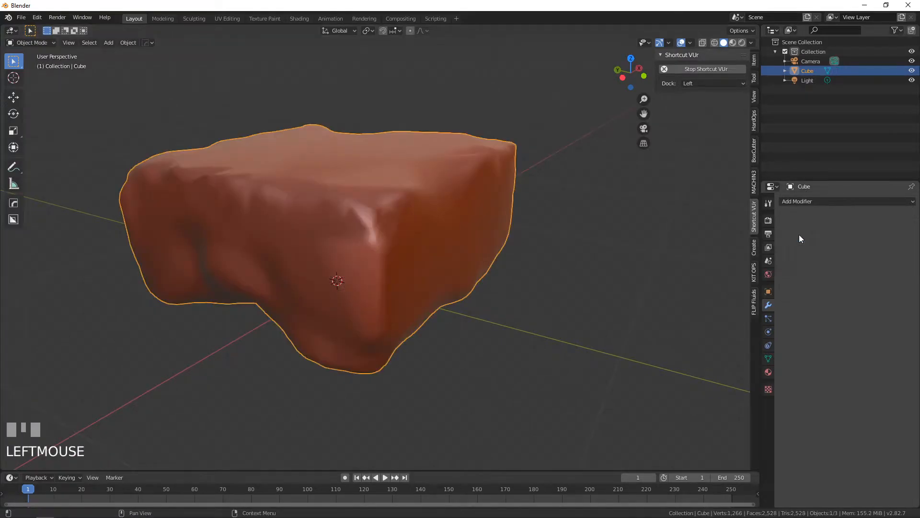
Add a second Decimate modifier to the reduced block and set its collapse ratio to 0.5.
{"action": "left_click", "coordinate": [813, 206]}
{"action": "left_click", "coordinate": [731, 264]}
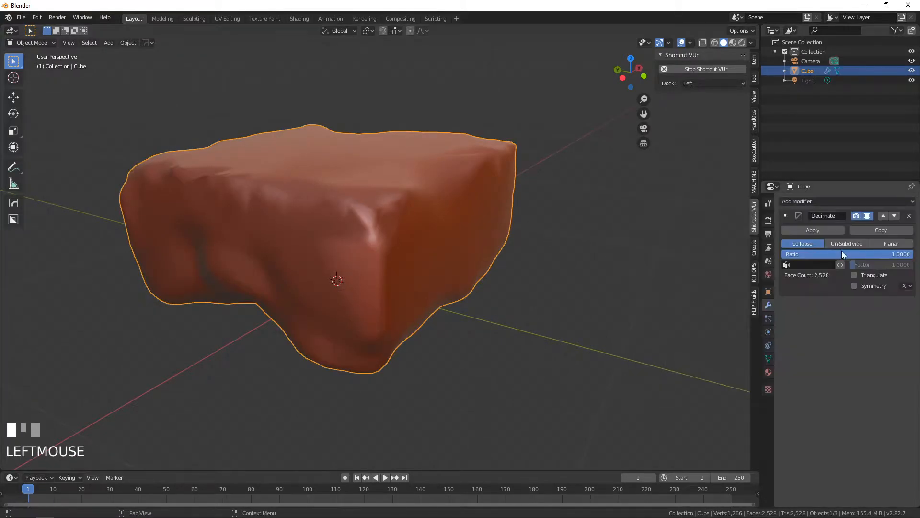
{"action": "middle_click_drag", "start_coordinate": [348, 234], "coordinate": [384, 234]}
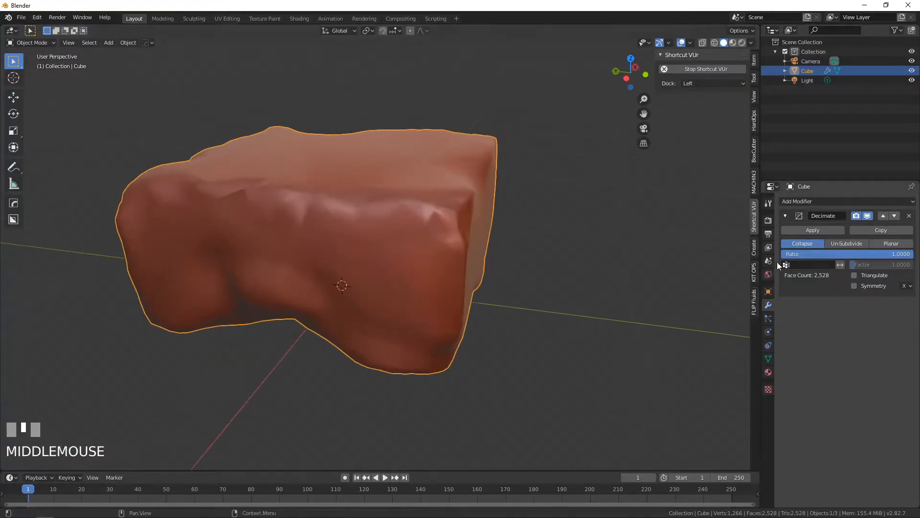
{"action": "middle_click_drag", "start_coordinate": [314, 224], "coordinate": [324, 245], "text": "shift"}
{"action": "scroll", "coordinate": [636, 206], "scroll_direction": "up", "scroll_amount": 3}
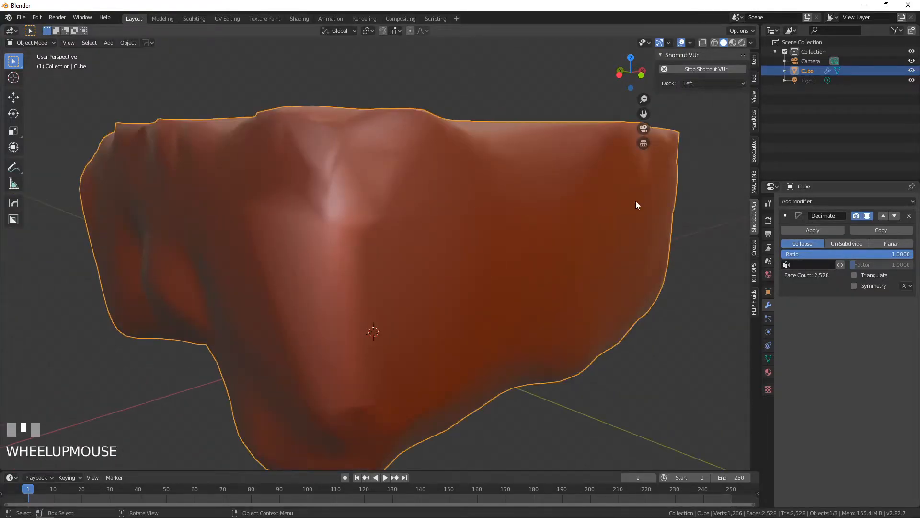
{"action": "left_click", "coordinate": [808, 254]}
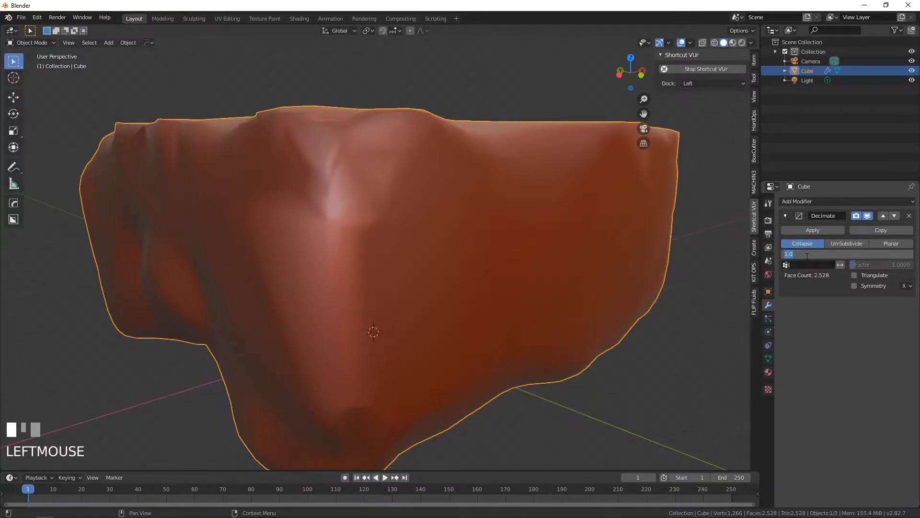
{"action": "type", "text": ".5"}
{"action": "key", "text": "Return"}
Lower the second Decimate modifier's ratio to 0.25 and check the block's shape.
{"action": "middle_click_drag", "start_coordinate": [728, 182], "coordinate": [719, 163]}
{"action": "scroll", "coordinate": [695, 117], "scroll_direction": "down", "scroll_amount": 3}
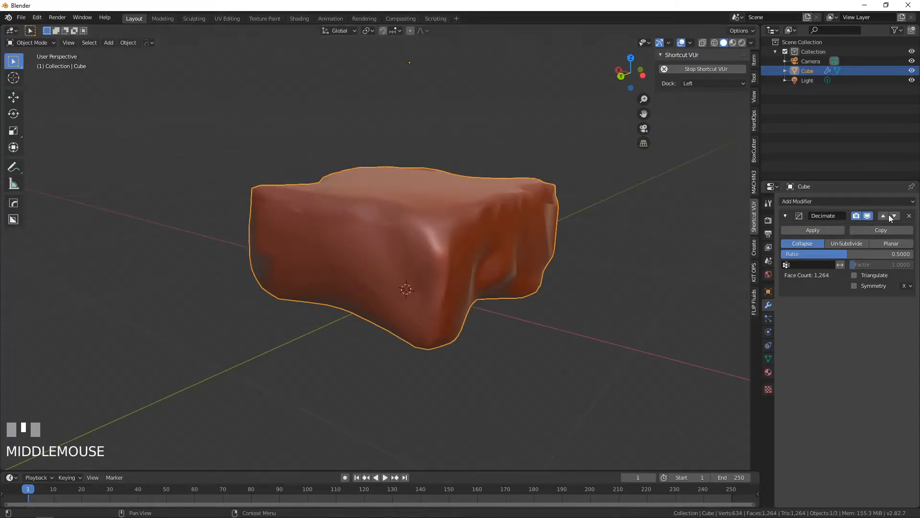
{"action": "left_click", "coordinate": [819, 253]}
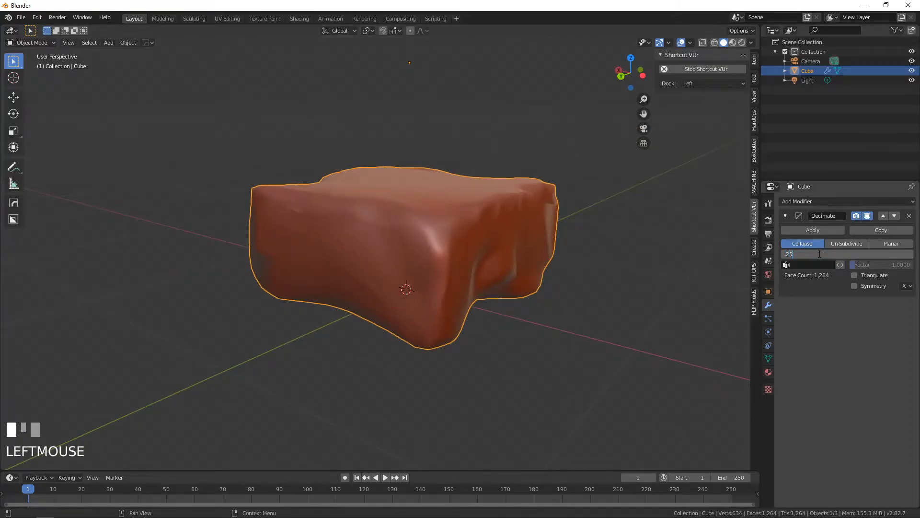
{"action": "type", "text": ".25"}
{"action": "key", "text": "Return"}
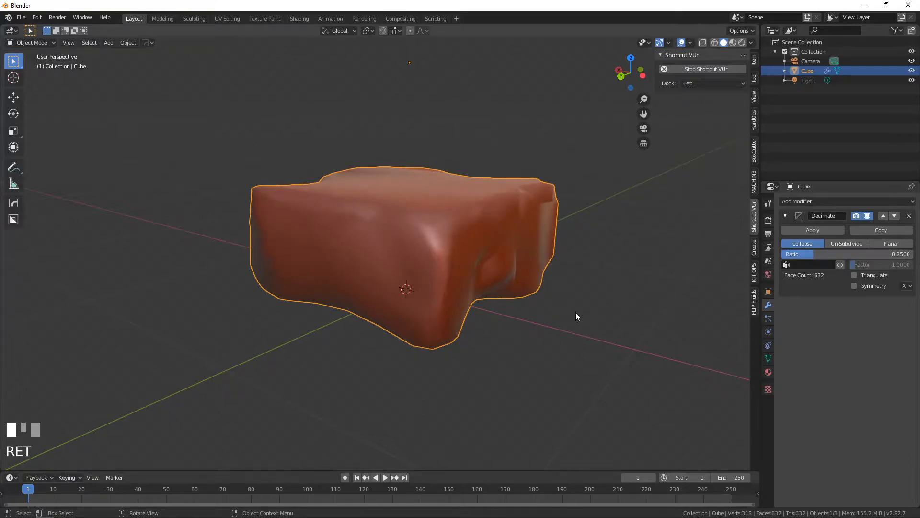
{"action": "middle_click_drag", "start_coordinate": [576, 312], "coordinate": [469, 303]}
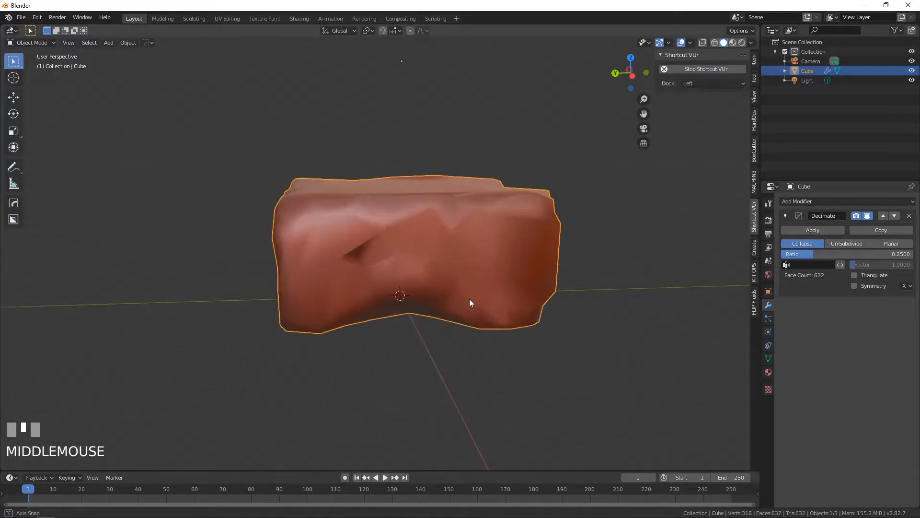
Check the reduced block's wireframe in Edit Mode and apply the second Decimate modifier in Object Mode.
{"action": "scroll", "coordinate": [415, 298], "scroll_direction": "up", "scroll_amount": 2}
{"action": "key", "text": "Tab"}
{"action": "key", "text": "Tab"}
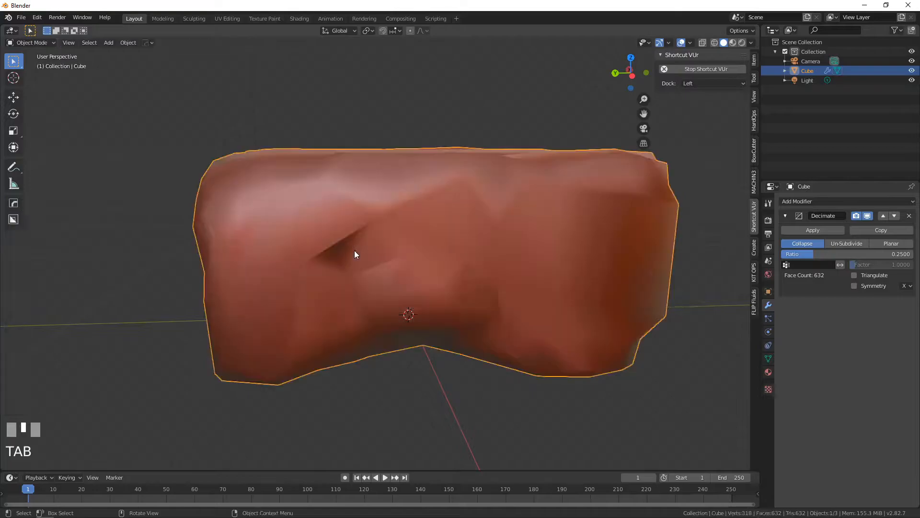
{"action": "left_click", "coordinate": [803, 229]}
Move the vertex at the pinched crease on the block's side to open up the dark fold, and review the shape in Object Mode.
{"action": "middle_click_drag", "start_coordinate": [659, 260], "coordinate": [353, 236]}
{"action": "scroll", "coordinate": [329, 217], "scroll_direction": "up", "scroll_amount": 3}
{"action": "scroll", "coordinate": [289, 176], "scroll_direction": "up", "scroll_amount": 2}
{"action": "key", "text": "Tab"}
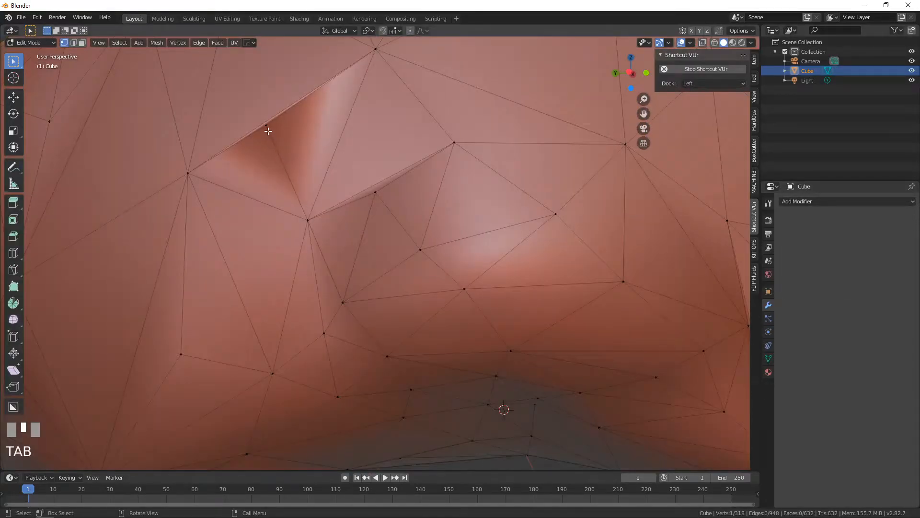
{"action": "key", "text": "g"}
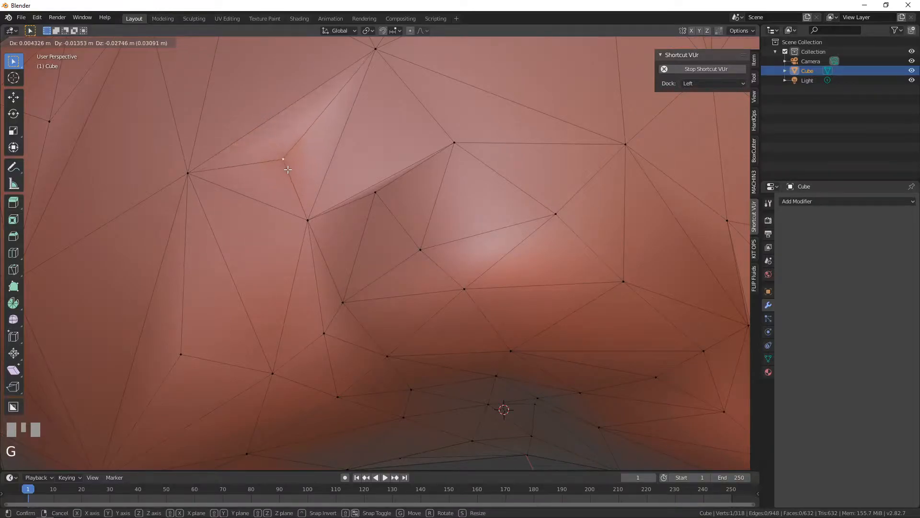
{"action": "left_click", "coordinate": [289, 169]}
{"action": "key", "text": "Tab"}
{"action": "scroll", "coordinate": [423, 196], "scroll_direction": "down", "scroll_amount": 6}
{"action": "middle_click_drag", "start_coordinate": [423, 197], "coordinate": [355, 233]}
{"action": "scroll", "coordinate": [360, 235], "scroll_direction": "up", "scroll_amount": 3}
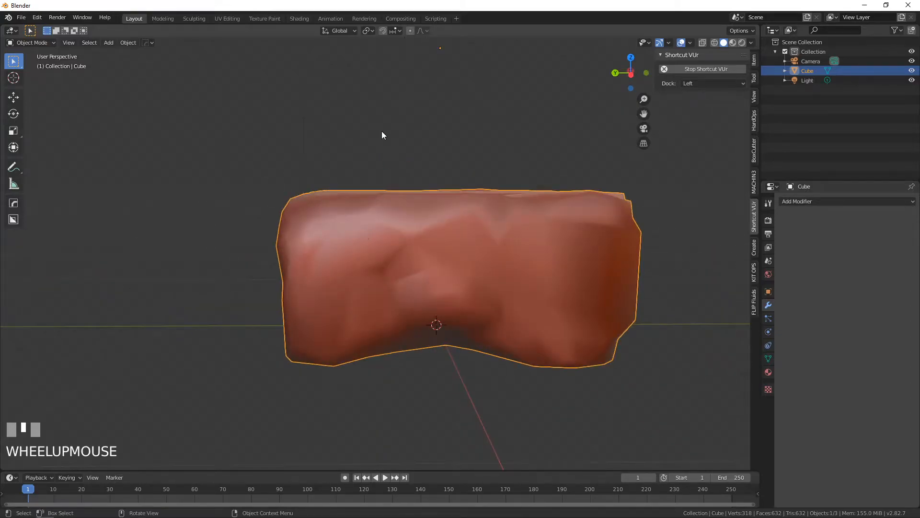
Switch to the UV Editing workspace, select the block's whole mesh and maximize the 3D viewport around it.
{"action": "left_click", "coordinate": [228, 19]}
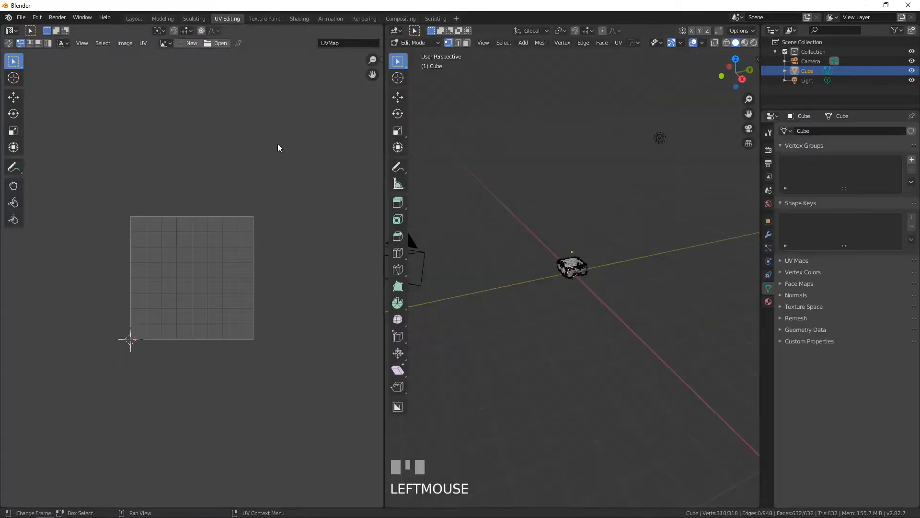
{"action": "scroll", "coordinate": [600, 265], "scroll_direction": "up", "scroll_amount": 6}
{"action": "mouse_move", "coordinate": [600, 266]}
{"action": "middle_mouse_down", "text": "shift"}
{"action": "mouse_move", "coordinate": [594, 272]}
{"action": "mouse_move", "coordinate": [604, 259]}
{"action": "middle_mouse_up", "text": "shift"}
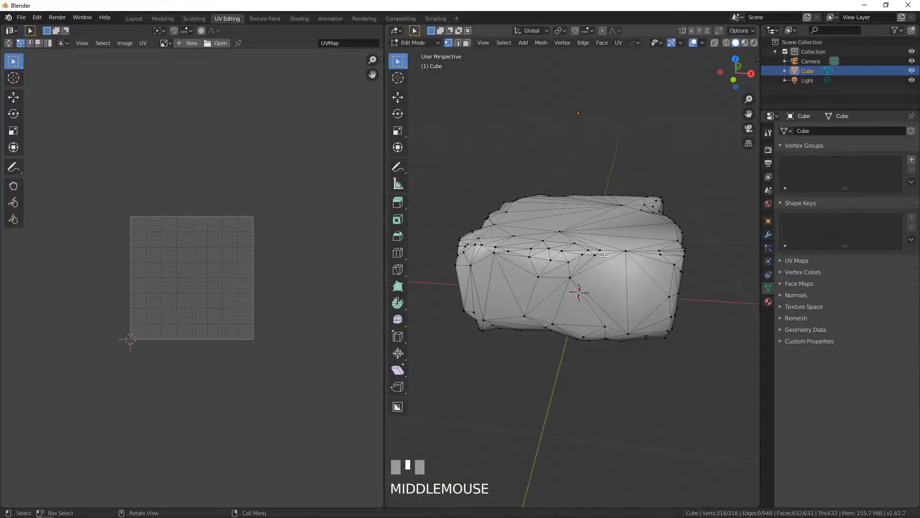
{"action": "key", "text": "a"}
{"action": "scroll", "coordinate": [175, 262], "scroll_direction": "up", "scroll_amount": 1}
{"action": "middle_click_drag", "start_coordinate": [114, 339], "coordinate": [134, 346]}
{"action": "middle_click_drag", "start_coordinate": [144, 307], "coordinate": [115, 357]}
{"action": "scroll", "coordinate": [606, 286], "scroll_direction": "up", "scroll_amount": 2}
{"action": "middle_click_drag", "start_coordinate": [606, 286], "coordinate": [560, 287]}
{"action": "key", "text": "ctrl+space"}
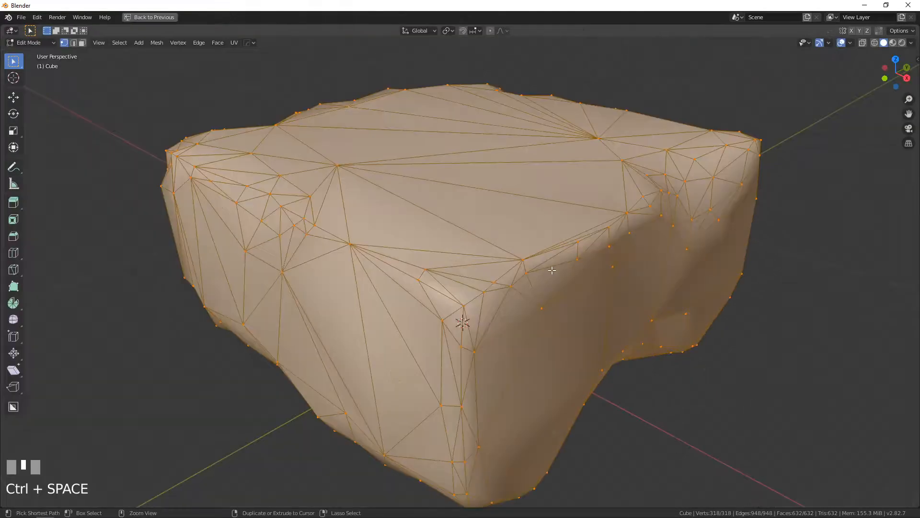
Select the chain of vertices along the upper edge of the block's -Y side, from the +X corner around to the -X corner.
{"action": "middle_click_drag", "start_coordinate": [441, 248], "coordinate": [474, 252]}
{"action": "left_click", "coordinate": [473, 252]}
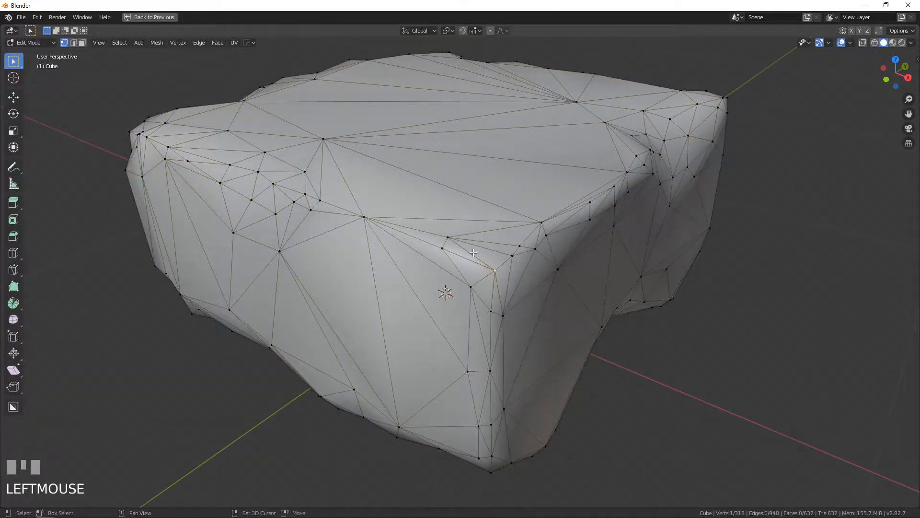
{"action": "left_click", "coordinate": [447, 237], "text": "shift"}
{"action": "left_click", "coordinate": [366, 220], "text": "shift"}
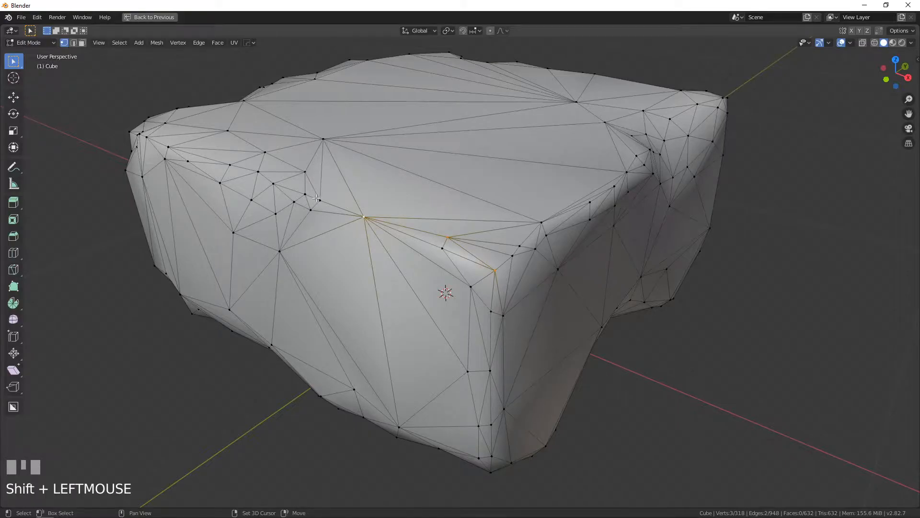
{"action": "left_click_drag", "start_coordinate": [236, 170], "coordinate": [230, 169], "text": "shift"}
{"action": "left_click", "coordinate": [230, 161], "text": "shift"}
{"action": "middle_click_drag", "start_coordinate": [230, 162], "coordinate": [287, 178], "text": "shift"}
{"action": "left_click", "coordinate": [288, 179], "text": "shift"}
{"action": "left_click", "coordinate": [285, 180], "text": "shift"}
{"action": "left_click", "coordinate": [273, 174], "text": "shift"}
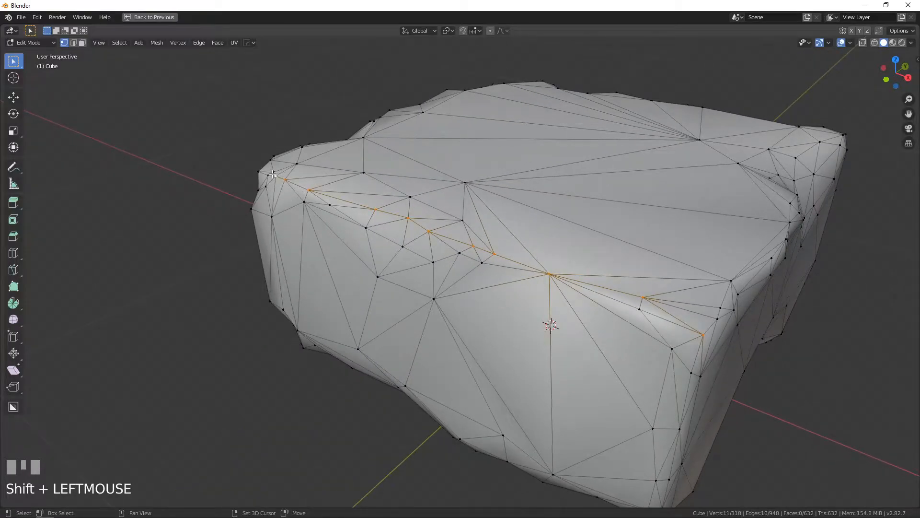
{"action": "middle_click_drag", "start_coordinate": [261, 185], "coordinate": [397, 190]}
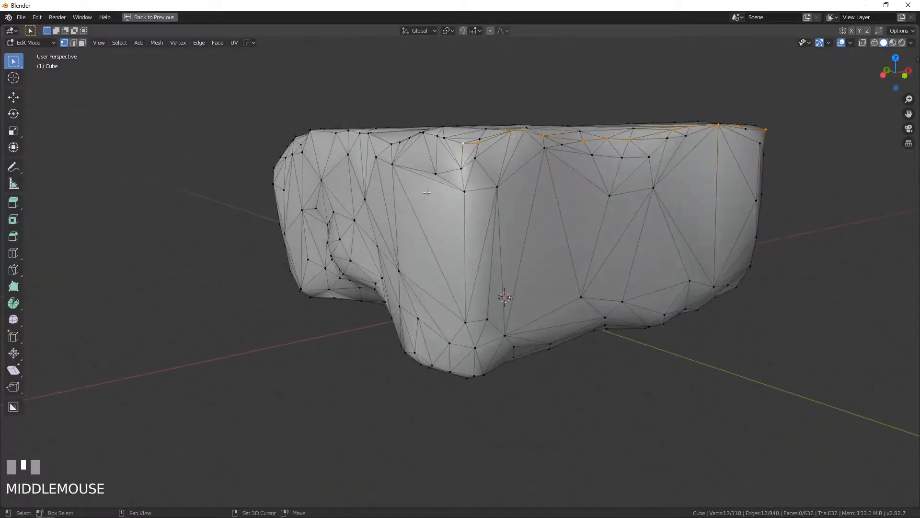
{"action": "left_click", "coordinate": [461, 171], "text": "shift"}
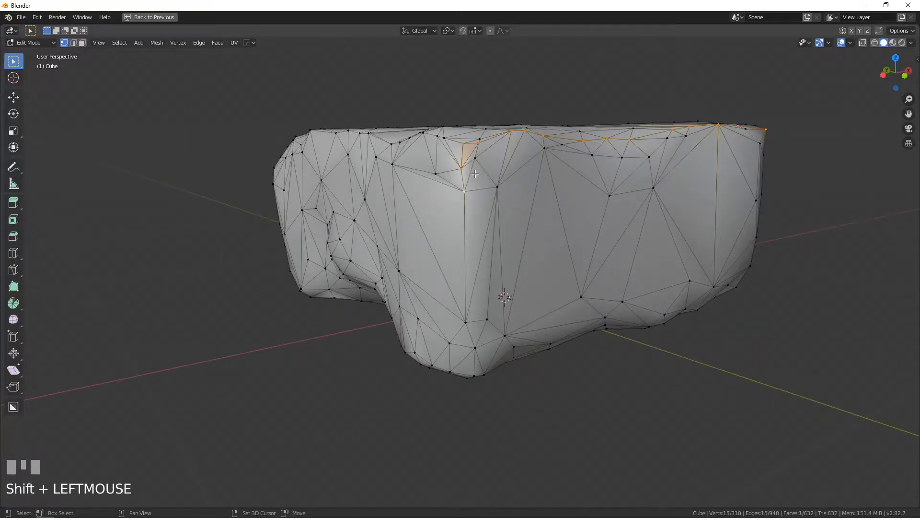
Change to edge selection, deselect the stray corner edge and extend the edge chain down the -X/-Y vertical corner.
{"action": "left_click", "coordinate": [74, 43]}
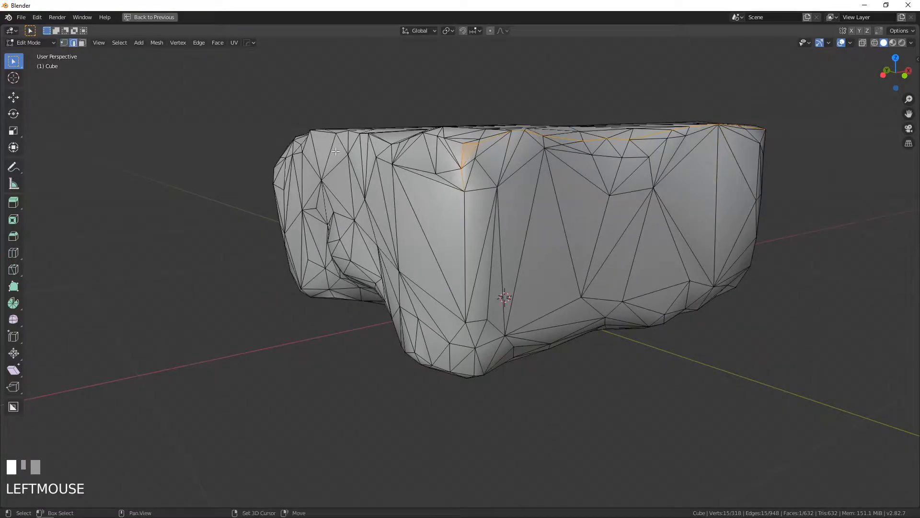
{"action": "left_click", "coordinate": [471, 152], "text": "shift"}
{"action": "left_click", "coordinate": [464, 224], "text": "shift"}
{"action": "middle_click_drag", "start_coordinate": [464, 224], "coordinate": [413, 215]}
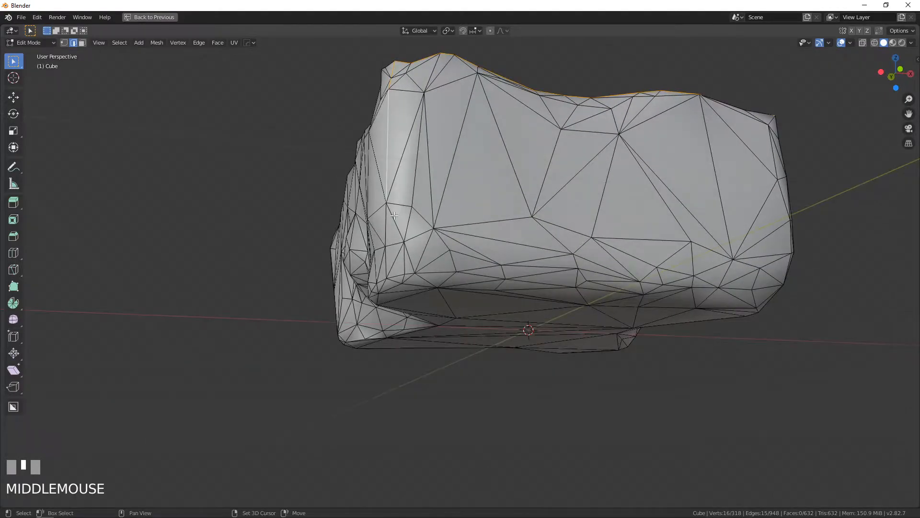
{"action": "left_click", "coordinate": [403, 238], "text": "shift"}
{"action": "left_click", "coordinate": [411, 259], "text": "shift"}
{"action": "left_click", "coordinate": [420, 277], "text": "shift"}
Extend the selected edge chain along the lower edge of the -Y side toward the +X corner.
{"action": "middle_click_drag", "start_coordinate": [504, 288], "coordinate": [437, 265]}
{"action": "left_click", "coordinate": [416, 239], "text": "shift"}
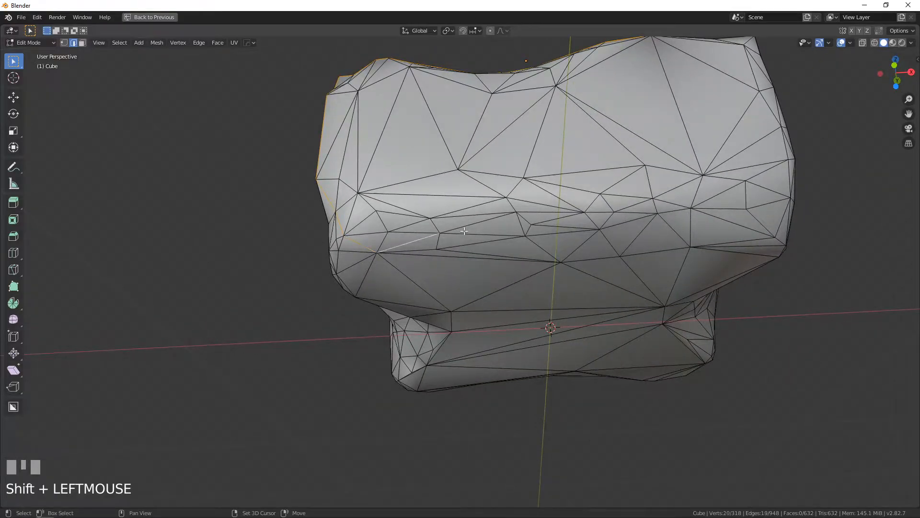
{"action": "left_click", "coordinate": [484, 234], "text": "shift"}
{"action": "left_click", "coordinate": [540, 235], "text": "shift"}
{"action": "left_click", "coordinate": [616, 224], "text": "shift"}
{"action": "left_click", "coordinate": [671, 212], "text": "shift"}
{"action": "left_click", "coordinate": [719, 210], "text": "shift"}
{"action": "left_click", "coordinate": [761, 205], "text": "shift"}
Close the edge loop around the -Y side up the +X/-Y vertical corner and mark it as a seam.
{"action": "middle_click_drag", "start_coordinate": [761, 205], "coordinate": [608, 217]}
{"action": "left_click", "coordinate": [544, 207], "text": "shift"}
{"action": "left_click", "coordinate": [538, 145], "text": "shift"}
{"action": "middle_click_drag", "start_coordinate": [539, 145], "coordinate": [508, 255], "text": "shift"}
{"action": "left_click", "coordinate": [504, 214], "text": "shift"}
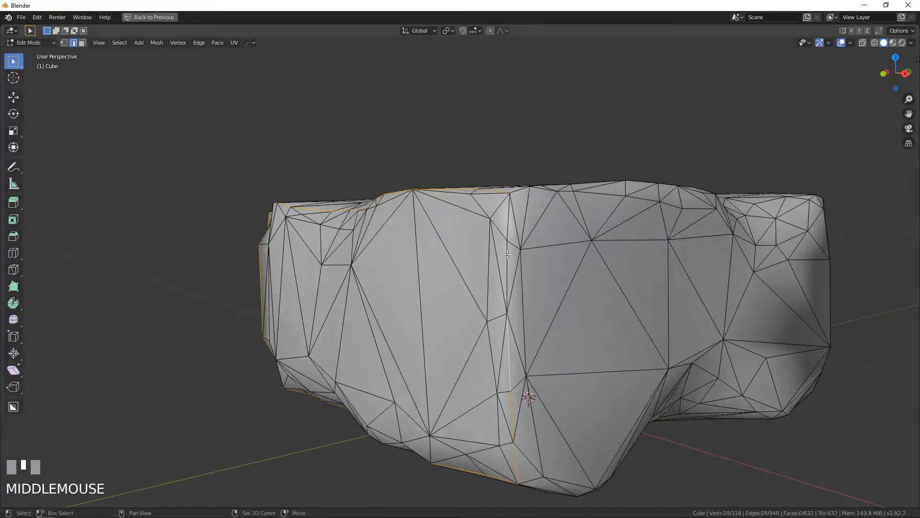
{"action": "left_click", "coordinate": [512, 235], "text": "shift"}
{"action": "left_click", "coordinate": [509, 222], "text": "shift"}
{"action": "middle_click_drag", "start_coordinate": [509, 223], "coordinate": [518, 203]}
{"action": "key", "text": "ctrl+e"}
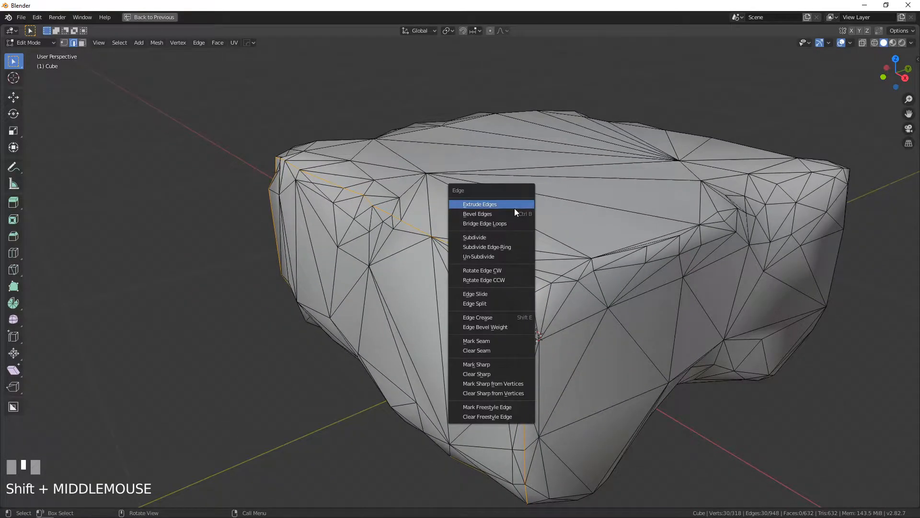
{"action": "left_click", "coordinate": [489, 341]}
Select the first edges along the +X side's upper edge, starting from the seamed corner.
{"action": "scroll", "coordinate": [502, 286], "scroll_direction": "down", "scroll_amount": 3}
{"action": "middle_click_drag", "start_coordinate": [529, 294], "coordinate": [480, 294]}
{"action": "scroll", "coordinate": [480, 293], "scroll_direction": "up", "scroll_amount": 3}
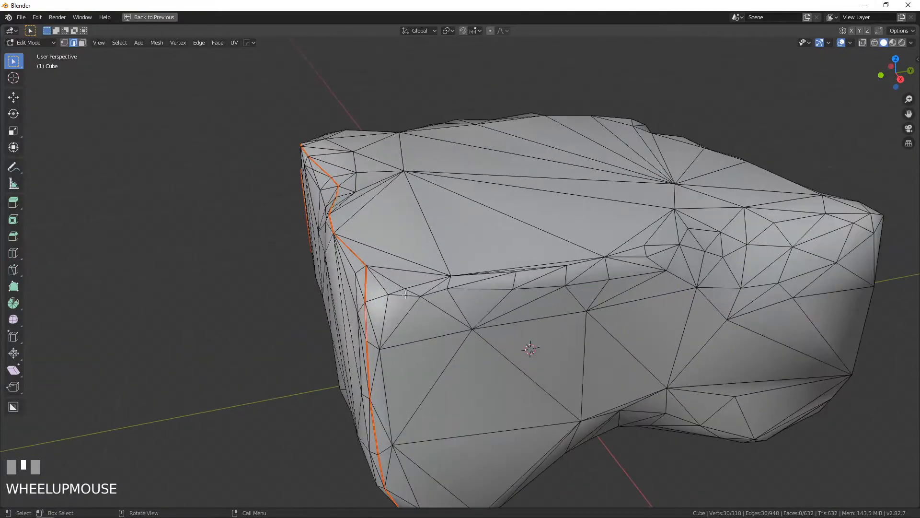
{"action": "left_click", "coordinate": [380, 296]}
{"action": "left_click", "coordinate": [409, 297], "text": "shift"}
{"action": "left_click", "coordinate": [436, 293], "text": "shift"}
{"action": "left_click", "coordinate": [474, 282], "text": "shift"}
{"action": "left_click", "coordinate": [534, 271], "text": "shift"}
Extend the edge selection along the rest of the +X side's upper edge, across the chipped area to the +Y corner.
{"action": "middle_click_drag", "start_coordinate": [535, 294], "coordinate": [524, 313]}
{"action": "middle_click_drag", "start_coordinate": [524, 313], "coordinate": [469, 256], "text": "shift"}
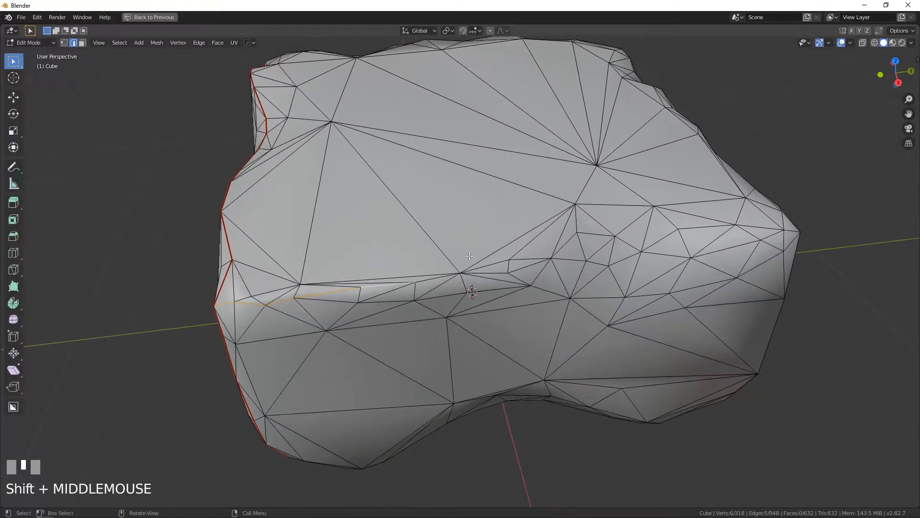
{"action": "scroll", "coordinate": [446, 295], "scroll_direction": "up", "scroll_amount": 1}
{"action": "left_click", "coordinate": [439, 281], "text": "shift"}
{"action": "left_click", "coordinate": [488, 275], "text": "shift"}
{"action": "left_click", "coordinate": [548, 273], "text": "shift"}
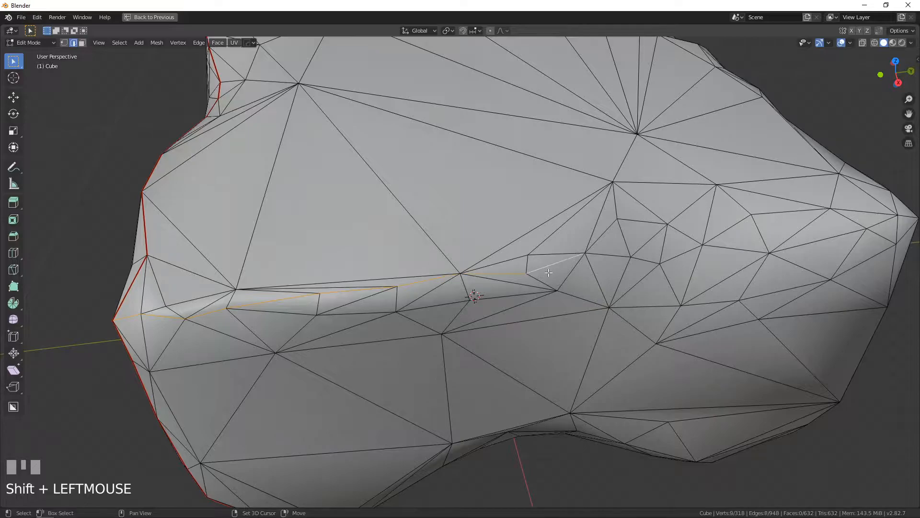
{"action": "left_click", "coordinate": [638, 221], "text": "shift"}
{"action": "left_click", "coordinate": [605, 233], "text": "shift"}
{"action": "middle_click_drag", "start_coordinate": [605, 233], "coordinate": [416, 286], "text": "shift"}
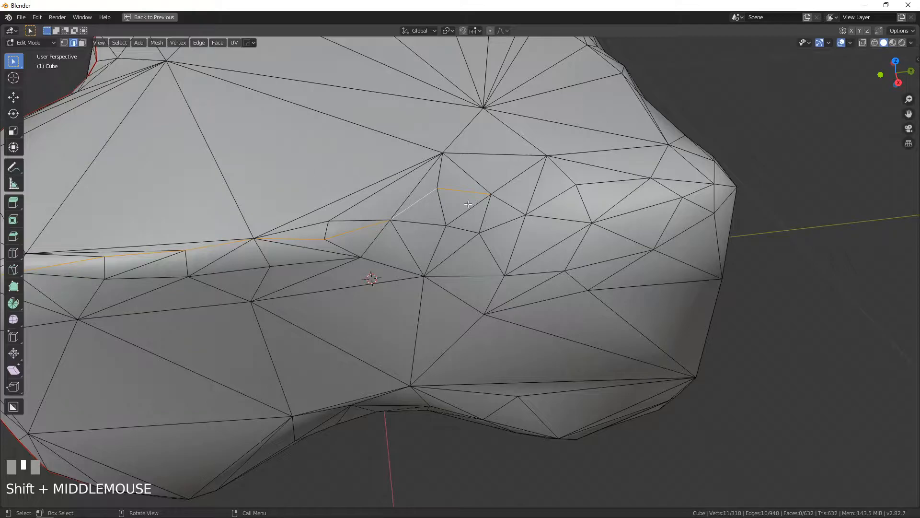
{"action": "left_click", "coordinate": [517, 206], "text": "shift"}
{"action": "left_click", "coordinate": [565, 218], "text": "shift"}
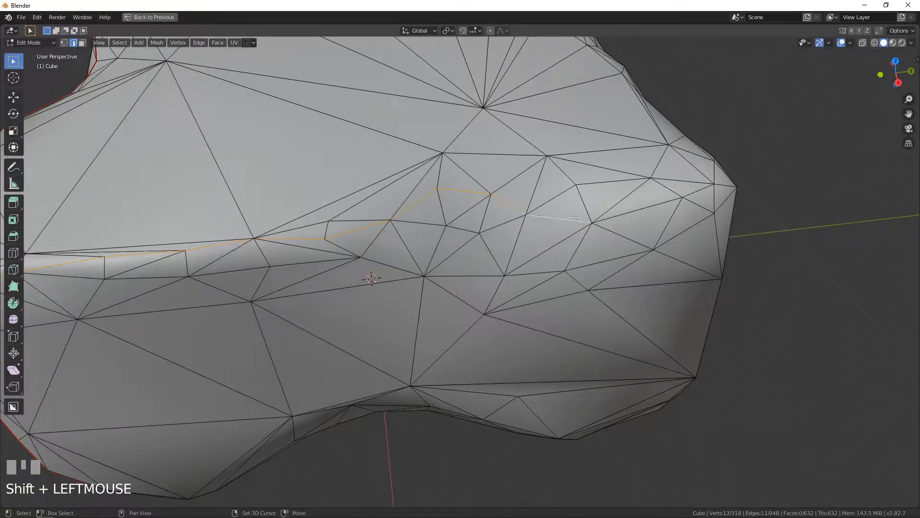
{"action": "left_click", "coordinate": [628, 214], "text": "shift"}
{"action": "left_click", "coordinate": [704, 189], "text": "shift"}
Continue the edge selection down the vertical corner between the +X and +Y sides to the block's underside.
{"action": "middle_click_drag", "start_coordinate": [704, 189], "coordinate": [616, 187]}
{"action": "left_click", "coordinate": [555, 140], "text": "shift"}
{"action": "left_click", "coordinate": [563, 162], "text": "shift"}
{"action": "left_click", "coordinate": [562, 276], "text": "shift"}
{"action": "middle_click_drag", "start_coordinate": [562, 277], "coordinate": [558, 238]}
{"action": "scroll", "coordinate": [558, 238], "scroll_direction": "up", "scroll_amount": 3}
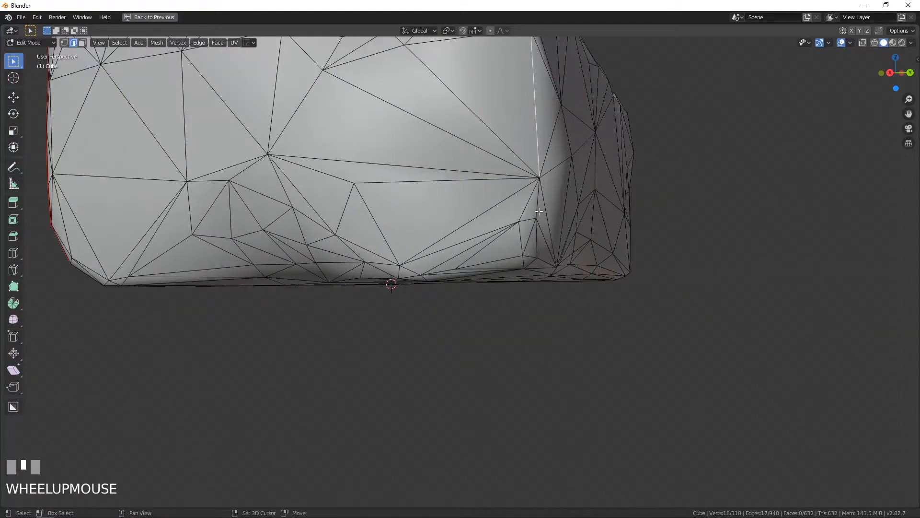
{"action": "left_click_drag", "start_coordinate": [538, 202], "coordinate": [534, 233], "text": "shift"}
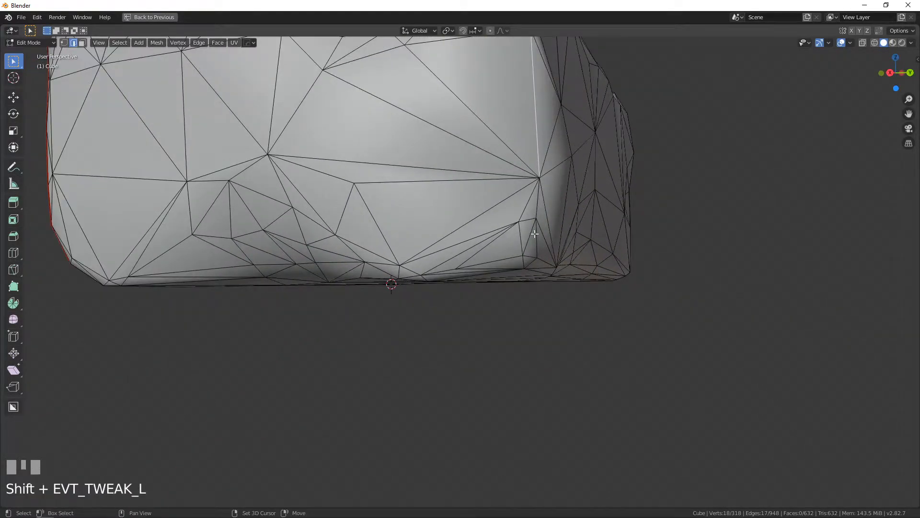
{"action": "left_click", "coordinate": [537, 205], "text": "shift"}
{"action": "left_click", "coordinate": [534, 232], "text": "shift"}
{"action": "middle_click_drag", "start_coordinate": [534, 232], "coordinate": [510, 221]}
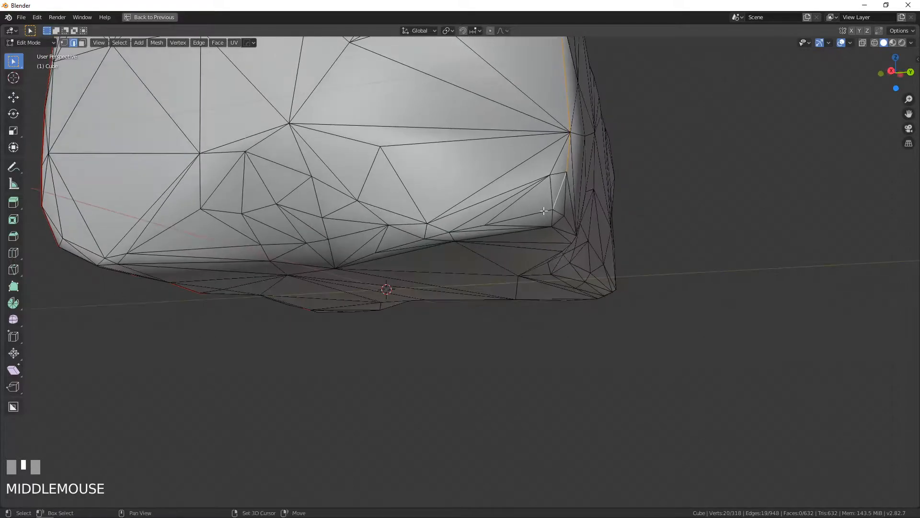
Extend the edge selection along the +X side's lower edge past its middle.
{"action": "left_click", "coordinate": [507, 219], "text": "shift"}
{"action": "left_click", "coordinate": [464, 229], "text": "shift"}
{"action": "left_click", "coordinate": [435, 234], "text": "shift"}
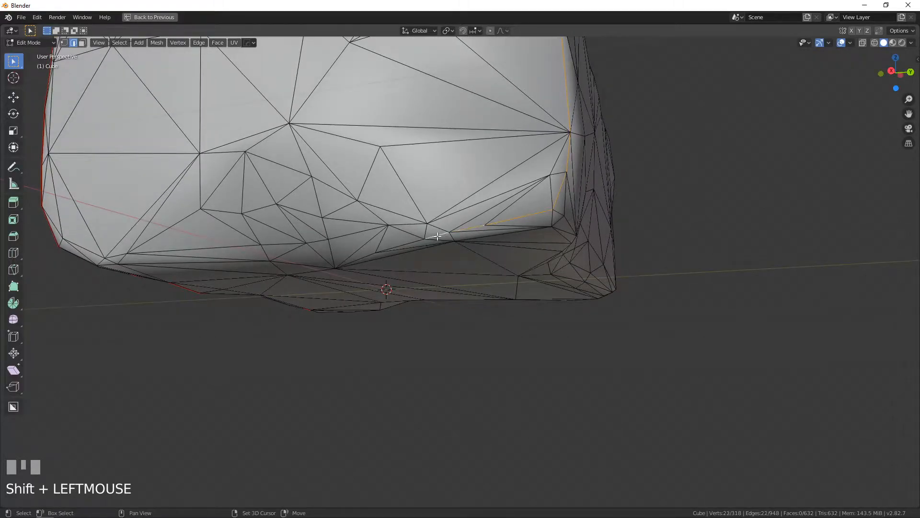
{"action": "left_click", "coordinate": [413, 242], "text": "shift"}
{"action": "middle_click_drag", "start_coordinate": [413, 242], "coordinate": [439, 230]}
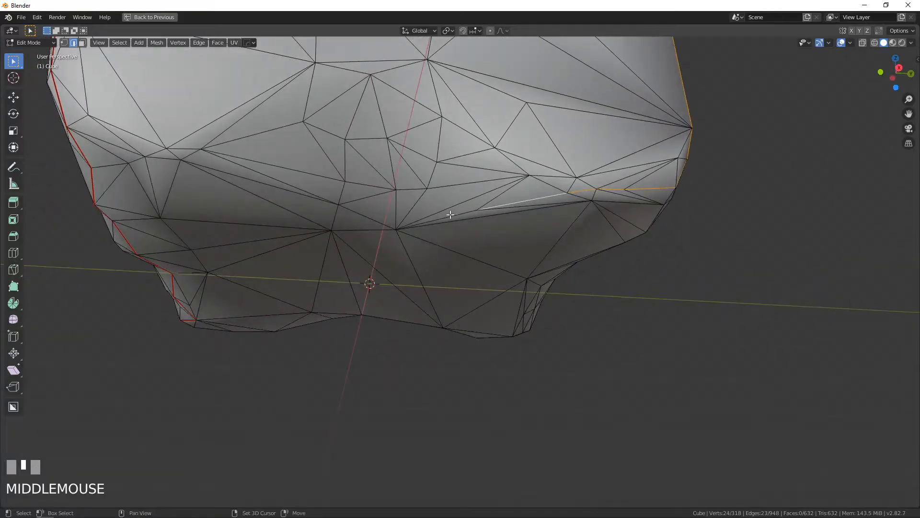
{"action": "left_click", "coordinate": [451, 215], "text": "shift"}
{"action": "left_click", "coordinate": [380, 220], "text": "shift"}
Finish the +X side's lower edge chain at the existing seam and mark the selected edges as a seam.
{"action": "left_click", "coordinate": [309, 192], "text": "shift"}
{"action": "middle_click_drag", "start_coordinate": [309, 193], "coordinate": [390, 228], "text": "shift"}
{"action": "left_click", "coordinate": [347, 207], "text": "shift"}
{"action": "left_click", "coordinate": [312, 196], "text": "shift"}
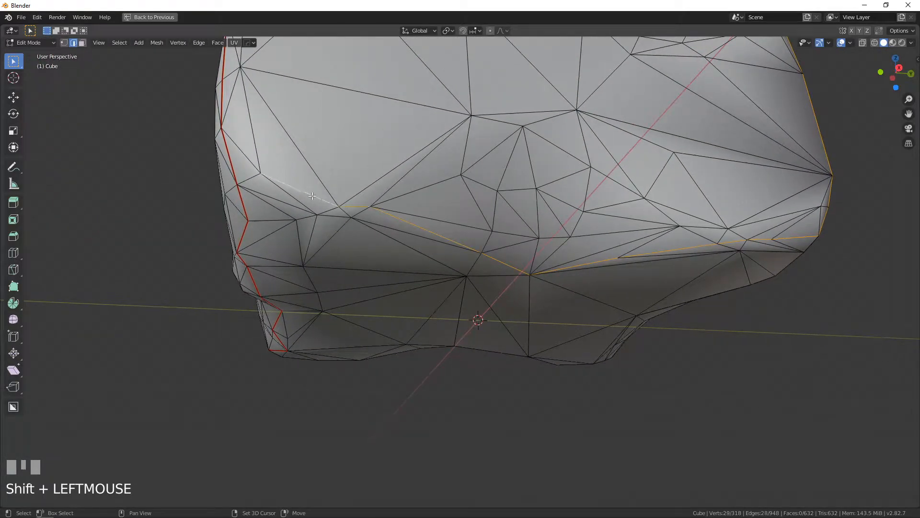
{"action": "left_click", "coordinate": [254, 165], "text": "shift"}
{"action": "middle_click_drag", "start_coordinate": [253, 166], "coordinate": [499, 225]}
{"action": "key", "text": "ctrl+e"}
{"action": "left_click", "coordinate": [344, 209]}
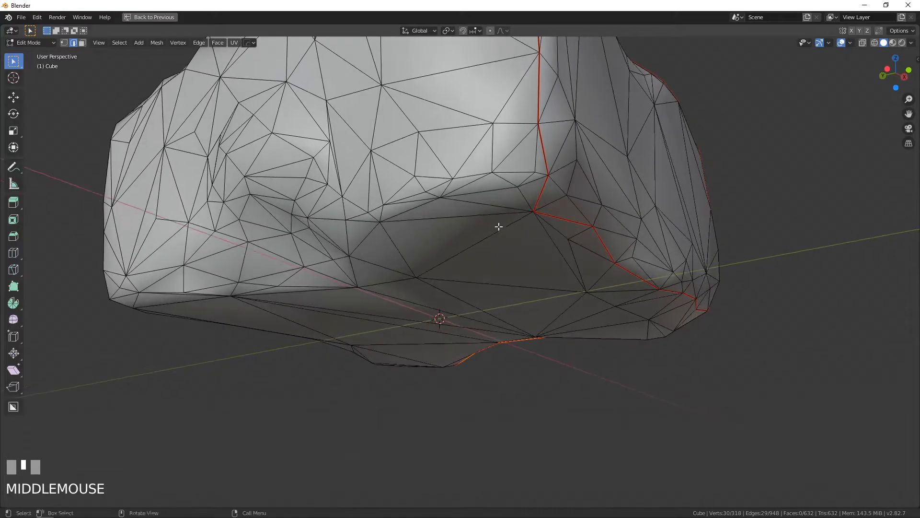
Select the first edges along the -X side's lower edge, starting from the seamed corner and running below the hollow.
{"action": "left_click", "coordinate": [535, 185]}
{"action": "left_click", "coordinate": [452, 196], "text": "shift"}
{"action": "left_click", "coordinate": [426, 205], "text": "shift"}
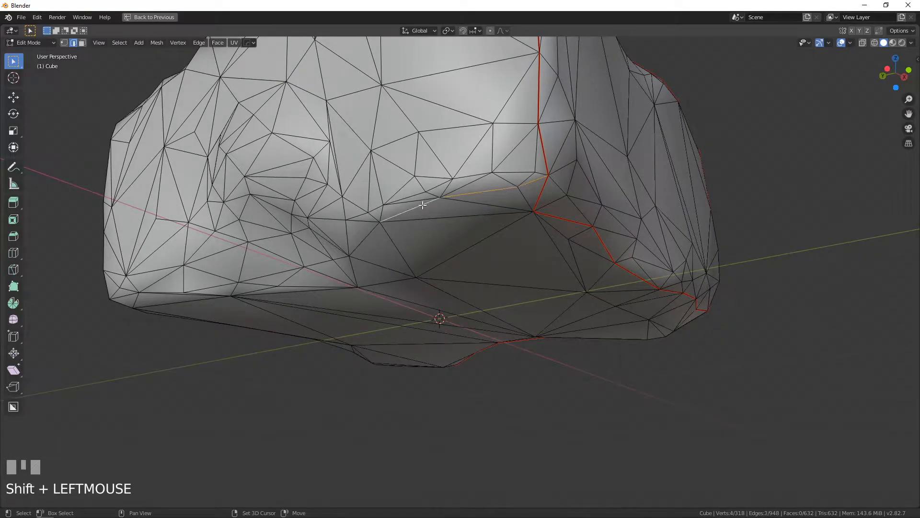
{"action": "left_click", "coordinate": [356, 222], "text": "shift"}
{"action": "left_click", "coordinate": [328, 218], "text": "shift"}
{"action": "left_click", "coordinate": [307, 224], "text": "shift"}
{"action": "left_click", "coordinate": [301, 230], "text": "shift"}
Extend the edge selection along the remaining lower edge of the -X side to its +Y corner.
{"action": "middle_click_drag", "start_coordinate": [296, 230], "coordinate": [360, 234]}
{"action": "left_click", "coordinate": [369, 218], "text": "shift"}
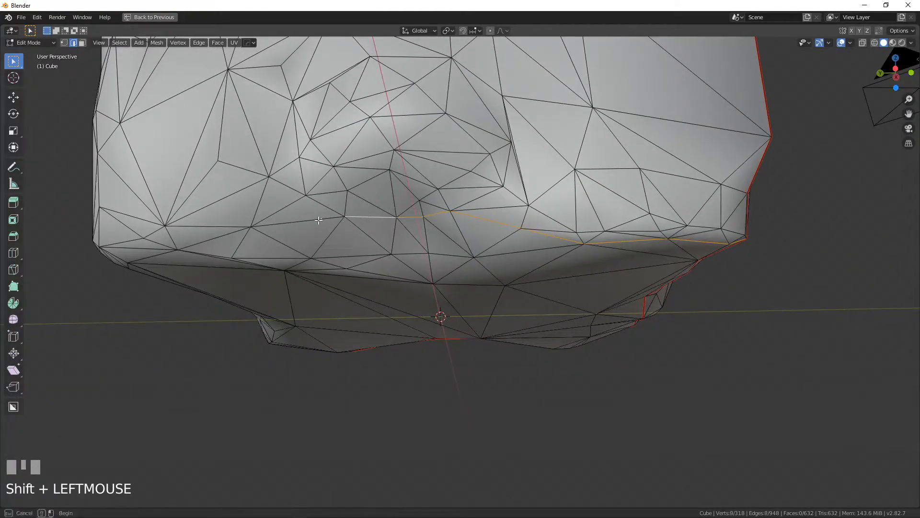
{"action": "left_click", "coordinate": [288, 222], "text": "shift"}
{"action": "left_click", "coordinate": [177, 224], "text": "shift"}
{"action": "middle_click_drag", "start_coordinate": [175, 223], "coordinate": [354, 305], "text": "shift"}
{"action": "left_click", "coordinate": [256, 258], "text": "shift"}
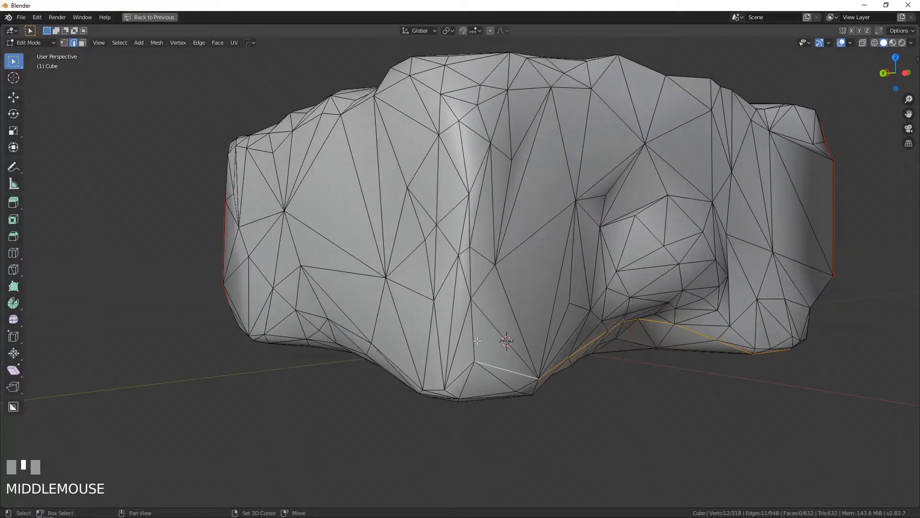
Continue the edge selection up the vertical corner between the -X and +Y sides to the top.
{"action": "left_click", "coordinate": [474, 316], "text": "shift"}
{"action": "left_click", "coordinate": [474, 276], "text": "shift"}
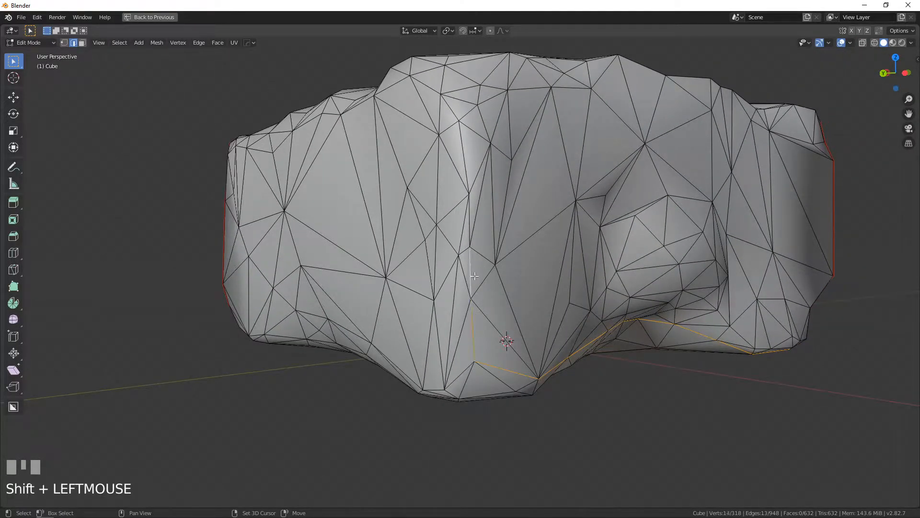
{"action": "left_click", "coordinate": [473, 222], "text": "shift"}
{"action": "left_click", "coordinate": [485, 128], "text": "shift"}
{"action": "middle_click_drag", "start_coordinate": [485, 128], "coordinate": [457, 264], "text": "shift"}
{"action": "left_click", "coordinate": [459, 223], "text": "shift"}
{"action": "left_click", "coordinate": [472, 204], "text": "shift"}
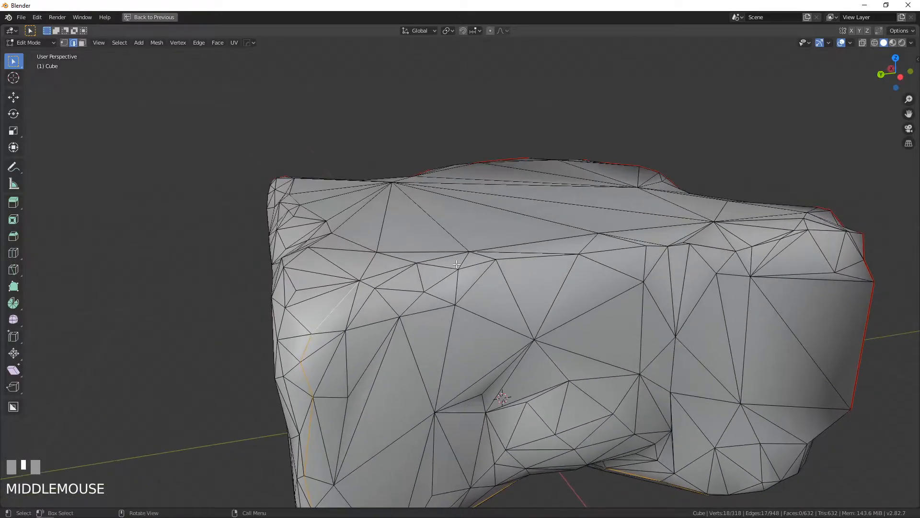
Extend the edge selection along the top edge of the -X side to the existing seam and mark the selected edges as a seam.
{"action": "left_click", "coordinate": [385, 273], "text": "shift"}
{"action": "middle_click_drag", "start_coordinate": [386, 273], "coordinate": [448, 304]}
{"action": "left_click", "coordinate": [448, 304], "text": "shift"}
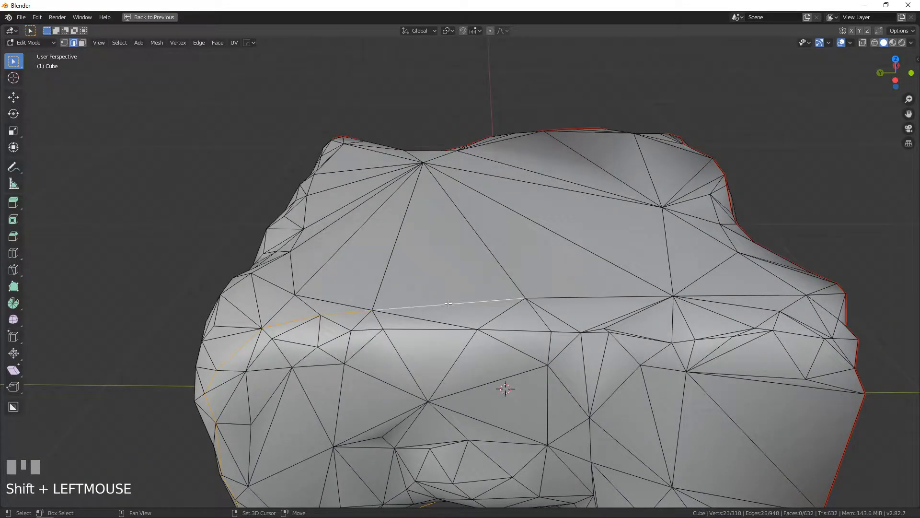
{"action": "left_click", "coordinate": [562, 300], "text": "shift"}
{"action": "left_click", "coordinate": [728, 298], "text": "shift"}
{"action": "middle_click_drag", "start_coordinate": [728, 298], "coordinate": [555, 323]}
{"action": "left_click", "coordinate": [704, 332], "text": "shift"}
{"action": "scroll", "coordinate": [704, 338], "scroll_direction": "down", "scroll_amount": 4}
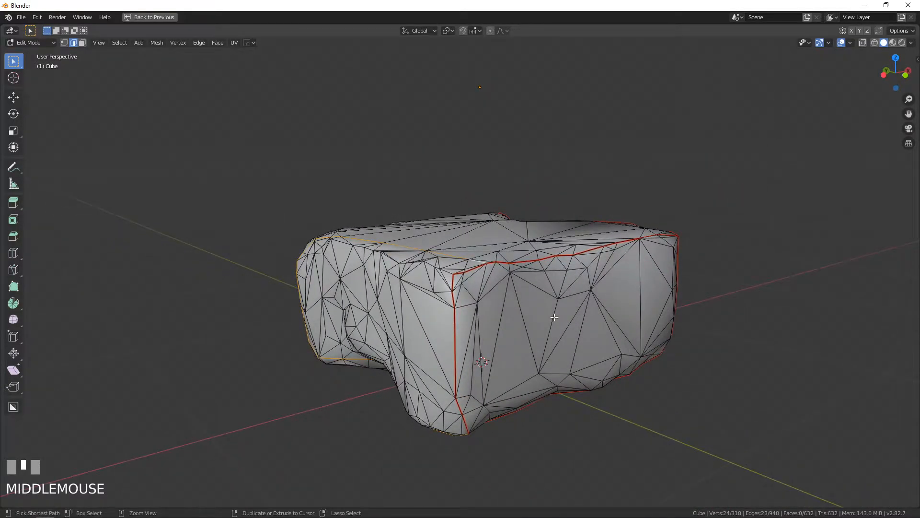
{"action": "key", "text": "ctrl+e"}
{"action": "left_click", "coordinate": [556, 318]}
Select the first edges along the top edge of the +Y side, starting from the seamed +X corner.
{"action": "middle_click_drag", "start_coordinate": [555, 318], "coordinate": [360, 298]}
{"action": "scroll", "coordinate": [358, 295], "scroll_direction": "up", "scroll_amount": 3}
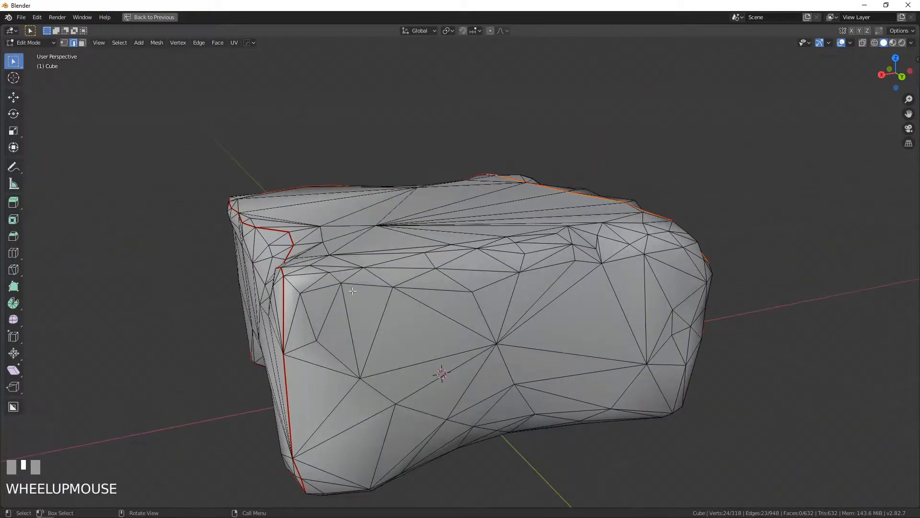
{"action": "left_click", "coordinate": [308, 275]}
{"action": "left_click", "coordinate": [398, 266], "text": "shift"}
{"action": "left_click", "coordinate": [417, 267], "text": "shift"}
{"action": "left_click", "coordinate": [476, 271], "text": "shift"}
{"action": "left_click", "coordinate": [543, 262], "text": "shift"}
{"action": "middle_click_drag", "start_coordinate": [539, 263], "coordinate": [456, 247], "text": "shift"}
{"action": "left_click", "coordinate": [466, 243], "text": "shift"}
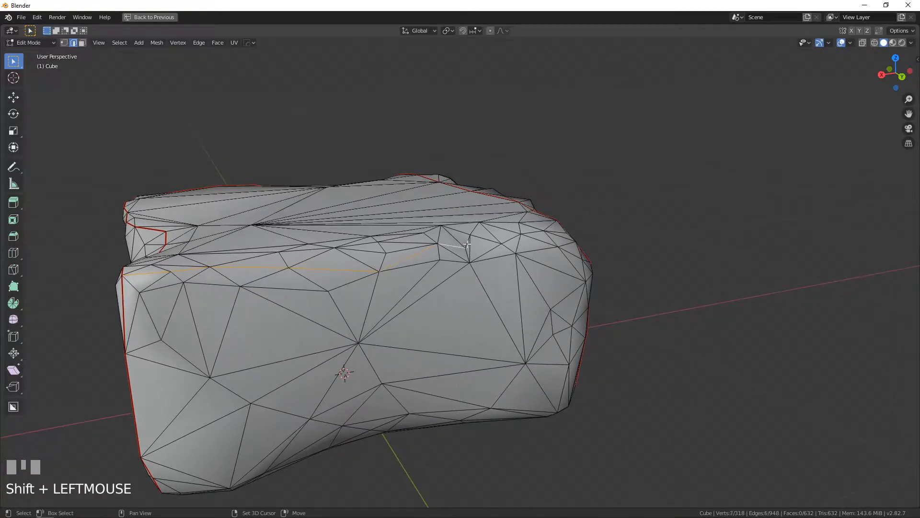
Continue the edge selection along the rest of the +Y side's top edge to its -X corner.
{"action": "left_click", "coordinate": [470, 239], "text": "shift"}
{"action": "left_click", "coordinate": [479, 238], "text": "shift"}
{"action": "left_click", "coordinate": [467, 242], "text": "shift"}
{"action": "left_click", "coordinate": [471, 247], "text": "shift"}
{"action": "left_click", "coordinate": [522, 237], "text": "shift"}
{"action": "left_click", "coordinate": [540, 238], "text": "shift"}
{"action": "left_click", "coordinate": [569, 242], "text": "shift"}
Add the first edges of the +Y side's lower edge to the selection, starting from the -X corner.
{"action": "middle_click_drag", "start_coordinate": [568, 242], "coordinate": [526, 295]}
{"action": "left_click", "coordinate": [492, 249], "text": "shift"}
{"action": "left_click", "coordinate": [526, 294], "text": "shift"}
{"action": "left_click", "coordinate": [508, 300], "text": "shift"}
{"action": "left_click", "coordinate": [476, 301], "text": "shift"}
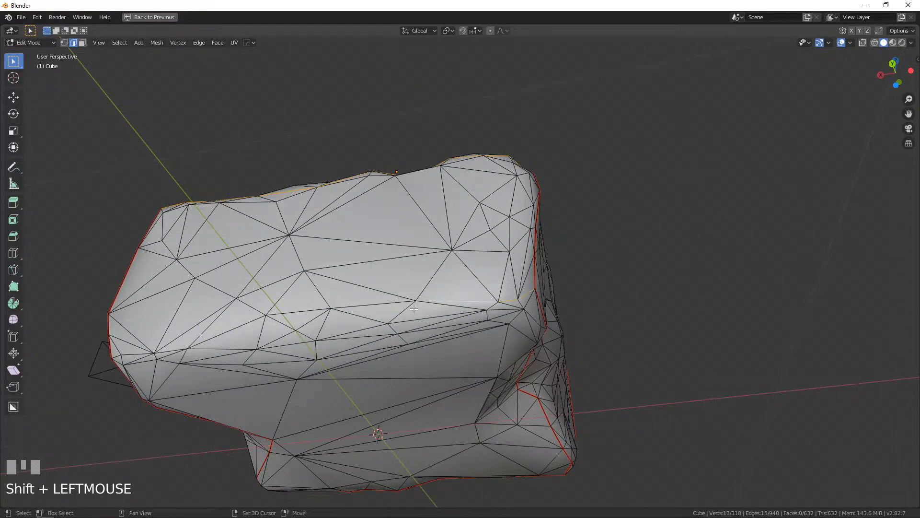
Extend the selection along the +Y side's lower edge to the +X corner and mark all selected edges as a seam.
{"action": "left_click", "coordinate": [380, 302], "text": "shift"}
{"action": "left_click", "coordinate": [291, 313], "text": "shift"}
{"action": "left_click", "coordinate": [240, 325], "text": "shift"}
{"action": "left_click", "coordinate": [171, 346], "text": "shift"}
{"action": "middle_click_drag", "start_coordinate": [170, 346], "coordinate": [190, 320]}
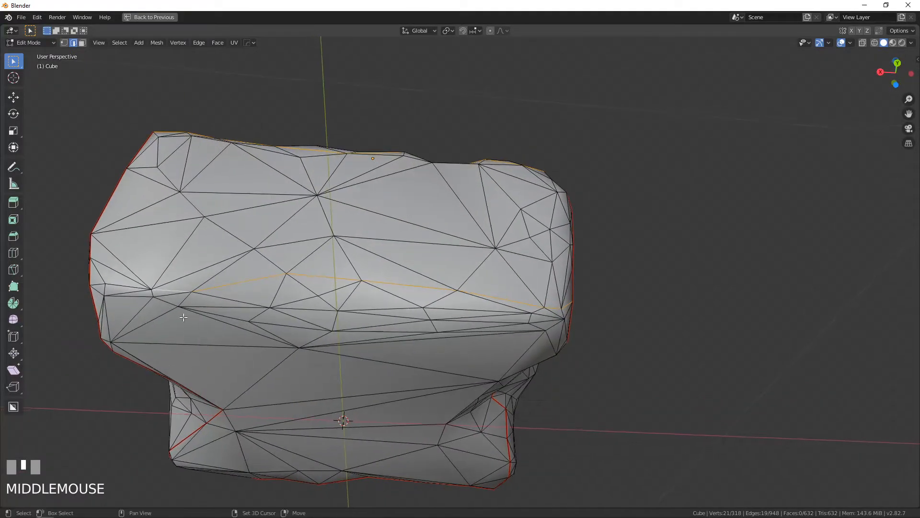
{"action": "left_click", "coordinate": [129, 279], "text": "shift"}
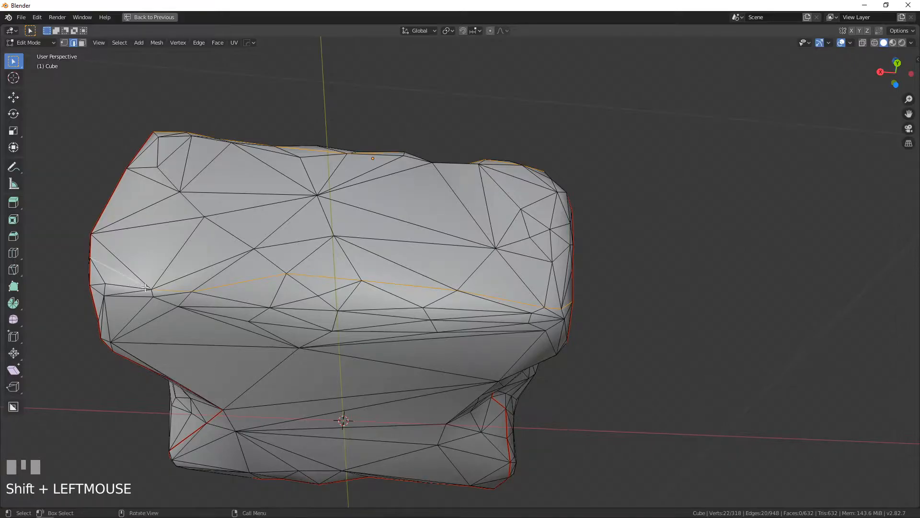
{"action": "middle_click_drag", "start_coordinate": [129, 279], "coordinate": [166, 293]}
{"action": "key", "text": "ctrl+e"}
{"action": "left_click", "coordinate": [165, 293]}
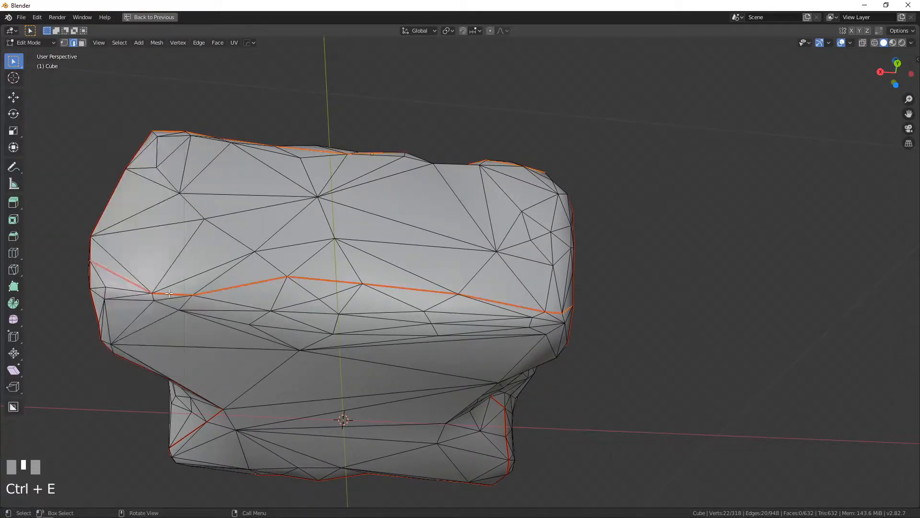
Select the whole stone mesh and unwrap it along the marked seams.
{"action": "scroll", "coordinate": [168, 293], "scroll_direction": "down", "scroll_amount": 4}
{"action": "middle_click_drag", "start_coordinate": [368, 289], "coordinate": [684, 364]}
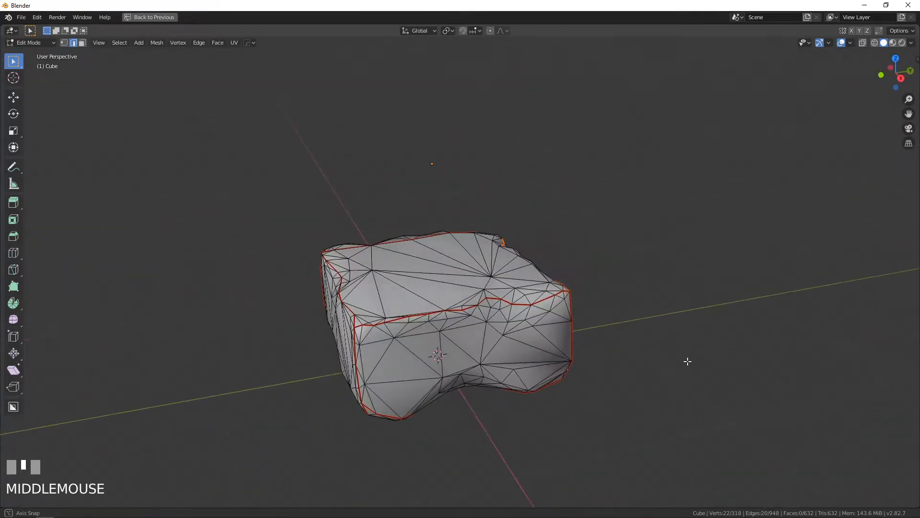
{"action": "key", "text": "a"}
{"action": "key", "text": "u"}
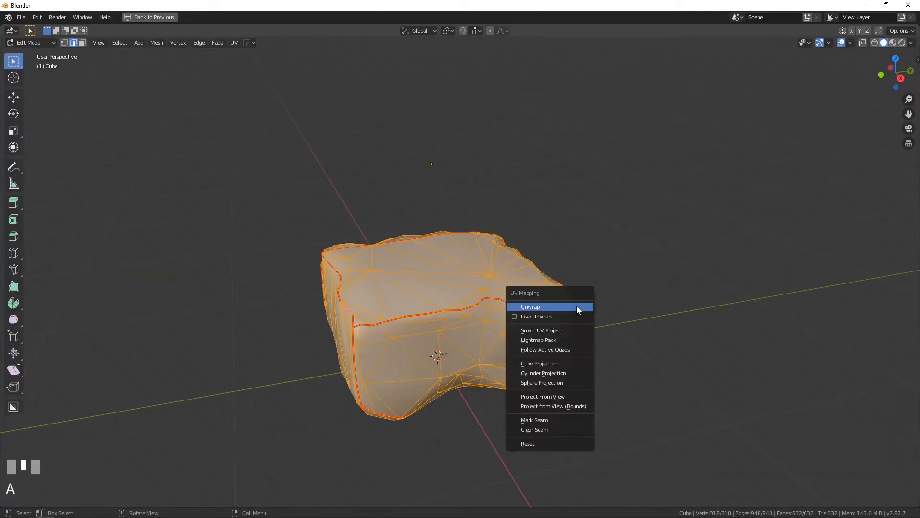
{"action": "left_click", "coordinate": [577, 307]}
Leave the maximized 3D view and change the UV Editor area to the Shader Editor.
{"action": "scroll", "coordinate": [419, 118], "scroll_direction": "down", "scroll_amount": 1}
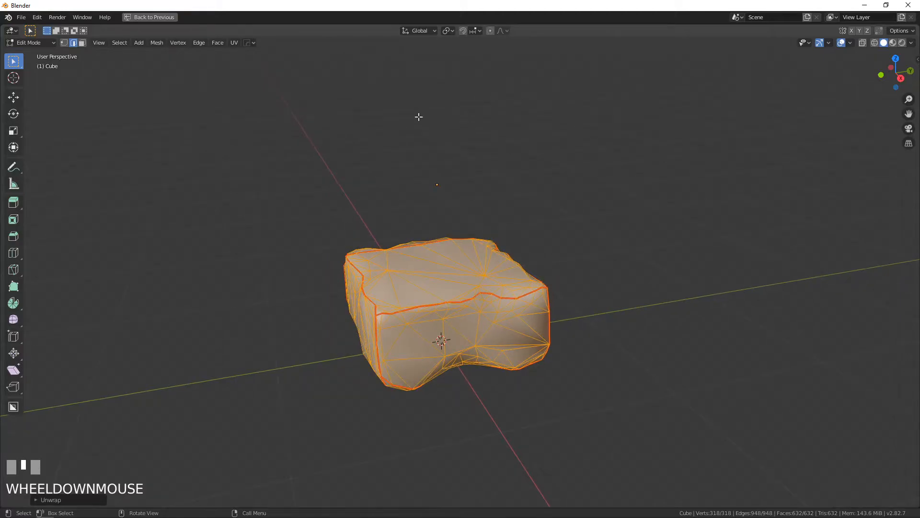
{"action": "key", "text": "ctrl+space"}
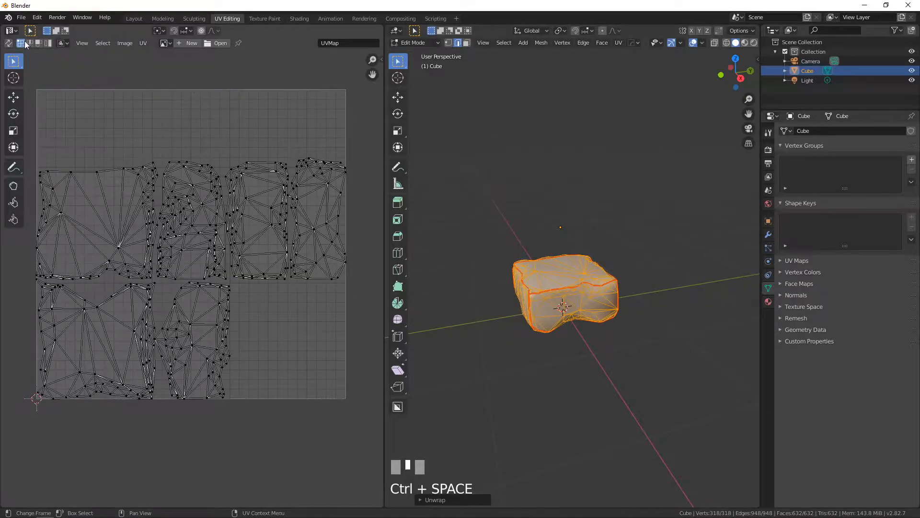
{"action": "left_click", "coordinate": [12, 30]}
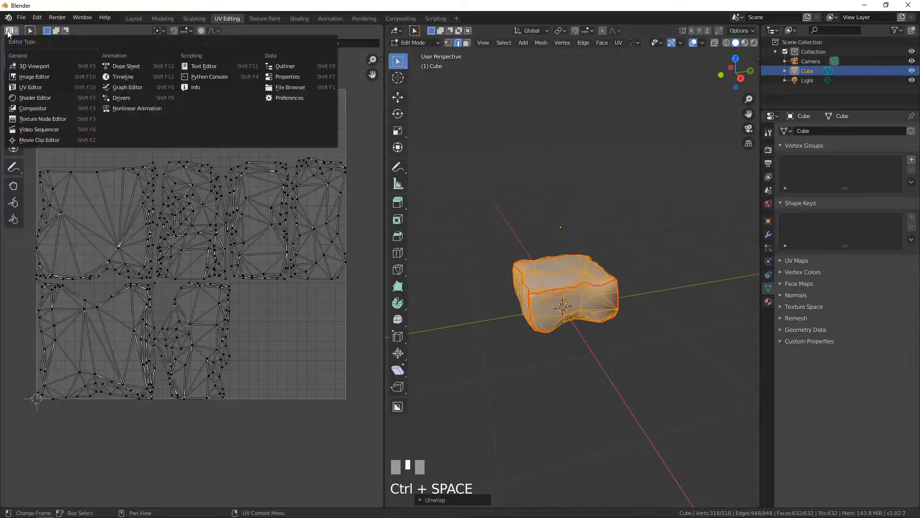
{"action": "left_click", "coordinate": [62, 96]}
{"action": "middle_click_drag", "start_coordinate": [168, 248], "coordinate": [226, 142]}
{"action": "scroll", "coordinate": [160, 161], "scroll_direction": "up", "scroll_amount": 2}
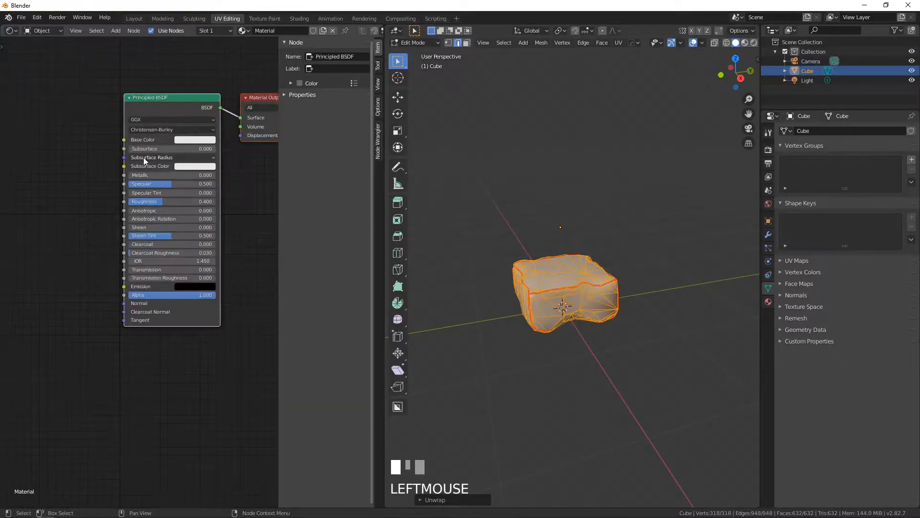
Add an Image Texture node with Stone_Wall_basecolor.jpg and connect its Color to the Principled BSDF's Base Color.
{"action": "middle_click_drag", "start_coordinate": [160, 161], "coordinate": [163, 234]}
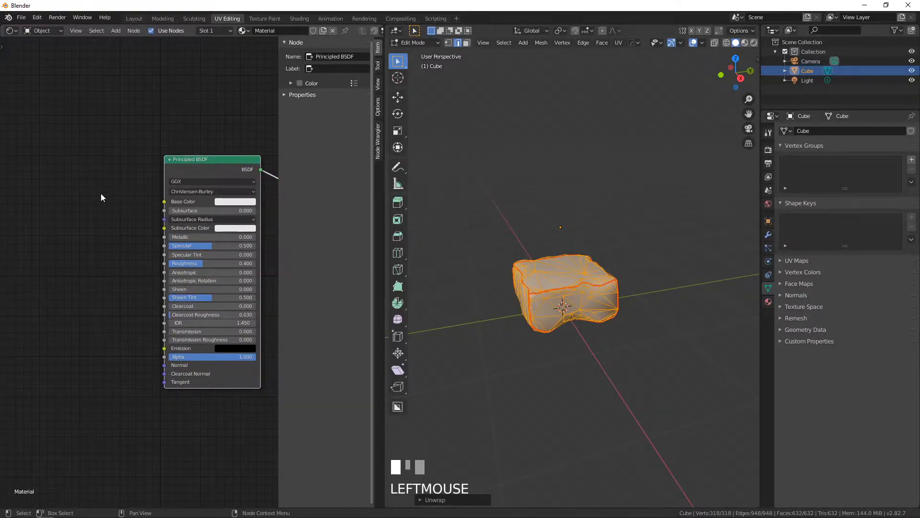
{"action": "key", "text": "shift+a"}
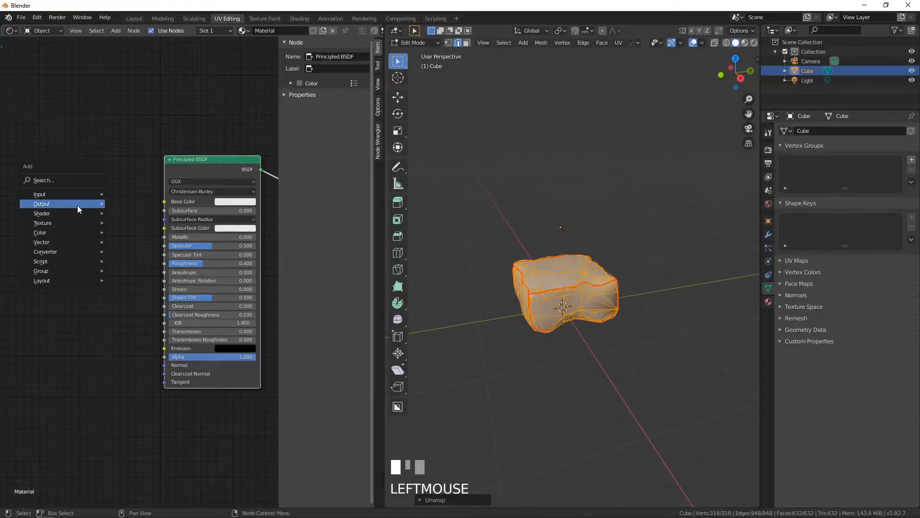
{"action": "mouse_move", "coordinate": [68, 213]}
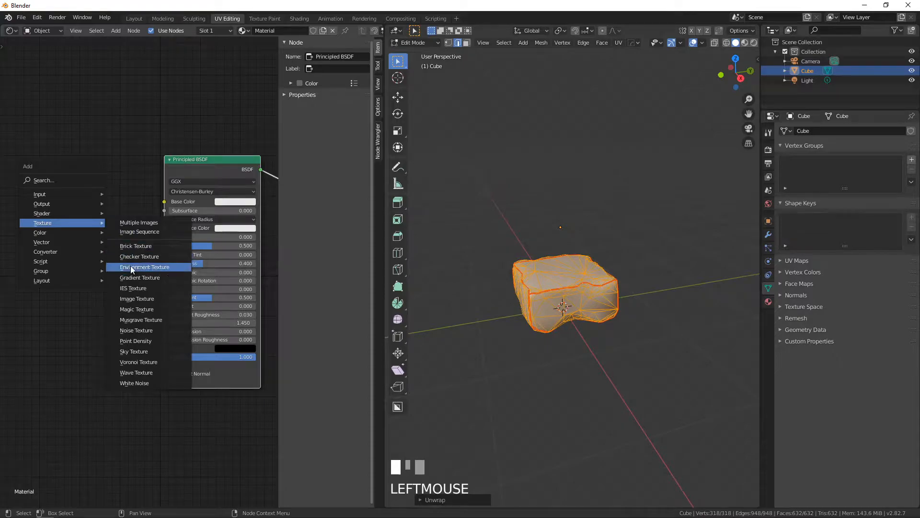
{"action": "left_click", "coordinate": [133, 298]}
{"action": "left_click", "coordinate": [122, 198]}
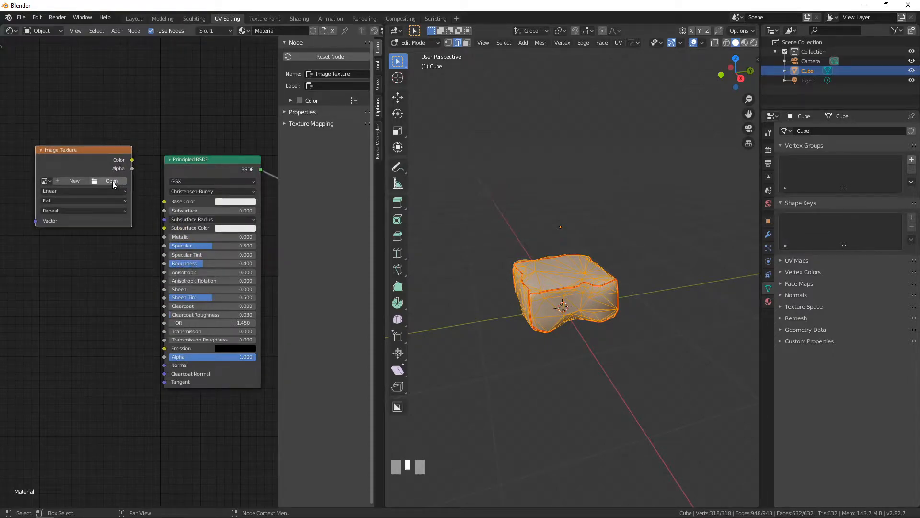
{"action": "left_click", "coordinate": [112, 180]}
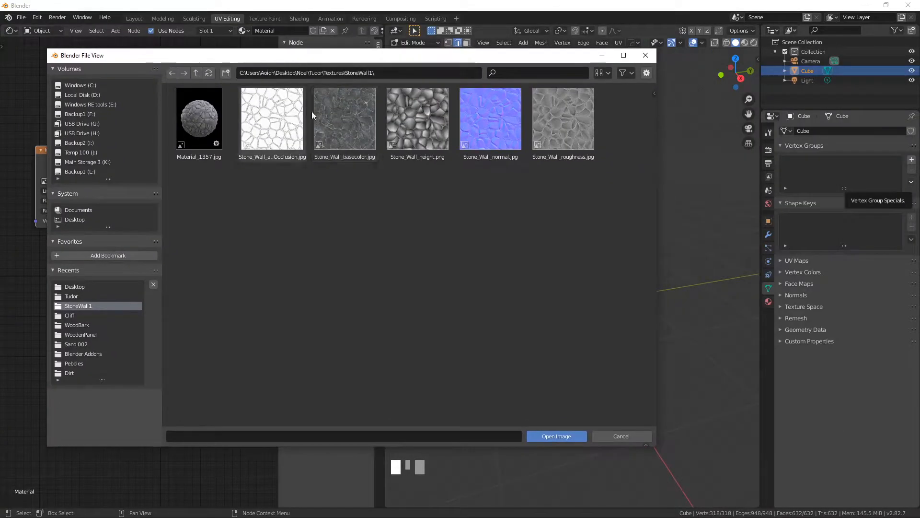
{"action": "left_click", "coordinate": [348, 110]}
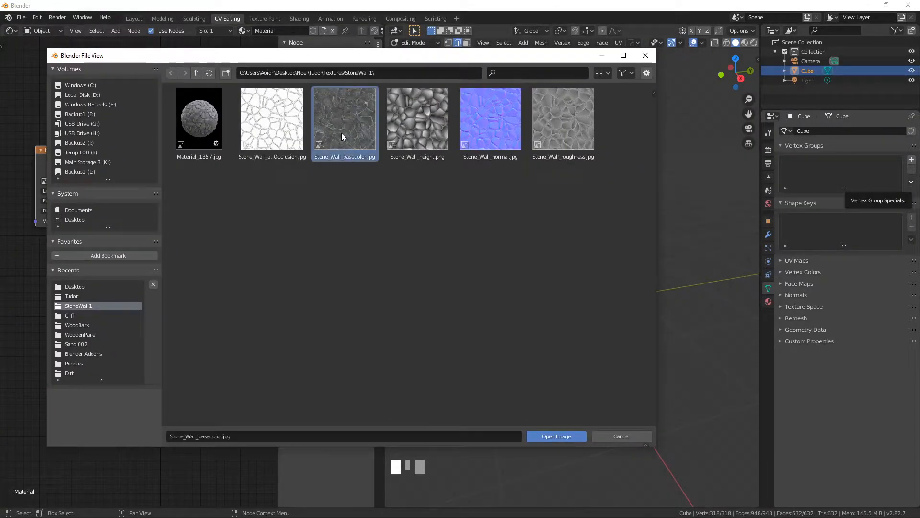
{"action": "left_click", "coordinate": [553, 436]}
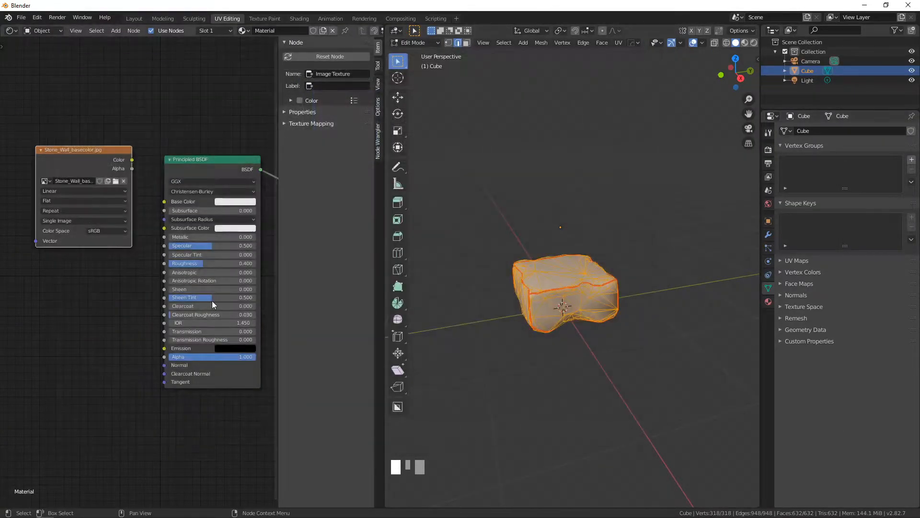
{"action": "left_click_drag", "start_coordinate": [132, 160], "coordinate": [165, 202]}
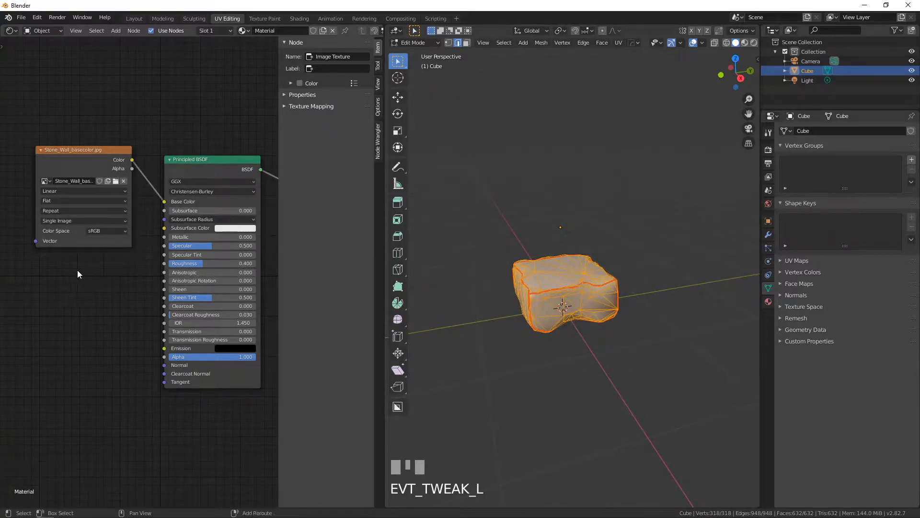
Duplicate the base color texture node below the original and load Stone_Wall_roughness.jpg into the copy.
{"action": "left_click", "coordinate": [83, 156]}
{"action": "key", "text": "shift+d"}
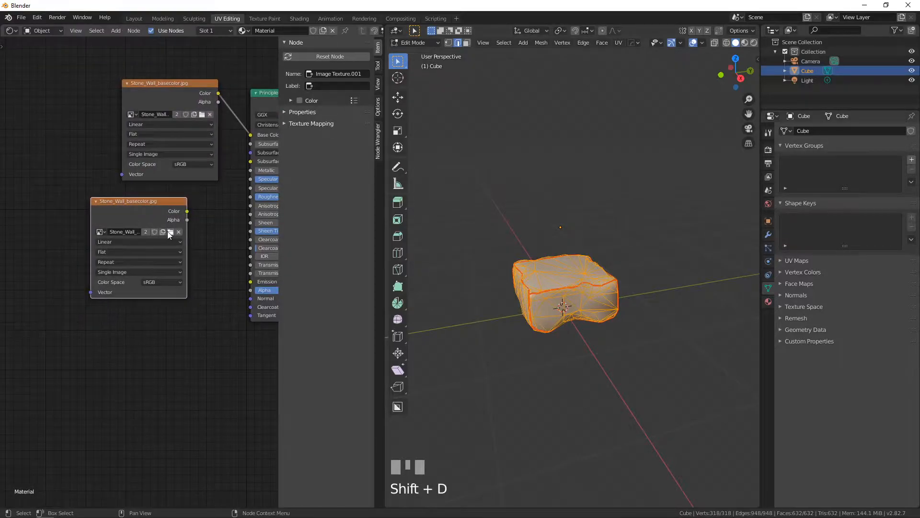
{"action": "left_click", "coordinate": [169, 232]}
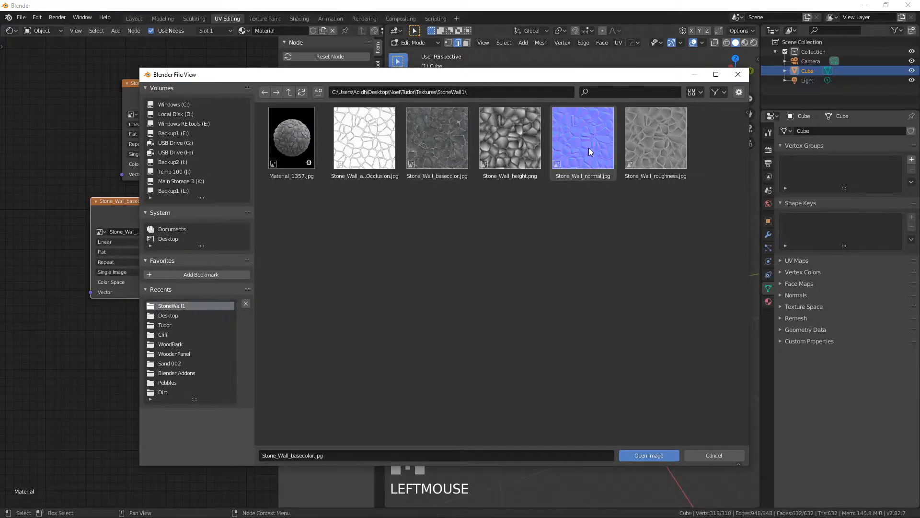
{"action": "left_click", "coordinate": [654, 140]}
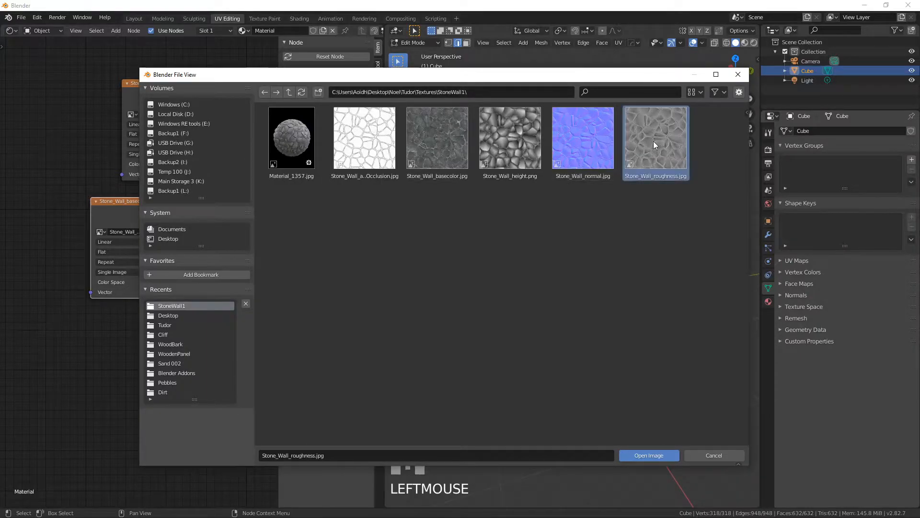
{"action": "left_click", "coordinate": [636, 456]}
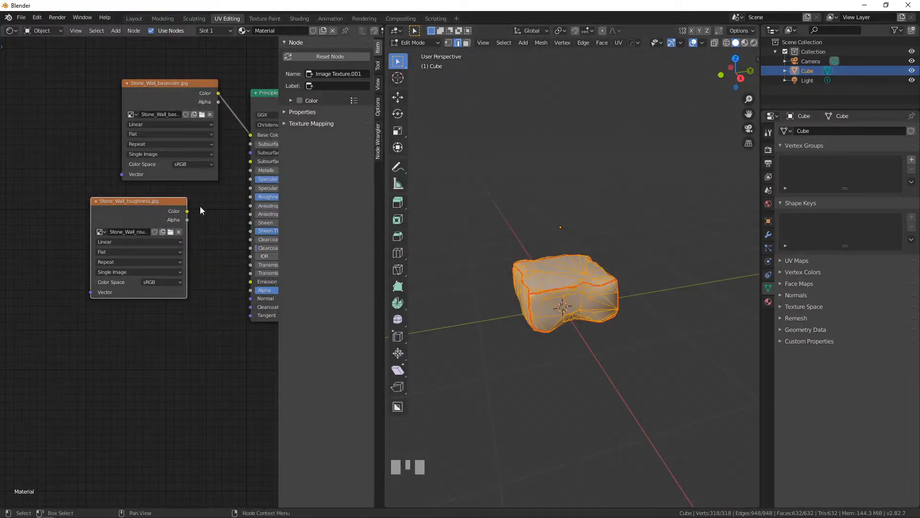
Hide the node editor's sidebar and connect the roughness texture's Color to the Principled BSDF's Roughness.
{"action": "middle_click_drag", "start_coordinate": [185, 191], "coordinate": [144, 200]}
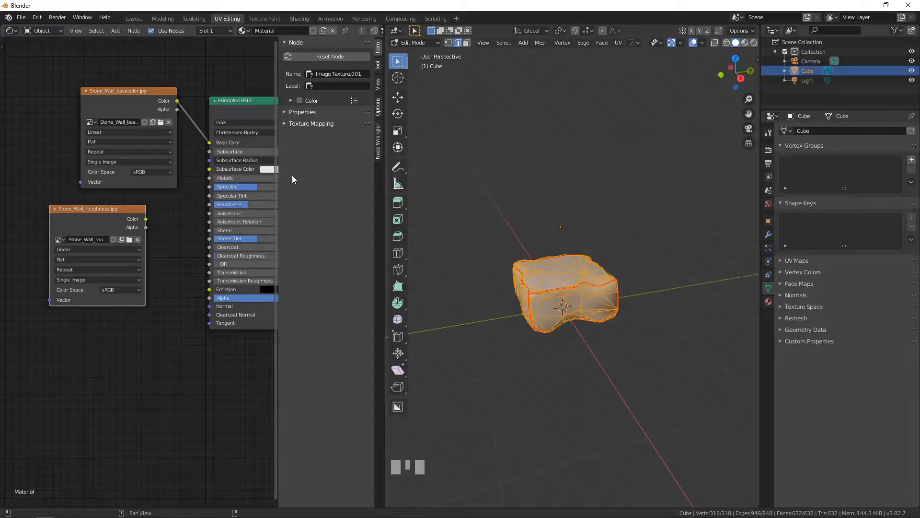
{"action": "key", "text": "n"}
{"action": "middle_click_drag", "start_coordinate": [301, 205], "coordinate": [205, 230]}
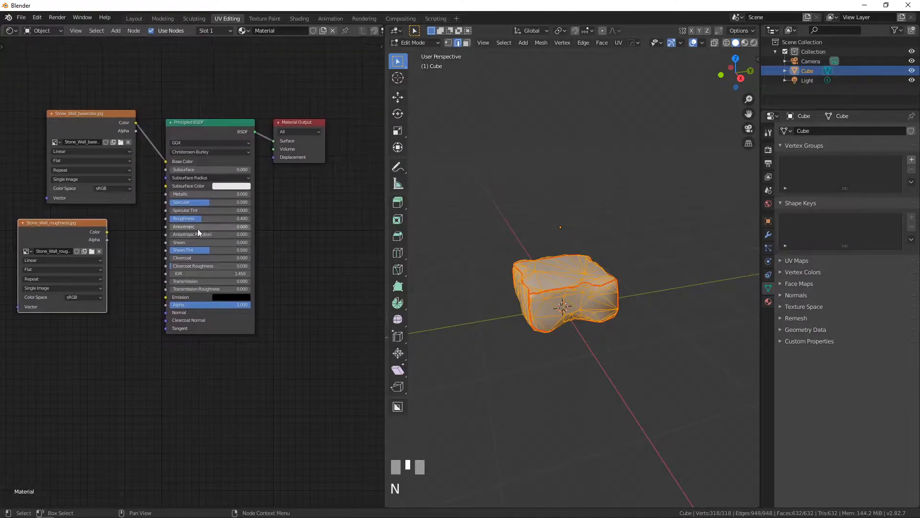
{"action": "left_click_drag", "start_coordinate": [107, 232], "coordinate": [166, 219]}
Add an empty Image Texture node below the roughness texture node.
{"action": "middle_click_drag", "start_coordinate": [145, 253], "coordinate": [194, 213]}
{"action": "key", "text": "shift+a"}
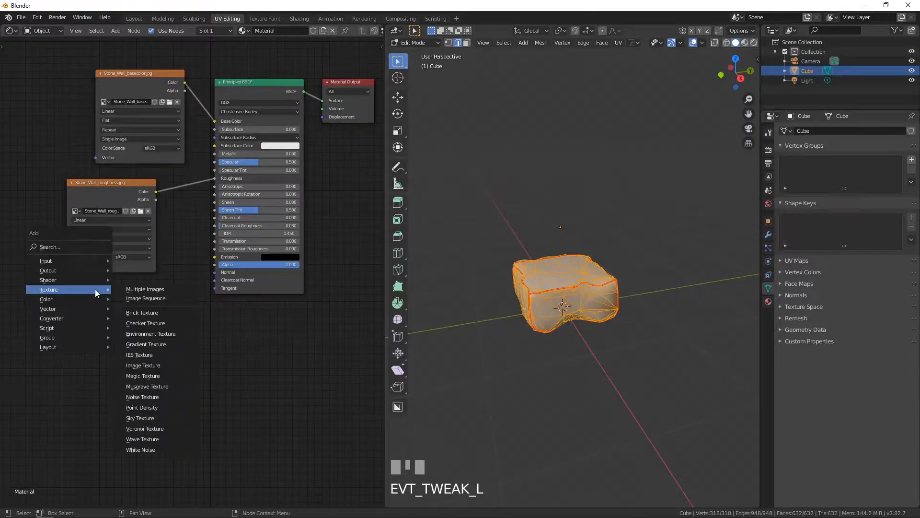
{"action": "left_click", "coordinate": [143, 365]}
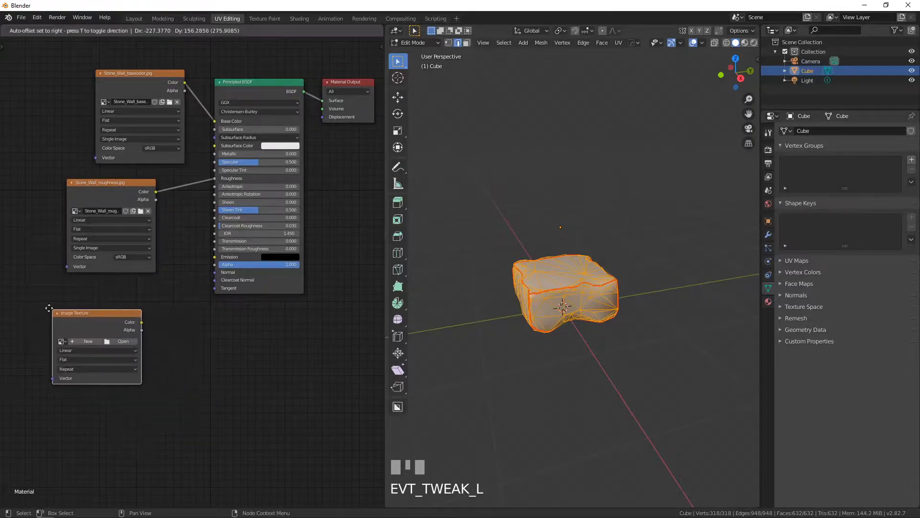
Add a Normal Map node and connect the empty Image Texture's Color through it to the Principled BSDF's Normal input.
{"action": "key", "text": "shift+a"}
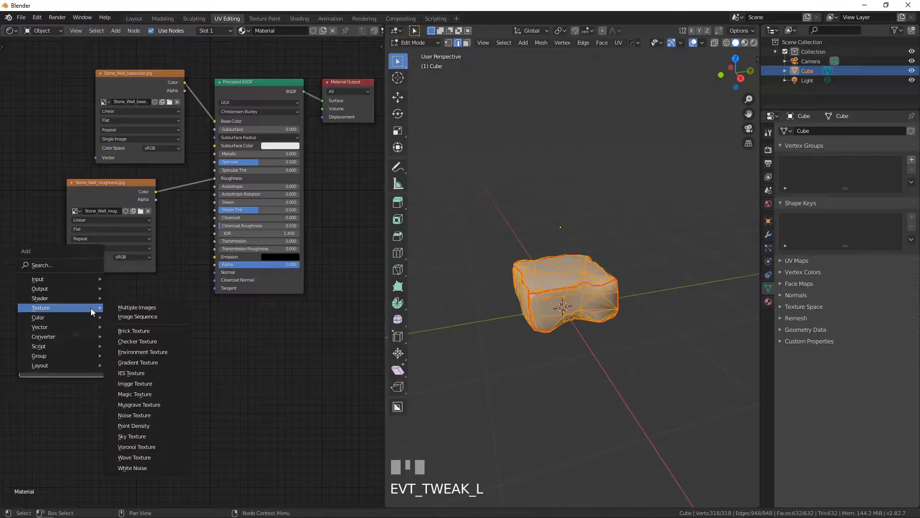
{"action": "mouse_move", "coordinate": [60, 347]}
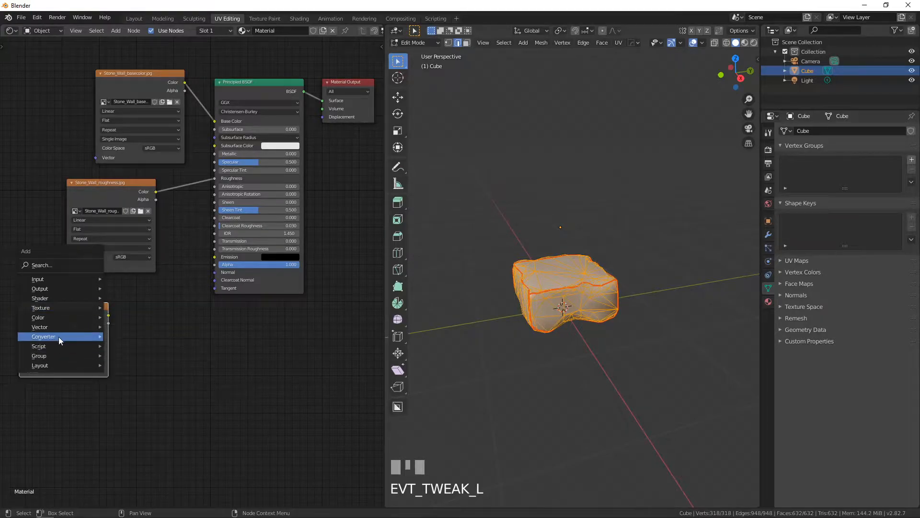
{"action": "mouse_move", "coordinate": [57, 327]}
{"action": "left_click", "coordinate": [142, 369]}
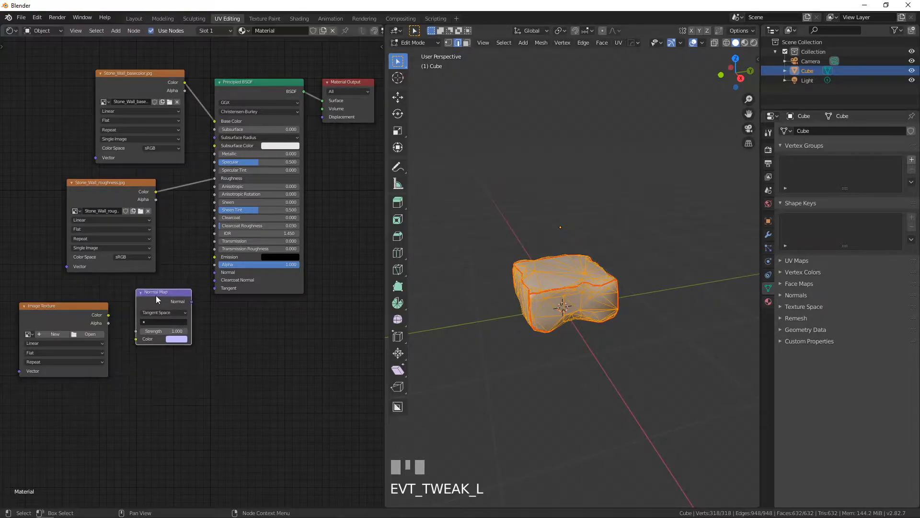
{"action": "left_click_drag", "start_coordinate": [191, 301], "coordinate": [214, 272]}
{"action": "middle_click_drag", "start_coordinate": [158, 310], "coordinate": [226, 263]}
{"action": "scroll", "coordinate": [225, 263], "scroll_direction": "up", "scroll_amount": 2}
{"action": "left_click_drag", "start_coordinate": [171, 266], "coordinate": [209, 299]}
Load Stone_Wall_normal.jpg into the empty Image Texture node and set its color space to Non-Color.
{"action": "left_click", "coordinate": [141, 296]}
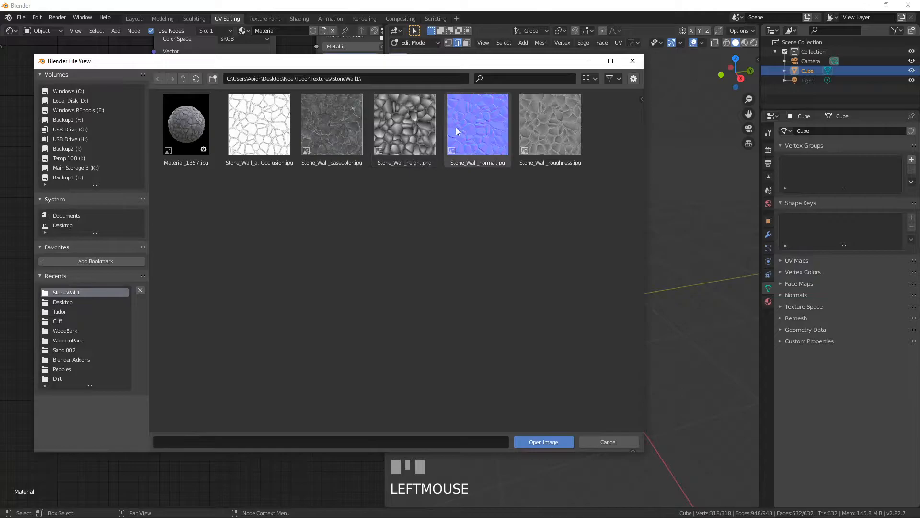
{"action": "left_click", "coordinate": [490, 136]}
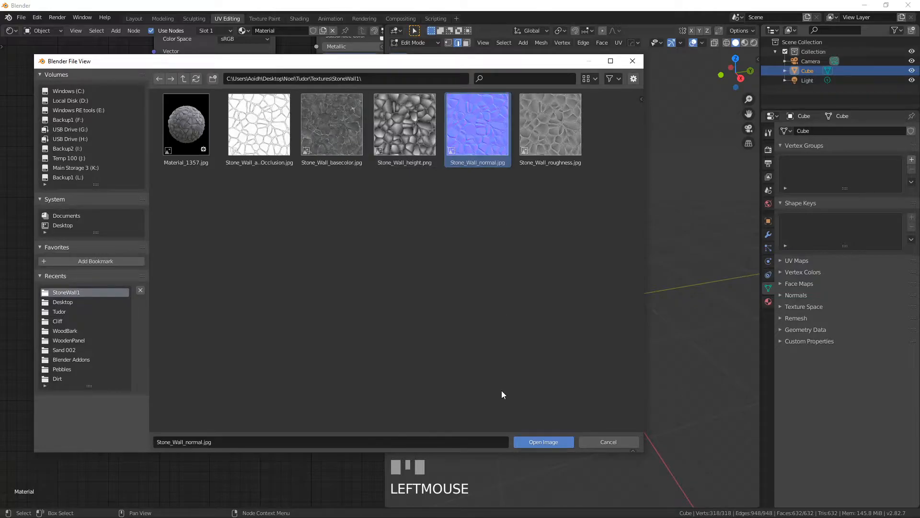
{"action": "left_click", "coordinate": [531, 440]}
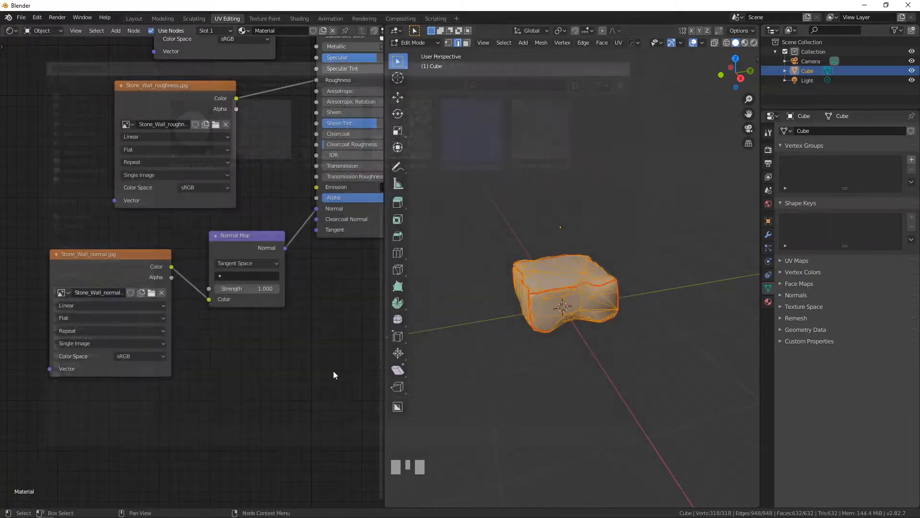
{"action": "left_click", "coordinate": [131, 357]}
{"action": "left_click", "coordinate": [143, 402]}
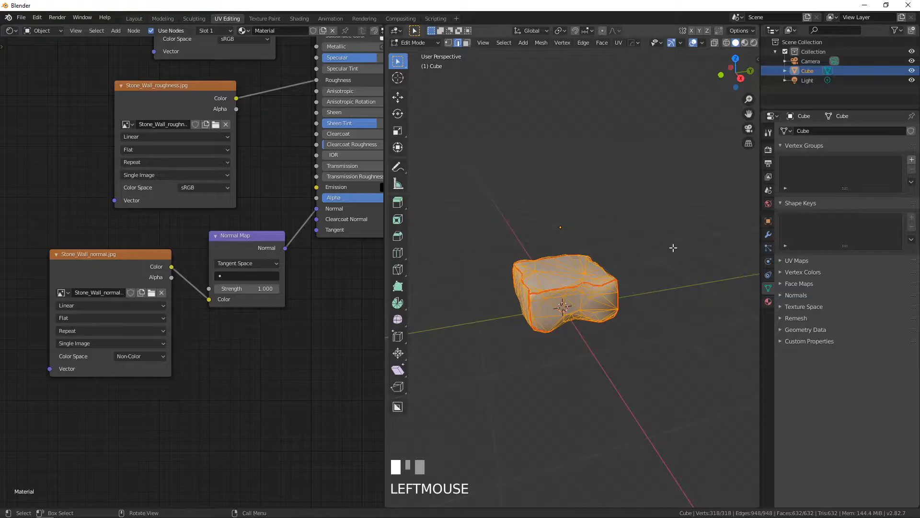
Display the stone block in Material Preview shading and inspect its textured sides up close.
{"action": "left_click", "coordinate": [744, 43]}
{"action": "scroll", "coordinate": [703, 201], "scroll_direction": "up", "scroll_amount": 4}
{"action": "middle_click_drag", "start_coordinate": [703, 201], "coordinate": [547, 274], "text": "shift"}
{"action": "scroll", "coordinate": [524, 259], "scroll_direction": "down", "scroll_amount": 3}
{"action": "scroll", "coordinate": [546, 273], "scroll_direction": "up", "scroll_amount": 5}
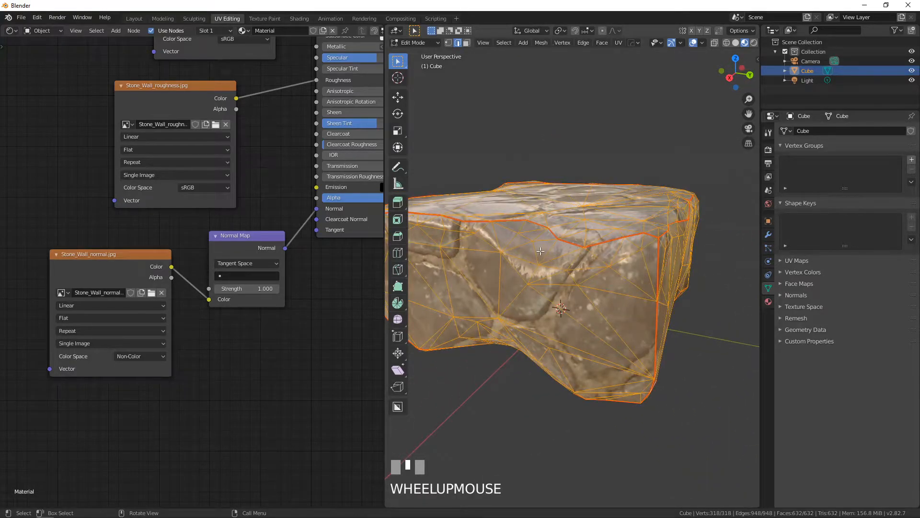
{"action": "middle_click_drag", "start_coordinate": [478, 231], "coordinate": [558, 268]}
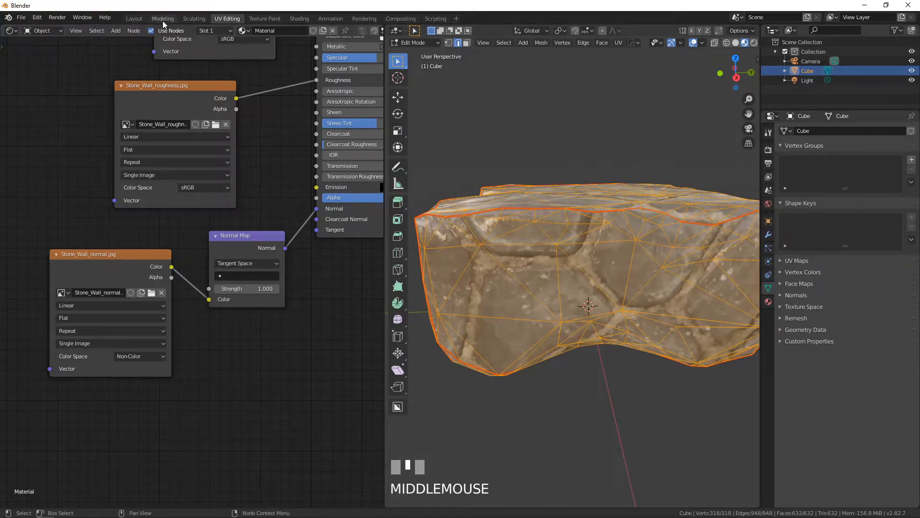
Switch the node editor area to the UV Editor with the whole UV layout in view.
{"action": "left_click", "coordinate": [11, 31]}
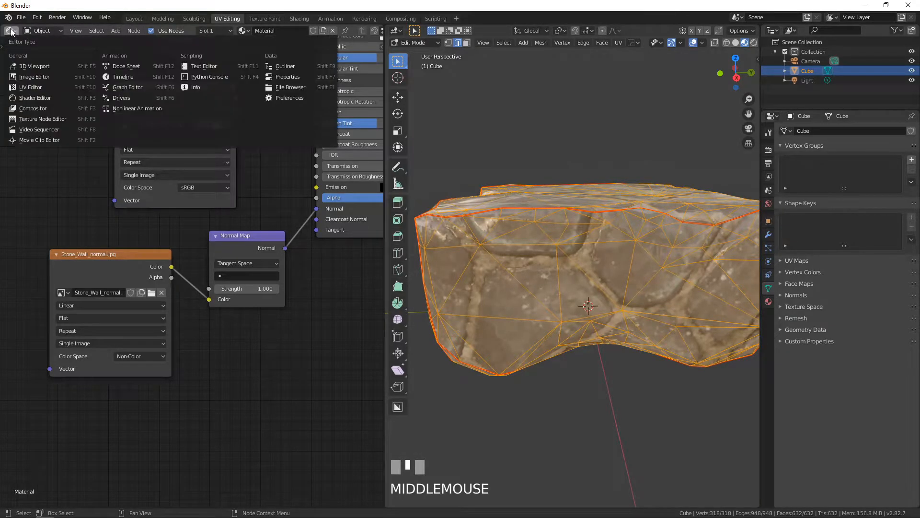
{"action": "left_click", "coordinate": [36, 81]}
{"action": "scroll", "coordinate": [181, 244], "scroll_direction": "down", "scroll_amount": 4}
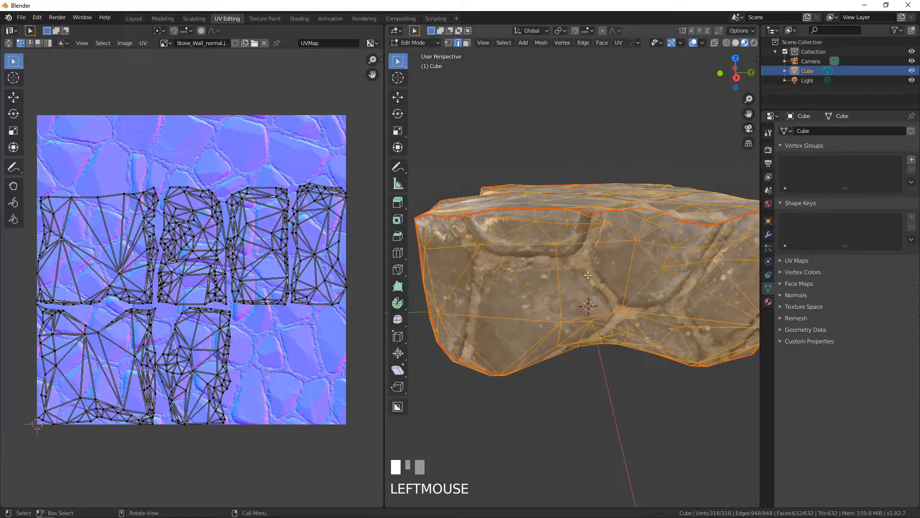
In face select mode, select only the seam-bounded front side of the block and unwrap it separately.
{"action": "key", "text": "KP_1"}
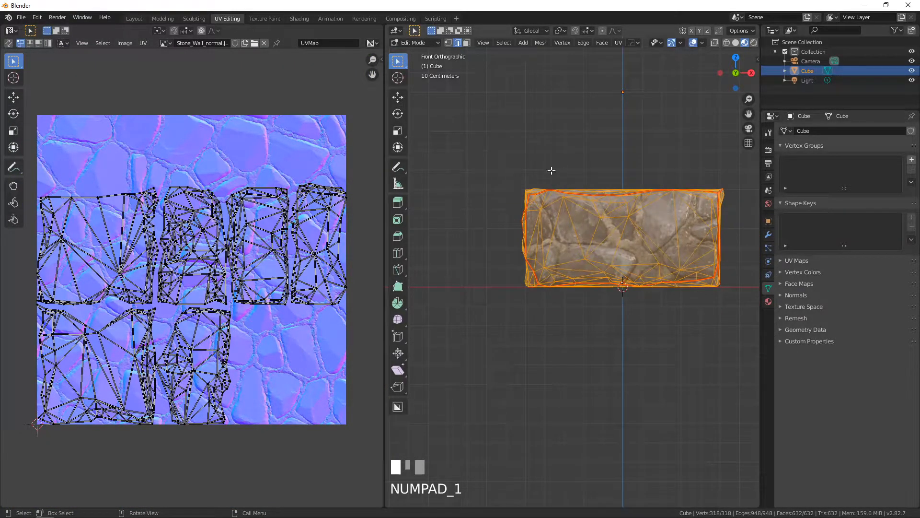
{"action": "left_click", "coordinate": [467, 43]}
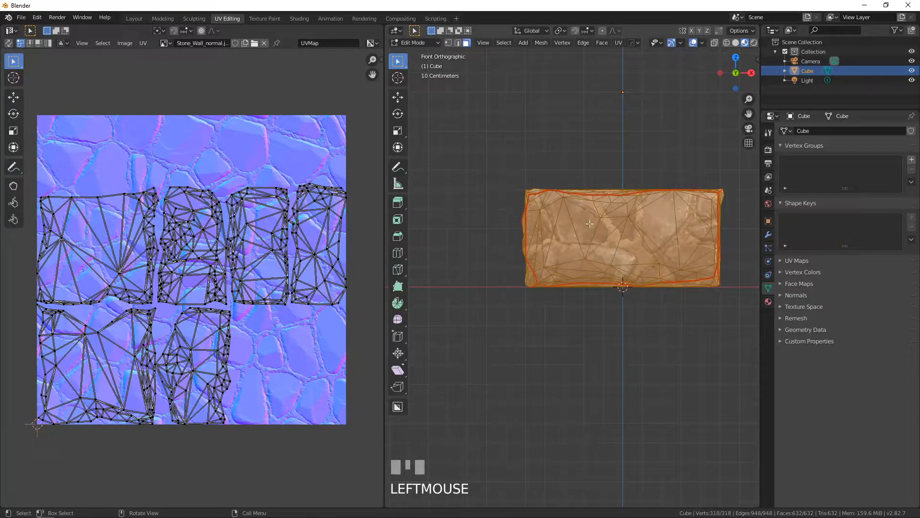
{"action": "key", "text": "l"}
{"action": "key", "text": "alt+a"}
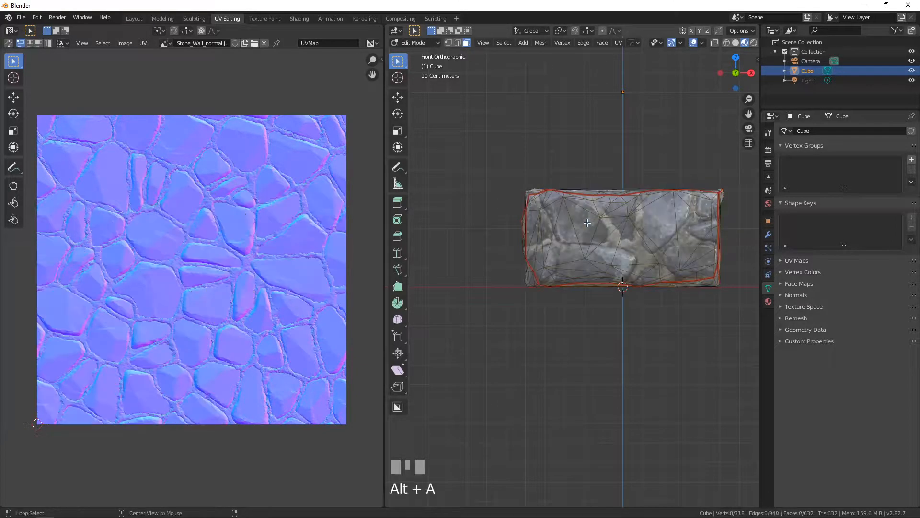
{"action": "key", "text": "l"}
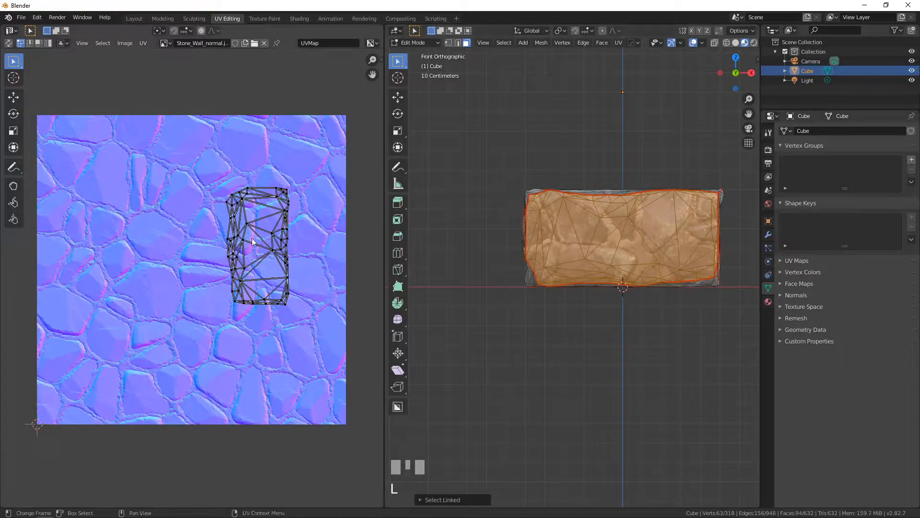
{"action": "key", "text": "u"}
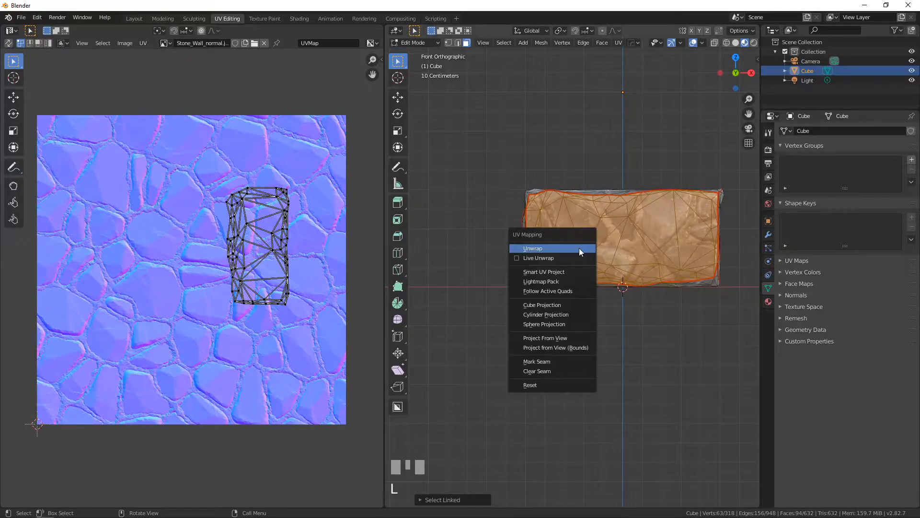
{"action": "left_click", "coordinate": [579, 248]}
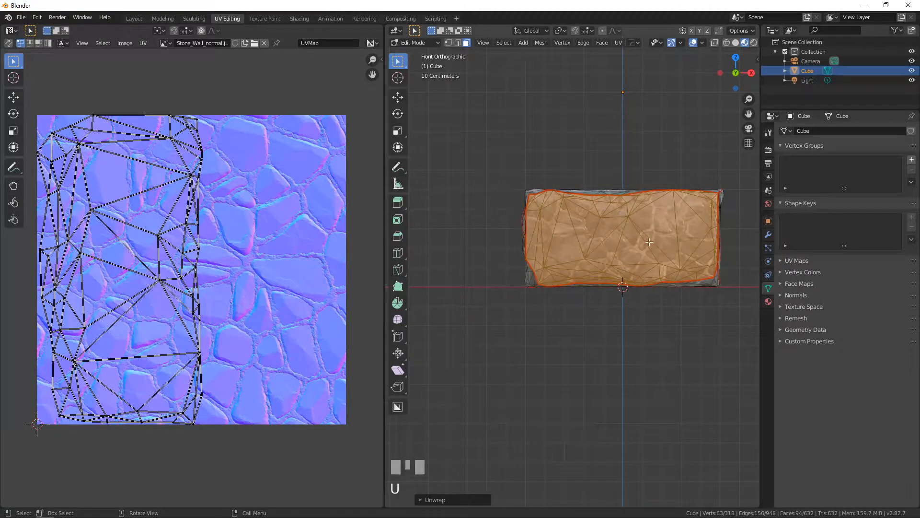
{"action": "scroll", "coordinate": [641, 241], "scroll_direction": "up", "scroll_amount": 2}
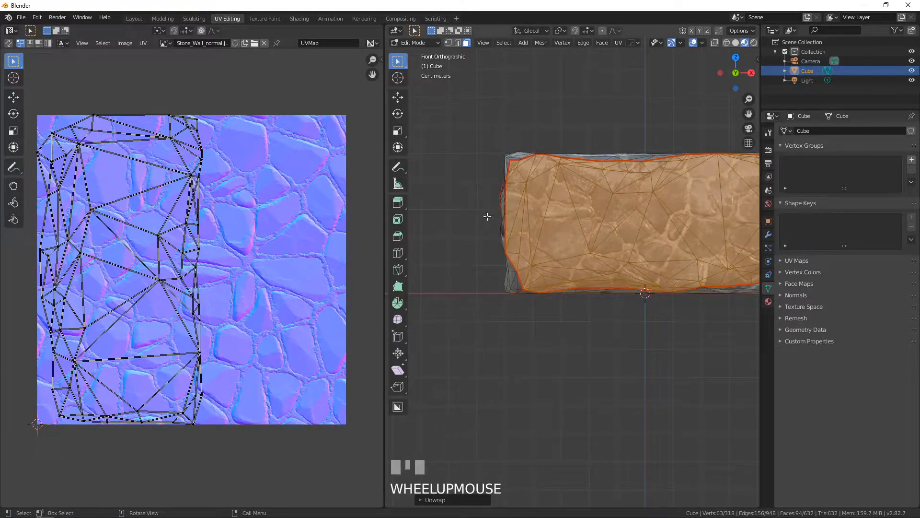
Add the block's back side to the selected front side and unwrap both together.
{"action": "key", "text": "KP_1"}
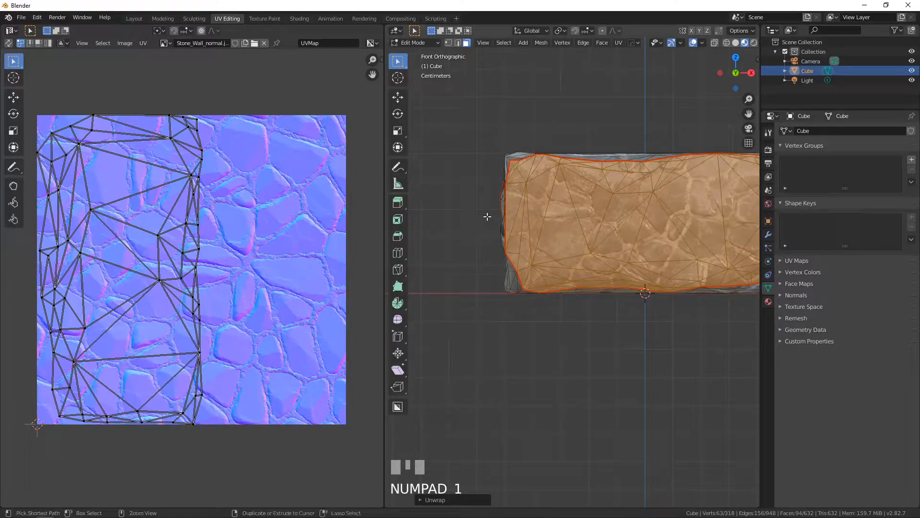
{"action": "key", "text": "ctrl+KP_1"}
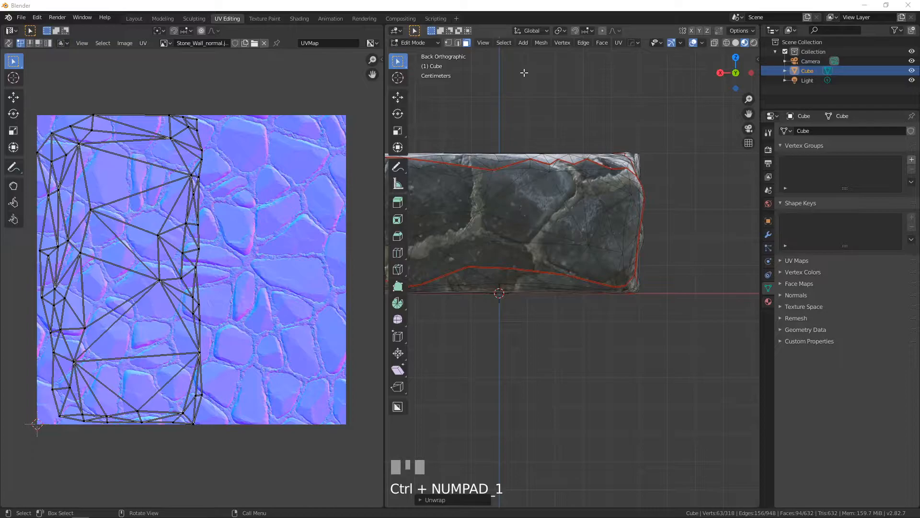
{"action": "key", "text": "l"}
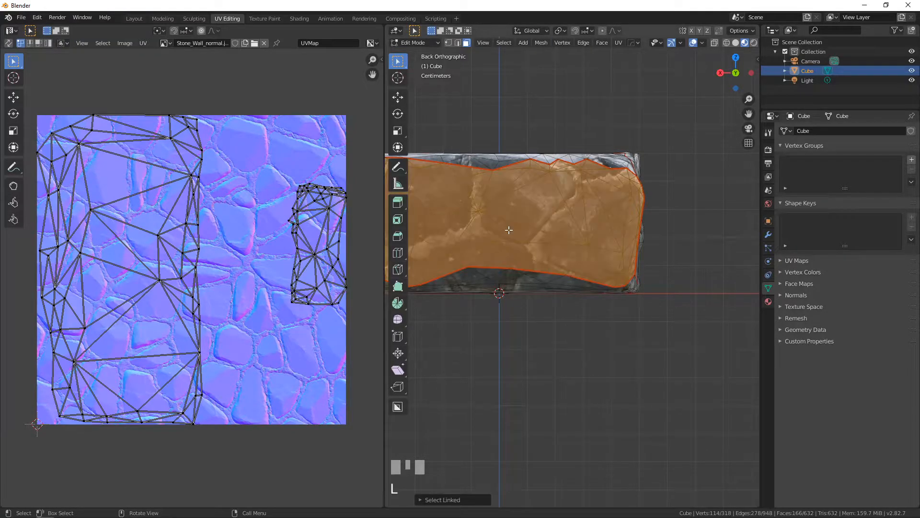
{"action": "key", "text": "u"}
{"action": "left_click", "coordinate": [508, 230]}
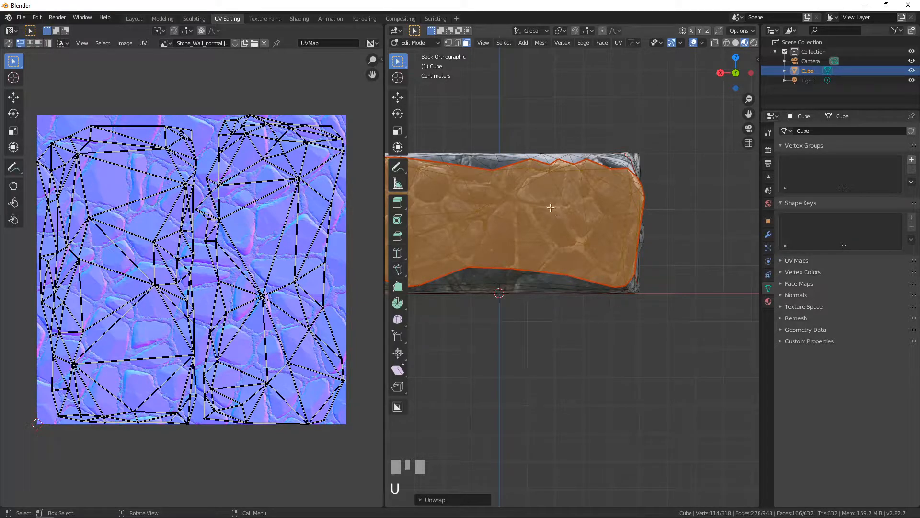
{"action": "scroll", "coordinate": [575, 224], "scroll_direction": "down", "scroll_amount": 3}
{"action": "middle_click_drag", "start_coordinate": [576, 224], "coordinate": [581, 237]}
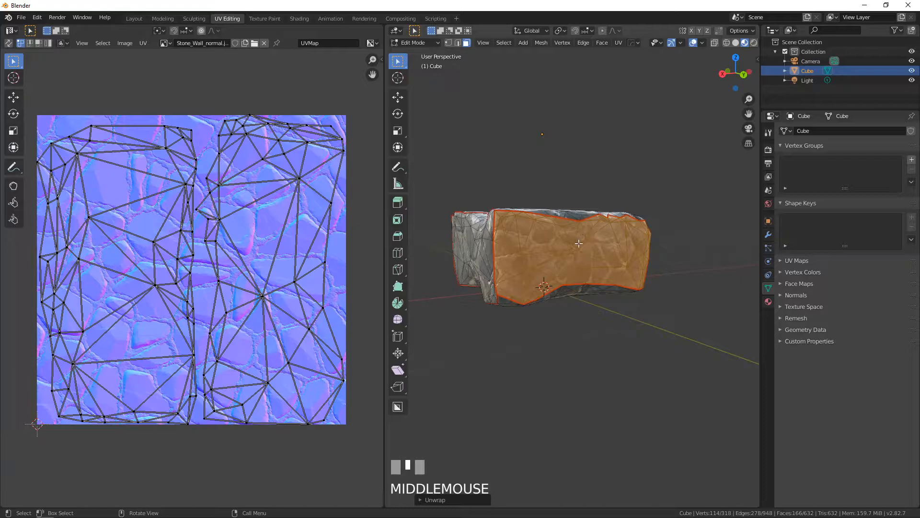
Select only the seam-bounded back side of the block in the back view and unwrap it separately.
{"action": "key", "text": "a"}
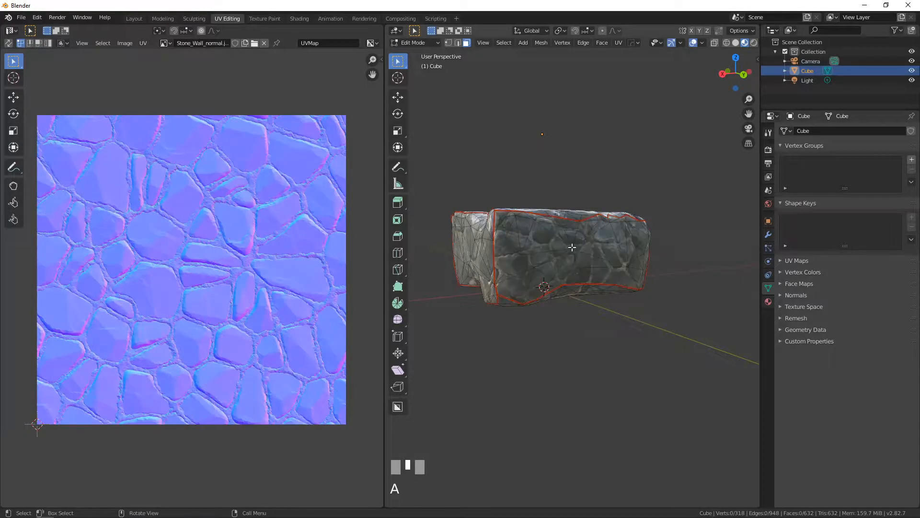
{"action": "key", "text": "l"}
{"action": "key", "text": "KP_1"}
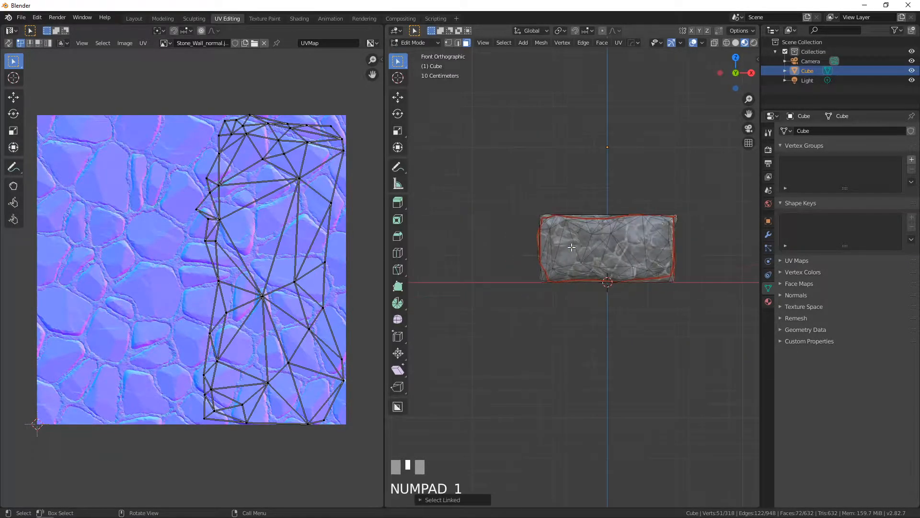
{"action": "key", "text": "ctrl+KP_1"}
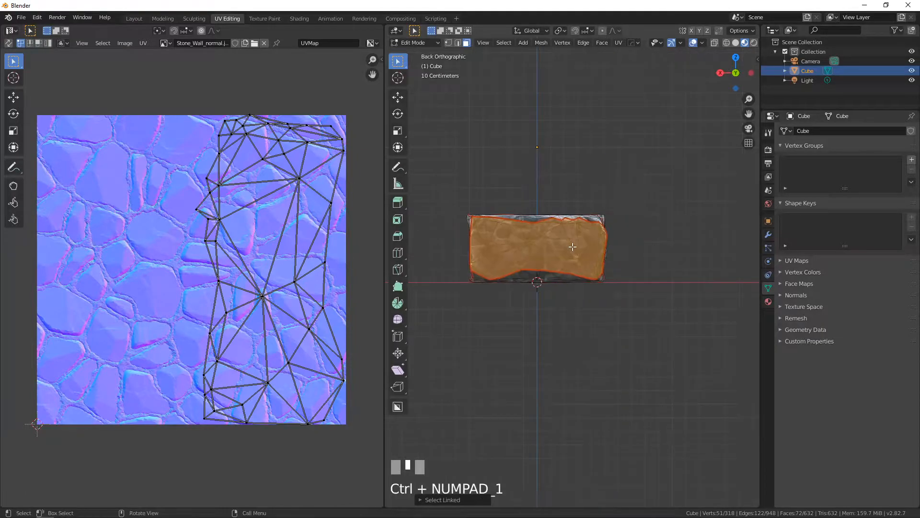
{"action": "key", "text": "u"}
{"action": "left_click", "coordinate": [572, 246]}
{"action": "middle_click_drag", "start_coordinate": [503, 263], "coordinate": [629, 278]}
Clear the selection, select the block's front side alone and unwrap it again.
{"action": "key", "text": "alt+a"}
{"action": "key", "text": "KP_1"}
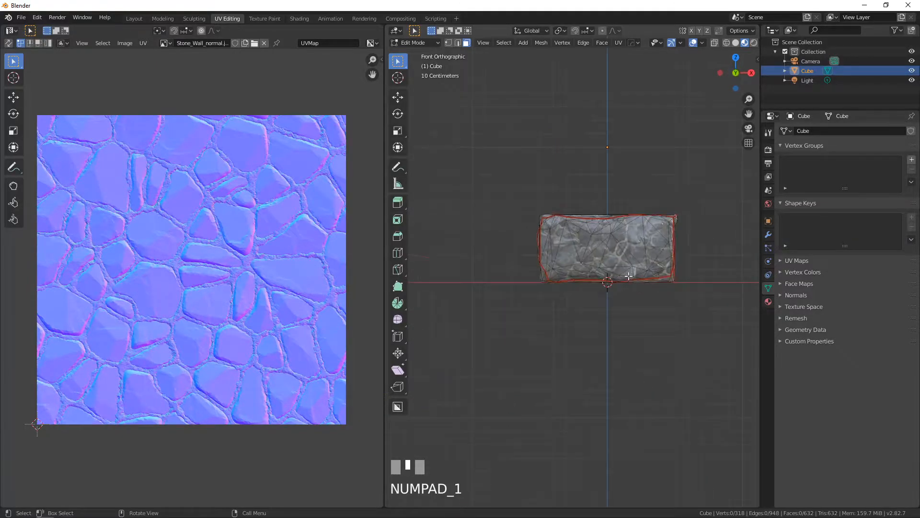
{"action": "key", "text": "l"}
{"action": "key", "text": "u"}
{"action": "left_click", "coordinate": [608, 243]}
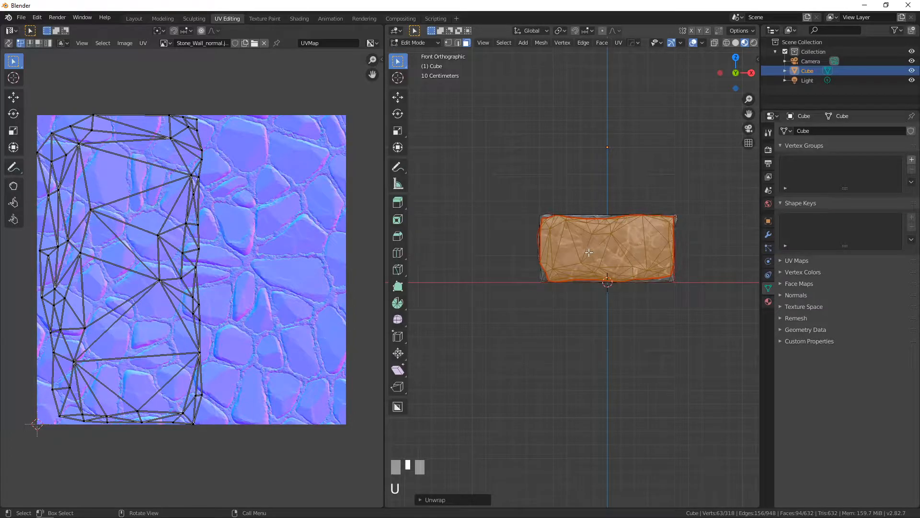
Select only the block's seam-bounded side facing the right orthographic view and unwrap it separately.
{"action": "key", "text": "alt+a"}
{"action": "key", "text": "KP_3"}
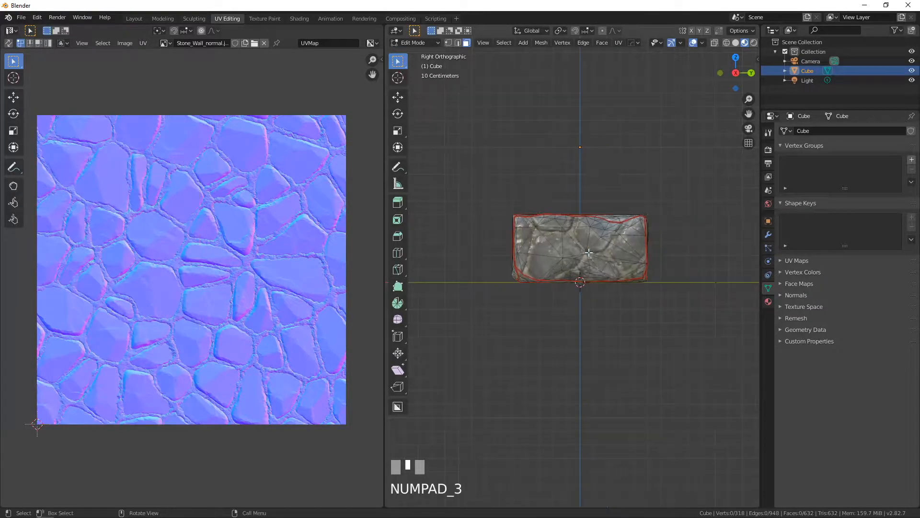
{"action": "key", "text": "l"}
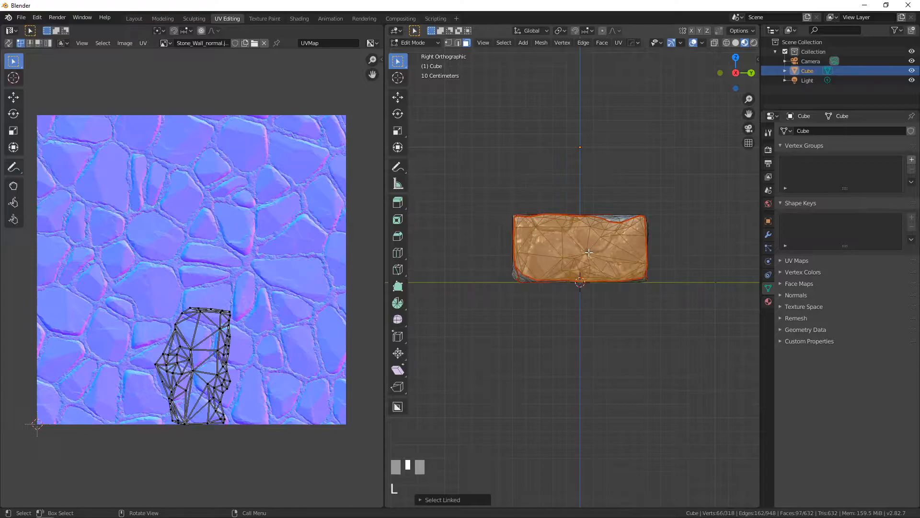
{"action": "key", "text": "u"}
{"action": "left_click", "coordinate": [588, 252]}
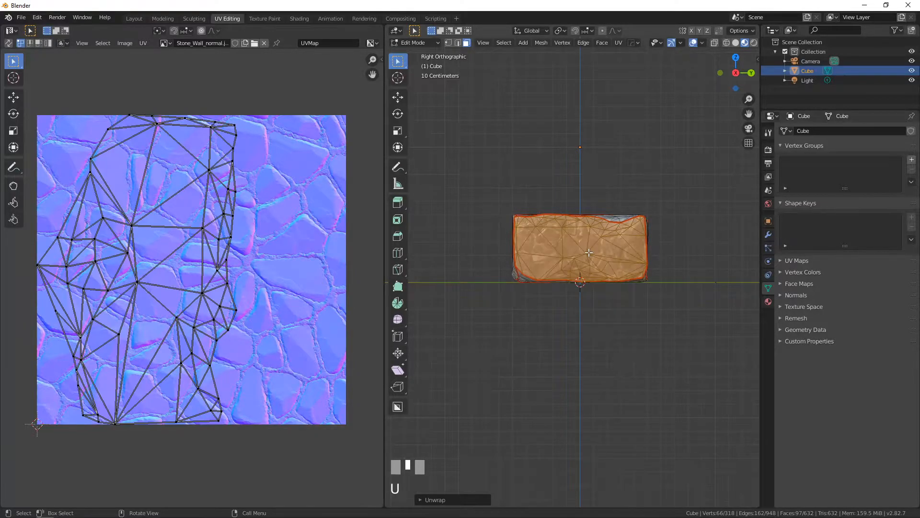
Select only the block's seam-bounded side facing the left orthographic view and unwrap it separately.
{"action": "key", "text": "alt+a"}
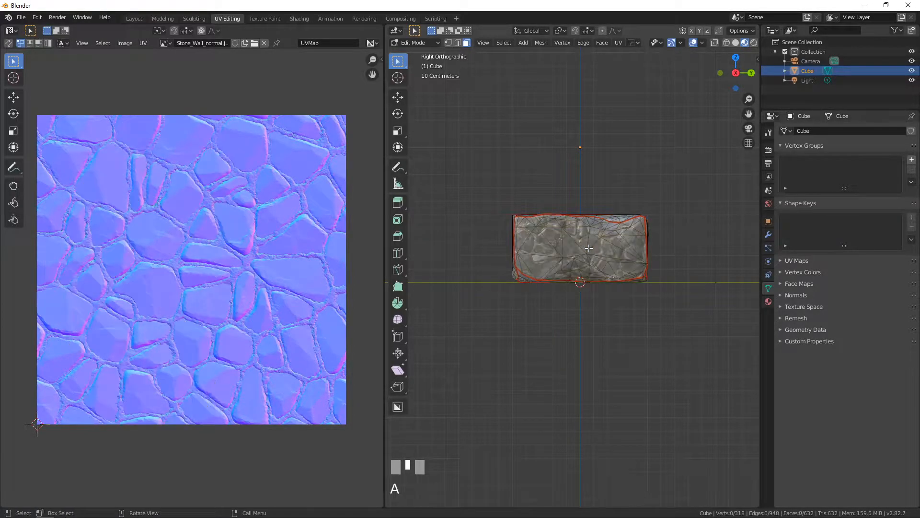
{"action": "key", "text": "ctrl+KP_3"}
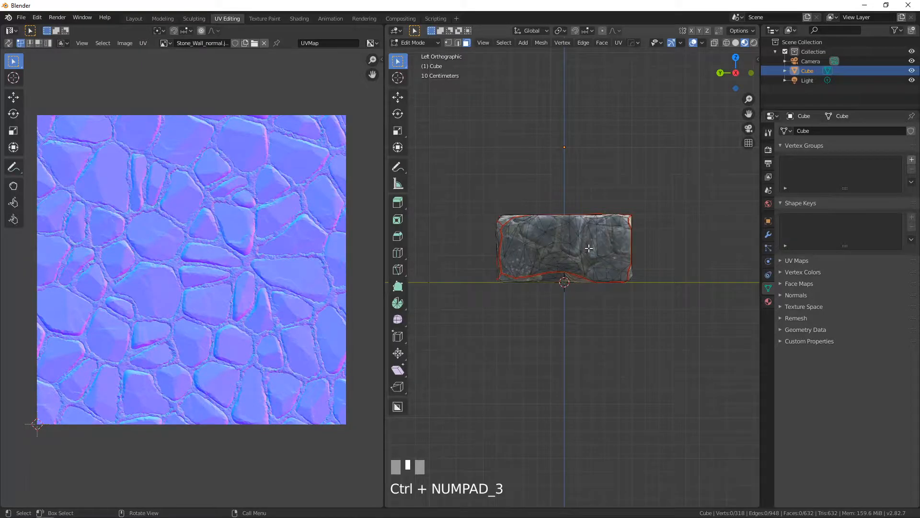
{"action": "key", "text": "l"}
{"action": "key", "text": "u"}
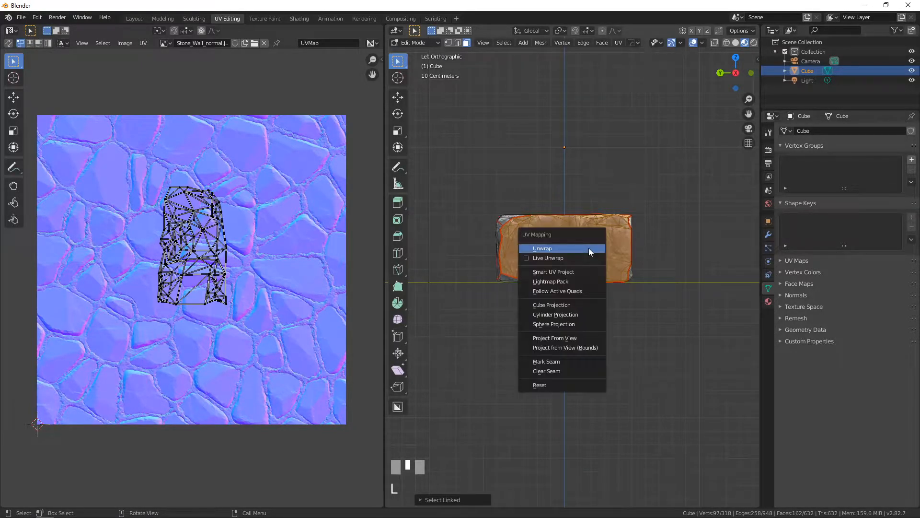
{"action": "left_click", "coordinate": [589, 248]}
Select only the block's seam-bounded upper side in the top view, unwrap it separately and clear the selection.
{"action": "key", "text": "alt+a"}
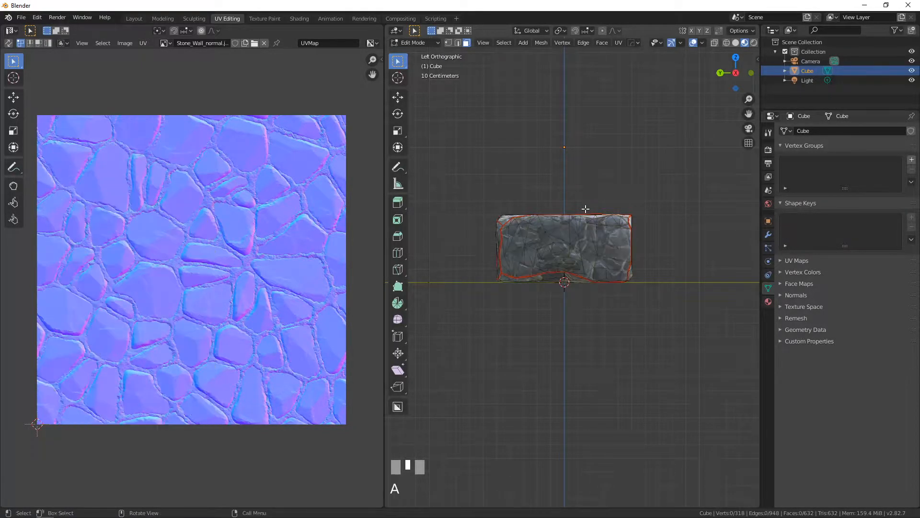
{"action": "key", "text": "KP_7"}
{"action": "key", "text": "l"}
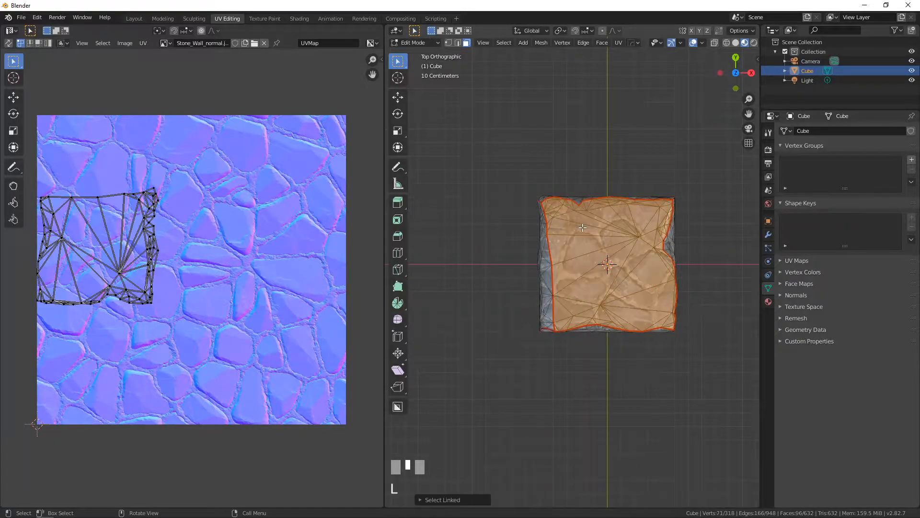
{"action": "key", "text": "u"}
{"action": "left_click", "coordinate": [582, 227]}
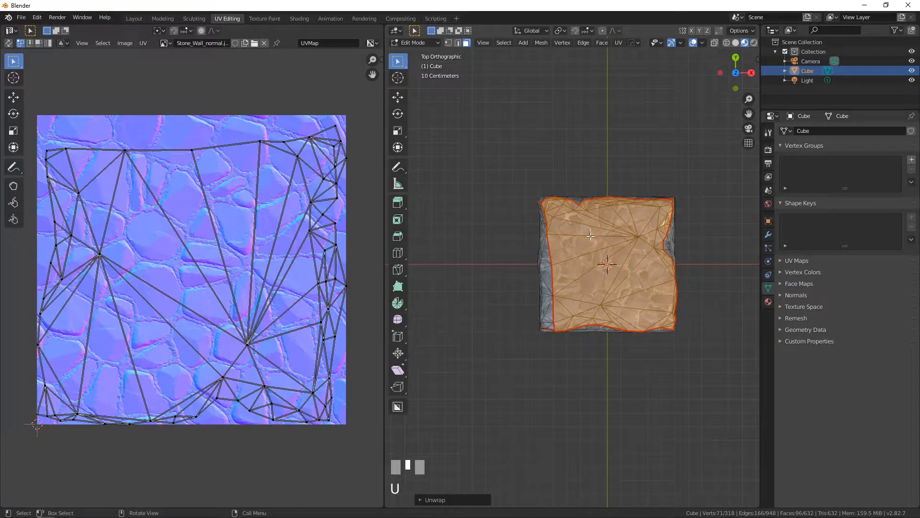
{"action": "key", "text": "alt+a"}
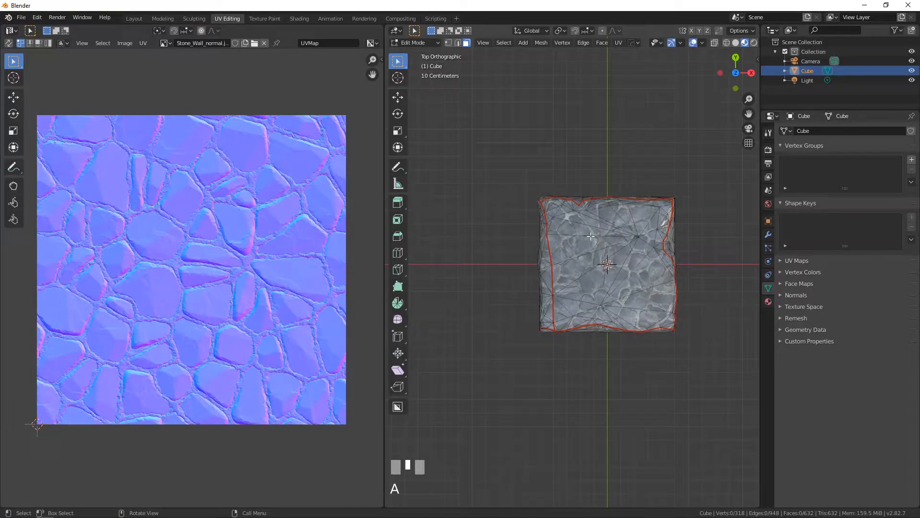
Select only the block's seam-bounded underside in the bottom view and unwrap it separately.
{"action": "key", "text": "ctrl+KP_7"}
{"action": "key", "text": "l"}
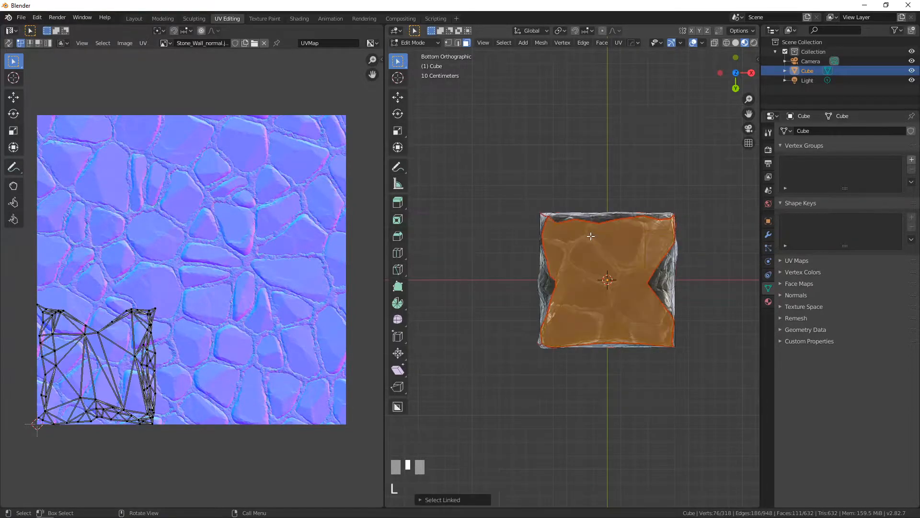
{"action": "key", "text": "u"}
{"action": "left_click", "coordinate": [591, 236]}
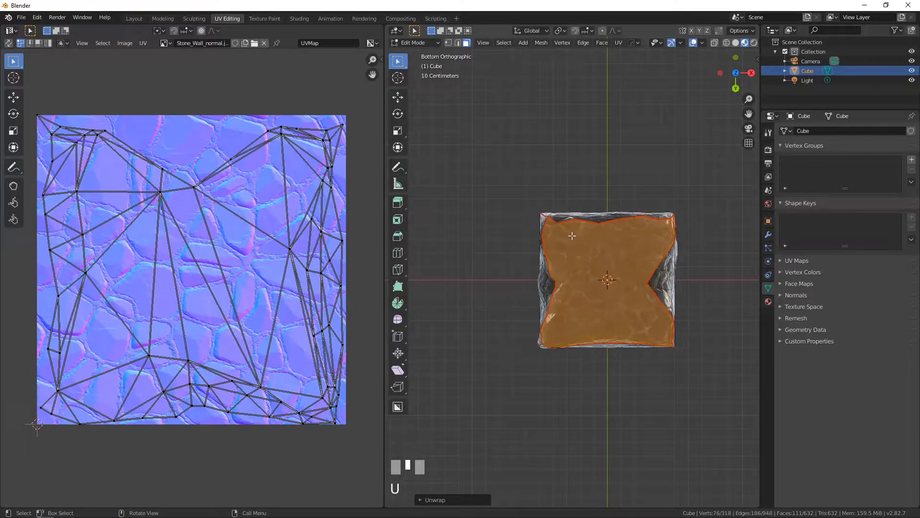
Leave mesh editing and examine the stone texture and its seams on all sides of the block.
{"action": "middle_click_drag", "start_coordinate": [556, 240], "coordinate": [599, 277]}
{"action": "scroll", "coordinate": [599, 281], "scroll_direction": "up", "scroll_amount": 3}
{"action": "scroll", "coordinate": [601, 278], "scroll_direction": "up", "scroll_amount": 3}
{"action": "key", "text": "Tab"}
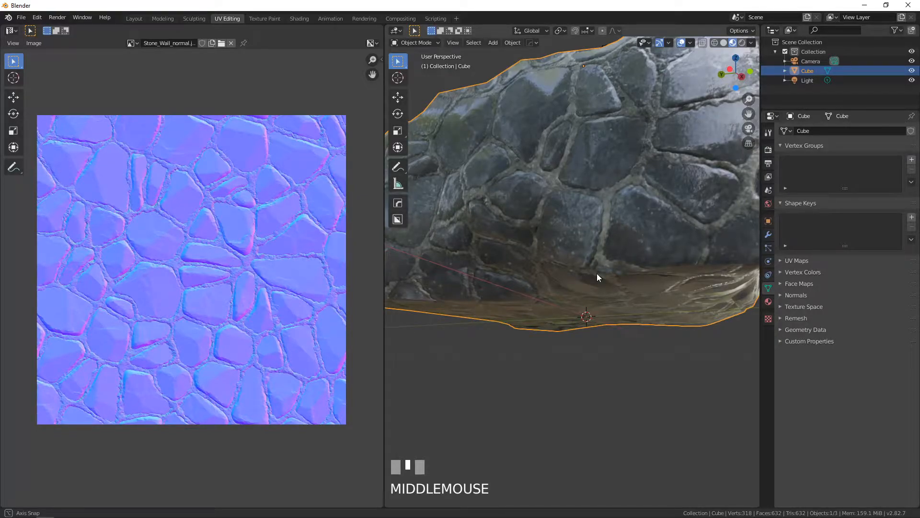
{"action": "middle_click_drag", "start_coordinate": [597, 274], "coordinate": [502, 228]}
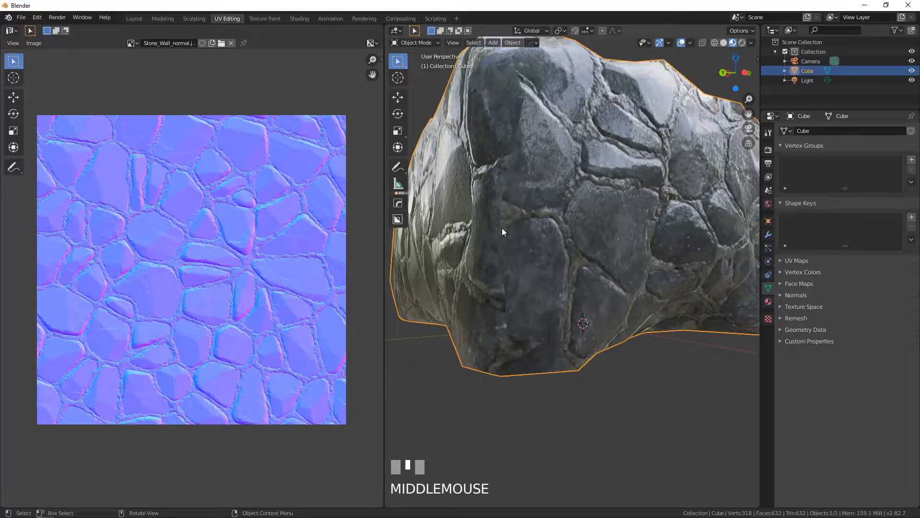
{"action": "middle_click_drag", "start_coordinate": [501, 232], "coordinate": [625, 278]}
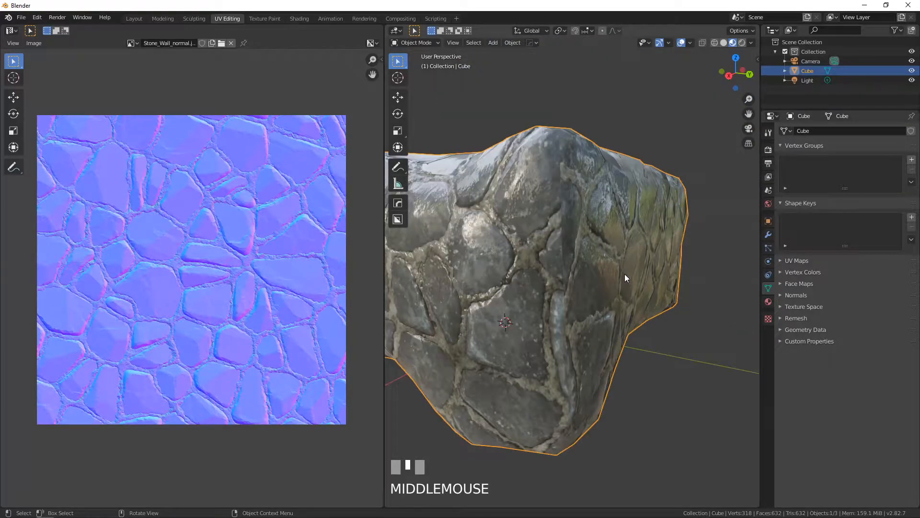
{"action": "middle_click_drag", "start_coordinate": [625, 278], "coordinate": [603, 289]}
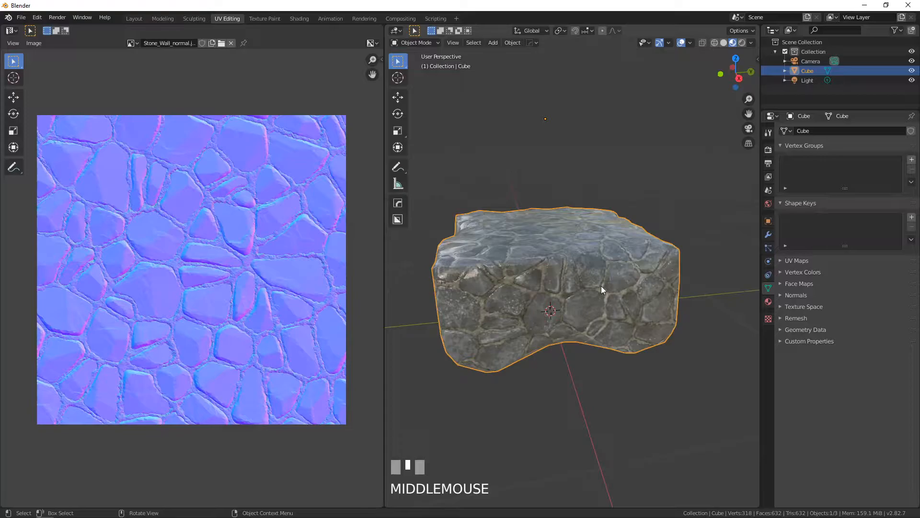
In the front view, duplicate the block's whole mesh, raise the copy along Z above the original and lower it 0.5 m.
{"action": "key", "text": "KP_1"}
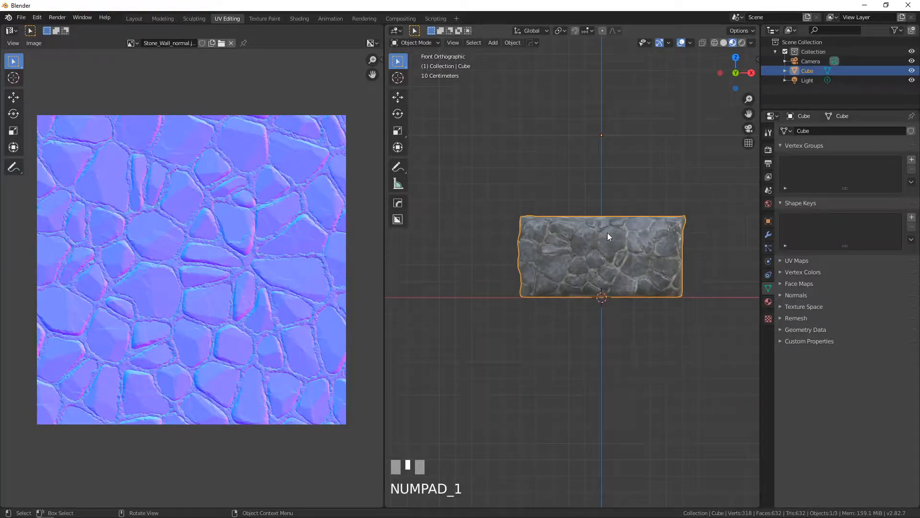
{"action": "middle_click_drag", "start_coordinate": [664, 228], "coordinate": [554, 283], "text": "shift"}
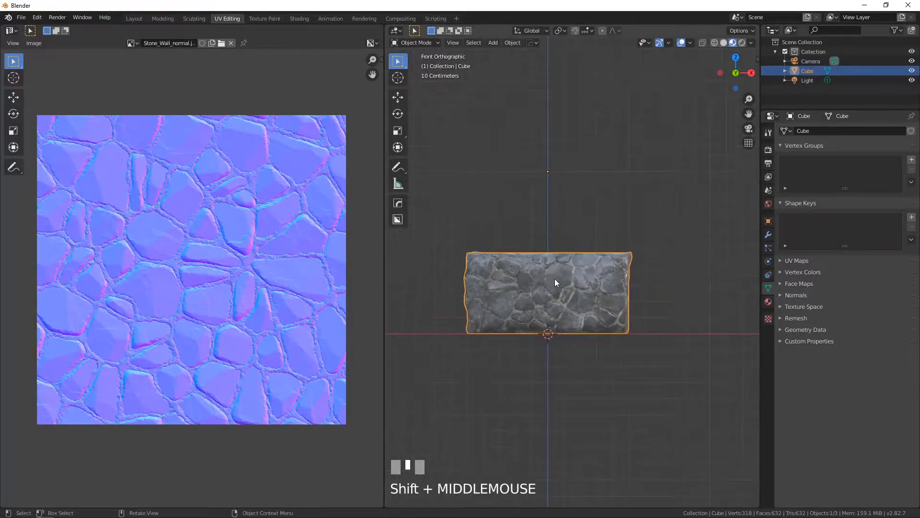
{"action": "key", "text": "Tab"}
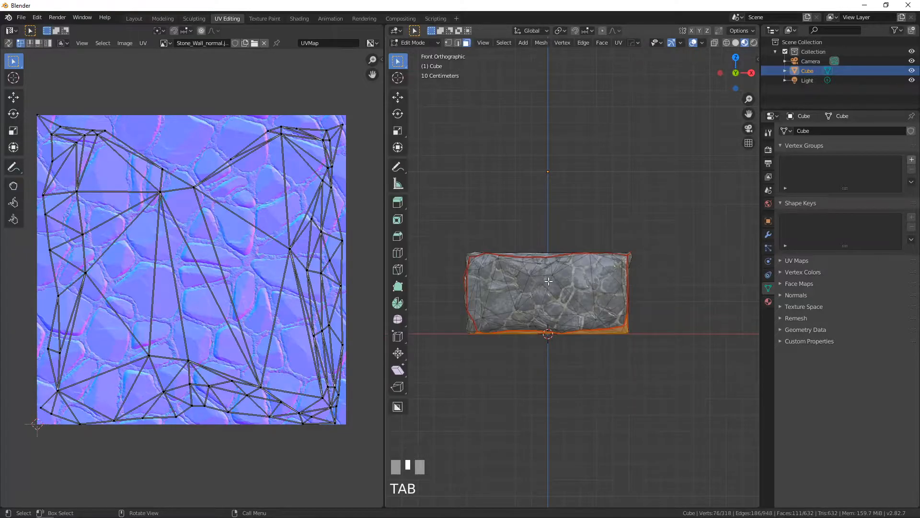
{"action": "key", "text": "a"}
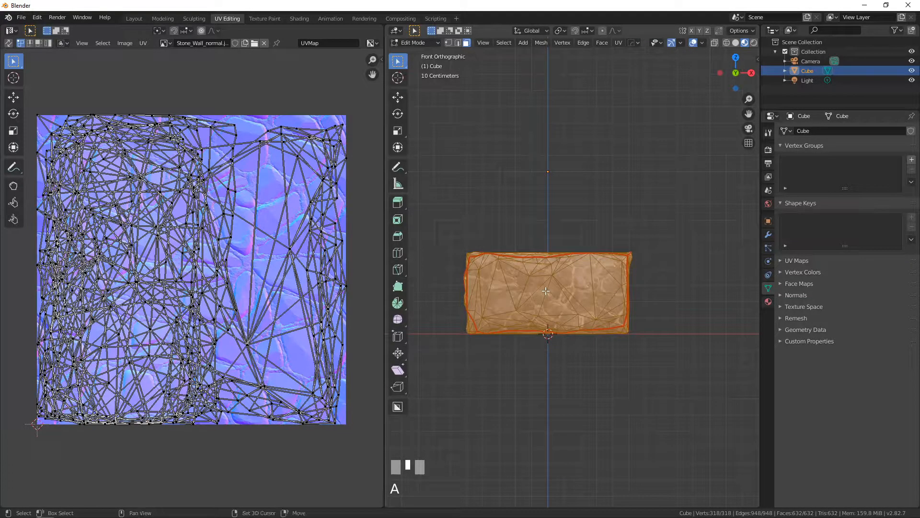
{"action": "key", "text": "shift+d"}
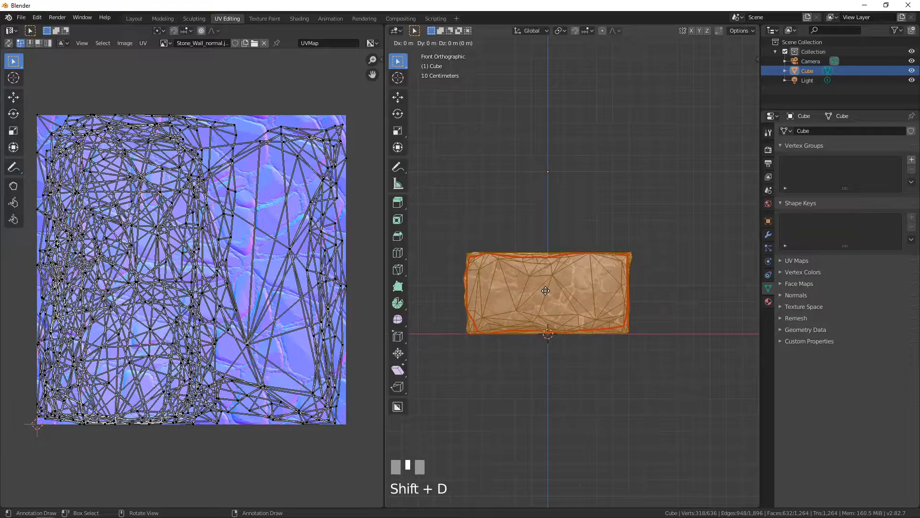
{"action": "key", "text": "Escape"}
{"action": "key", "text": "g"}
{"action": "key", "text": "z"}
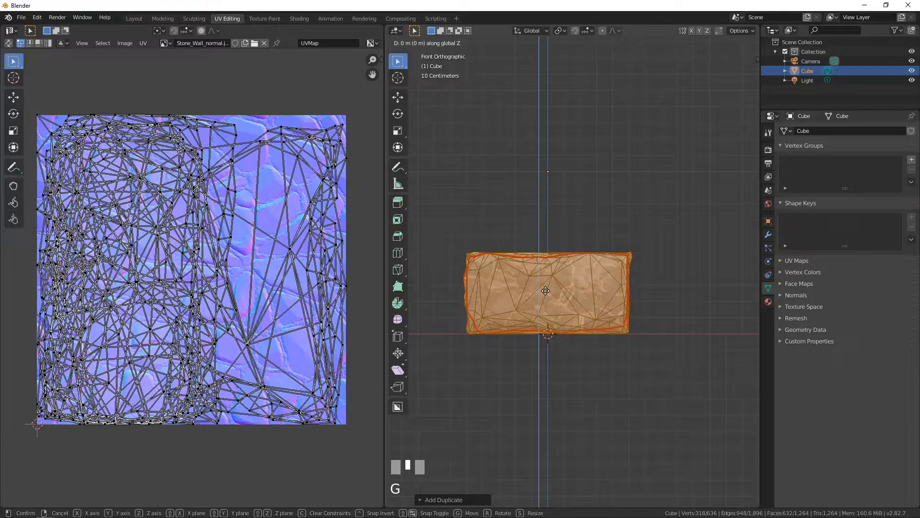
{"action": "left_click", "coordinate": [543, 184]}
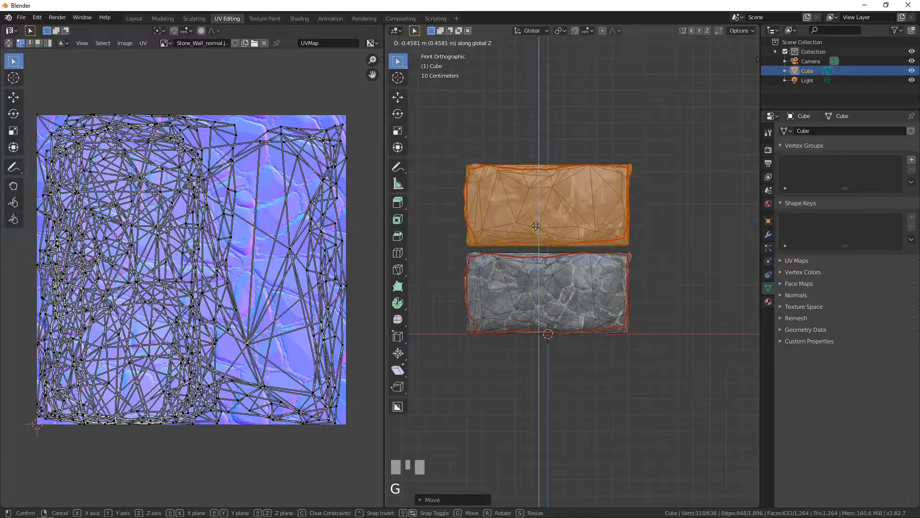
{"action": "type", "text": "-.5"}
{"action": "key", "text": "Return"}
{"action": "middle_click_drag", "start_coordinate": [536, 225], "coordinate": [570, 279]}
{"action": "scroll", "coordinate": [489, 250], "scroll_direction": "up", "scroll_amount": 3}
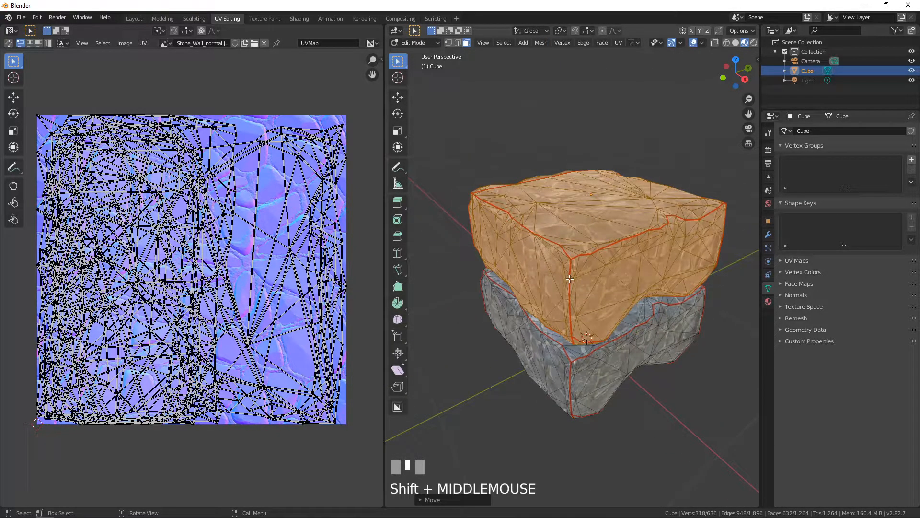
{"action": "key", "text": "s"}
{"action": "key", "text": "x"}
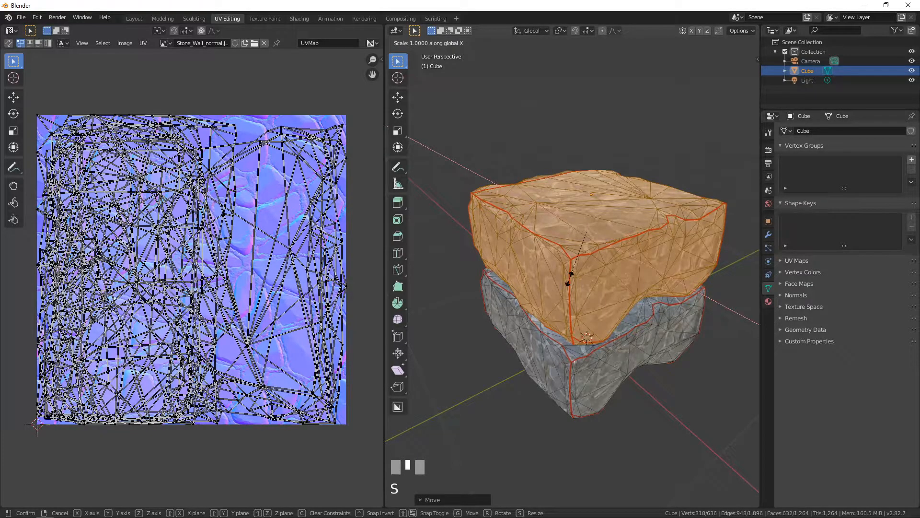
{"action": "key", "text": "shift+y"}
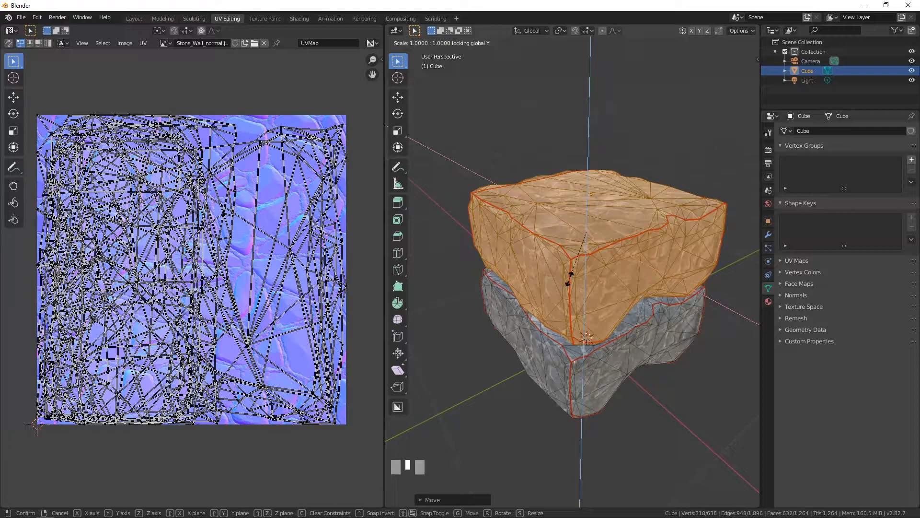
{"action": "type", "text": ".5"}
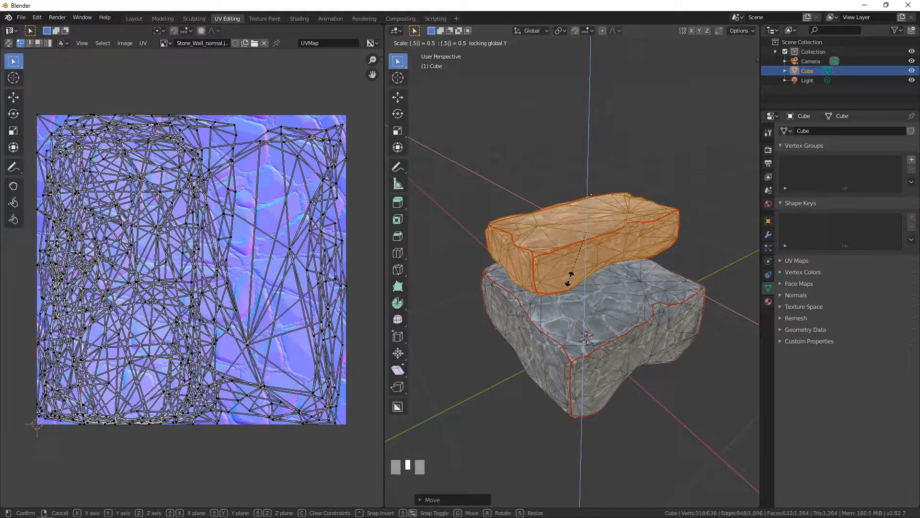
{"action": "right_click", "coordinate": [570, 278]}
Scale the duplicated upper block to 0.5 along X and to half its size along Y.
{"action": "middle_click_drag", "start_coordinate": [586, 278], "coordinate": [625, 278]}
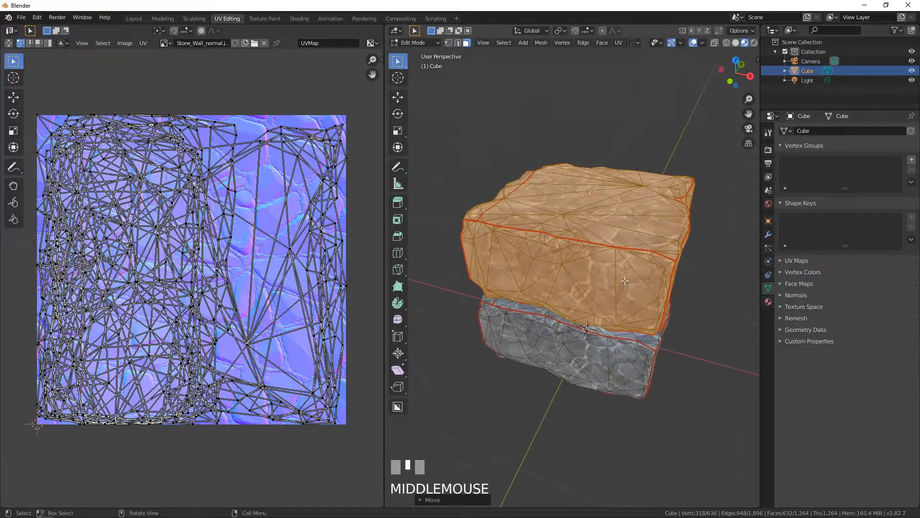
{"action": "type", "text": "sx.5"}
{"action": "left_click", "coordinate": [624, 278]}
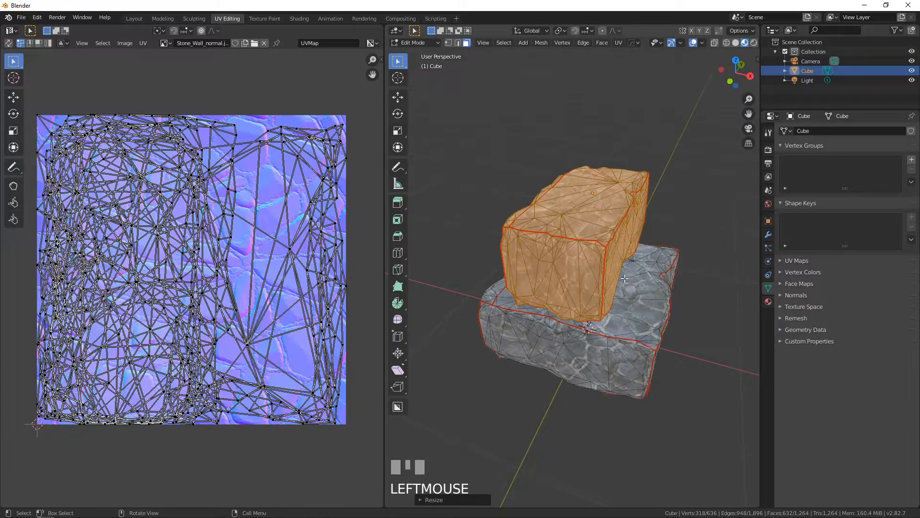
{"action": "type", "text": "sy."}
{"action": "left_click", "coordinate": [625, 278]}
Select only the smaller upper block's seam-bounded side in the front view and unwrap it separately.
{"action": "middle_click_drag", "start_coordinate": [625, 278], "coordinate": [579, 371]}
{"action": "scroll", "coordinate": [568, 260], "scroll_direction": "up", "scroll_amount": 2}
{"action": "scroll", "coordinate": [568, 260], "scroll_direction": "up", "scroll_amount": 2}
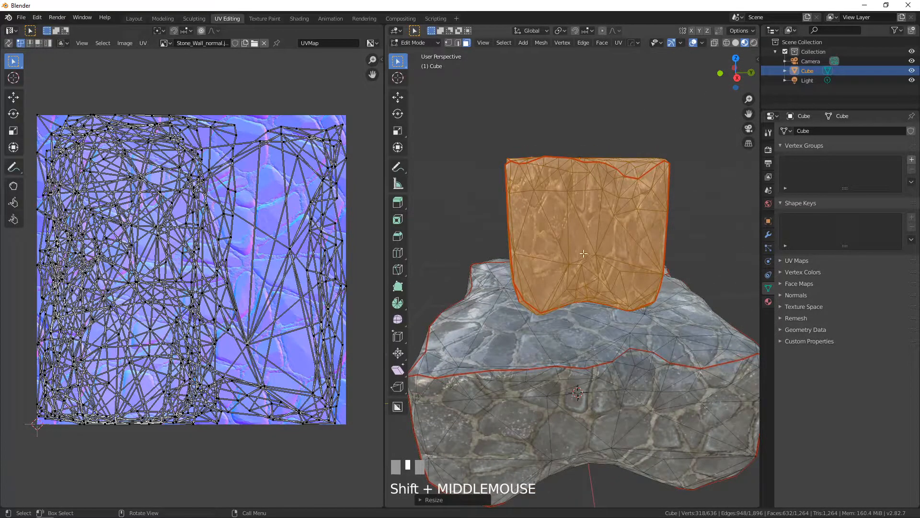
{"action": "key", "text": "KP_1"}
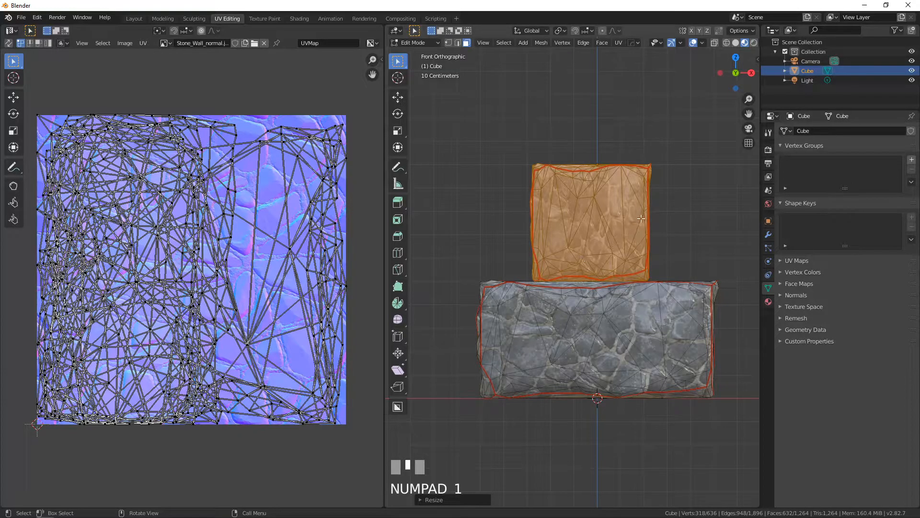
{"action": "key", "text": "alt+a"}
{"action": "key", "text": "l"}
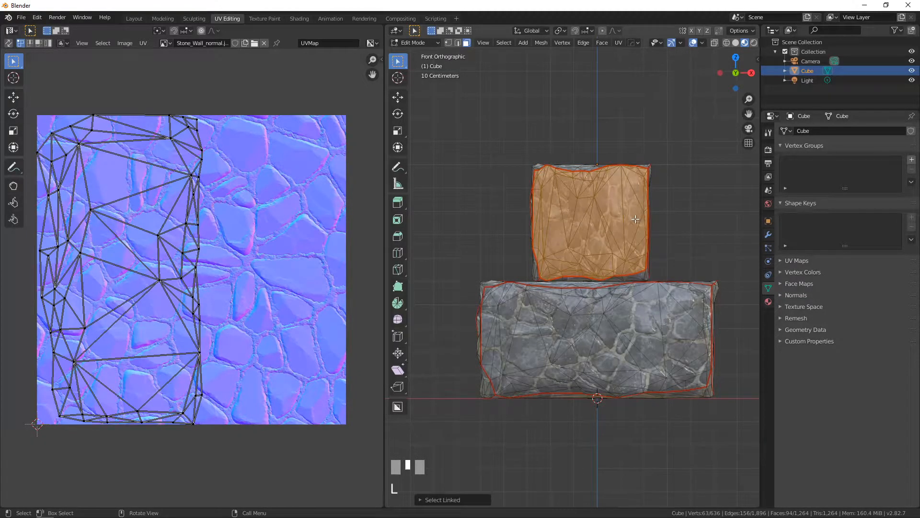
{"action": "key", "text": "u"}
{"action": "left_click", "coordinate": [631, 217]}
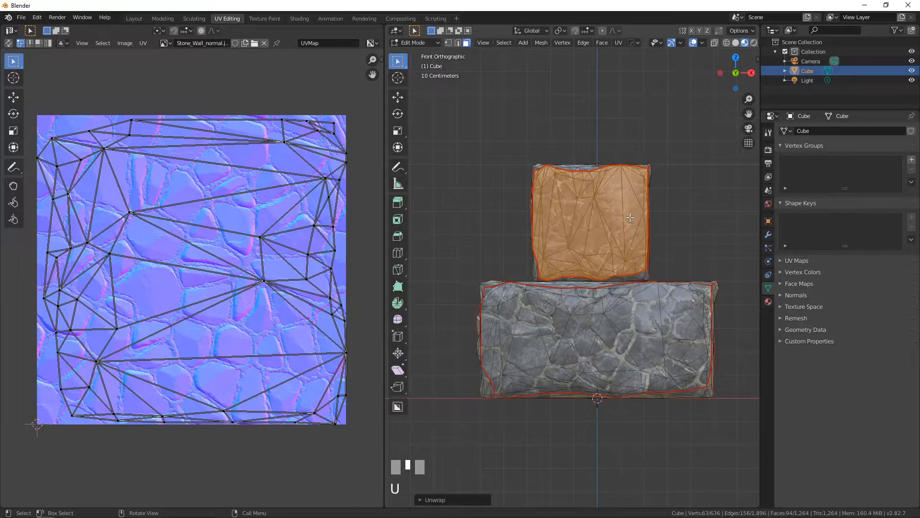
Select only the upper block's seam-bounded back side, unwrap it separately and clear the selection.
{"action": "key", "text": "ctrl+KP_1"}
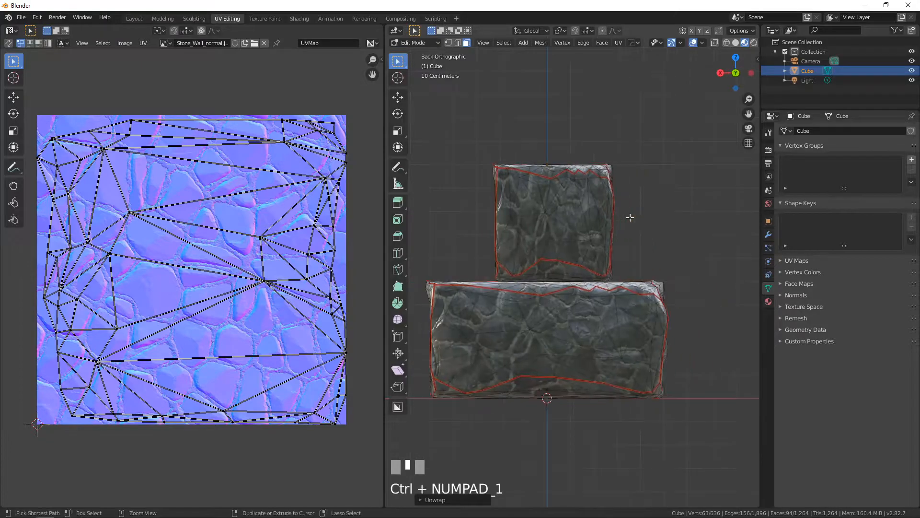
{"action": "key", "text": "alt+a"}
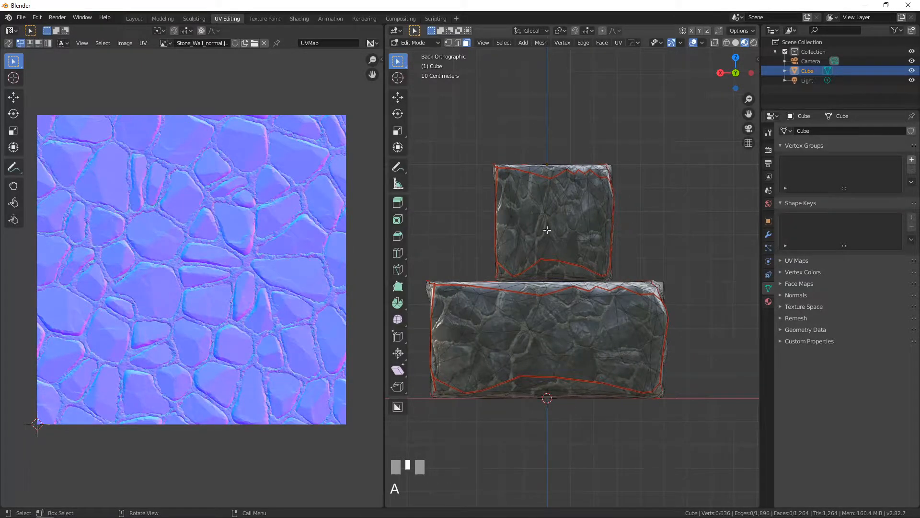
{"action": "key", "text": "l"}
{"action": "key", "text": "u"}
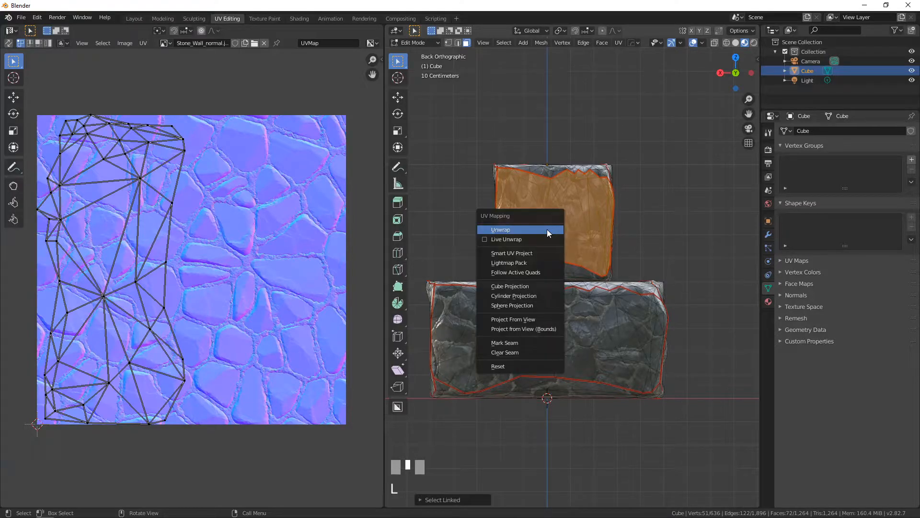
{"action": "left_click", "coordinate": [547, 229]}
{"action": "key", "text": "a"}
{"action": "key", "text": "a"}
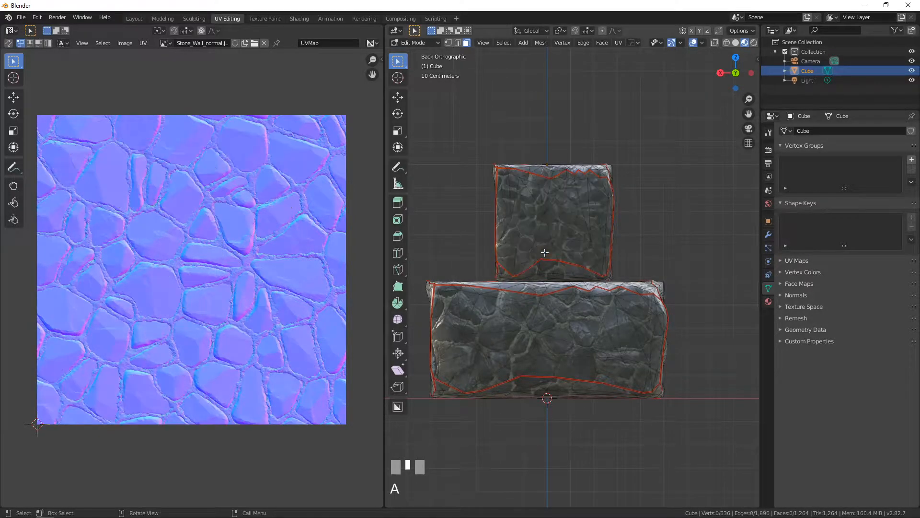
Select the upper block's seam-bounded side in the right orthographic view and unwrap it separately.
{"action": "key", "text": "KP_3"}
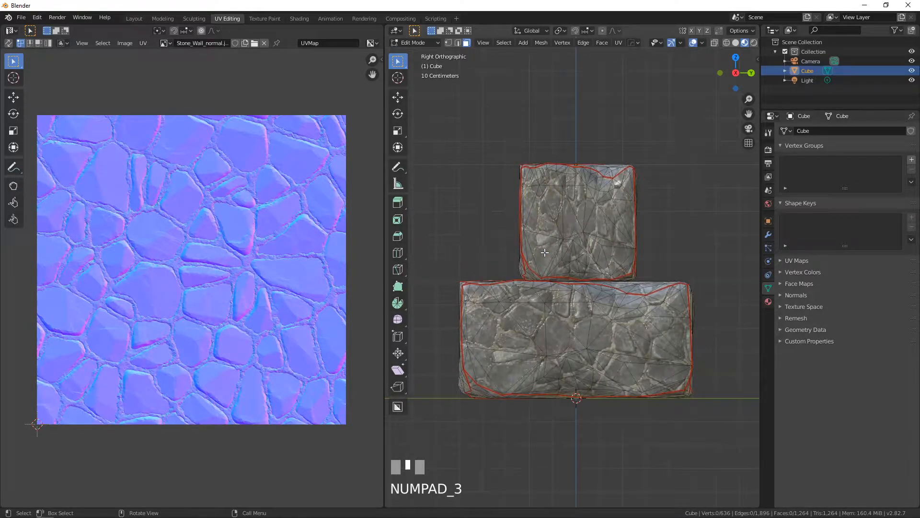
{"action": "key", "text": "l"}
{"action": "key", "text": "u"}
{"action": "left_click", "coordinate": [588, 229]}
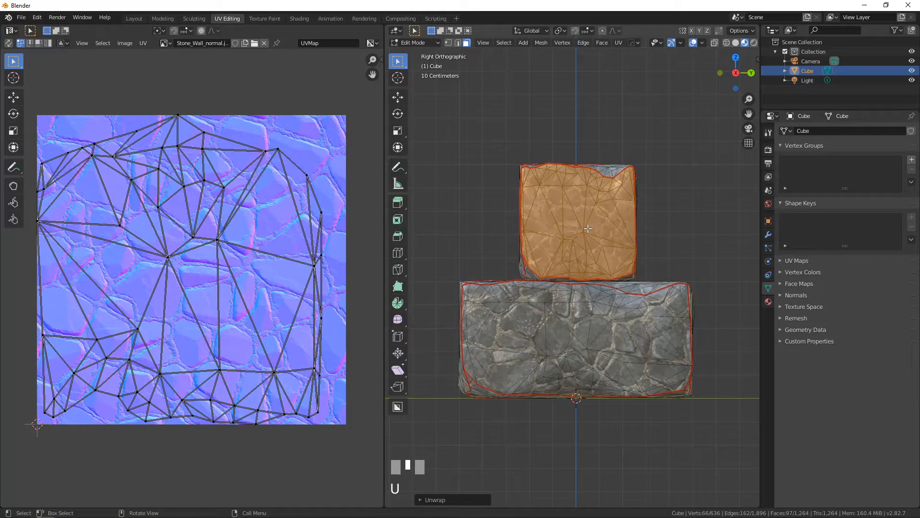
Select only the upper block's side in the left orthographic view, unwrap it separately and clear the selection.
{"action": "key", "text": "ctrl+KP_3"}
{"action": "key", "text": "alt+a"}
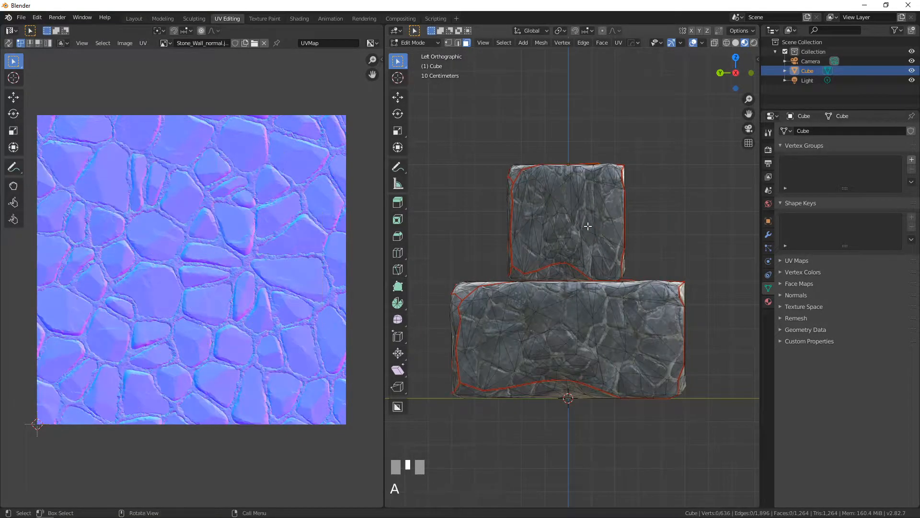
{"action": "key", "text": "l"}
{"action": "key", "text": "u"}
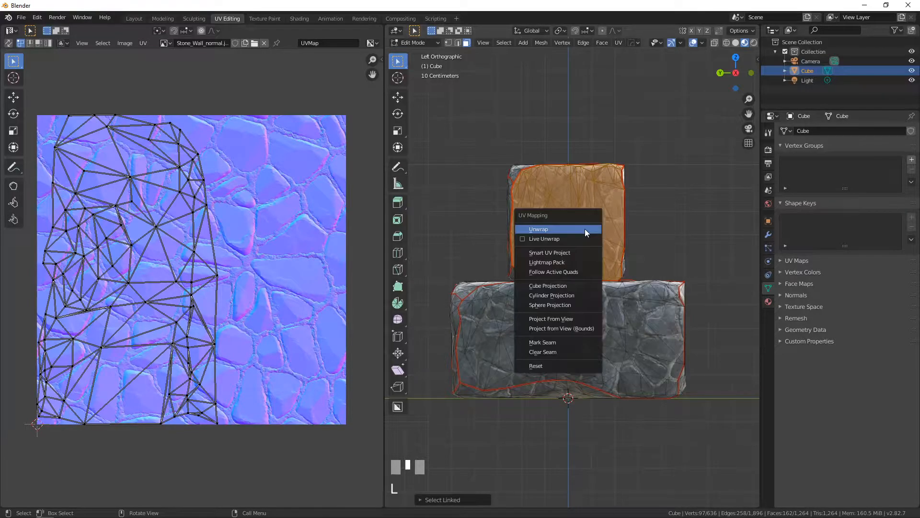
{"action": "left_click", "coordinate": [585, 228]}
{"action": "key", "text": "alt+a"}
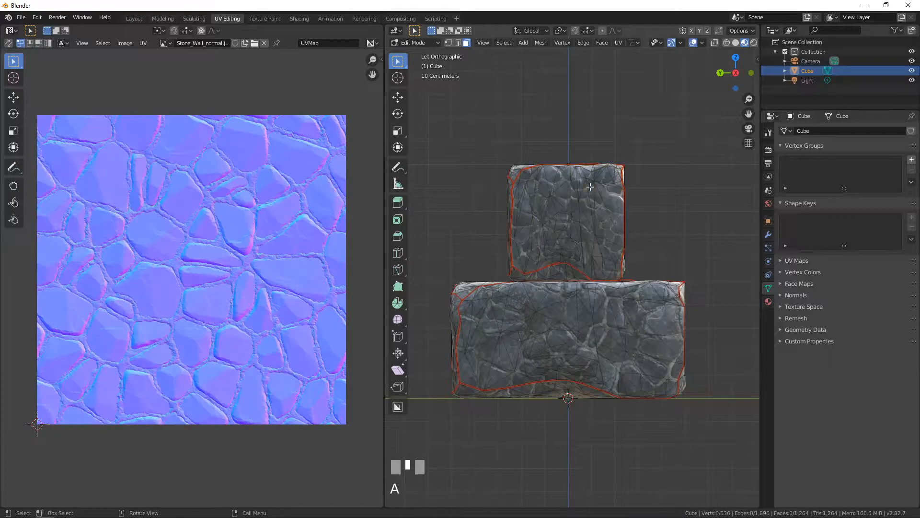
Select the smaller block's seam-bounded upper side in the top view, unwrap it separately and clear the selection.
{"action": "key", "text": "KP_7"}
{"action": "key", "text": "l"}
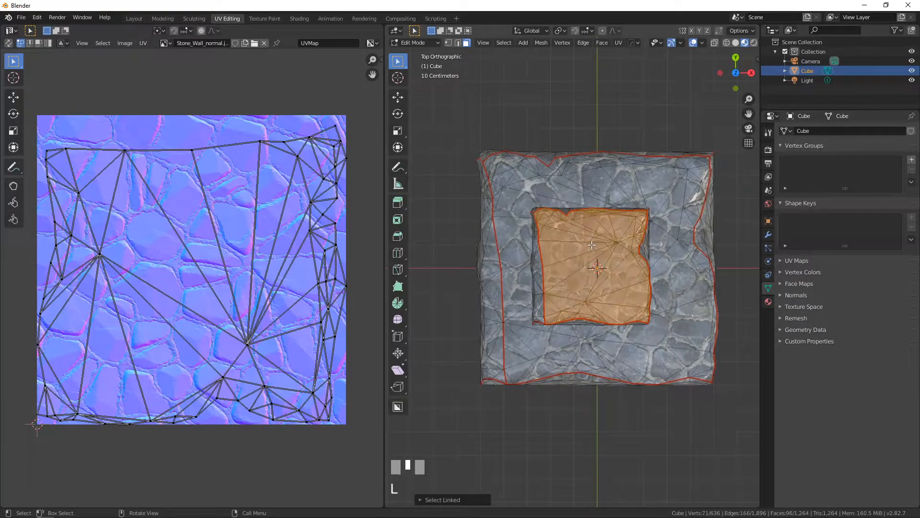
{"action": "key", "text": "u"}
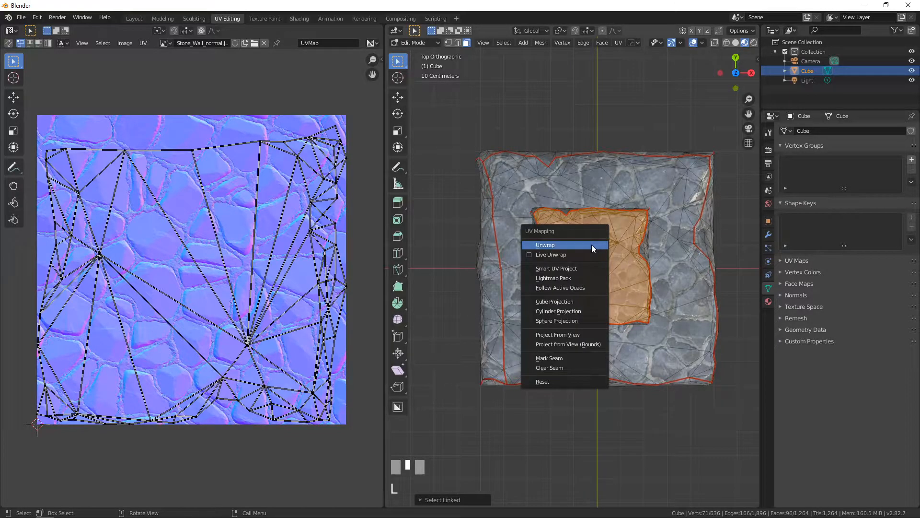
{"action": "left_click", "coordinate": [592, 245]}
{"action": "key", "text": "alt+a"}
Select the entire large lower block in vertex select mode and hide it, leaving the smaller block in view.
{"action": "left_click", "coordinate": [611, 173]}
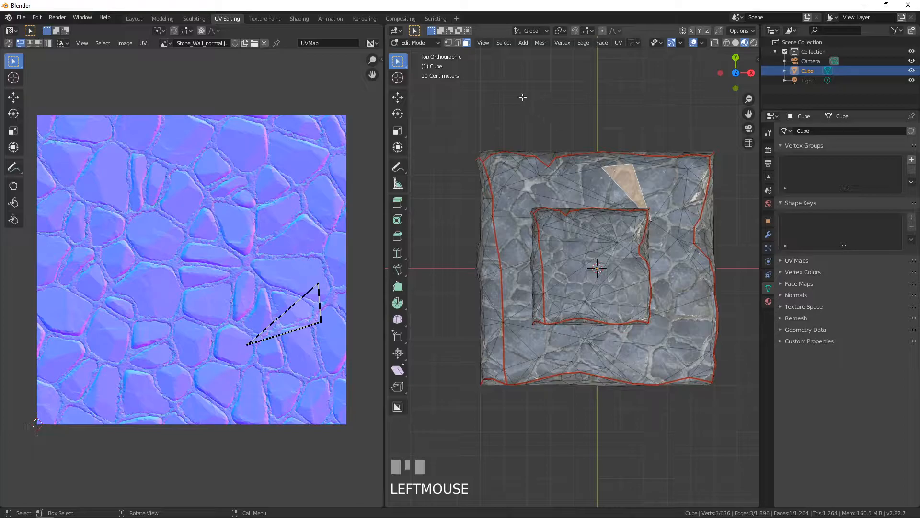
{"action": "left_click", "coordinate": [449, 43]}
{"action": "left_click", "coordinate": [602, 172]}
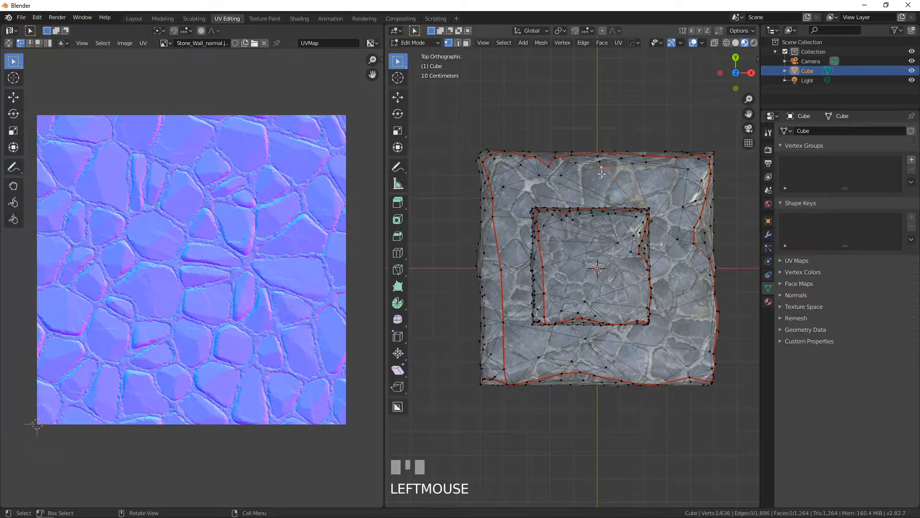
{"action": "key", "text": "l"}
{"action": "key", "text": "h"}
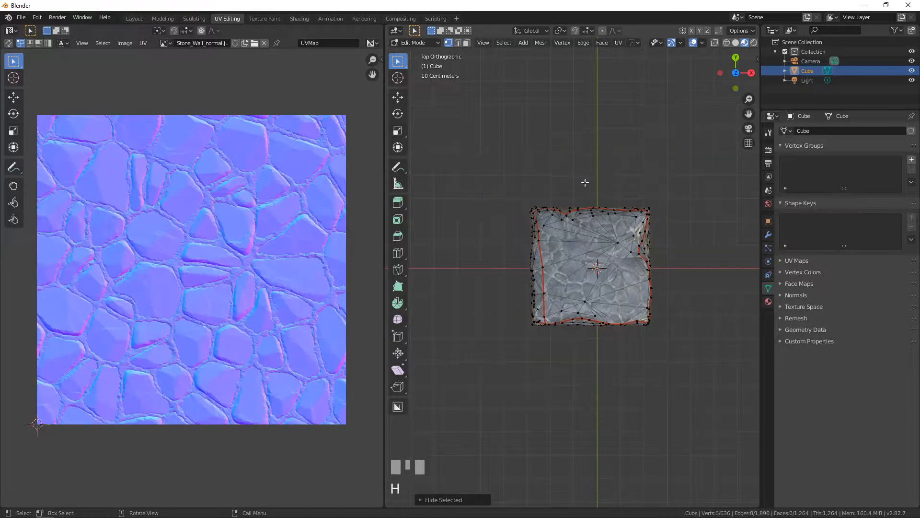
Select the smaller block's seam-bounded underside faces in the bottom orthographic view and unwrap them separately.
{"action": "key", "text": "ctrl+KP_7"}
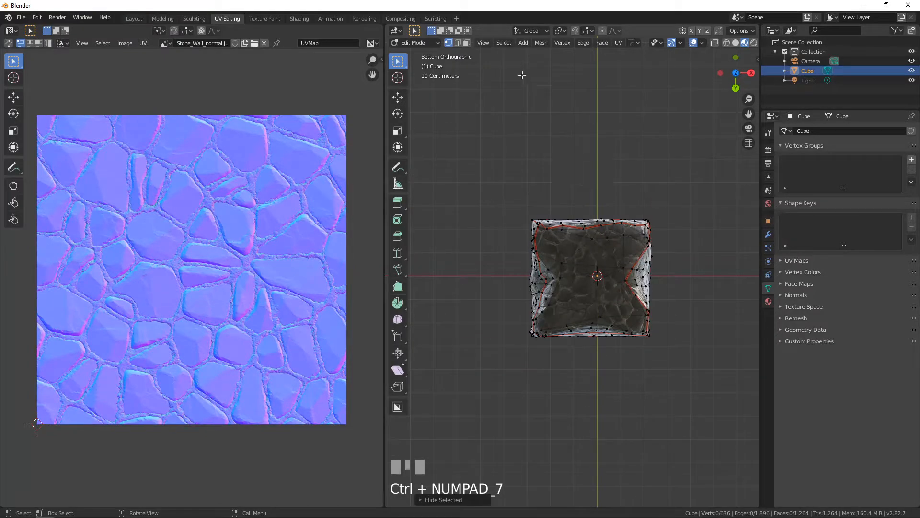
{"action": "left_click", "coordinate": [467, 43]}
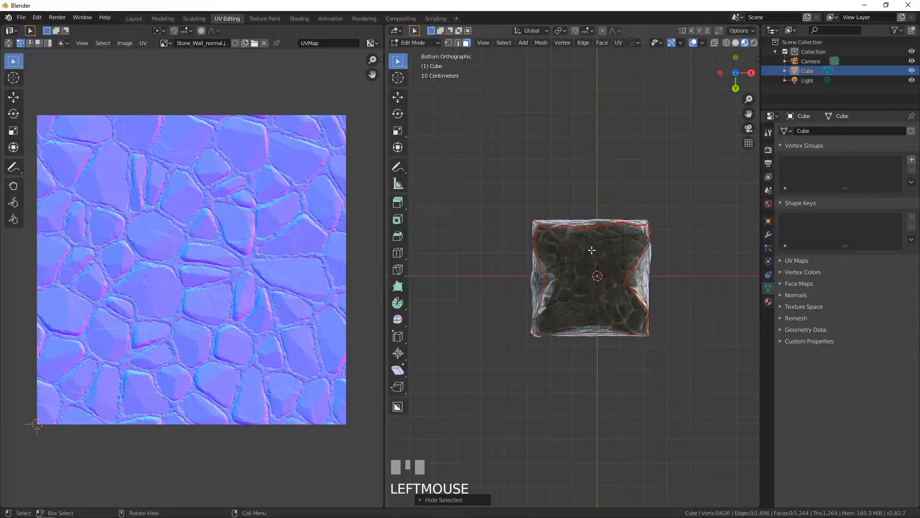
{"action": "key", "text": "l"}
{"action": "key", "text": "u"}
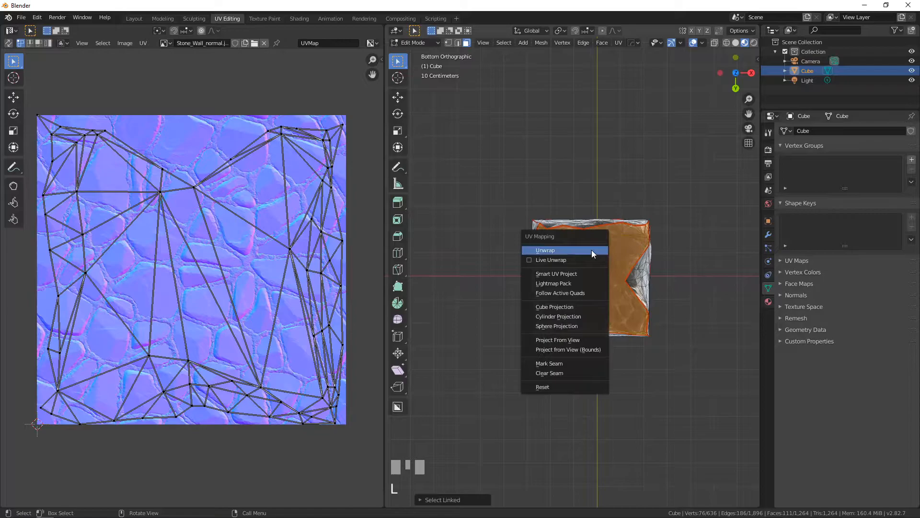
{"action": "key", "text": "u"}
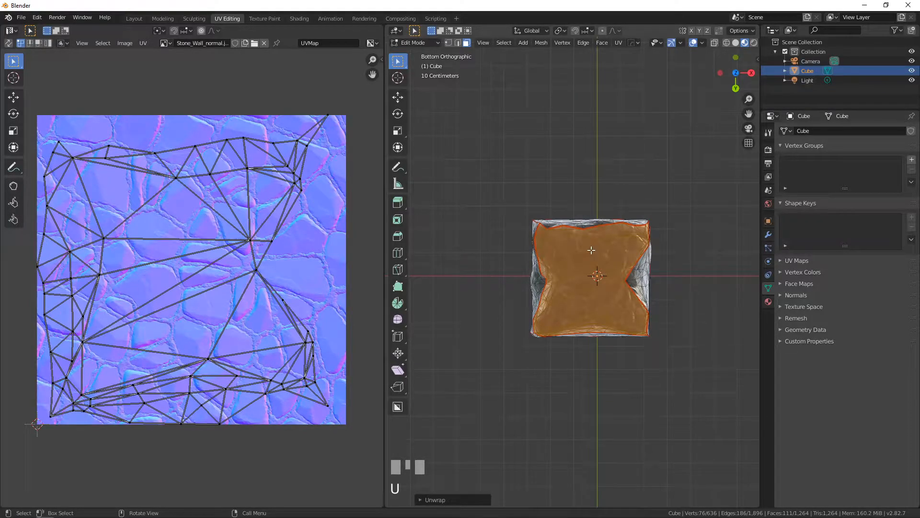
Reveal the hidden lower block in the front view and clear the selection.
{"action": "key", "text": "KP_1"}
{"action": "key", "text": "alt+h"}
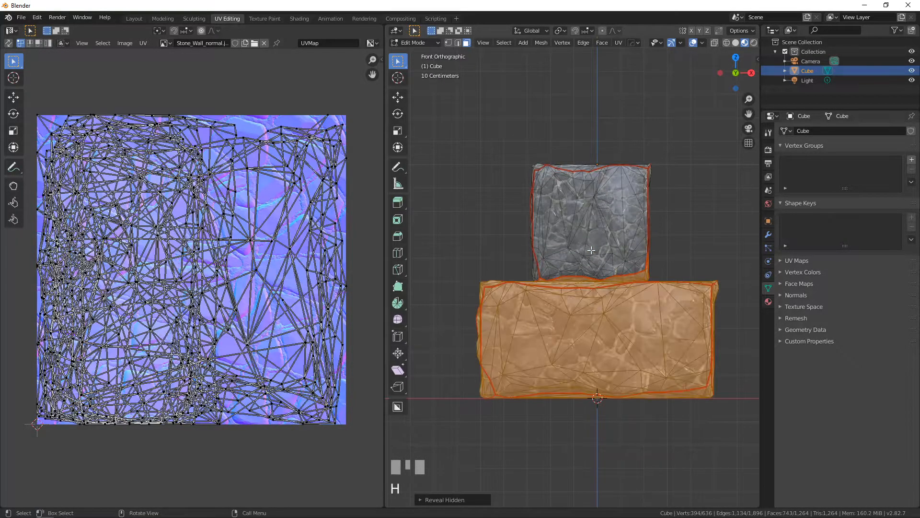
{"action": "key", "text": "alt+a"}
Select the whole smaller block in vertex select mode and scale all its UVs to 0.5.
{"action": "scroll", "coordinate": [568, 240], "scroll_direction": "up", "scroll_amount": 4}
{"action": "middle_click_drag", "start_coordinate": [594, 235], "coordinate": [529, 345], "text": "shift"}
{"action": "scroll", "coordinate": [561, 235], "scroll_direction": "down", "scroll_amount": 3}
{"action": "middle_click_drag", "start_coordinate": [539, 255], "coordinate": [580, 275]}
{"action": "scroll", "coordinate": [582, 226], "scroll_direction": "up", "scroll_amount": 3}
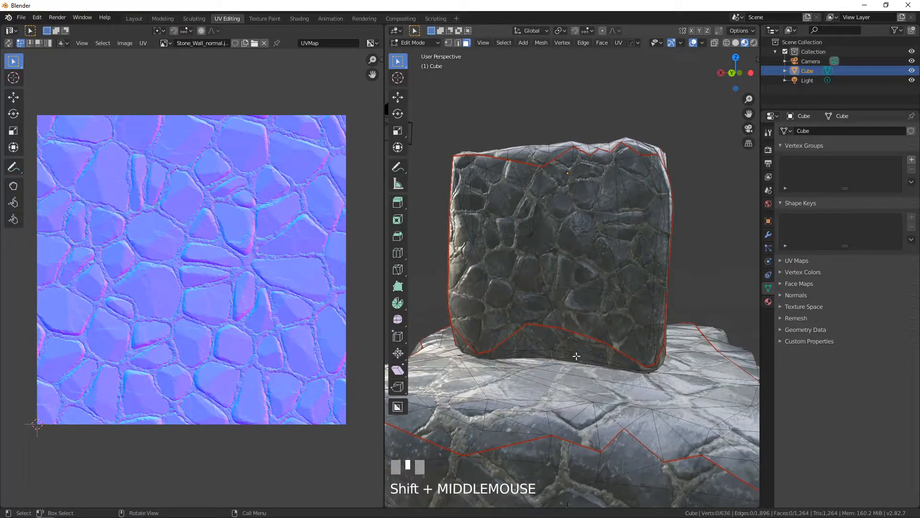
{"action": "left_click", "coordinate": [560, 244]}
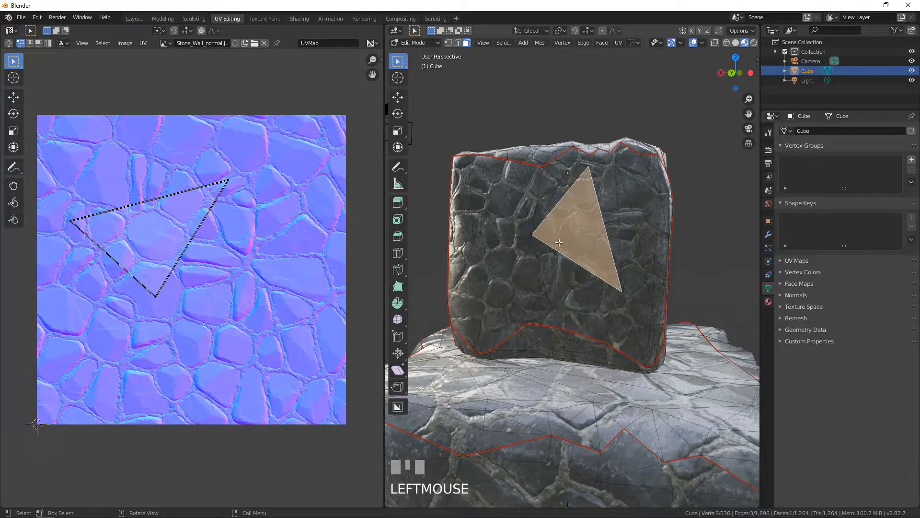
{"action": "left_click", "coordinate": [448, 42]}
{"action": "key", "text": "l"}
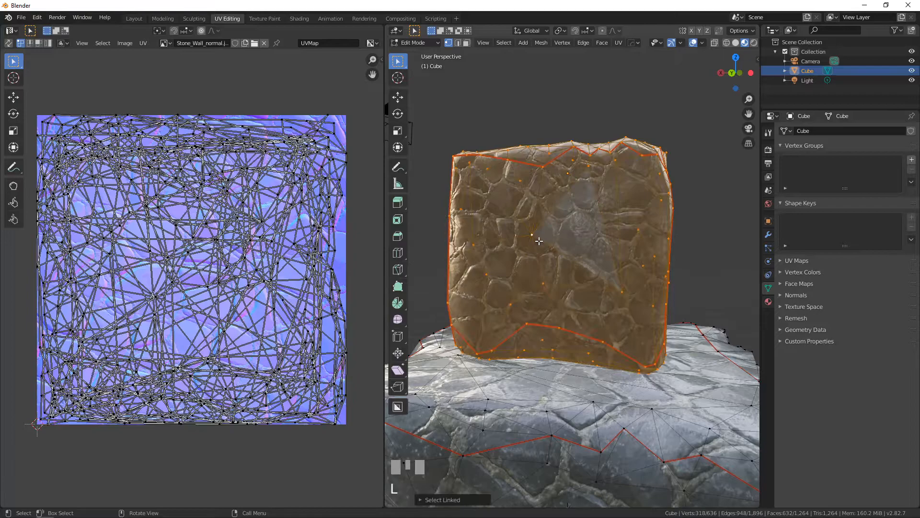
{"action": "scroll", "coordinate": [532, 242], "scroll_direction": "down", "scroll_amount": 3}
{"action": "middle_click_drag", "start_coordinate": [532, 242], "coordinate": [586, 267]}
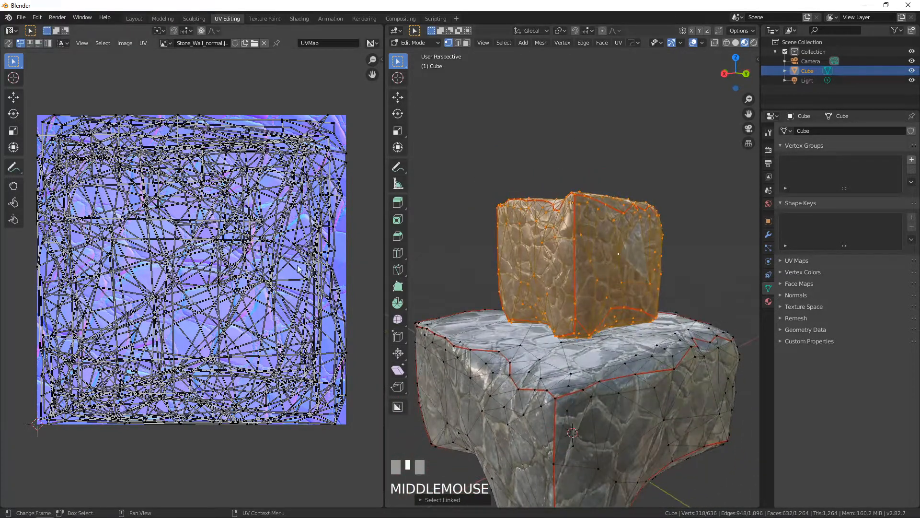
{"action": "key", "text": "a"}
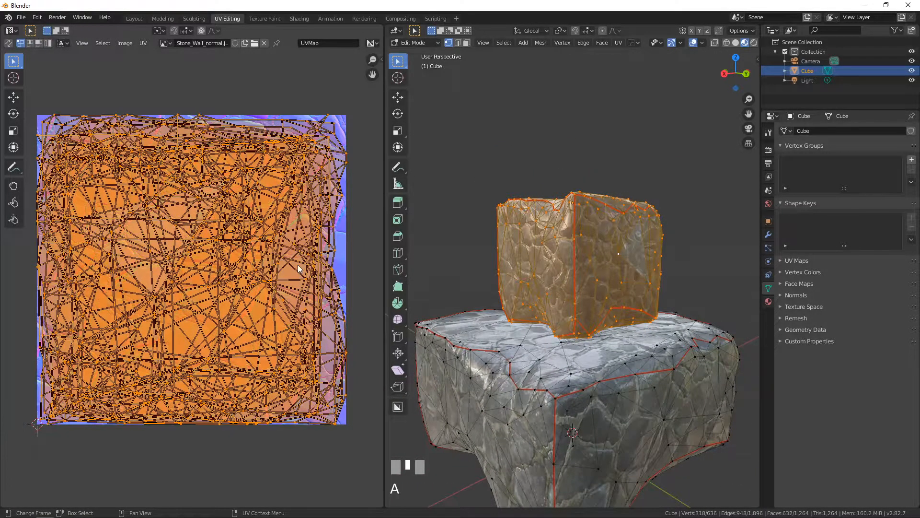
{"action": "key", "text": "s"}
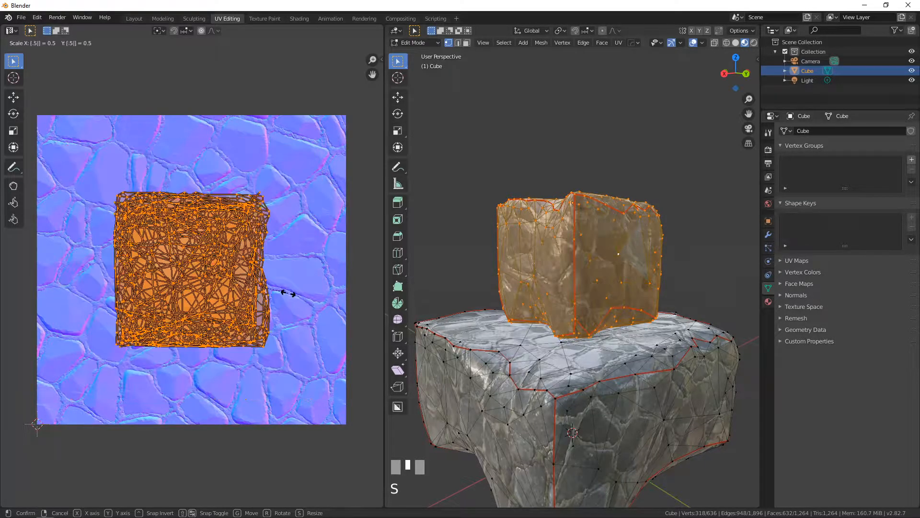
{"action": "left_click", "coordinate": [287, 294]}
Examine the stone texture size on the smaller block against the lower block from several sides, including in Object Mode.
{"action": "scroll", "coordinate": [555, 273], "scroll_direction": "up", "scroll_amount": 3}
{"action": "middle_click_drag", "start_coordinate": [556, 273], "coordinate": [612, 274]}
{"action": "scroll", "coordinate": [598, 369], "scroll_direction": "down", "scroll_amount": 4}
{"action": "middle_click_drag", "start_coordinate": [597, 376], "coordinate": [591, 329], "text": "shift"}
{"action": "scroll", "coordinate": [591, 329], "scroll_direction": "up", "scroll_amount": 1}
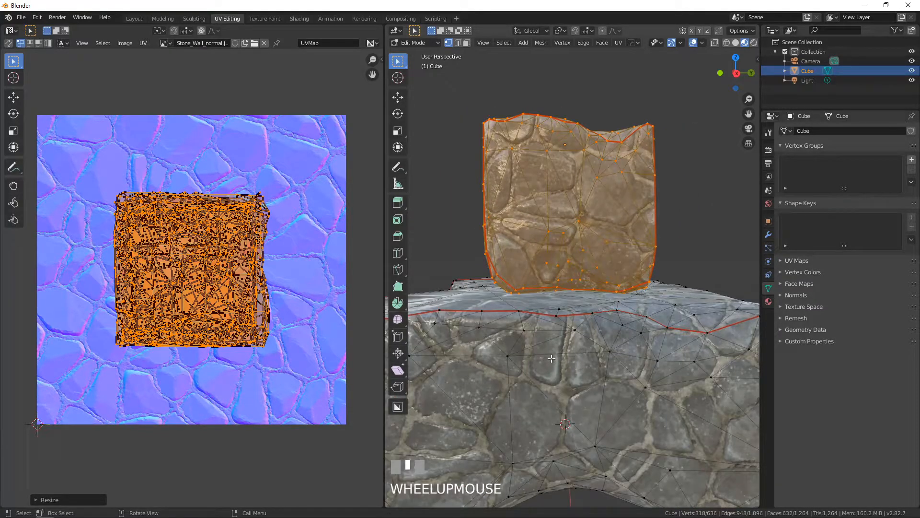
{"action": "middle_click_drag", "start_coordinate": [585, 256], "coordinate": [412, 259]}
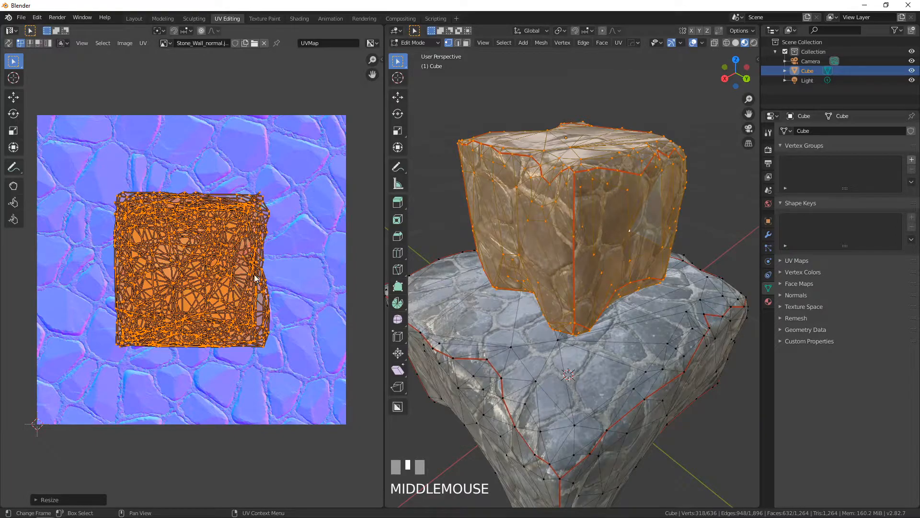
{"action": "key", "text": "KP_1"}
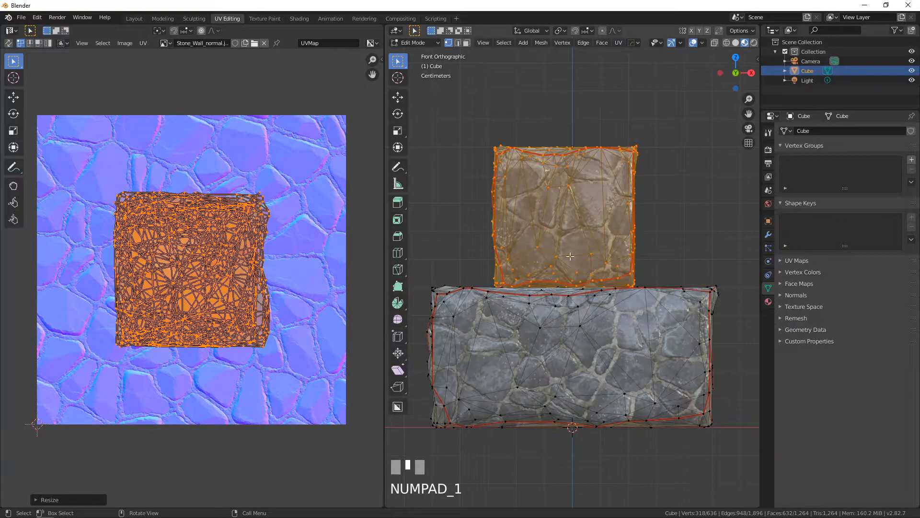
{"action": "middle_click_drag", "start_coordinate": [570, 257], "coordinate": [489, 329], "text": "shift"}
{"action": "scroll", "coordinate": [578, 295], "scroll_direction": "up", "scroll_amount": 1}
{"action": "key", "text": "Tab"}
{"action": "scroll", "coordinate": [529, 326], "scroll_direction": "down", "scroll_amount": 3}
{"action": "scroll", "coordinate": [546, 312], "scroll_direction": "up", "scroll_amount": 2}
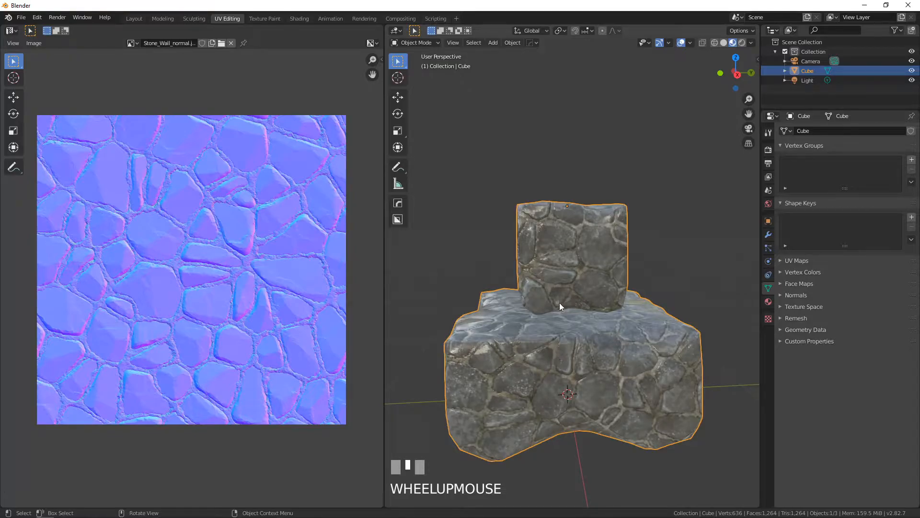
{"action": "middle_click_drag", "start_coordinate": [517, 397], "coordinate": [567, 378]}
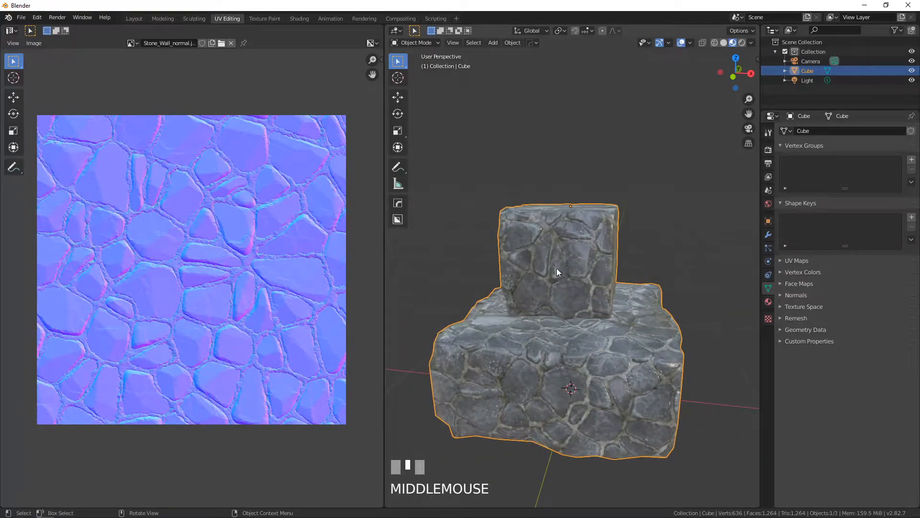
Select the whole smaller block in Edit Mode and rotate it about the global Z axis.
{"action": "key", "text": "Tab"}
{"action": "left_click", "coordinate": [605, 214]}
{"action": "key", "text": "l"}
{"action": "key", "text": "KP_1"}
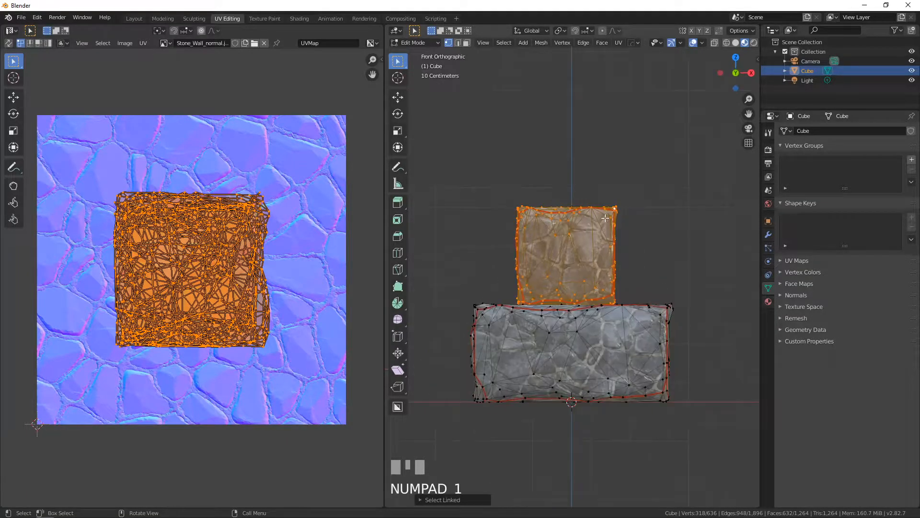
{"action": "key", "text": "r"}
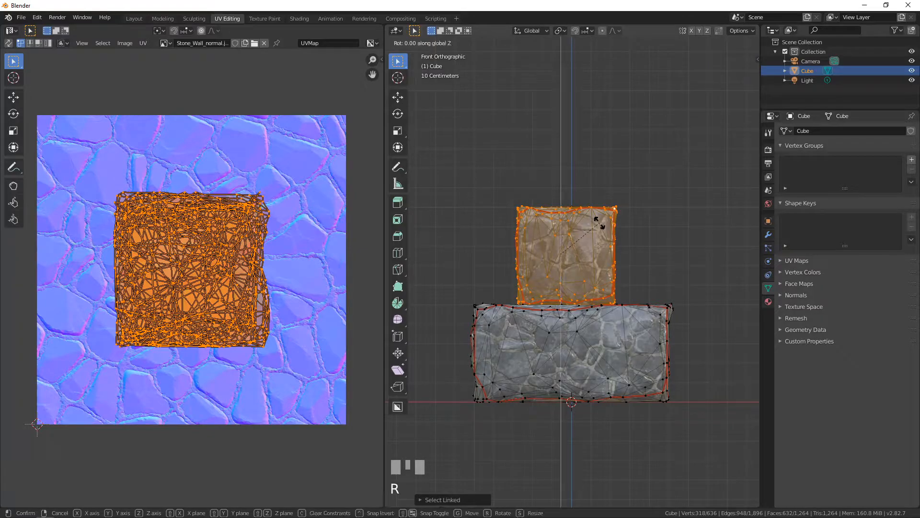
{"action": "left_click", "coordinate": [600, 223]}
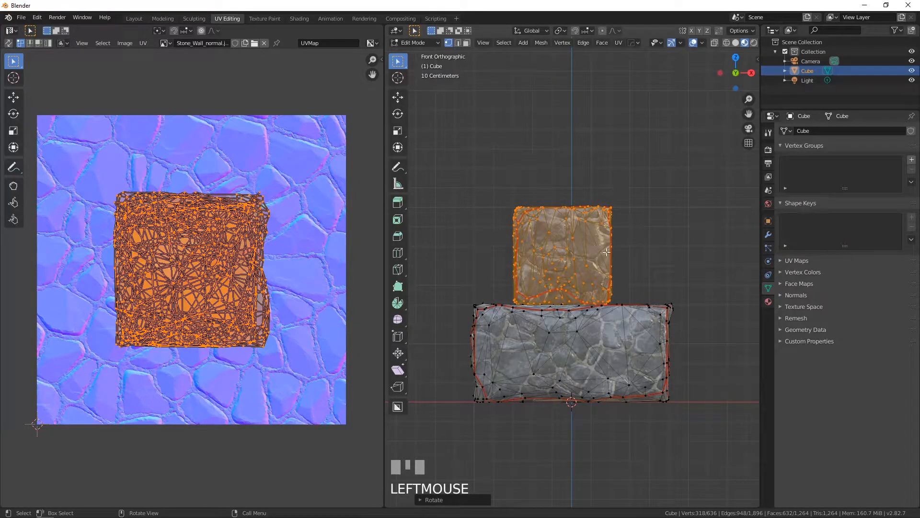
Duplicate the smaller block, move the copy 0.5 m up along Z and rotate it 90° about Z.
{"action": "key", "text": "shift+d"}
{"action": "key", "text": "Escape"}
{"action": "type", "text": "gz.2"}
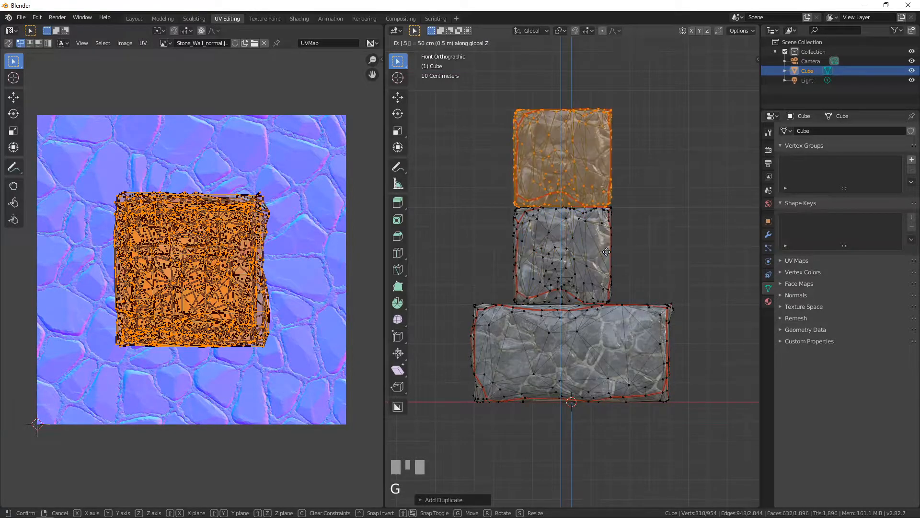
{"action": "left_click", "coordinate": [607, 252]}
{"action": "type", "text": "rz"}
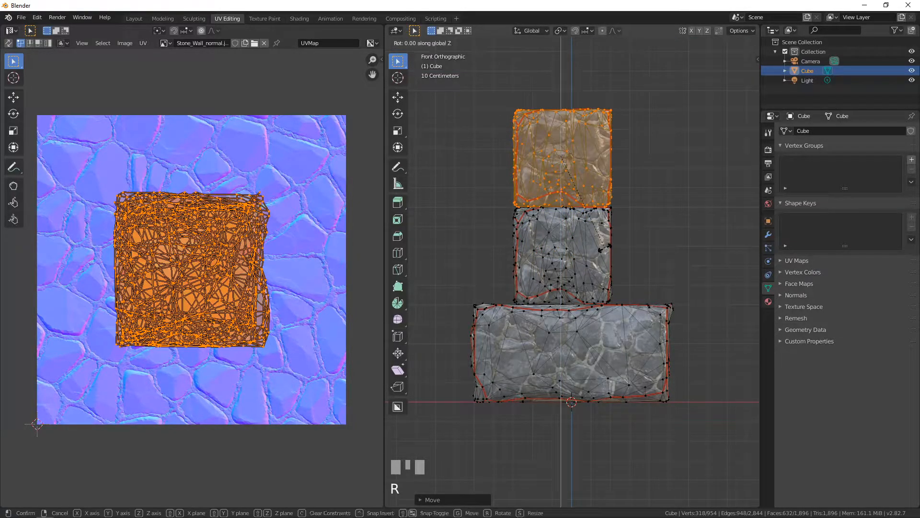
{"action": "type", "text": "90"}
{"action": "key", "text": "Return"}
Move the new top block about 0.033 m along X to line it up with the block below.
{"action": "middle_click_drag", "start_coordinate": [604, 246], "coordinate": [570, 227], "text": "shift"}
{"action": "scroll", "coordinate": [594, 240], "scroll_direction": "up", "scroll_amount": 3}
{"action": "key", "text": "g"}
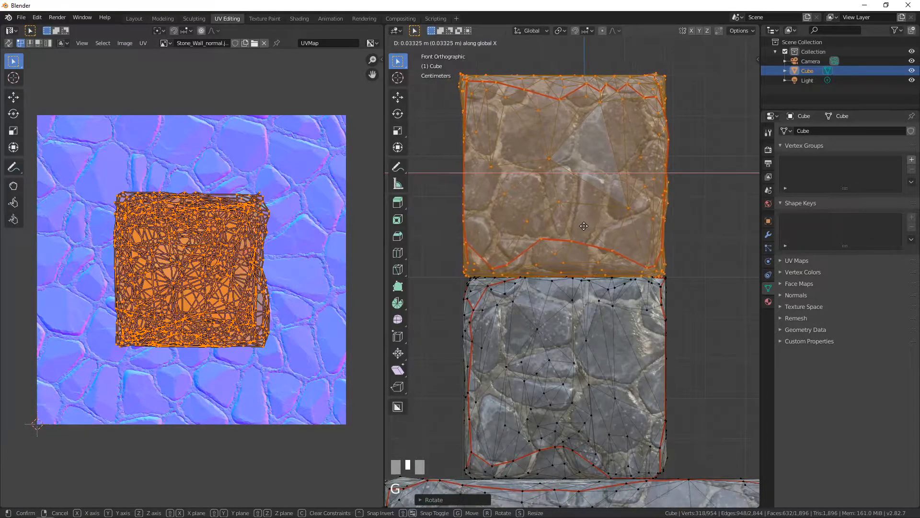
{"action": "left_click", "coordinate": [584, 228]}
Duplicate the top block, move the copy 0.5 m up along Z and rotate it about the vertical axis.
{"action": "scroll", "coordinate": [573, 232], "scroll_direction": "down", "scroll_amount": 2}
{"action": "middle_click_drag", "start_coordinate": [573, 232], "coordinate": [572, 277], "text": "shift"}
{"action": "key", "text": "shift+d"}
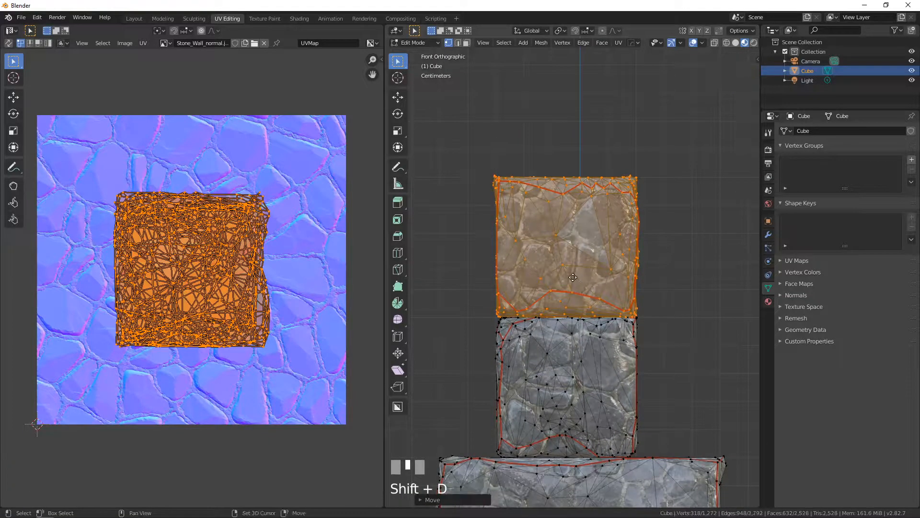
{"action": "key", "text": "Escape"}
{"action": "type", "text": "gz.5"}
{"action": "key", "text": "Return"}
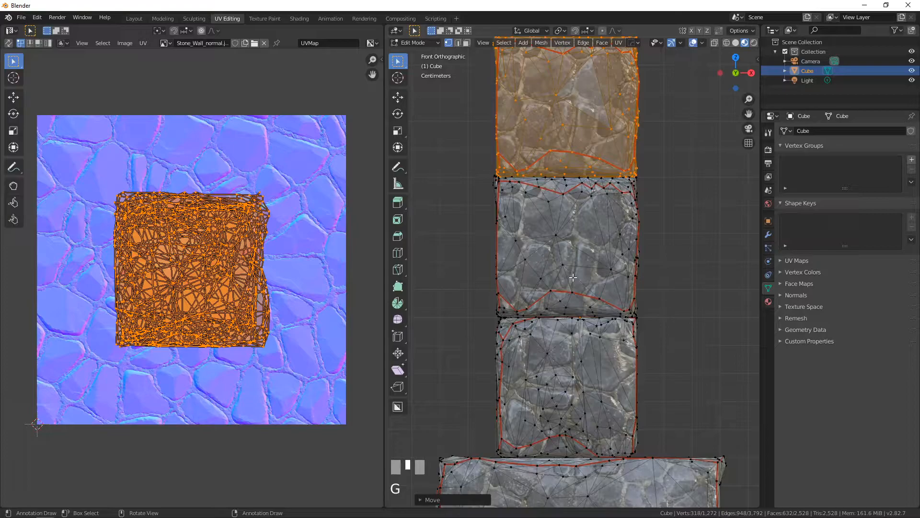
{"action": "key", "text": "r"}
{"action": "left_click", "coordinate": [580, 274]}
Add a fourth small block by duplicating the top one 0.5 m up along Z and rotating the copy 90° about Z.
{"action": "middle_click_drag", "start_coordinate": [579, 273], "coordinate": [572, 345], "text": "shift"}
{"action": "scroll", "coordinate": [553, 248], "scroll_direction": "down", "scroll_amount": 3}
{"action": "scroll", "coordinate": [553, 248], "scroll_direction": "up", "scroll_amount": 3}
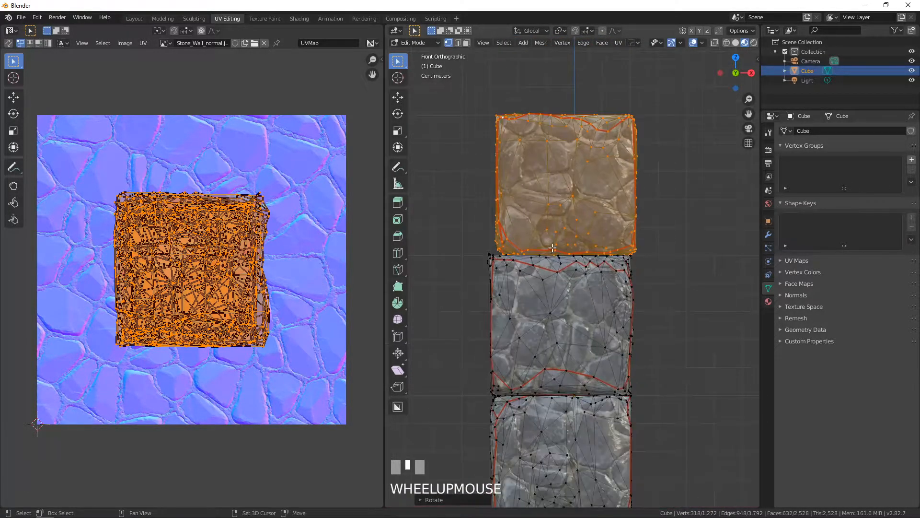
{"action": "middle_click_drag", "start_coordinate": [553, 248], "coordinate": [575, 290], "text": "shift"}
{"action": "key", "text": "shift+d"}
{"action": "key", "text": "Escape"}
{"action": "type", "text": "gz0.25"}
{"action": "key", "text": "Return"}
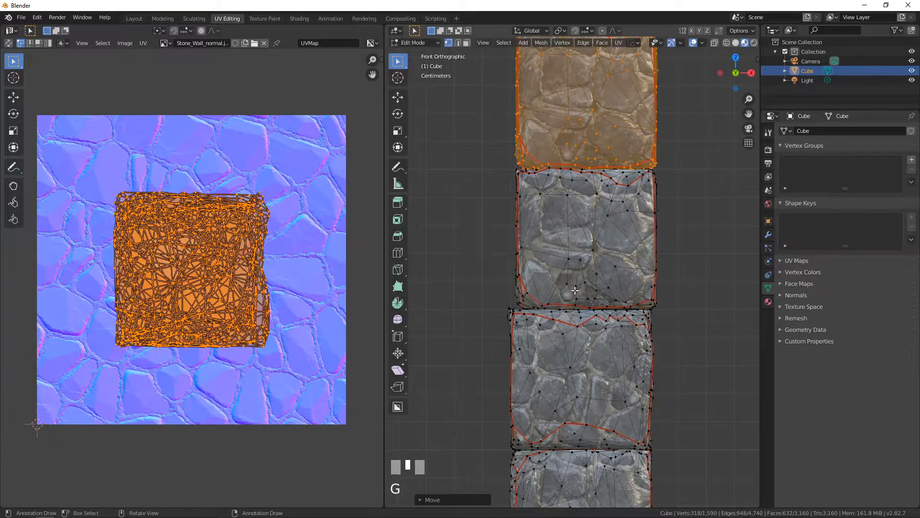
{"action": "type", "text": "rz90"}
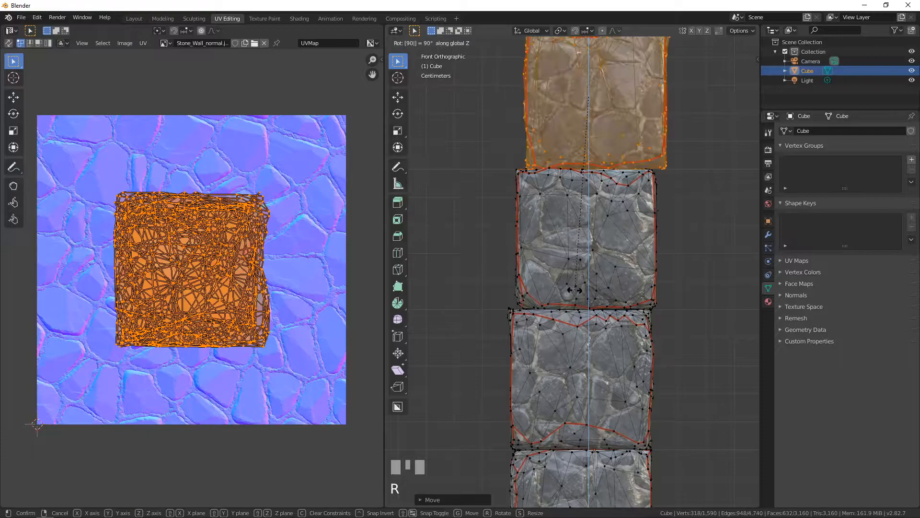
{"action": "left_click", "coordinate": [574, 290]}
Move the topmost block along X to line it up with the block beneath it in the front view.
{"action": "scroll", "coordinate": [580, 287], "scroll_direction": "down", "scroll_amount": 3}
{"action": "scroll", "coordinate": [590, 281], "scroll_direction": "up", "scroll_amount": 4}
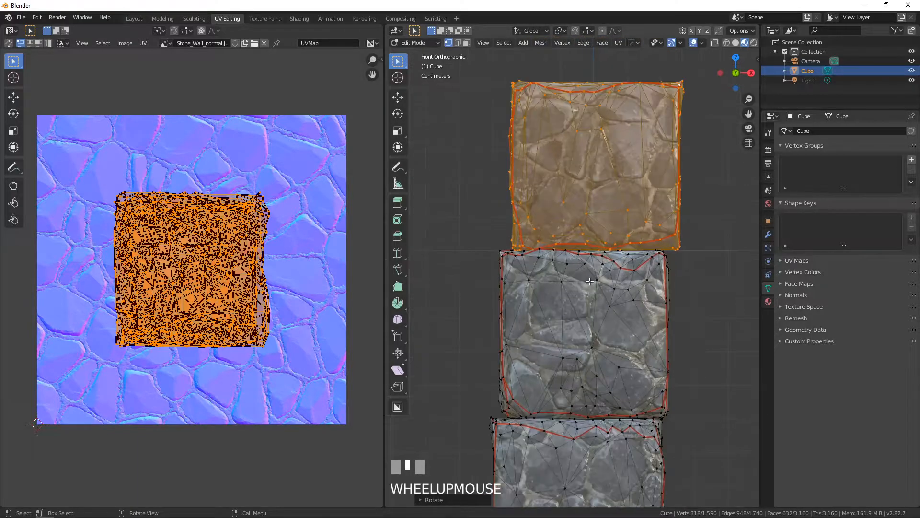
{"action": "key", "text": "g"}
{"action": "key", "text": "x"}
{"action": "left_click", "coordinate": [575, 269]}
Select the second small block from the top in the right orthographic view and move it along Y to align with its neighbours.
{"action": "scroll", "coordinate": [574, 268], "scroll_direction": "down", "scroll_amount": 4}
{"action": "middle_click_drag", "start_coordinate": [574, 268], "coordinate": [452, 302], "text": "shift"}
{"action": "key", "text": "Tab"}
{"action": "scroll", "coordinate": [574, 235], "scroll_direction": "down", "scroll_amount": 1}
{"action": "scroll", "coordinate": [549, 305], "scroll_direction": "up", "scroll_amount": 3}
{"action": "key", "text": "KP_3"}
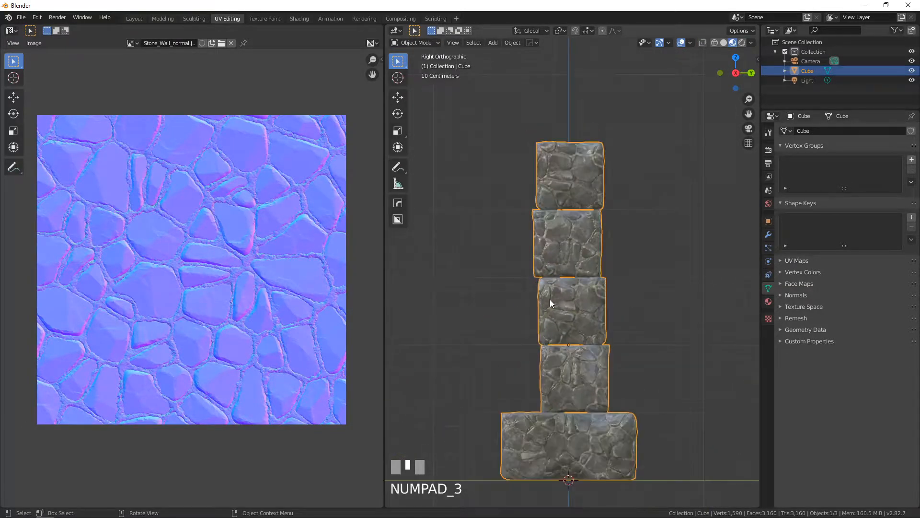
{"action": "scroll", "coordinate": [550, 299], "scroll_direction": "up", "scroll_amount": 3}
{"action": "key", "text": "Tab"}
{"action": "left_click", "coordinate": [608, 229]}
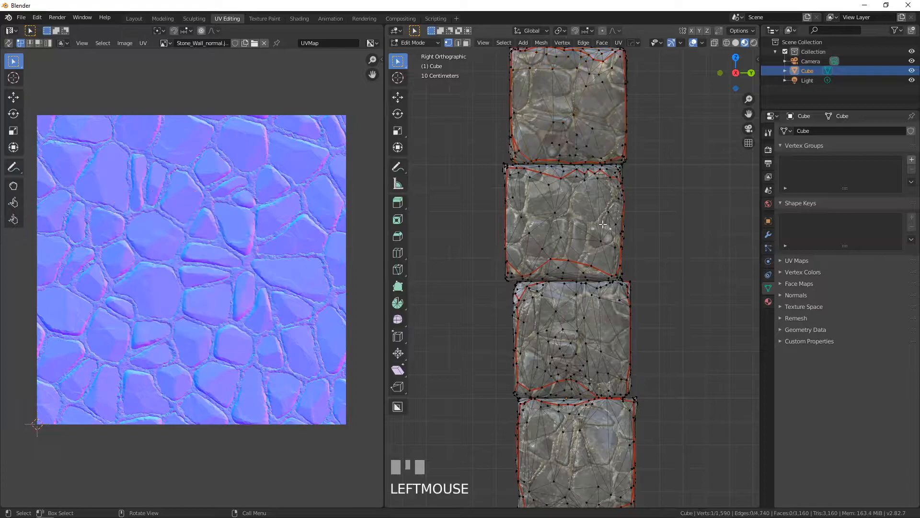
{"action": "key", "text": "l"}
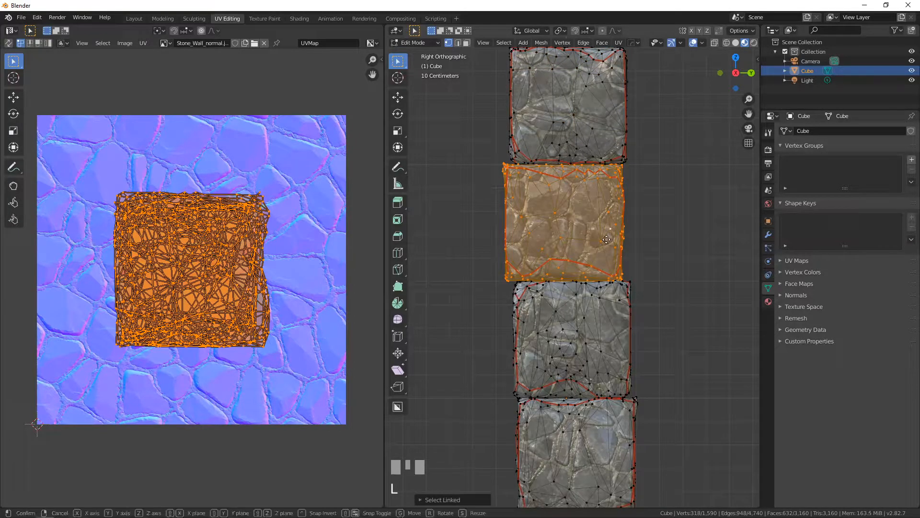
{"action": "key", "text": "g"}
{"action": "key", "text": "y"}
{"action": "left_click", "coordinate": [626, 155]}
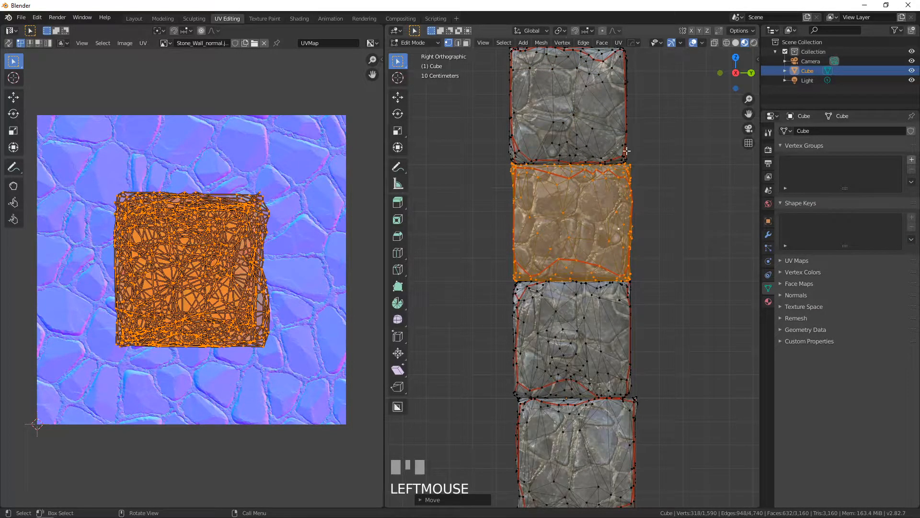
Leave Edit Mode and examine the stacked stone pillar in perspective, top and front views.
{"action": "scroll", "coordinate": [627, 151], "scroll_direction": "down", "scroll_amount": 4}
{"action": "middle_click_drag", "start_coordinate": [595, 201], "coordinate": [572, 233], "text": "shift"}
{"action": "key", "text": "Tab"}
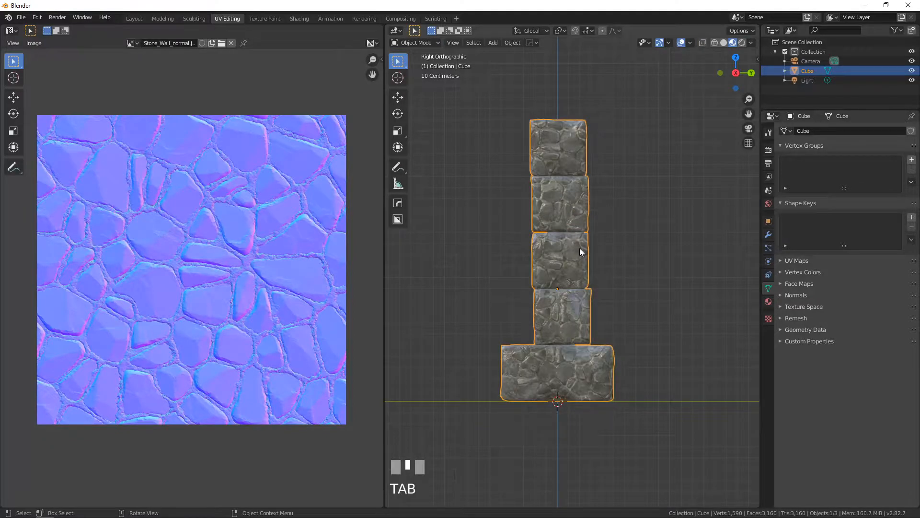
{"action": "scroll", "coordinate": [577, 268], "scroll_direction": "down", "scroll_amount": 3}
{"action": "middle_click_drag", "start_coordinate": [520, 290], "coordinate": [578, 327]}
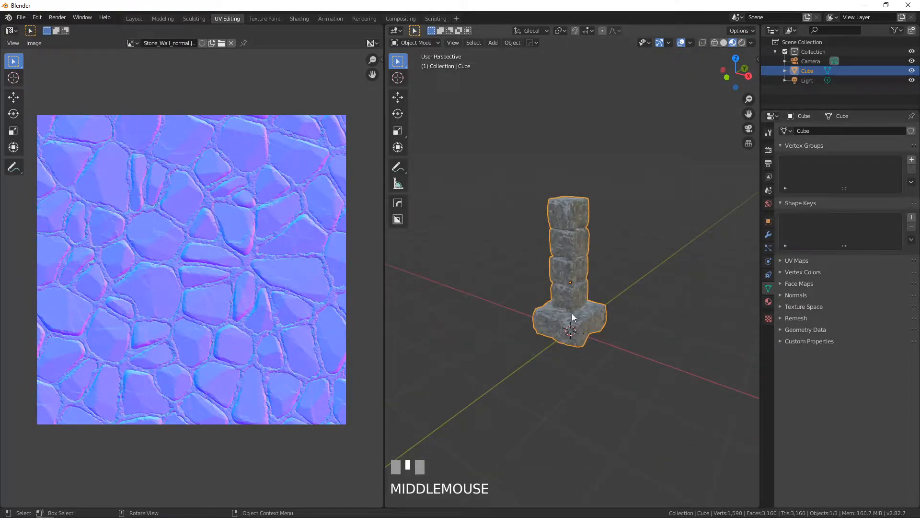
{"action": "scroll", "coordinate": [606, 238], "scroll_direction": "up", "scroll_amount": 4}
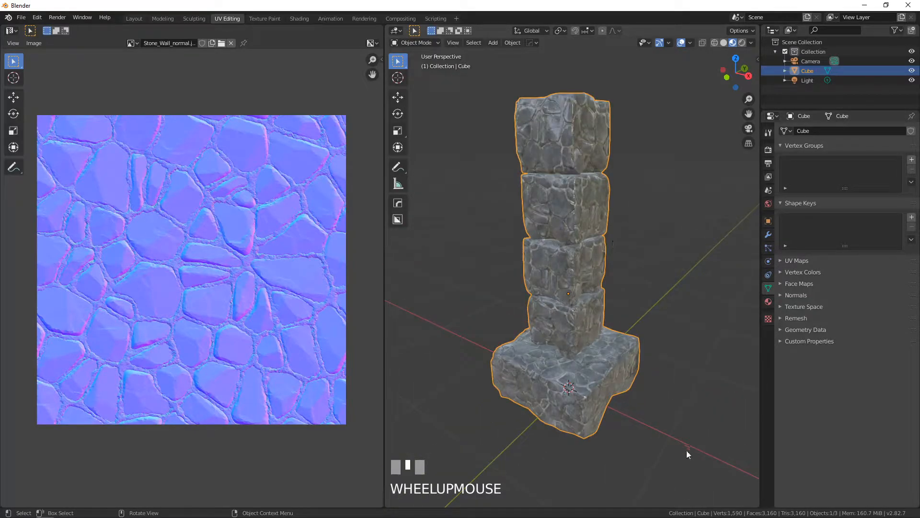
{"action": "scroll", "coordinate": [557, 284], "scroll_direction": "down", "scroll_amount": 3}
{"action": "middle_click_drag", "start_coordinate": [557, 283], "coordinate": [613, 298]}
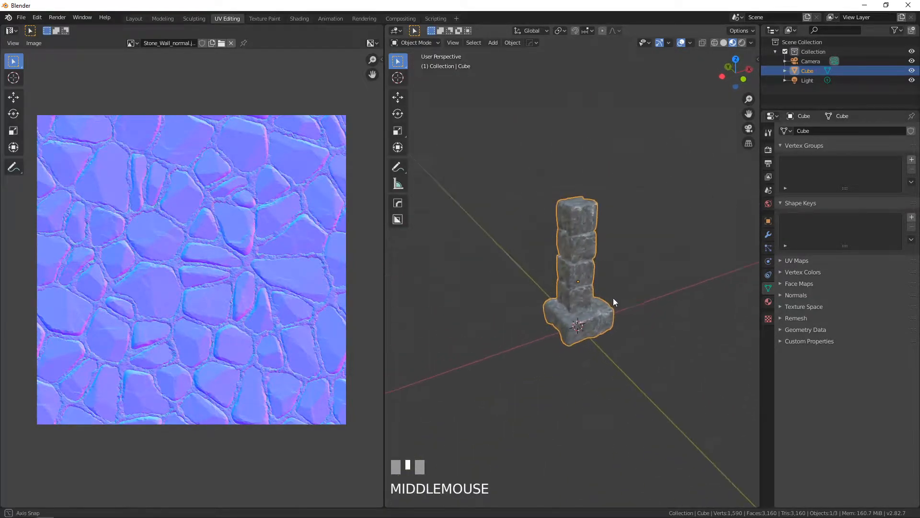
{"action": "scroll", "coordinate": [605, 298], "scroll_direction": "up", "scroll_amount": 5}
{"action": "key", "text": "KP_7"}
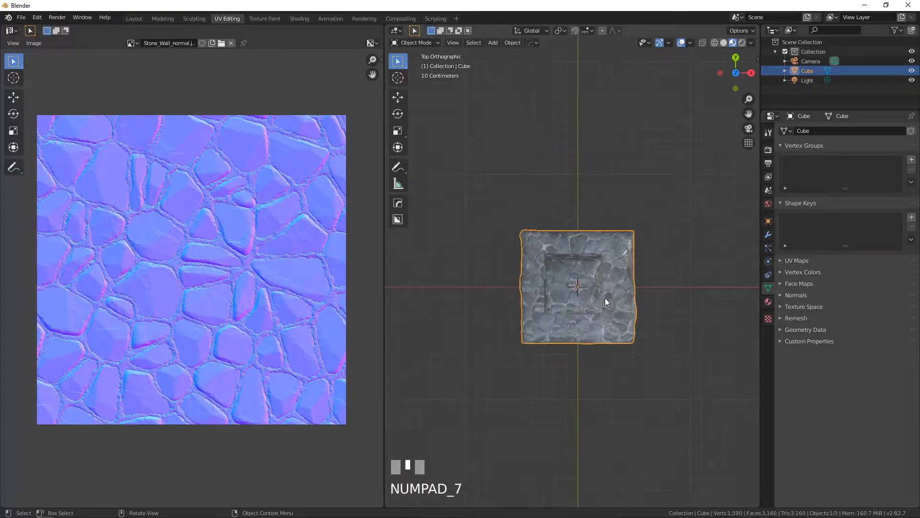
{"action": "key", "text": "KP_1"}
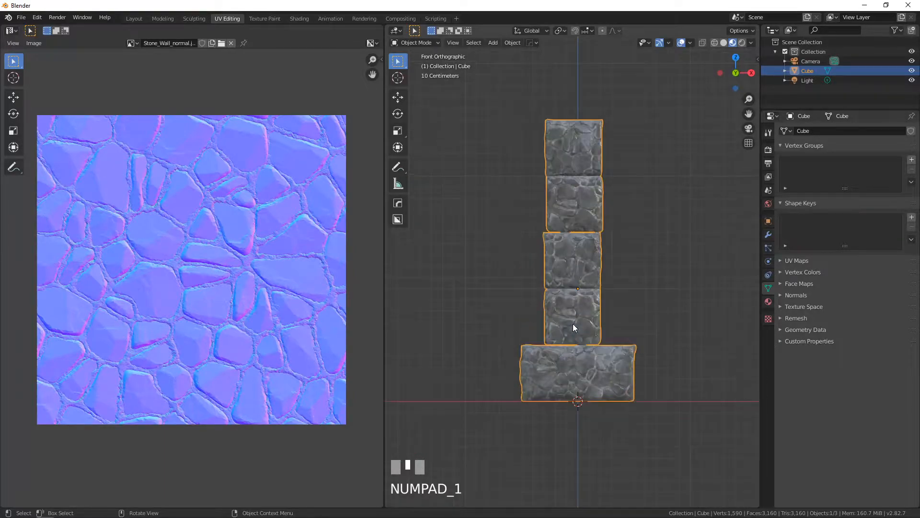
In Edit Mode, duplicate the large base block and move the copy 2.5 m up along Z to cap the pillar.
{"action": "key", "text": "Tab"}
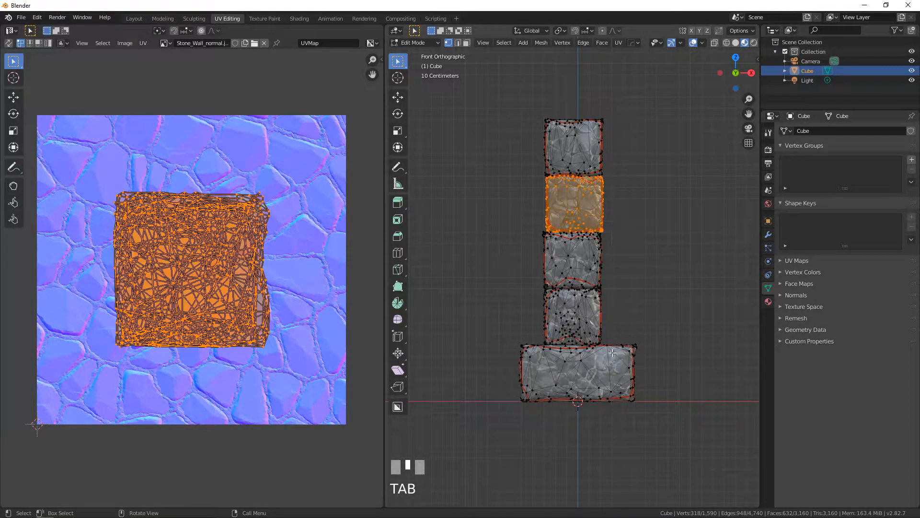
{"action": "left_click", "coordinate": [613, 353]}
{"action": "key", "text": "l"}
{"action": "key", "text": "shift+d"}
{"action": "key", "text": "Escape"}
{"action": "key", "text": "g"}
{"action": "key", "text": "z"}
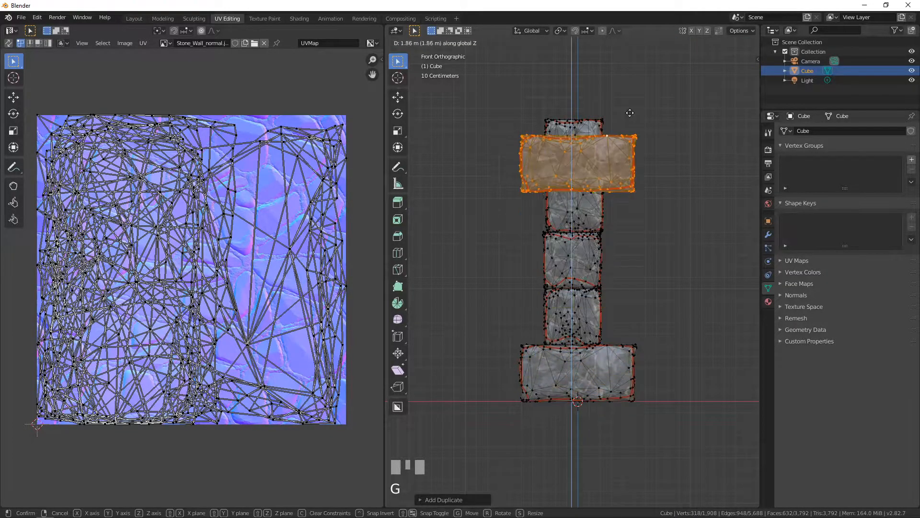
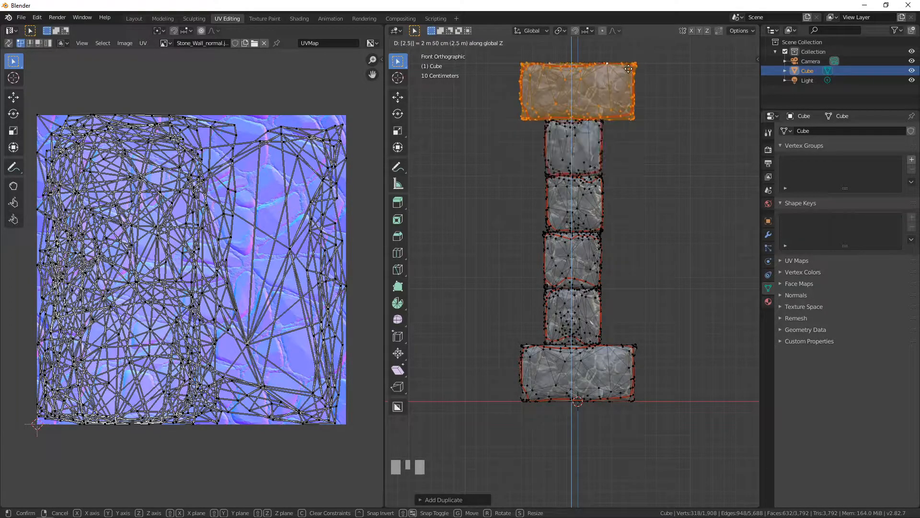
{"action": "left_click", "coordinate": [628, 68]}
Rotate the top block, and move it about 0.09 m along X to line it up over the column.
{"action": "key", "text": "r"}
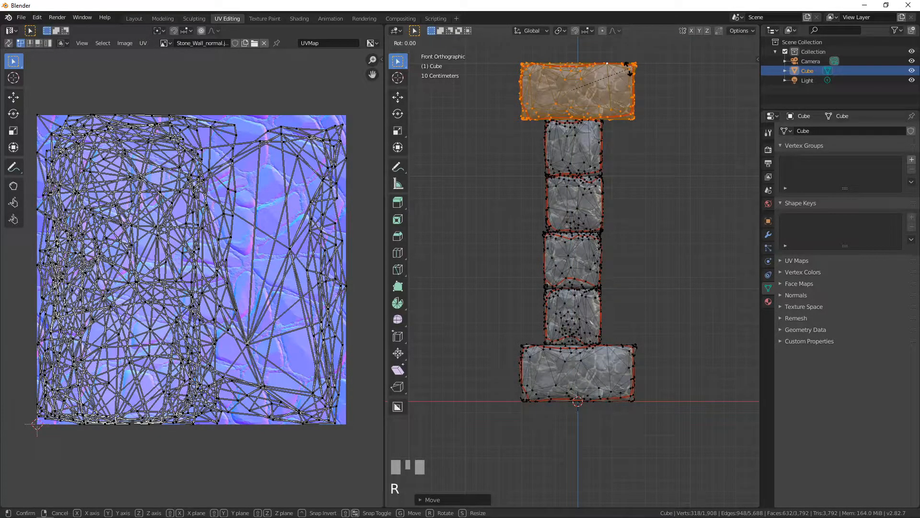
{"action": "left_click", "coordinate": [626, 73]}
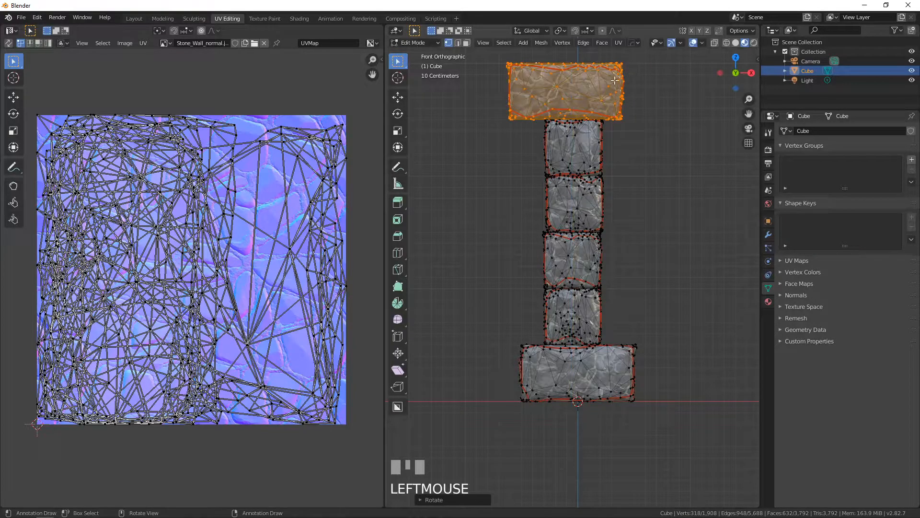
{"action": "key", "text": "g"}
{"action": "key", "text": "x"}
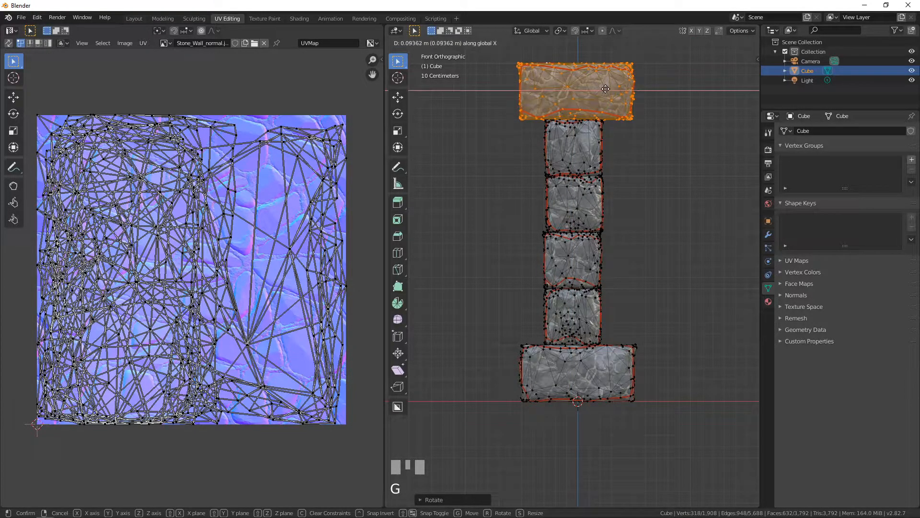
{"action": "left_click", "coordinate": [605, 89]}
In the right orthographic view, move the top block along Y to centre it over the column.
{"action": "key", "text": "KP_3"}
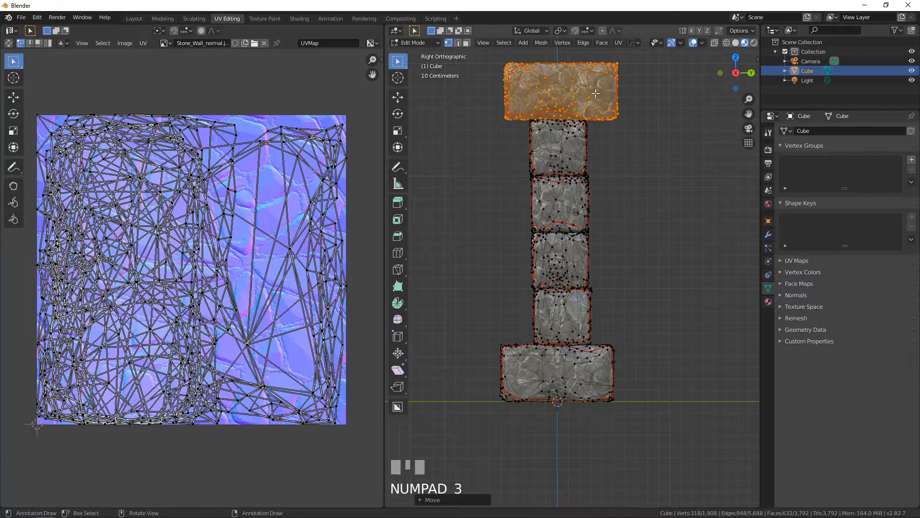
{"action": "key", "text": "g"}
{"action": "key", "text": "y"}
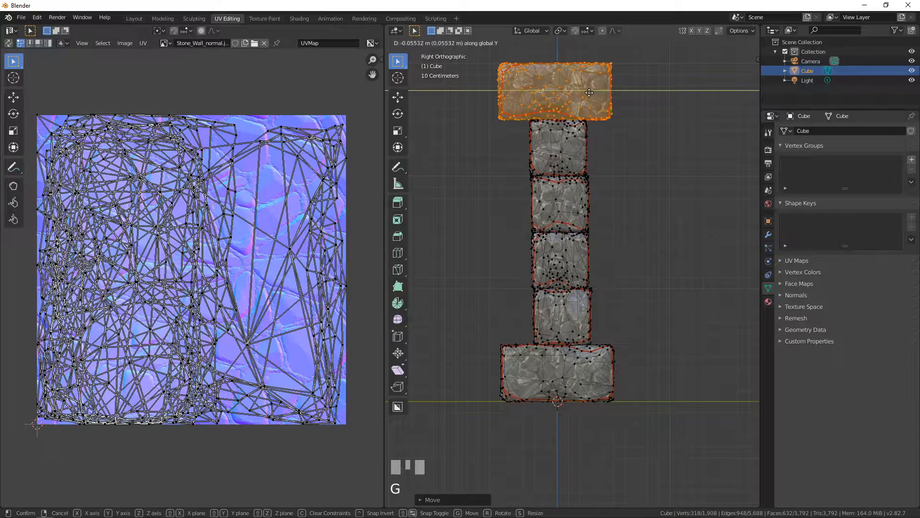
{"action": "left_click", "coordinate": [590, 93]}
Rotate the top block again in the front view and reposition it so it rests centred on the column.
{"action": "key", "text": "KP_1"}
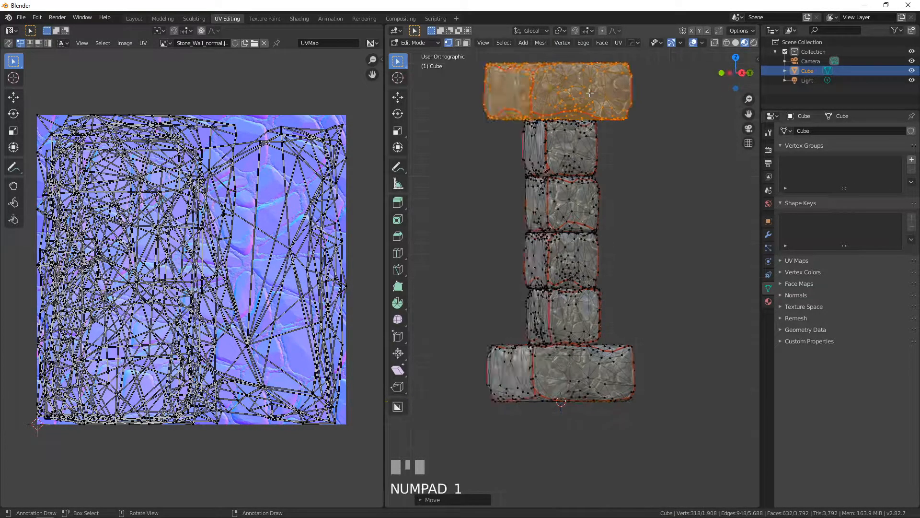
{"action": "middle_click_drag", "start_coordinate": [594, 108], "coordinate": [600, 160], "text": "shift"}
{"action": "scroll", "coordinate": [576, 63], "scroll_direction": "up", "scroll_amount": 3}
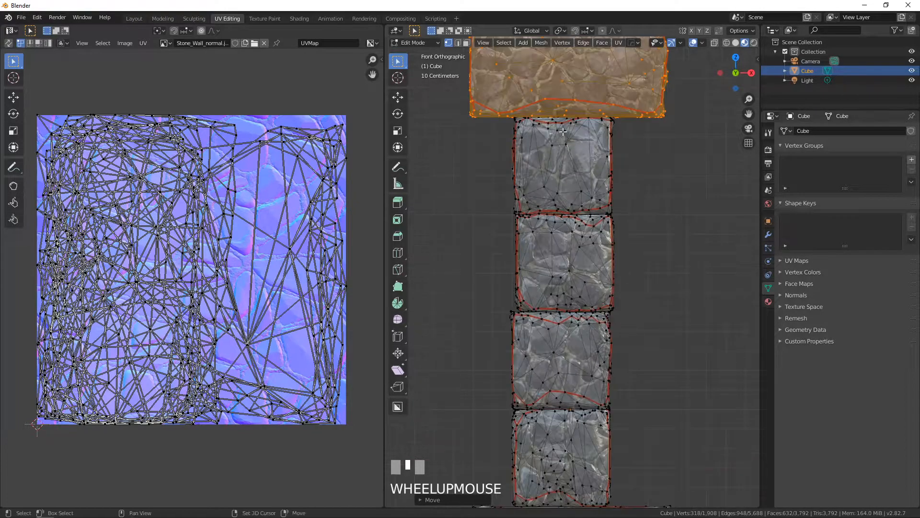
{"action": "middle_click_drag", "start_coordinate": [573, 57], "coordinate": [582, 100], "text": "shift"}
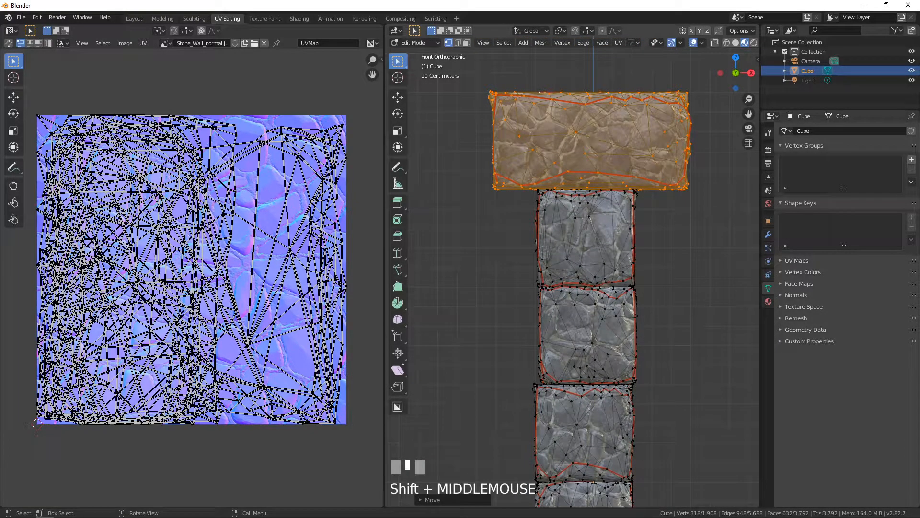
{"action": "key", "text": "r"}
{"action": "left_click", "coordinate": [589, 142]}
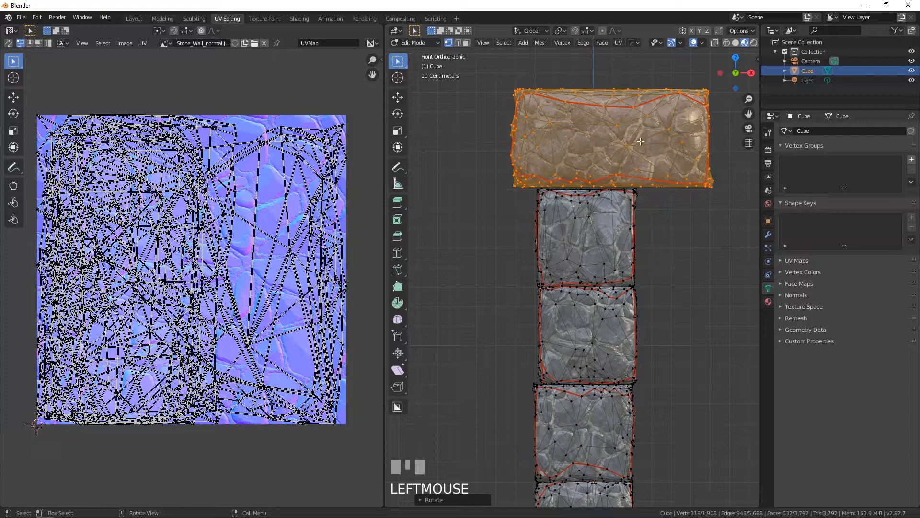
{"action": "key", "text": "g"}
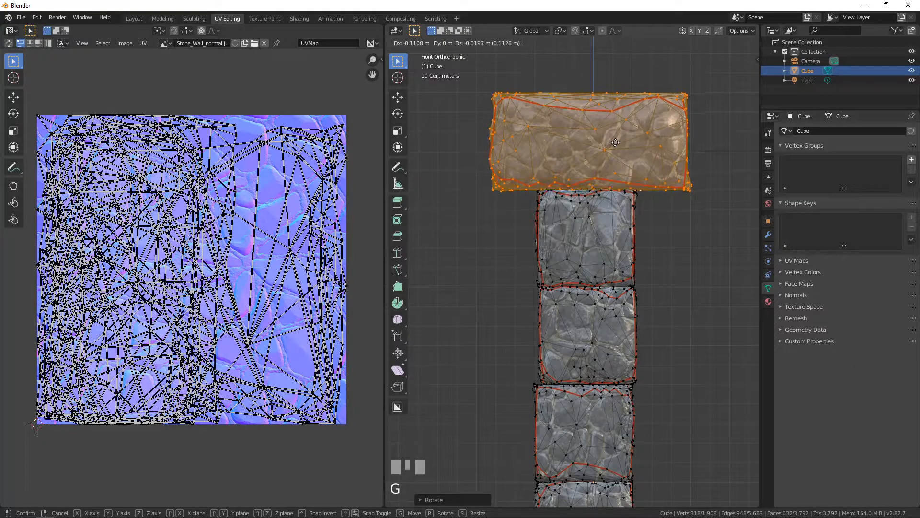
{"action": "left_click", "coordinate": [615, 143]}
Inspect the top block from the side and in perspective, and rotate it once more to vary its visible faces.
{"action": "key", "text": "KP_3"}
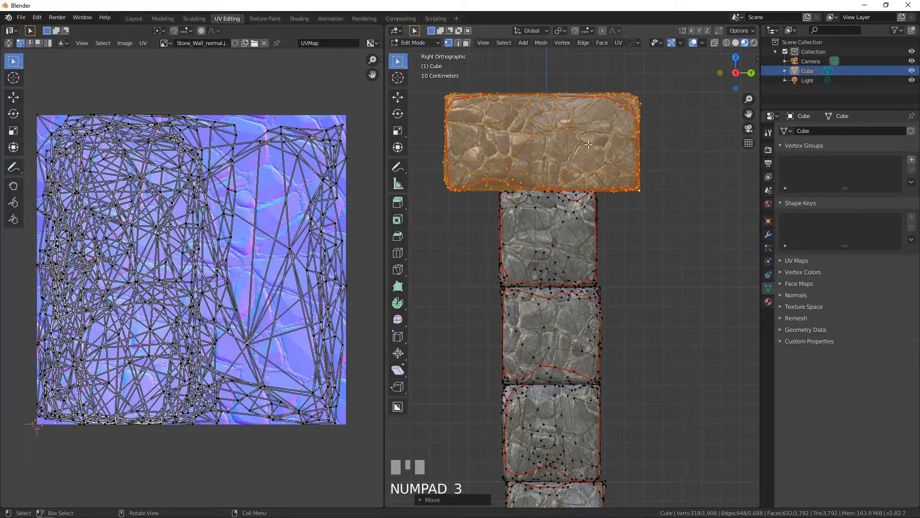
{"action": "scroll", "coordinate": [565, 161], "scroll_direction": "down", "scroll_amount": 4}
{"action": "key", "text": "Tab"}
{"action": "scroll", "coordinate": [522, 238], "scroll_direction": "up", "scroll_amount": 4}
{"action": "middle_click_drag", "start_coordinate": [522, 238], "coordinate": [729, 221], "text": "shift"}
{"action": "middle_click_drag", "start_coordinate": [715, 189], "coordinate": [530, 211]}
{"action": "key", "text": "Tab"}
{"action": "key", "text": "r"}
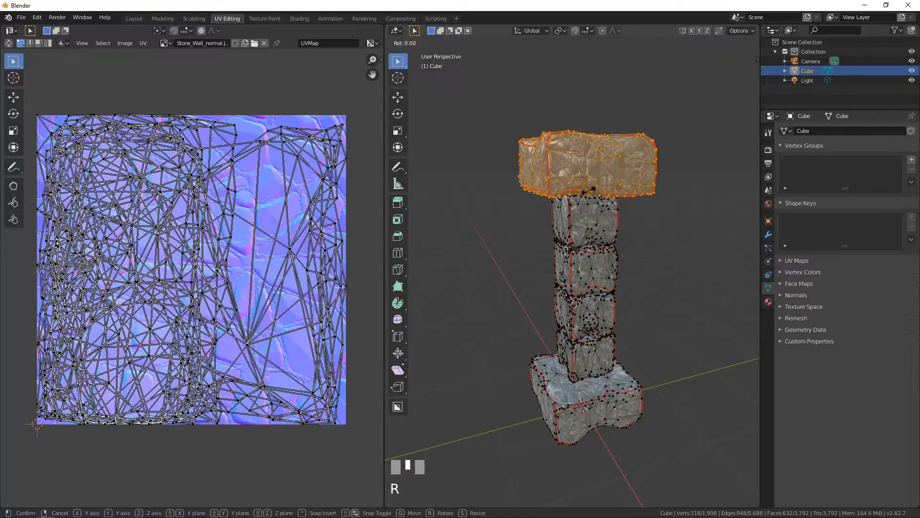
{"action": "left_click", "coordinate": [588, 191]}
Return to Object Mode and examine the capped pillar from the front and top views.
{"action": "key", "text": "Tab"}
{"action": "middle_click_drag", "start_coordinate": [588, 192], "coordinate": [588, 172]}
{"action": "key", "text": "KP_1"}
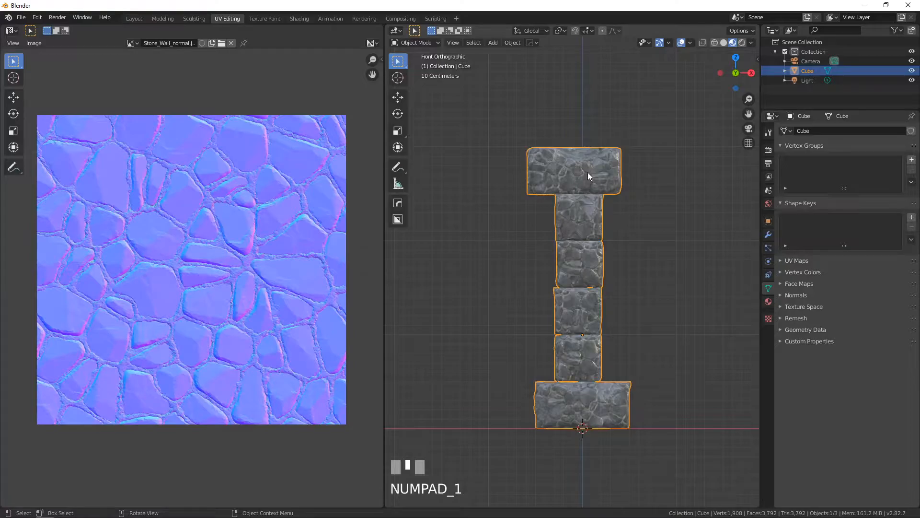
{"action": "key", "text": "KP_7"}
{"action": "scroll", "coordinate": [564, 206], "scroll_direction": "down", "scroll_amount": 4}
{"action": "scroll", "coordinate": [565, 247], "scroll_direction": "up", "scroll_amount": 3}
{"action": "scroll", "coordinate": [579, 259], "scroll_direction": "down", "scroll_amount": 4}
{"action": "scroll", "coordinate": [579, 260], "scroll_direction": "up", "scroll_amount": 4}
{"action": "key", "text": "KP_1"}
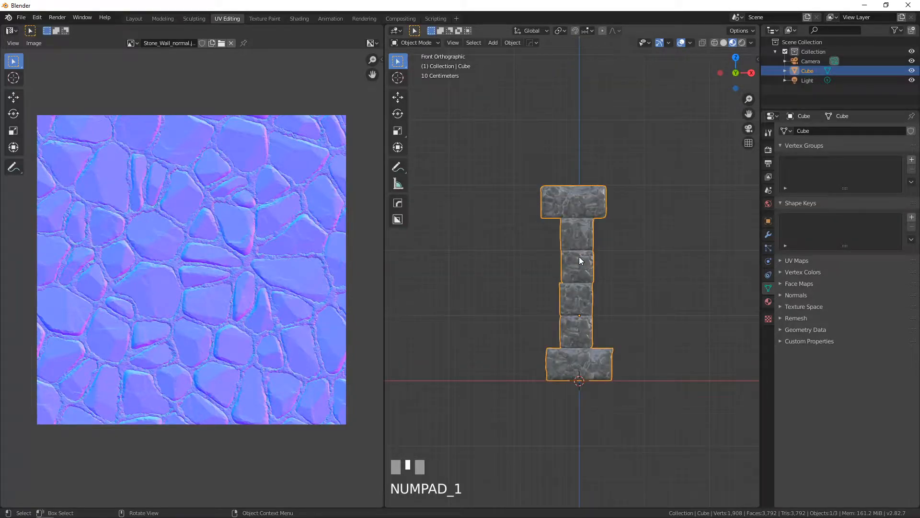
Add a cube as a size reference and raise it 1 m along Z.
{"action": "key", "text": "shift+a"}
{"action": "mouse_move", "coordinate": [539, 305]}
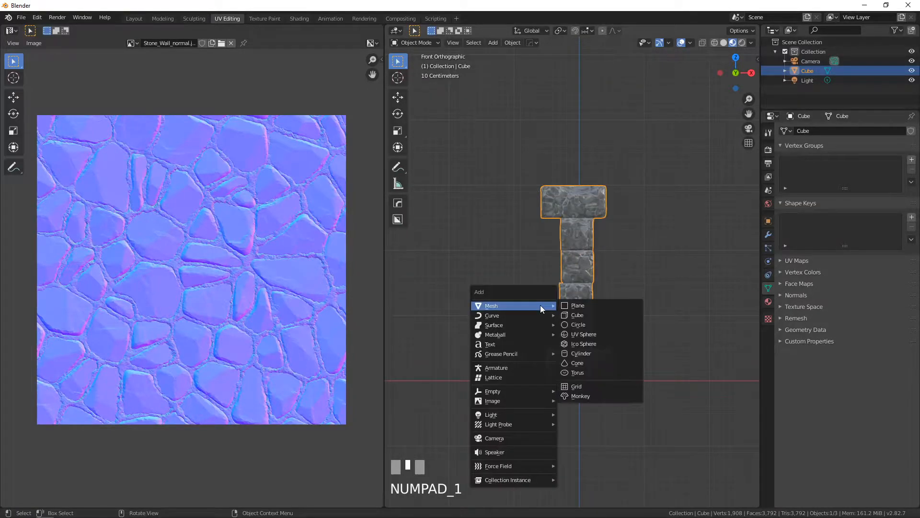
{"action": "left_click", "coordinate": [577, 315]}
{"action": "key", "text": "g"}
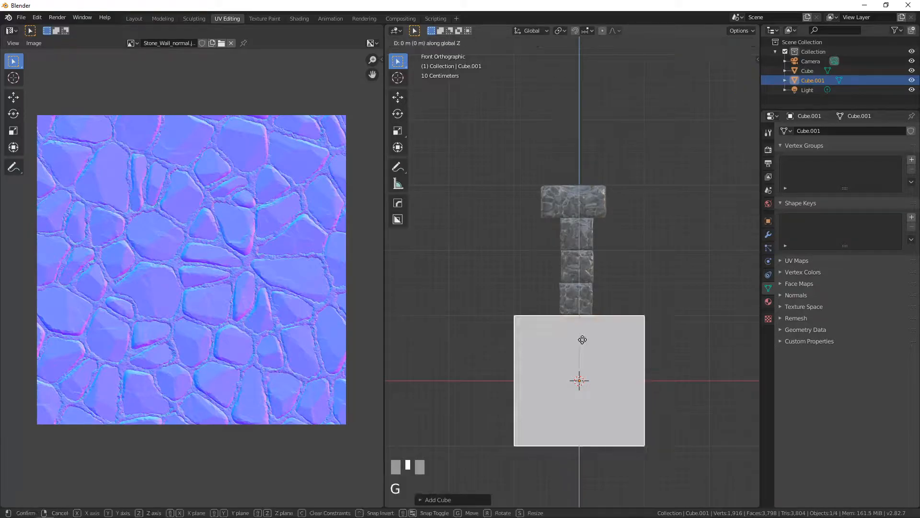
{"action": "key", "text": "z"}
{"action": "key", "text": "1"}
{"action": "left_click", "coordinate": [582, 339]}
Examine the pillar's height and proportions against the reference cube in perspective.
{"action": "middle_click_drag", "start_coordinate": [631, 329], "coordinate": [509, 321]}
{"action": "scroll", "coordinate": [464, 303], "scroll_direction": "up", "scroll_amount": 2}
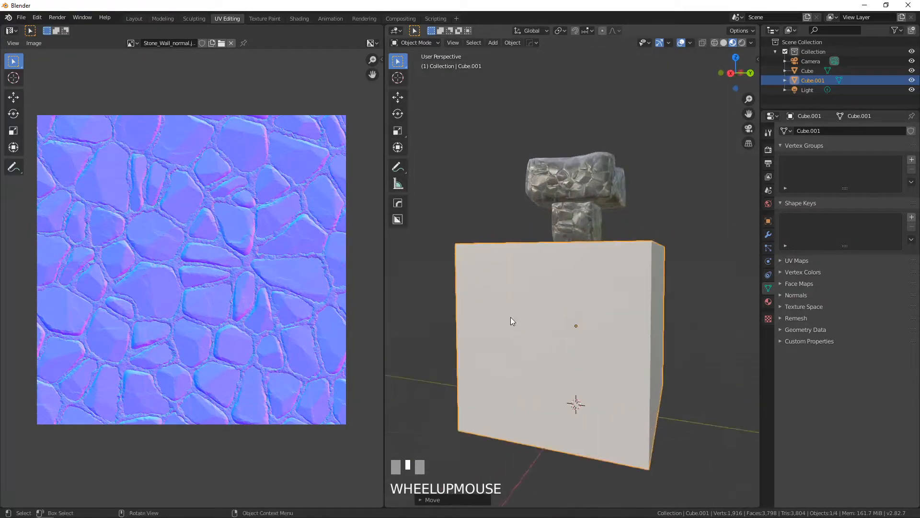
{"action": "middle_click_drag", "start_coordinate": [479, 351], "coordinate": [572, 295], "text": "shift"}
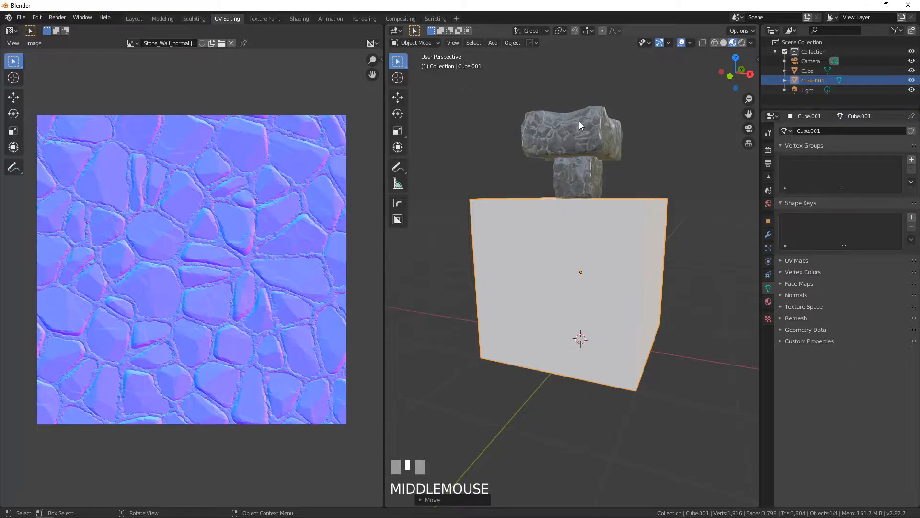
{"action": "scroll", "coordinate": [577, 185], "scroll_direction": "up", "scroll_amount": 3}
{"action": "middle_click_drag", "start_coordinate": [573, 189], "coordinate": [540, 404], "text": "shift"}
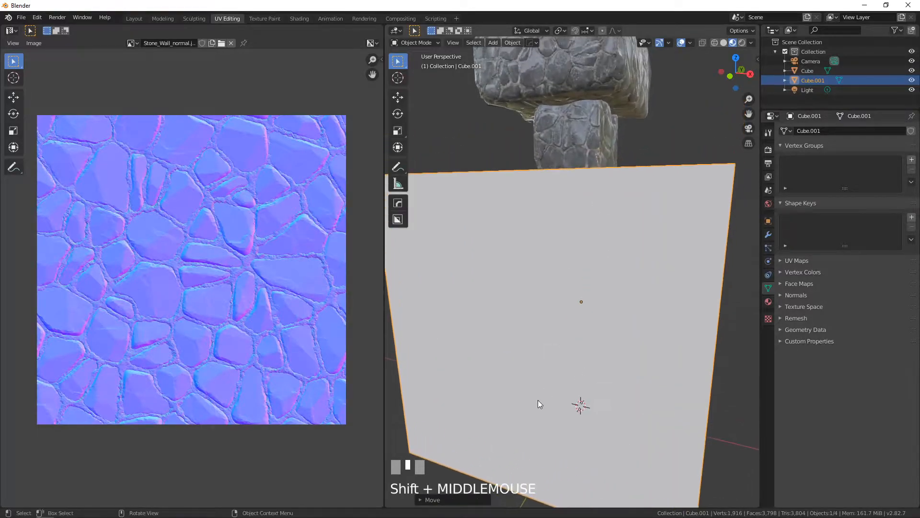
{"action": "middle_click_drag", "start_coordinate": [553, 72], "coordinate": [580, 144], "text": "shift"}
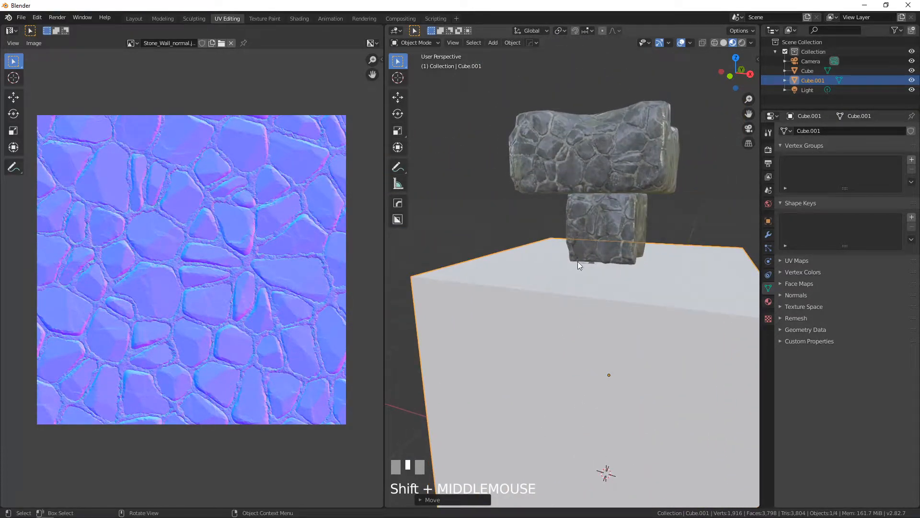
{"action": "scroll", "coordinate": [554, 237], "scroll_direction": "down", "scroll_amount": 3}
{"action": "middle_click_drag", "start_coordinate": [526, 286], "coordinate": [524, 312]}
{"action": "scroll", "coordinate": [582, 261], "scroll_direction": "up", "scroll_amount": 2}
{"action": "scroll", "coordinate": [551, 206], "scroll_direction": "up", "scroll_amount": 3}
{"action": "scroll", "coordinate": [545, 266], "scroll_direction": "down", "scroll_amount": 3}
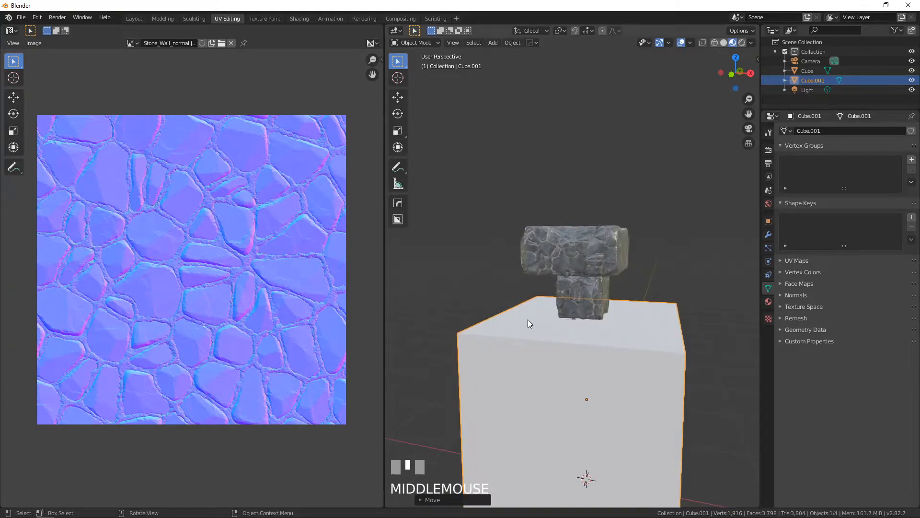
Delete the reference cube and return to a front view of the whole pillar.
{"action": "key", "text": "x"}
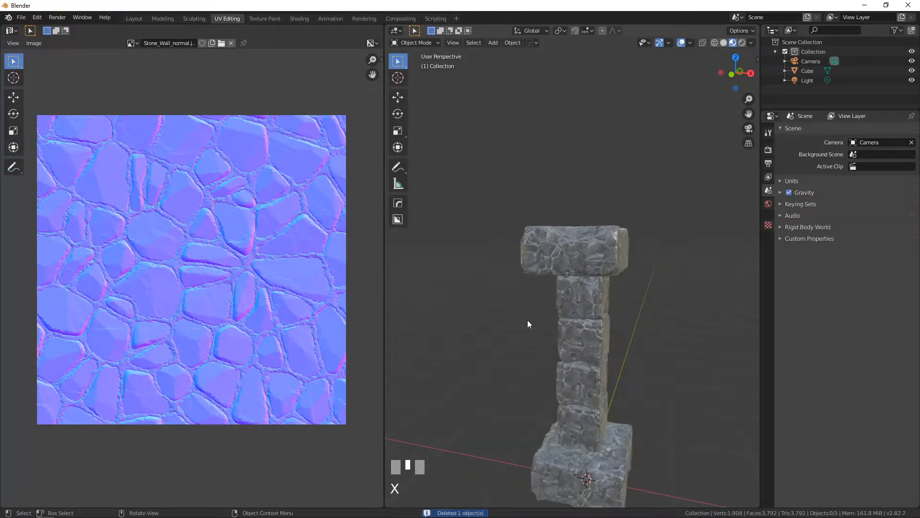
{"action": "key", "text": "KP_1"}
{"action": "middle_click_drag", "start_coordinate": [574, 400], "coordinate": [559, 326], "text": "shift"}
{"action": "scroll", "coordinate": [559, 326], "scroll_direction": "down", "scroll_amount": 1}
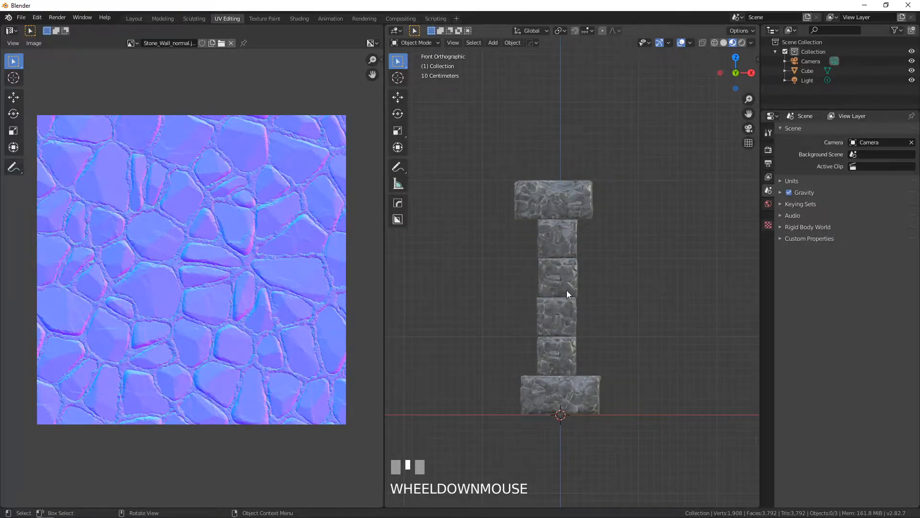
Duplicate the finished pillar in top view and move the copy 2 m along X.
{"action": "left_click", "coordinate": [549, 275]}
{"action": "key", "text": "KP_7"}
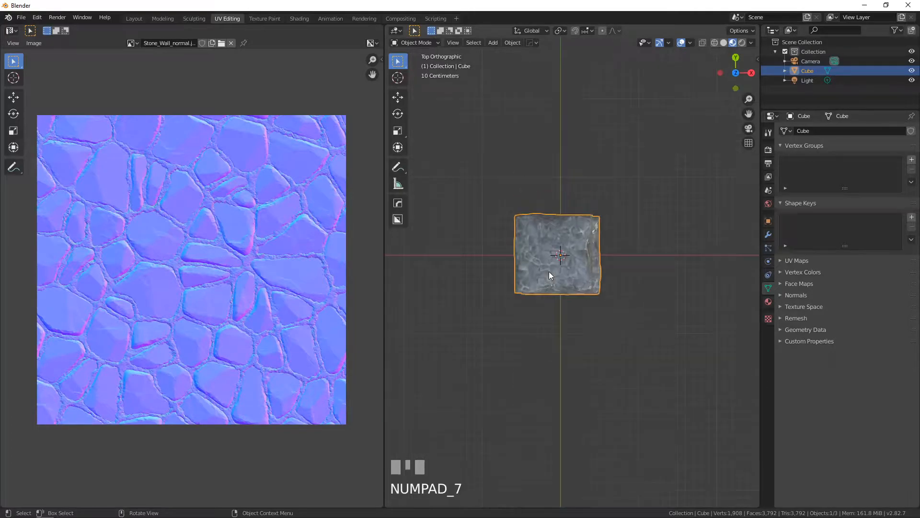
{"action": "scroll", "coordinate": [548, 272], "scroll_direction": "down", "scroll_amount": 3}
{"action": "middle_click_drag", "start_coordinate": [551, 270], "coordinate": [471, 300], "text": "shift"}
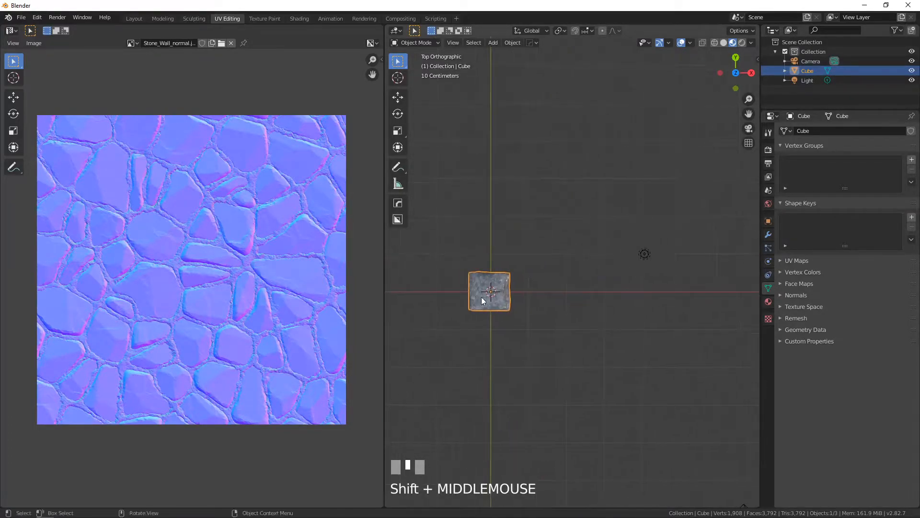
{"action": "key", "text": "shift+d"}
{"action": "key", "text": "Escape"}
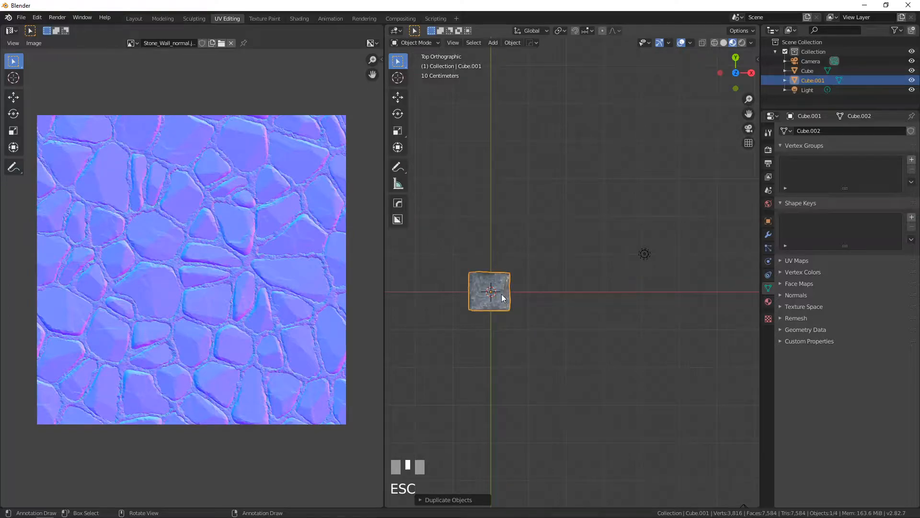
{"action": "key", "text": "g"}
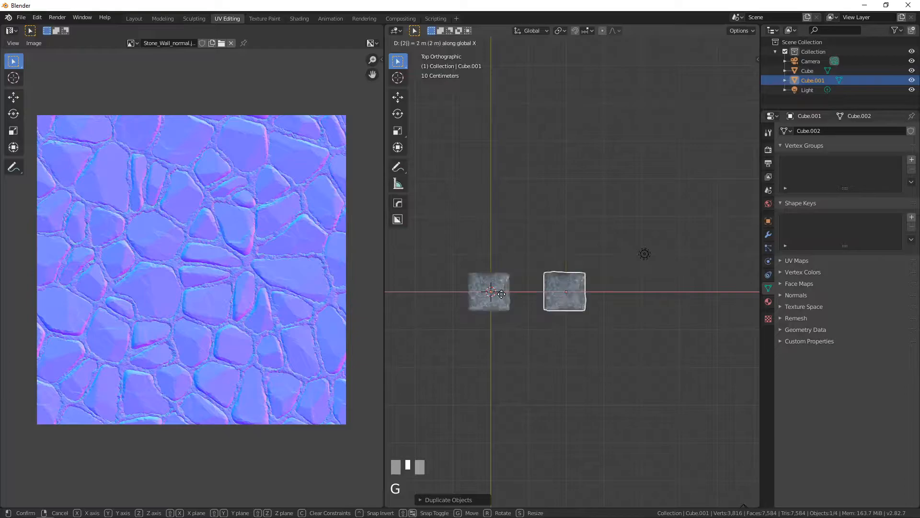
{"action": "left_click", "coordinate": [563, 295]}
Add two more copies of the pillar, each 2 m further along X, to complete a row of four.
{"action": "key", "text": "shift+d"}
{"action": "key", "text": "Escape"}
{"action": "key", "text": "g"}
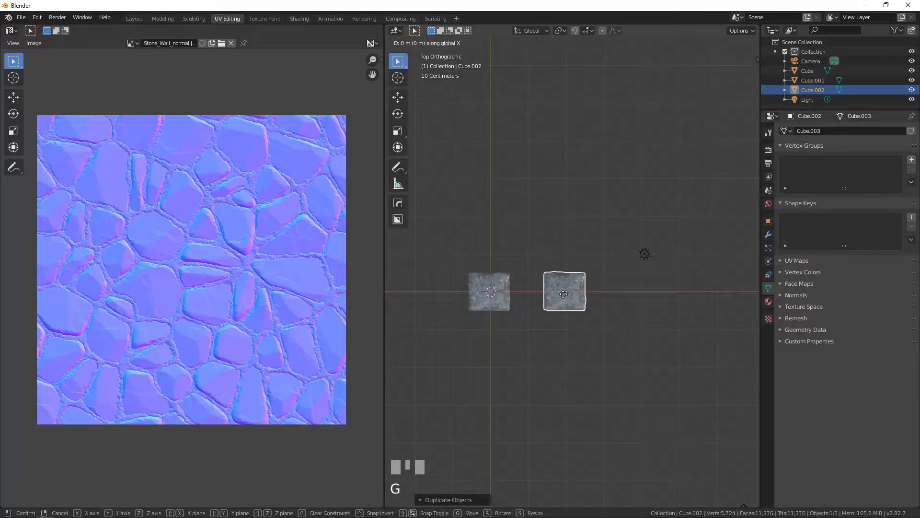
{"action": "left_click", "coordinate": [639, 294]}
{"action": "scroll", "coordinate": [575, 293], "scroll_direction": "down", "scroll_amount": 4}
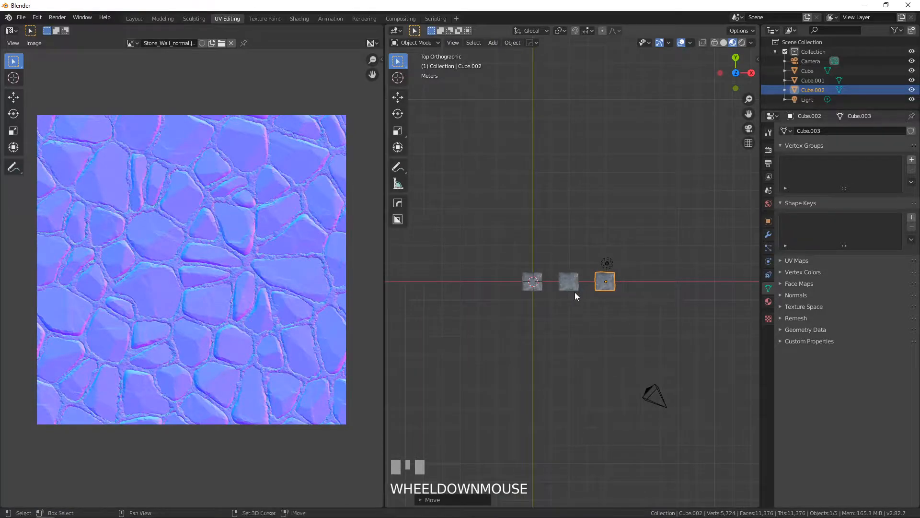
{"action": "key", "text": "shift+d"}
{"action": "key", "text": "Escape"}
{"action": "type", "text": "gx2"}
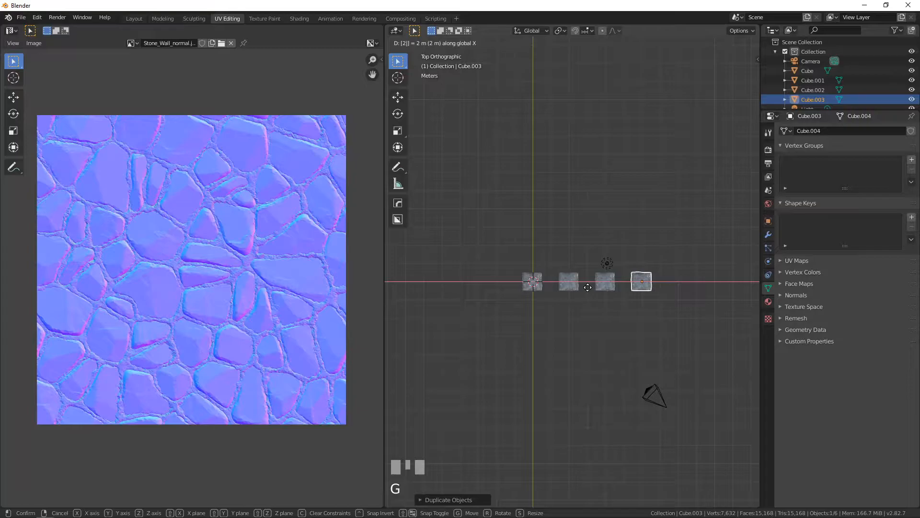
{"action": "left_click", "coordinate": [587, 288]}
Rotate the second pillar of the row around its vertical axis in top view to vary its stonework.
{"action": "scroll", "coordinate": [587, 288], "scroll_direction": "up", "scroll_amount": 5}
{"action": "middle_click_drag", "start_coordinate": [581, 284], "coordinate": [551, 270], "text": "shift"}
{"action": "left_click", "coordinate": [529, 277]}
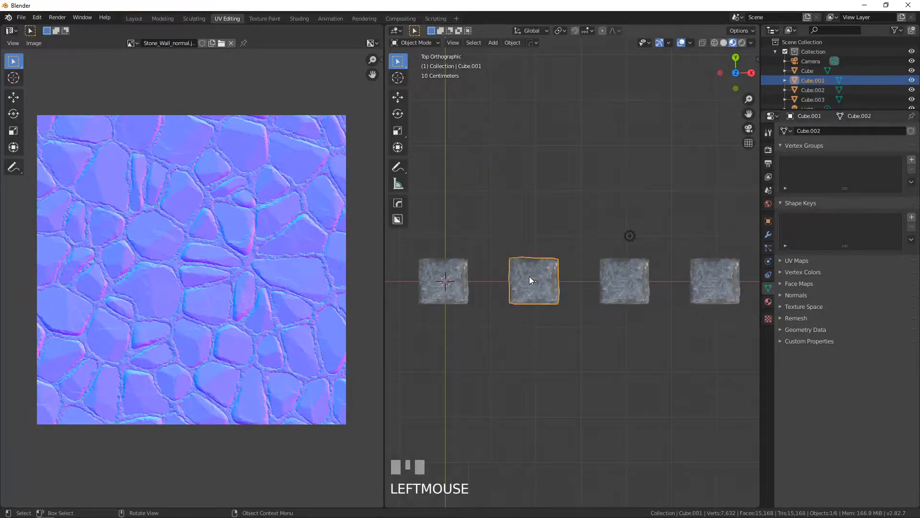
{"action": "key", "text": "r"}
{"action": "left_click", "coordinate": [629, 292]}
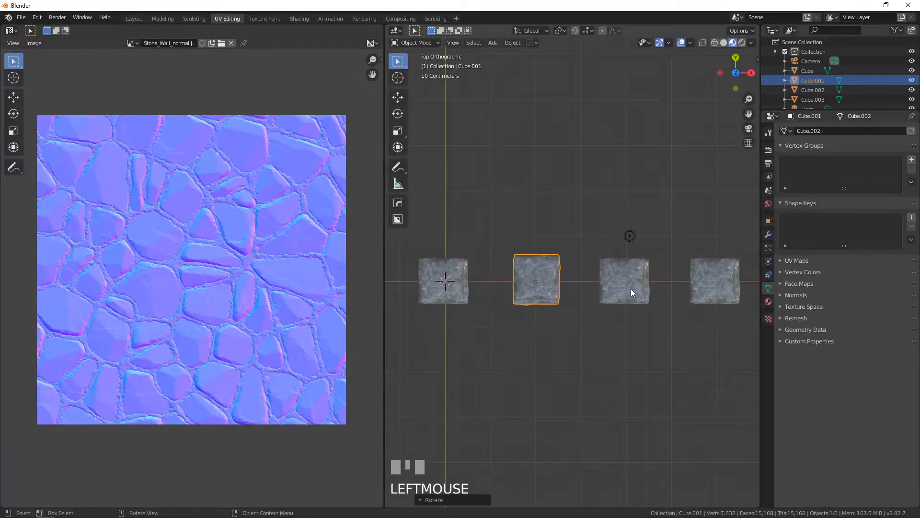
Rotate the third and fourth pillars of the row around their vertical axes so the copies look different.
{"action": "left_click", "coordinate": [629, 286]}
{"action": "type", "text": "r1"}
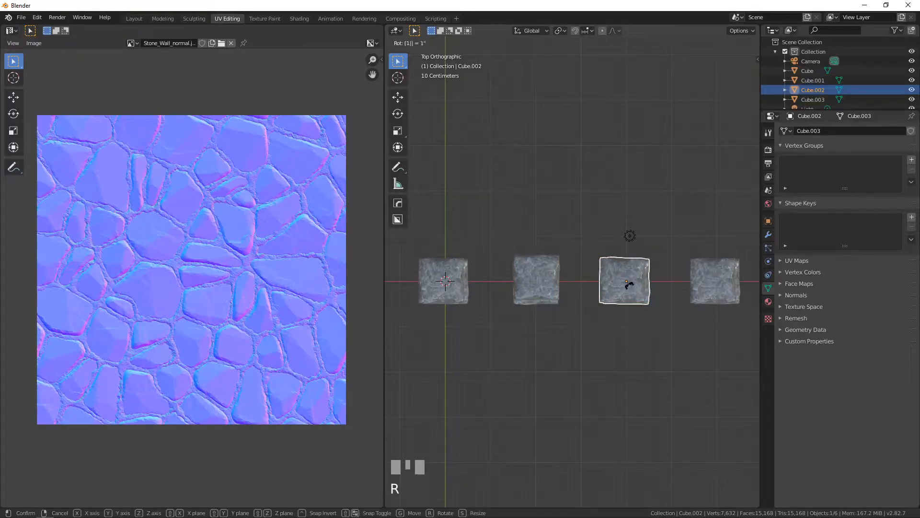
{"action": "left_click", "coordinate": [717, 284]}
{"action": "left_click", "coordinate": [717, 283]}
{"action": "middle_click_drag", "start_coordinate": [611, 299], "coordinate": [594, 294], "text": "shift"}
{"action": "key", "text": "r"}
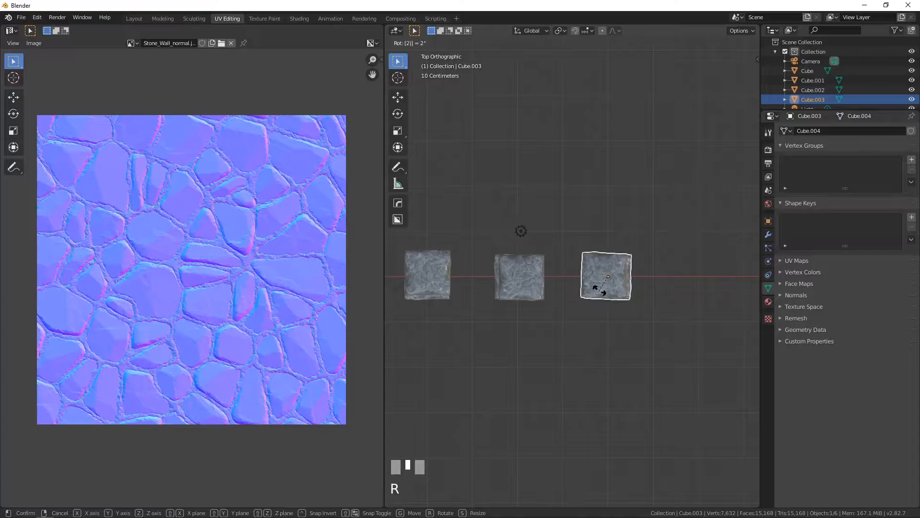
{"action": "left_click", "coordinate": [599, 306]}
Join the four pillars into one object, with the original pillar at the world origin as the active object.
{"action": "middle_click_drag", "start_coordinate": [600, 306], "coordinate": [570, 286]}
{"action": "scroll", "coordinate": [553, 263], "scroll_direction": "down", "scroll_amount": 2}
{"action": "left_click", "coordinate": [579, 283], "text": "shift"}
{"action": "left_click", "coordinate": [531, 280], "text": "shift"}
{"action": "left_click", "coordinate": [492, 274], "text": "shift"}
{"action": "middle_click_drag", "start_coordinate": [537, 356], "coordinate": [594, 365]}
{"action": "key", "text": "ctrl+j"}
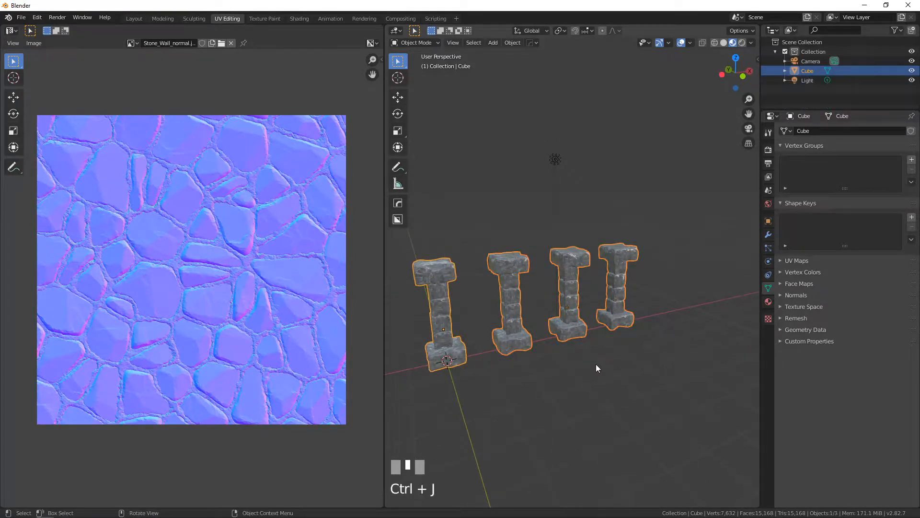
Duplicate the joined row of pillars and move the copy along positive Y to form a parallel second row.
{"action": "key", "text": "KP_7"}
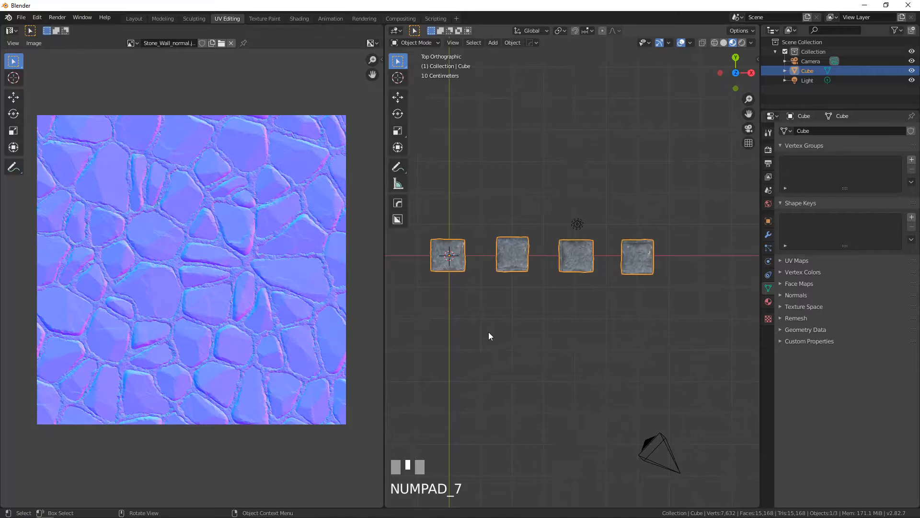
{"action": "middle_click_drag", "start_coordinate": [522, 309], "coordinate": [513, 361], "text": "shift"}
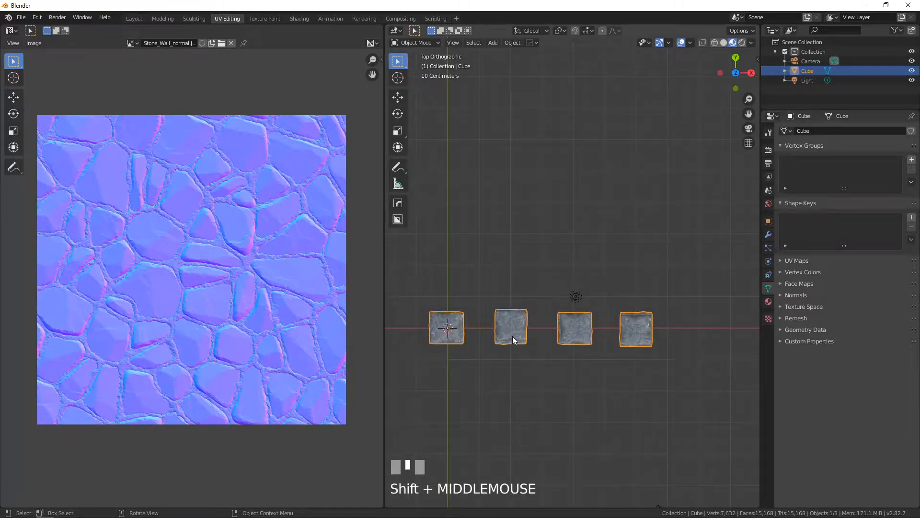
{"action": "key", "text": "shift+d"}
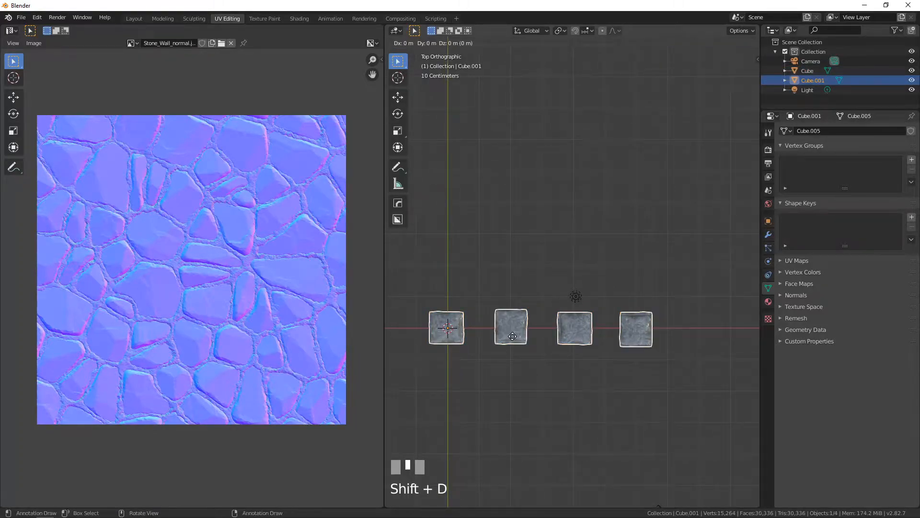
{"action": "key", "text": "Escape"}
{"action": "key", "text": "g"}
{"action": "key", "text": "y"}
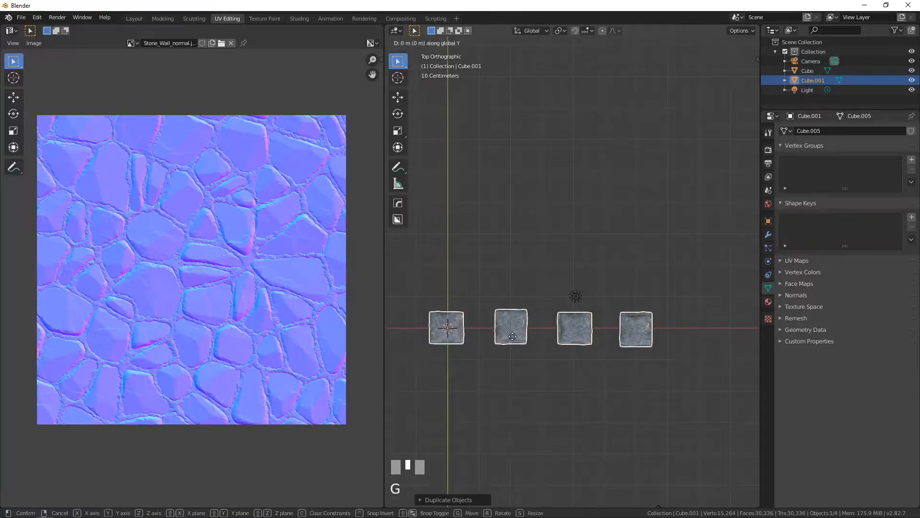
{"action": "left_click", "coordinate": [512, 148]}
Mirror the duplicated row of pillars along the global Y axis and deselect it.
{"action": "middle_click_drag", "start_coordinate": [542, 283], "coordinate": [479, 221]}
{"action": "scroll", "coordinate": [541, 270], "scroll_direction": "up", "scroll_amount": 3}
{"action": "middle_click_drag", "start_coordinate": [541, 270], "coordinate": [475, 264], "text": "shift"}
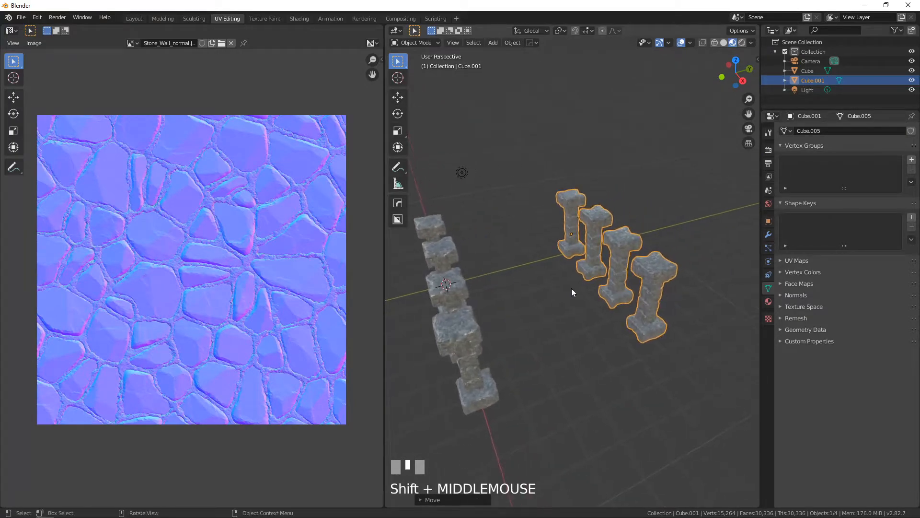
{"action": "left_click", "coordinate": [506, 43]}
{"action": "mouse_move", "coordinate": [528, 73]}
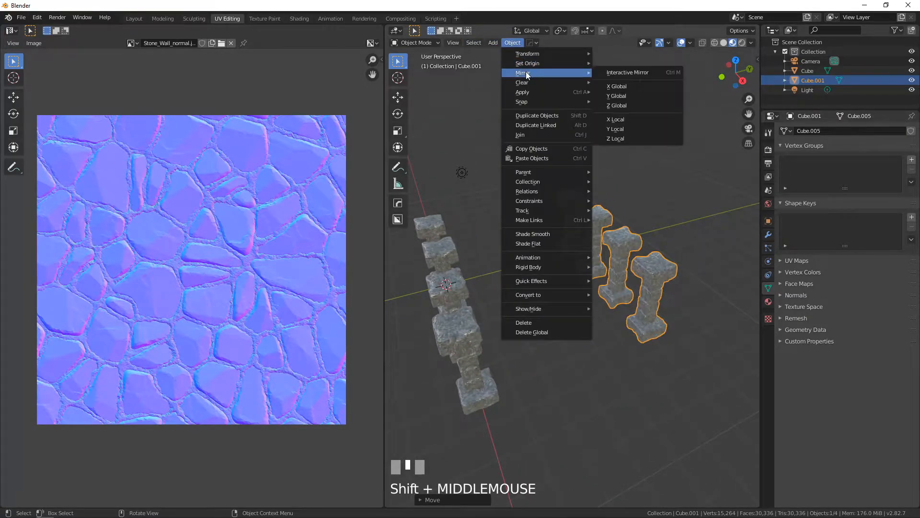
{"action": "left_click", "coordinate": [608, 96]}
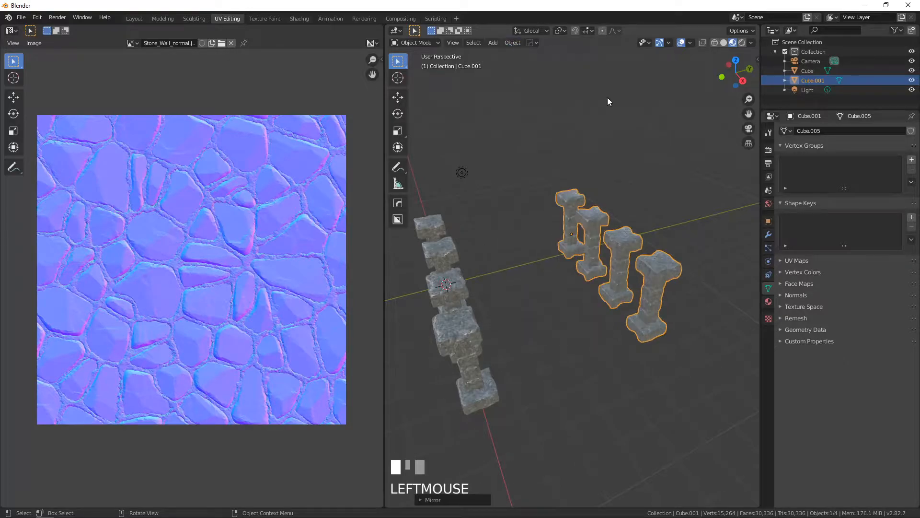
{"action": "left_click", "coordinate": [525, 255]}
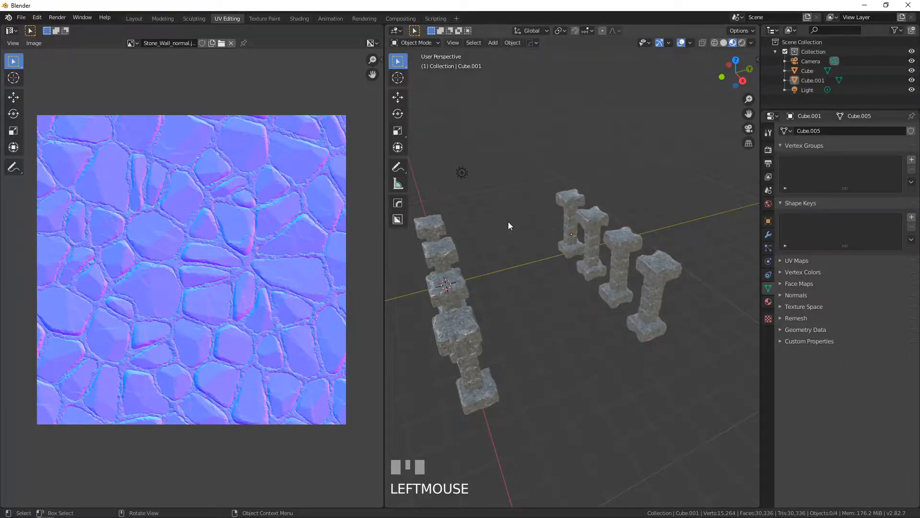
In Edit Mode, select all geometry of the duplicated row's second pillar and rotate it in top view.
{"action": "key", "text": "KP_7"}
{"action": "middle_click_drag", "start_coordinate": [462, 212], "coordinate": [537, 269], "text": "shift"}
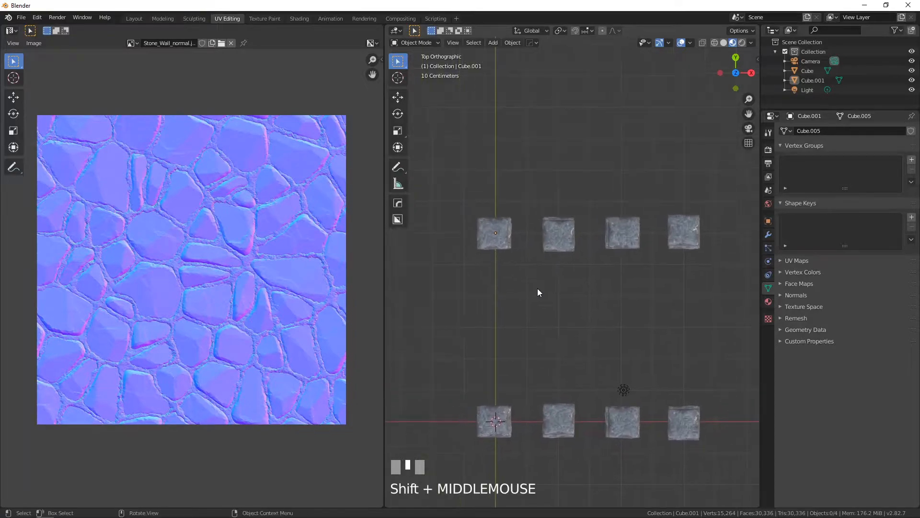
{"action": "middle_click_drag", "start_coordinate": [507, 398], "coordinate": [492, 326]}
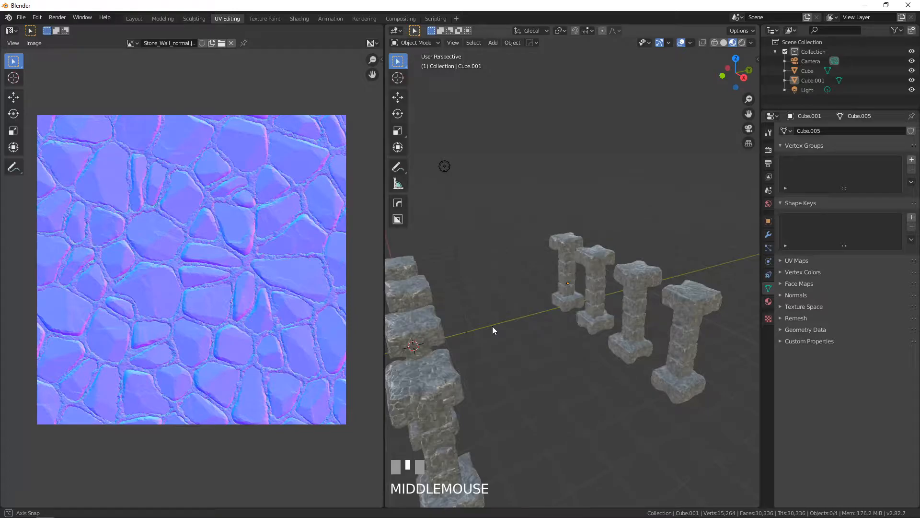
{"action": "middle_click_drag", "start_coordinate": [493, 326], "coordinate": [575, 190], "text": "alt"}
{"action": "key", "text": "Tab"}
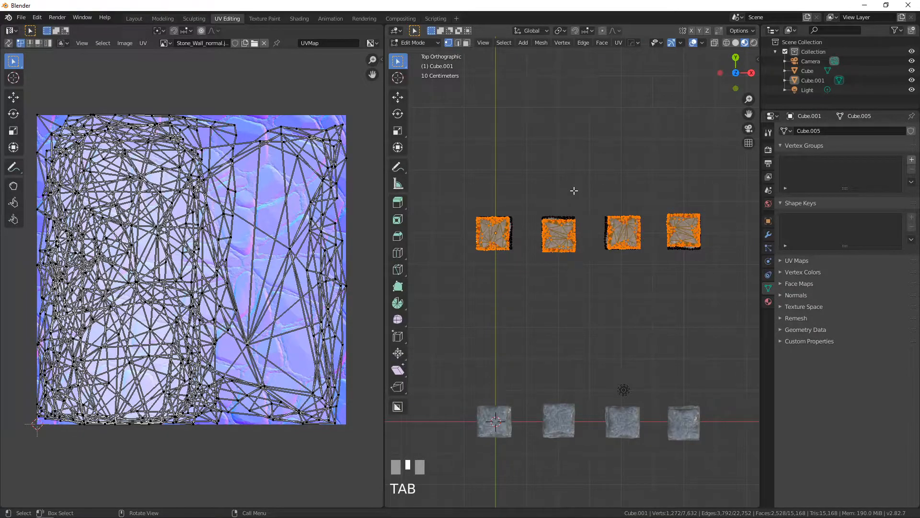
{"action": "key", "text": "alt+a"}
{"action": "left_click_drag", "start_coordinate": [535, 197], "coordinate": [583, 262]}
{"action": "key", "text": "r"}
{"action": "left_click", "coordinate": [581, 264]}
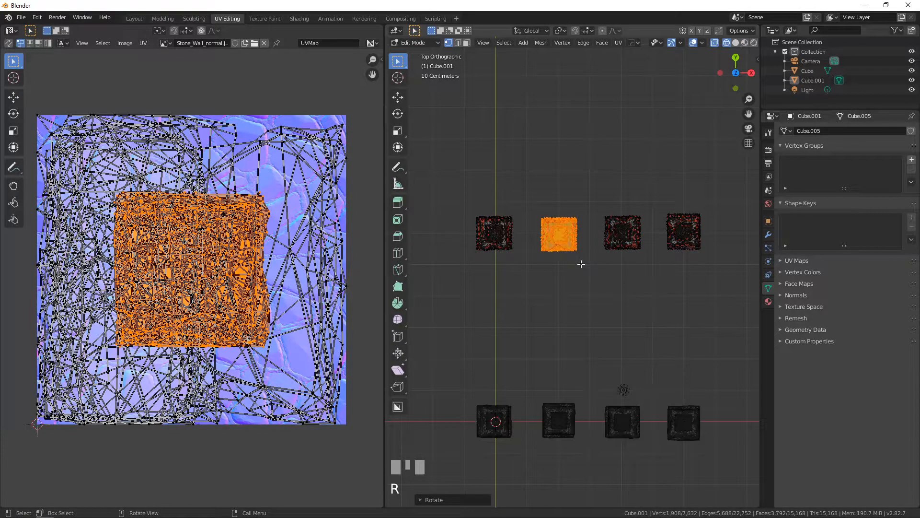
Select all geometry of the duplicated row's third pillar and rotate it in top view.
{"action": "key", "text": "alt+a"}
{"action": "left_click_drag", "start_coordinate": [594, 196], "coordinate": [659, 260]}
{"action": "key", "text": "b"}
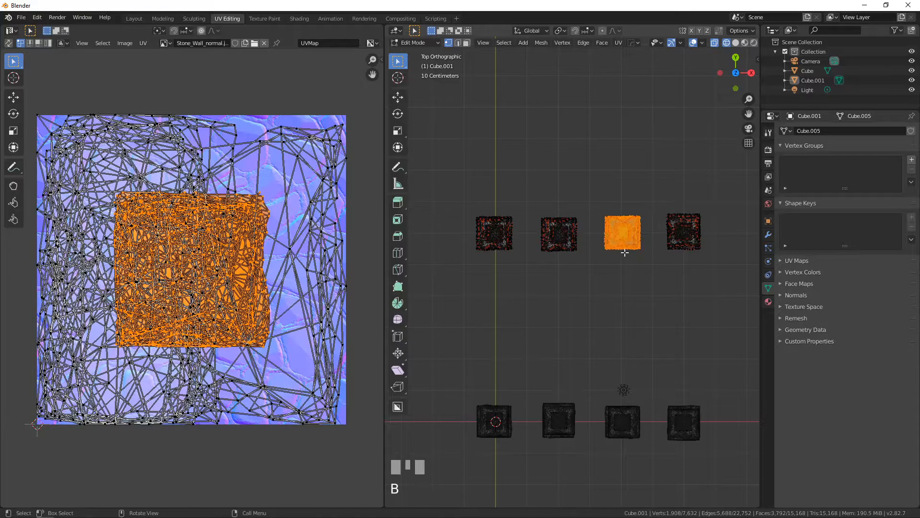
{"action": "key", "text": "r"}
{"action": "left_click", "coordinate": [642, 255]}
Select all geometry of the duplicated row's fourth pillar and rotate it in top view.
{"action": "middle_click_drag", "start_coordinate": [644, 256], "coordinate": [500, 261], "text": "shift"}
{"action": "key", "text": "alt+a"}
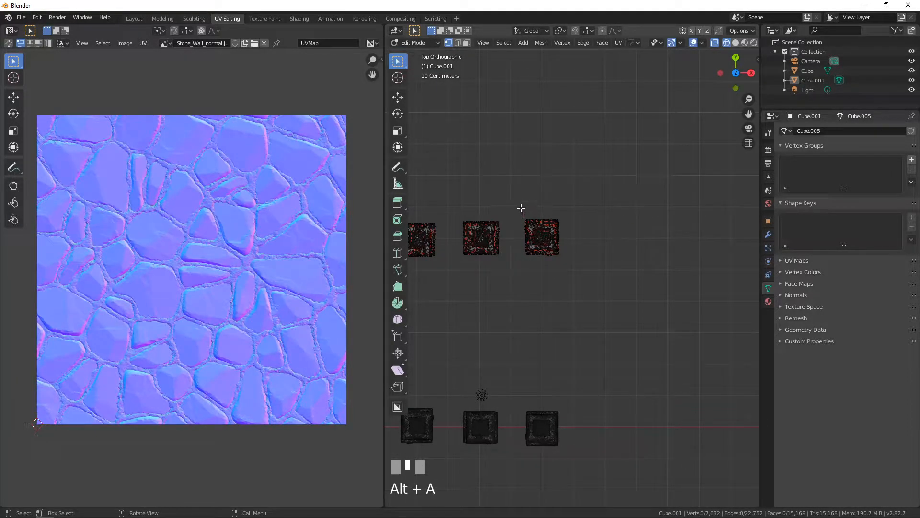
{"action": "key", "text": "b"}
{"action": "left_click_drag", "start_coordinate": [517, 197], "coordinate": [572, 266]}
{"action": "key", "text": "r"}
{"action": "left_click", "coordinate": [577, 273]}
Rotate the whole first pillar of the duplicated row on the Y axis line and return to Object Mode.
{"action": "middle_click_drag", "start_coordinate": [388, 240], "coordinate": [614, 227], "text": "shift"}
{"action": "key", "text": "alt+a"}
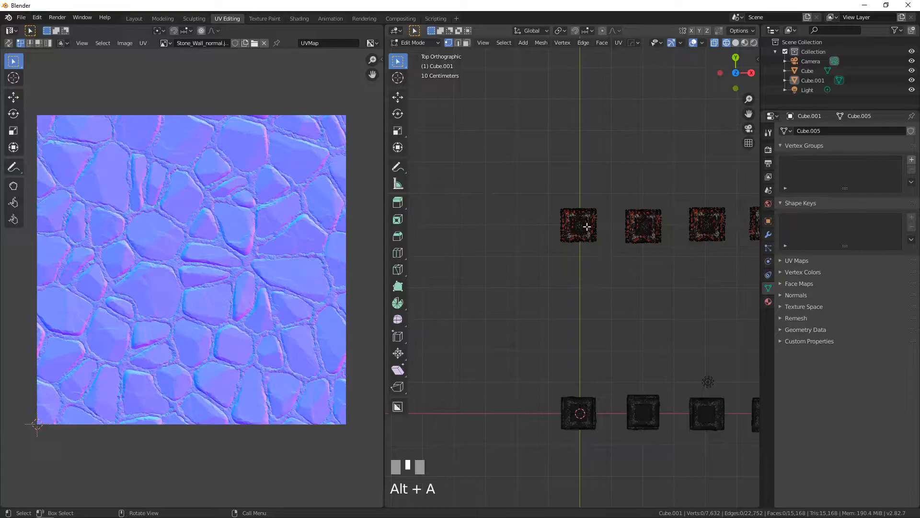
{"action": "key", "text": "b"}
{"action": "left_click_drag", "start_coordinate": [548, 197], "coordinate": [603, 258]}
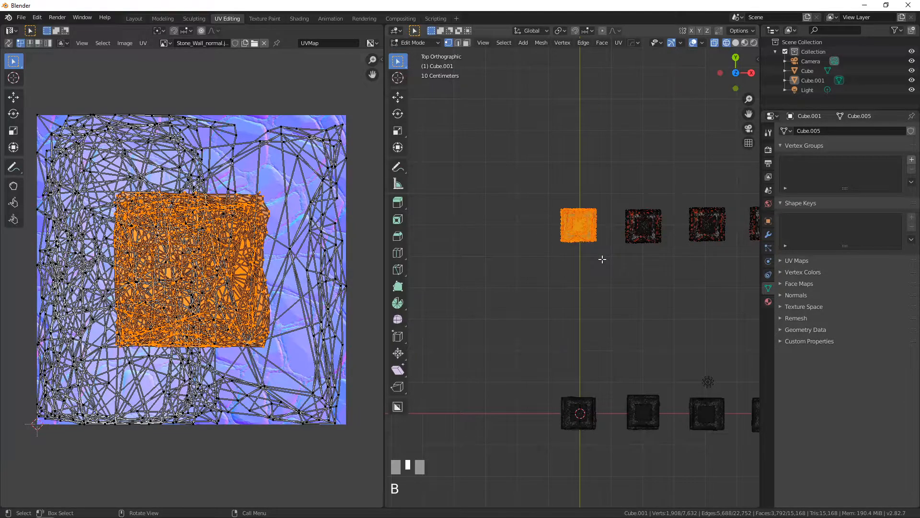
{"action": "key", "text": "r"}
{"action": "left_click", "coordinate": [600, 258]}
{"action": "middle_click_drag", "start_coordinate": [605, 304], "coordinate": [538, 274]}
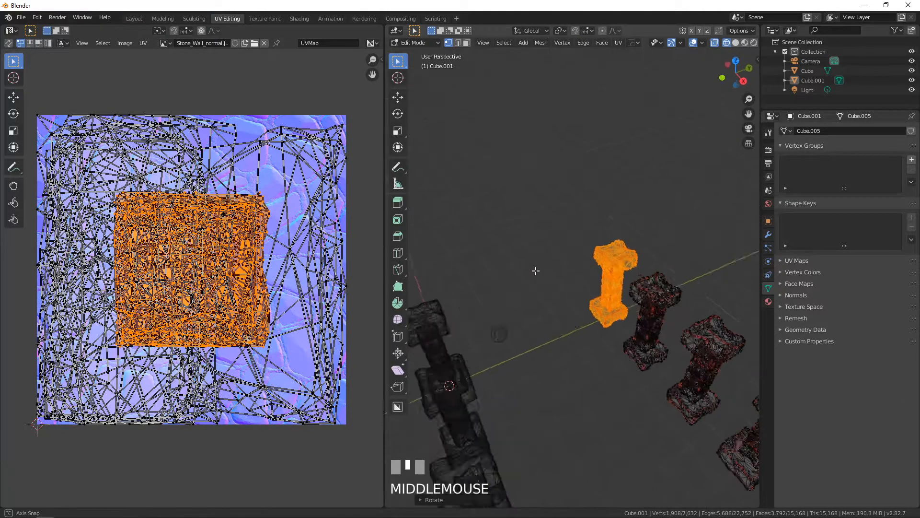
{"action": "scroll", "coordinate": [539, 274], "scroll_direction": "down", "scroll_amount": 3}
{"action": "key", "text": "Tab"}
Examine the spacing and layout of the two pillar rows in perspective and from the top.
{"action": "mouse_move", "coordinate": [574, 310]}
{"action": "middle_mouse_down"}
{"action": "mouse_move", "coordinate": [522, 284]}
{"action": "mouse_move", "coordinate": [565, 251]}
{"action": "mouse_move", "coordinate": [579, 262]}
{"action": "mouse_move", "coordinate": [605, 258]}
{"action": "mouse_move", "coordinate": [565, 258]}
{"action": "mouse_move", "coordinate": [564, 322]}
{"action": "middle_mouse_up"}
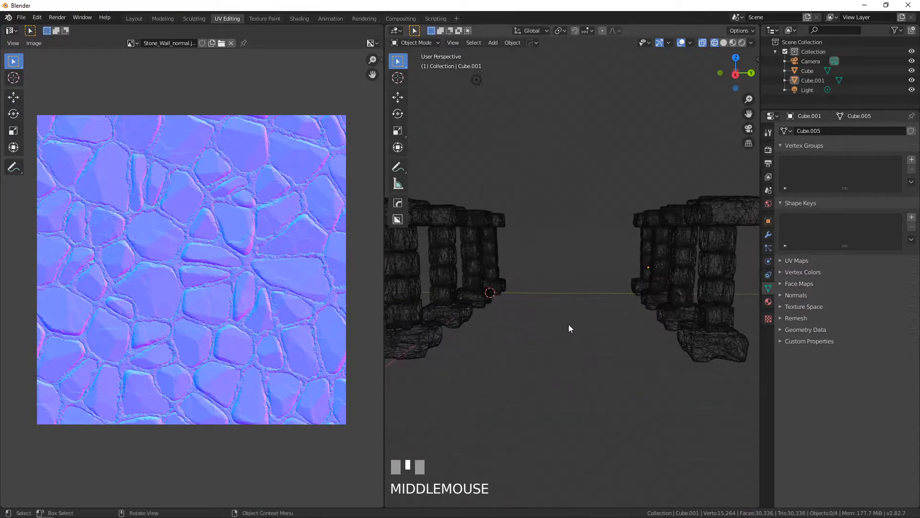
{"action": "scroll", "coordinate": [579, 286], "scroll_direction": "down", "scroll_amount": 3}
{"action": "middle_click_drag", "start_coordinate": [571, 290], "coordinate": [583, 305]}
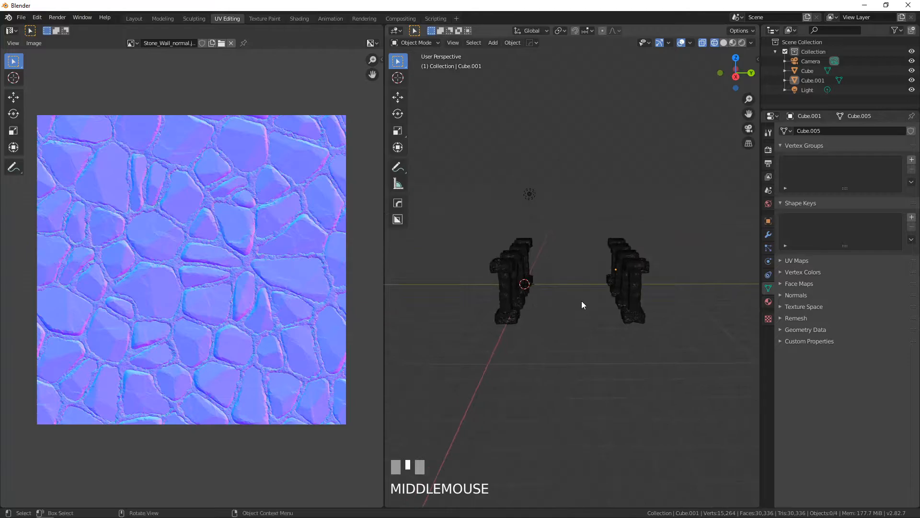
{"action": "key", "text": "KP_7"}
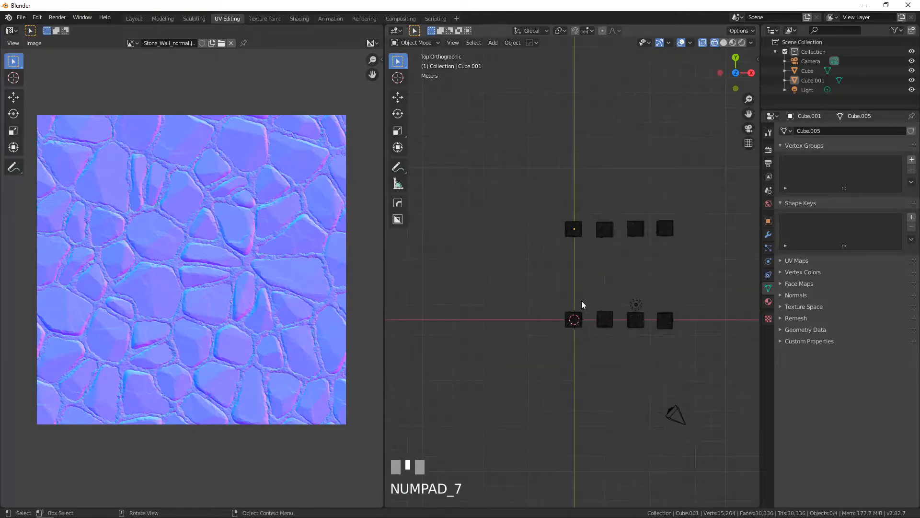
{"action": "scroll", "coordinate": [592, 225], "scroll_direction": "up", "scroll_amount": 2}
{"action": "middle_click_drag", "start_coordinate": [585, 283], "coordinate": [543, 269], "text": "shift"}
{"action": "scroll", "coordinate": [532, 293], "scroll_direction": "up", "scroll_amount": 2}
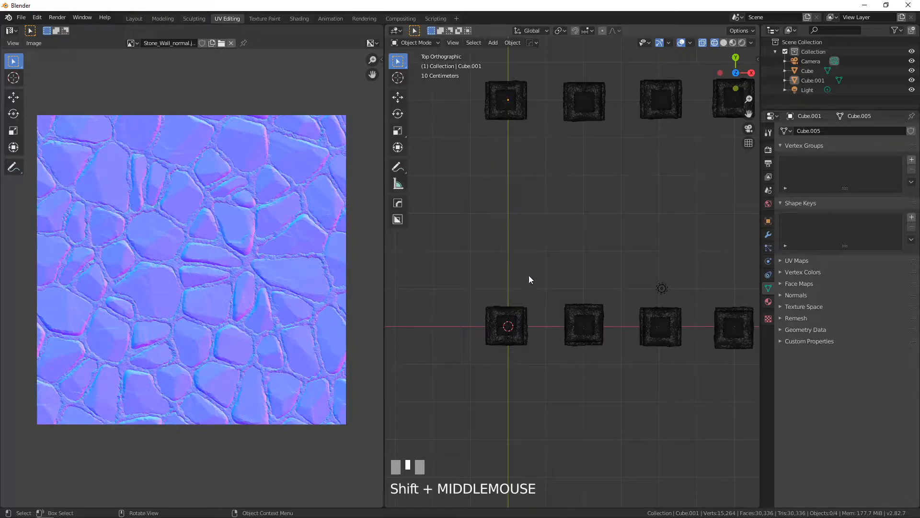
{"action": "scroll", "coordinate": [516, 168], "scroll_direction": "down", "scroll_amount": 3}
{"action": "scroll", "coordinate": [560, 236], "scroll_direction": "up", "scroll_amount": 3}
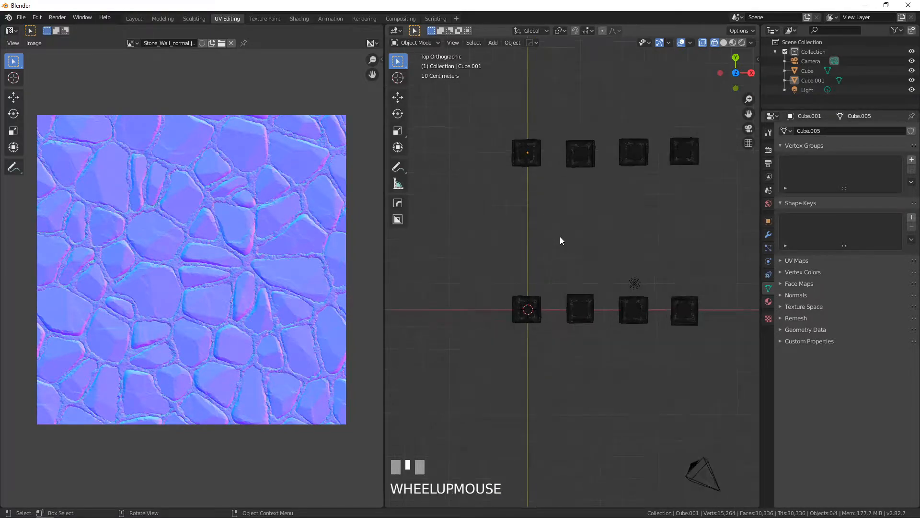
{"action": "scroll", "coordinate": [511, 249], "scroll_direction": "up", "scroll_amount": 3}
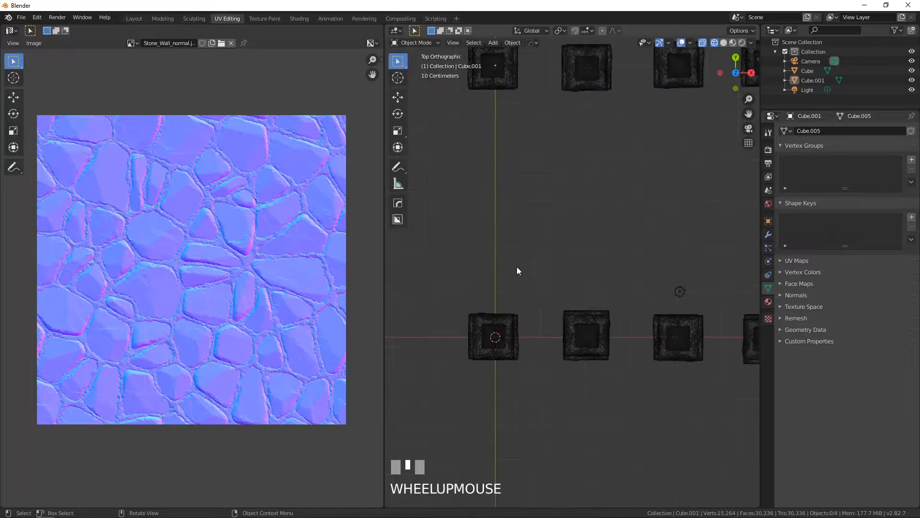
Add a mesh plane at the world origin beneath the first pillar.
{"action": "key", "text": "shift+a"}
{"action": "mouse_move", "coordinate": [507, 232]}
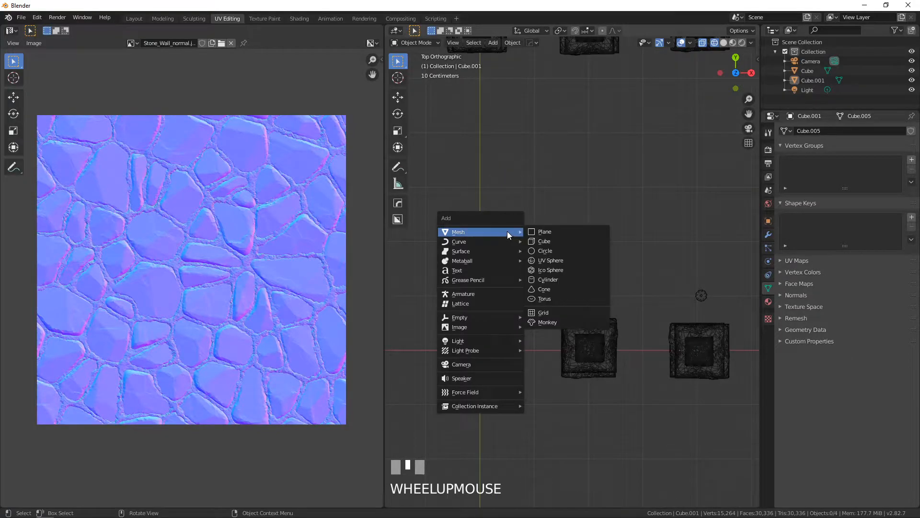
{"action": "left_click", "coordinate": [538, 231]}
{"action": "middle_click_drag", "start_coordinate": [521, 388], "coordinate": [556, 261]}
{"action": "scroll", "coordinate": [557, 284], "scroll_direction": "up", "scroll_amount": 2}
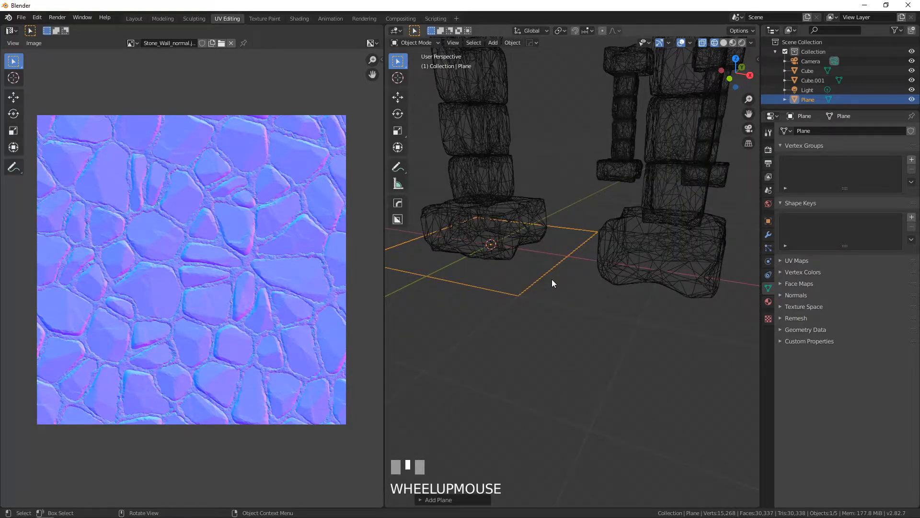
{"action": "middle_click_drag", "start_coordinate": [545, 289], "coordinate": [551, 254]}
Enter Edit Mode on the plane and extrude its face -0.1 m along Z to form a thin slab.
{"action": "key", "text": "Tab"}
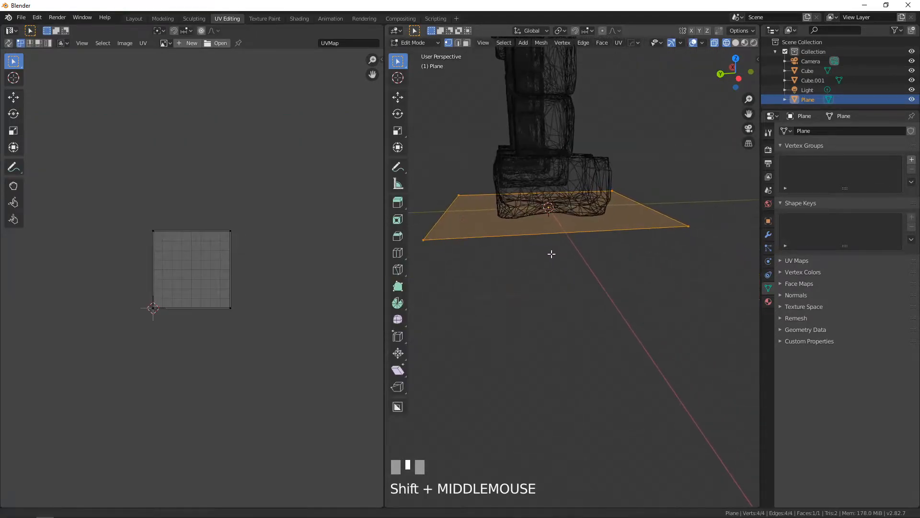
{"action": "key", "text": "e"}
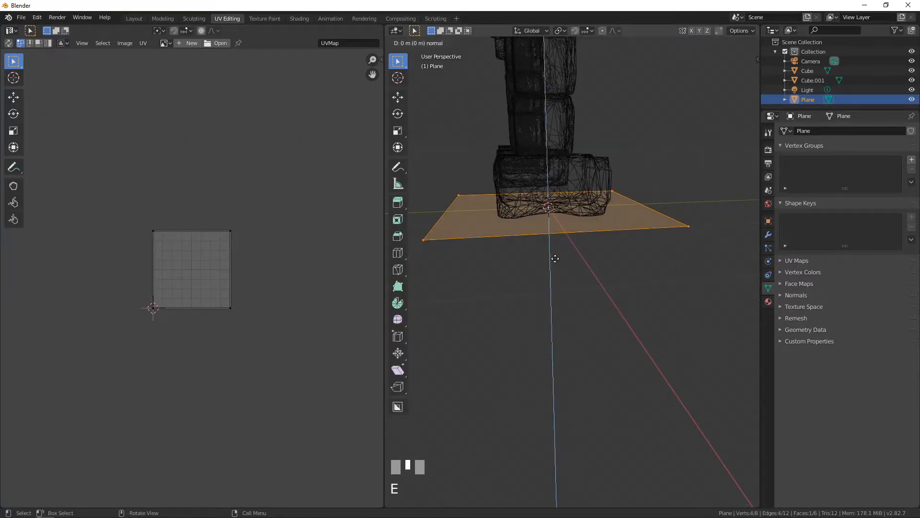
{"action": "key", "text": "z"}
{"action": "type", "text": "-.1"}
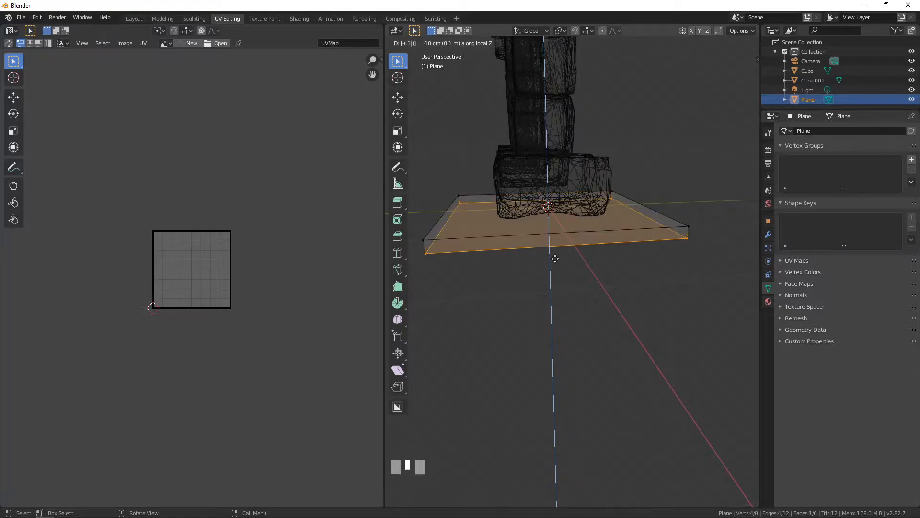
{"action": "key", "text": "Return"}
Scale the slab's extruded bottom face slightly outward for sloped sides, and delete that bottom face.
{"action": "key", "text": "s"}
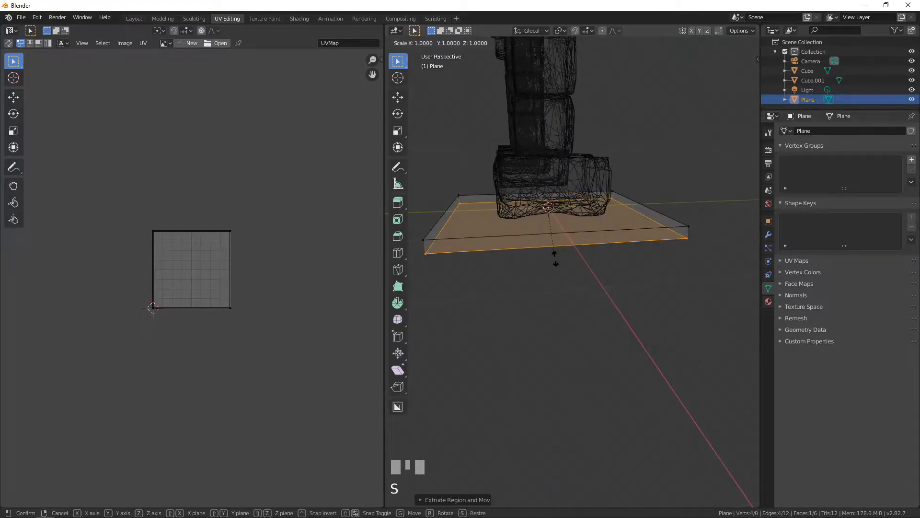
{"action": "type", "text": "1."}
{"action": "key", "text": "Return"}
{"action": "middle_click_drag", "start_coordinate": [530, 253], "coordinate": [581, 263]}
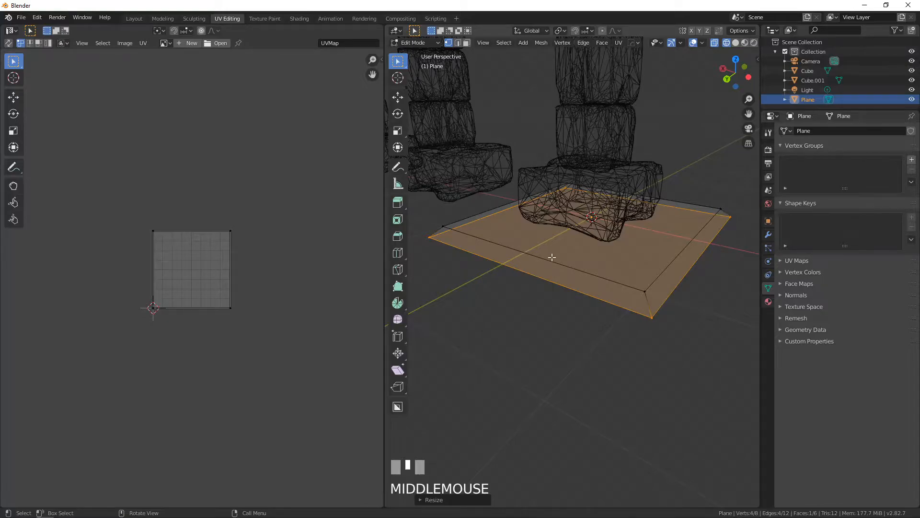
{"action": "key", "text": "x"}
{"action": "left_click", "coordinate": [542, 277]}
{"action": "middle_click_drag", "start_coordinate": [541, 279], "coordinate": [567, 281]}
In top view, select the whole slab and scale it down to about 0.9 of its size.
{"action": "key", "text": "KP_7"}
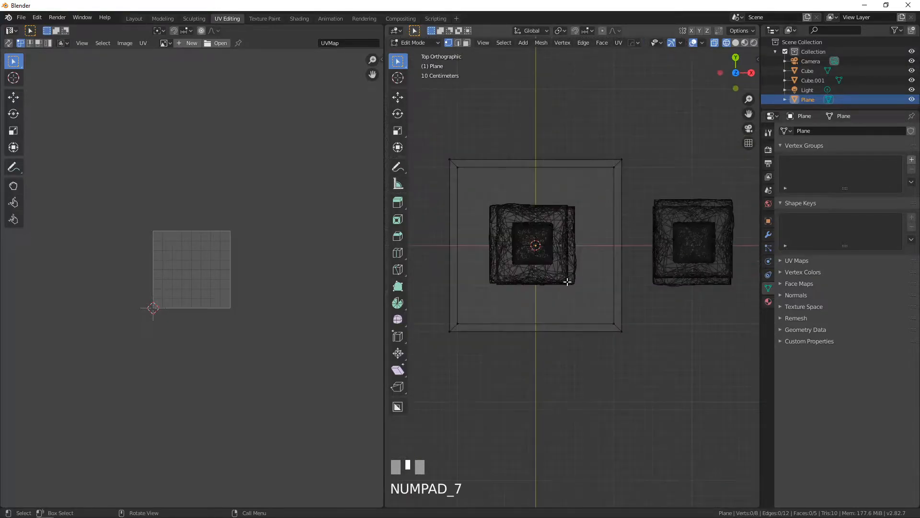
{"action": "key", "text": "a"}
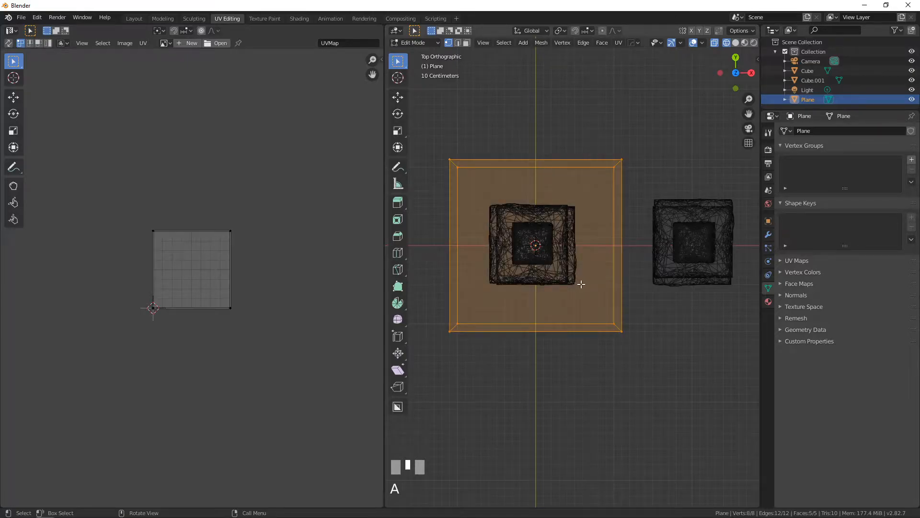
{"action": "key", "text": "s"}
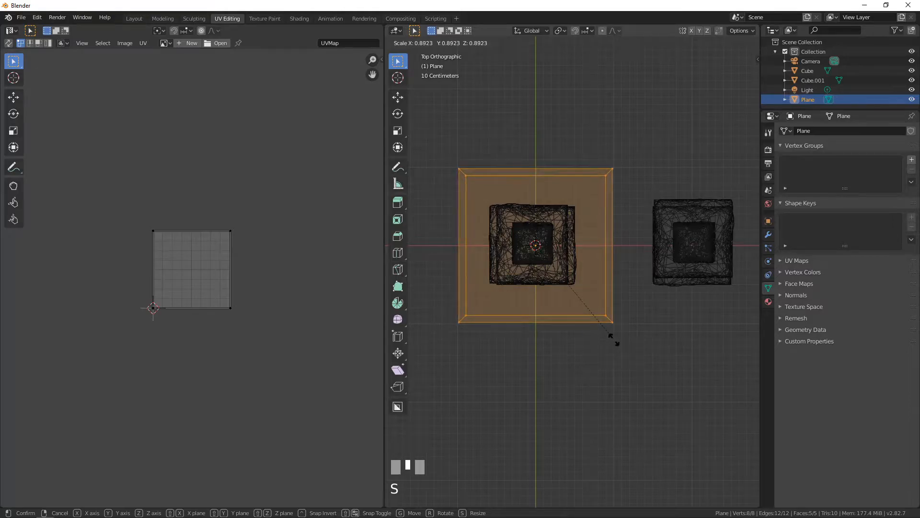
{"action": "left_click", "coordinate": [615, 339]}
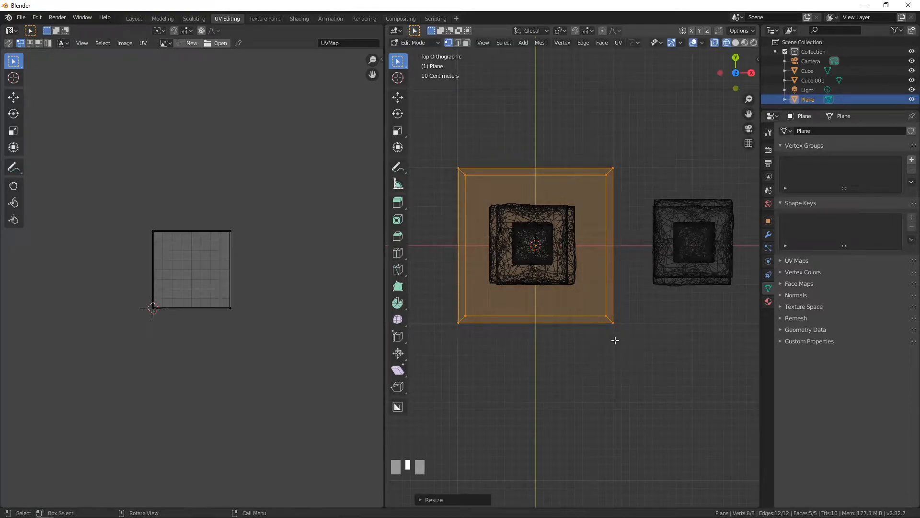
Fine-tune the slab's size by scaling it up about 1.01 so its outer corner lines up with the grid.
{"action": "scroll", "coordinate": [575, 288], "scroll_direction": "up", "scroll_amount": 2}
{"action": "middle_click_drag", "start_coordinate": [465, 139], "coordinate": [643, 350], "text": "shift"}
{"action": "scroll", "coordinate": [505, 320], "scroll_direction": "up", "scroll_amount": 3}
{"action": "scroll", "coordinate": [527, 332], "scroll_direction": "up", "scroll_amount": 2}
{"action": "middle_click_drag", "start_coordinate": [528, 333], "coordinate": [719, 345], "text": "shift"}
{"action": "middle_click_drag", "start_coordinate": [635, 327], "coordinate": [495, 302], "text": "shift"}
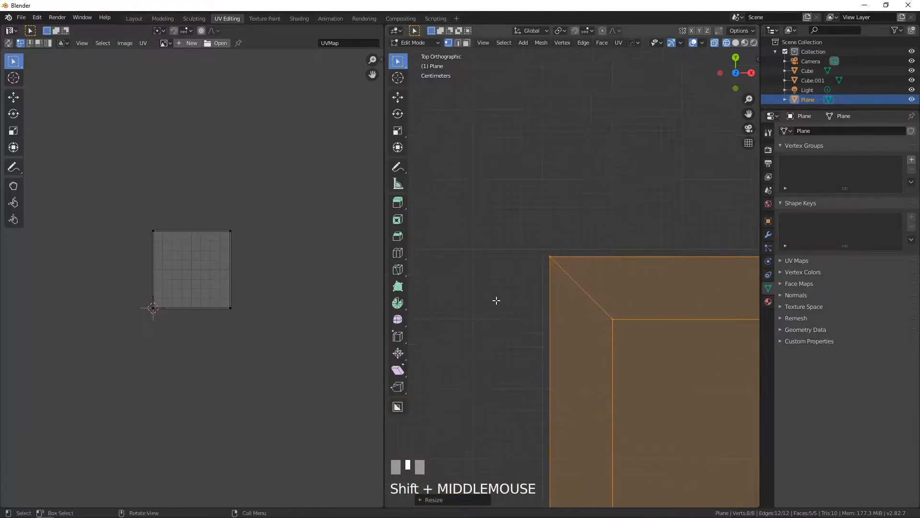
{"action": "scroll", "coordinate": [548, 294], "scroll_direction": "up", "scroll_amount": 4}
{"action": "scroll", "coordinate": [556, 281], "scroll_direction": "up", "scroll_amount": 3}
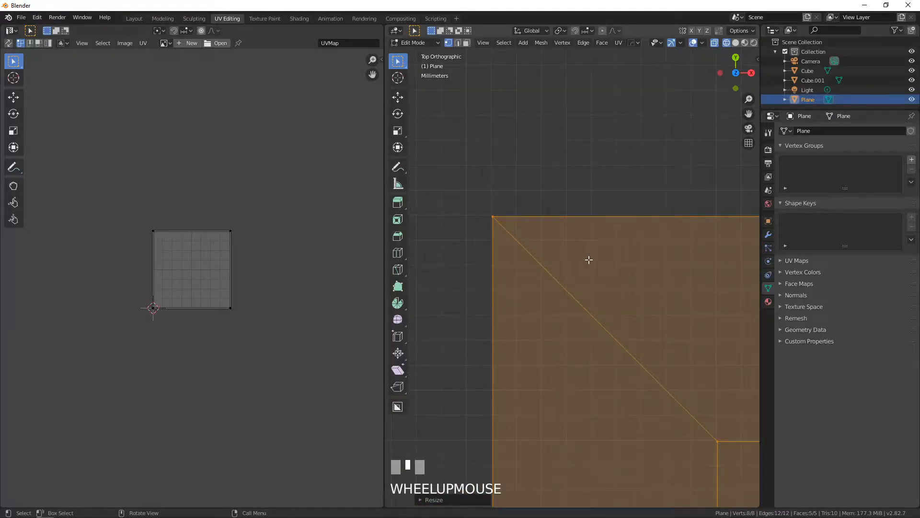
{"action": "key", "text": "s"}
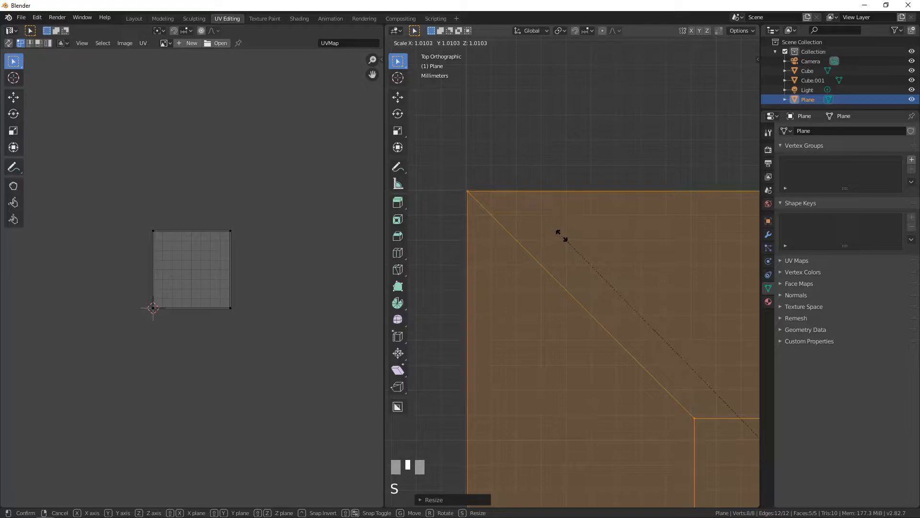
{"action": "left_click", "coordinate": [560, 237]}
Unwrap all faces of the slab with the standard Unwrap method.
{"action": "scroll", "coordinate": [628, 318], "scroll_direction": "down", "scroll_amount": 12}
{"action": "middle_click_drag", "start_coordinate": [628, 318], "coordinate": [494, 245], "text": "shift"}
{"action": "key", "text": "u"}
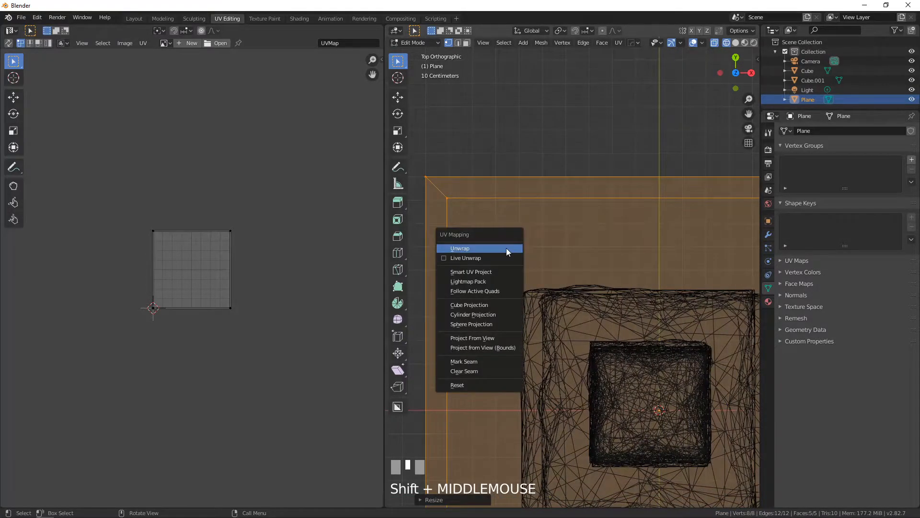
{"action": "left_click", "coordinate": [506, 248]}
{"action": "scroll", "coordinate": [220, 283], "scroll_direction": "up", "scroll_amount": 6}
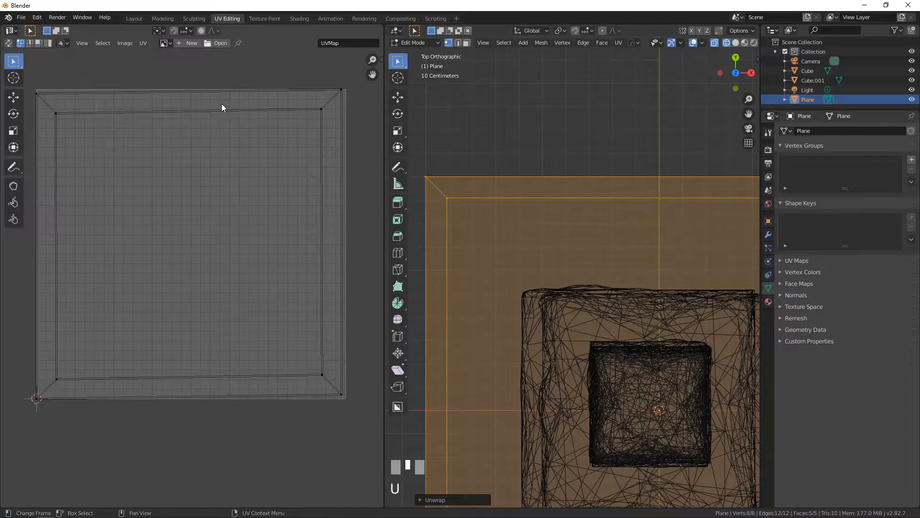
Assign the existing pillar material to the slab and rename that material stone1.
{"action": "left_click", "coordinate": [768, 301]}
{"action": "left_click", "coordinate": [785, 171]}
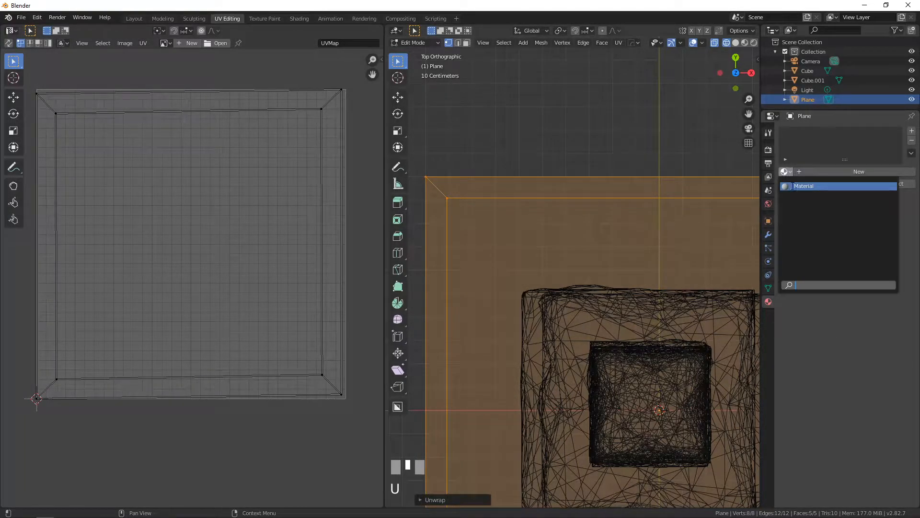
{"action": "left_click", "coordinate": [804, 186]}
{"action": "type", "text": "stone"}
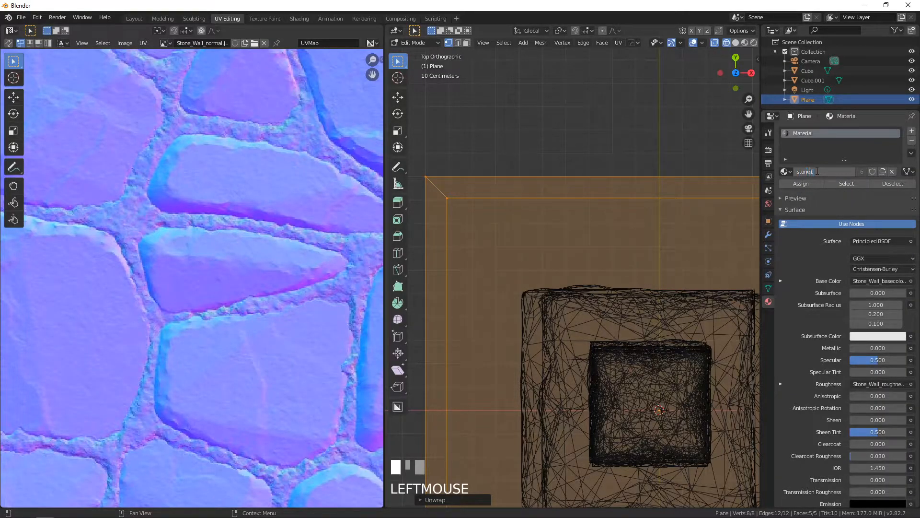
{"action": "type", "text": "1"}
{"action": "key", "text": "Return"}
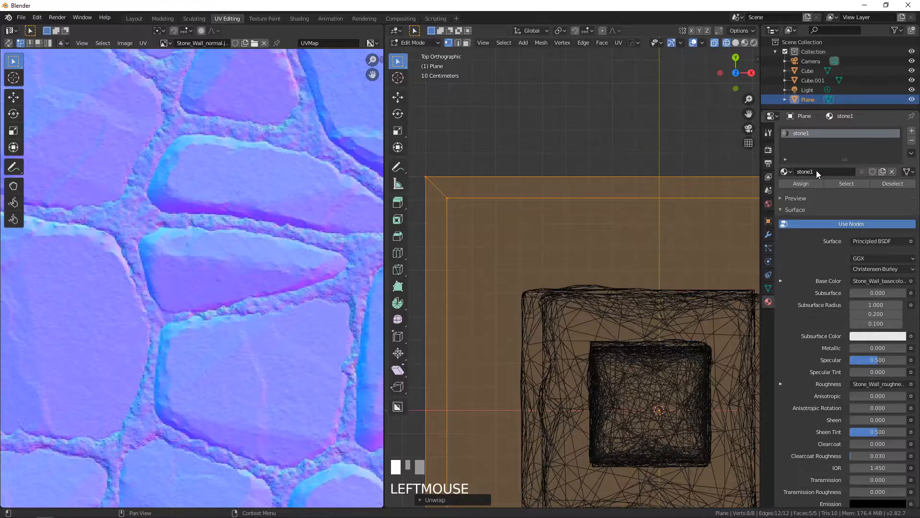
Display Stone_Wall_basecolor.jpg behind the slab's UV layout.
{"action": "left_click", "coordinate": [166, 43]}
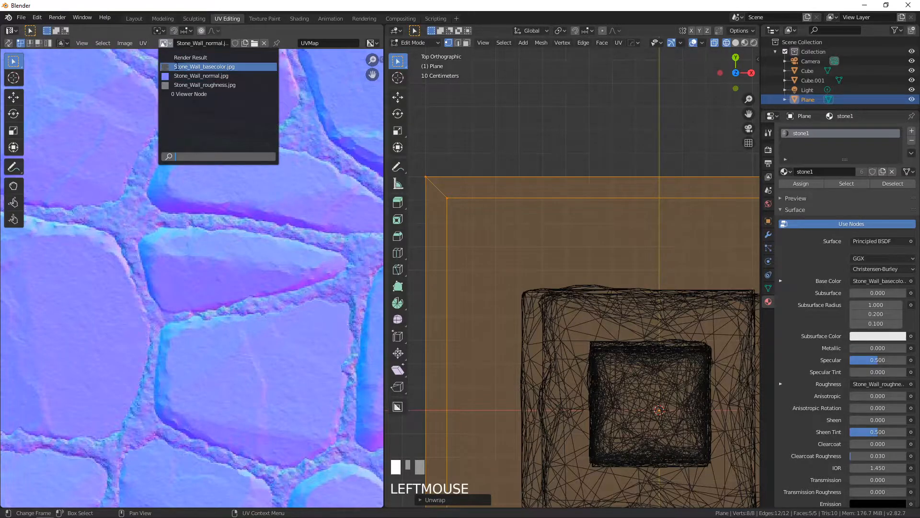
{"action": "left_click", "coordinate": [175, 66]}
{"action": "scroll", "coordinate": [230, 267], "scroll_direction": "down", "scroll_amount": 5}
{"action": "middle_click_drag", "start_coordinate": [230, 267], "coordinate": [269, 267]}
{"action": "scroll", "coordinate": [249, 267], "scroll_direction": "up", "scroll_amount": 2}
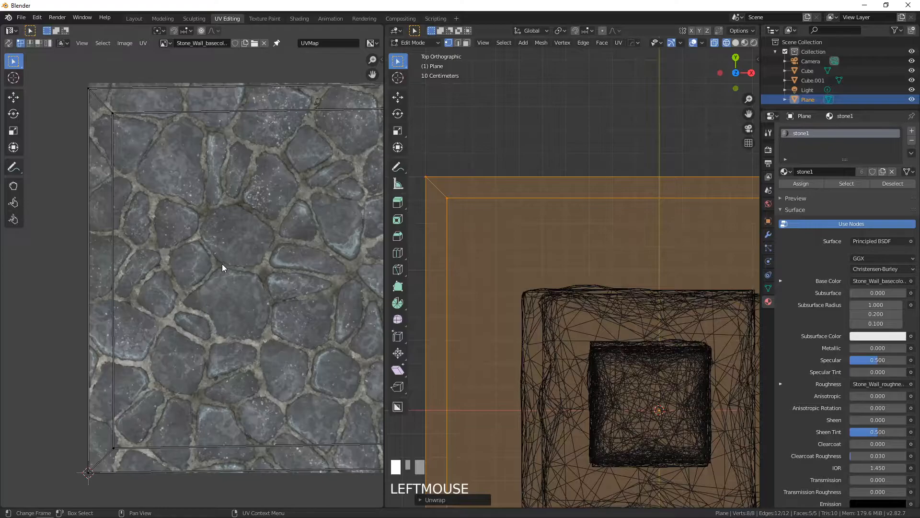
Switch the 3D view to Material Preview shading and inspect the stone texture on the slab beneath the pillar.
{"action": "left_click", "coordinate": [745, 42]}
{"action": "scroll", "coordinate": [618, 242], "scroll_direction": "down", "scroll_amount": 3}
{"action": "mouse_move", "coordinate": [618, 241]}
{"action": "middle_mouse_down"}
{"action": "mouse_move", "coordinate": [581, 256]}
{"action": "mouse_move", "coordinate": [593, 259]}
{"action": "mouse_move", "coordinate": [545, 264]}
{"action": "middle_mouse_up"}
{"action": "scroll", "coordinate": [586, 259], "scroll_direction": "up", "scroll_amount": 4}
{"action": "scroll", "coordinate": [584, 260], "scroll_direction": "down", "scroll_amount": 2}
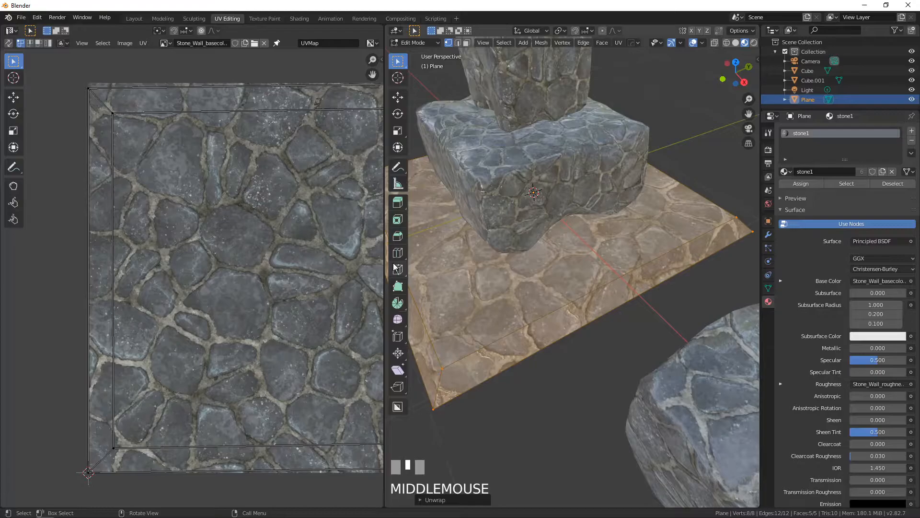
Select all of the slab's UVs and scale them by 1.5 for a denser stone pattern.
{"action": "scroll", "coordinate": [223, 278], "scroll_direction": "down", "scroll_amount": 2}
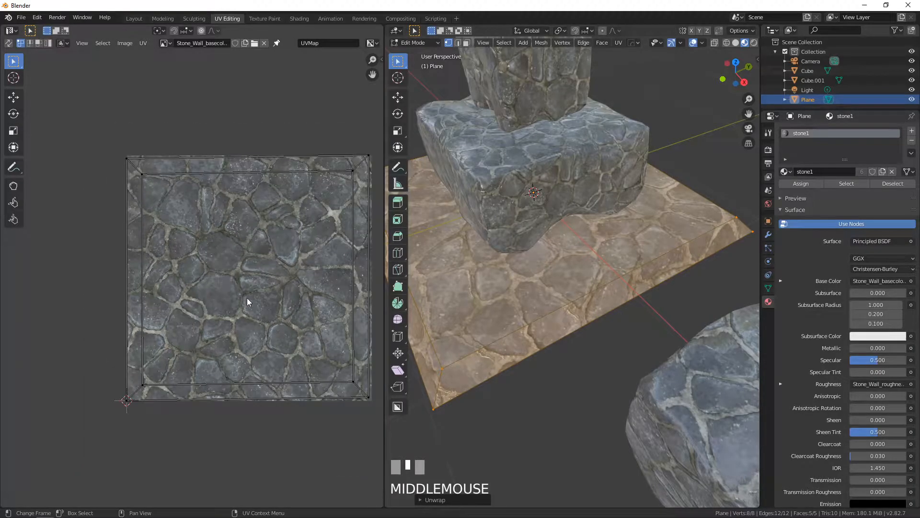
{"action": "key", "text": "a"}
{"action": "key", "text": "s"}
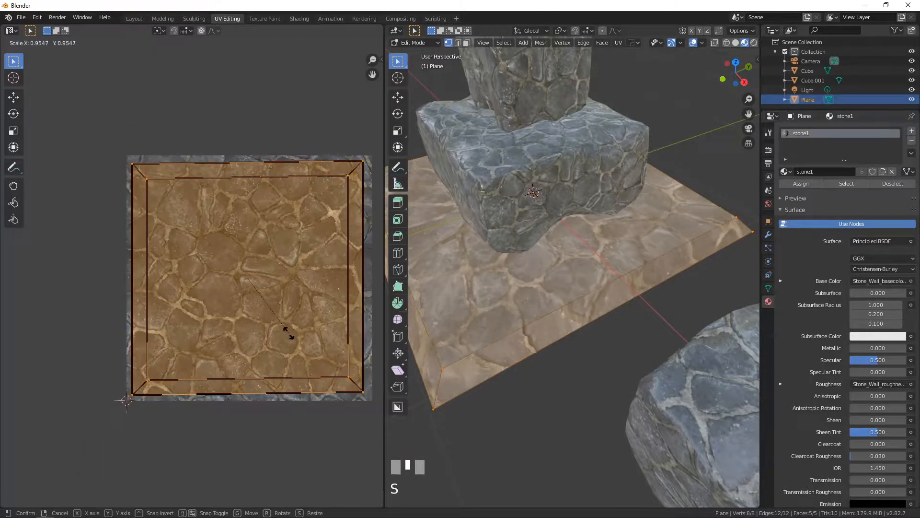
{"action": "right_click", "coordinate": [311, 353]}
{"action": "type", "text": "s1.5"}
{"action": "key", "text": "Return"}
{"action": "scroll", "coordinate": [283, 312], "scroll_direction": "down", "scroll_amount": 3}
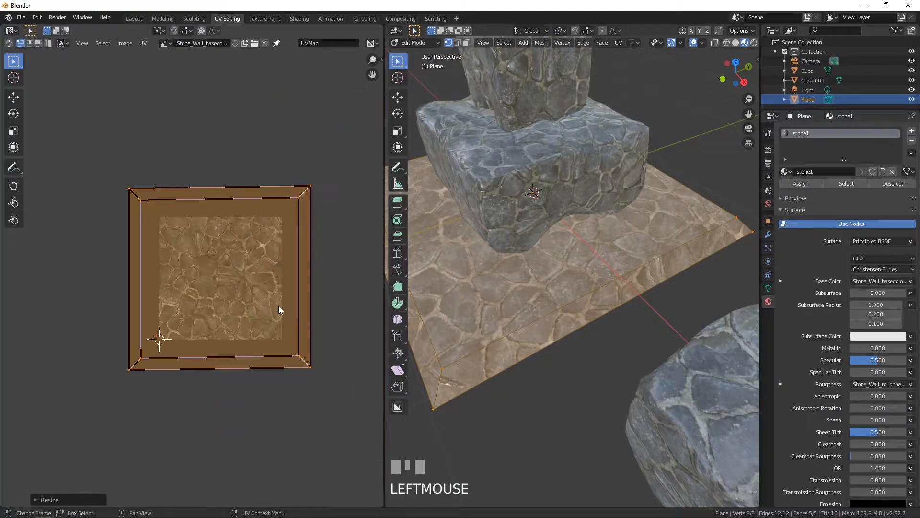
{"action": "middle_click_drag", "start_coordinate": [279, 307], "coordinate": [239, 289]}
{"action": "scroll", "coordinate": [239, 287], "scroll_direction": "up", "scroll_amount": 1}
Return to Object Mode, select the slab, and give it a separate copy of the stone1 material named stone2.
{"action": "middle_click_drag", "start_coordinate": [544, 288], "coordinate": [463, 286]}
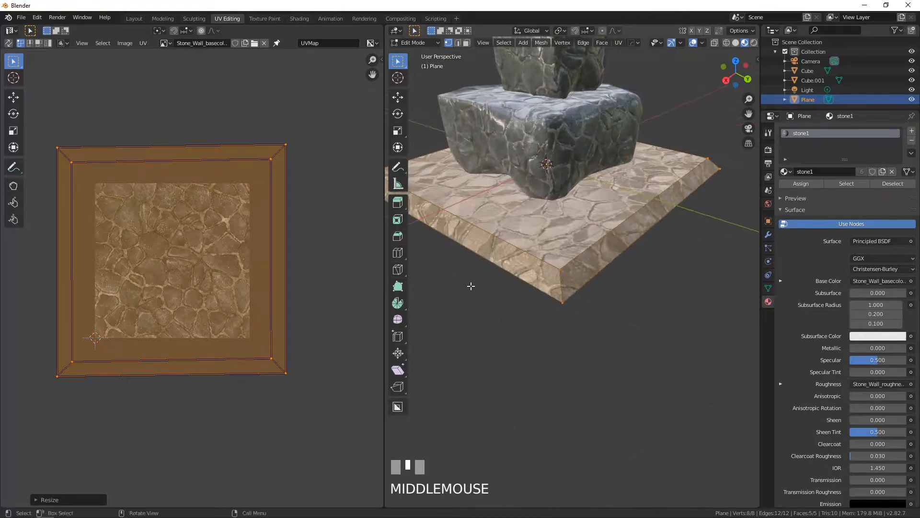
{"action": "key", "text": "Tab"}
{"action": "left_click", "coordinate": [545, 138]}
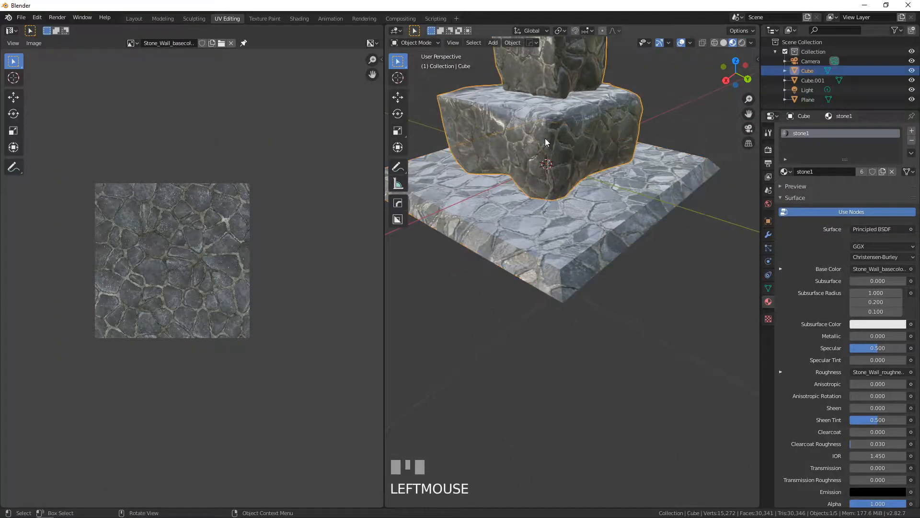
{"action": "left_click", "coordinate": [549, 218]}
{"action": "left_click", "coordinate": [554, 125]}
{"action": "left_click", "coordinate": [554, 214]}
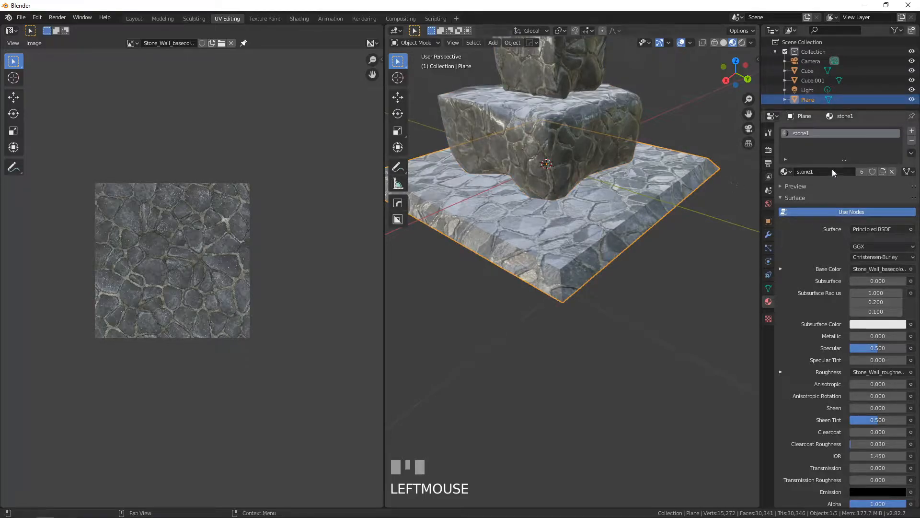
{"action": "left_click", "coordinate": [881, 172]}
{"action": "left_click", "coordinate": [831, 173]}
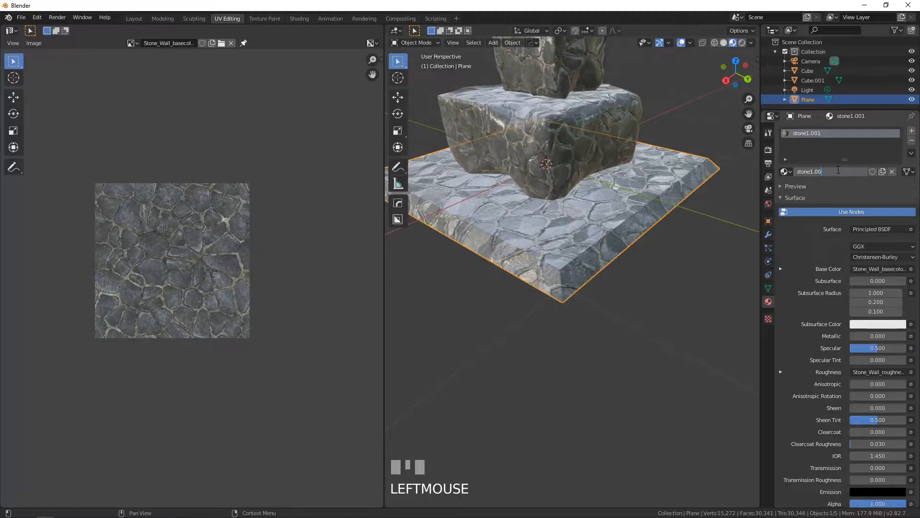
{"action": "type", "text": "stone2"}
{"action": "key", "text": "Return"}
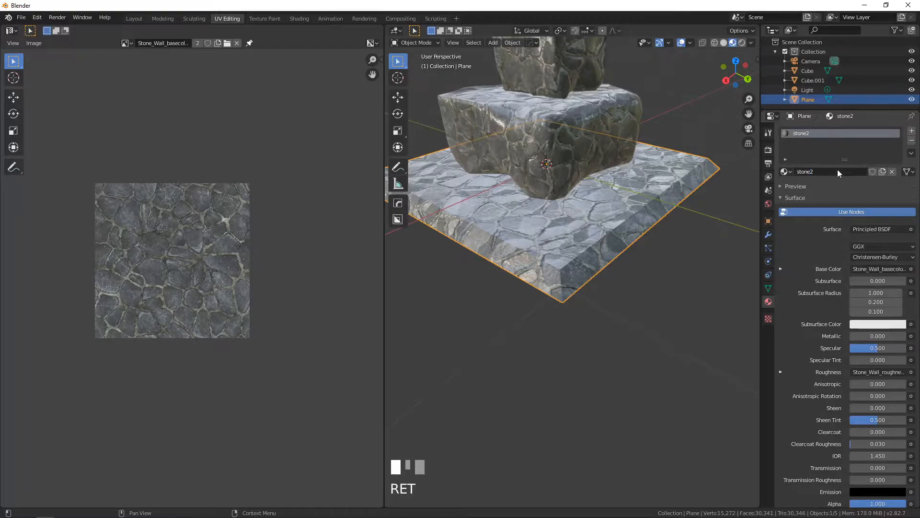
Change the UV editing area to the Shader Editor and bring the stone2 node setup into view.
{"action": "left_click", "coordinate": [14, 31]}
{"action": "left_click", "coordinate": [52, 98]}
{"action": "middle_click_drag", "start_coordinate": [146, 173], "coordinate": [135, 291]}
{"action": "scroll", "coordinate": [158, 289], "scroll_direction": "down", "scroll_amount": 3}
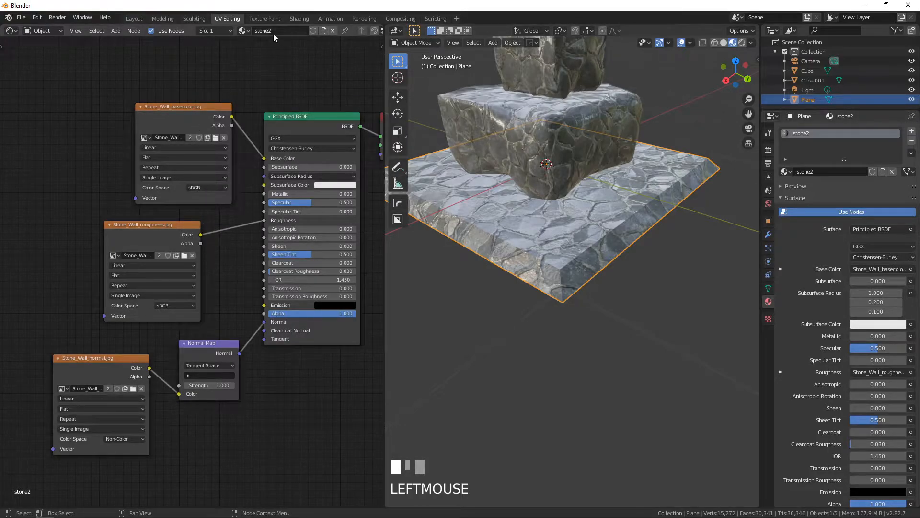
Move the base color texture node aside and insert a Bright/Contrast node between it and the Principled BSDF's Base Color.
{"action": "left_click_drag", "start_coordinate": [231, 105], "coordinate": [97, 86]}
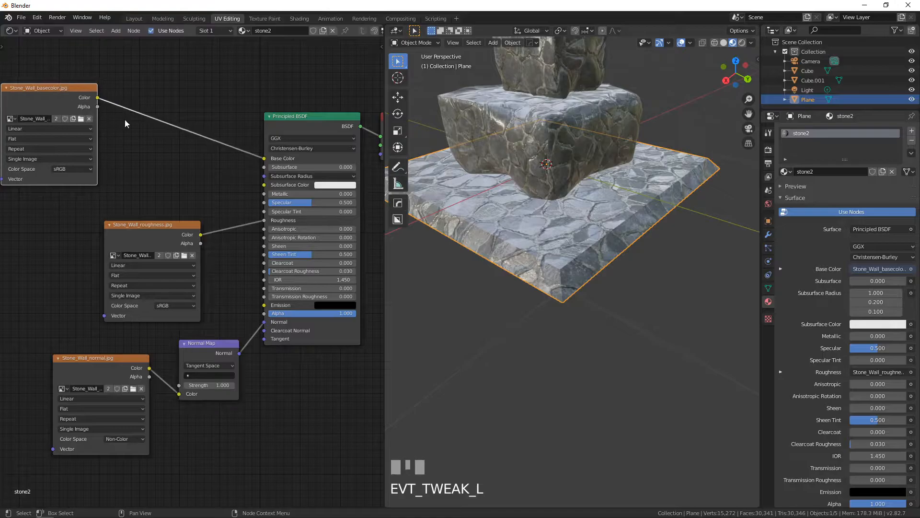
{"action": "key", "text": "shift+a"}
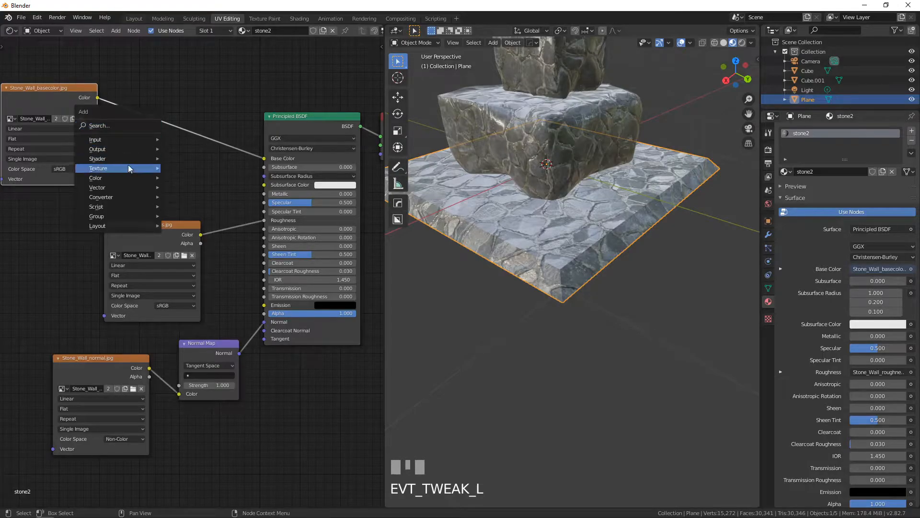
{"action": "mouse_move", "coordinate": [125, 160]}
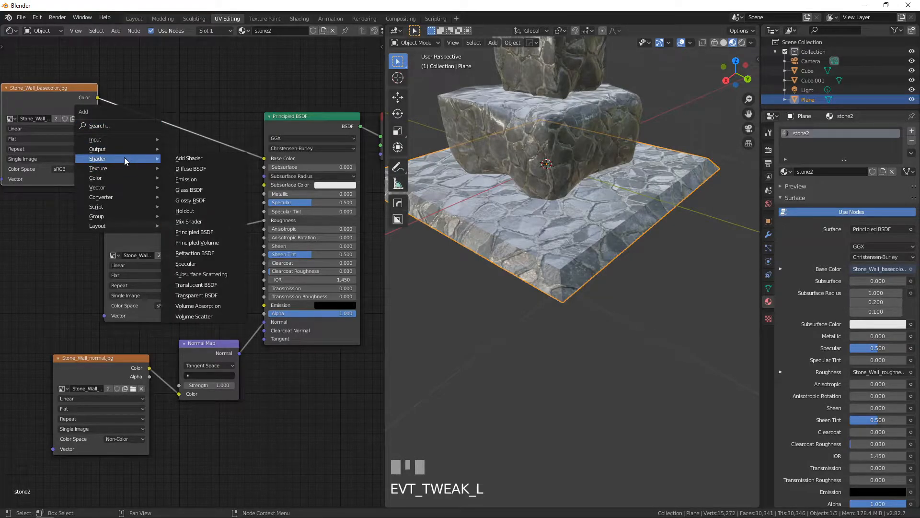
{"action": "left_click", "coordinate": [185, 179]}
{"action": "left_click", "coordinate": [162, 123]}
{"action": "scroll", "coordinate": [168, 205], "scroll_direction": "up", "scroll_amount": 4}
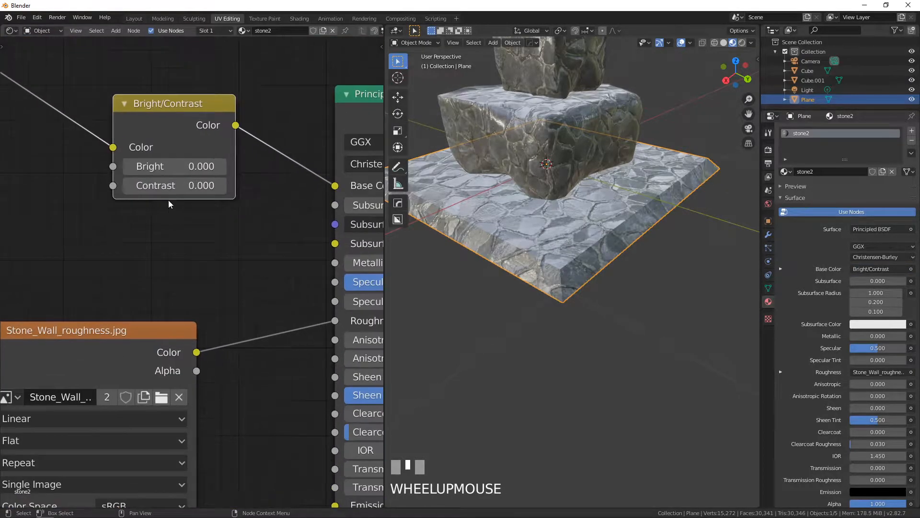
Set the Bright value of the Bright/Contrast node to -0.1 to darken the slab's stone.
{"action": "scroll", "coordinate": [169, 205], "scroll_direction": "up", "scroll_amount": 3}
{"action": "left_click", "coordinate": [130, 198]}
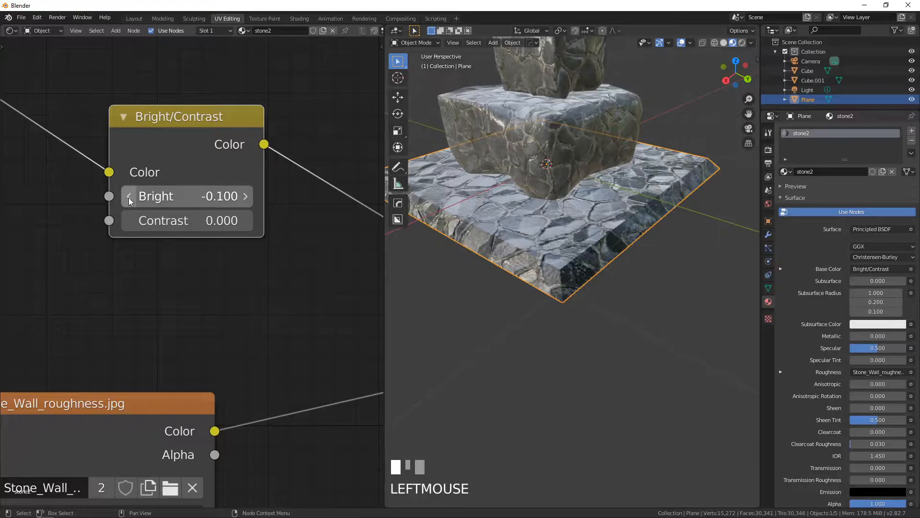
Examine the darkened slab against the pillar from several angles, from above and close up along its edges.
{"action": "middle_click_drag", "start_coordinate": [568, 271], "coordinate": [606, 284]}
{"action": "scroll", "coordinate": [606, 283], "scroll_direction": "up", "scroll_amount": 3}
{"action": "scroll", "coordinate": [603, 225], "scroll_direction": "down", "scroll_amount": 4}
{"action": "middle_click_drag", "start_coordinate": [600, 238], "coordinate": [519, 242]}
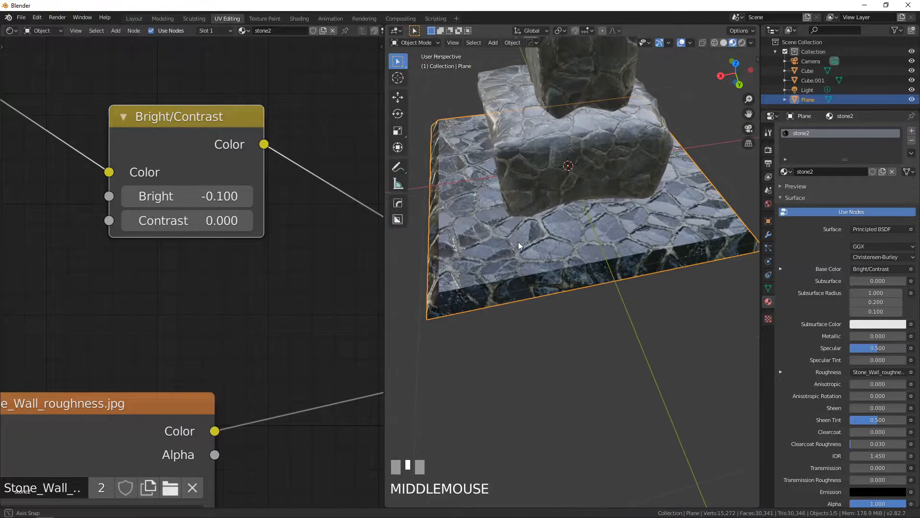
{"action": "scroll", "coordinate": [531, 222], "scroll_direction": "down", "scroll_amount": 3}
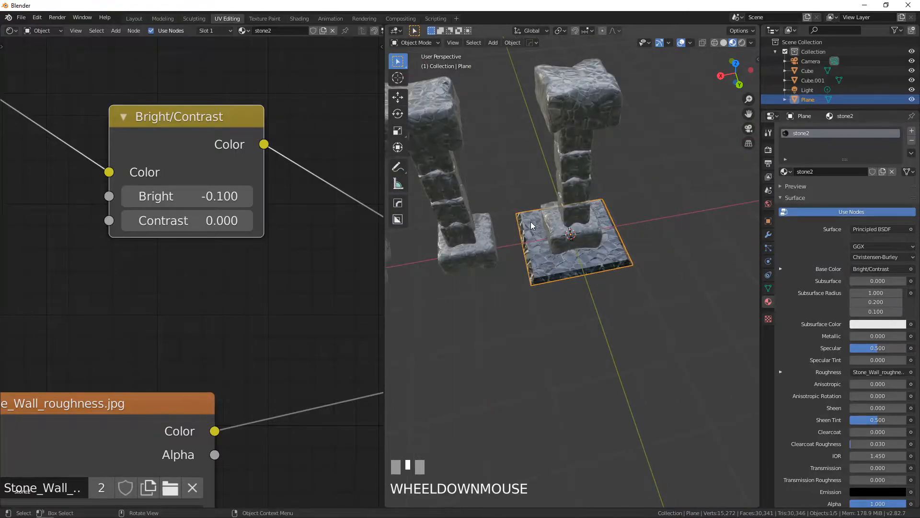
{"action": "key", "text": "KP_7"}
{"action": "middle_click_drag", "start_coordinate": [518, 211], "coordinate": [597, 278], "text": "shift"}
{"action": "scroll", "coordinate": [493, 204], "scroll_direction": "down", "scroll_amount": 3}
{"action": "scroll", "coordinate": [522, 265], "scroll_direction": "up", "scroll_amount": 3}
{"action": "scroll", "coordinate": [566, 263], "scroll_direction": "up", "scroll_amount": 3}
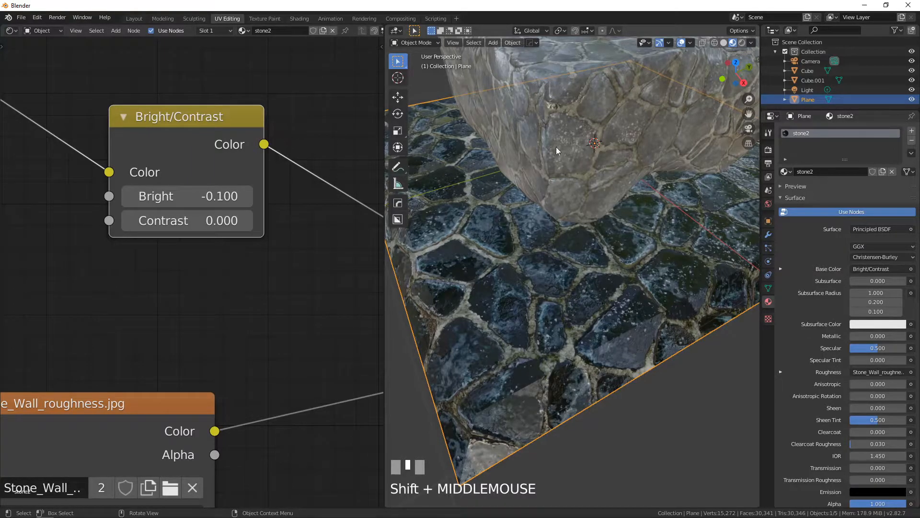
{"action": "scroll", "coordinate": [556, 279], "scroll_direction": "down", "scroll_amount": 3}
{"action": "middle_click_drag", "start_coordinate": [545, 273], "coordinate": [547, 223], "text": "shift"}
{"action": "middle_click_drag", "start_coordinate": [633, 280], "coordinate": [522, 319]}
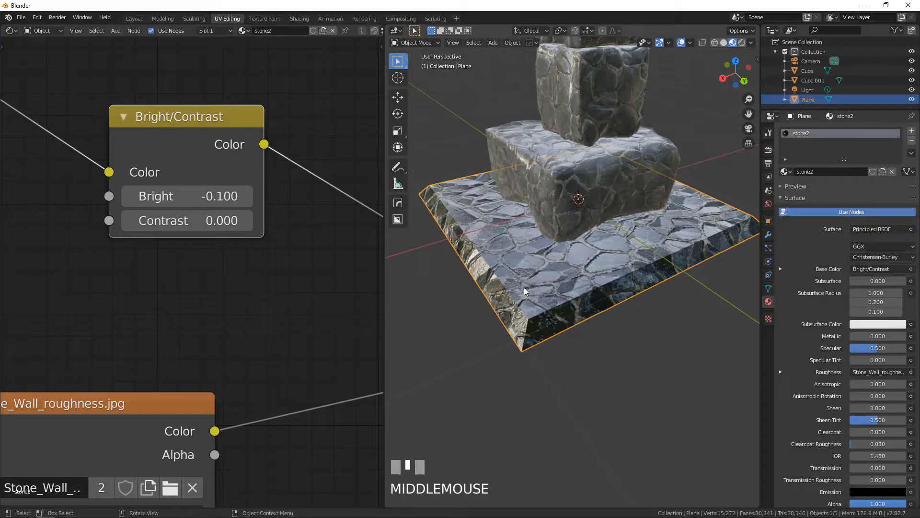
{"action": "scroll", "coordinate": [525, 287], "scroll_direction": "up", "scroll_amount": 4}
{"action": "middle_click_drag", "start_coordinate": [526, 287], "coordinate": [543, 262], "text": "shift"}
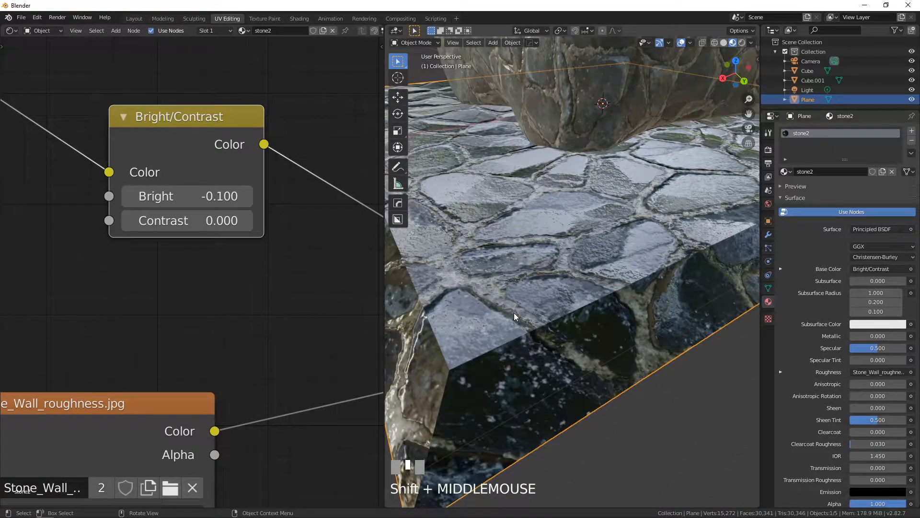
Duplicate the slab within its mesh, move the copy 2 m along Y, and rotate the copy.
{"action": "key", "text": "KP_7"}
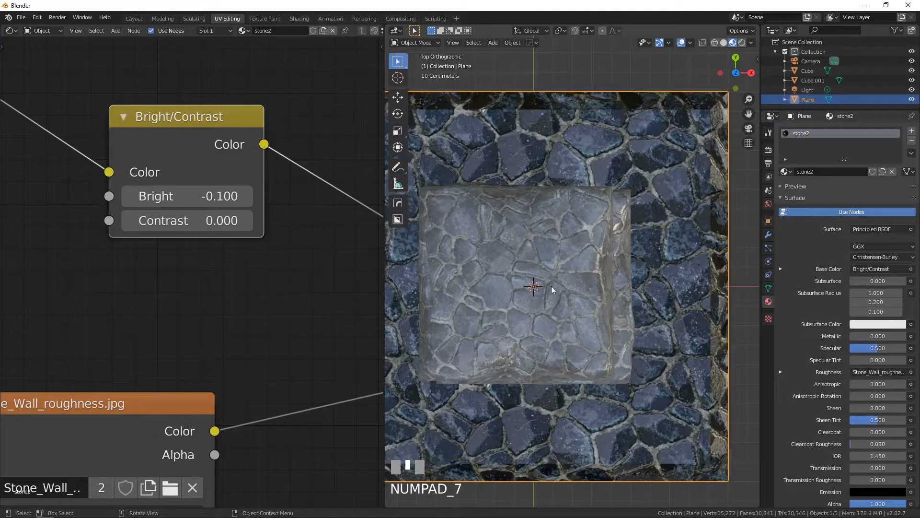
{"action": "scroll", "coordinate": [540, 254], "scroll_direction": "down", "scroll_amount": 5}
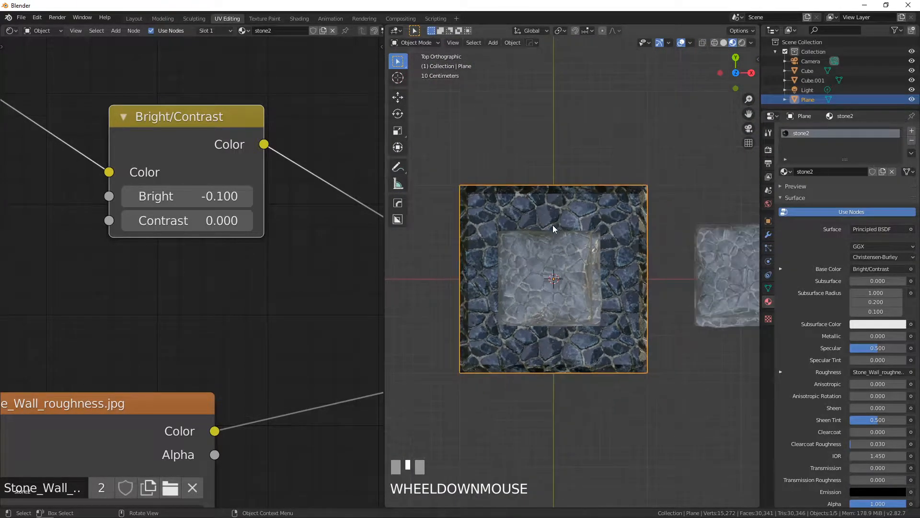
{"action": "key", "text": "Tab"}
{"action": "middle_click_drag", "start_coordinate": [553, 228], "coordinate": [550, 277], "text": "shift"}
{"action": "key", "text": "shift+d"}
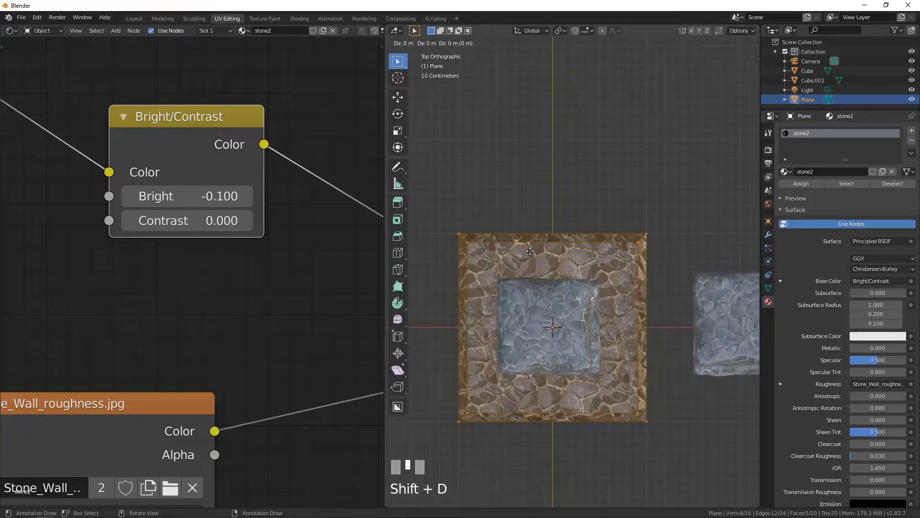
{"action": "key", "text": "Escape"}
{"action": "key", "text": "g"}
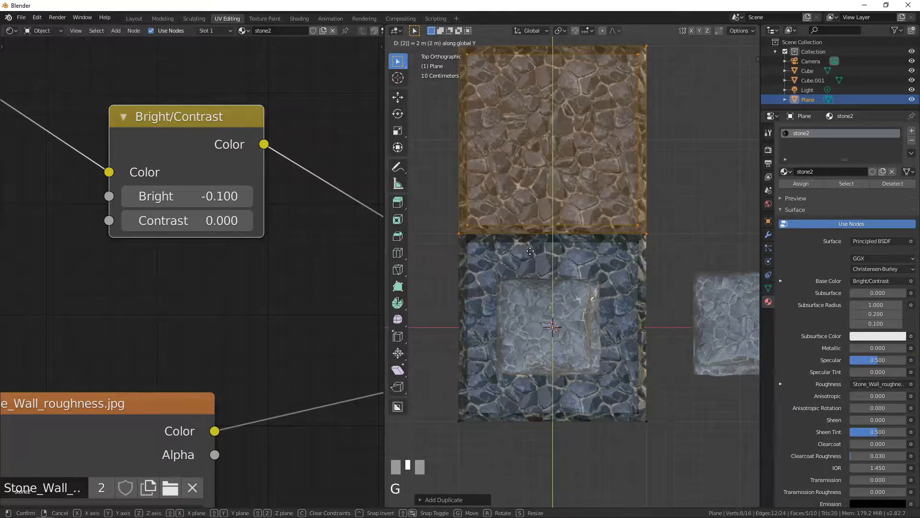
{"action": "left_click", "coordinate": [530, 250]}
{"action": "scroll", "coordinate": [532, 250], "scroll_direction": "down", "scroll_amount": 4}
{"action": "middle_click_drag", "start_coordinate": [551, 215], "coordinate": [547, 281], "text": "shift"}
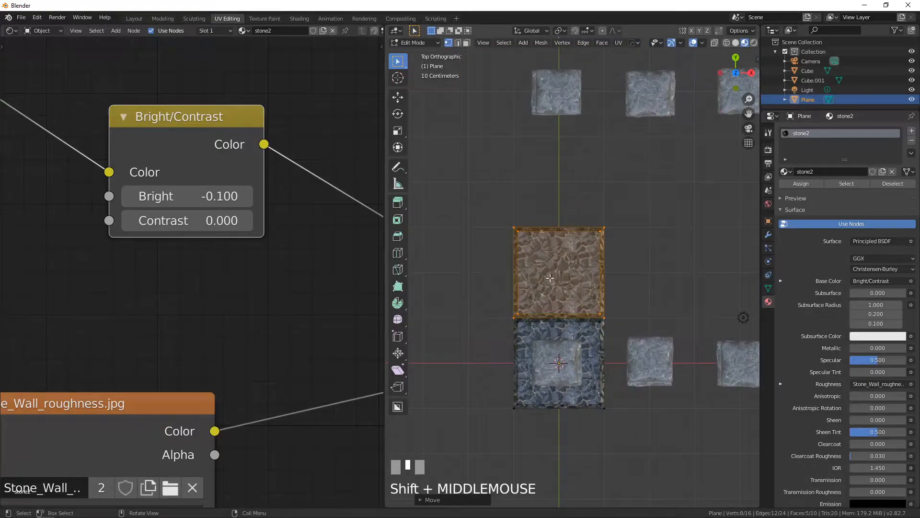
{"action": "key", "text": "r"}
{"action": "left_click", "coordinate": [550, 277]}
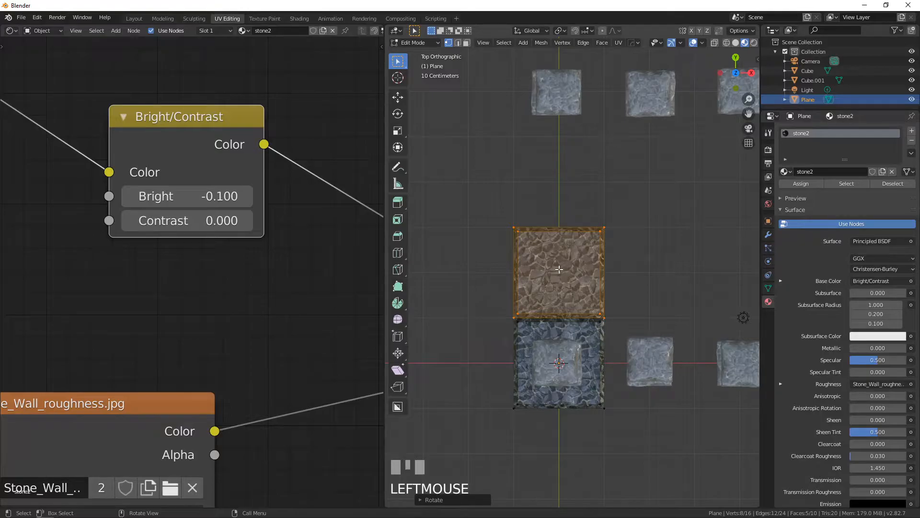
Duplicate the second slab section, move the new copy 2 m along Y, and rotate it 90°.
{"action": "key", "text": "g"}
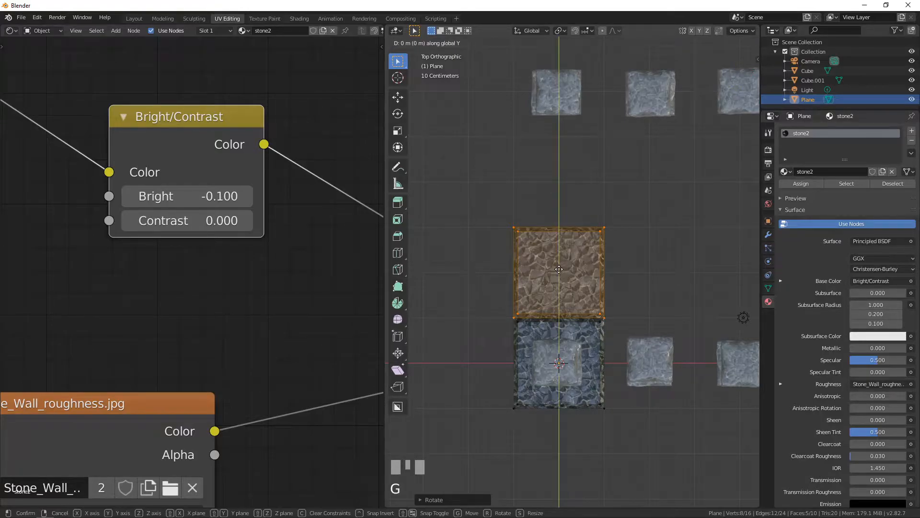
{"action": "right_click", "coordinate": [559, 269]}
{"action": "key", "text": "Escape"}
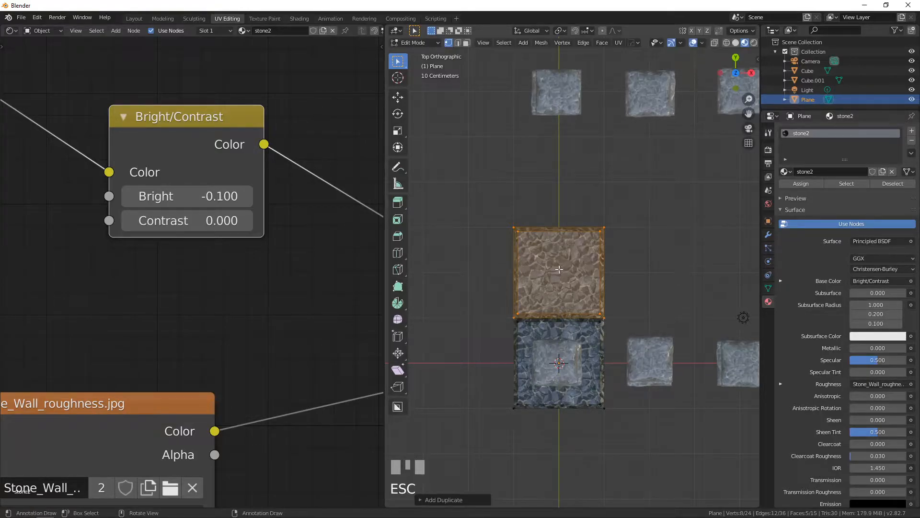
{"action": "key", "text": "shift+d"}
{"action": "type", "text": "2"}
{"action": "left_click", "coordinate": [559, 269]}
{"action": "type", "text": "r90"}
{"action": "left_click", "coordinate": [559, 269]}
{"action": "left_click", "coordinate": [561, 217]}
{"action": "middle_click_drag", "start_coordinate": [561, 216], "coordinate": [562, 274], "text": "shift"}
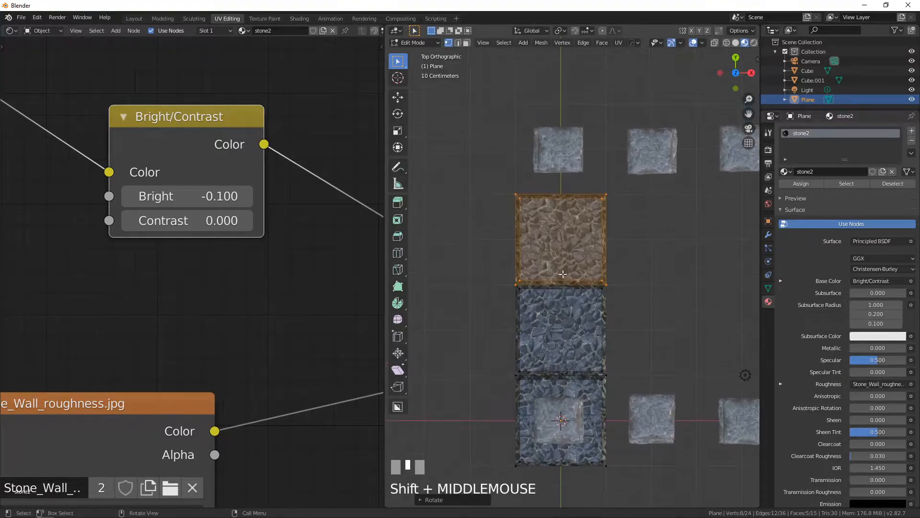
Add a fourth slab section 2 m further along Y, rotate it 90°, and return to Object Mode.
{"action": "key", "text": "shift+d"}
{"action": "type", "text": "gy2"}
{"action": "left_click", "coordinate": [563, 274]}
{"action": "type", "text": "r90"}
{"action": "left_click", "coordinate": [567, 271]}
{"action": "scroll", "coordinate": [579, 258], "scroll_direction": "down", "scroll_amount": 2}
{"action": "key", "text": "Tab"}
{"action": "mouse_move", "coordinate": [580, 258]}
{"action": "middle_mouse_down"}
{"action": "mouse_move", "coordinate": [533, 258]}
{"action": "mouse_move", "coordinate": [495, 236]}
{"action": "mouse_move", "coordinate": [516, 223]}
{"action": "mouse_move", "coordinate": [592, 244]}
{"action": "middle_mouse_up"}
{"action": "scroll", "coordinate": [545, 250], "scroll_direction": "up", "scroll_amount": 4}
{"action": "scroll", "coordinate": [510, 222], "scroll_direction": "up", "scroll_amount": 2}
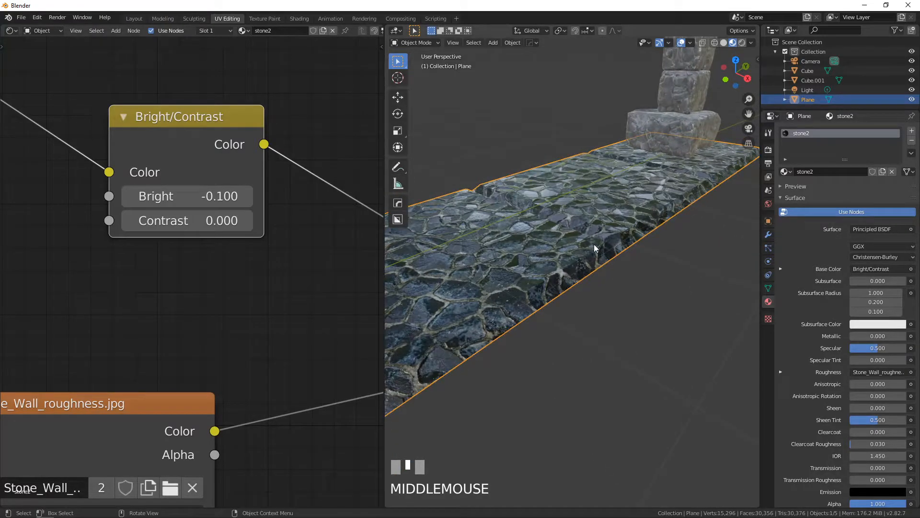
Select the slabs' bottom vertices in wireframe front view and raise them about 0.05 m along Z to flatten the sloped edges.
{"action": "key", "text": "KP_1"}
{"action": "key", "text": "Tab"}
{"action": "scroll", "coordinate": [579, 234], "scroll_direction": "up", "scroll_amount": 1}
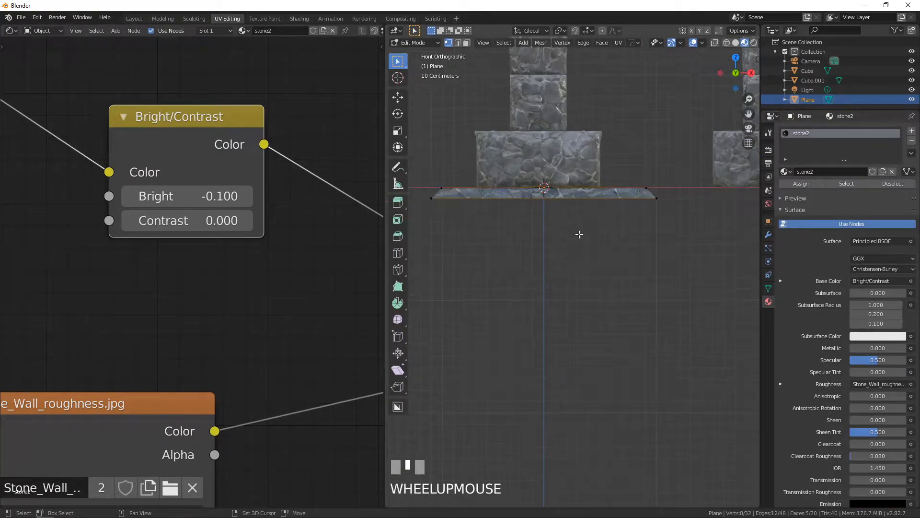
{"action": "middle_click_drag", "start_coordinate": [579, 235], "coordinate": [627, 274], "text": "shift"}
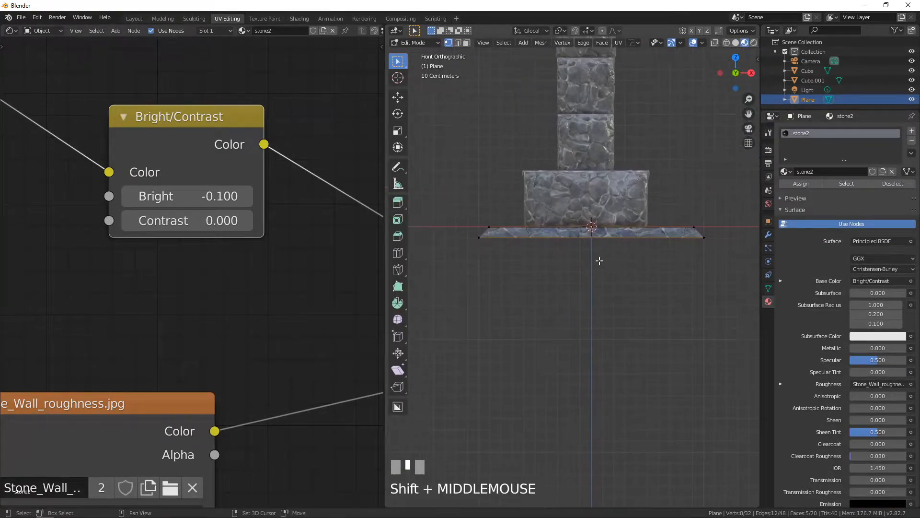
{"action": "left_click", "coordinate": [727, 43]}
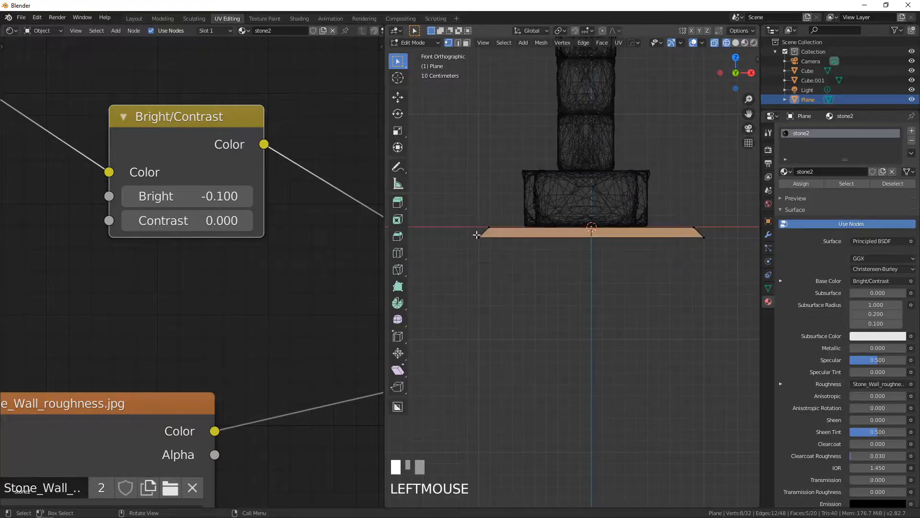
{"action": "key", "text": "alt+a"}
{"action": "left_click_drag", "start_coordinate": [467, 231], "coordinate": [769, 273]}
{"action": "scroll", "coordinate": [514, 238], "scroll_direction": "up", "scroll_amount": 5}
{"action": "middle_click_drag", "start_coordinate": [648, 287], "coordinate": [585, 281], "text": "shift"}
{"action": "scroll", "coordinate": [583, 280], "scroll_direction": "up", "scroll_amount": 2}
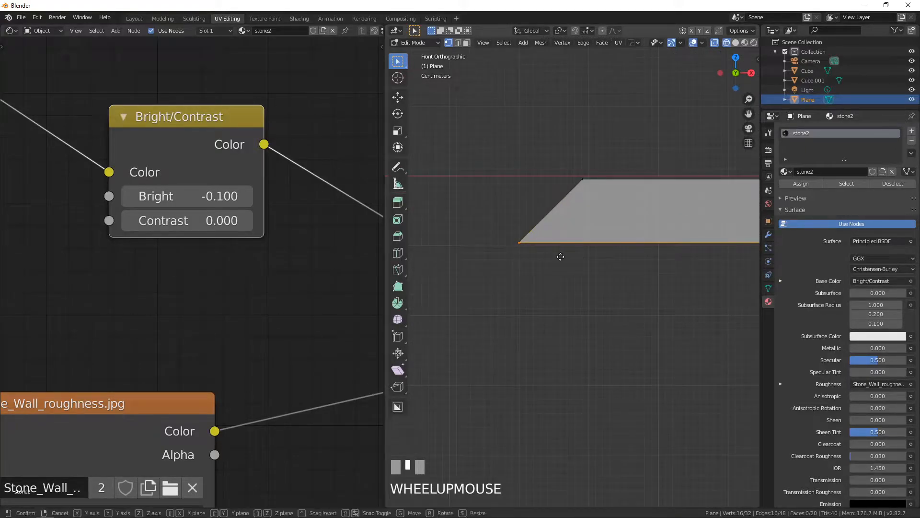
{"action": "key", "text": "g"}
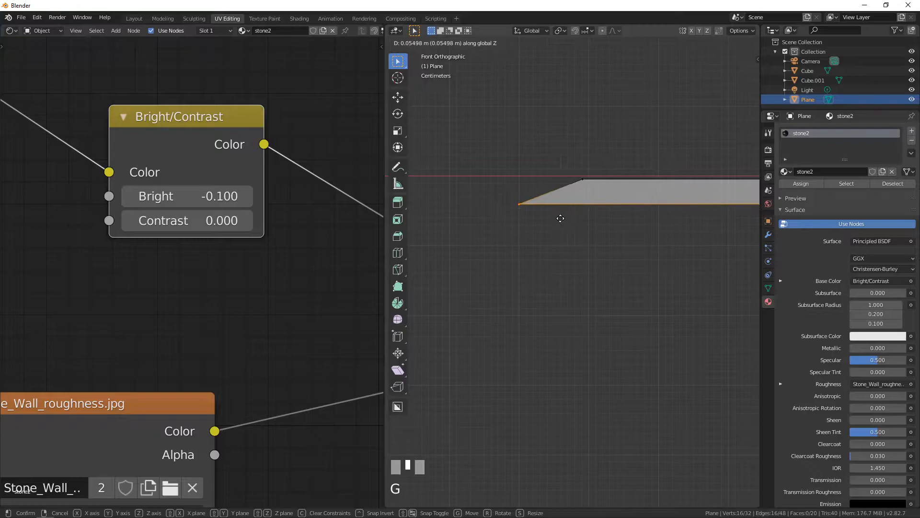
{"action": "left_click", "coordinate": [560, 220]}
Return to Object Mode with Material Preview shading and inspect the seams along the flattened slab strip.
{"action": "scroll", "coordinate": [560, 220], "scroll_direction": "down", "scroll_amount": 3}
{"action": "key", "text": "Tab"}
{"action": "middle_click_drag", "start_coordinate": [669, 260], "coordinate": [580, 291]}
{"action": "scroll", "coordinate": [580, 290], "scroll_direction": "down", "scroll_amount": 2}
{"action": "left_click", "coordinate": [732, 43]}
{"action": "mouse_move", "coordinate": [606, 248]}
{"action": "middle_mouse_down"}
{"action": "mouse_move", "coordinate": [592, 292]}
{"action": "mouse_move", "coordinate": [579, 290]}
{"action": "mouse_move", "coordinate": [615, 341]}
{"action": "middle_mouse_up"}
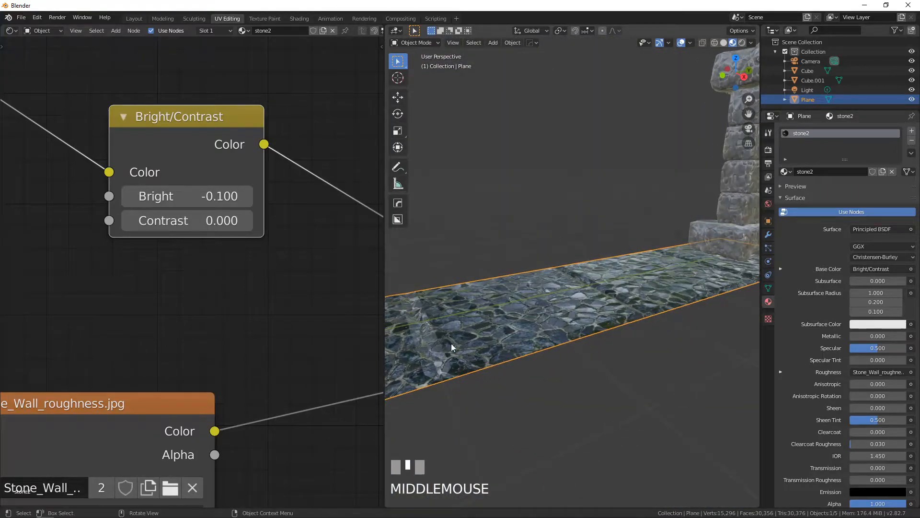
{"action": "scroll", "coordinate": [523, 349], "scroll_direction": "down", "scroll_amount": 3}
{"action": "middle_click_drag", "start_coordinate": [523, 349], "coordinate": [574, 280]}
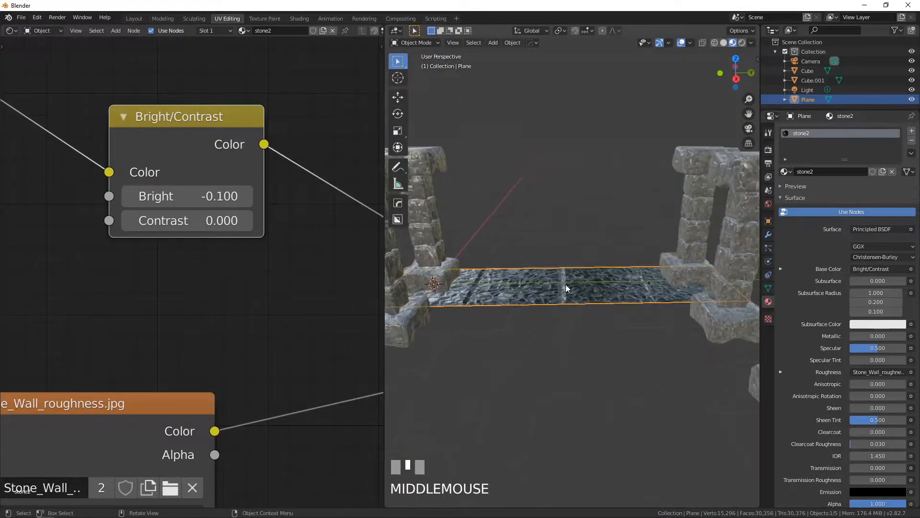
{"action": "scroll", "coordinate": [580, 306], "scroll_direction": "up", "scroll_amount": 5}
{"action": "middle_click_drag", "start_coordinate": [523, 353], "coordinate": [589, 395]}
{"action": "scroll", "coordinate": [628, 360], "scroll_direction": "up", "scroll_amount": 2}
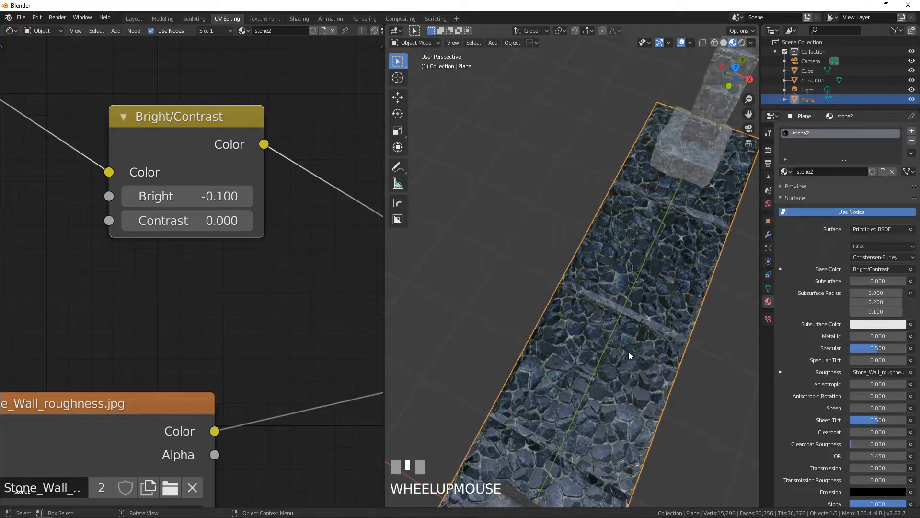
Duplicate all four slab sections and move the copy along X to sit edge to edge under the second pair of pillars.
{"action": "key", "text": "Tab"}
{"action": "key", "text": "KP_7"}
{"action": "key", "text": "a"}
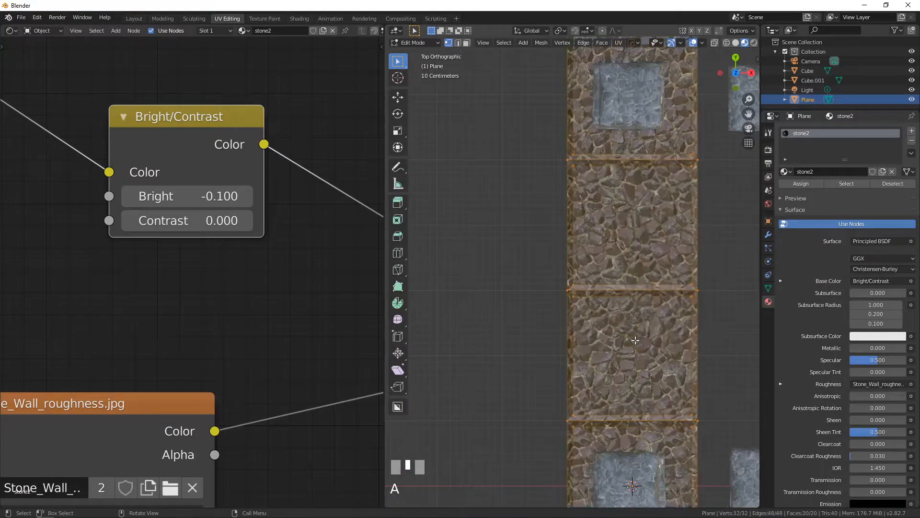
{"action": "scroll", "coordinate": [633, 338], "scroll_direction": "down", "scroll_amount": 3}
{"action": "middle_click_drag", "start_coordinate": [664, 302], "coordinate": [601, 294], "text": "shift"}
{"action": "key", "text": "shift+d"}
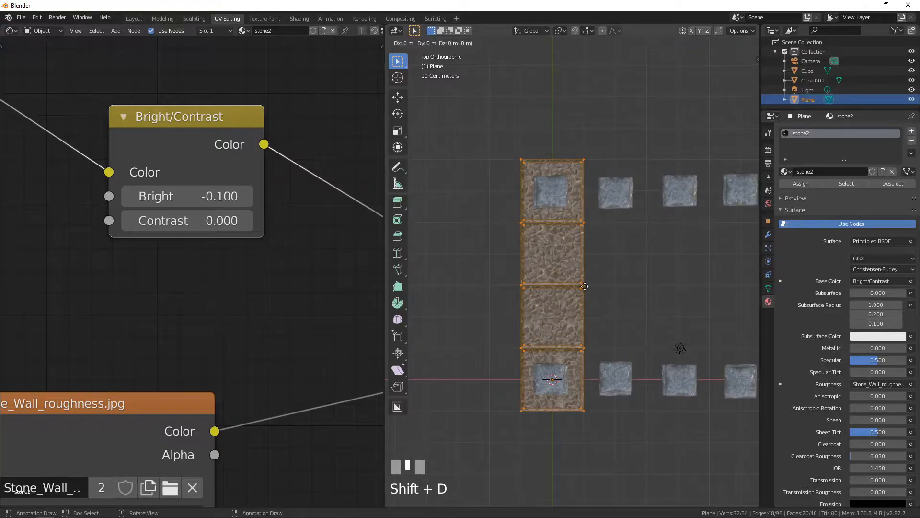
{"action": "key", "text": "Escape"}
{"action": "key", "text": "g"}
{"action": "key", "text": "x"}
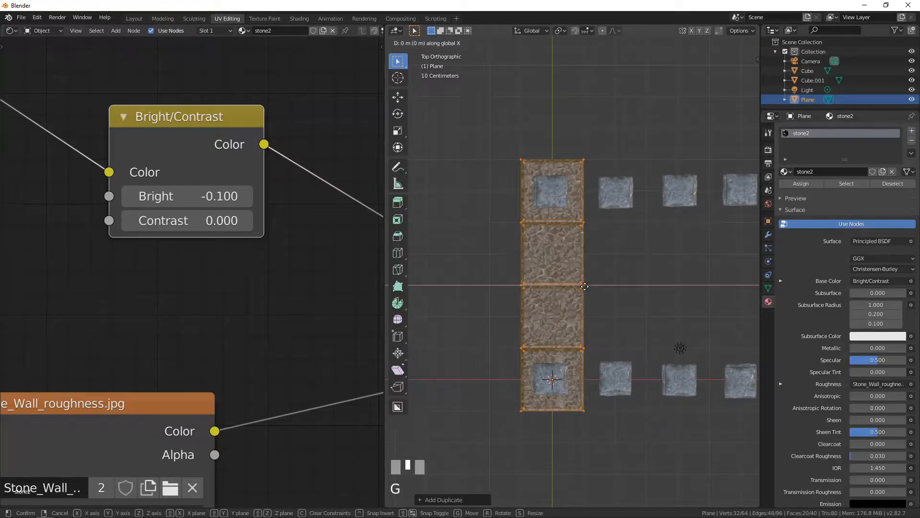
{"action": "left_click", "coordinate": [647, 286]}
Rotate the copied strip of slabs 180° to vary its stone pattern.
{"action": "middle_click_drag", "start_coordinate": [595, 271], "coordinate": [555, 260], "text": "shift"}
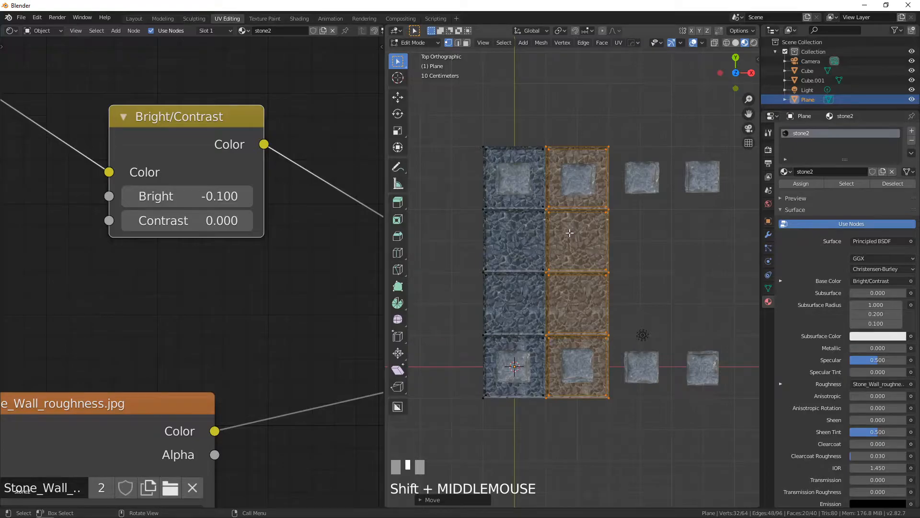
{"action": "type", "text": "r180"}
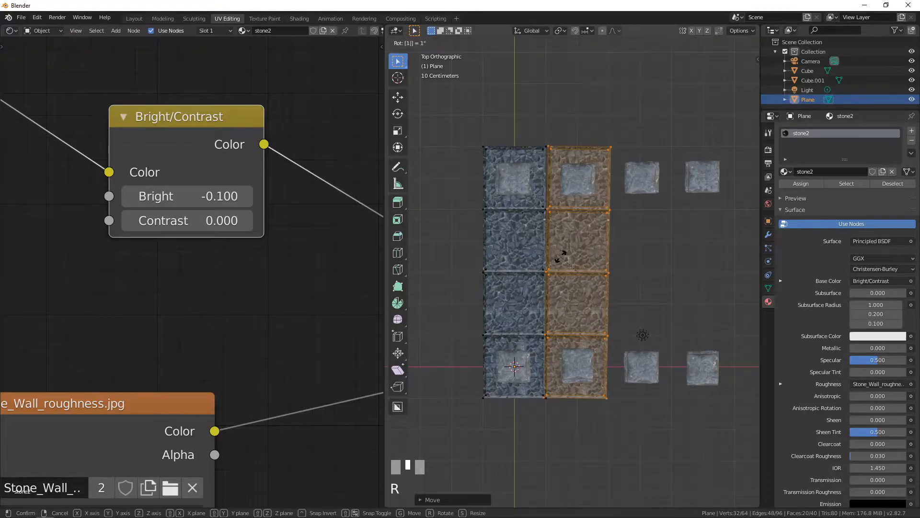
{"action": "key", "text": "Return"}
{"action": "left_click", "coordinate": [563, 256]}
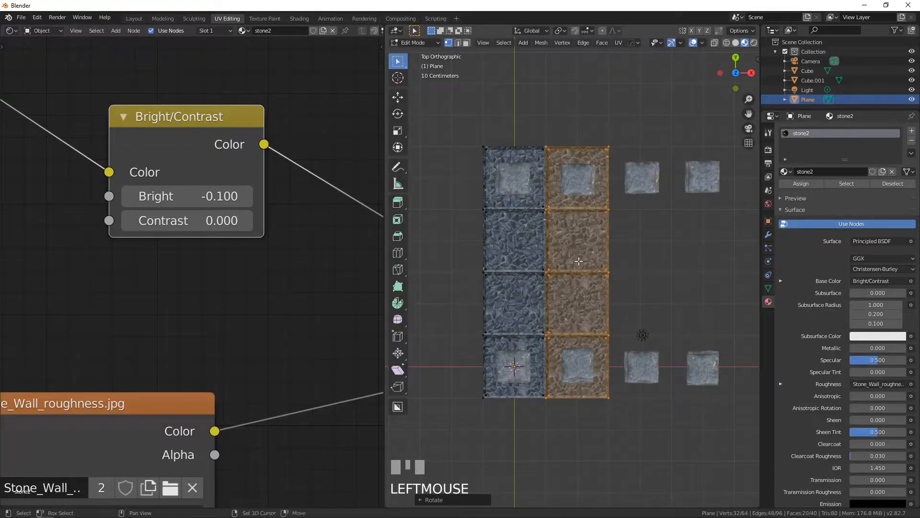
Duplicate the second strip and place the copy alongside it under the third pair of pillars.
{"action": "middle_click_drag", "start_coordinate": [575, 257], "coordinate": [539, 258], "text": "shift"}
{"action": "key", "text": "shift+d"}
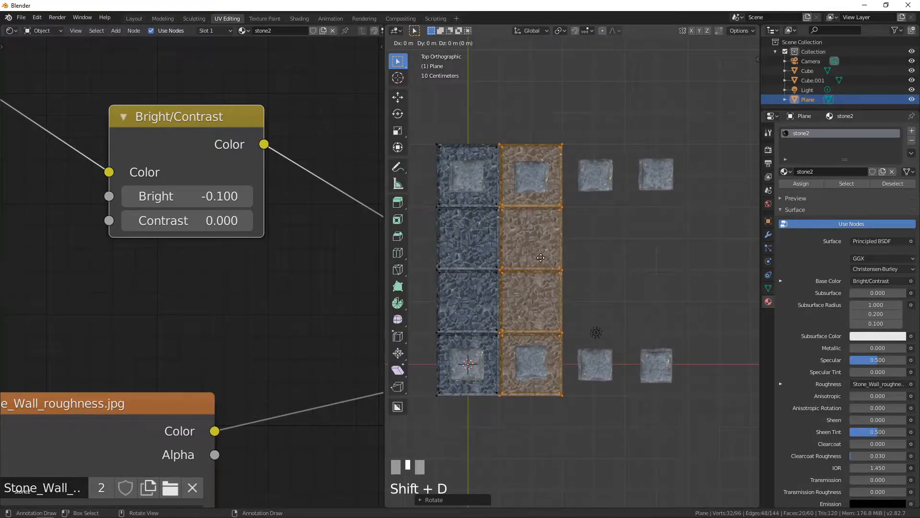
{"action": "left_click", "coordinate": [567, 252]}
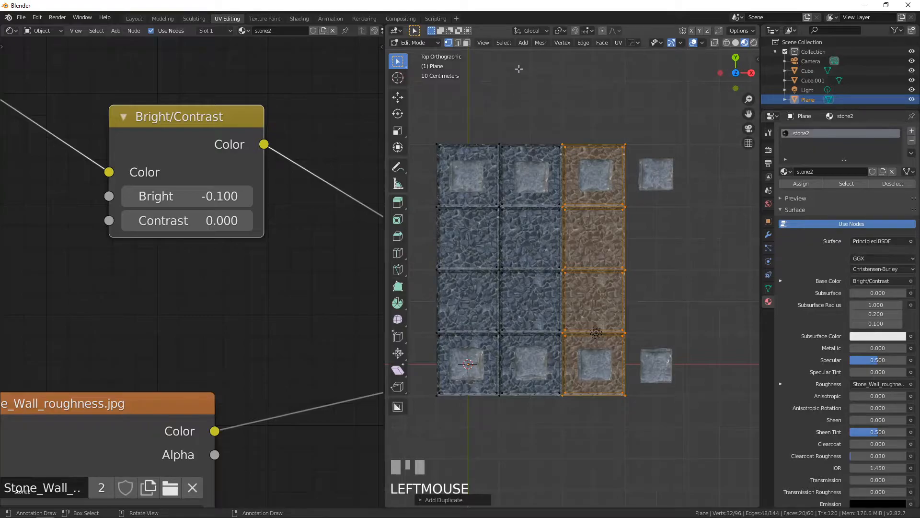
Mirror the third strip of slabs along a global axis and clear the selection.
{"action": "left_click", "coordinate": [545, 42]}
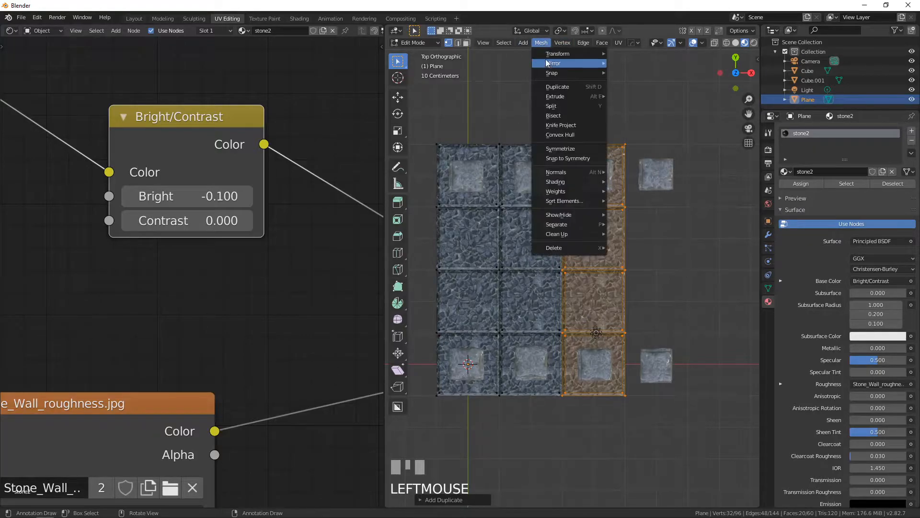
{"action": "mouse_move", "coordinate": [551, 64]}
{"action": "left_click", "coordinate": [640, 76]}
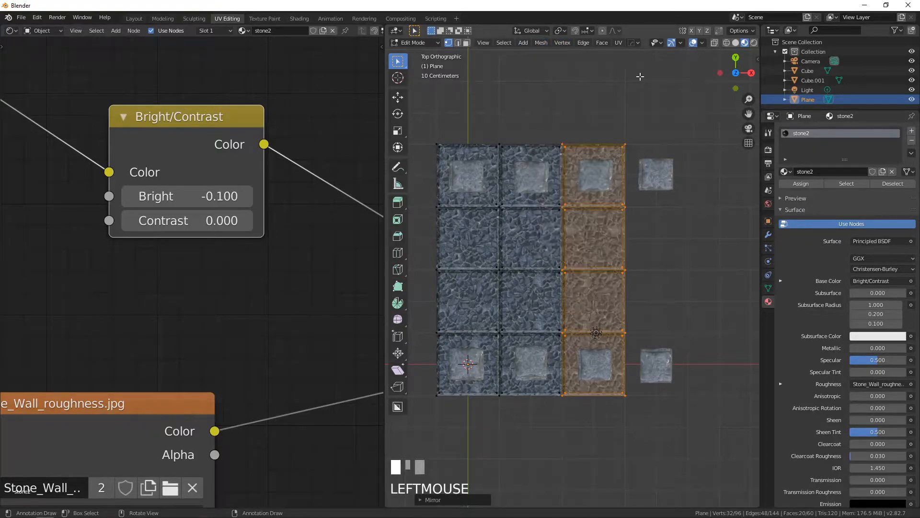
{"action": "left_click", "coordinate": [640, 82]}
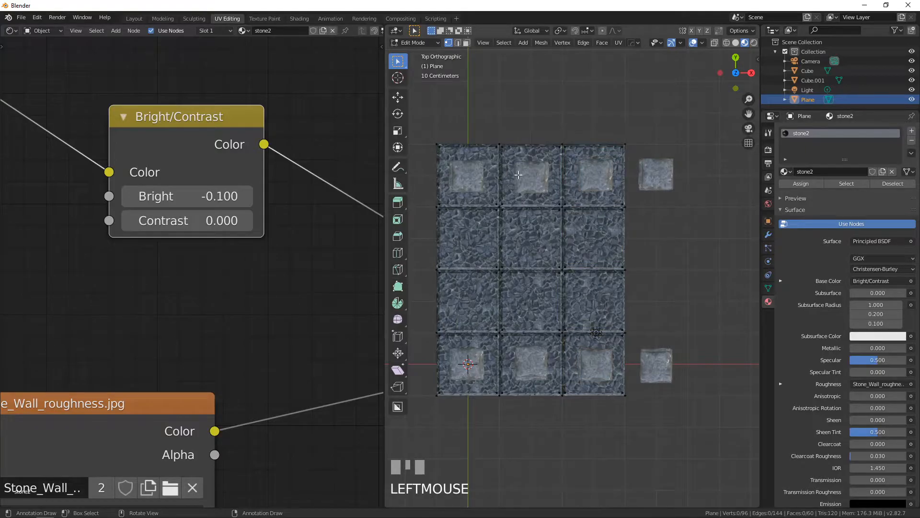
Duplicate the third strip of slabs, move the copy along X under the fourth pair of pillars, and rotate it.
{"action": "key", "text": "ctrl+z"}
{"action": "key", "text": "shift+d"}
{"action": "key", "text": "Escape"}
{"action": "key", "text": "g"}
{"action": "key", "text": "x"}
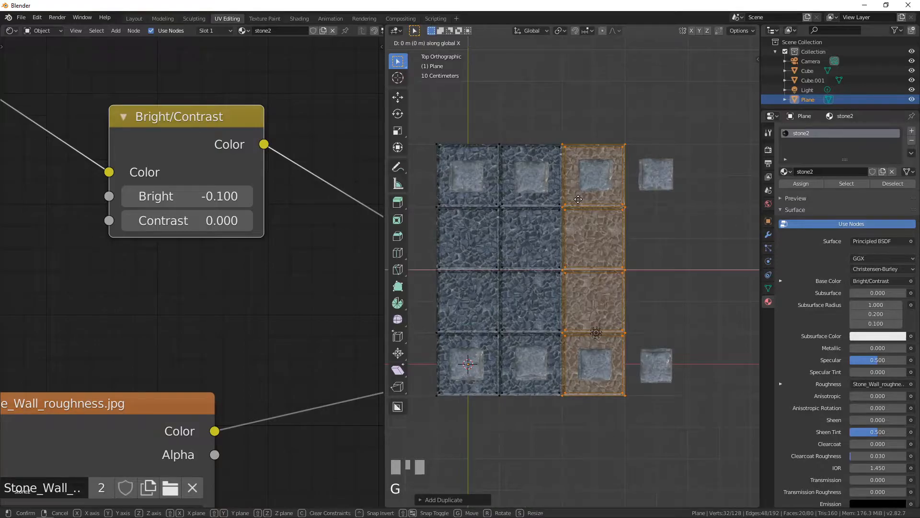
{"action": "left_click", "coordinate": [605, 202]}
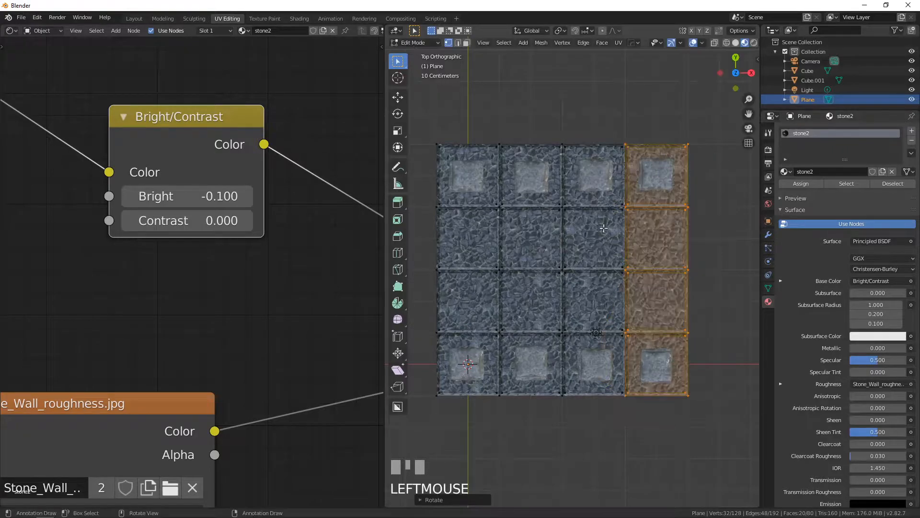
Examine the slab floor and both pillar rows in perspective, from close up and from a distance.
{"action": "key", "text": "Tab"}
{"action": "middle_click_drag", "start_coordinate": [623, 282], "coordinate": [545, 212]}
{"action": "scroll", "coordinate": [608, 283], "scroll_direction": "up", "scroll_amount": 4}
{"action": "middle_click_drag", "start_coordinate": [607, 283], "coordinate": [542, 257]}
{"action": "scroll", "coordinate": [594, 308], "scroll_direction": "up", "scroll_amount": 2}
{"action": "scroll", "coordinate": [565, 273], "scroll_direction": "down", "scroll_amount": 2}
{"action": "scroll", "coordinate": [540, 243], "scroll_direction": "down", "scroll_amount": 3}
{"action": "scroll", "coordinate": [543, 200], "scroll_direction": "down", "scroll_amount": 4}
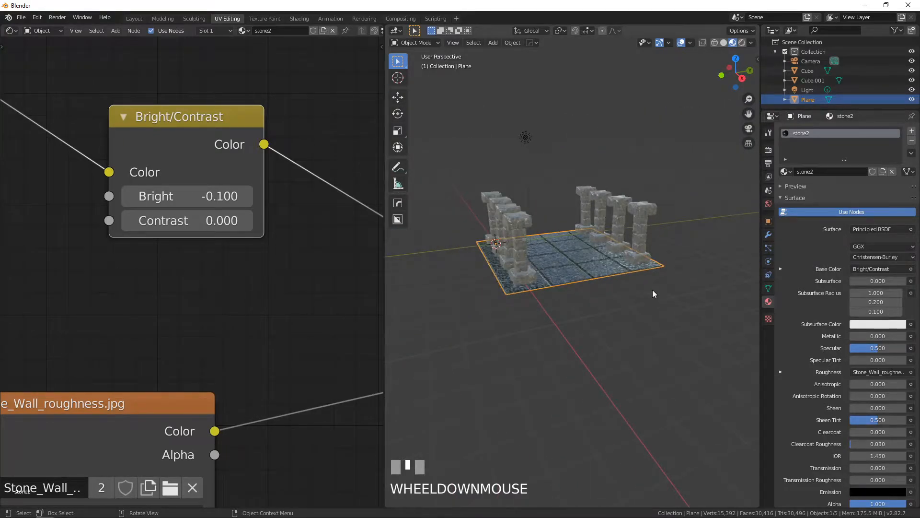
{"action": "scroll", "coordinate": [617, 281], "scroll_direction": "up", "scroll_amount": 5}
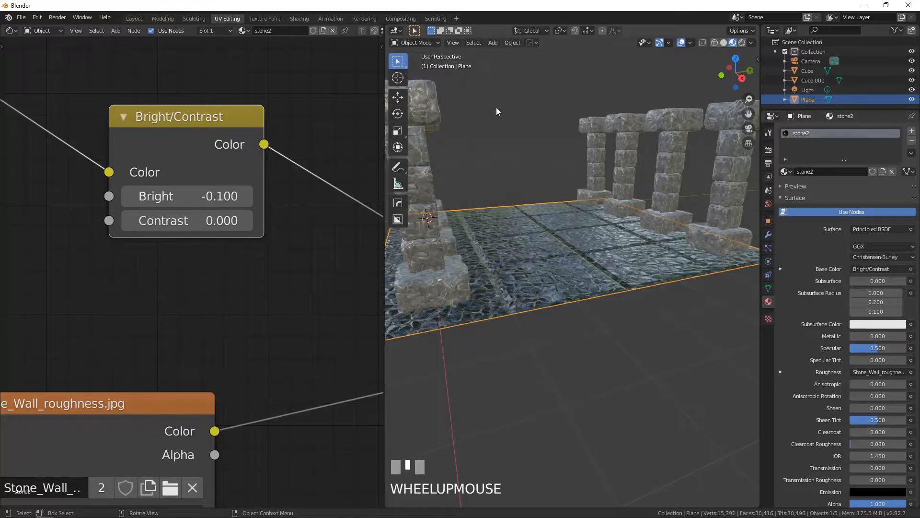
Scale all the floor slabs to 0.5 in Edit Mode from the top view.
{"action": "key", "text": "KP_7"}
{"action": "middle_click_drag", "start_coordinate": [538, 252], "coordinate": [617, 222], "text": "shift"}
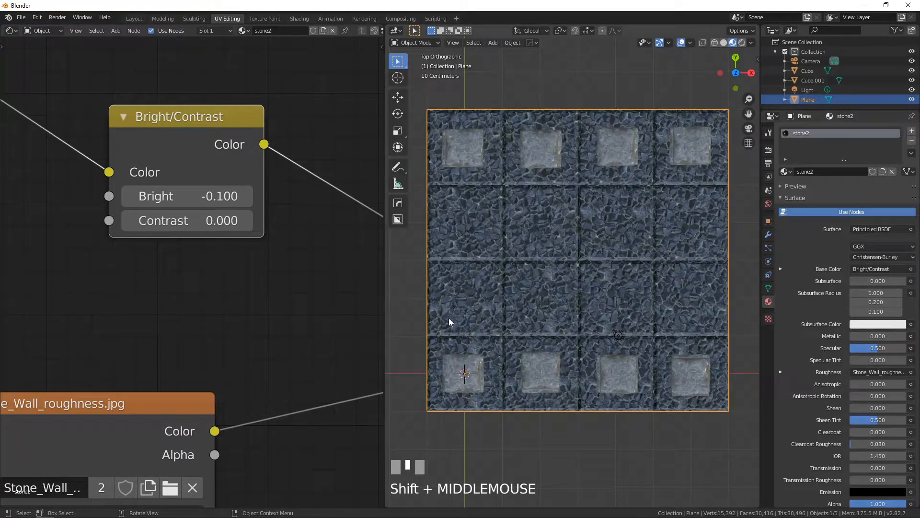
{"action": "key", "text": "Tab"}
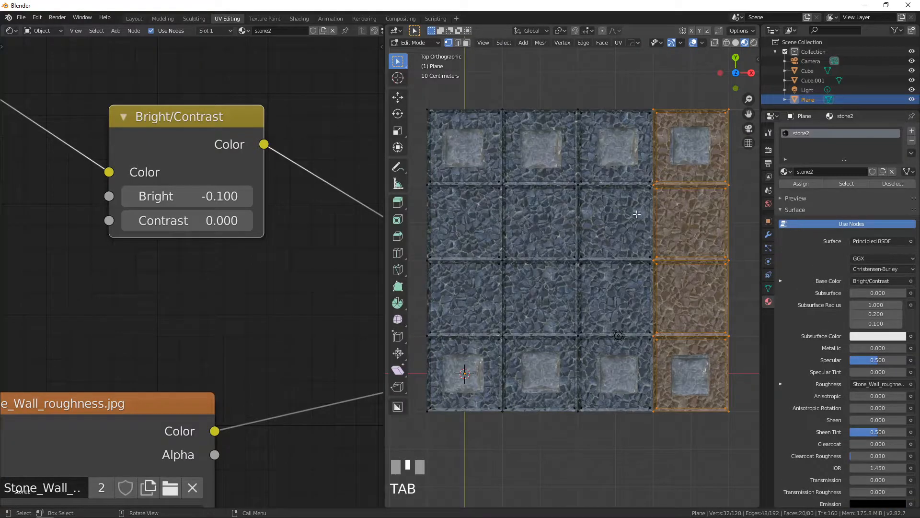
{"action": "key", "text": "a"}
{"action": "type", "text": "s"}
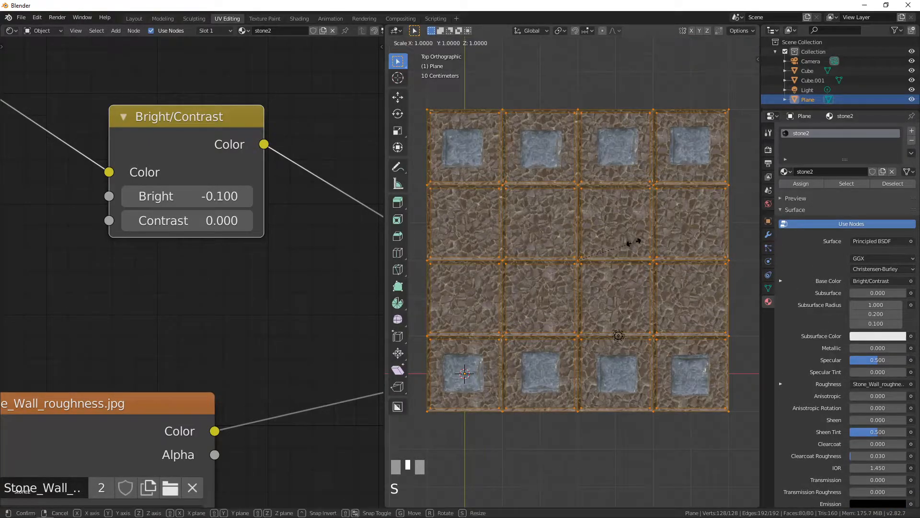
{"action": "type", "text": ".5"}
{"action": "key", "text": "Return"}
{"action": "left_click", "coordinate": [634, 242]}
Move the floor object in Object Mode so it sits under the first two pillars of the front row.
{"action": "middle_click_drag", "start_coordinate": [633, 242], "coordinate": [623, 188], "text": "shift"}
{"action": "key", "text": "Tab"}
{"action": "key", "text": "g"}
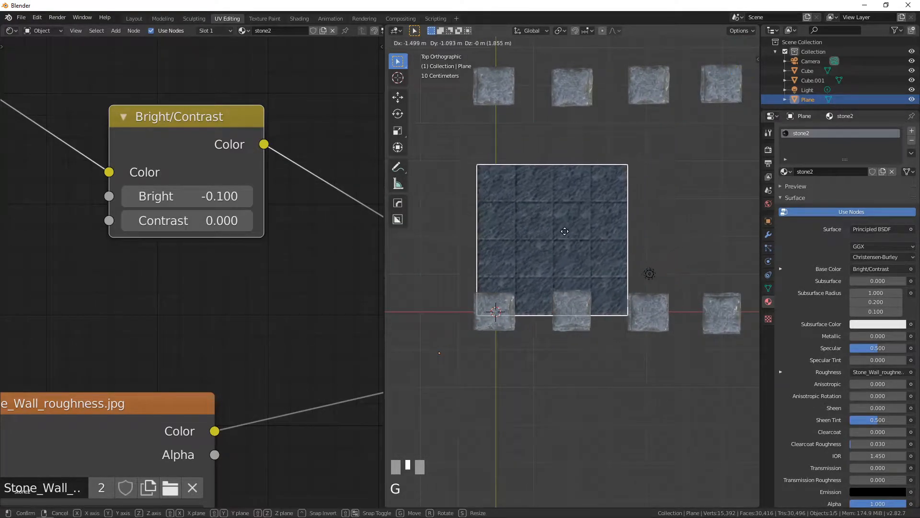
{"action": "left_click", "coordinate": [548, 263]}
Fine-tune the floor's position at its upper-left corner, shifting it about -0.005 m in X and -0.019 m in Y.
{"action": "scroll", "coordinate": [530, 272], "scroll_direction": "up", "scroll_amount": 3}
{"action": "middle_click_drag", "start_coordinate": [530, 272], "coordinate": [690, 278], "text": "shift"}
{"action": "scroll", "coordinate": [544, 273], "scroll_direction": "up", "scroll_amount": 3}
{"action": "middle_click_drag", "start_coordinate": [468, 245], "coordinate": [664, 304], "text": "shift"}
{"action": "scroll", "coordinate": [664, 304], "scroll_direction": "up", "scroll_amount": 4}
{"action": "middle_click_drag", "start_coordinate": [515, 189], "coordinate": [583, 274], "text": "shift"}
{"action": "scroll", "coordinate": [537, 246], "scroll_direction": "up", "scroll_amount": 3}
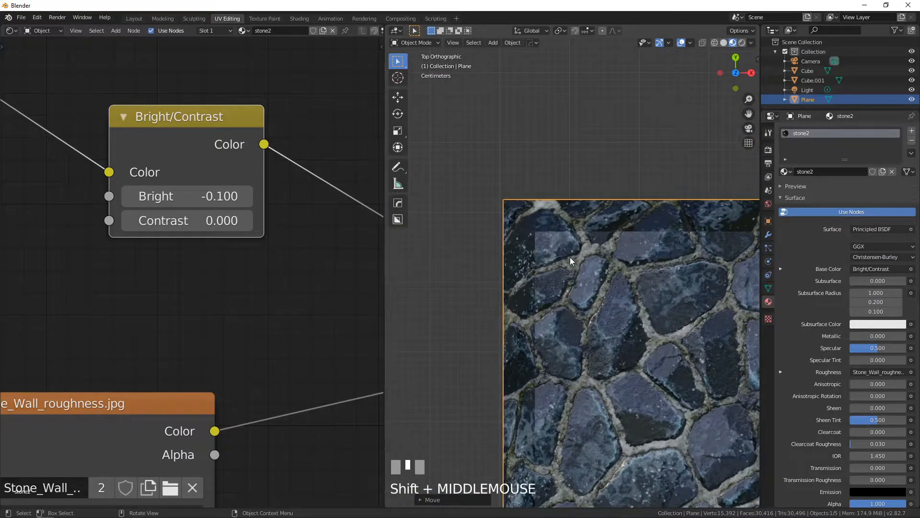
{"action": "key", "text": "g"}
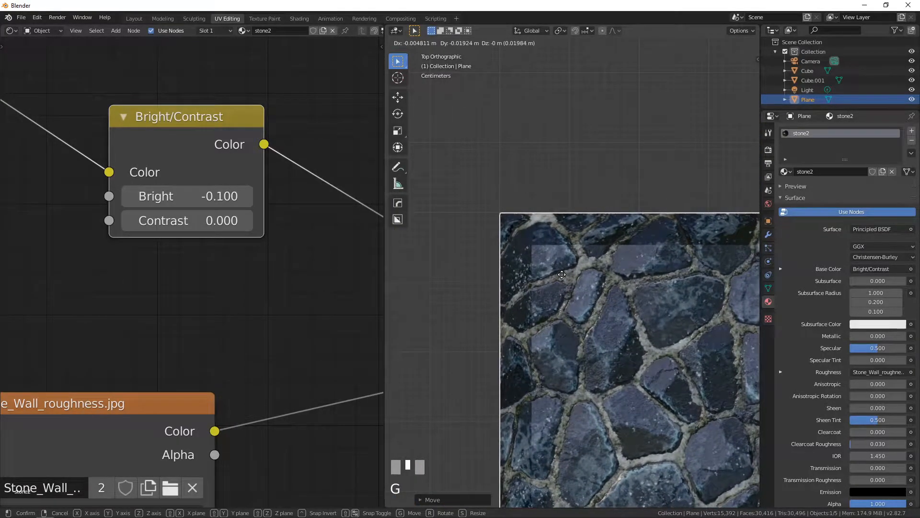
{"action": "left_click", "coordinate": [562, 275]}
Snap the 3D cursor to the floor's upper-right corner vertex and return to Object Mode.
{"action": "scroll", "coordinate": [558, 267], "scroll_direction": "down", "scroll_amount": 11}
{"action": "middle_click_drag", "start_coordinate": [649, 282], "coordinate": [370, 267], "text": "shift"}
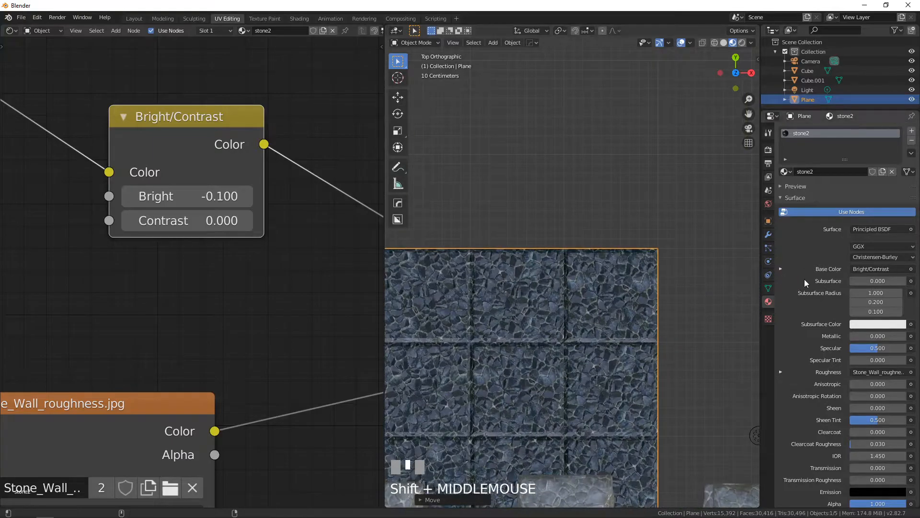
{"action": "middle_click_drag", "start_coordinate": [800, 277], "coordinate": [605, 253], "text": "shift"}
{"action": "scroll", "coordinate": [579, 244], "scroll_direction": "up", "scroll_amount": 5}
{"action": "key", "text": "Tab"}
{"action": "left_click", "coordinate": [518, 155]}
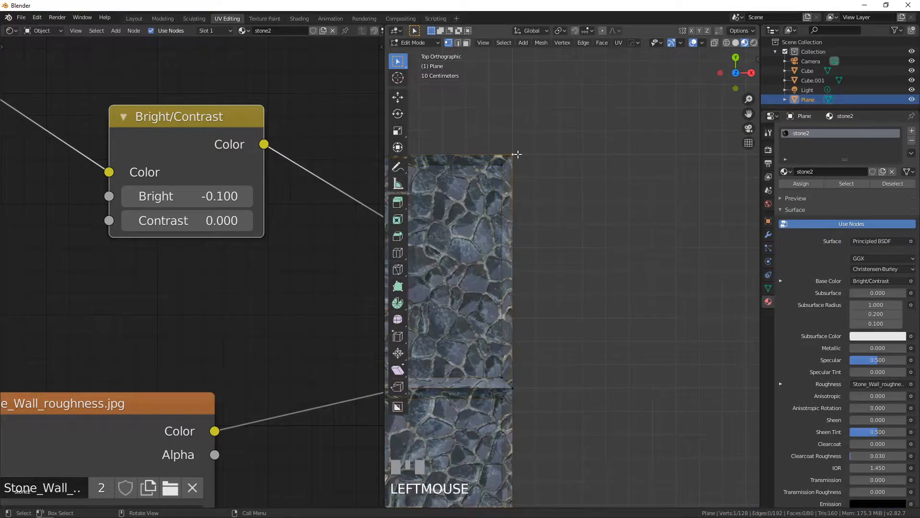
{"action": "key", "text": "shift+s"}
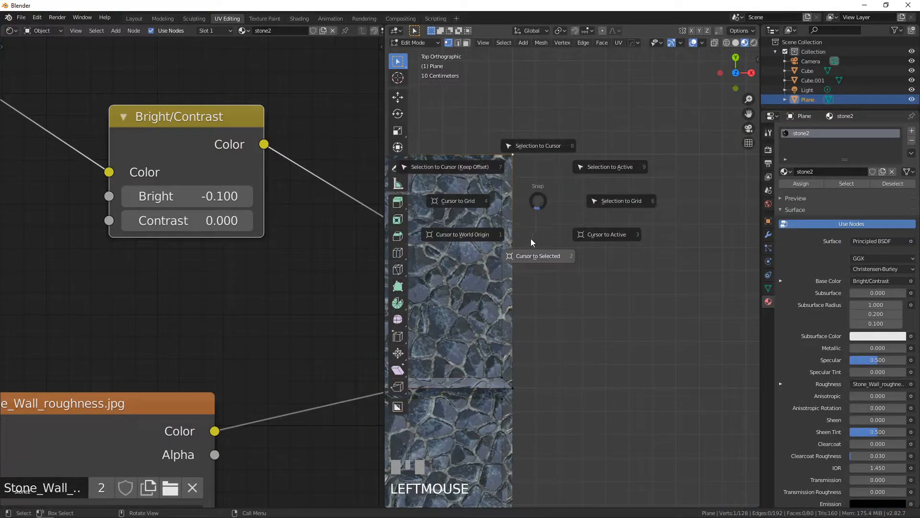
{"action": "left_click", "coordinate": [530, 257]}
{"action": "key", "text": "Tab"}
Add a Mirror modifier to the floor with both the X and Y axes enabled.
{"action": "scroll", "coordinate": [544, 206], "scroll_direction": "down", "scroll_amount": 2}
{"action": "middle_click_drag", "start_coordinate": [544, 208], "coordinate": [602, 166], "text": "shift"}
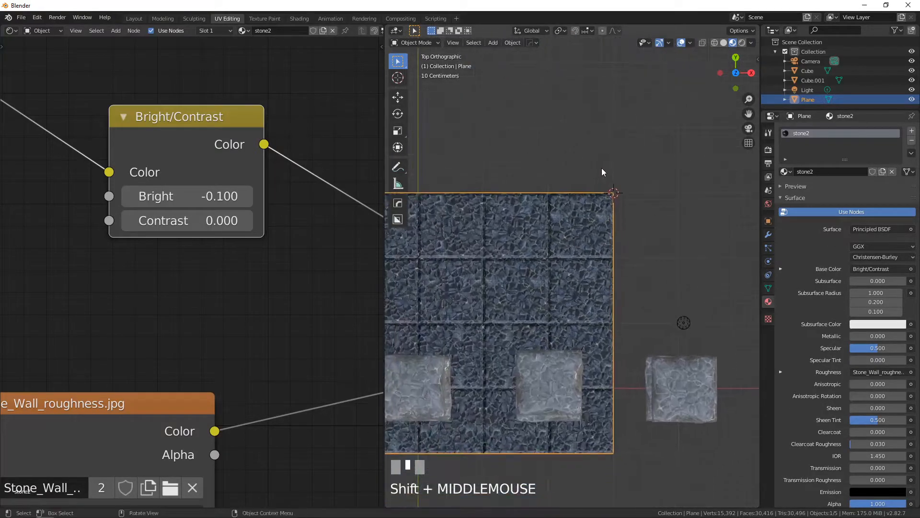
{"action": "scroll", "coordinate": [598, 186], "scroll_direction": "down", "scroll_amount": 2}
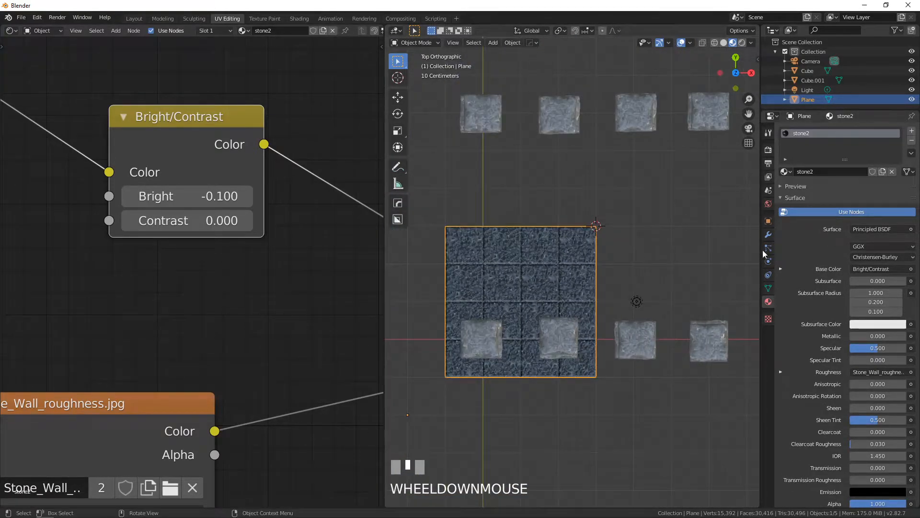
{"action": "left_click", "coordinate": [768, 235]}
{"action": "left_click", "coordinate": [801, 131]}
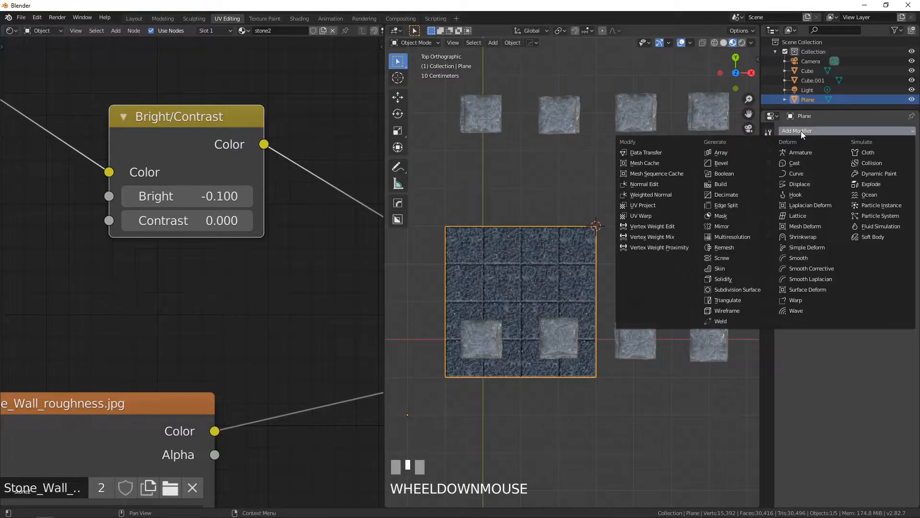
{"action": "left_click", "coordinate": [734, 227]}
{"action": "left_click", "coordinate": [786, 194]}
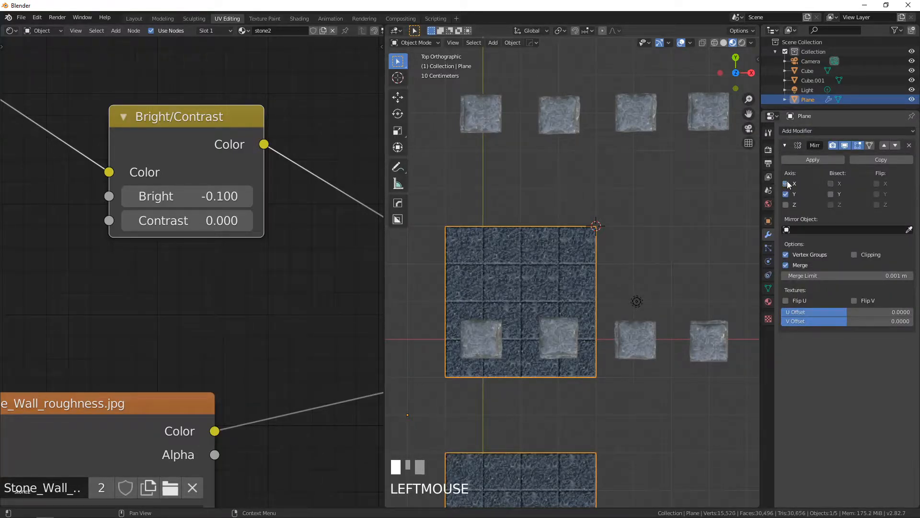
{"action": "left_click", "coordinate": [786, 184]}
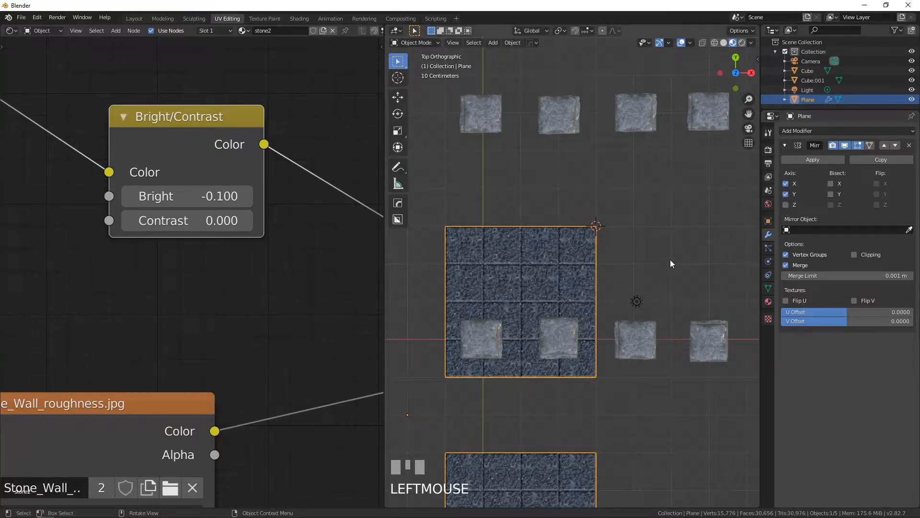
{"action": "scroll", "coordinate": [574, 299], "scroll_direction": "down", "scroll_amount": 5}
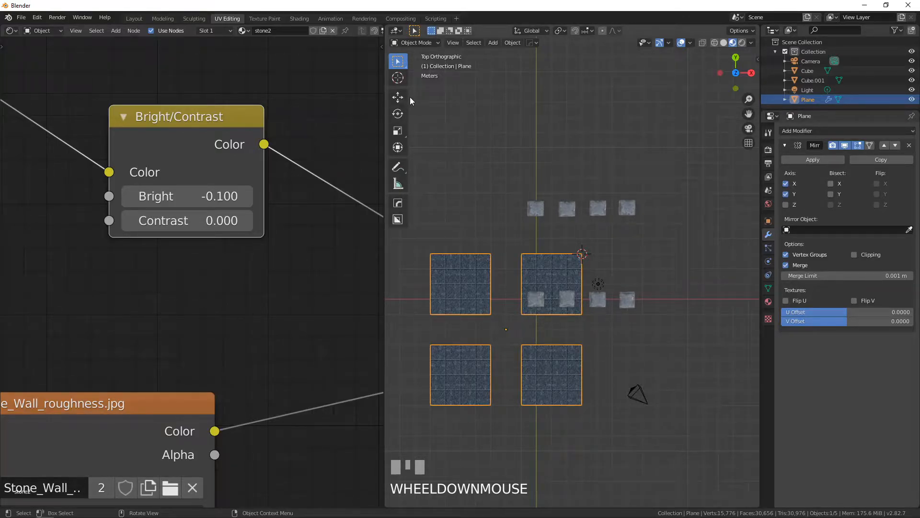
Set the mirrored floor plane's origin to the 3D cursor.
{"action": "left_click", "coordinate": [513, 43]}
{"action": "mouse_move", "coordinate": [527, 63]}
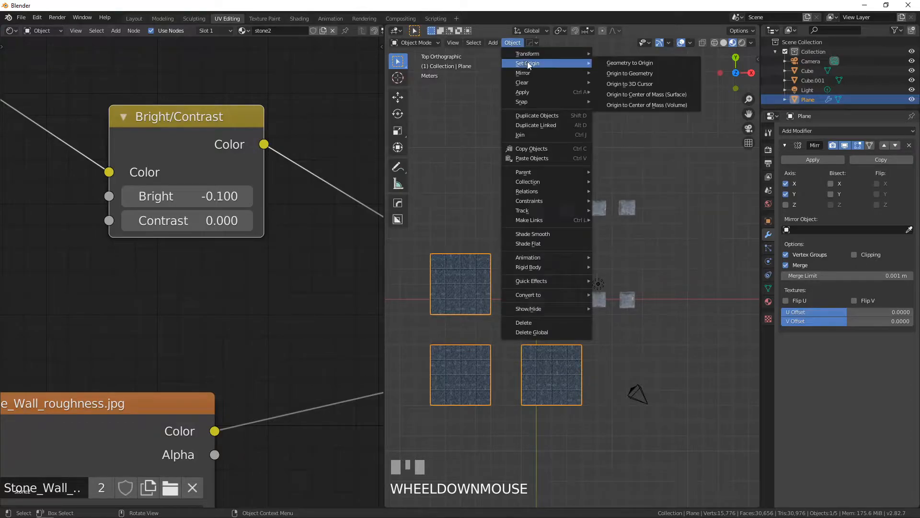
{"action": "left_click", "coordinate": [623, 81]}
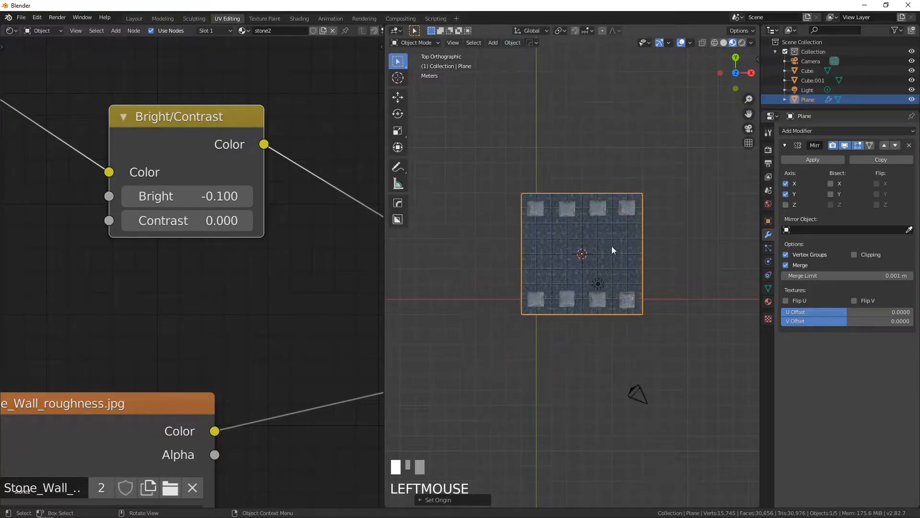
{"action": "scroll", "coordinate": [577, 275], "scroll_direction": "up", "scroll_amount": 1}
{"action": "scroll", "coordinate": [577, 275], "scroll_direction": "up", "scroll_amount": 3}
{"action": "middle_click_drag", "start_coordinate": [595, 293], "coordinate": [467, 217]}
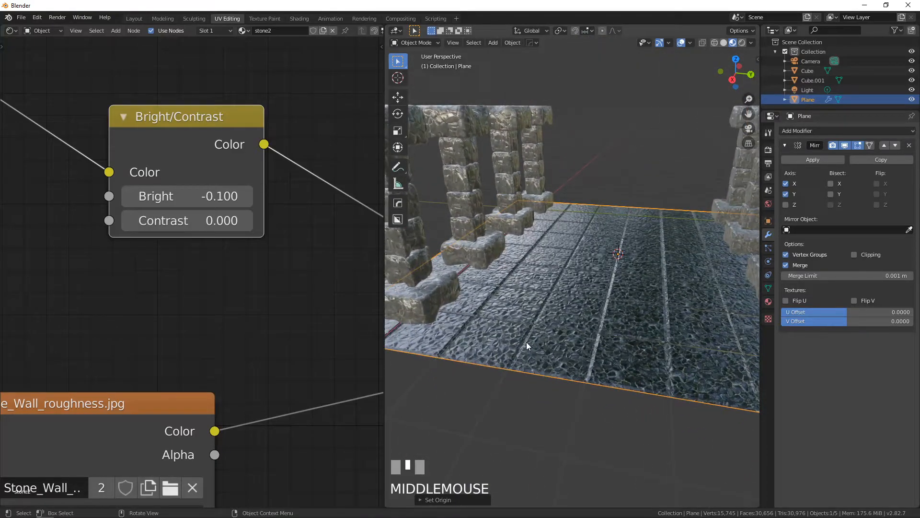
{"action": "scroll", "coordinate": [529, 335], "scroll_direction": "down", "scroll_amount": 2}
{"action": "mouse_move", "coordinate": [529, 335]}
{"action": "middle_mouse_down"}
{"action": "mouse_move", "coordinate": [593, 332]}
{"action": "mouse_move", "coordinate": [605, 342]}
{"action": "mouse_move", "coordinate": [559, 338]}
{"action": "mouse_move", "coordinate": [509, 314]}
{"action": "mouse_move", "coordinate": [536, 341]}
{"action": "middle_mouse_up"}
{"action": "scroll", "coordinate": [484, 330], "scroll_direction": "up", "scroll_amount": 3}
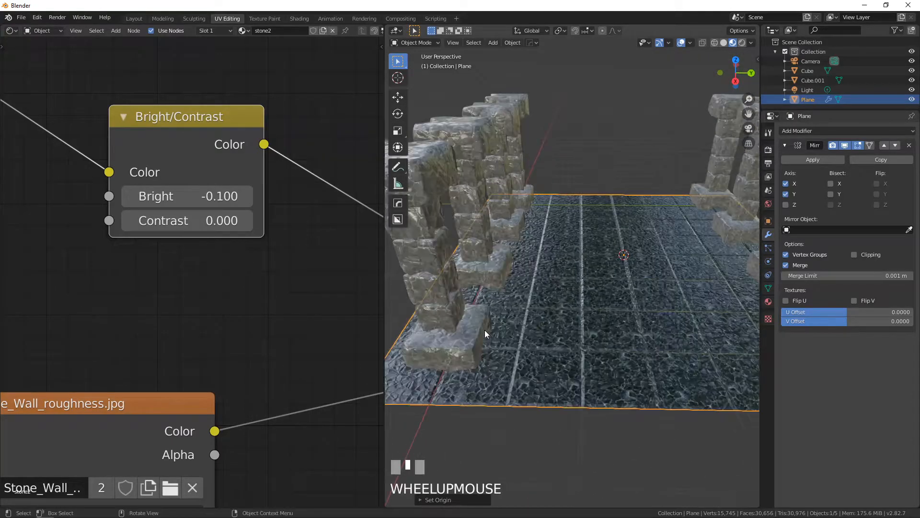
Lower the Specular value of the floor's stone2 material.
{"action": "scroll", "coordinate": [320, 296], "scroll_direction": "down", "scroll_amount": 6}
{"action": "middle_click_drag", "start_coordinate": [321, 296], "coordinate": [201, 260]}
{"action": "left_click_drag", "start_coordinate": [254, 282], "coordinate": [221, 280]}
Select the front row of pillars and lower the Specular of its stone1 material to about 0.027.
{"action": "left_click", "coordinate": [418, 266]}
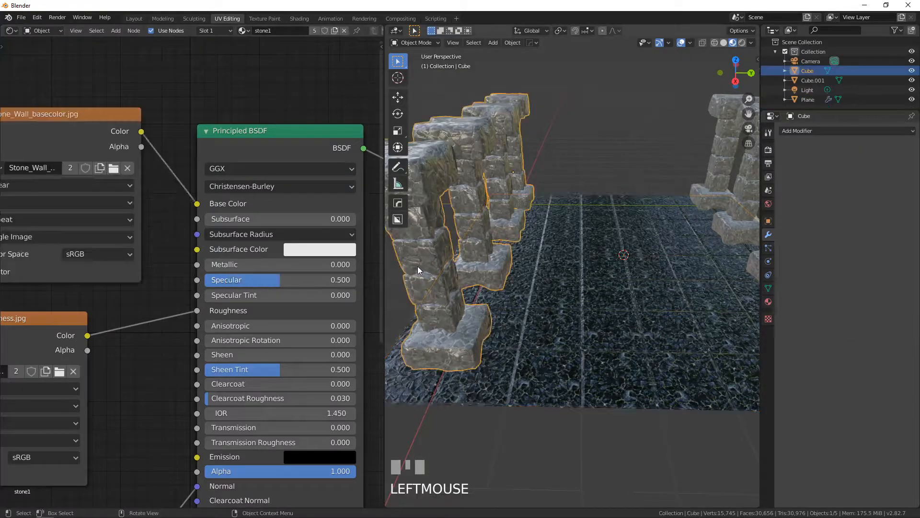
{"action": "left_click_drag", "start_coordinate": [258, 280], "coordinate": [209, 280]}
{"action": "scroll", "coordinate": [462, 269], "scroll_direction": "down", "scroll_amount": 5}
{"action": "middle_click_drag", "start_coordinate": [461, 269], "coordinate": [440, 258]}
Switch the viewport to rendered shading and move the light down between the two pillar rows in the right side view.
{"action": "left_click", "coordinate": [743, 42]}
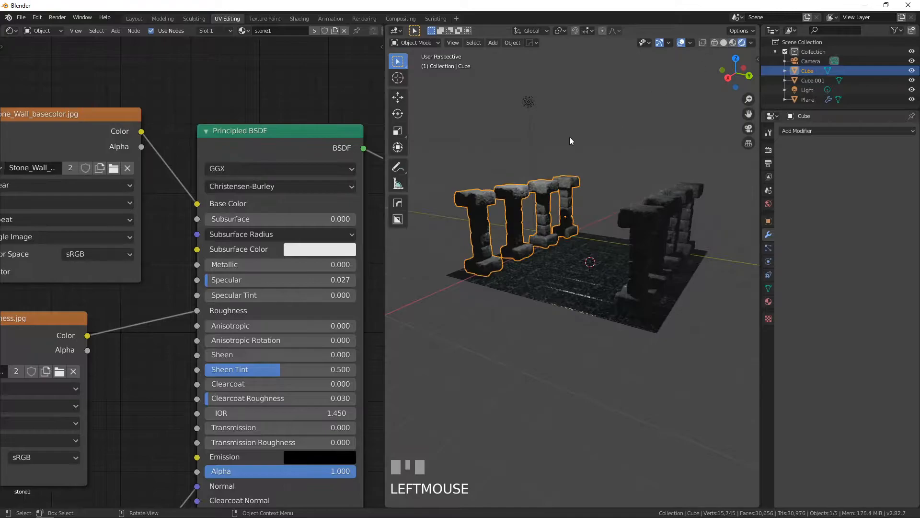
{"action": "left_click", "coordinate": [530, 101]}
{"action": "key", "text": "KP_1"}
{"action": "key", "text": "KP_3"}
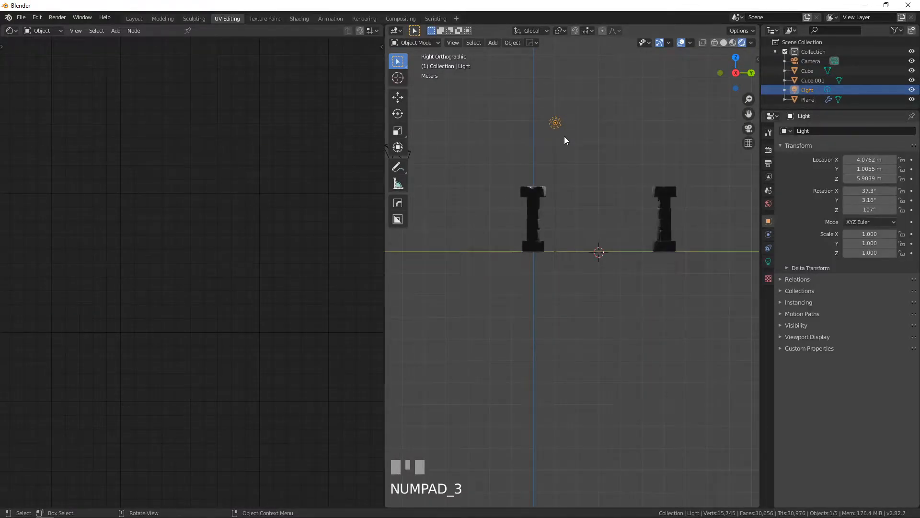
{"action": "key", "text": "g"}
{"action": "left_click", "coordinate": [599, 220]}
Select the floor plane and adjust the Specular of its stone2 material to about 0.086.
{"action": "middle_click_drag", "start_coordinate": [599, 223], "coordinate": [584, 272]}
{"action": "scroll", "coordinate": [626, 252], "scroll_direction": "up", "scroll_amount": 5}
{"action": "scroll", "coordinate": [542, 244], "scroll_direction": "down", "scroll_amount": 5}
{"action": "scroll", "coordinate": [611, 241], "scroll_direction": "up", "scroll_amount": 3}
{"action": "scroll", "coordinate": [606, 283], "scroll_direction": "up", "scroll_amount": 3}
{"action": "left_click", "coordinate": [575, 275]}
{"action": "left_click_drag", "start_coordinate": [218, 278], "coordinate": [203, 280]}
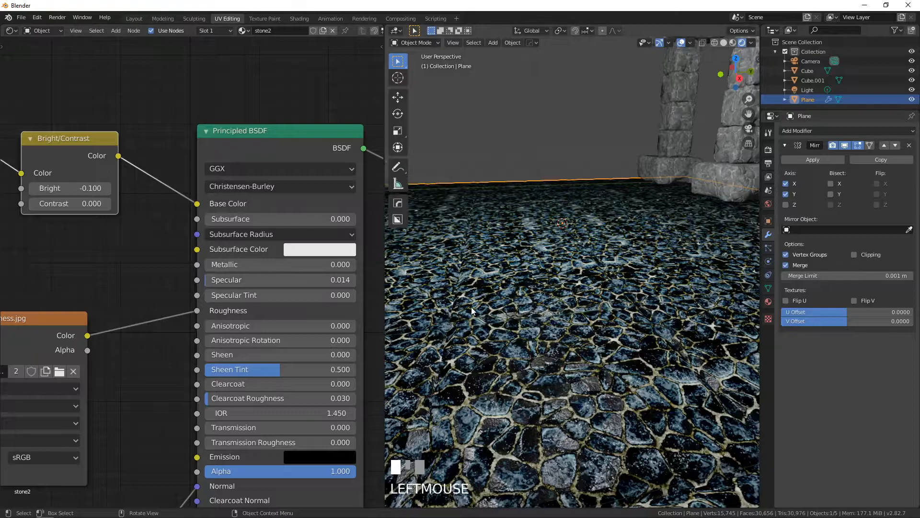
{"action": "scroll", "coordinate": [632, 301], "scroll_direction": "down", "scroll_amount": 3}
{"action": "middle_click_drag", "start_coordinate": [632, 300], "coordinate": [601, 294]}
{"action": "mouse_move", "coordinate": [220, 280]}
{"action": "left_mouse_down"}
{"action": "mouse_move", "coordinate": [237, 279]}
{"action": "mouse_move", "coordinate": [218, 283]}
{"action": "left_mouse_up"}
Set the Bright value of the floor material's Bright/Contrast node to -0.02.
{"action": "left_click", "coordinate": [79, 189]}
{"action": "left_click", "coordinate": [79, 188]}
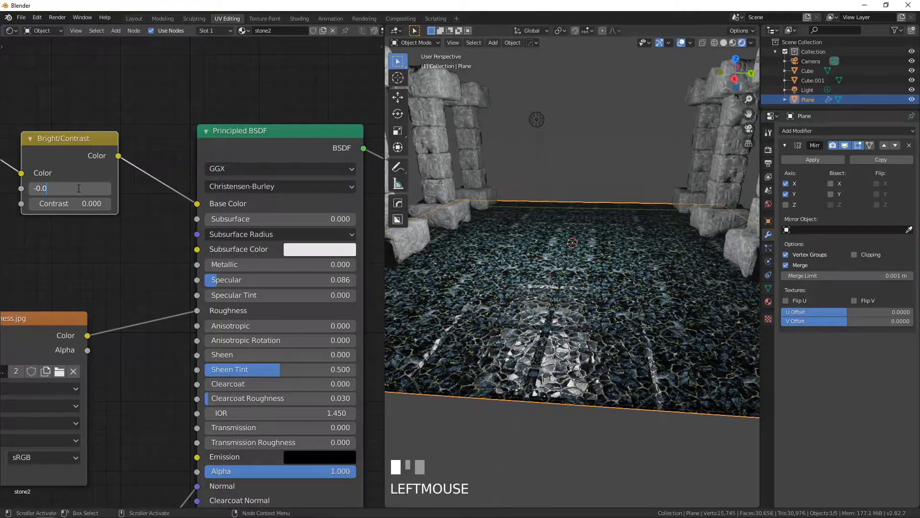
{"action": "type", "text": "-0.02"}
{"action": "key", "text": "Return"}
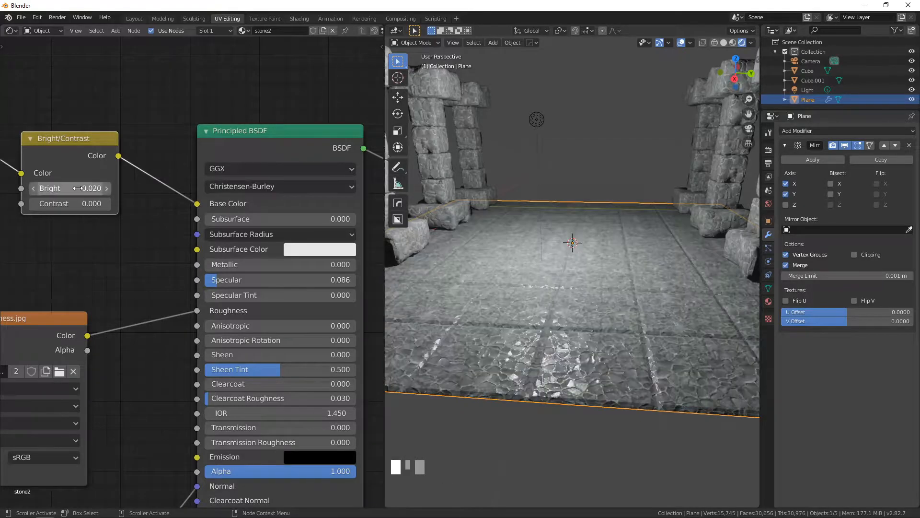
Set the Bright value of the floor material's Bright/Contrast node to -0.7.
{"action": "left_click", "coordinate": [78, 188]}
{"action": "left_click", "coordinate": [79, 189]}
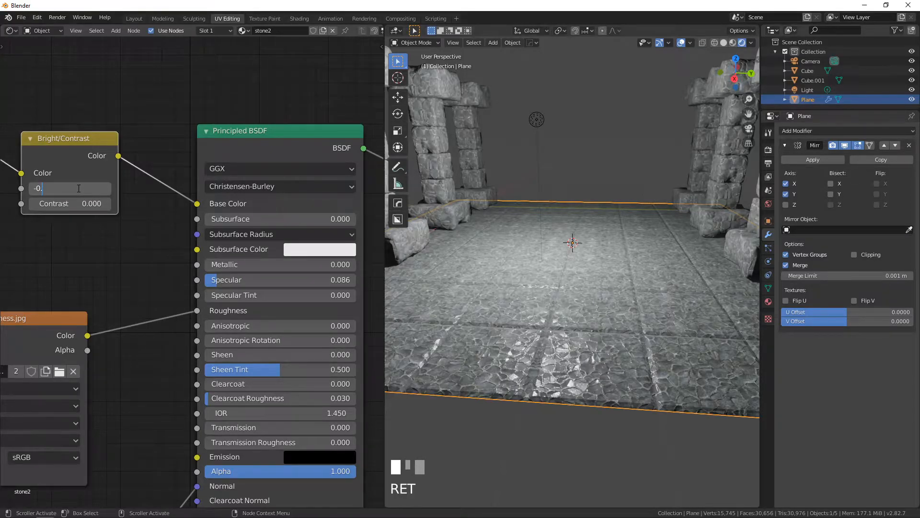
{"action": "type", "text": "7"}
{"action": "key", "text": "Return"}
Reset the Bright value of the floor material's Bright/Contrast node to 0.
{"action": "left_click", "coordinate": [77, 189]}
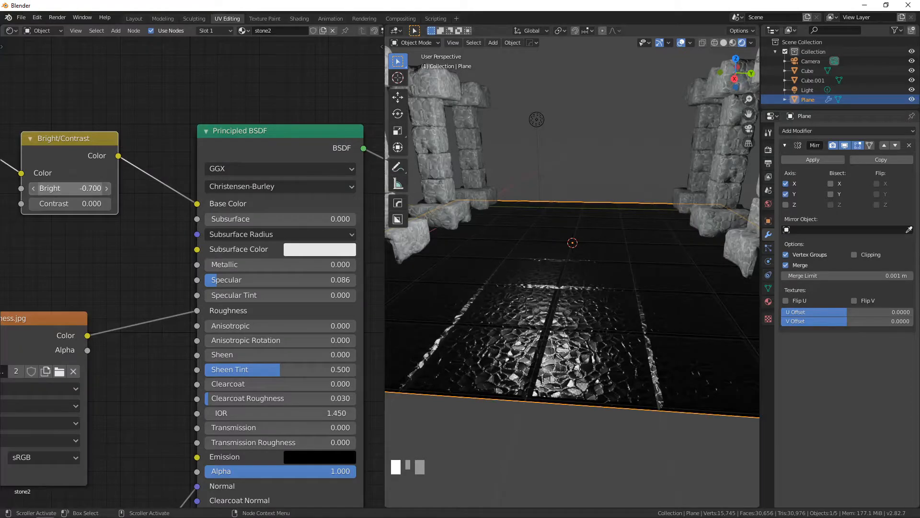
{"action": "left_click", "coordinate": [79, 188]}
{"action": "type", "text": "0"}
{"action": "key", "text": "Return"}
{"action": "left_click", "coordinate": [66, 190]}
{"action": "type", "text": "-0.0"}
{"action": "type", "text": "0"}
{"action": "key", "text": "Return"}
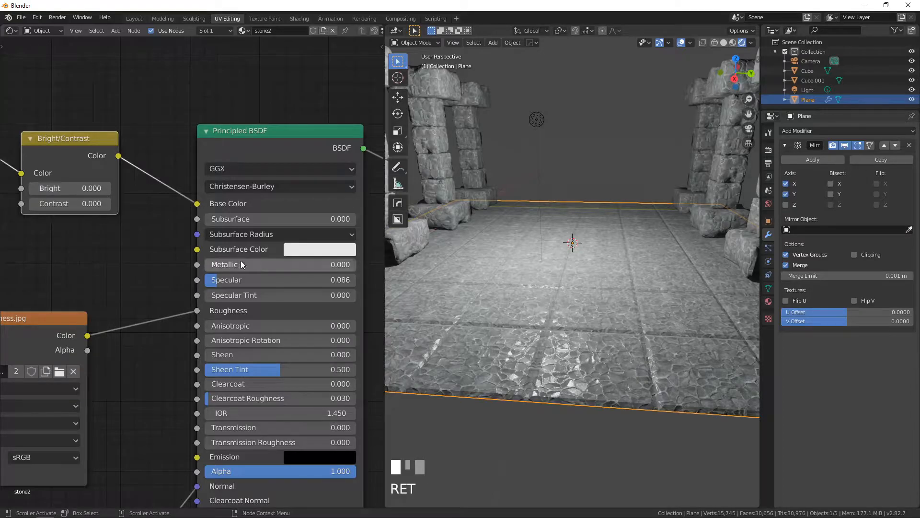
Lower the floor material's Specular to 0 and raise the Bright/Contrast node's Contrast to 0.2.
{"action": "mouse_move", "coordinate": [211, 280]}
{"action": "left_mouse_down"}
{"action": "mouse_move", "coordinate": [204, 280]}
{"action": "mouse_move", "coordinate": [277, 280]}
{"action": "mouse_move", "coordinate": [204, 280]}
{"action": "left_mouse_up"}
{"action": "scroll", "coordinate": [174, 265], "scroll_direction": "down", "scroll_amount": 3}
{"action": "middle_click_drag", "start_coordinate": [116, 246], "coordinate": [231, 264]}
{"action": "mouse_move", "coordinate": [207, 234]}
{"action": "left_mouse_down"}
{"action": "mouse_move", "coordinate": [242, 235]}
{"action": "mouse_move", "coordinate": [213, 234]}
{"action": "left_mouse_up"}
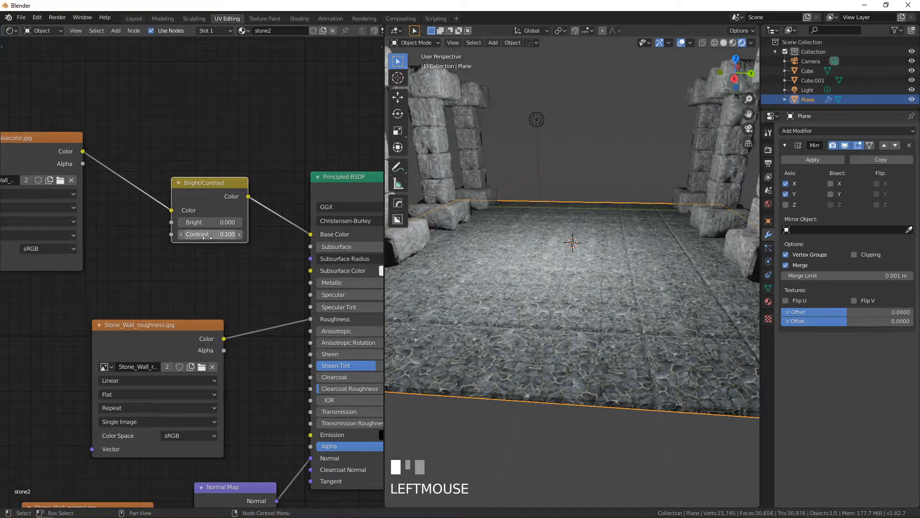
{"action": "left_click", "coordinate": [240, 235]}
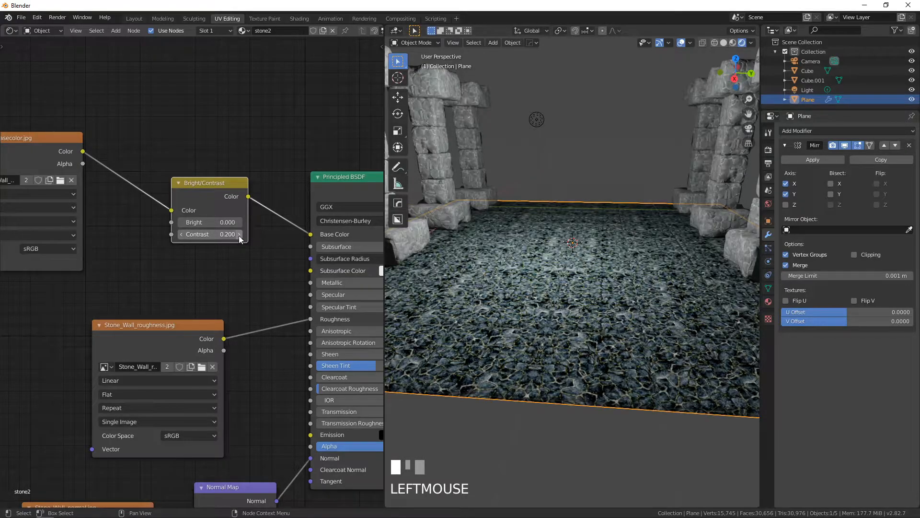
Try Bright 0.1 and Contrast 0.7 in the floor material's Bright/Contrast node.
{"action": "left_click", "coordinate": [238, 222]}
{"action": "left_click", "coordinate": [182, 222]}
{"action": "left_click", "coordinate": [182, 222]}
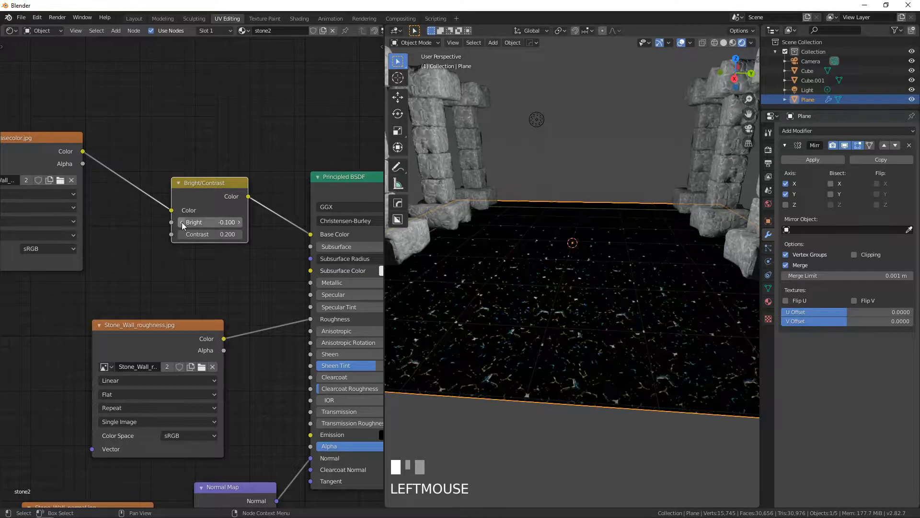
{"action": "left_click", "coordinate": [239, 223]}
{"action": "left_click", "coordinate": [240, 223]}
{"action": "left_click", "coordinate": [238, 234]}
{"action": "left_click", "coordinate": [239, 233]}
{"action": "left_click", "coordinate": [238, 234]}
{"action": "left_click", "coordinate": [239, 234]}
{"action": "left_click", "coordinate": [239, 234]}
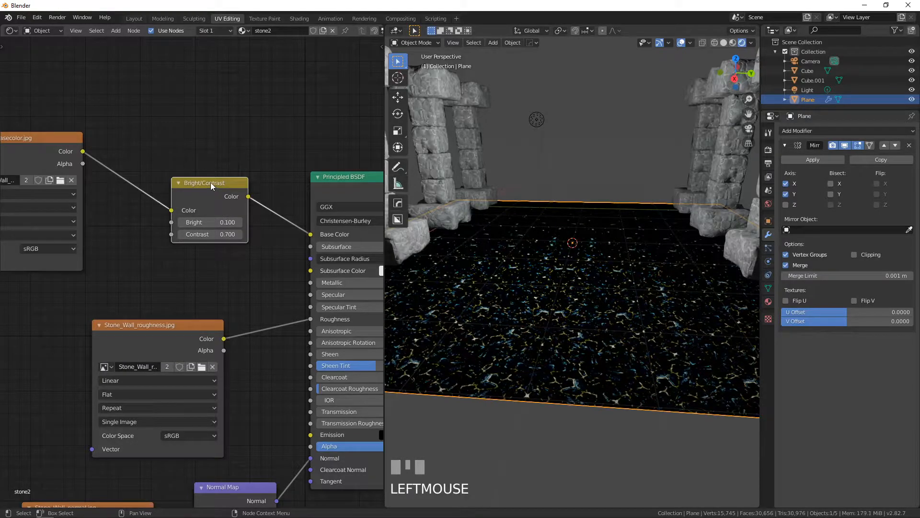
Delete the Bright/Contrast node and connect the basecolor texture's Color output directly to the Principled BSDF's Base Color.
{"action": "key", "text": "Delete"}
{"action": "left_click_drag", "start_coordinate": [84, 151], "coordinate": [311, 234]}
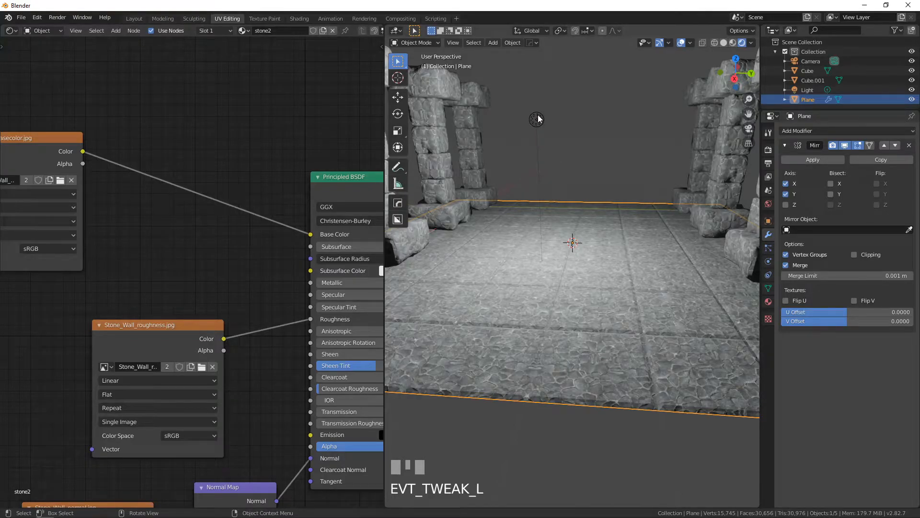
Move the Stone_Wall_roughness.jpg node away from the shader and disconnect it from the Principled BSDF's Roughness input.
{"action": "left_click_drag", "start_coordinate": [187, 336], "coordinate": [130, 320]}
{"action": "left_click", "coordinate": [148, 419]}
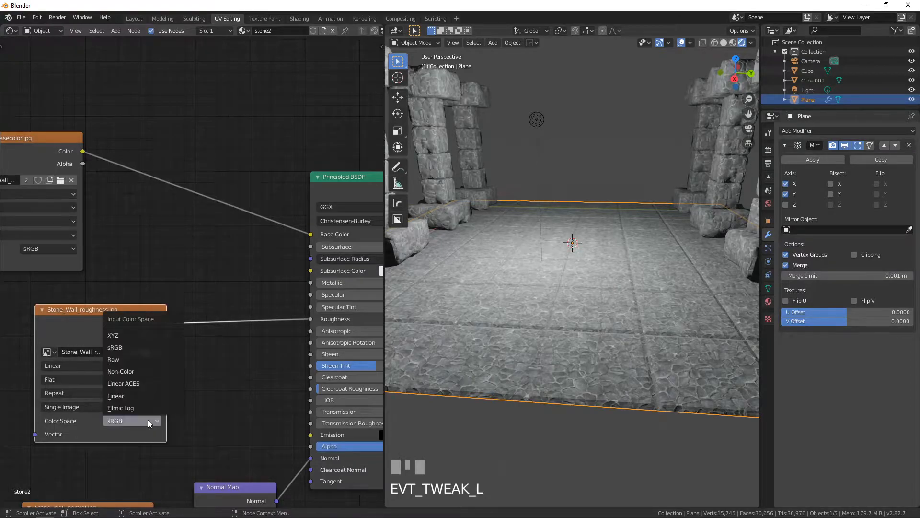
{"action": "mouse_move", "coordinate": [310, 319]}
{"action": "left_mouse_down"}
{"action": "mouse_move", "coordinate": [282, 311]}
{"action": "mouse_move", "coordinate": [267, 320]}
{"action": "left_mouse_up"}
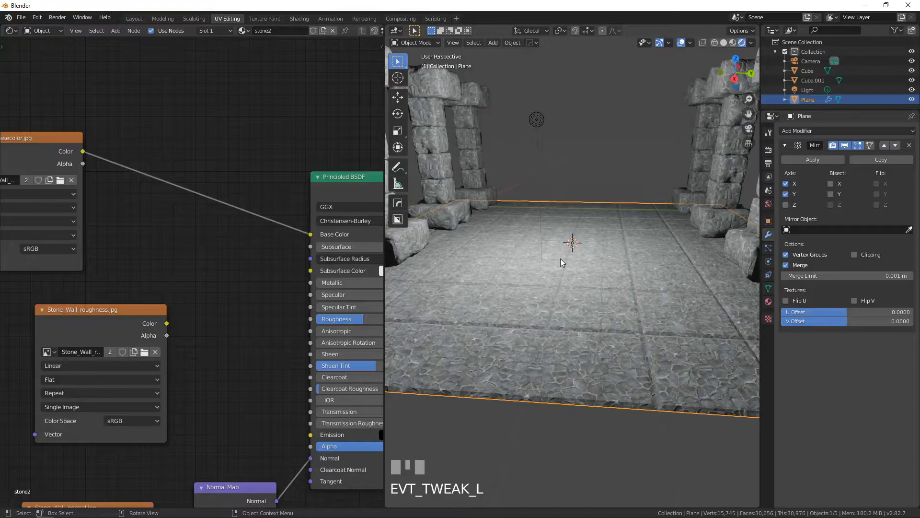
Move the Stone_Wall_basecolor.jpg node closer to the Principled BSDF node.
{"action": "scroll", "coordinate": [510, 274], "scroll_direction": "down", "scroll_amount": 4}
{"action": "middle_click_drag", "start_coordinate": [510, 275], "coordinate": [525, 299]}
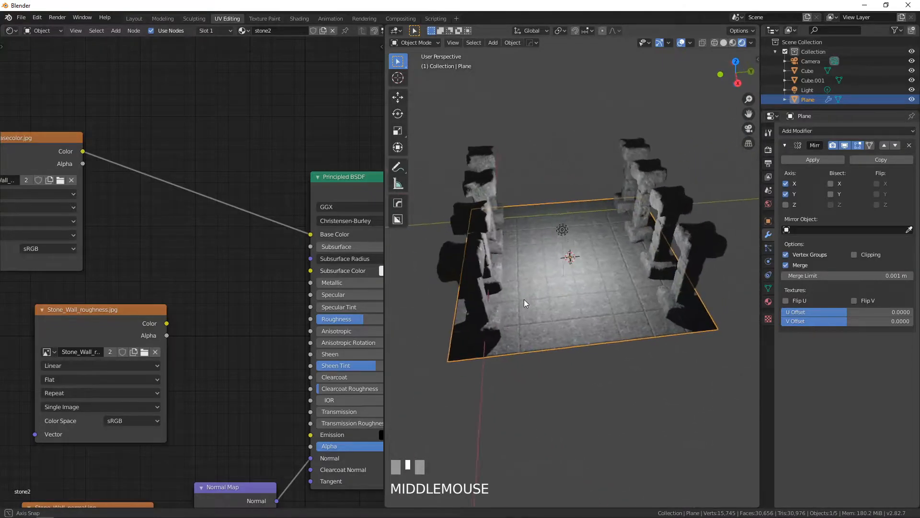
{"action": "scroll", "coordinate": [554, 295], "scroll_direction": "up", "scroll_amount": 5}
{"action": "scroll", "coordinate": [554, 294], "scroll_direction": "up", "scroll_amount": 1}
{"action": "left_click", "coordinate": [567, 269]}
{"action": "scroll", "coordinate": [163, 221], "scroll_direction": "down", "scroll_amount": 4}
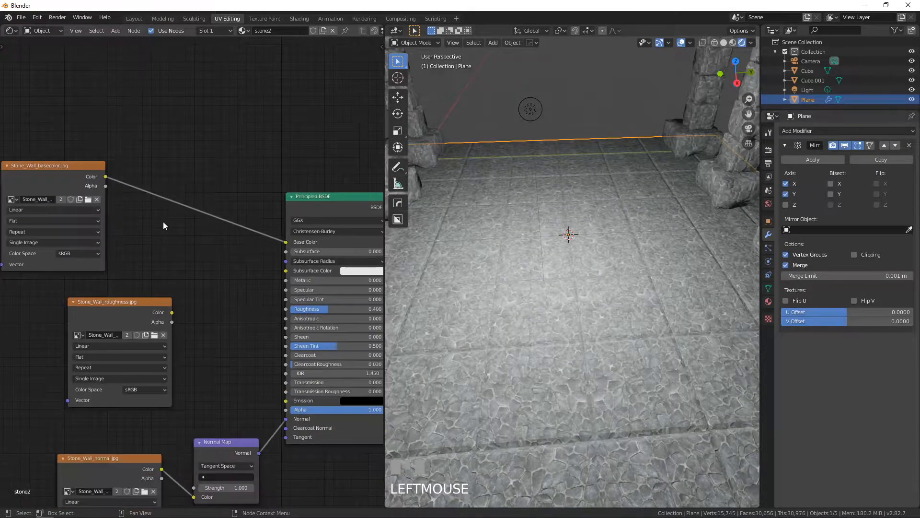
{"action": "middle_click_drag", "start_coordinate": [134, 222], "coordinate": [184, 220]}
{"action": "left_click_drag", "start_coordinate": [134, 171], "coordinate": [219, 169]}
{"action": "middle_click_drag", "start_coordinate": [267, 252], "coordinate": [187, 257]}
{"action": "scroll", "coordinate": [228, 282], "scroll_direction": "up", "scroll_amount": 1}
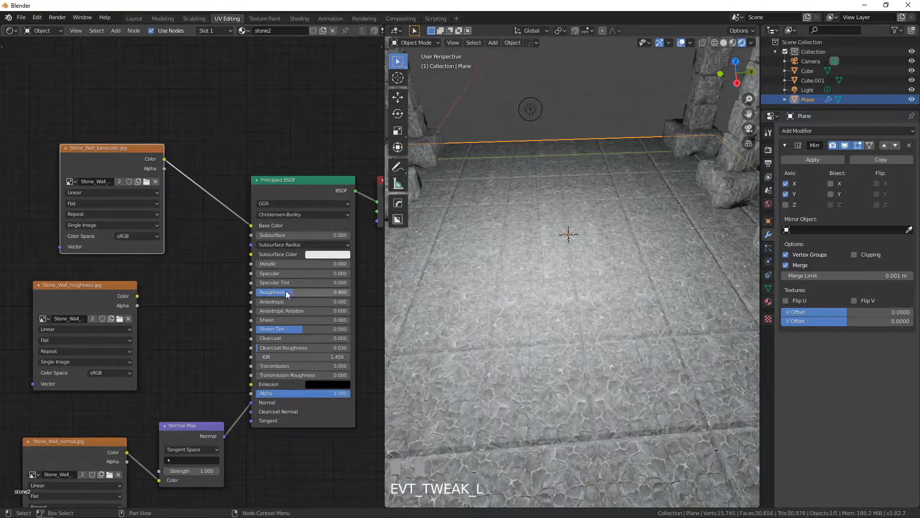
Lower the Roughness of the floor's Principled BSDF to 0.
{"action": "left_click_drag", "start_coordinate": [287, 294], "coordinate": [271, 294]}
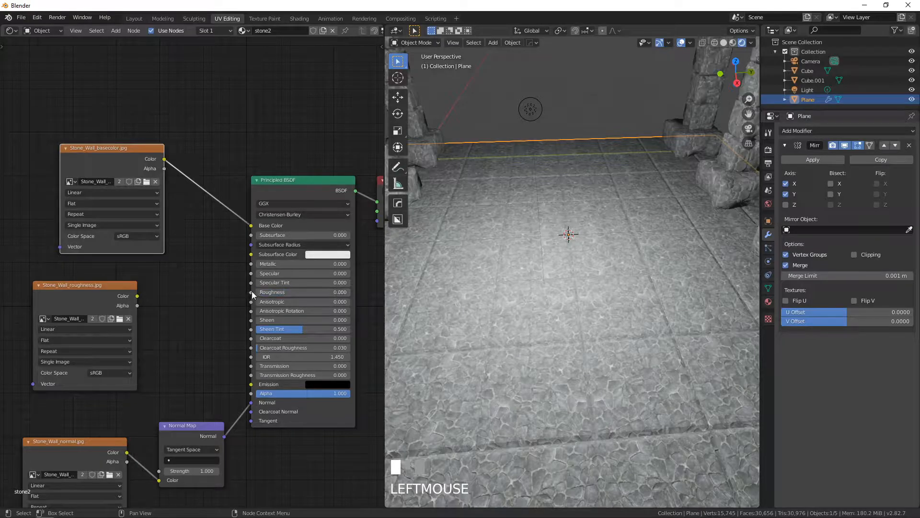
{"action": "scroll", "coordinate": [253, 294], "scroll_direction": "up", "scroll_amount": 4}
{"action": "middle_click_drag", "start_coordinate": [178, 262], "coordinate": [181, 260]}
{"action": "left_click_drag", "start_coordinate": [202, 292], "coordinate": [186, 293]}
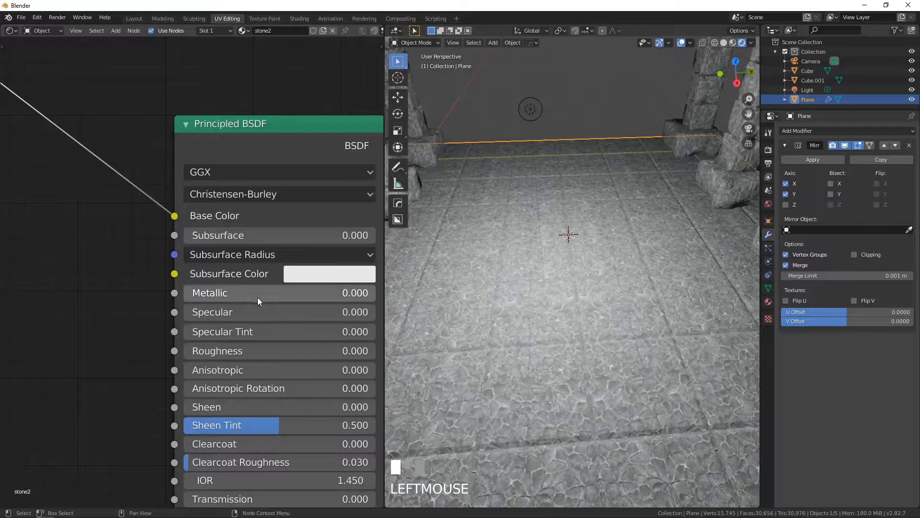
Move the light beside one pillar row, to about X 4.48 m, Y -0.37 m, Z 1.5 m.
{"action": "middle_click_drag", "start_coordinate": [521, 301], "coordinate": [494, 271]}
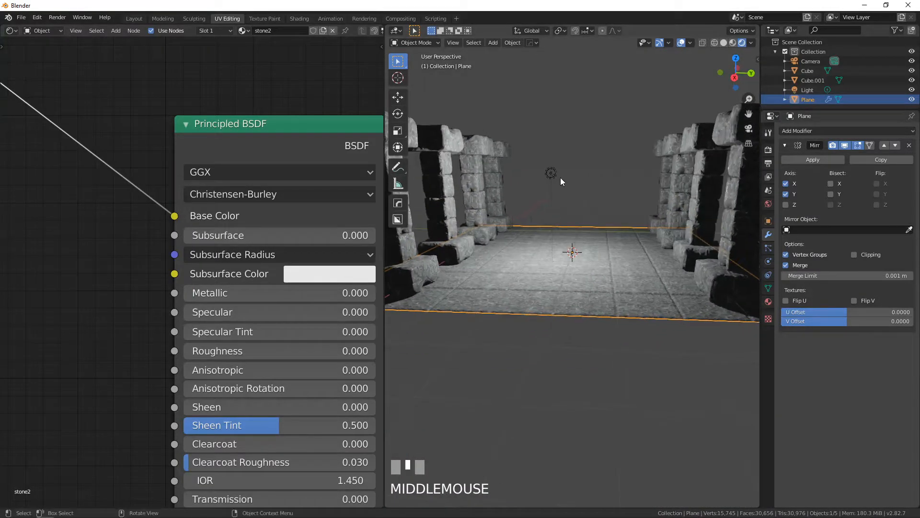
{"action": "left_click", "coordinate": [551, 173]}
{"action": "key", "text": "g"}
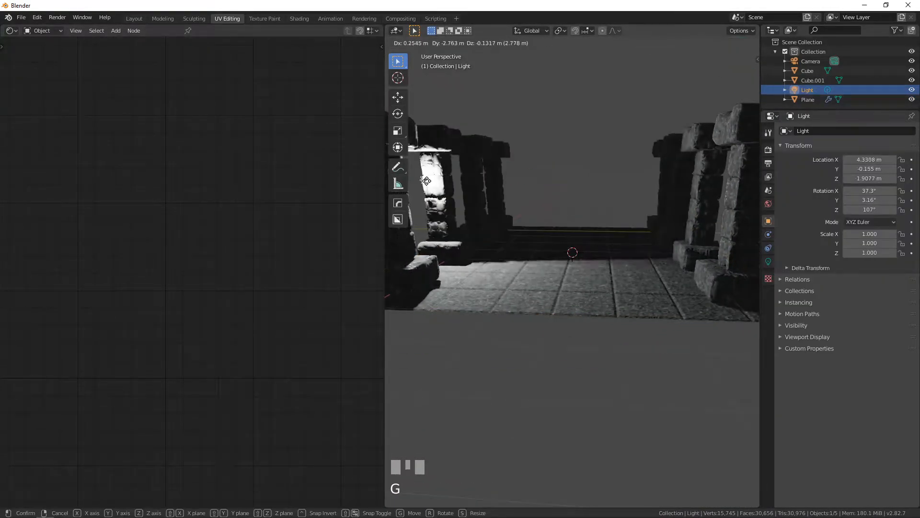
{"action": "left_click", "coordinate": [417, 199]}
Select the floor plane and raise its material's Specular to about 0.082.
{"action": "middle_click_drag", "start_coordinate": [417, 199], "coordinate": [610, 310]}
{"action": "scroll", "coordinate": [508, 255], "scroll_direction": "up", "scroll_amount": 2}
{"action": "scroll", "coordinate": [575, 315], "scroll_direction": "up", "scroll_amount": 3}
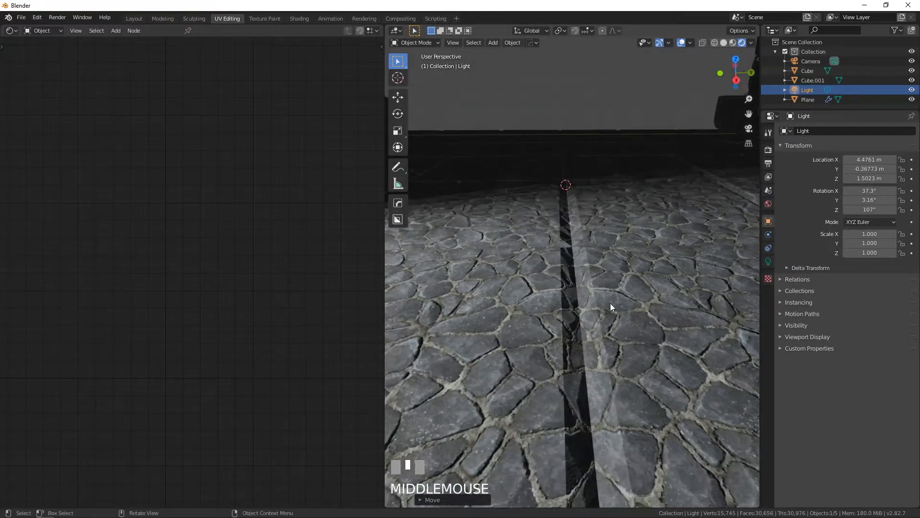
{"action": "left_click", "coordinate": [605, 306]}
{"action": "mouse_move", "coordinate": [199, 314]}
{"action": "left_mouse_down"}
{"action": "mouse_move", "coordinate": [224, 313]}
{"action": "mouse_move", "coordinate": [214, 313]}
{"action": "left_mouse_up"}
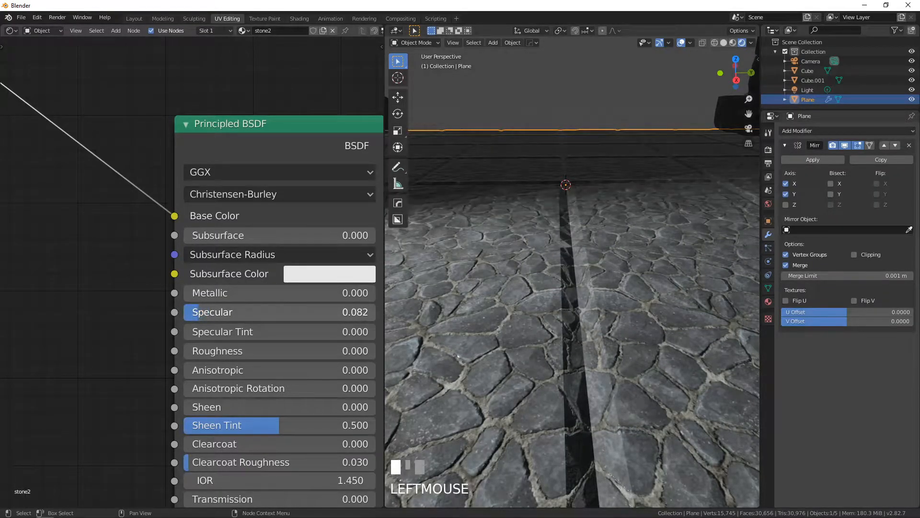
Insert a Bright/Contrast node between the basecolor texture and the Principled BSDF's Base Color.
{"action": "scroll", "coordinate": [168, 287], "scroll_direction": "down", "scroll_amount": 2}
{"action": "middle_click_drag", "start_coordinate": [160, 280], "coordinate": [203, 234]}
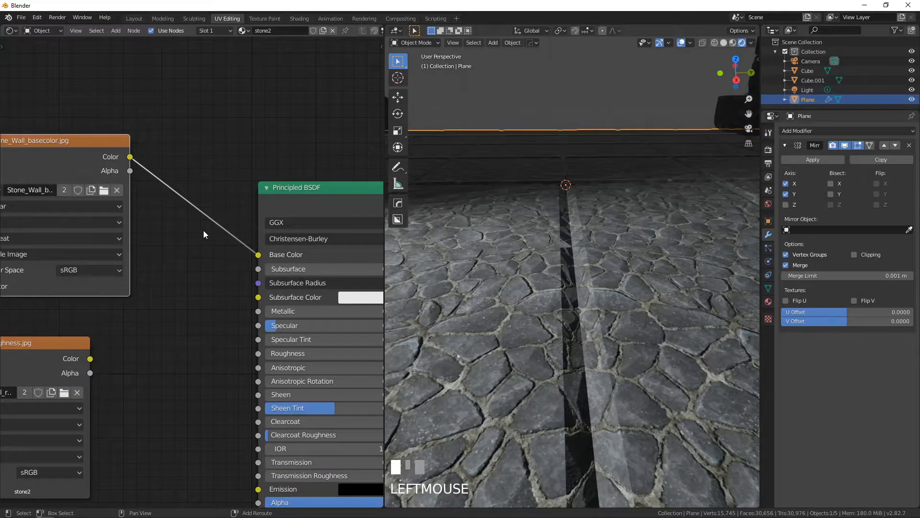
{"action": "key", "text": "shift+a"}
{"action": "mouse_move", "coordinate": [203, 232]}
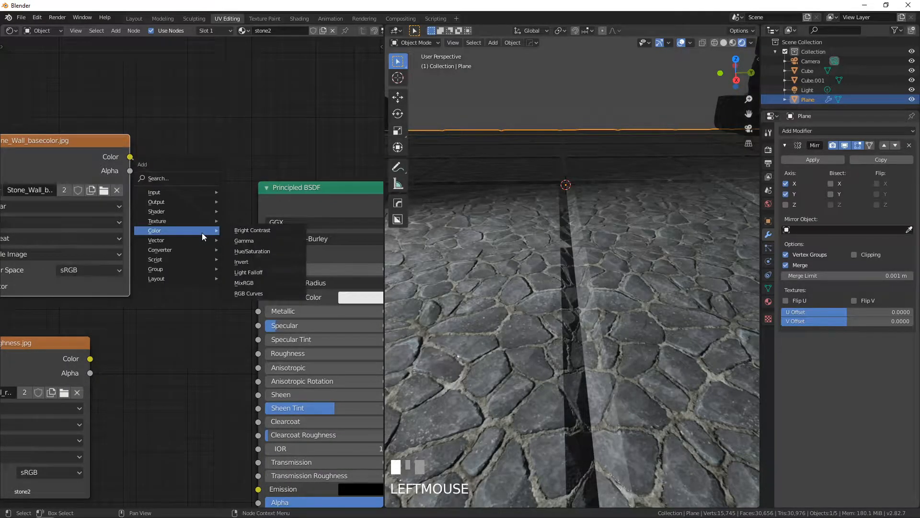
{"action": "left_click", "coordinate": [237, 230]}
{"action": "left_click", "coordinate": [164, 183]}
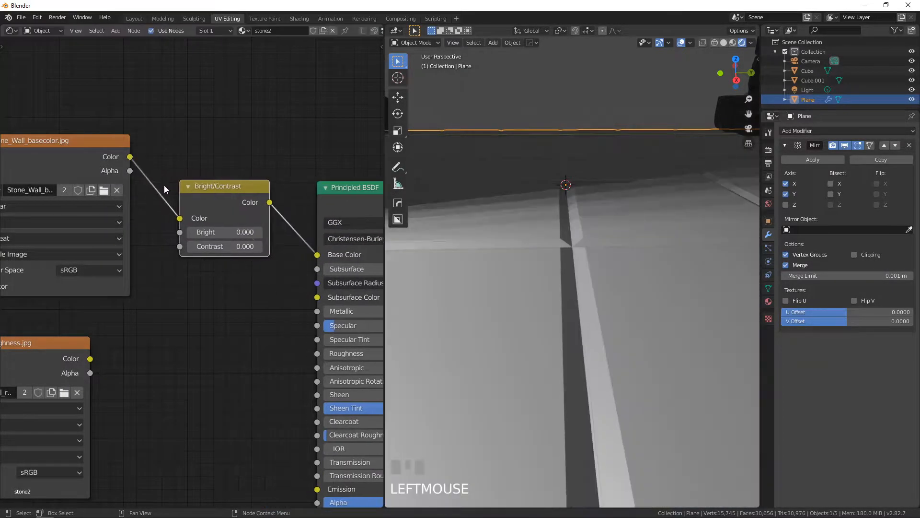
Set the Bright value of the new Bright/Contrast node to -0.001.
{"action": "scroll", "coordinate": [237, 242], "scroll_direction": "up", "scroll_amount": 2}
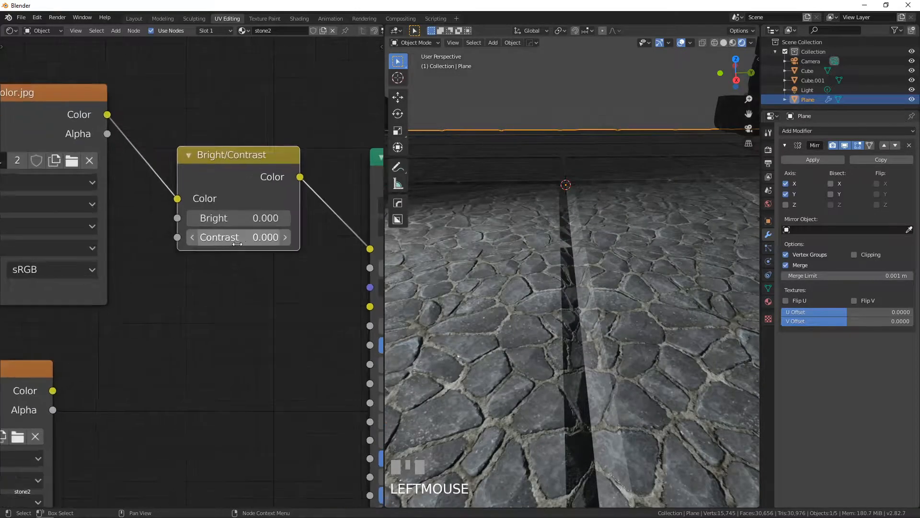
{"action": "left_click", "coordinate": [284, 218]}
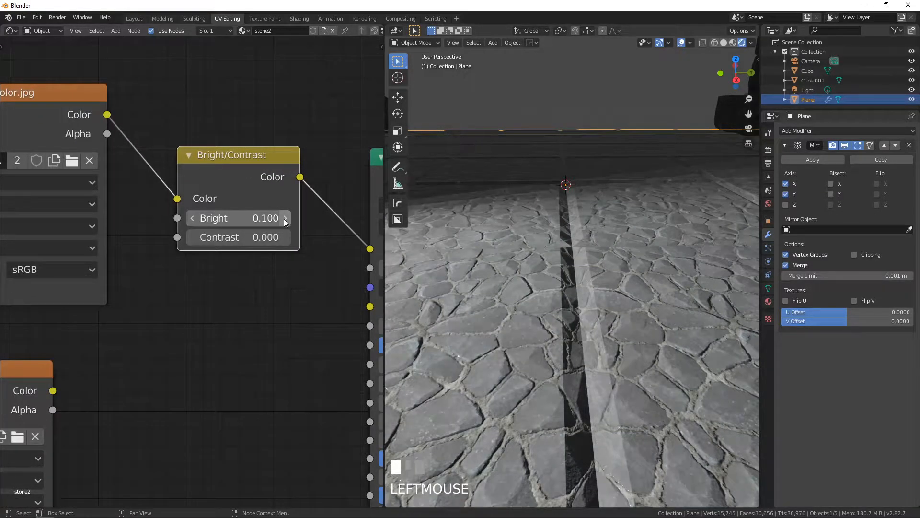
{"action": "left_click", "coordinate": [191, 220]}
{"action": "left_click", "coordinate": [191, 220]}
{"action": "left_click", "coordinate": [237, 223]}
{"action": "type", "text": "-0.001"}
{"action": "key", "text": "Return"}
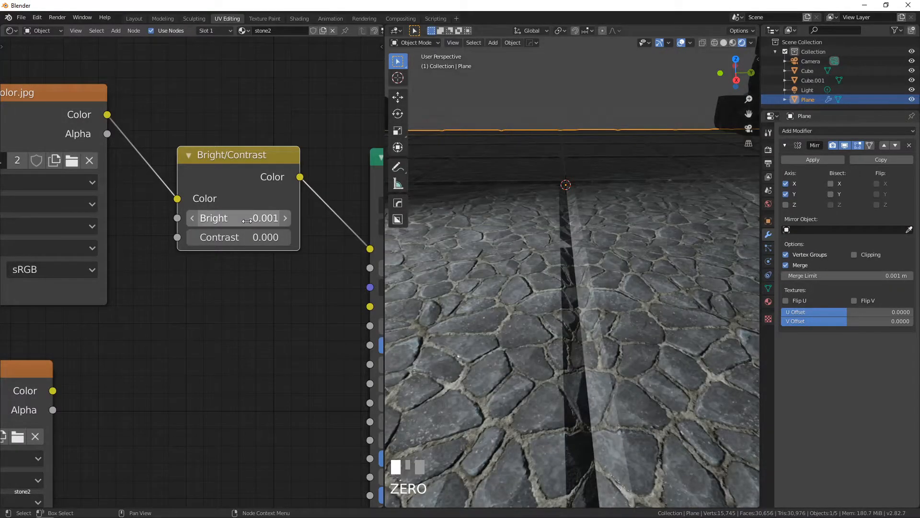
Set the Bright value of the floor material's Bright/Contrast node to -0.05.
{"action": "left_click", "coordinate": [247, 220]}
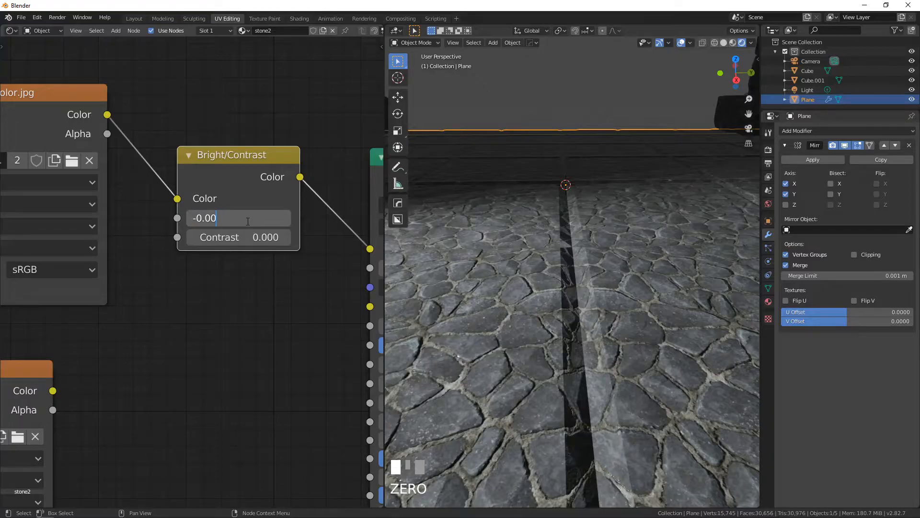
{"action": "key", "text": "Return"}
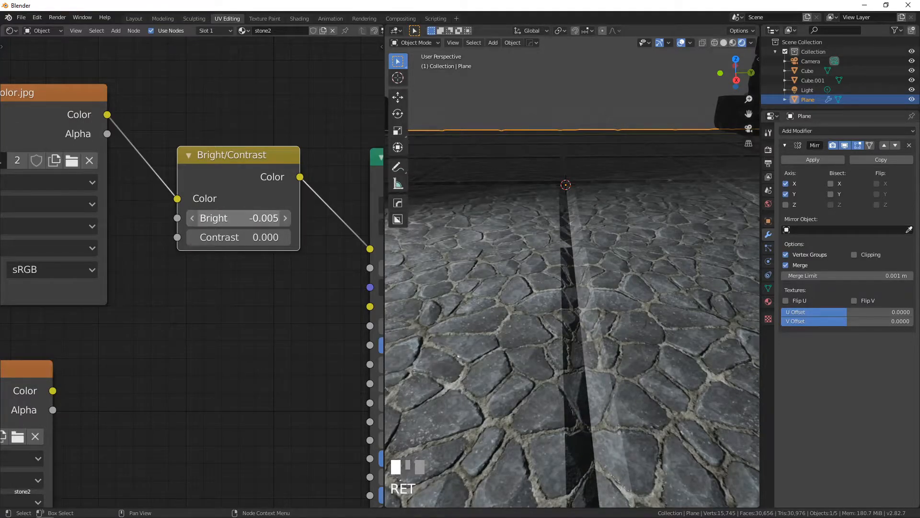
{"action": "left_click", "coordinate": [247, 220]}
{"action": "key", "text": "Return"}
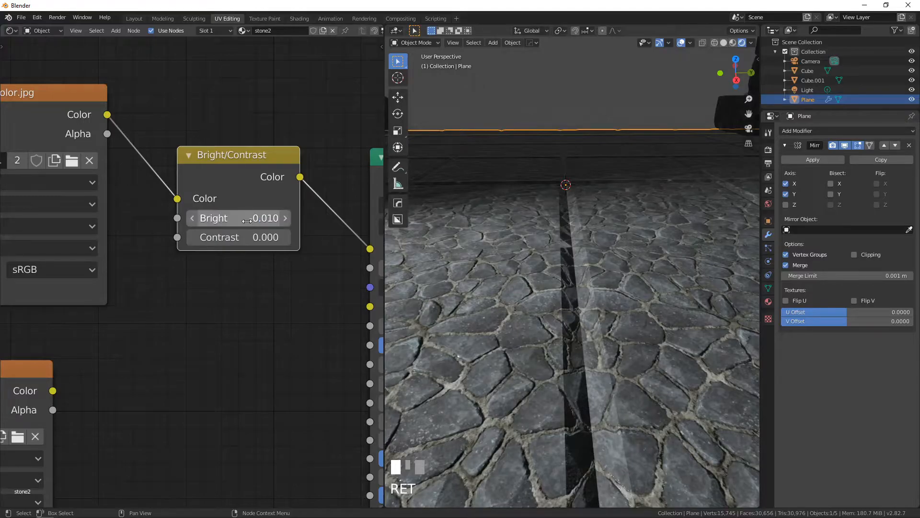
{"action": "left_click", "coordinate": [247, 221]}
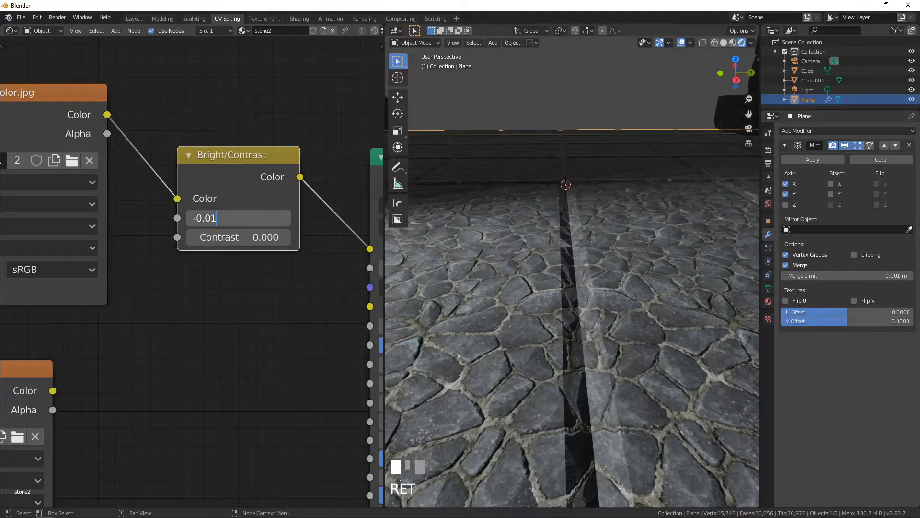
{"action": "type", "text": "5"}
{"action": "key", "text": "Return"}
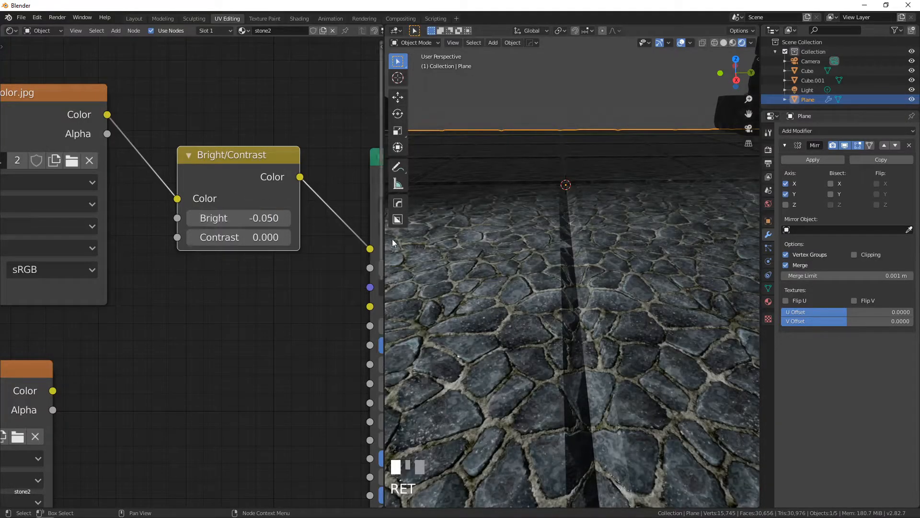
Move the light in between the two pillar rows, to about X 4.48 m, Y 3.08 m, Z 1.5 m.
{"action": "scroll", "coordinate": [614, 269], "scroll_direction": "down", "scroll_amount": 10}
{"action": "middle_click_drag", "start_coordinate": [613, 273], "coordinate": [604, 300]}
{"action": "scroll", "coordinate": [591, 297], "scroll_direction": "up", "scroll_amount": 5}
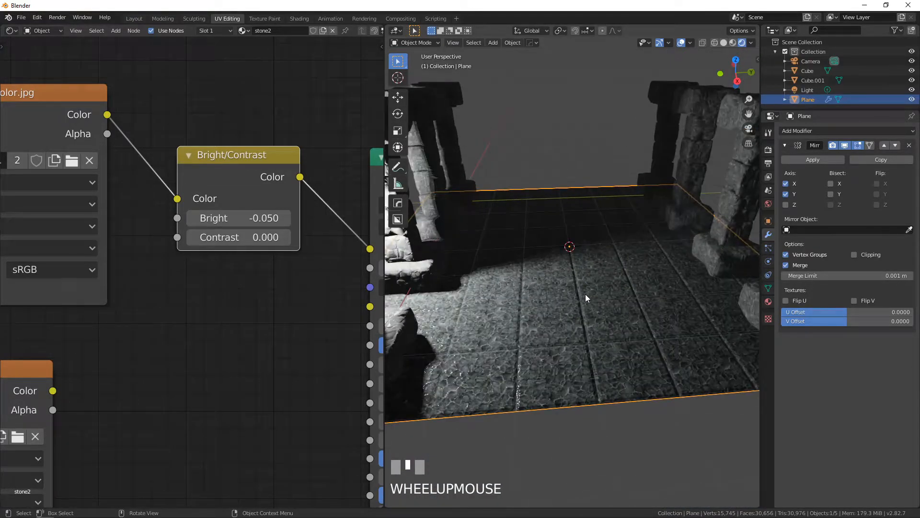
{"action": "middle_click_drag", "start_coordinate": [541, 289], "coordinate": [518, 272]}
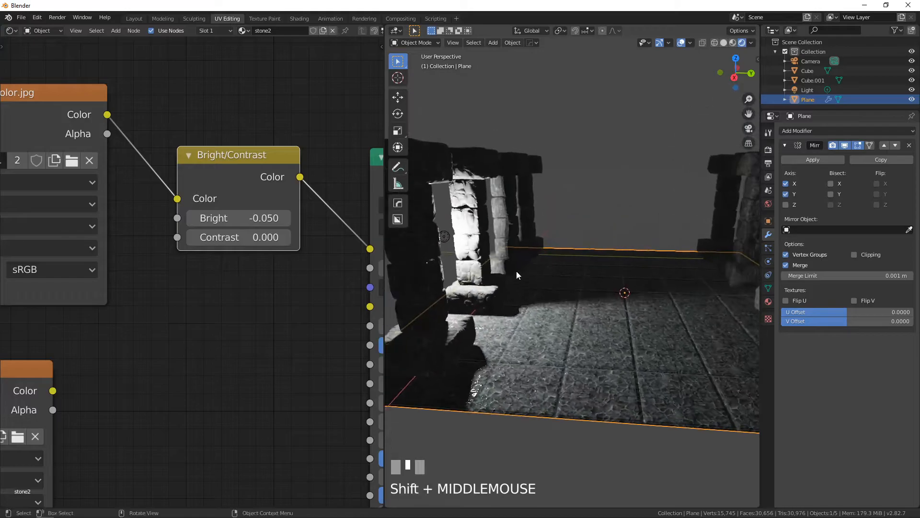
{"action": "left_click", "coordinate": [441, 238]}
{"action": "left_click", "coordinate": [442, 238]}
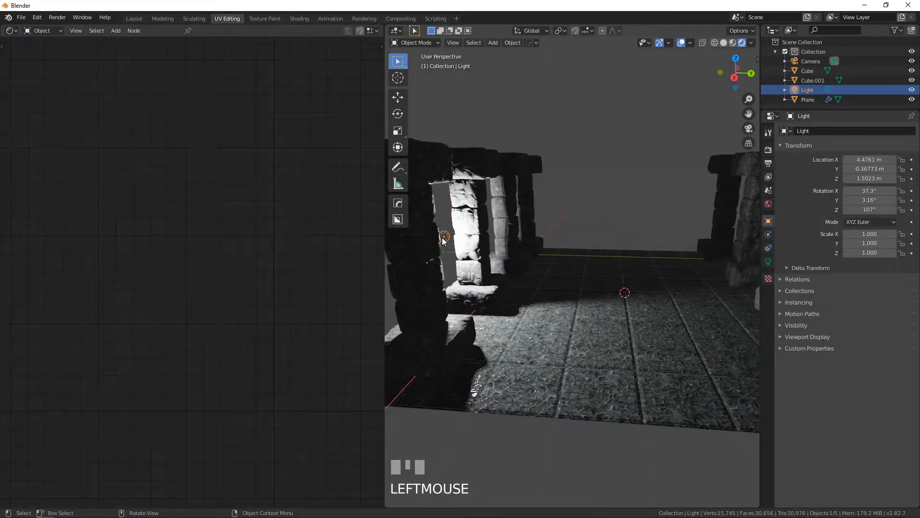
{"action": "key", "text": "g"}
{"action": "left_click", "coordinate": [636, 243]}
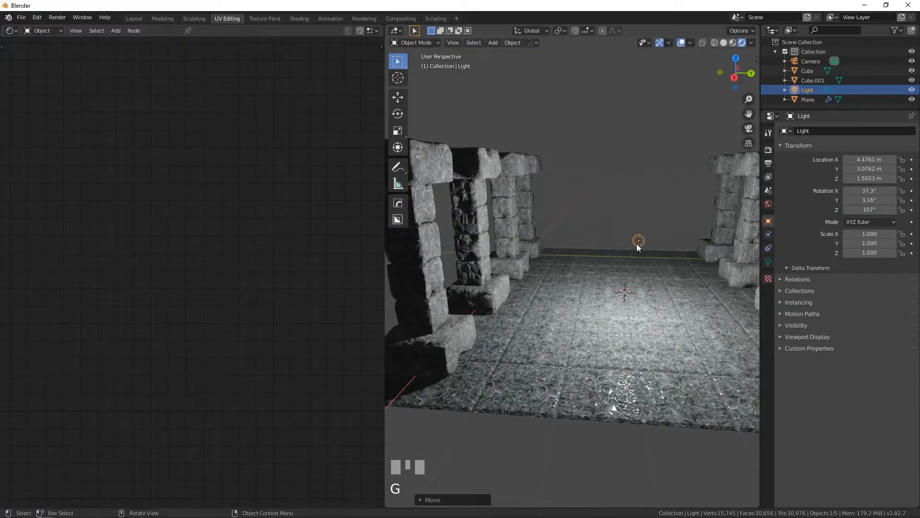
Set the point light's power to 50 W.
{"action": "left_click", "coordinate": [768, 262]}
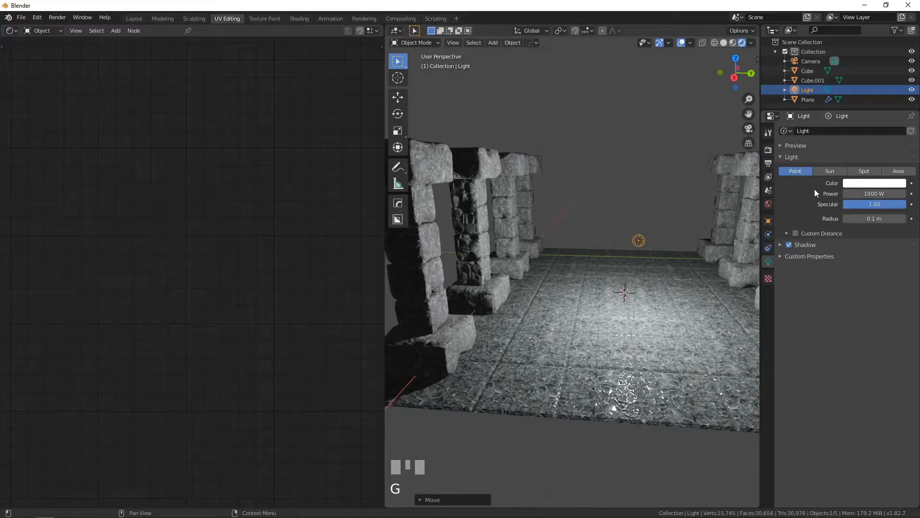
{"action": "left_click", "coordinate": [871, 193]}
{"action": "type", "text": "50"}
{"action": "key", "text": "Return"}
Deselect everything and switch the 3D viewport to Material Preview shading.
{"action": "scroll", "coordinate": [579, 260], "scroll_direction": "down", "scroll_amount": 3}
{"action": "middle_click_drag", "start_coordinate": [579, 261], "coordinate": [535, 275]}
{"action": "scroll", "coordinate": [580, 293], "scroll_direction": "up", "scroll_amount": 6}
{"action": "middle_click_drag", "start_coordinate": [580, 293], "coordinate": [657, 165], "text": "shift"}
{"action": "key", "text": "alt+a"}
{"action": "left_click", "coordinate": [732, 42]}
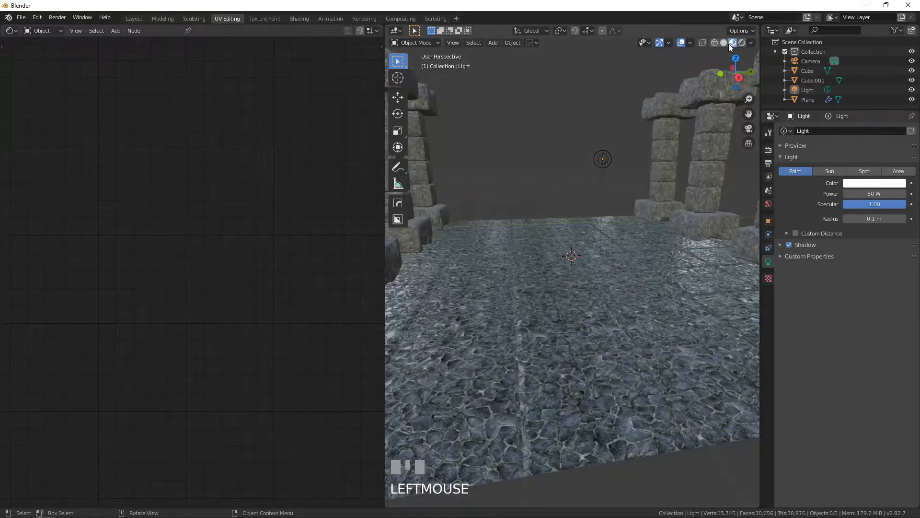
Snap the 3D cursor to the floor plane's outer corner vertex in front of the pillar row.
{"action": "middle_click_drag", "start_coordinate": [542, 245], "coordinate": [543, 300]}
{"action": "scroll", "coordinate": [493, 250], "scroll_direction": "down", "scroll_amount": 4}
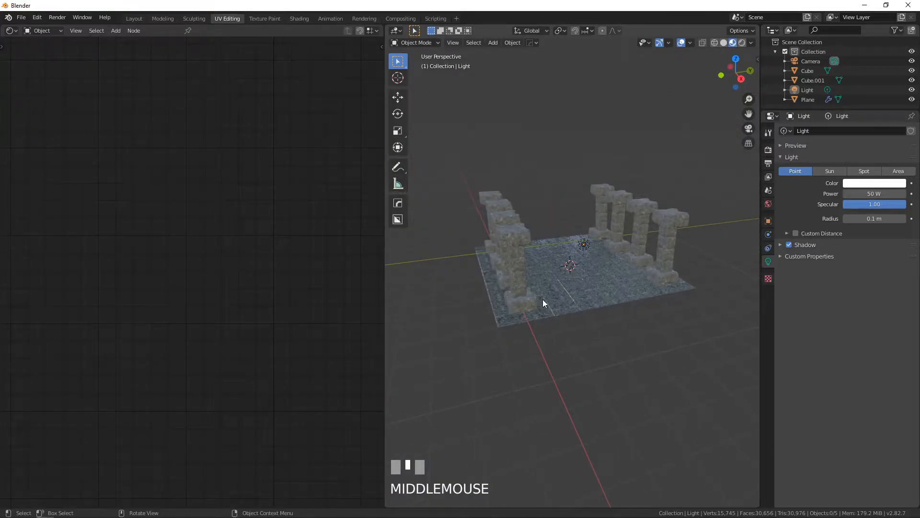
{"action": "scroll", "coordinate": [498, 321], "scroll_direction": "up", "scroll_amount": 3}
{"action": "middle_click_drag", "start_coordinate": [479, 349], "coordinate": [630, 322], "text": "shift"}
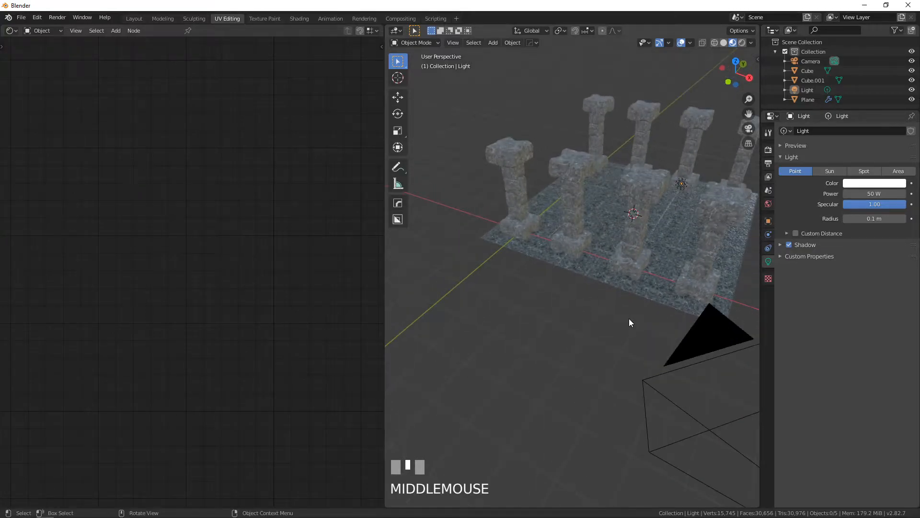
{"action": "left_click", "coordinate": [623, 288]}
{"action": "key", "text": "Tab"}
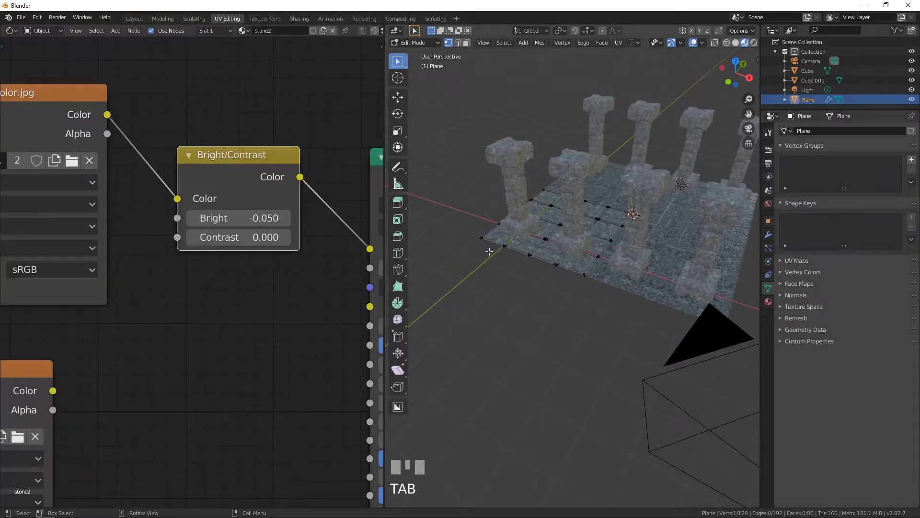
{"action": "middle_click_drag", "start_coordinate": [603, 279], "coordinate": [565, 277]}
{"action": "scroll", "coordinate": [551, 275], "scroll_direction": "up", "scroll_amount": 3}
{"action": "scroll", "coordinate": [503, 267], "scroll_direction": "up", "scroll_amount": 2}
{"action": "middle_click_drag", "start_coordinate": [503, 267], "coordinate": [568, 297], "text": "shift"}
{"action": "scroll", "coordinate": [622, 294], "scroll_direction": "up", "scroll_amount": 2}
{"action": "scroll", "coordinate": [622, 294], "scroll_direction": "down", "scroll_amount": 2}
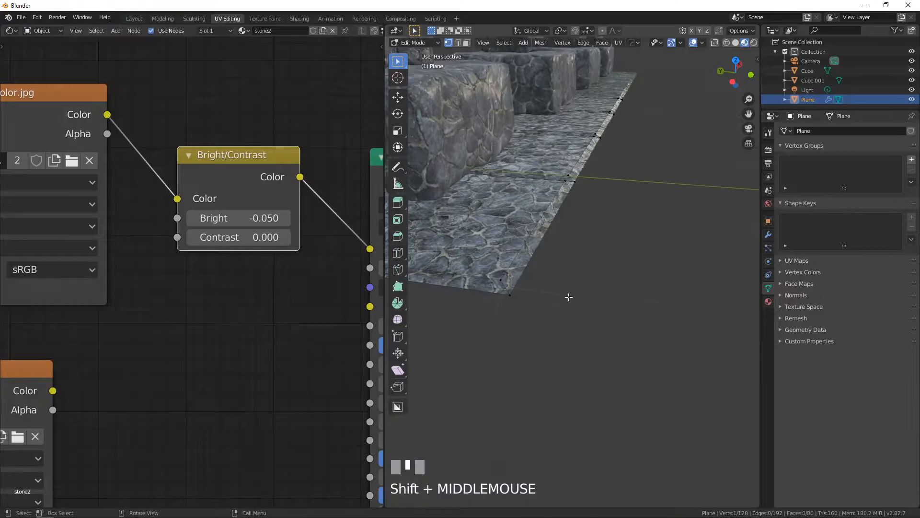
{"action": "left_click", "coordinate": [516, 295]}
{"action": "key", "text": "shift+s"}
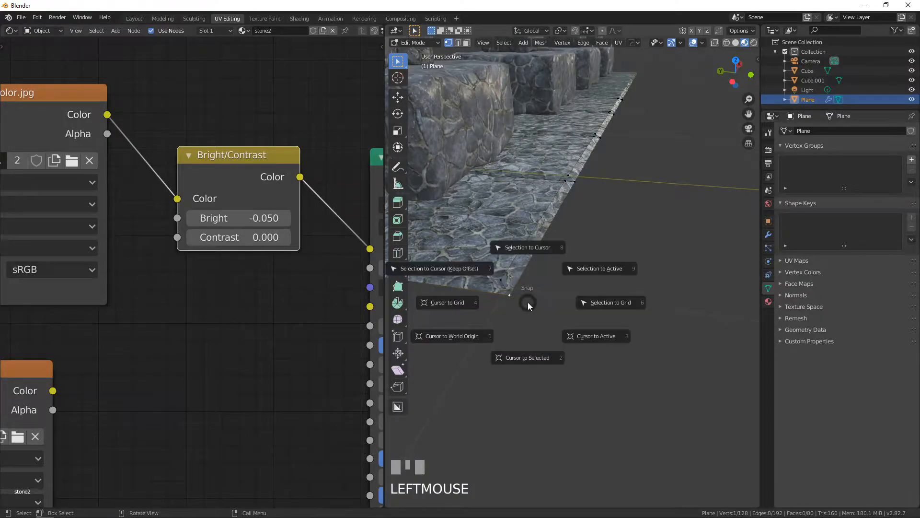
{"action": "left_click", "coordinate": [530, 361]}
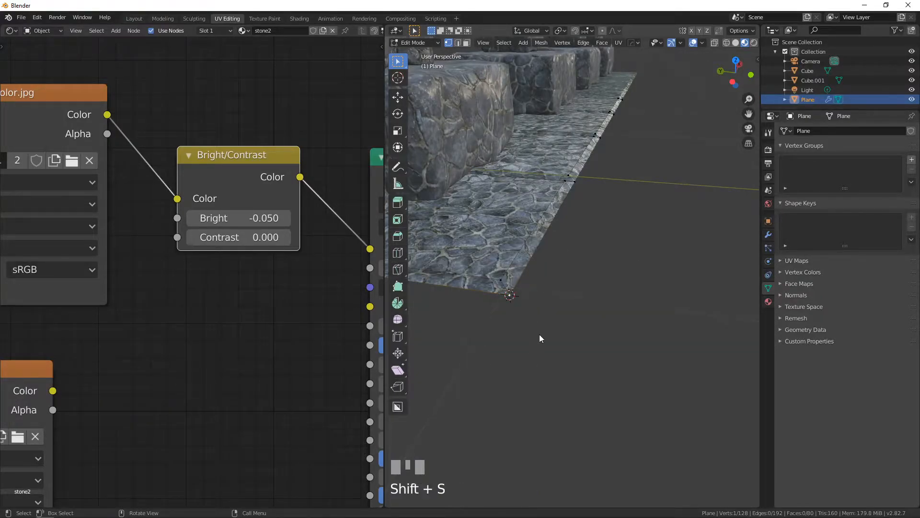
Add a new plane at the 3D cursor and merge all its vertices into a single vertex.
{"action": "key", "text": "Tab"}
{"action": "key", "text": "shift+a"}
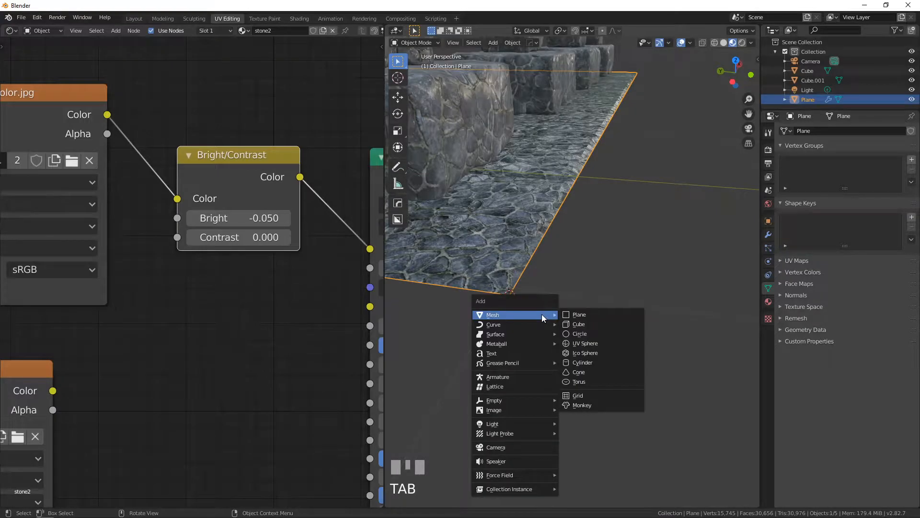
{"action": "left_click", "coordinate": [588, 314]}
{"action": "scroll", "coordinate": [577, 312], "scroll_direction": "down", "scroll_amount": 6}
{"action": "middle_click_drag", "start_coordinate": [582, 320], "coordinate": [538, 330]}
{"action": "scroll", "coordinate": [516, 314], "scroll_direction": "up", "scroll_amount": 3}
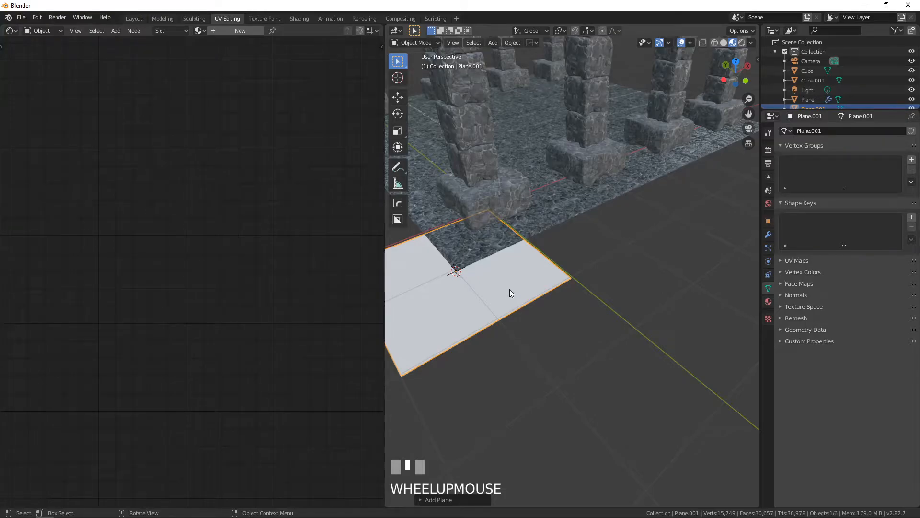
{"action": "key", "text": "Tab"}
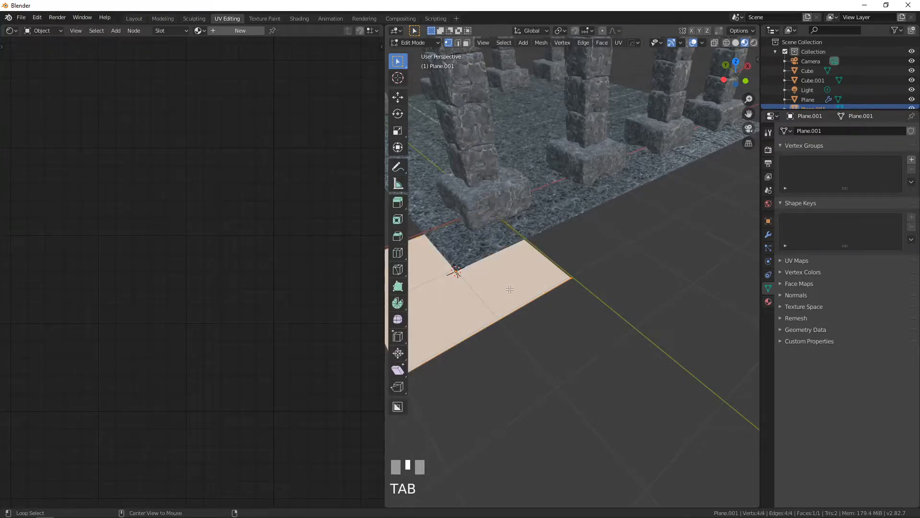
{"action": "key", "text": "alt+m"}
{"action": "left_click", "coordinate": [504, 292]}
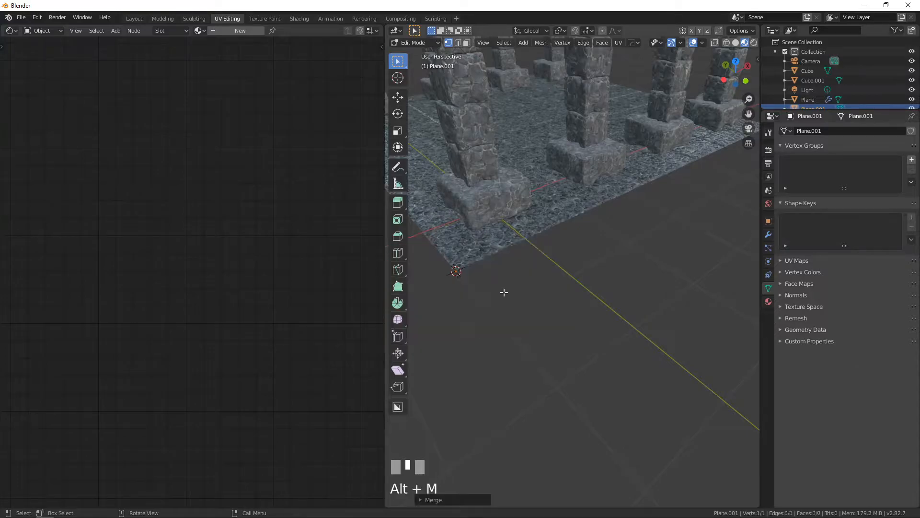
Snap the 3D cursor to the floor plane's vertex midway along the outer edge beside the pillar row.
{"action": "scroll", "coordinate": [535, 270], "scroll_direction": "down", "scroll_amount": 2}
{"action": "middle_click_drag", "start_coordinate": [544, 267], "coordinate": [547, 286]}
{"action": "key", "text": "Tab"}
{"action": "left_click", "coordinate": [609, 230]}
{"action": "key", "text": "Tab"}
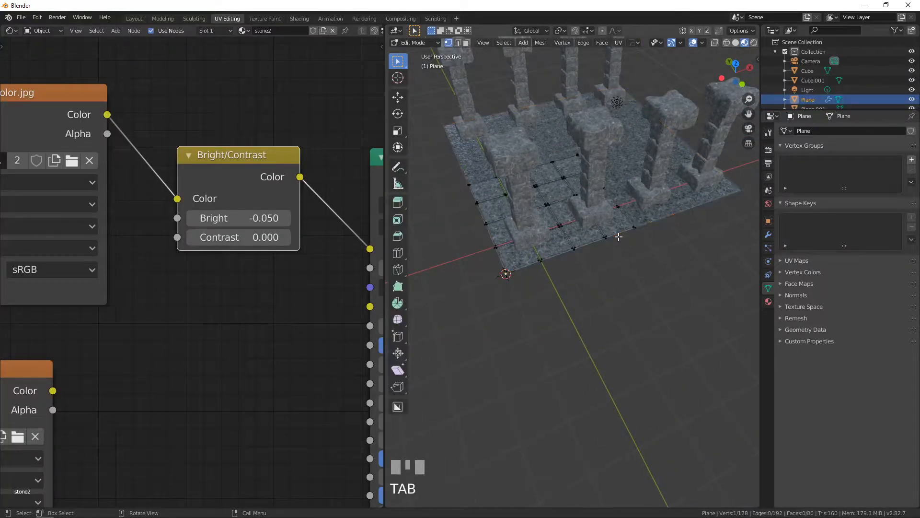
{"action": "left_click", "coordinate": [642, 232]}
{"action": "key", "text": "shift+s"}
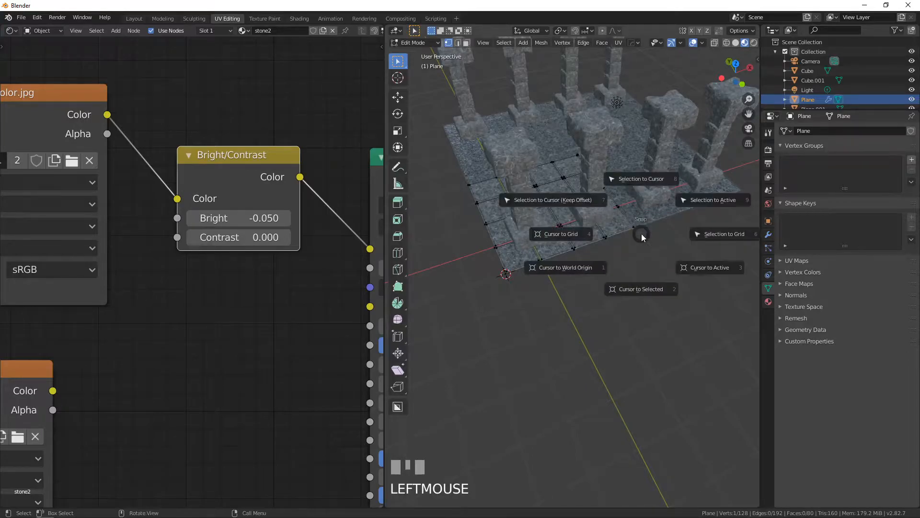
{"action": "left_click", "coordinate": [645, 289]}
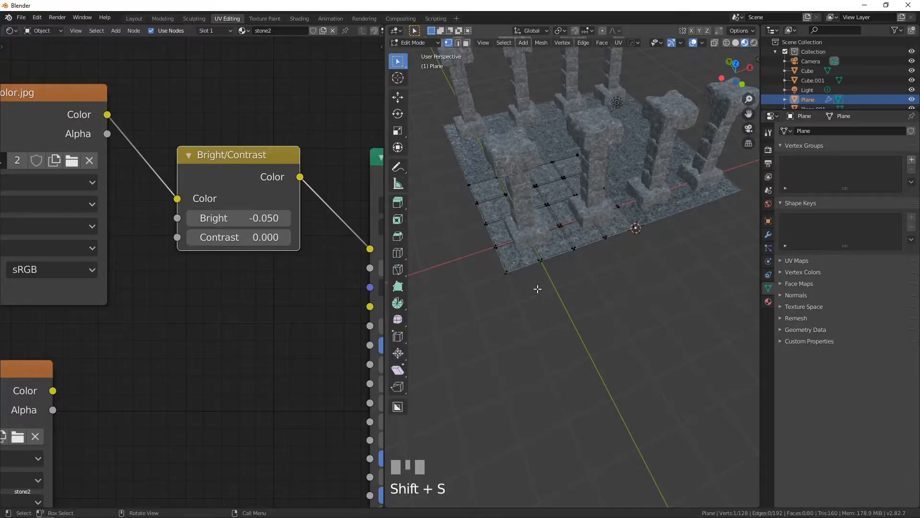
Extrude the new mesh's single vertex into an edge and snap the extruded end to the 3D cursor.
{"action": "key", "text": "Tab"}
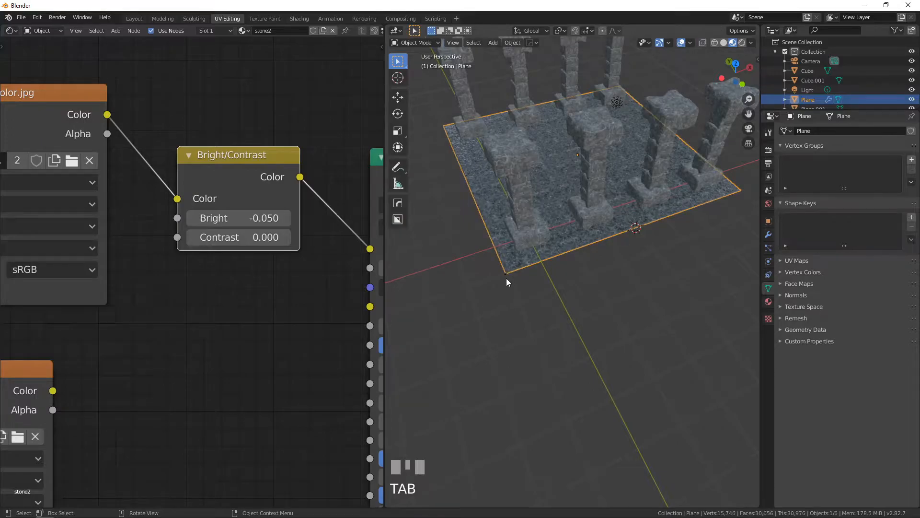
{"action": "left_click", "coordinate": [506, 275]}
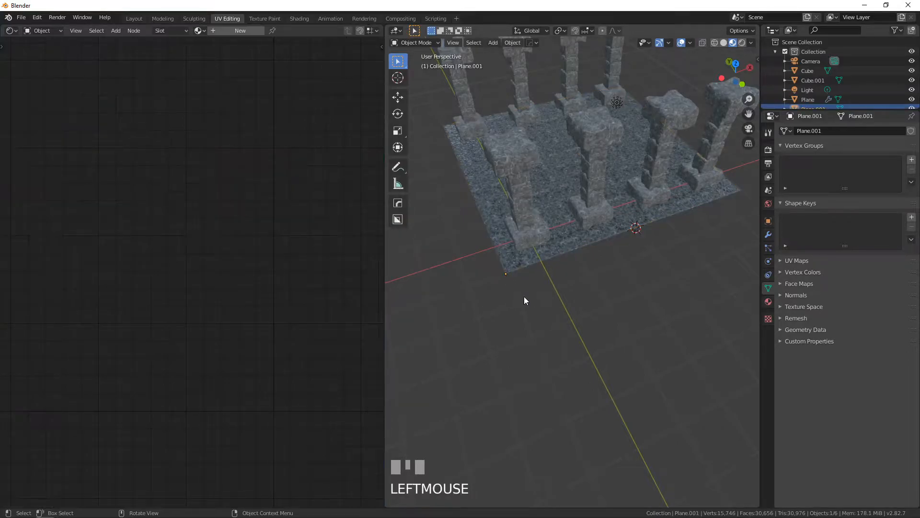
{"action": "key", "text": "Tab"}
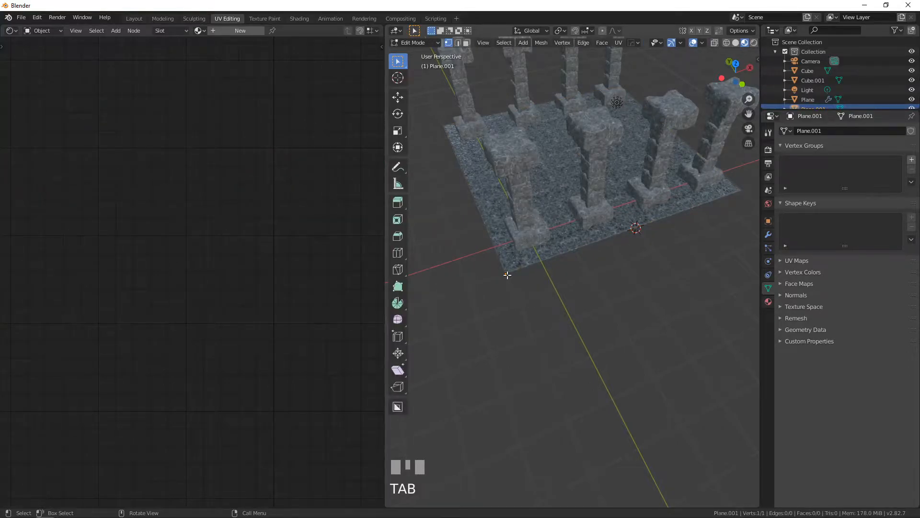
{"action": "left_click", "coordinate": [507, 275]}
{"action": "key", "text": "e"}
{"action": "left_click", "coordinate": [591, 302]}
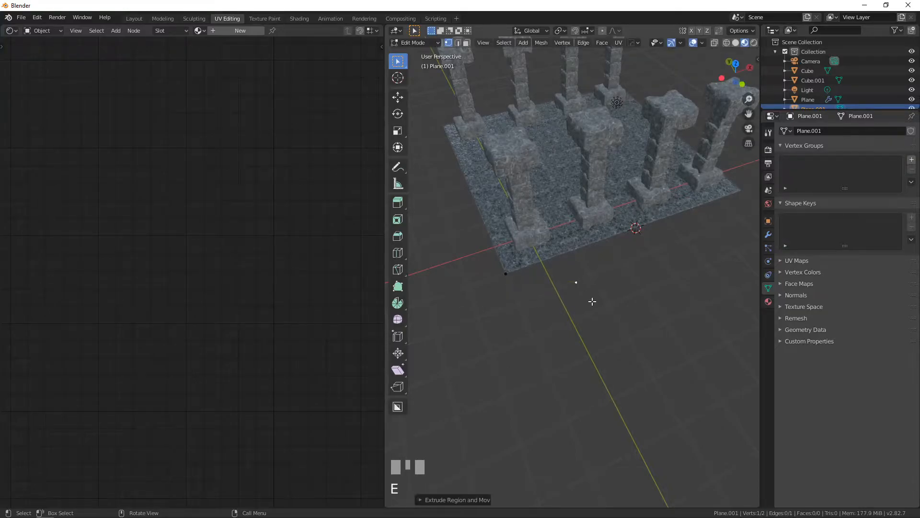
{"action": "key", "text": "shift+s"}
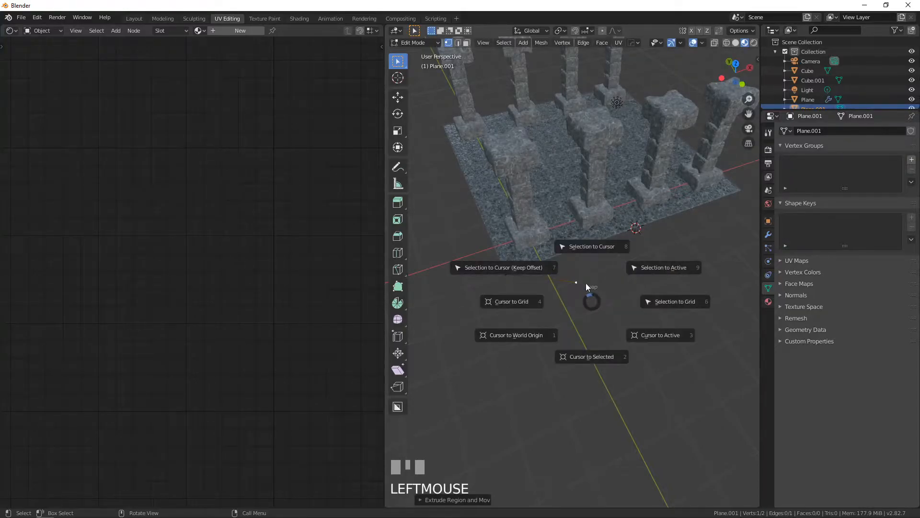
{"action": "left_click", "coordinate": [585, 248]}
Select both ends of the new edge, subdivide it with 5 cuts, and view it in right orthographic.
{"action": "middle_click_drag", "start_coordinate": [584, 250], "coordinate": [605, 241]}
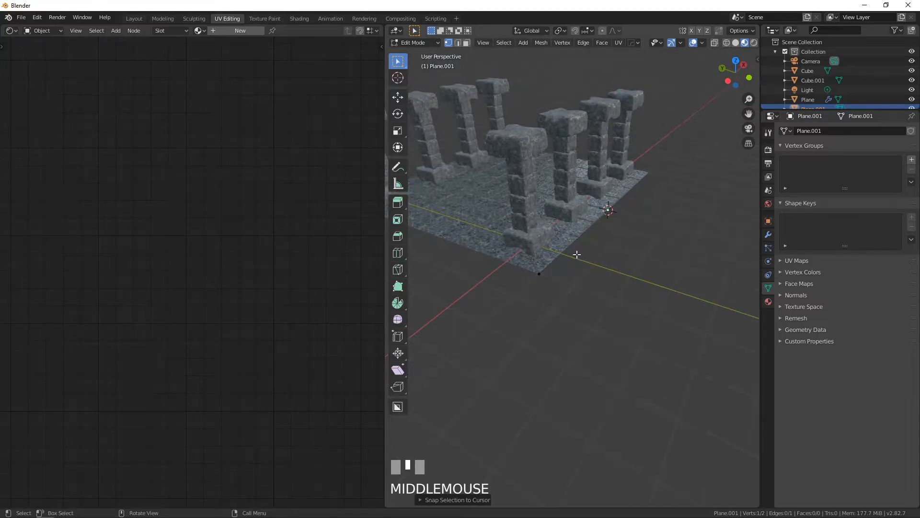
{"action": "left_click", "coordinate": [547, 274], "text": "shift"}
{"action": "scroll", "coordinate": [575, 243], "scroll_direction": "up", "scroll_amount": 3}
{"action": "middle_click_drag", "start_coordinate": [575, 242], "coordinate": [604, 246], "text": "shift"}
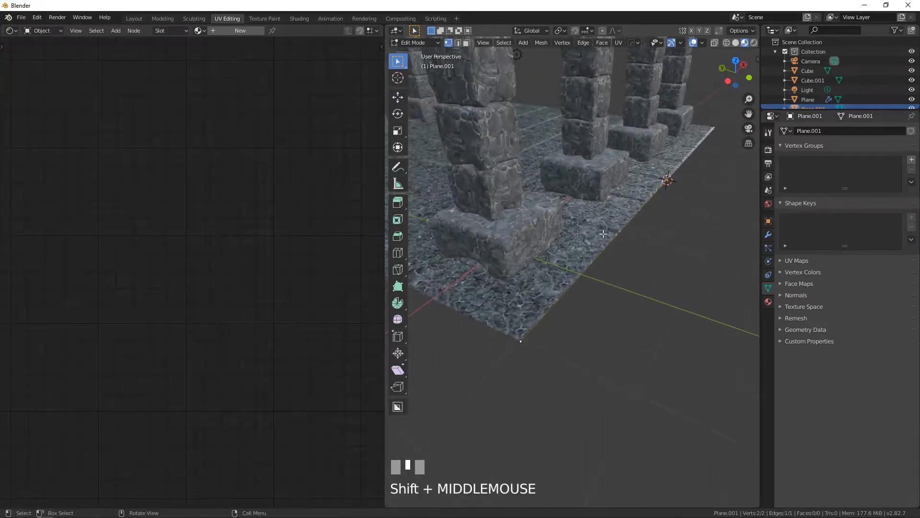
{"action": "left_click", "coordinate": [602, 43]}
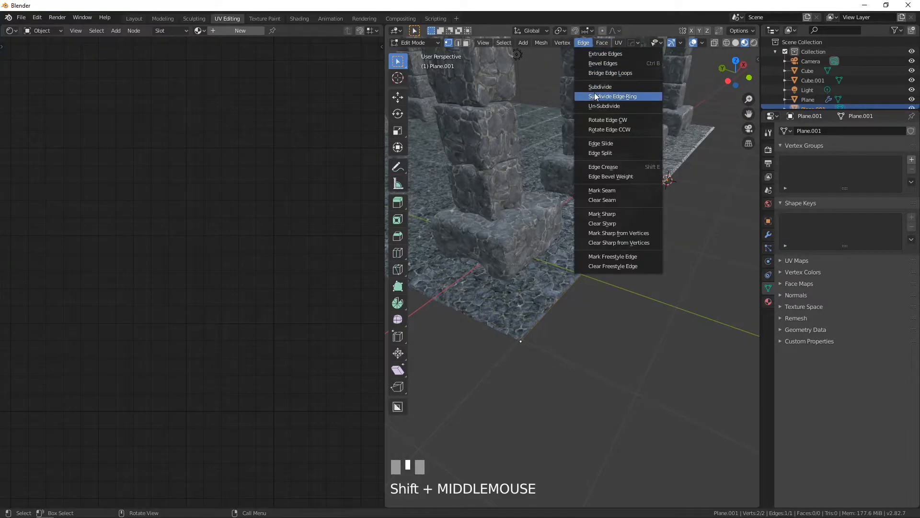
{"action": "left_click", "coordinate": [594, 86]}
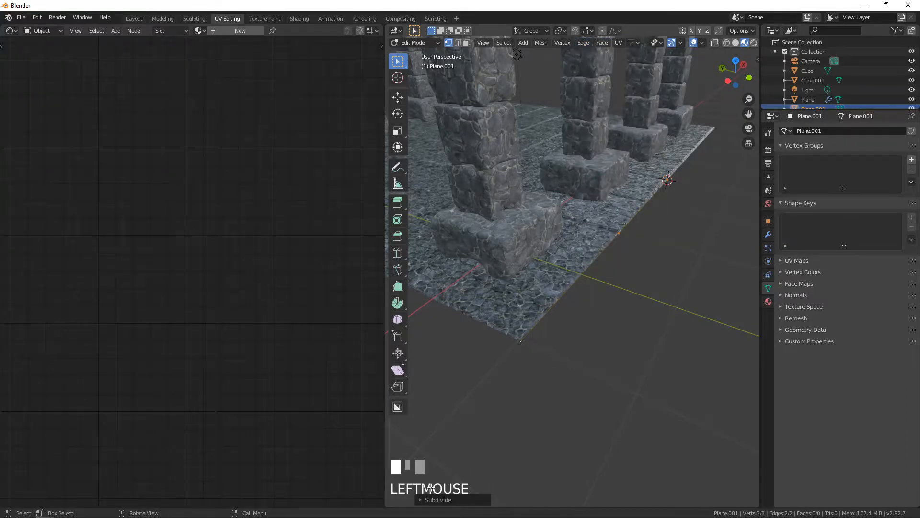
{"action": "left_click", "coordinate": [417, 500]}
{"action": "left_click", "coordinate": [540, 433]}
{"action": "left_click", "coordinate": [541, 433]}
{"action": "left_click", "coordinate": [540, 433]}
{"action": "left_click", "coordinate": [540, 433]}
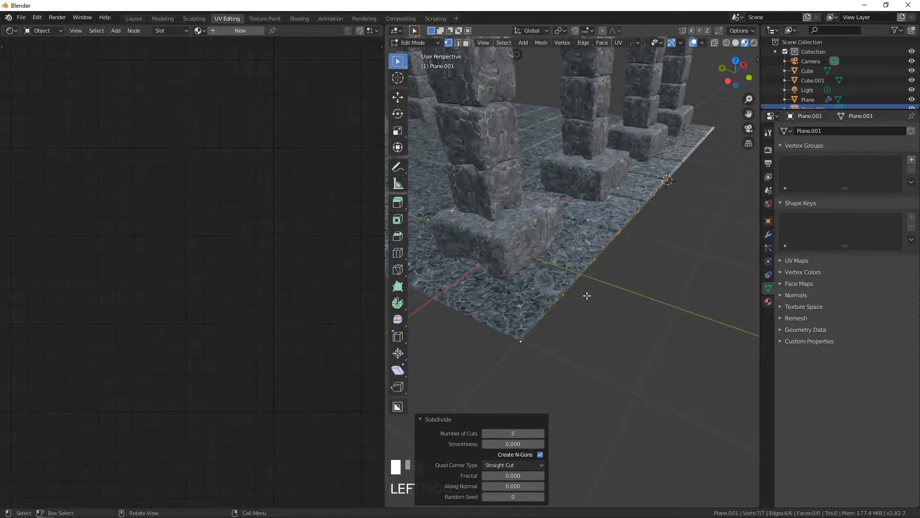
{"action": "key", "text": "KP_3"}
{"action": "scroll", "coordinate": [560, 243], "scroll_direction": "down", "scroll_amount": 1}
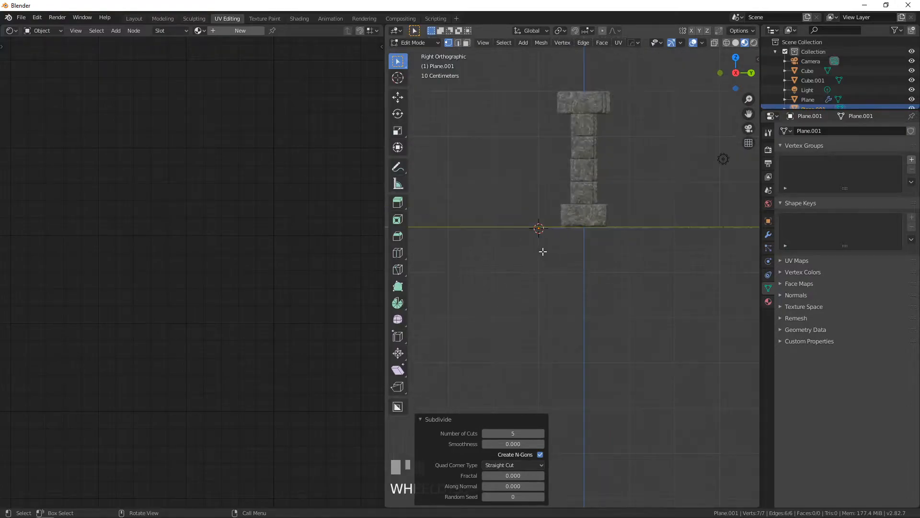
Extrude the subdivided edge upward in six irregular segments to form a rough wall profile beside the pillars, rising above their capitals.
{"action": "key", "text": "e"}
{"action": "left_click", "coordinate": [528, 224]}
{"action": "key", "text": "e"}
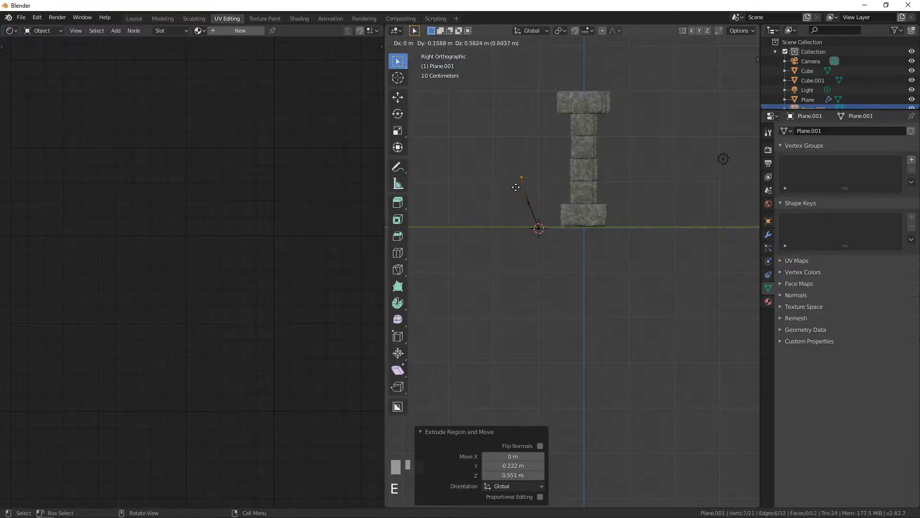
{"action": "left_click", "coordinate": [520, 177]}
{"action": "key", "text": "e"}
{"action": "left_click", "coordinate": [536, 152]}
{"action": "key", "text": "e"}
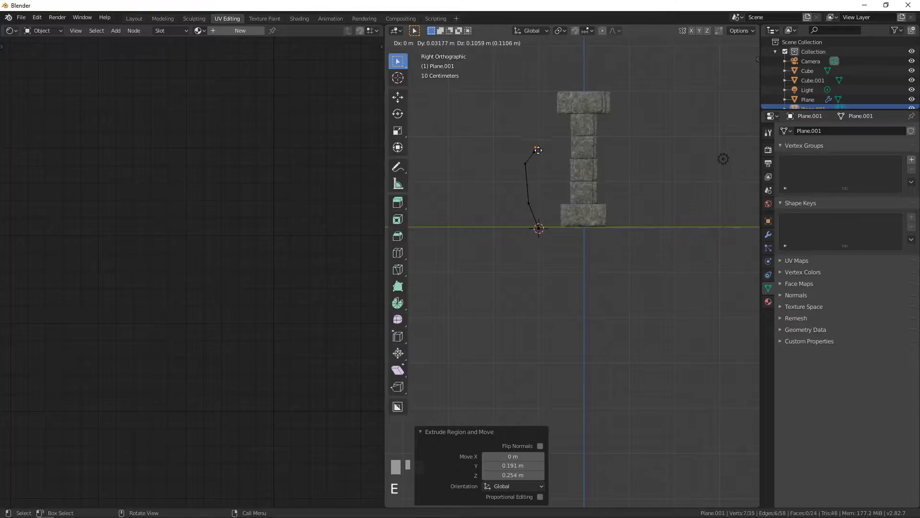
{"action": "left_click", "coordinate": [532, 133]}
{"action": "key", "text": "e"}
{"action": "left_click", "coordinate": [516, 102]}
{"action": "key", "text": "e"}
{"action": "left_click", "coordinate": [528, 80]}
Continue extruding the wall's upper edge in six nearly horizontal segments to form an uneven ceiling over the pillars.
{"action": "key", "text": "e"}
{"action": "left_click", "coordinate": [563, 65]}
{"action": "key", "text": "e"}
{"action": "left_click", "coordinate": [592, 62]}
{"action": "key", "text": "e"}
{"action": "left_click", "coordinate": [619, 67]}
{"action": "key", "text": "e"}
{"action": "left_click", "coordinate": [682, 66]}
{"action": "key", "text": "e"}
{"action": "left_click", "coordinate": [706, 65]}
{"action": "key", "text": "e"}
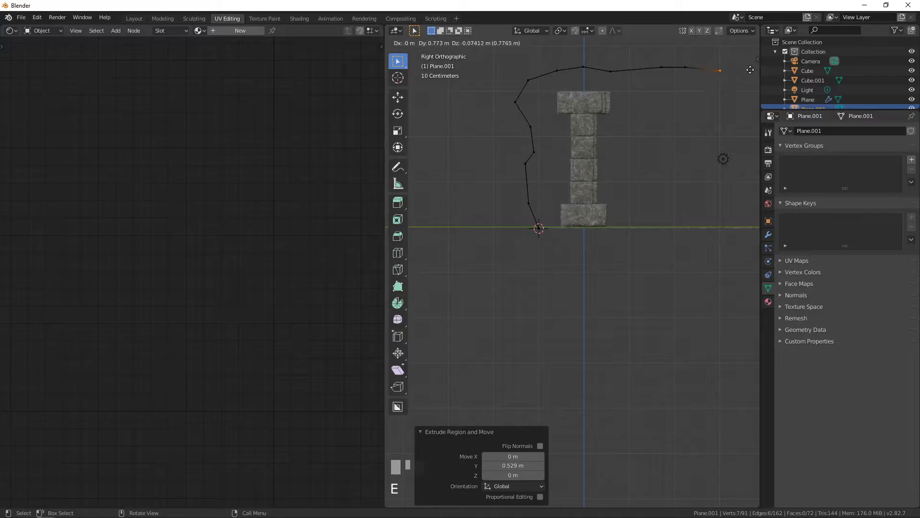
{"action": "left_click", "coordinate": [748, 72]}
{"action": "scroll", "coordinate": [581, 134], "scroll_direction": "down", "scroll_amount": 3}
{"action": "middle_click_drag", "start_coordinate": [581, 134], "coordinate": [570, 203]}
Select the entire wall and ceiling mesh and subdivide it with 1 cut.
{"action": "scroll", "coordinate": [510, 194], "scroll_direction": "up", "scroll_amount": 4}
{"action": "scroll", "coordinate": [575, 188], "scroll_direction": "up", "scroll_amount": 4}
{"action": "key", "text": "Tab"}
{"action": "middle_click_drag", "start_coordinate": [536, 169], "coordinate": [526, 194]}
{"action": "key", "text": "Tab"}
{"action": "key", "text": "a"}
{"action": "scroll", "coordinate": [484, 144], "scroll_direction": "up", "scroll_amount": 3}
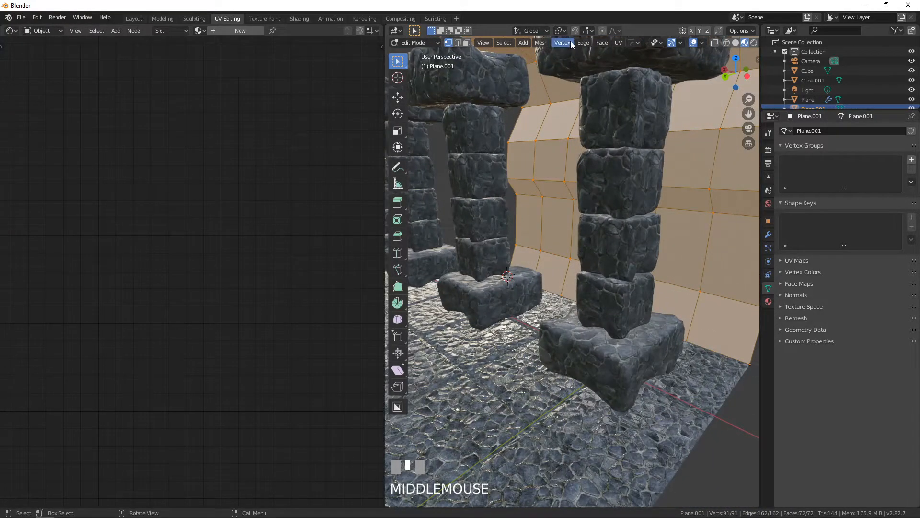
{"action": "left_click", "coordinate": [583, 44]}
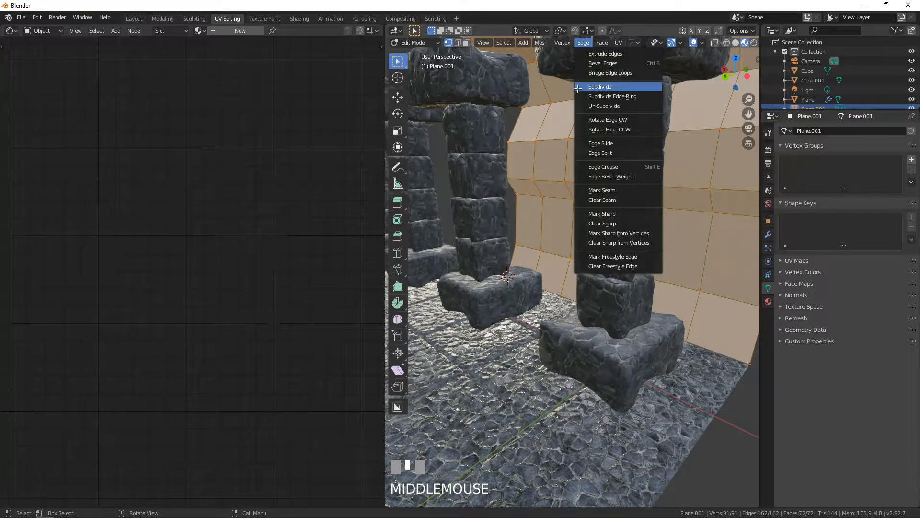
{"action": "left_click", "coordinate": [577, 88]}
Try randomizing all vertices of the wall and ceiling mesh by 0.1 m.
{"action": "scroll", "coordinate": [594, 162], "scroll_direction": "down", "scroll_amount": 2}
{"action": "scroll", "coordinate": [594, 162], "scroll_direction": "down", "scroll_amount": 4}
{"action": "middle_click_drag", "start_coordinate": [594, 162], "coordinate": [668, 167]}
{"action": "left_click", "coordinate": [535, 42]}
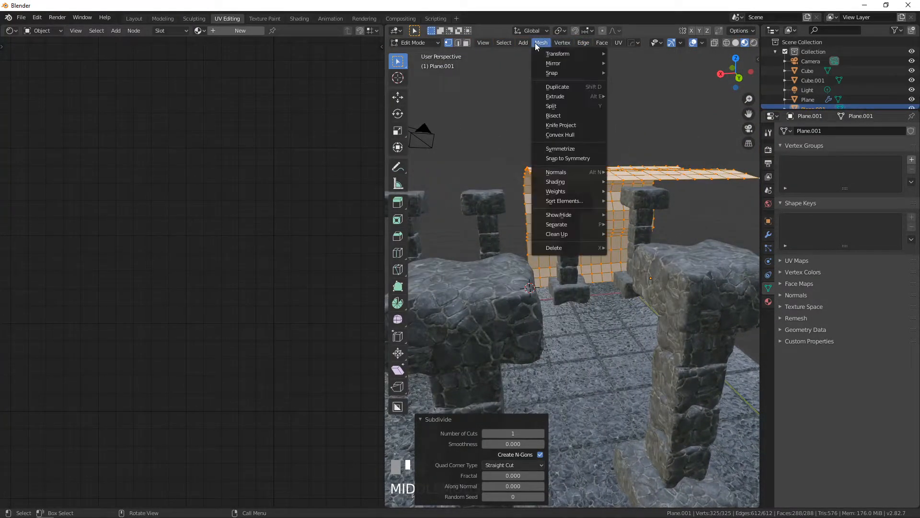
{"action": "mouse_move", "coordinate": [543, 52]}
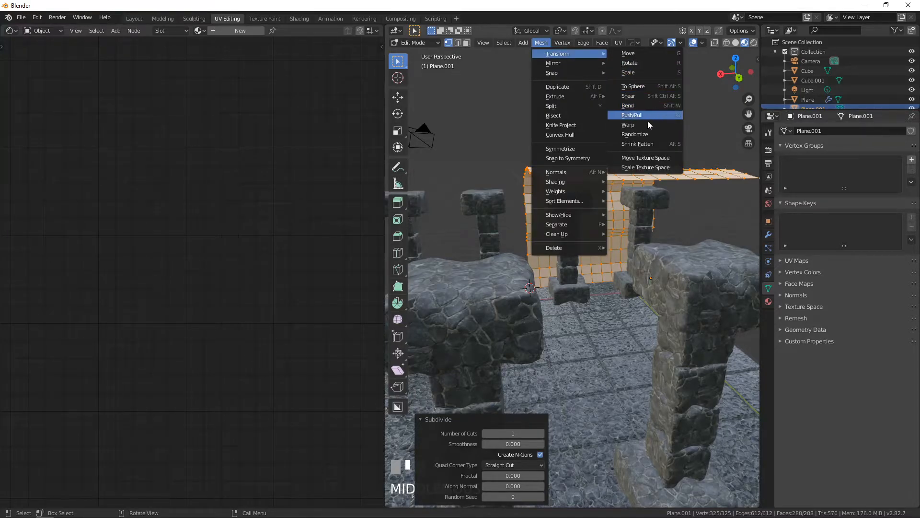
{"action": "left_click", "coordinate": [635, 134]}
{"action": "scroll", "coordinate": [536, 211], "scroll_direction": "up", "scroll_amount": 4}
{"action": "middle_click_drag", "start_coordinate": [536, 221], "coordinate": [565, 191]}
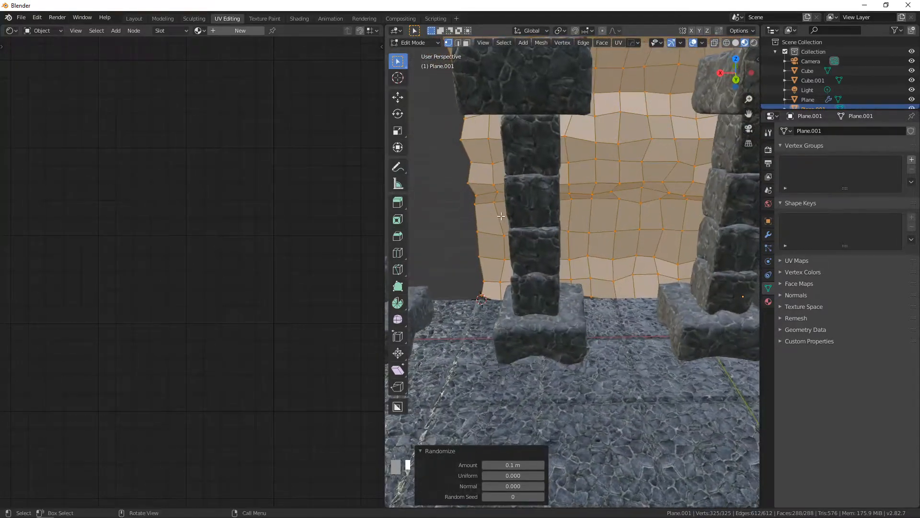
{"action": "key", "text": "ctrl+z"}
Exclude the two outer side edge loops of the wall and ceiling mesh from the selection.
{"action": "scroll", "coordinate": [535, 180], "scroll_direction": "down", "scroll_amount": 3}
{"action": "middle_click_drag", "start_coordinate": [444, 120], "coordinate": [422, 137]}
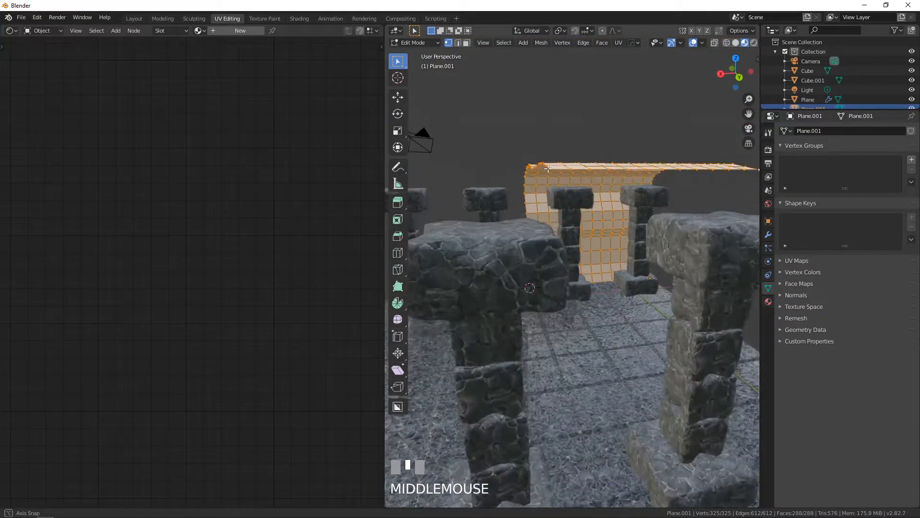
{"action": "scroll", "coordinate": [543, 172], "scroll_direction": "up", "scroll_amount": 3}
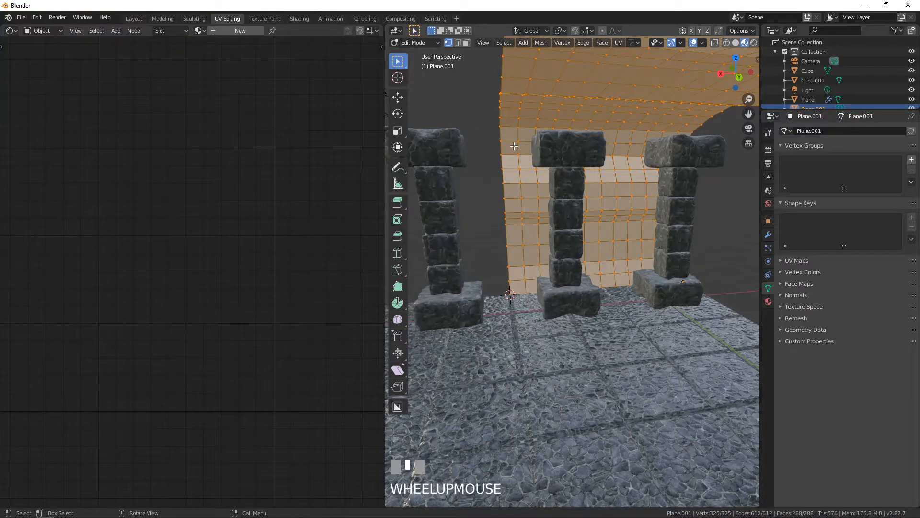
{"action": "scroll", "coordinate": [511, 156], "scroll_direction": "down", "scroll_amount": 4}
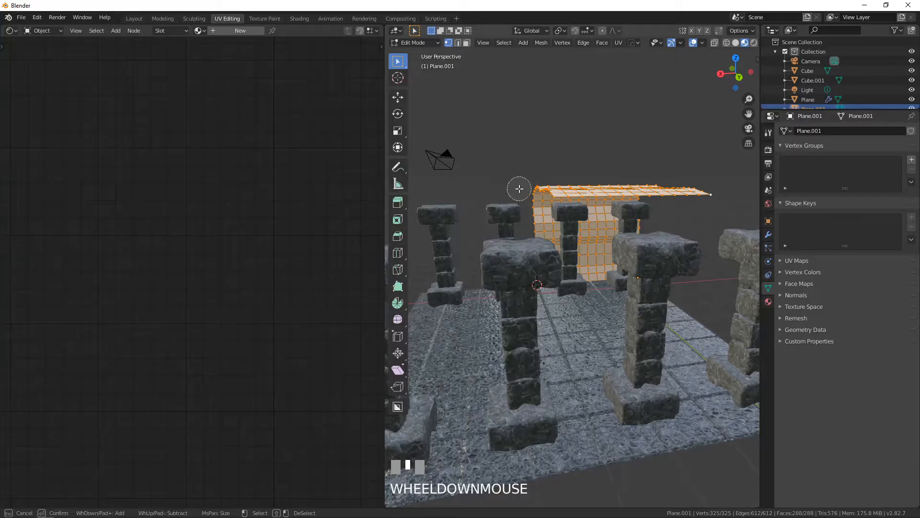
{"action": "middle_click_drag", "start_coordinate": [524, 191], "coordinate": [512, 183]}
{"action": "left_click", "coordinate": [533, 210], "text": "alt+shift"}
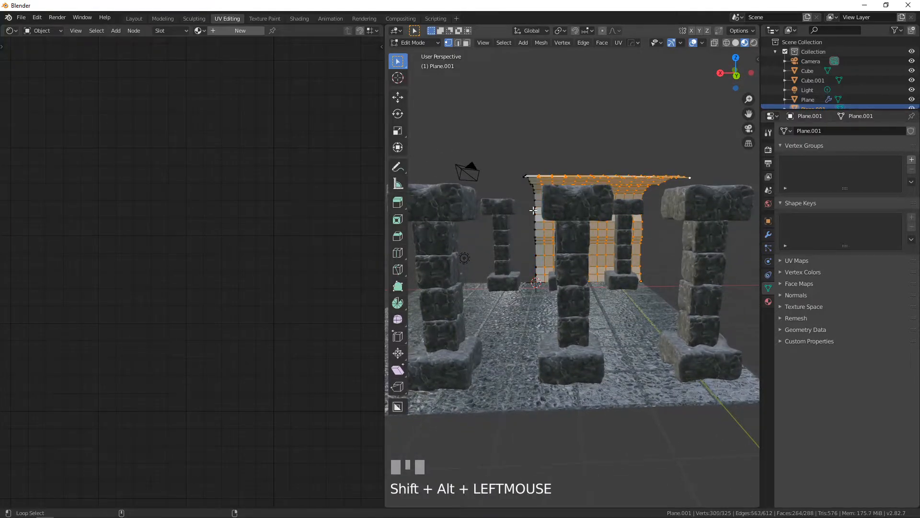
{"action": "left_click", "coordinate": [643, 228], "text": "alt+shift"}
{"action": "middle_click_drag", "start_coordinate": [643, 228], "coordinate": [562, 200]}
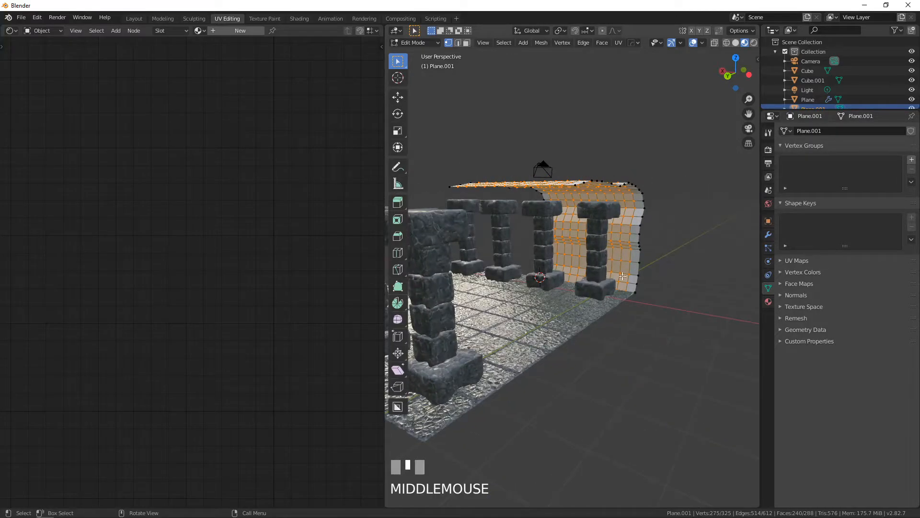
{"action": "middle_click_drag", "start_coordinate": [552, 236], "coordinate": [541, 107]}
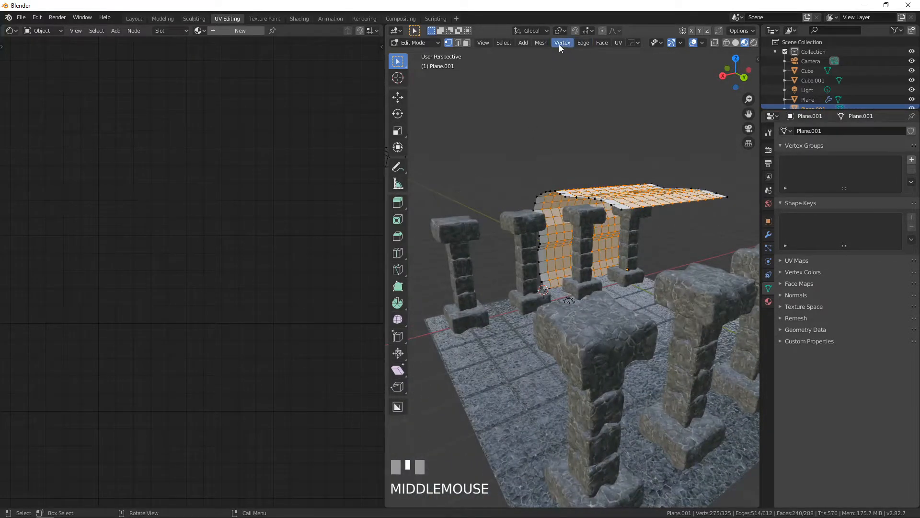
Randomize the selected inner vertices of the wall and ceiling by 0.15 m.
{"action": "left_click", "coordinate": [541, 42]}
{"action": "mouse_move", "coordinate": [603, 58]}
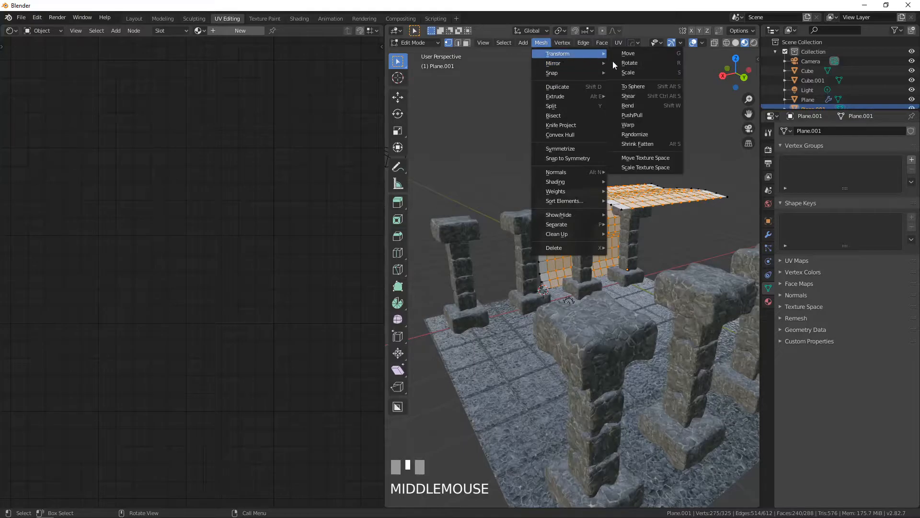
{"action": "left_click", "coordinate": [643, 132]}
{"action": "middle_click_drag", "start_coordinate": [605, 212], "coordinate": [547, 390]}
{"action": "scroll", "coordinate": [564, 312], "scroll_direction": "up", "scroll_amount": 3}
{"action": "left_click", "coordinate": [542, 464]}
{"action": "left_click", "coordinate": [542, 465]}
{"action": "left_click", "coordinate": [541, 465]}
{"action": "left_click", "coordinate": [541, 465]}
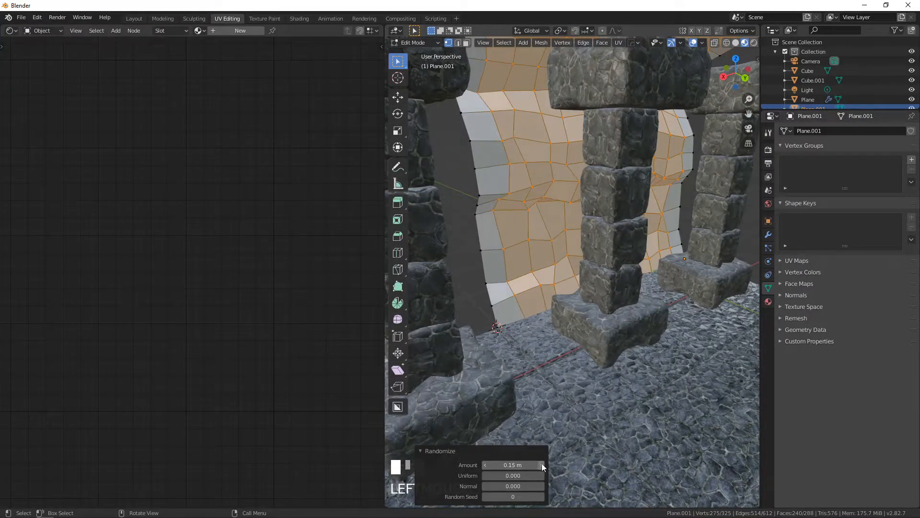
Select the wall's bottom edge loop and flatten it by scaling to 0 along Y and along Z.
{"action": "middle_click_drag", "start_coordinate": [561, 337], "coordinate": [573, 314]}
{"action": "scroll", "coordinate": [554, 360], "scroll_direction": "up", "scroll_amount": 3}
{"action": "left_click", "coordinate": [584, 378], "text": "alt"}
{"action": "middle_click_drag", "start_coordinate": [584, 377], "coordinate": [571, 334]}
{"action": "scroll", "coordinate": [570, 337], "scroll_direction": "down", "scroll_amount": 2}
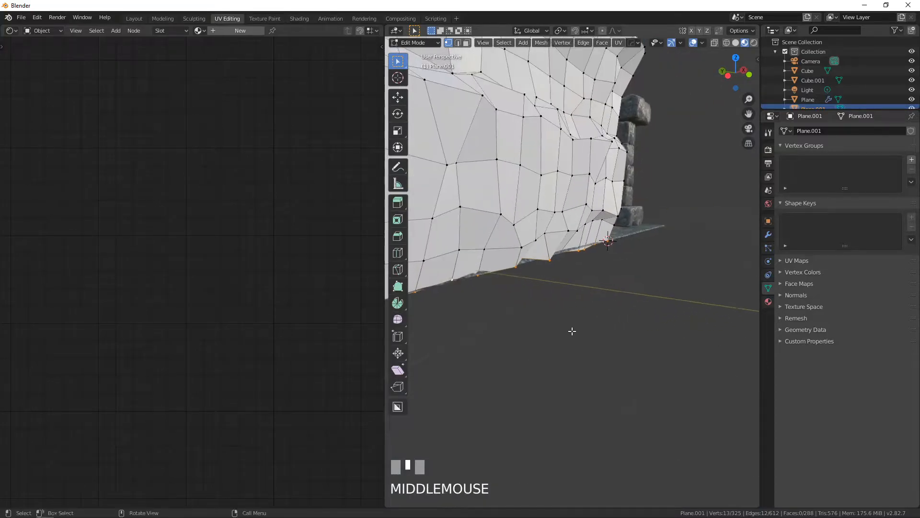
{"action": "type", "text": "sy"}
{"action": "type", "text": "0"}
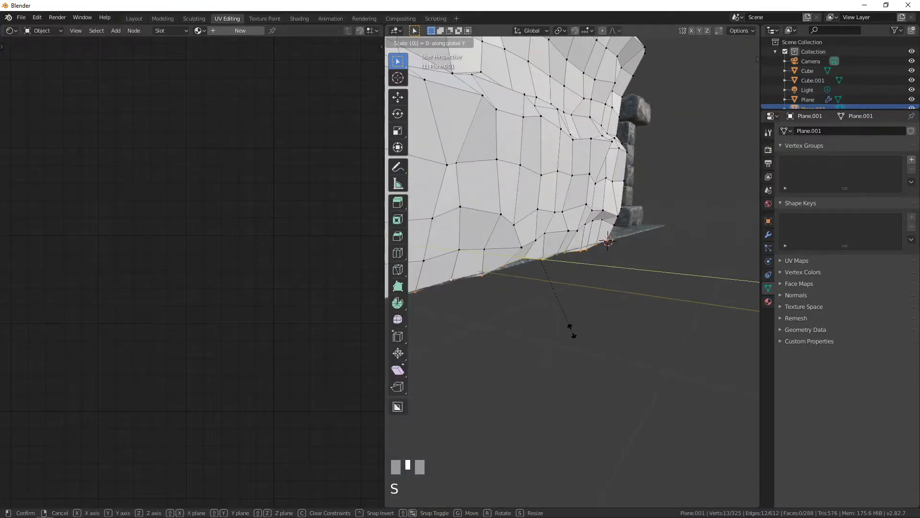
{"action": "left_click", "coordinate": [571, 330]}
{"action": "middle_click_drag", "start_coordinate": [570, 330], "coordinate": [604, 313]}
{"action": "type", "text": "sz0"}
{"action": "left_click", "coordinate": [521, 297]}
Return to Object Mode and apply smooth shading to the cave wall and ceiling.
{"action": "key", "text": "Tab"}
{"action": "scroll", "coordinate": [595, 289], "scroll_direction": "down", "scroll_amount": 2}
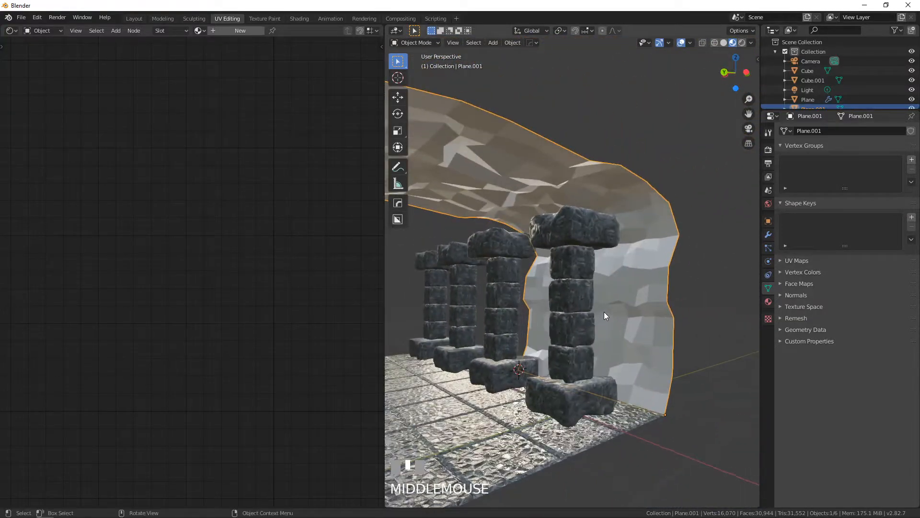
{"action": "left_click", "coordinate": [513, 43]}
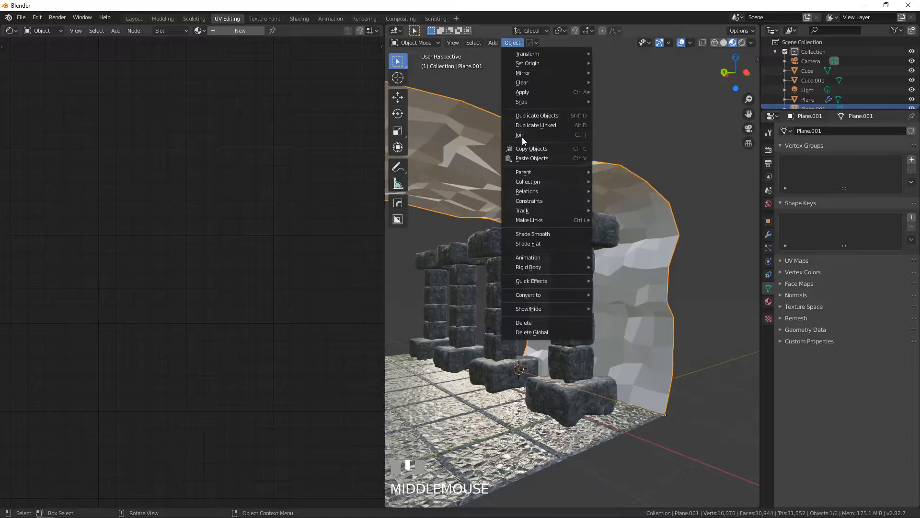
{"action": "left_click", "coordinate": [522, 233]}
{"action": "middle_click_drag", "start_coordinate": [523, 226], "coordinate": [553, 234]}
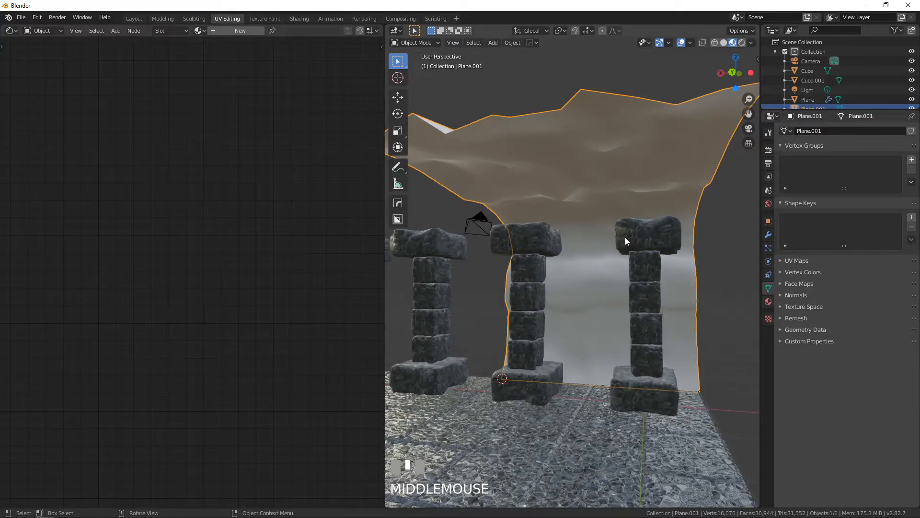
{"action": "middle_click_drag", "start_coordinate": [625, 243], "coordinate": [576, 269]}
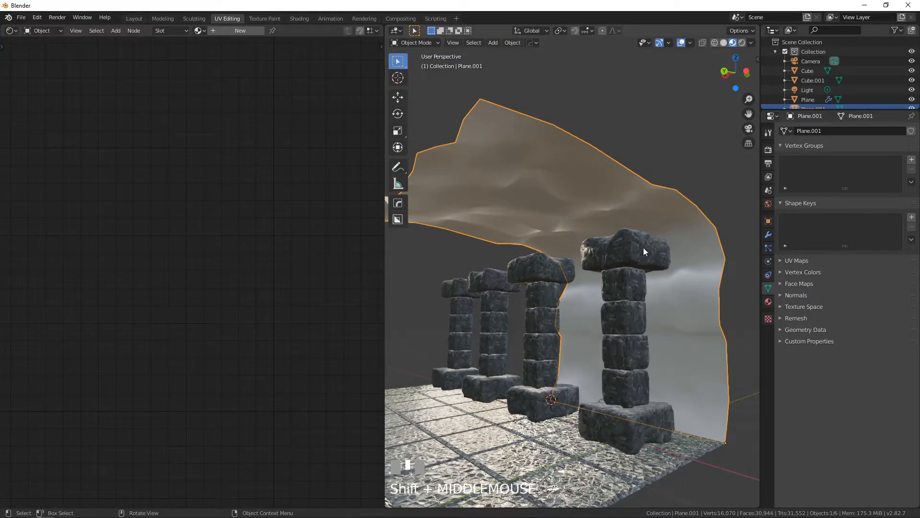
Mark a UV seam along the horizontal edge loop where the wall curves into the ceiling.
{"action": "key", "text": "Tab"}
{"action": "middle_click_drag", "start_coordinate": [625, 367], "coordinate": [628, 250], "text": "shift"}
{"action": "scroll", "coordinate": [603, 238], "scroll_direction": "up", "scroll_amount": 3}
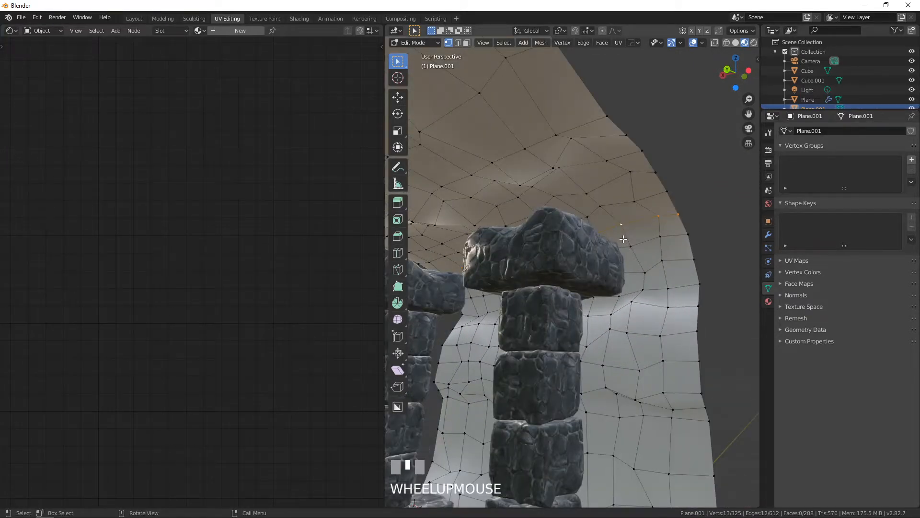
{"action": "key", "text": "ctrl+e"}
{"action": "left_click", "coordinate": [623, 239]}
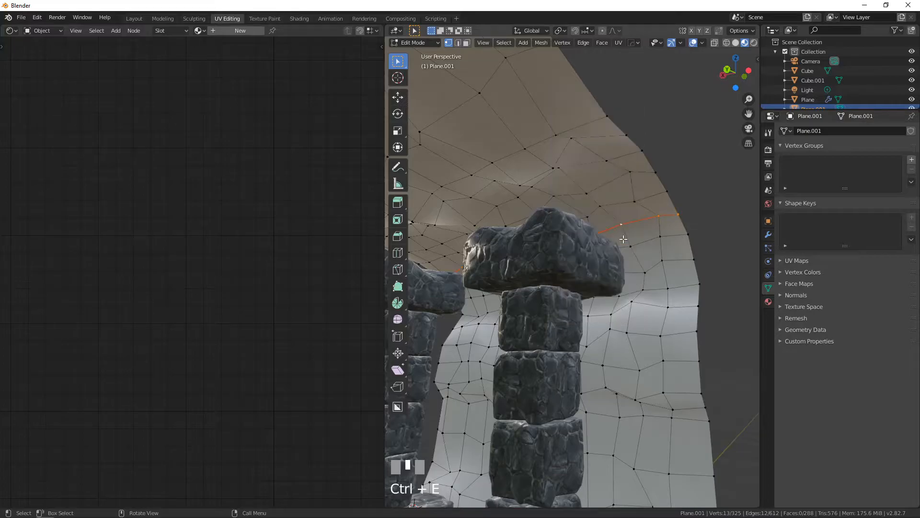
In front orthographic view, select the linked wall faces below the seam and unwrap them.
{"action": "key", "text": "KP_3"}
{"action": "scroll", "coordinate": [633, 276], "scroll_direction": "down", "scroll_amount": 3}
{"action": "middle_click_drag", "start_coordinate": [632, 281], "coordinate": [590, 285], "text": "shift"}
{"action": "key", "text": "KP_1"}
{"action": "scroll", "coordinate": [585, 286], "scroll_direction": "up", "scroll_amount": 2}
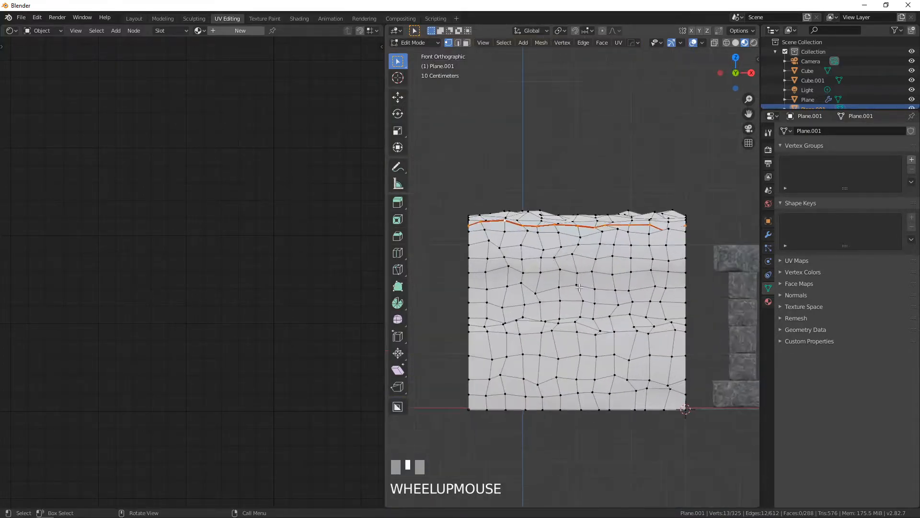
{"action": "key", "text": "a"}
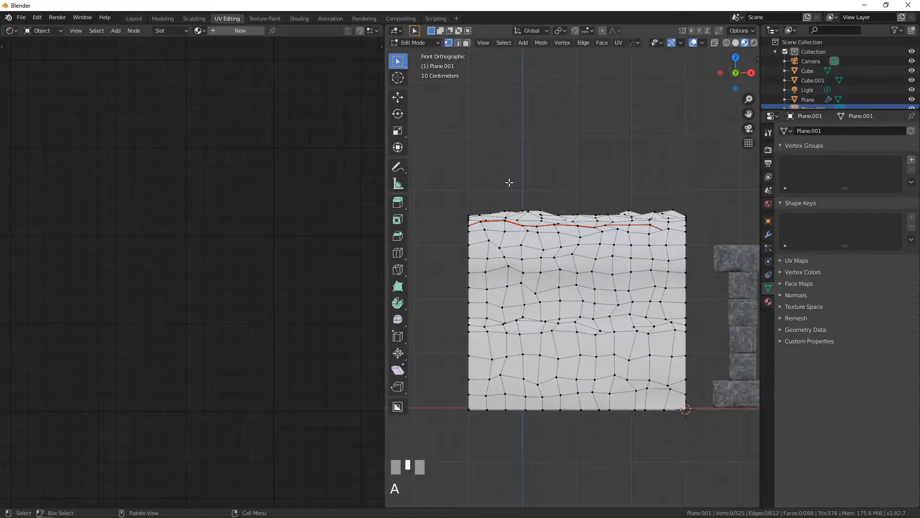
{"action": "left_click", "coordinate": [466, 43]}
{"action": "key", "text": "l"}
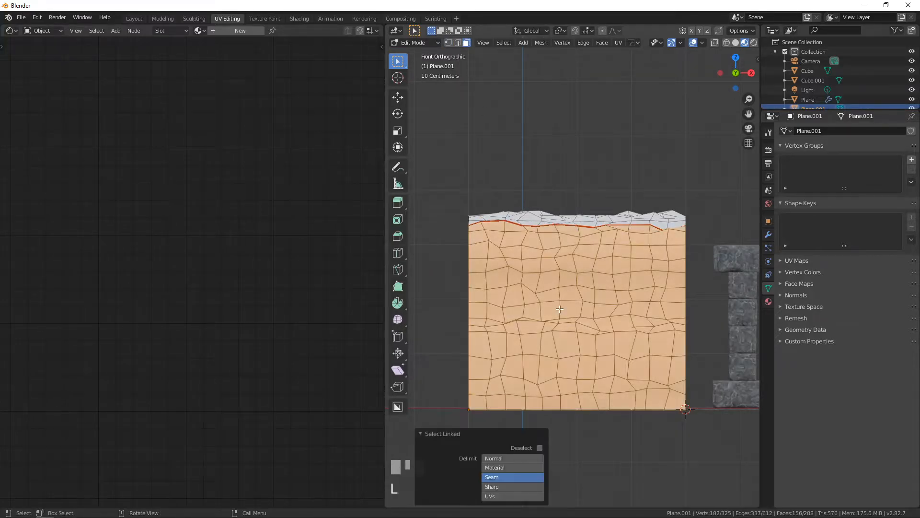
{"action": "key", "text": "u"}
{"action": "left_click", "coordinate": [559, 308]}
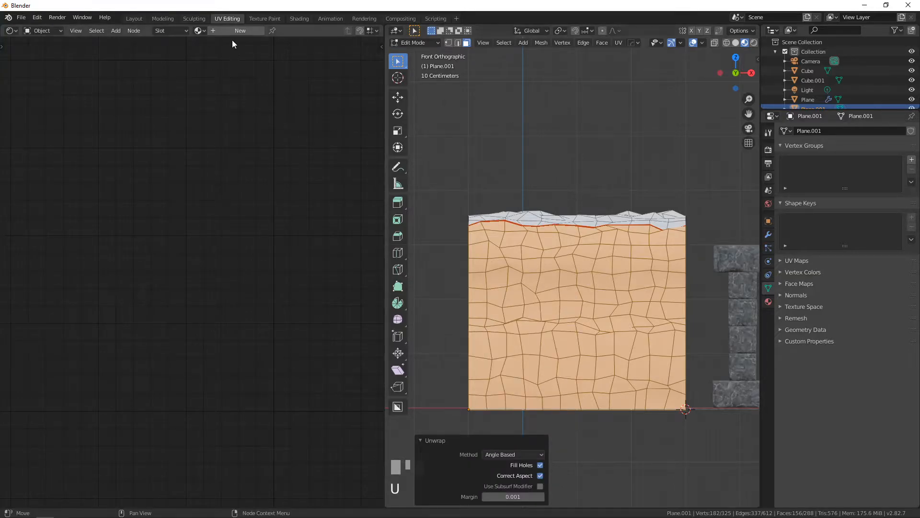
Create a new material for the wall mesh and name it CaveWall.
{"action": "left_click", "coordinate": [769, 301]}
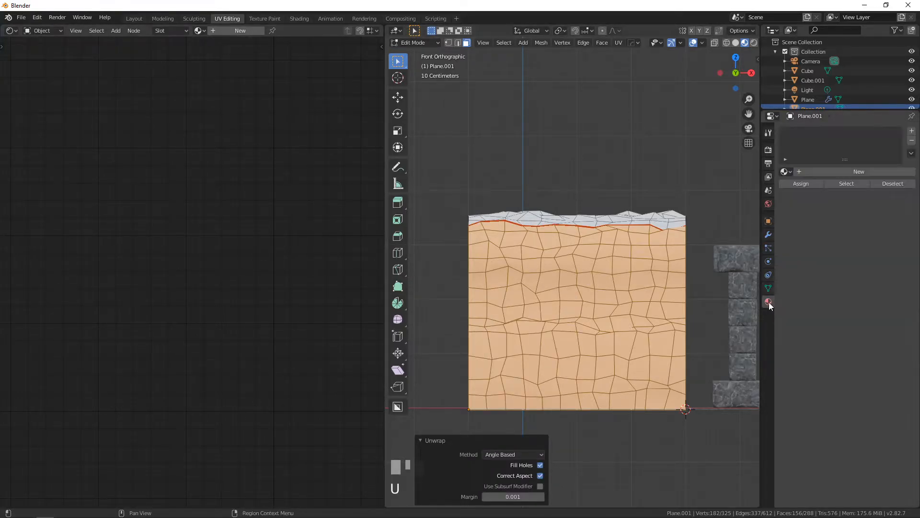
{"action": "left_click", "coordinate": [829, 171]}
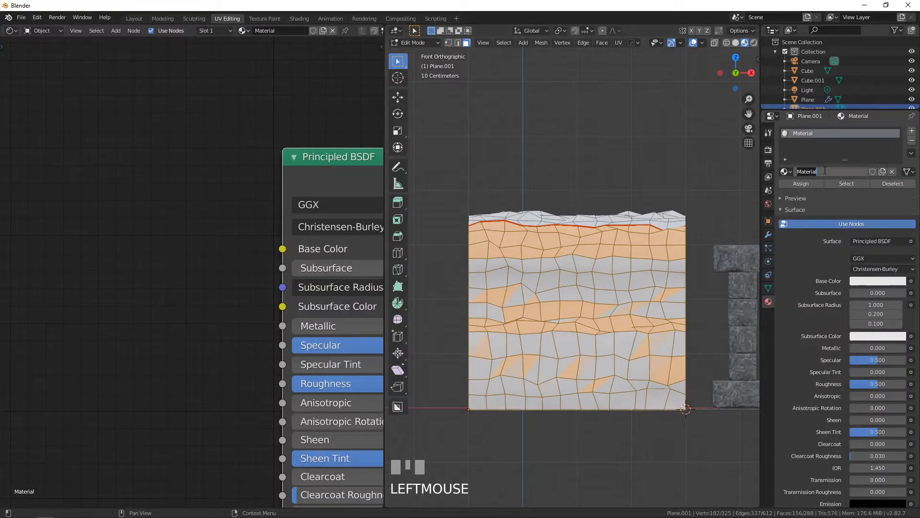
{"action": "type", "text": "CaveWall"}
{"action": "key", "text": "Return"}
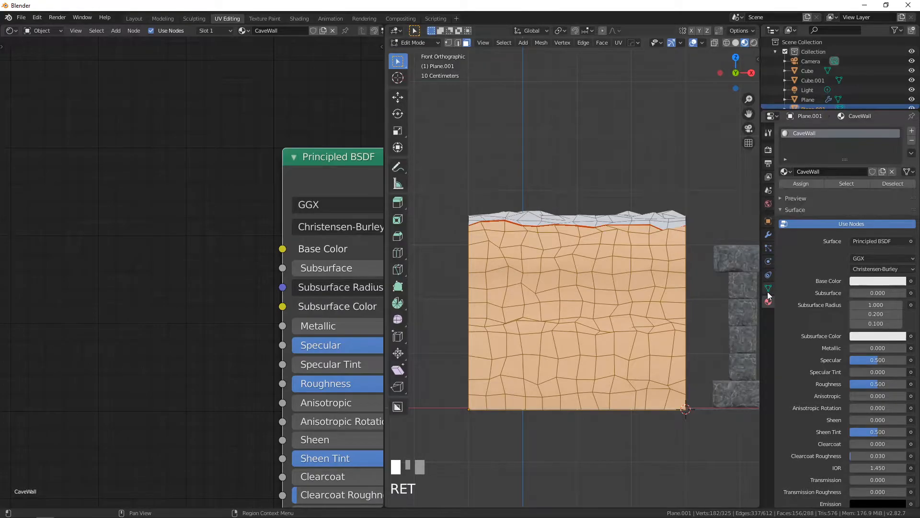
Show the unwrapped wall faces in the UV Editor to check their layout over the stone texture.
{"action": "left_click", "coordinate": [12, 31]}
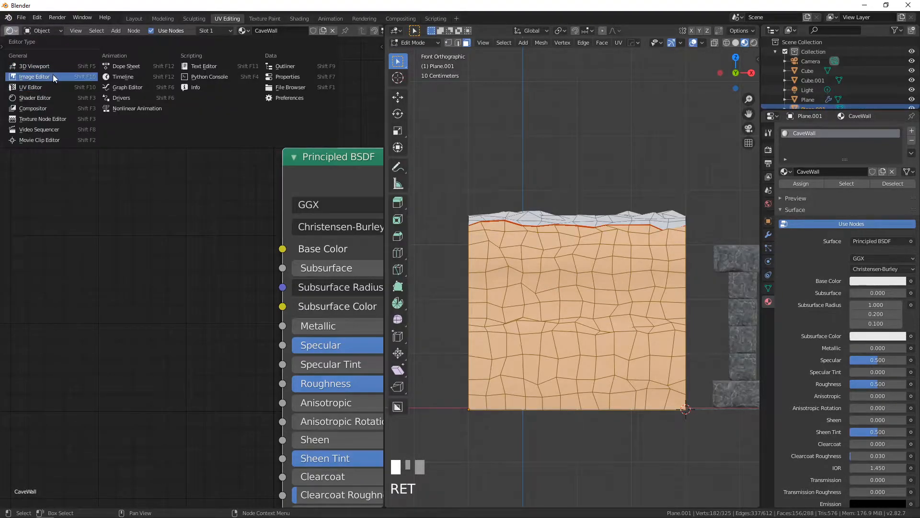
{"action": "left_click", "coordinate": [50, 88]}
{"action": "scroll", "coordinate": [149, 191], "scroll_direction": "up", "scroll_amount": 3}
{"action": "middle_click_drag", "start_coordinate": [148, 191], "coordinate": [191, 201]}
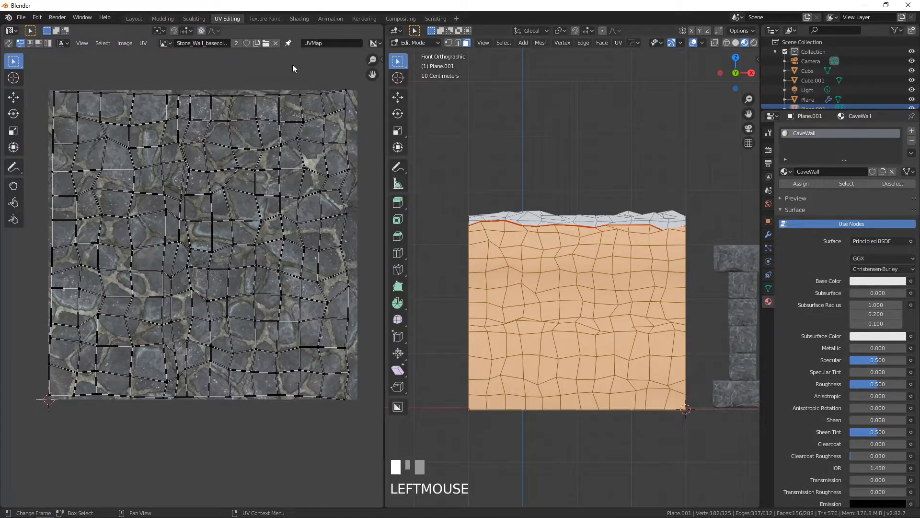
Show the CaveWall material's nodes in the Shader Editor and add an Image Texture node beside the Principled BSDF.
{"action": "left_click", "coordinate": [10, 31]}
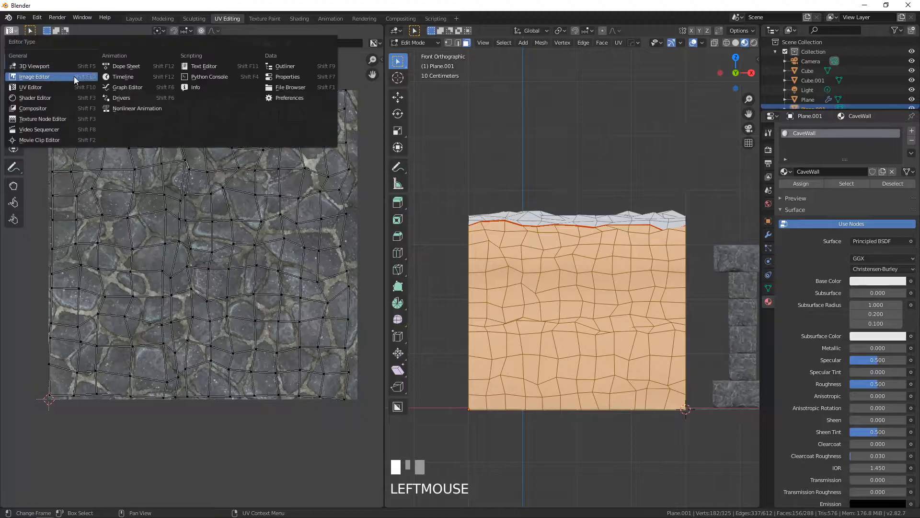
{"action": "left_click", "coordinate": [65, 97]}
{"action": "middle_click_drag", "start_coordinate": [174, 199], "coordinate": [63, 174]}
{"action": "scroll", "coordinate": [120, 192], "scroll_direction": "down", "scroll_amount": 4}
{"action": "middle_click_drag", "start_coordinate": [230, 250], "coordinate": [231, 200]}
{"action": "key", "text": "shift+a"}
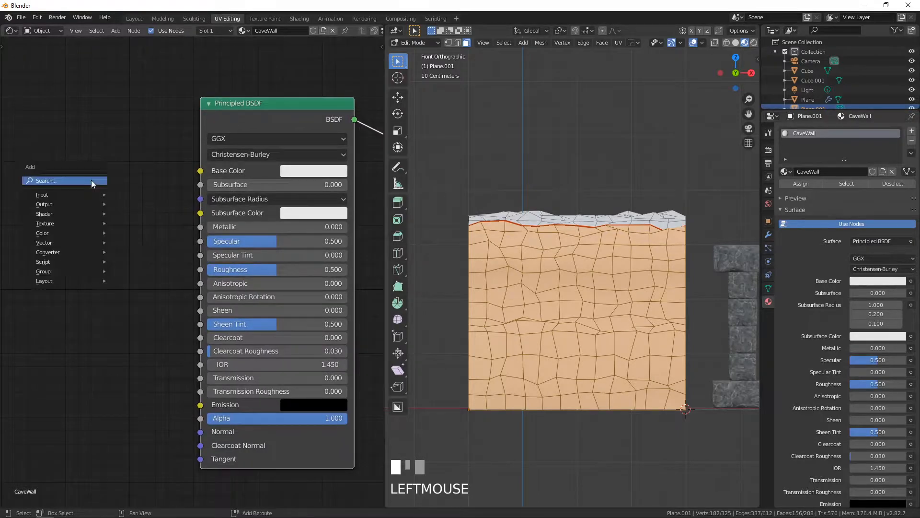
{"action": "mouse_move", "coordinate": [74, 223]}
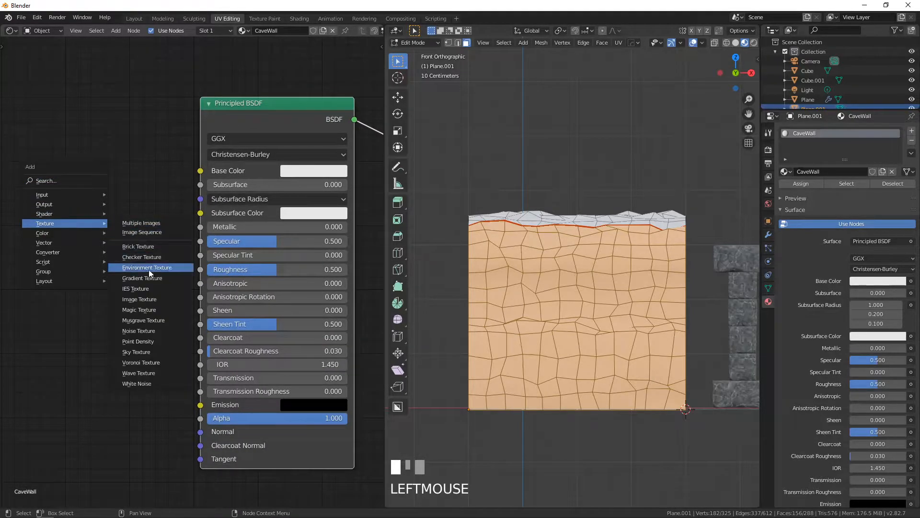
{"action": "left_click", "coordinate": [154, 298]}
{"action": "left_click", "coordinate": [20, 108]}
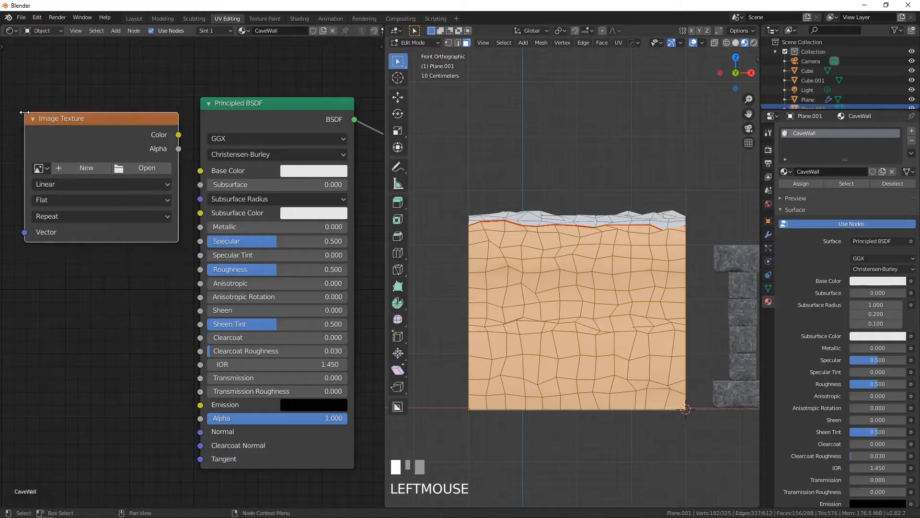
Load Cliff_Rock_002_baseColor.jpg into the Image Texture node and link its Color to the Principled BSDF's Base Color.
{"action": "left_click", "coordinate": [130, 169]}
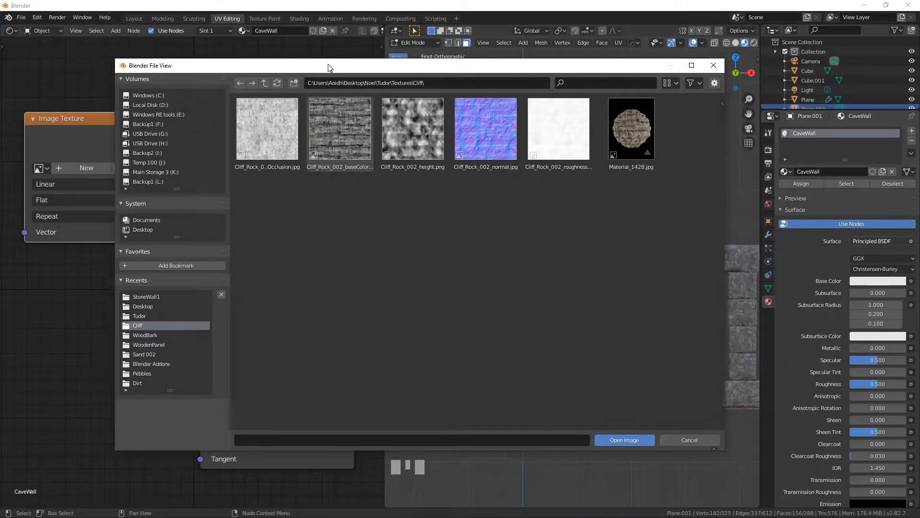
{"action": "left_click_drag", "start_coordinate": [328, 64], "coordinate": [330, 84]}
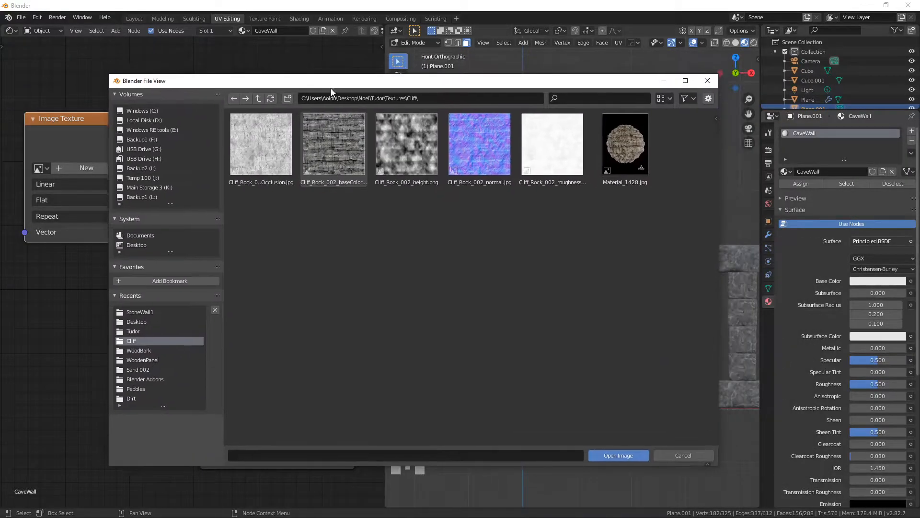
{"action": "left_click", "coordinate": [334, 150]}
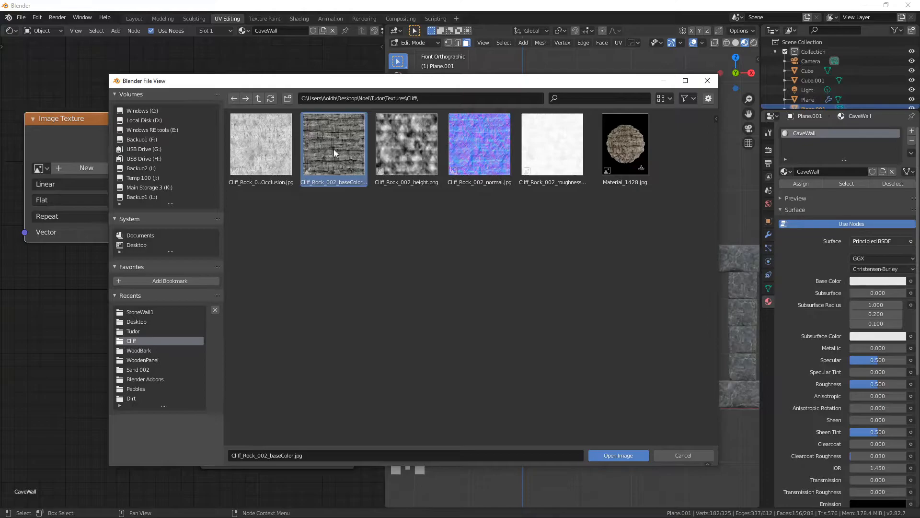
{"action": "left_click", "coordinate": [626, 454]}
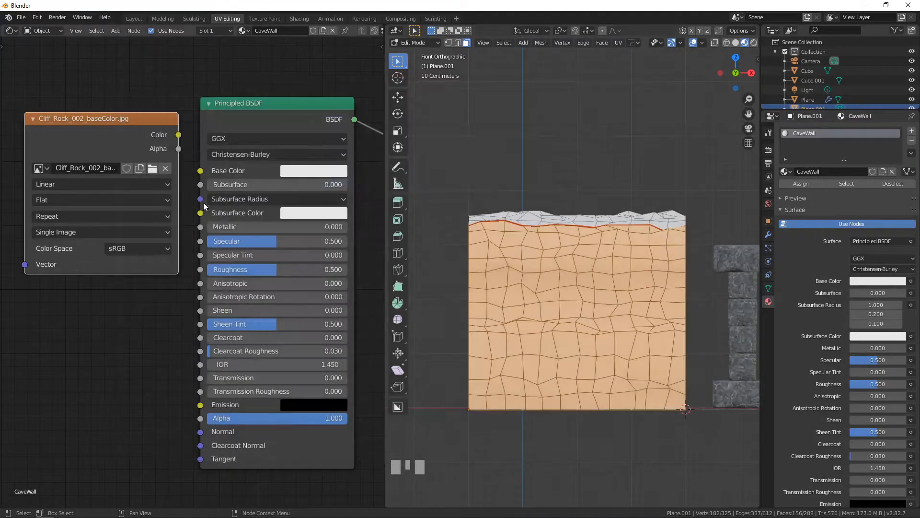
{"action": "left_click_drag", "start_coordinate": [183, 142], "coordinate": [200, 171]}
{"action": "left_click_drag", "start_coordinate": [146, 129], "coordinate": [137, 122]}
{"action": "middle_click_drag", "start_coordinate": [141, 229], "coordinate": [167, 187]}
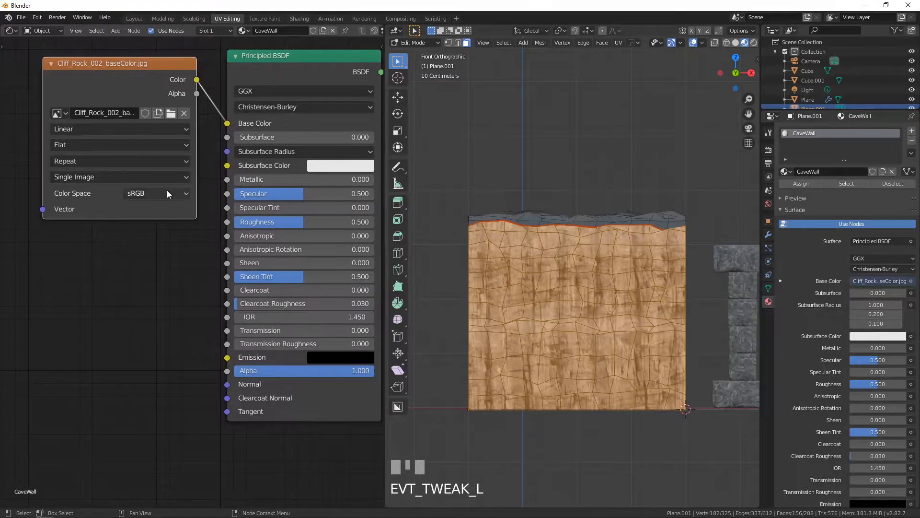
Collapse and duplicate the base color texture node, load Cliff_Rock_002_roughness.jpg into the copy and link its Color to Roughness.
{"action": "left_click", "coordinate": [51, 63]}
{"action": "key", "text": "shift+d"}
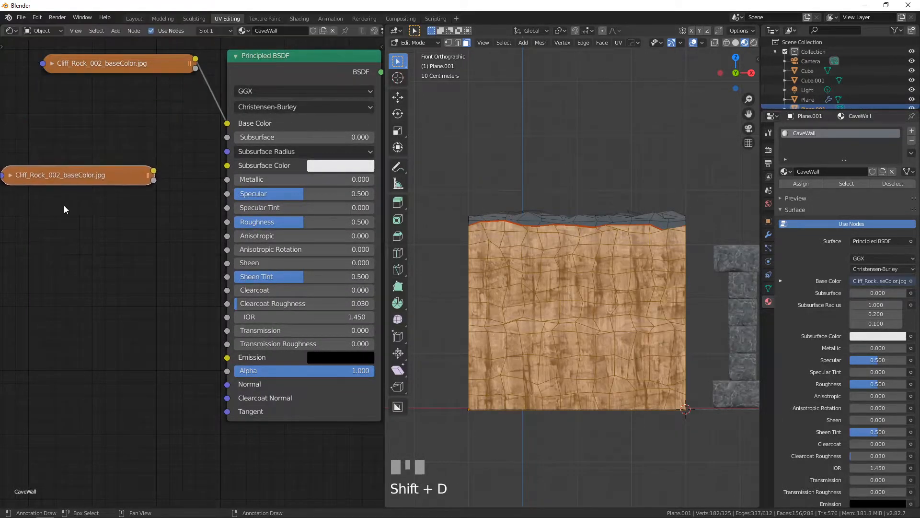
{"action": "left_click", "coordinate": [10, 175]}
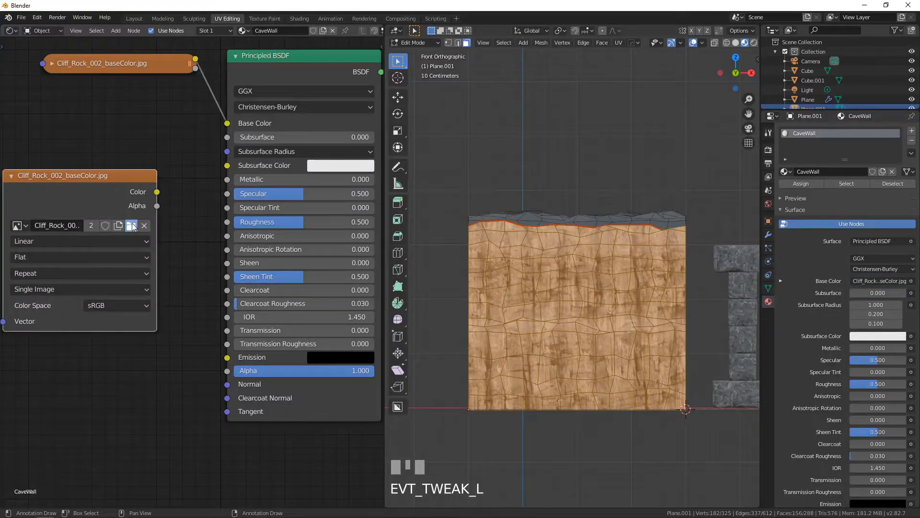
{"action": "left_click_drag", "start_coordinate": [919, 99], "coordinate": [253, 71]}
{"action": "left_click", "coordinate": [522, 145]}
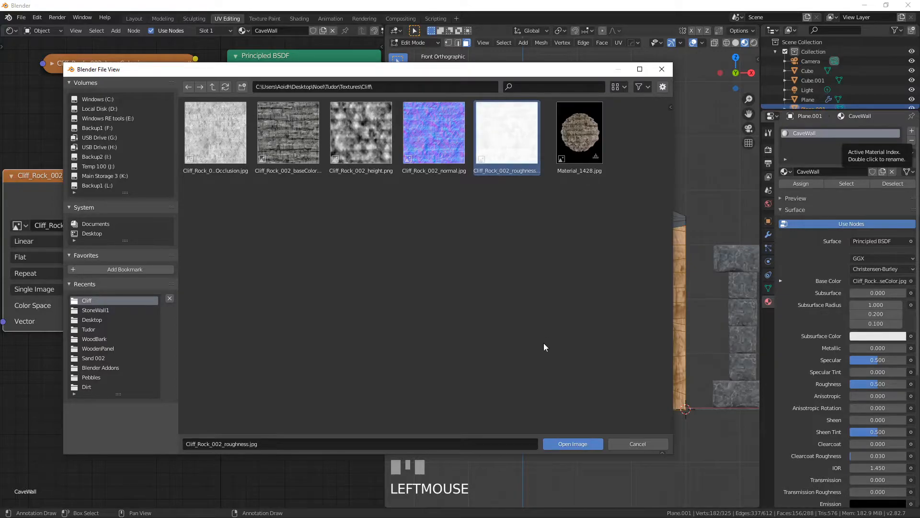
{"action": "left_click", "coordinate": [571, 443]}
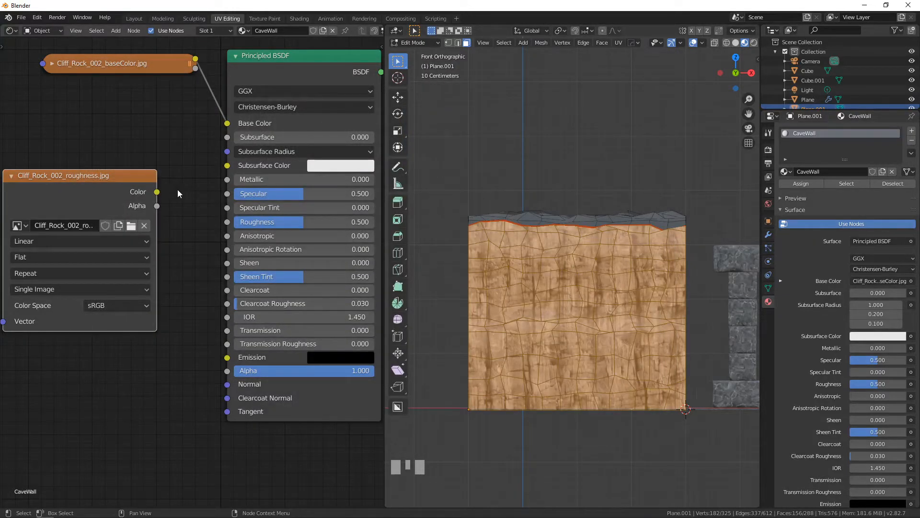
{"action": "left_click_drag", "start_coordinate": [162, 189], "coordinate": [230, 223]}
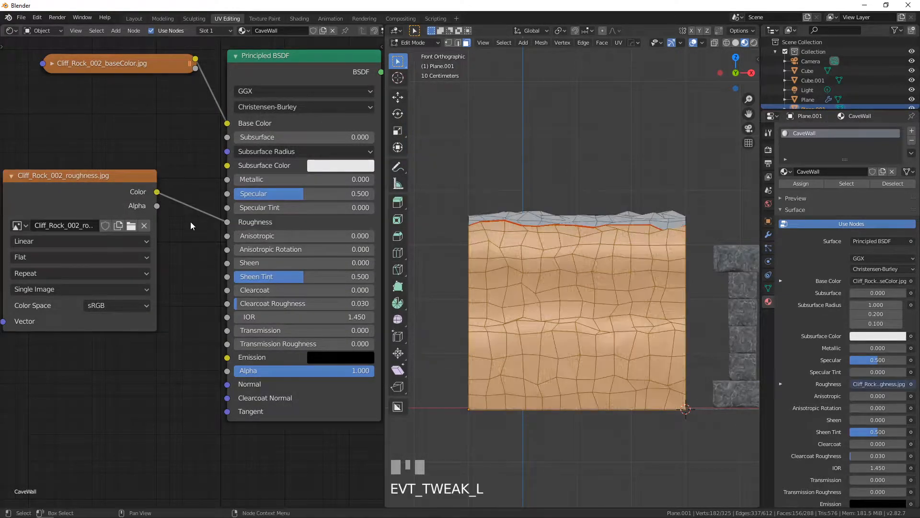
Collapse and duplicate the roughness texture node, then load Cliff_Rock_002_normal.jpg into the copy.
{"action": "left_click", "coordinate": [12, 177]}
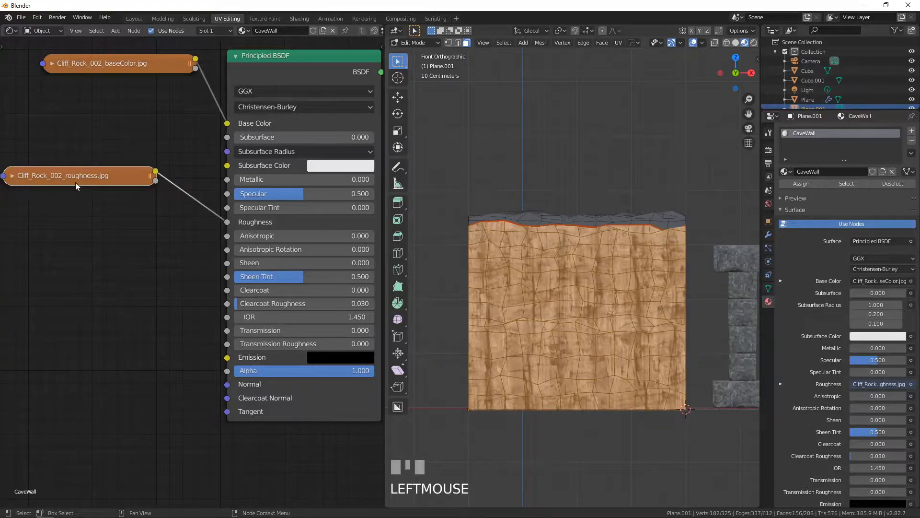
{"action": "key", "text": "shift+d"}
{"action": "left_click", "coordinate": [72, 338]}
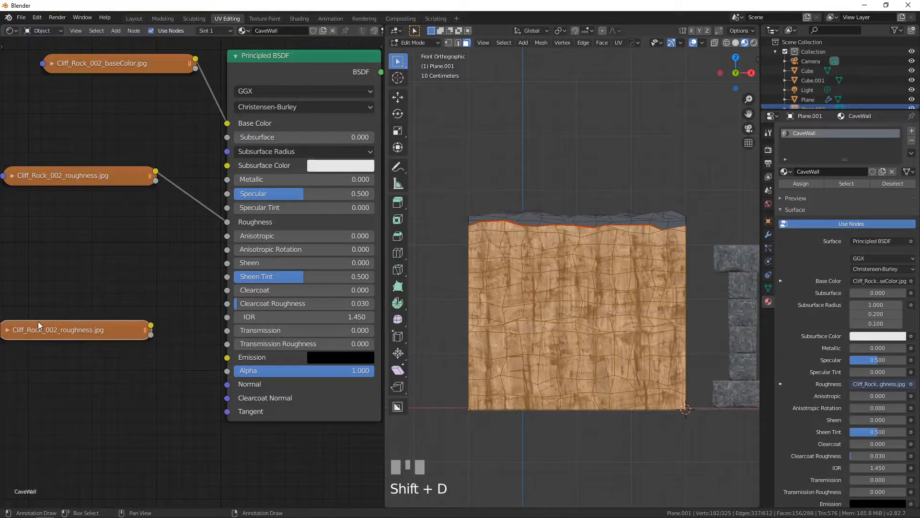
{"action": "scroll", "coordinate": [41, 323], "scroll_direction": "down", "scroll_amount": 1}
{"action": "middle_click_drag", "start_coordinate": [40, 322], "coordinate": [93, 255]}
{"action": "left_click", "coordinate": [73, 257]}
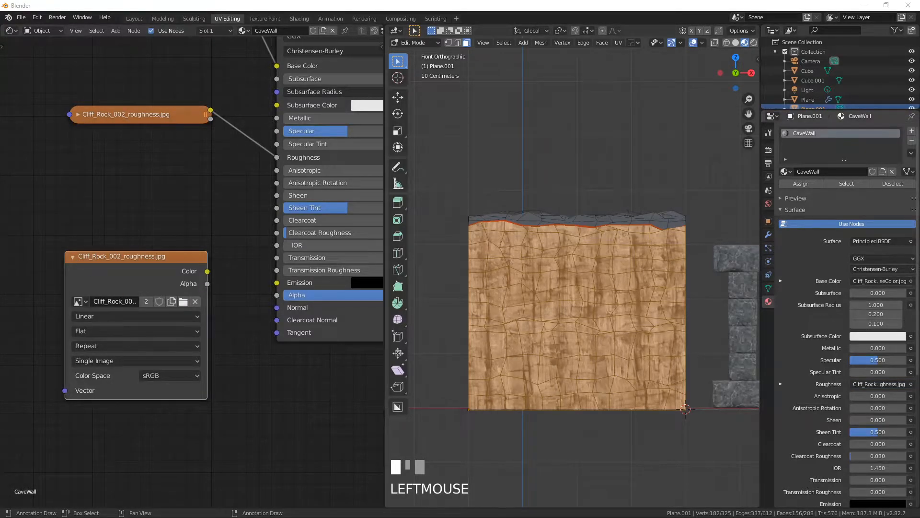
{"action": "left_click", "coordinate": [183, 301]}
{"action": "left_click", "coordinate": [599, 142]}
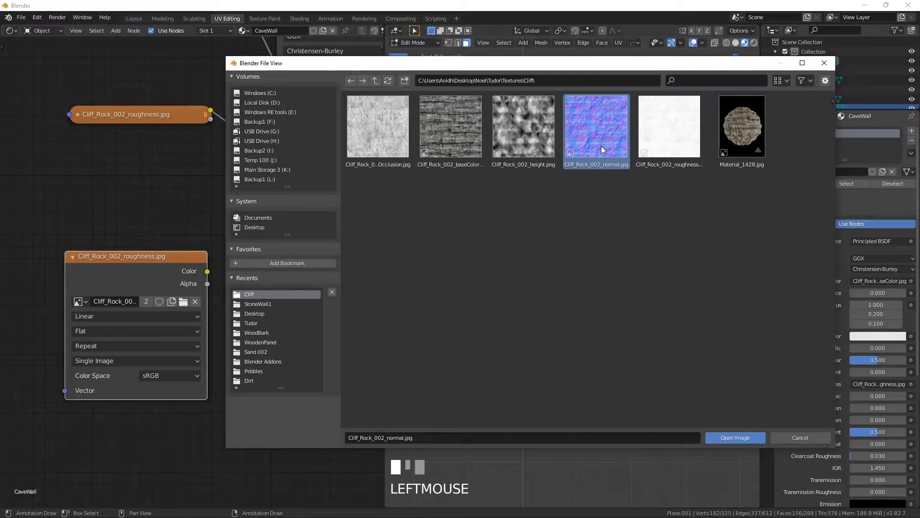
{"action": "left_click", "coordinate": [735, 438]}
Move the normal texture node away from the Principled BSDF and set its color space to Non-Color.
{"action": "left_click_drag", "start_coordinate": [177, 259], "coordinate": [112, 248]}
{"action": "left_click", "coordinate": [119, 366]}
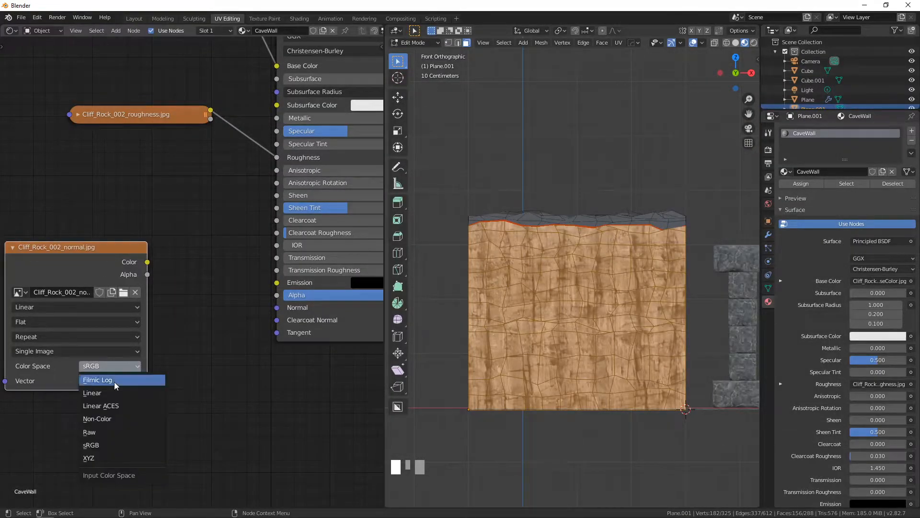
{"action": "left_click", "coordinate": [102, 413]}
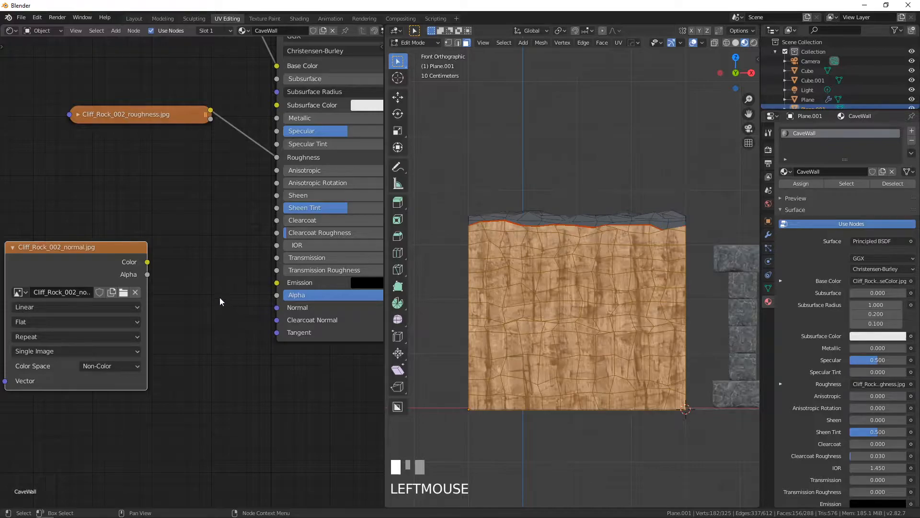
Add a Normal Map node and link it between the normal texture's Color and the Principled BSDF's Normal input.
{"action": "key", "text": "shift+a"}
{"action": "mouse_move", "coordinate": [238, 317]}
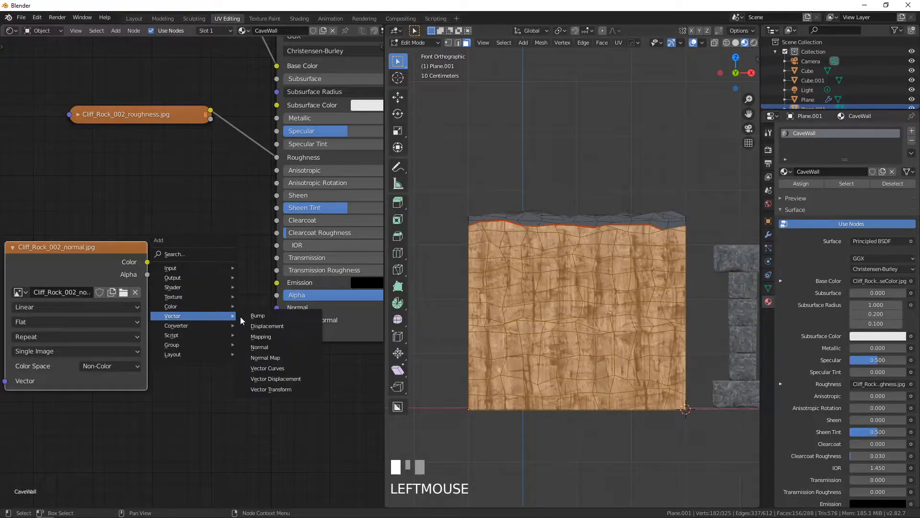
{"action": "left_click", "coordinate": [265, 357]}
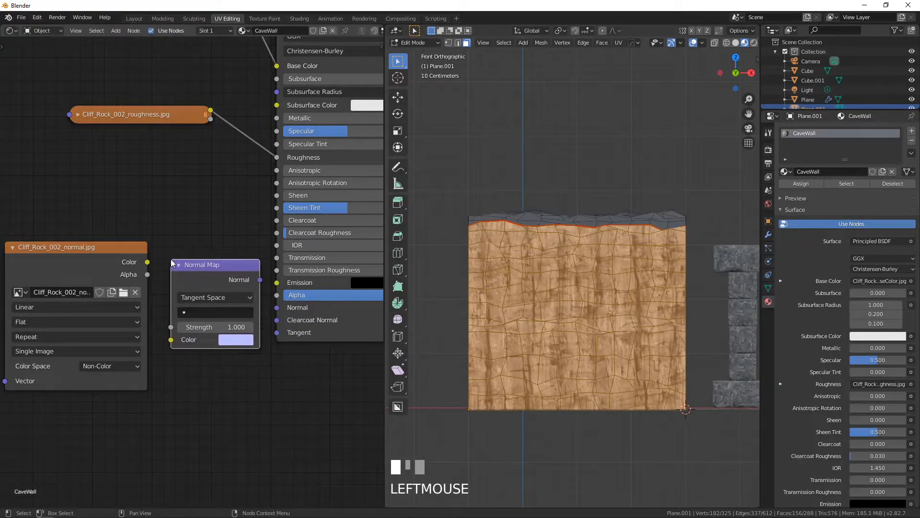
{"action": "left_click_drag", "start_coordinate": [147, 261], "coordinate": [169, 340]}
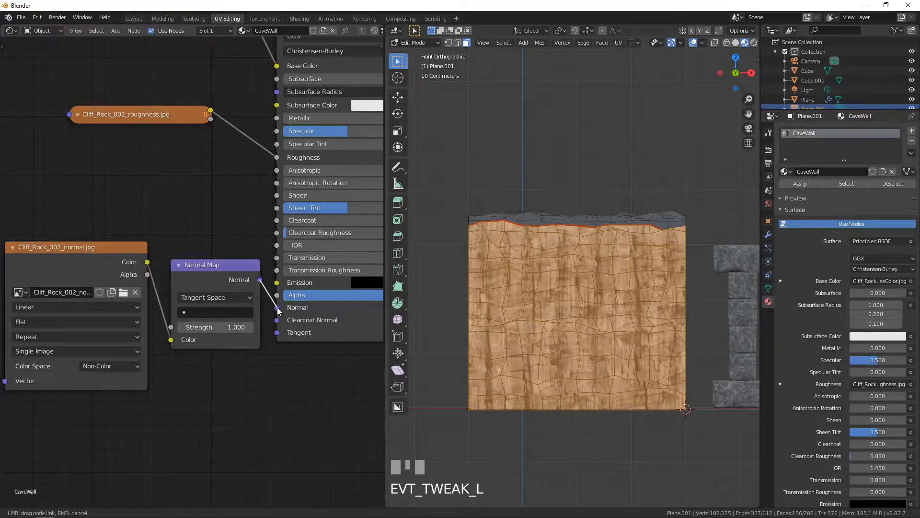
{"action": "left_click_drag", "start_coordinate": [260, 281], "coordinate": [278, 308]}
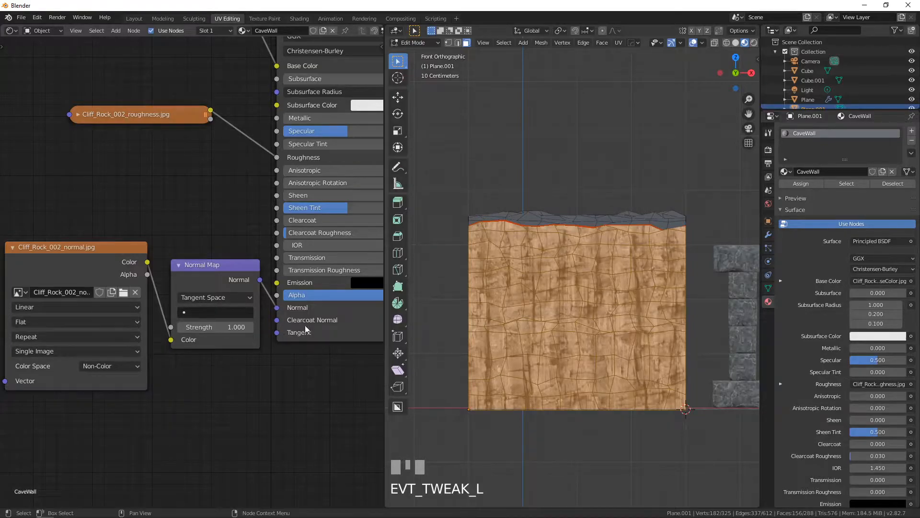
Preview the wall close up in rendered shading and Object Mode, and set the Normal Map strength to 2.
{"action": "left_click", "coordinate": [753, 43]}
{"action": "mouse_move", "coordinate": [480, 293]}
{"action": "middle_mouse_down"}
{"action": "mouse_move", "coordinate": [551, 308]}
{"action": "mouse_move", "coordinate": [549, 278]}
{"action": "middle_mouse_up"}
{"action": "scroll", "coordinate": [582, 290], "scroll_direction": "up", "scroll_amount": 3}
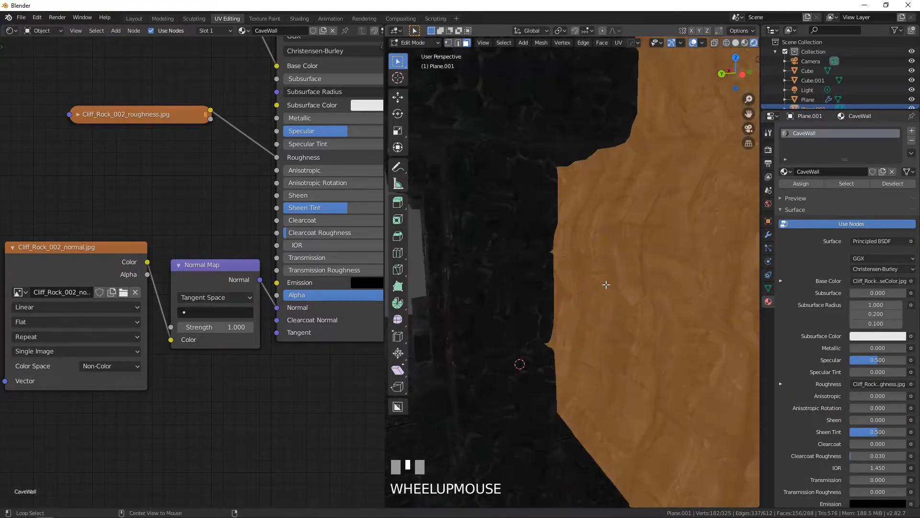
{"action": "key", "text": "Tab"}
{"action": "middle_click_drag", "start_coordinate": [608, 283], "coordinate": [534, 263]}
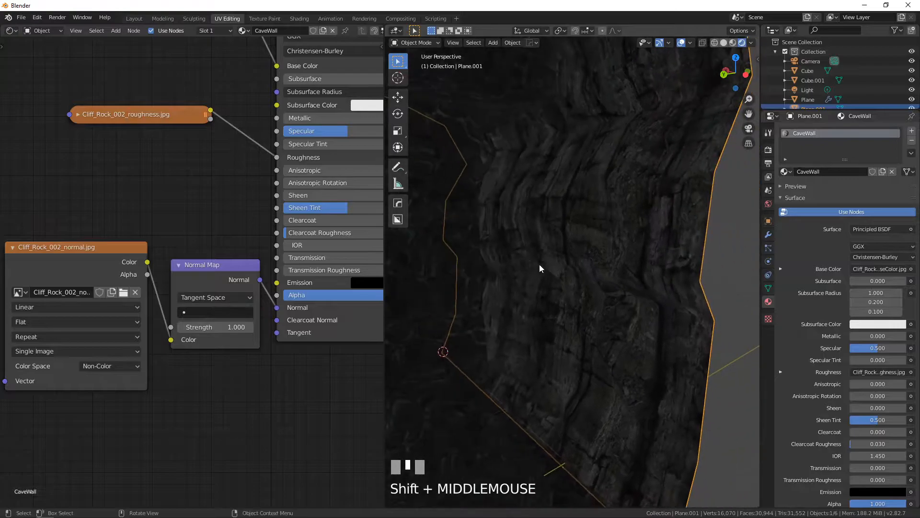
{"action": "scroll", "coordinate": [554, 269], "scroll_direction": "up", "scroll_amount": 2}
{"action": "mouse_move", "coordinate": [216, 327]}
{"action": "left_mouse_down"}
{"action": "mouse_move", "coordinate": [230, 327]}
{"action": "mouse_move", "coordinate": [193, 327]}
{"action": "mouse_move", "coordinate": [240, 327]}
{"action": "mouse_move", "coordinate": [191, 327]}
{"action": "mouse_move", "coordinate": [230, 327]}
{"action": "left_mouse_up"}
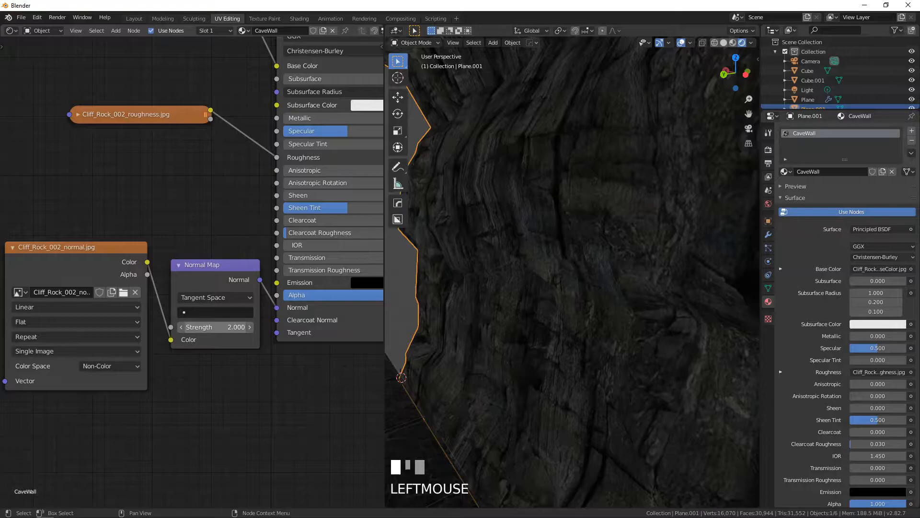
Select only the linked ceiling faces above the seam, unwrap them in top orthographic view and check the texture in Object Mode.
{"action": "scroll", "coordinate": [498, 200], "scroll_direction": "down", "scroll_amount": 3}
{"action": "middle_click_drag", "start_coordinate": [498, 200], "coordinate": [537, 209]}
{"action": "middle_click_drag", "start_coordinate": [540, 249], "coordinate": [574, 207]}
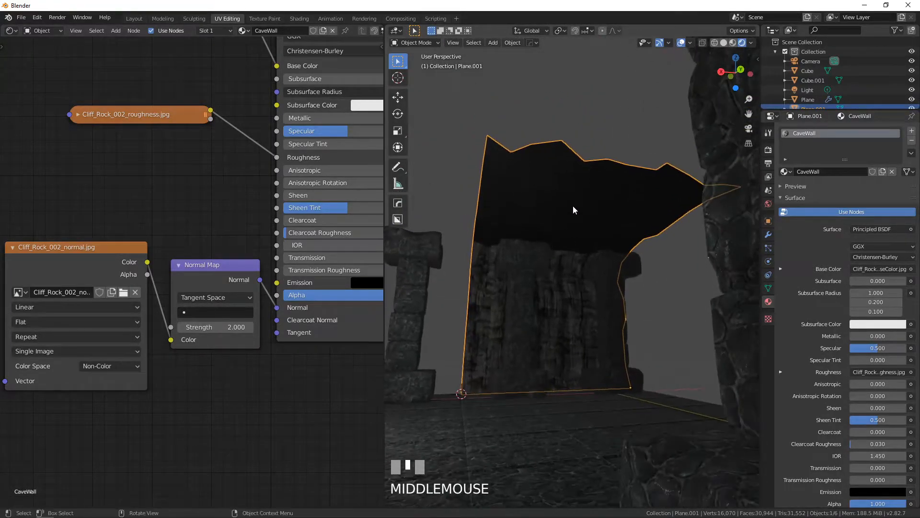
{"action": "key", "text": "Tab"}
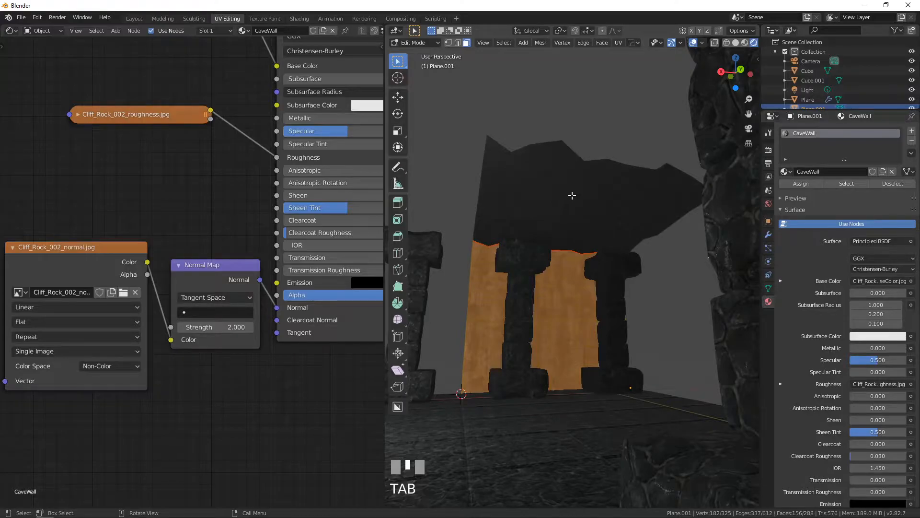
{"action": "key", "text": "l"}
{"action": "key", "text": "alt+a"}
{"action": "key", "text": "l"}
{"action": "key", "text": "KP_7"}
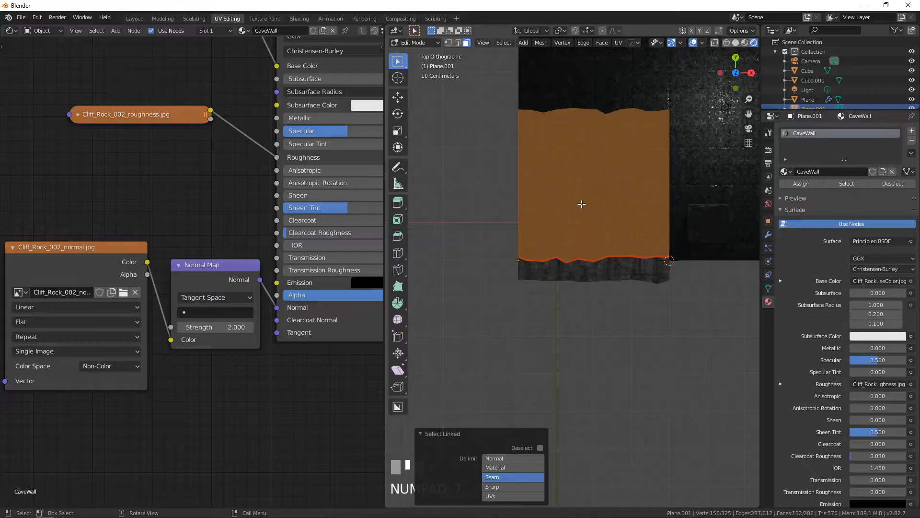
{"action": "key", "text": "u"}
{"action": "left_click", "coordinate": [582, 203]}
{"action": "middle_click_drag", "start_coordinate": [595, 239], "coordinate": [554, 227]}
{"action": "scroll", "coordinate": [575, 261], "scroll_direction": "up", "scroll_amount": 4}
{"action": "key", "text": "Tab"}
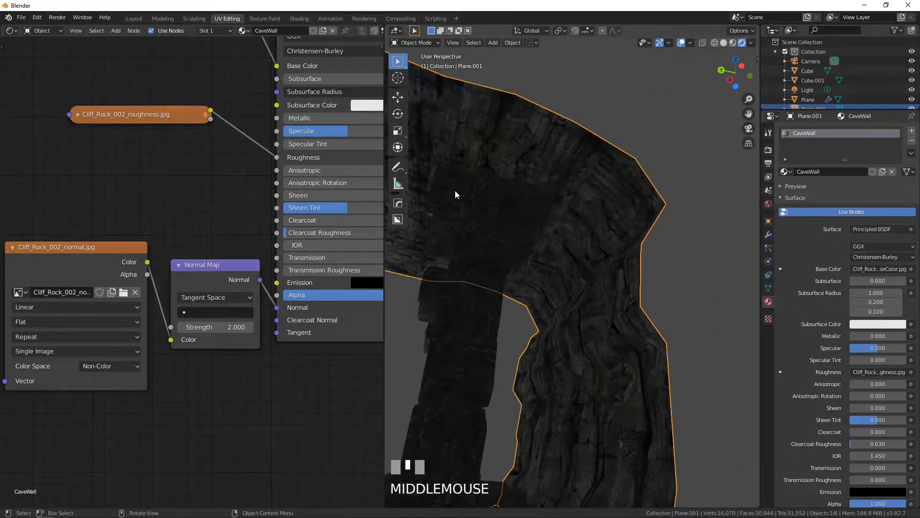
Show the ceiling faces' UVs in the UV Editor, unwrap them and rotate the whole layout a quarter turn.
{"action": "key", "text": "Tab"}
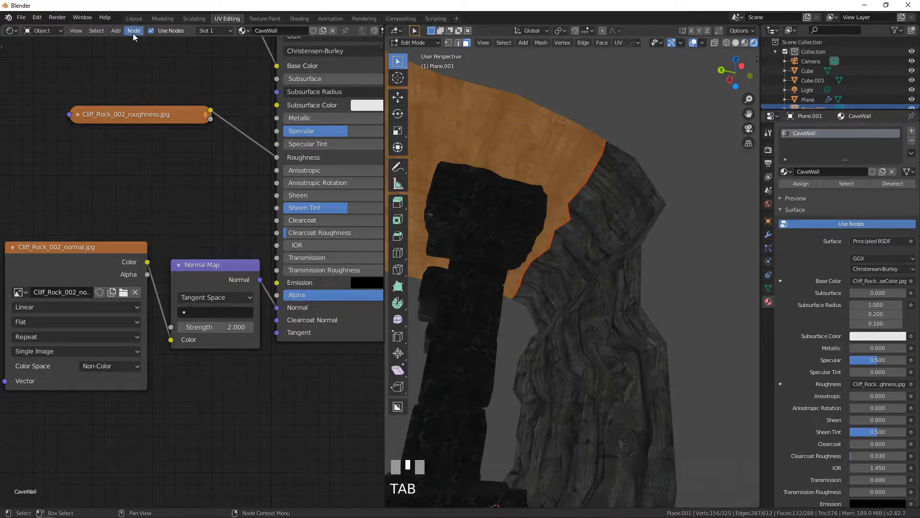
{"action": "left_click", "coordinate": [12, 31]}
{"action": "left_click", "coordinate": [38, 88]}
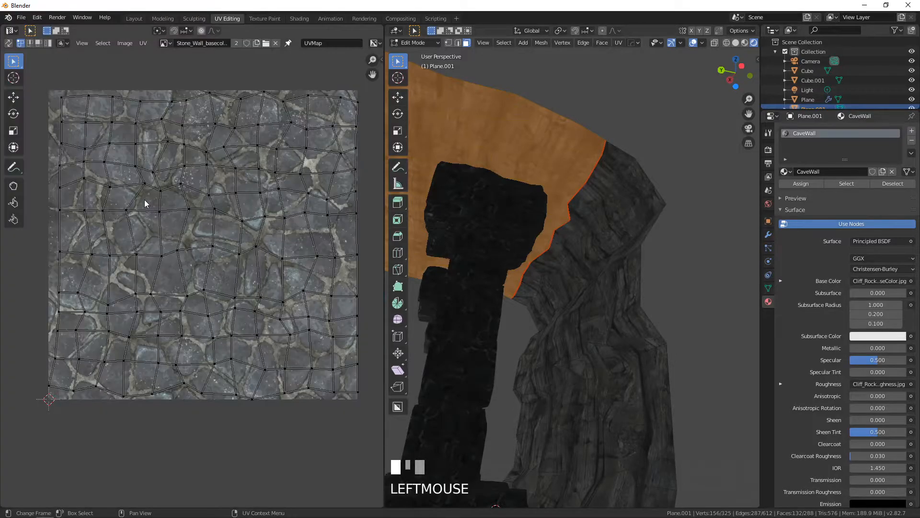
{"action": "key", "text": "a"}
{"action": "key", "text": "u"}
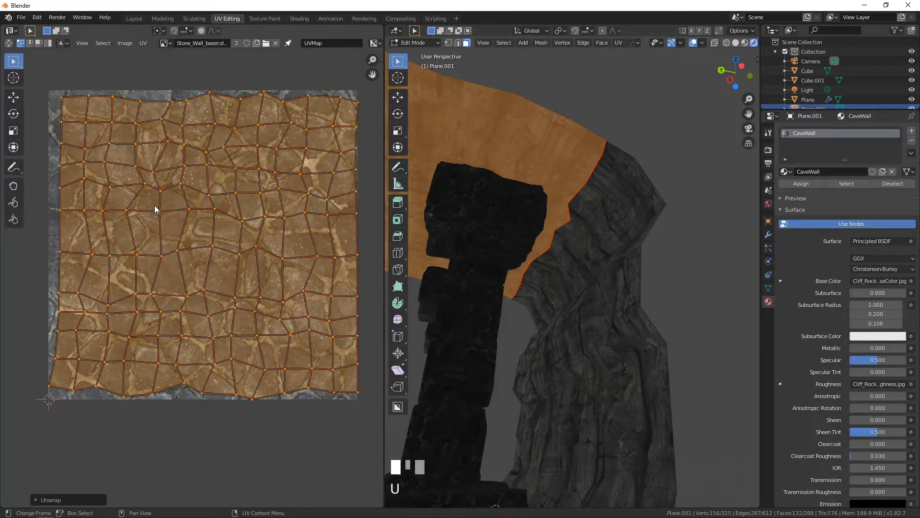
{"action": "right_click", "coordinate": [155, 208]}
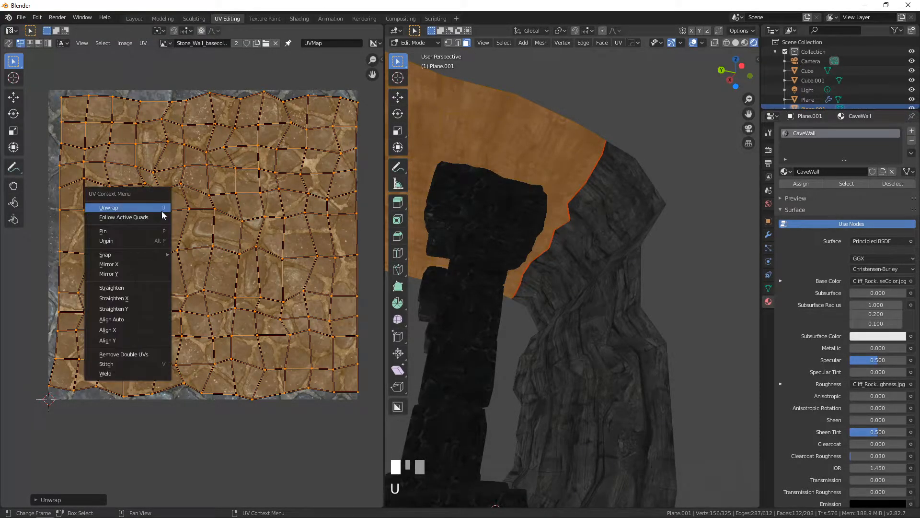
{"action": "key", "text": "r"}
{"action": "left_click", "coordinate": [225, 236]}
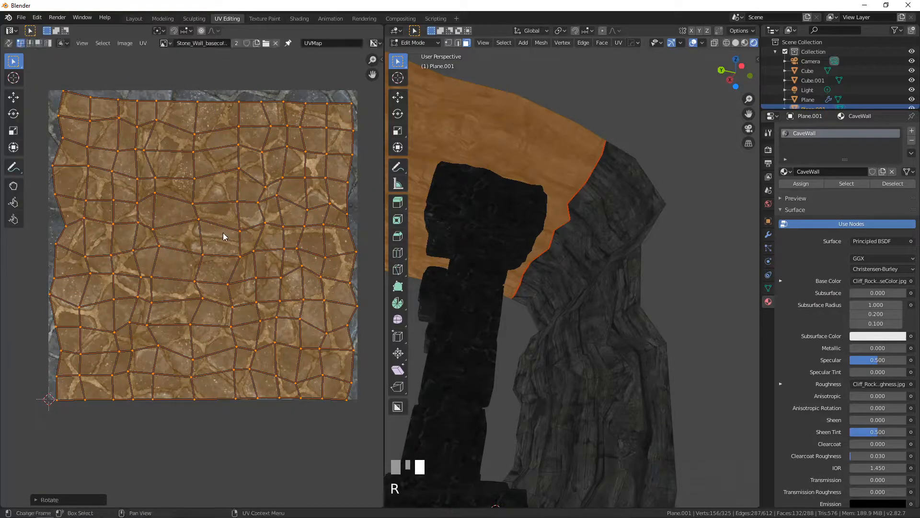
Inspect the rotated ceiling texture in Object Mode and compare its extent with the floor plane.
{"action": "middle_click_drag", "start_coordinate": [471, 223], "coordinate": [485, 324]}
{"action": "key", "text": "Tab"}
{"action": "scroll", "coordinate": [519, 295], "scroll_direction": "up", "scroll_amount": 4}
{"action": "middle_click_drag", "start_coordinate": [519, 295], "coordinate": [563, 288], "text": "shift"}
{"action": "scroll", "coordinate": [543, 261], "scroll_direction": "down", "scroll_amount": 4}
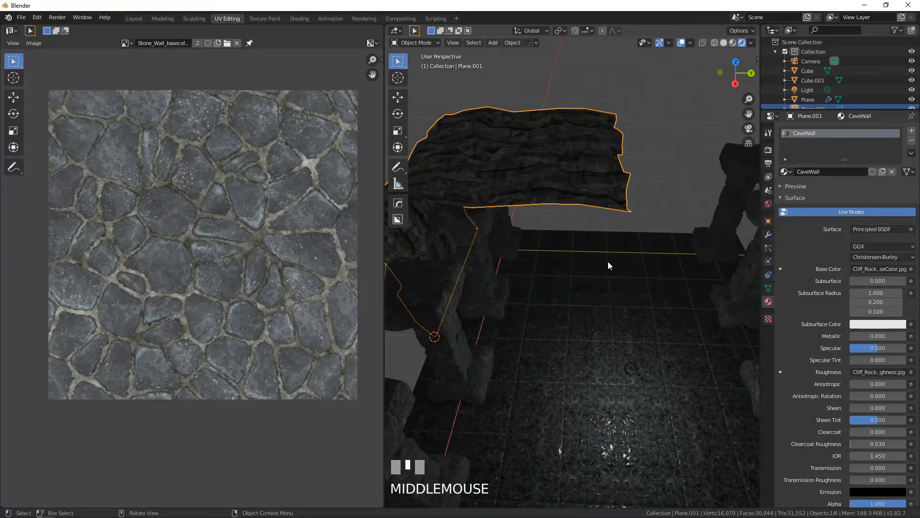
{"action": "left_click", "coordinate": [606, 320]}
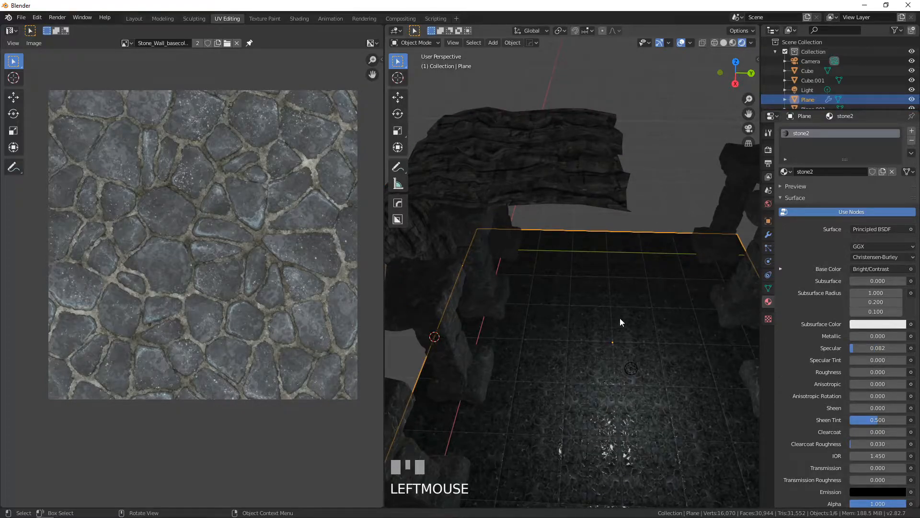
{"action": "scroll", "coordinate": [622, 320], "scroll_direction": "down", "scroll_amount": 3}
{"action": "middle_click_drag", "start_coordinate": [602, 292], "coordinate": [568, 319]}
{"action": "key", "text": "Tab"}
{"action": "key", "text": "Tab"}
{"action": "middle_click_drag", "start_coordinate": [545, 248], "coordinate": [617, 244]}
{"action": "key", "text": "Tab"}
{"action": "key", "text": "Tab"}
Select the boundary vertex loop of the cave wall and ceiling mesh in top orthographic view.
{"action": "left_click", "coordinate": [611, 162]}
{"action": "key", "text": "Tab"}
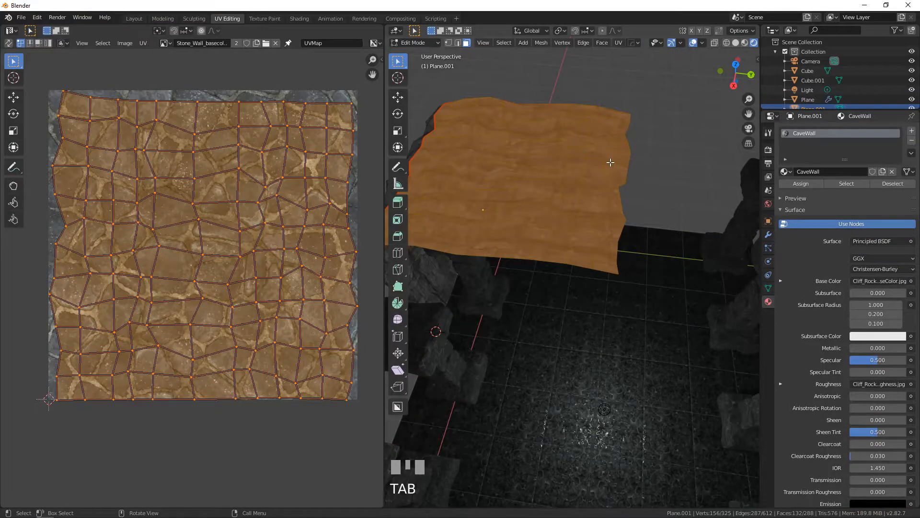
{"action": "key", "text": "KP_7"}
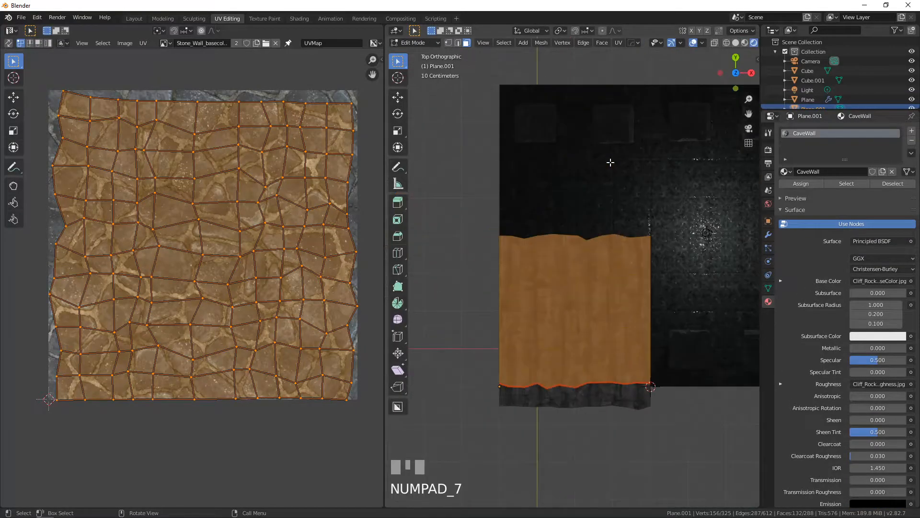
{"action": "left_click", "coordinate": [448, 43]}
{"action": "scroll", "coordinate": [568, 196], "scroll_direction": "up", "scroll_amount": 2}
{"action": "left_click", "coordinate": [565, 199], "text": "alt"}
{"action": "scroll", "coordinate": [566, 238], "scroll_direction": "down", "scroll_amount": 1}
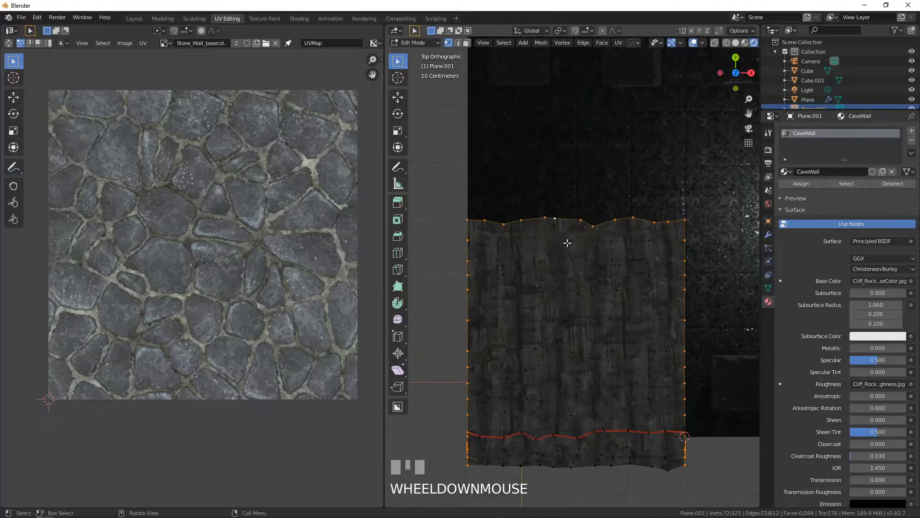
{"action": "key", "text": "s"}
{"action": "key", "text": "y"}
{"action": "key", "text": "0"}
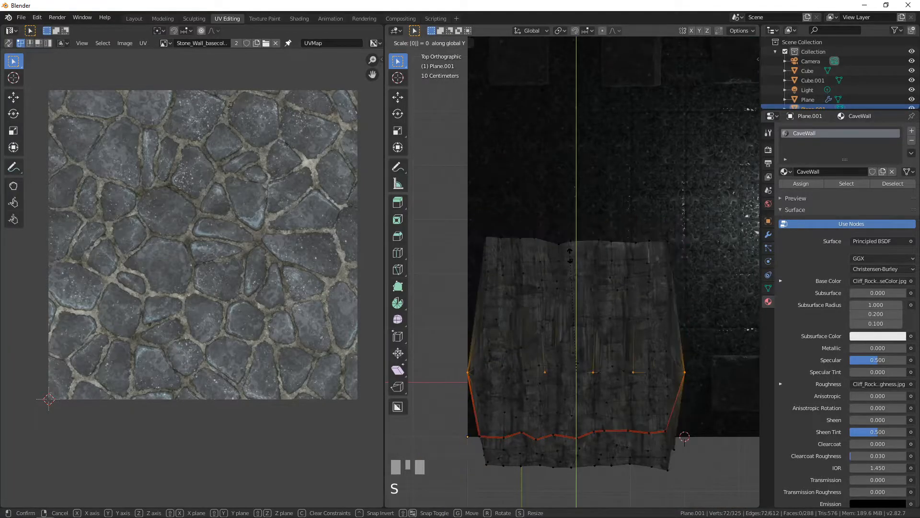
{"action": "right_click", "coordinate": [570, 256]}
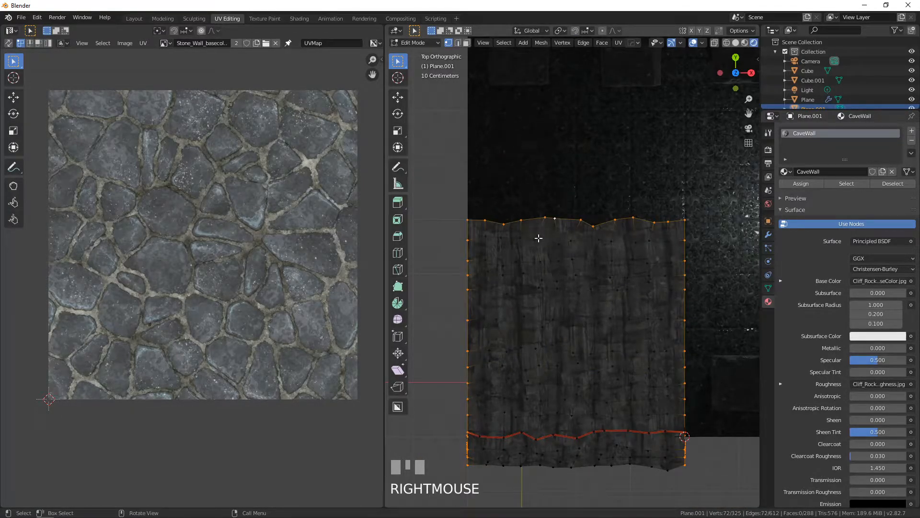
Deselect the other boundary vertices in wireframe with Circle Select, keeping only those on the ceiling's free edge.
{"action": "middle_click_drag", "start_coordinate": [567, 245], "coordinate": [487, 213]}
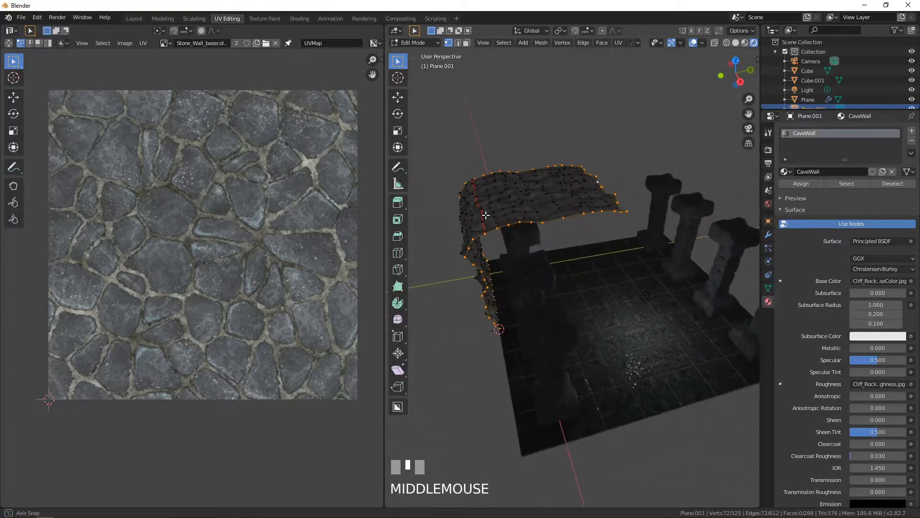
{"action": "scroll", "coordinate": [583, 226], "scroll_direction": "up", "scroll_amount": 3}
{"action": "scroll", "coordinate": [585, 222], "scroll_direction": "down", "scroll_amount": 2}
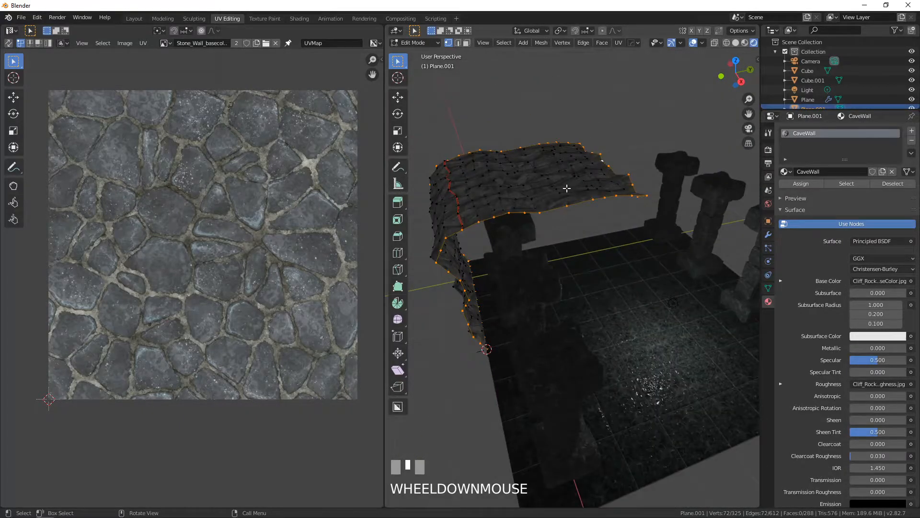
{"action": "key", "text": "z"}
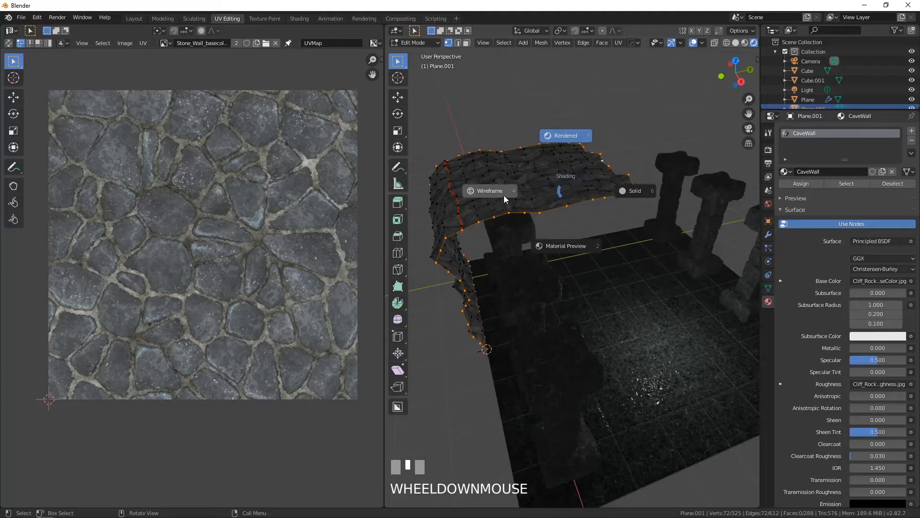
{"action": "key", "text": "KP_1"}
{"action": "key", "text": "KP_3"}
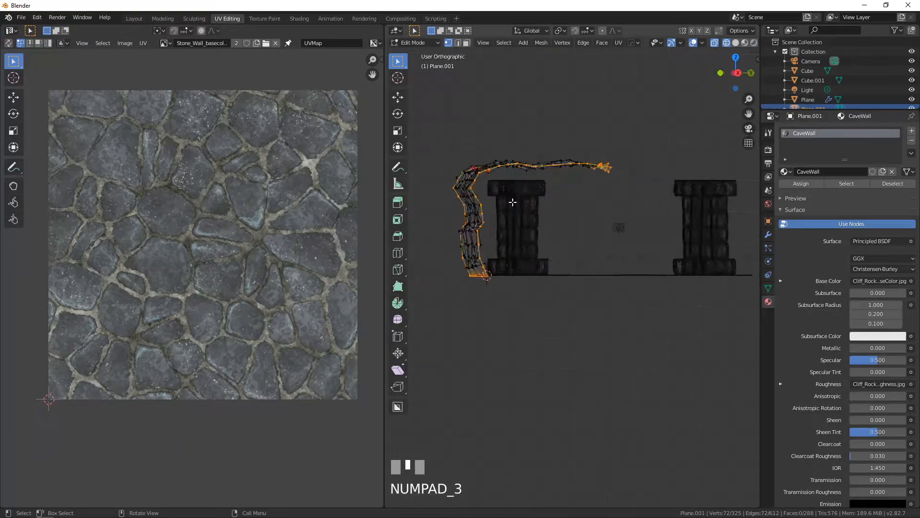
{"action": "key", "text": "c"}
{"action": "scroll", "coordinate": [511, 201], "scroll_direction": "down", "scroll_amount": 7}
{"action": "mouse_move", "coordinate": [481, 266]}
{"action": "middle_mouse_down"}
{"action": "mouse_move", "coordinate": [471, 213]}
{"action": "mouse_move", "coordinate": [520, 166]}
{"action": "mouse_move", "coordinate": [563, 164]}
{"action": "mouse_move", "coordinate": [530, 237]}
{"action": "middle_mouse_up"}
{"action": "right_click", "coordinate": [564, 164]}
Flatten the ceiling's free edge by scaling its vertices to 0 along Y and along Z.
{"action": "scroll", "coordinate": [571, 213], "scroll_direction": "up", "scroll_amount": 4}
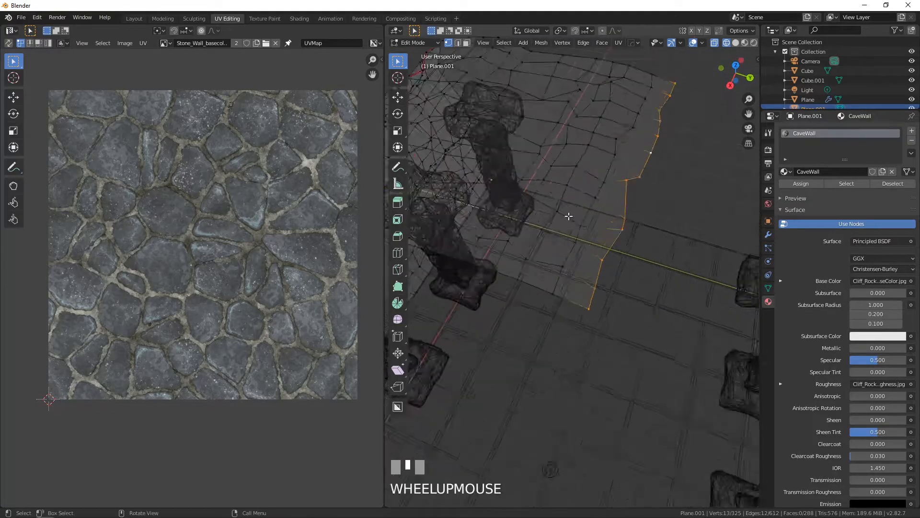
{"action": "middle_click_drag", "start_coordinate": [571, 214], "coordinate": [551, 207], "text": "shift"}
{"action": "key", "text": "s"}
{"action": "key", "text": "y"}
{"action": "key", "text": "0"}
{"action": "key", "text": "Return"}
{"action": "key", "text": "s"}
{"action": "key", "text": "z"}
{"action": "key", "text": "0"}
{"action": "key", "text": "Return"}
Move the ceiling's flattened edge about 0.021 m along Y onto the floor's centre grid line.
{"action": "key", "text": "KP_1"}
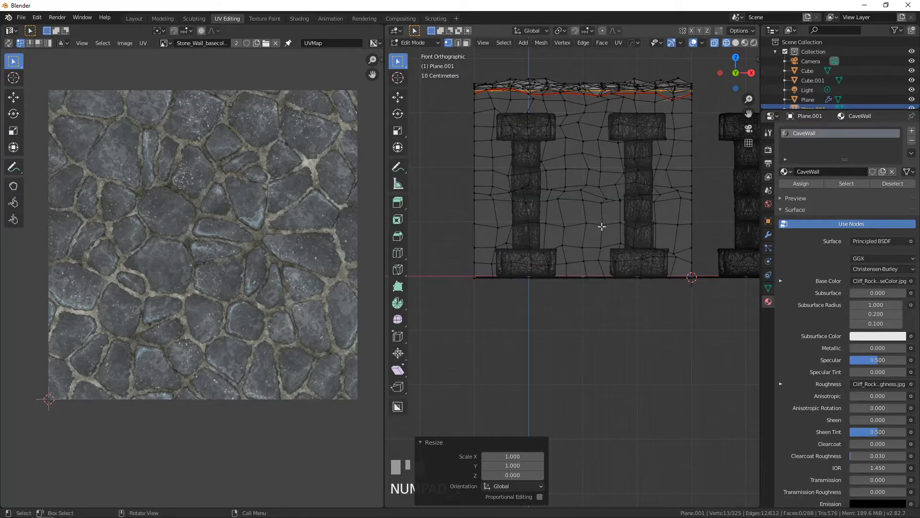
{"action": "key", "text": "KP_3"}
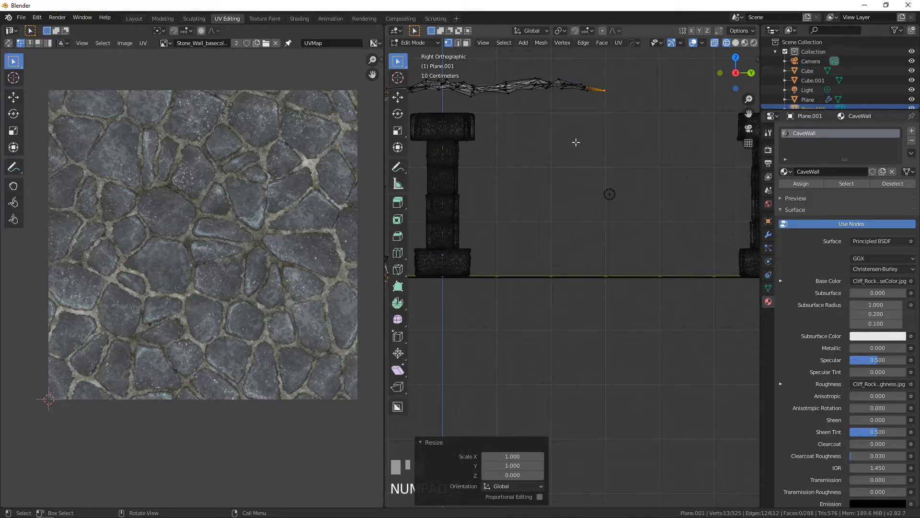
{"action": "scroll", "coordinate": [576, 143], "scroll_direction": "up", "scroll_amount": 5}
{"action": "middle_click_drag", "start_coordinate": [581, 148], "coordinate": [499, 203], "text": "shift"}
{"action": "key", "text": "KP_7"}
{"action": "scroll", "coordinate": [537, 211], "scroll_direction": "down", "scroll_amount": 3}
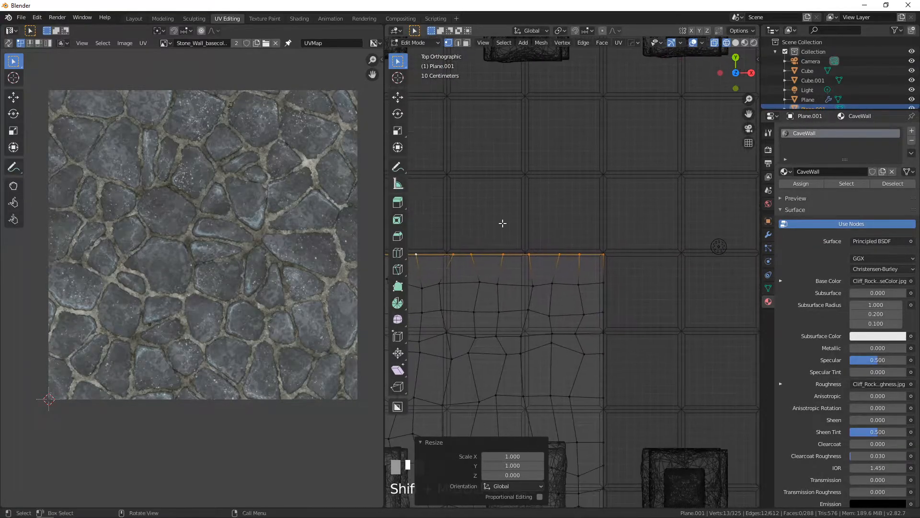
{"action": "scroll", "coordinate": [589, 234], "scroll_direction": "up", "scroll_amount": 6}
{"action": "middle_click_drag", "start_coordinate": [590, 234], "coordinate": [511, 240], "text": "shift"}
{"action": "scroll", "coordinate": [530, 202], "scroll_direction": "up", "scroll_amount": 8}
{"action": "middle_click_drag", "start_coordinate": [531, 201], "coordinate": [558, 313], "text": "shift"}
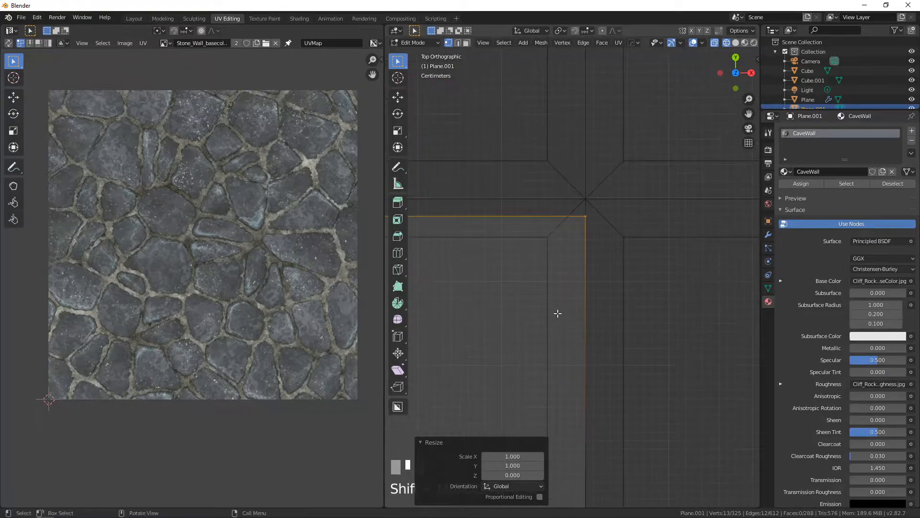
{"action": "scroll", "coordinate": [569, 262], "scroll_direction": "up", "scroll_amount": 4}
{"action": "middle_click_drag", "start_coordinate": [573, 200], "coordinate": [568, 285], "text": "shift"}
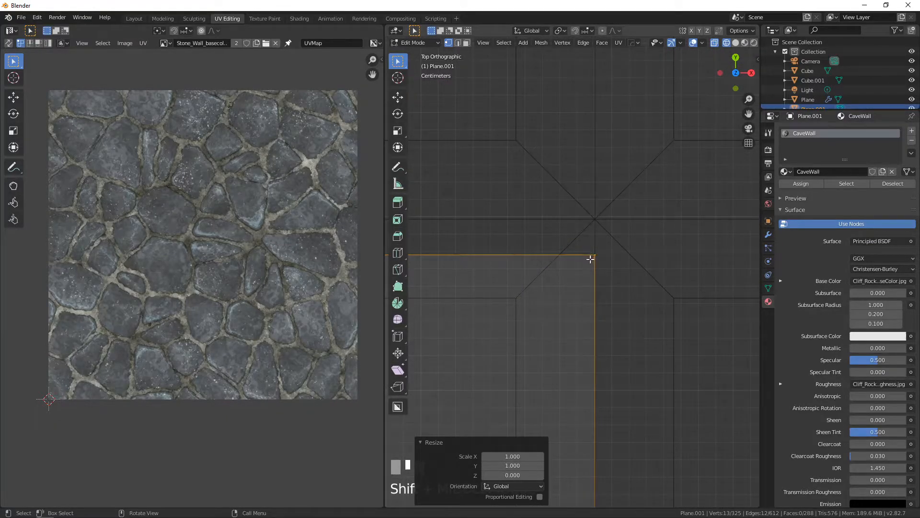
{"action": "key", "text": "g"}
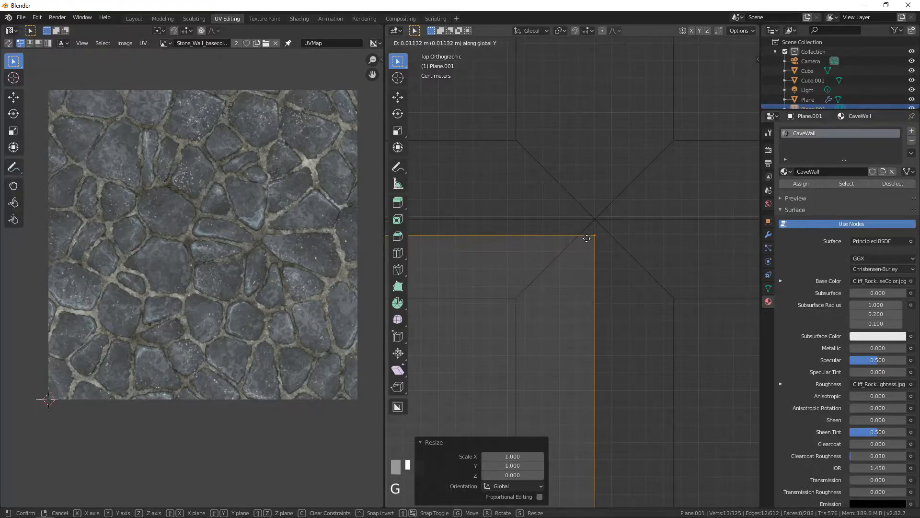
{"action": "left_click", "coordinate": [586, 223]}
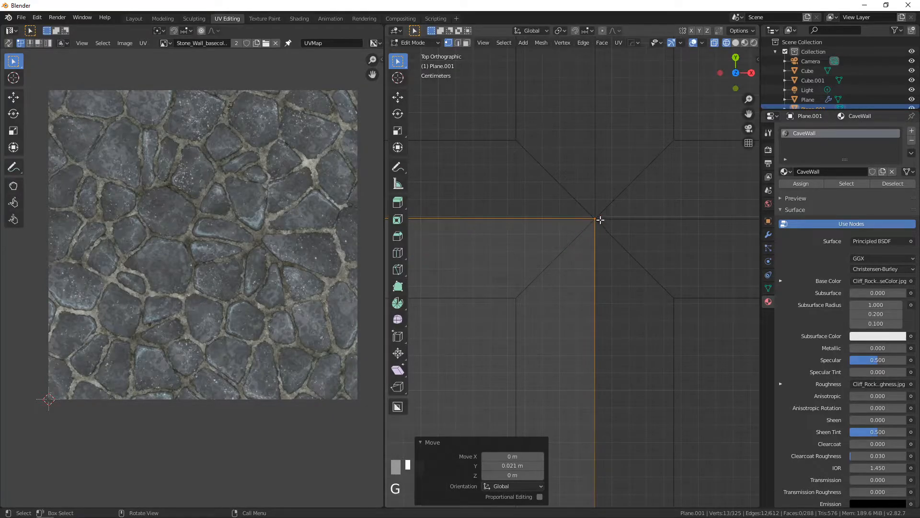
Snap the 3D cursor to the ceiling's inner corner vertex and set the object's origin to the 3D cursor.
{"action": "left_click", "coordinate": [601, 220]}
{"action": "key", "text": "shift+s"}
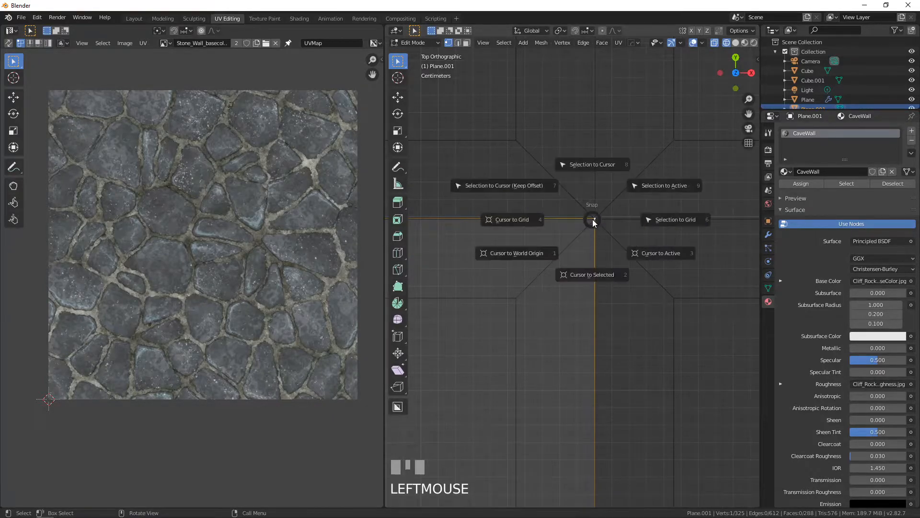
{"action": "left_click", "coordinate": [594, 272]}
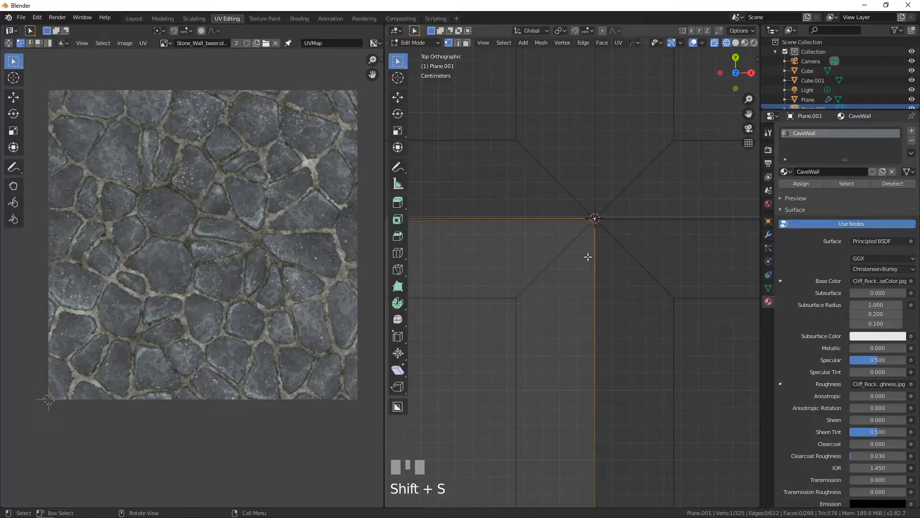
{"action": "key", "text": "Tab"}
{"action": "left_click", "coordinate": [513, 43]}
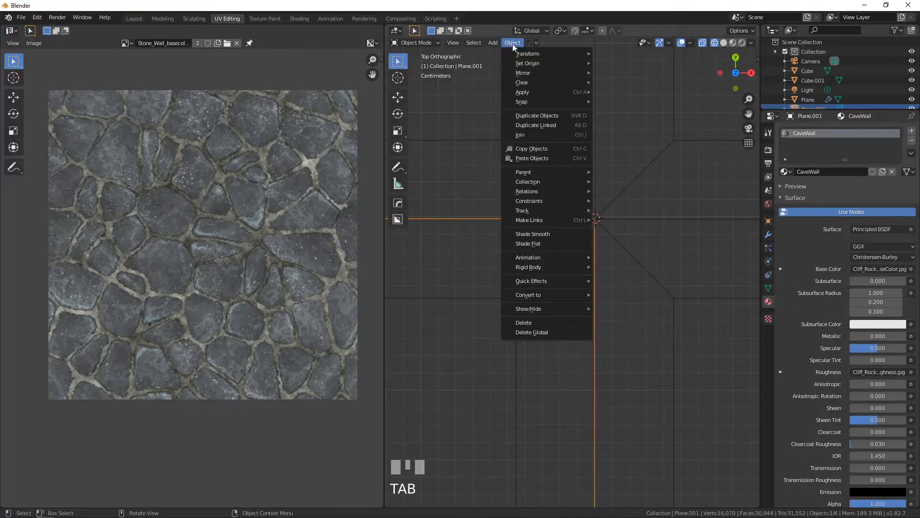
{"action": "mouse_move", "coordinate": [533, 61]}
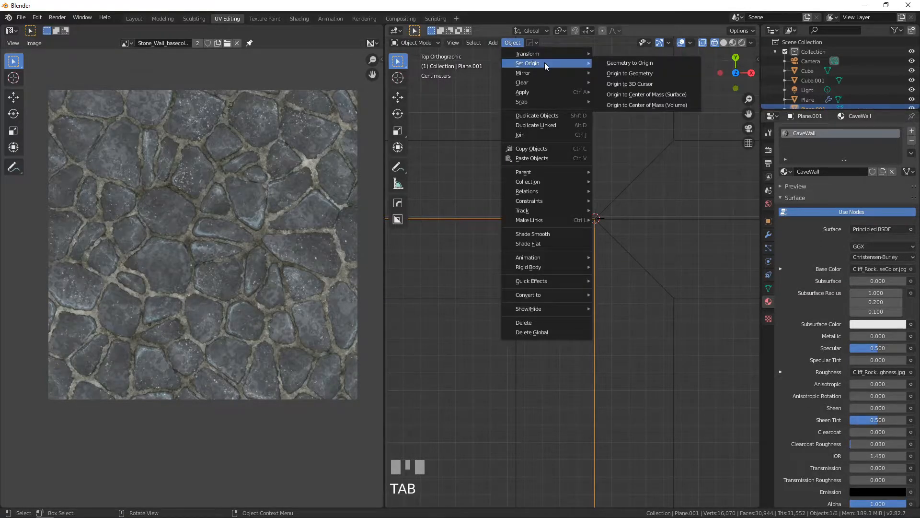
{"action": "left_click", "coordinate": [614, 82]}
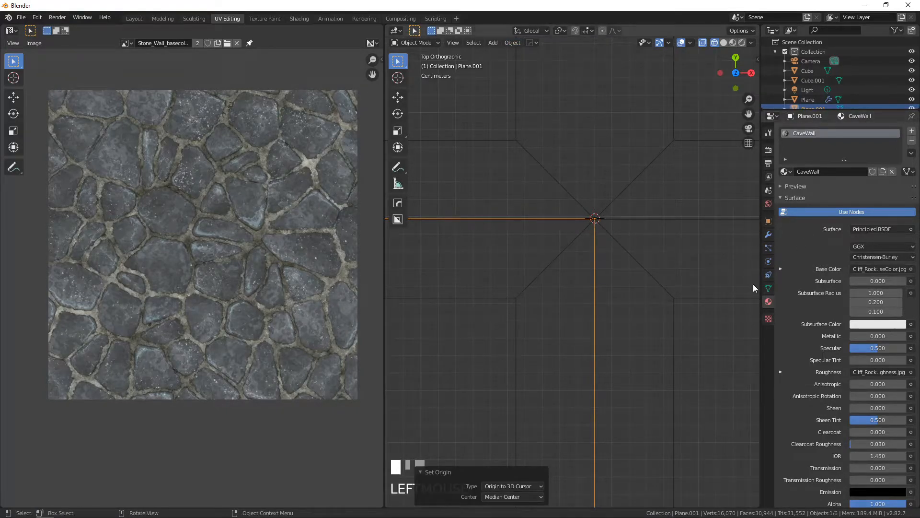
Add a Mirror modifier to the cave wall on the X and Y axes with Clipping enabled.
{"action": "left_click", "coordinate": [768, 234]}
{"action": "left_click", "coordinate": [792, 132]}
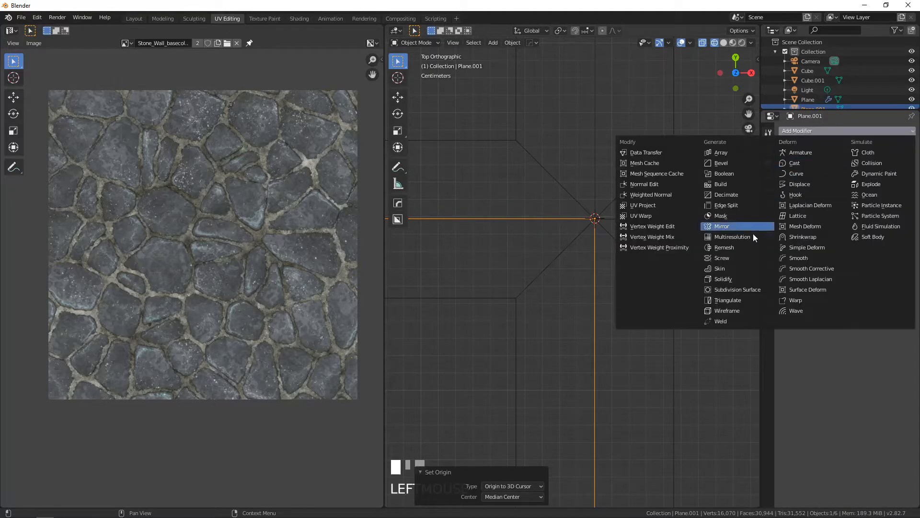
{"action": "left_click", "coordinate": [736, 225]}
{"action": "left_click", "coordinate": [786, 194]}
{"action": "left_click", "coordinate": [854, 255]}
{"action": "middle_click_drag", "start_coordinate": [614, 228], "coordinate": [532, 187]}
{"action": "scroll", "coordinate": [552, 207], "scroll_direction": "down", "scroll_amount": 2}
{"action": "scroll", "coordinate": [552, 203], "scroll_direction": "down", "scroll_amount": 4}
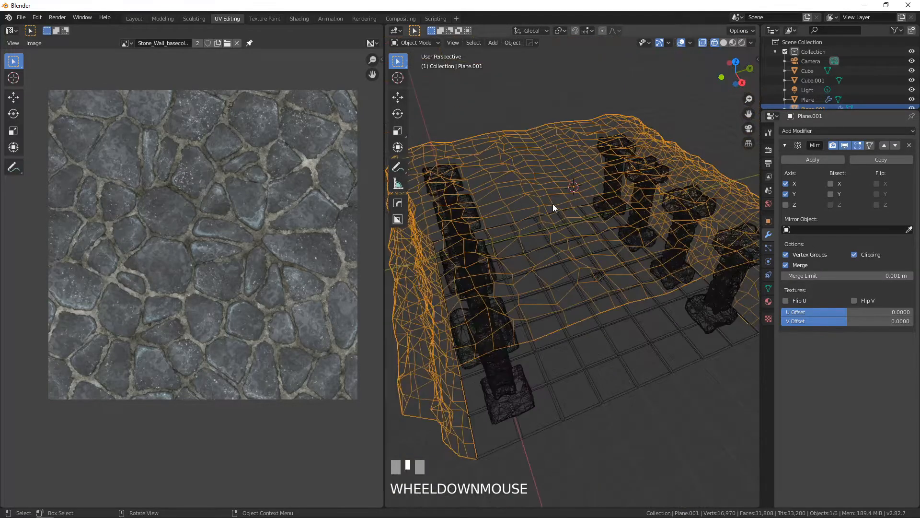
Examine the mirrored cave from outside and around the pillars in Material Preview shading.
{"action": "left_click", "coordinate": [733, 43]}
{"action": "mouse_move", "coordinate": [587, 268]}
{"action": "middle_mouse_down"}
{"action": "mouse_move", "coordinate": [532, 222]}
{"action": "mouse_move", "coordinate": [519, 229]}
{"action": "mouse_move", "coordinate": [557, 237]}
{"action": "mouse_move", "coordinate": [573, 269]}
{"action": "mouse_move", "coordinate": [568, 261]}
{"action": "middle_mouse_up"}
{"action": "scroll", "coordinate": [535, 223], "scroll_direction": "up", "scroll_amount": 3}
{"action": "scroll", "coordinate": [557, 237], "scroll_direction": "down", "scroll_amount": 4}
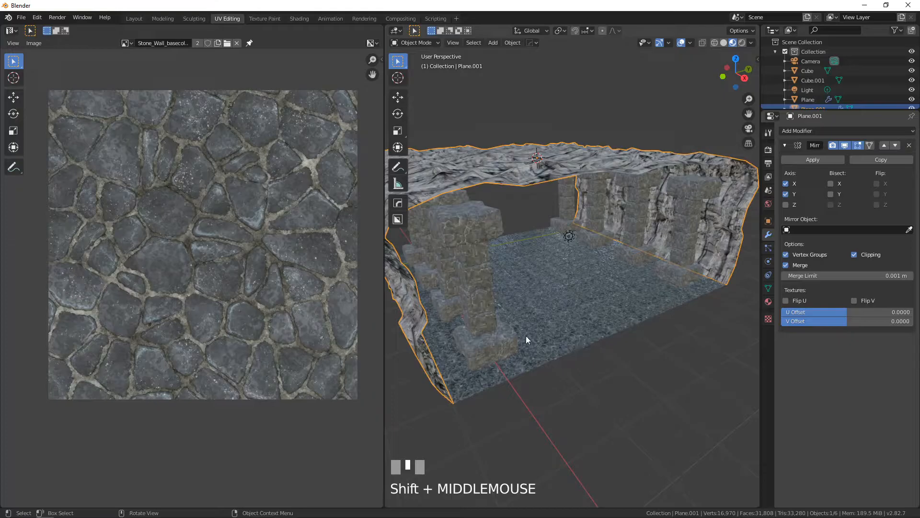
{"action": "middle_click_drag", "start_coordinate": [535, 312], "coordinate": [598, 288]}
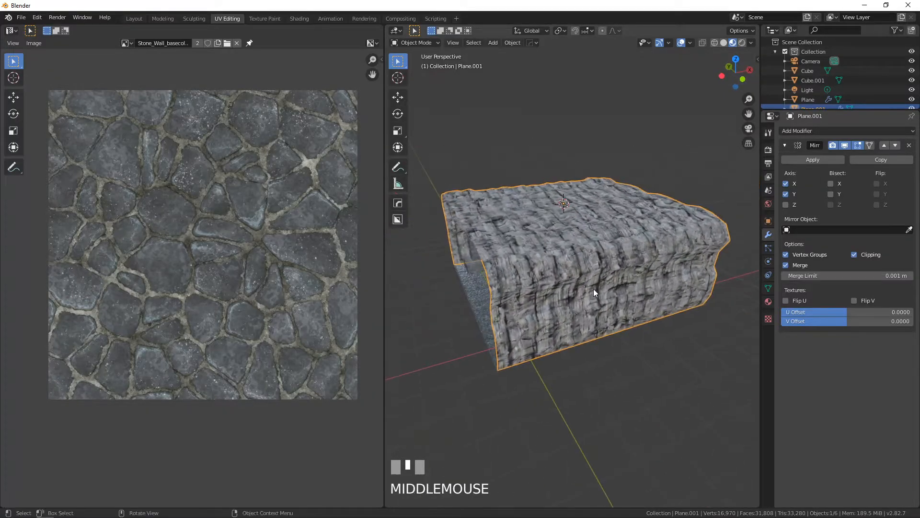
{"action": "middle_click_drag", "start_coordinate": [484, 219], "coordinate": [499, 262], "text": "shift"}
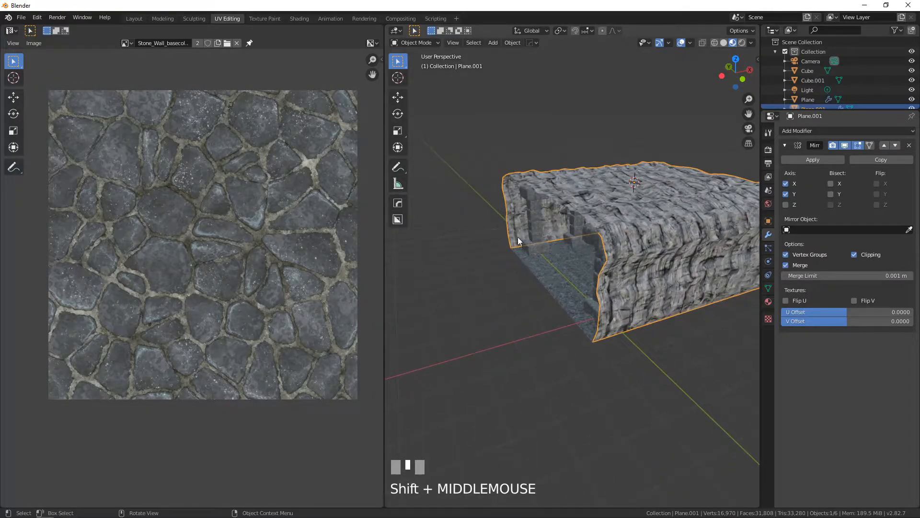
{"action": "scroll", "coordinate": [529, 318], "scroll_direction": "up", "scroll_amount": 3}
{"action": "middle_click_drag", "start_coordinate": [519, 310], "coordinate": [574, 229], "text": "shift"}
{"action": "scroll", "coordinate": [556, 281], "scroll_direction": "down", "scroll_amount": 3}
{"action": "scroll", "coordinate": [662, 267], "scroll_direction": "up", "scroll_amount": 4}
{"action": "scroll", "coordinate": [585, 249], "scroll_direction": "down", "scroll_amount": 4}
{"action": "scroll", "coordinate": [585, 254], "scroll_direction": "up", "scroll_amount": 3}
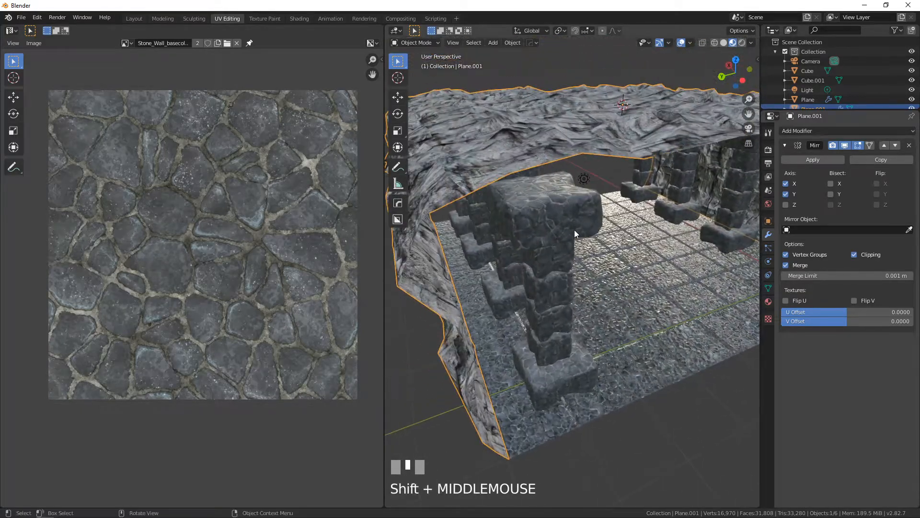
Examine the mirrored cave shell around the pillars and compare its original mesh quarter with the mirrored parts.
{"action": "middle_click_drag", "start_coordinate": [540, 169], "coordinate": [562, 184]}
{"action": "scroll", "coordinate": [552, 187], "scroll_direction": "up", "scroll_amount": 3}
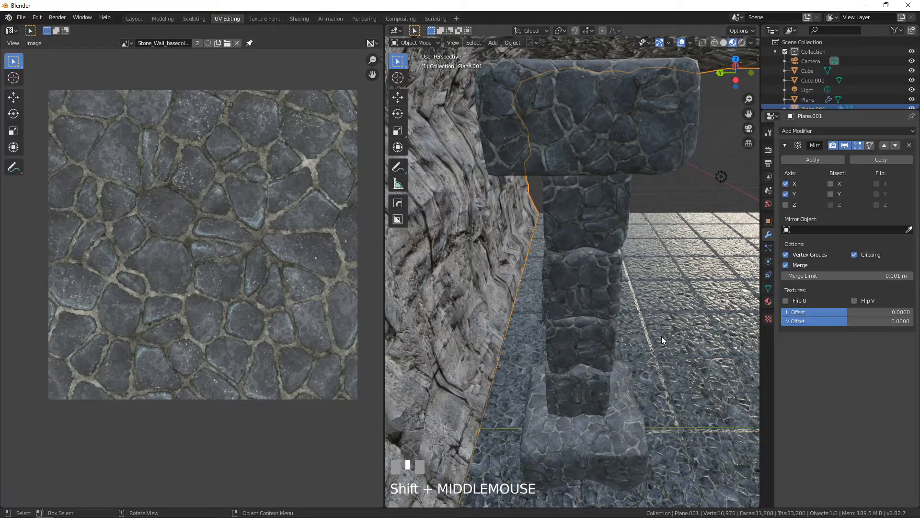
{"action": "key", "text": "Tab"}
{"action": "scroll", "coordinate": [612, 271], "scroll_direction": "down", "scroll_amount": 5}
{"action": "key", "text": "a"}
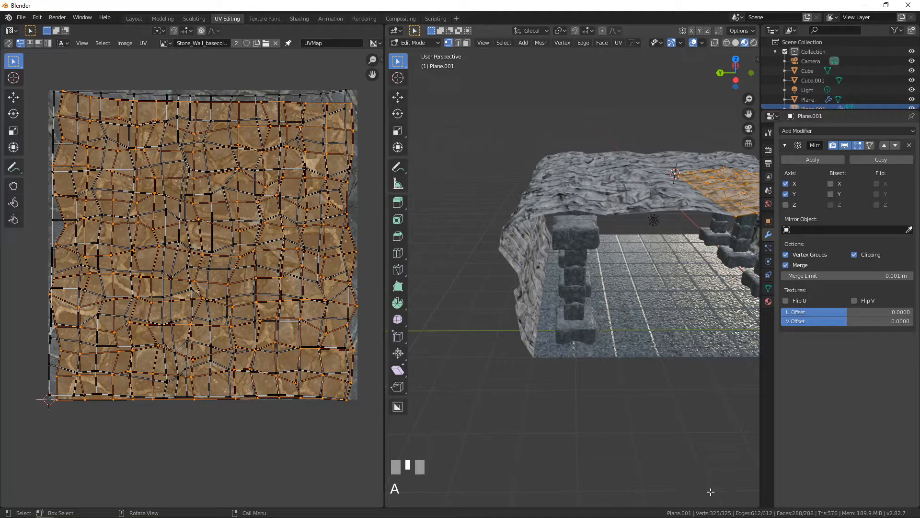
{"action": "middle_click_drag", "start_coordinate": [670, 419], "coordinate": [499, 293], "text": "shift"}
{"action": "scroll", "coordinate": [569, 267], "scroll_direction": "up", "scroll_amount": 3}
{"action": "scroll", "coordinate": [569, 267], "scroll_direction": "down", "scroll_amount": 3}
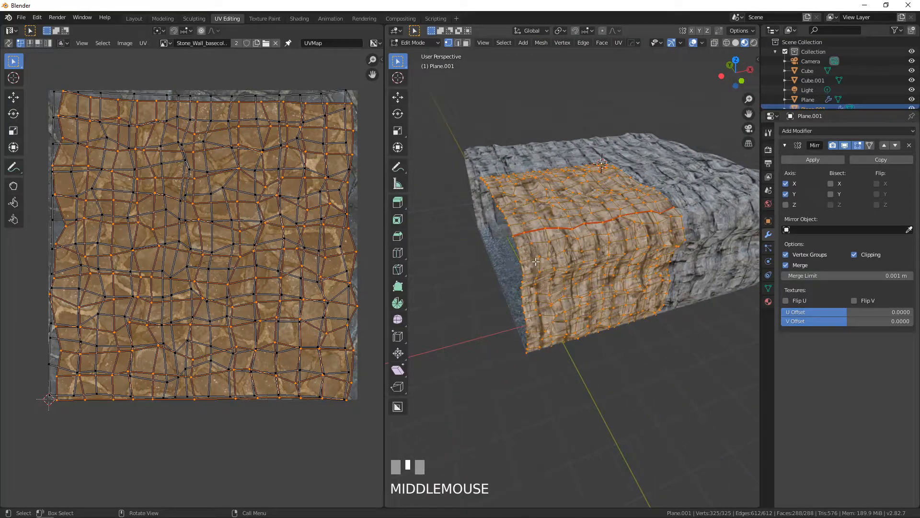
{"action": "scroll", "coordinate": [535, 262], "scroll_direction": "up", "scroll_amount": 4}
{"action": "scroll", "coordinate": [538, 259], "scroll_direction": "down", "scroll_amount": 5}
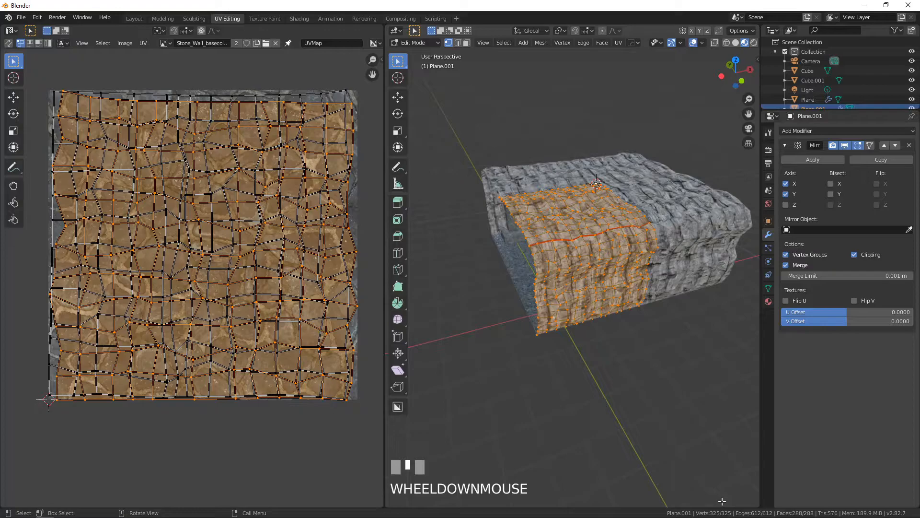
{"action": "middle_click_drag", "start_coordinate": [609, 341], "coordinate": [519, 351]}
{"action": "scroll", "coordinate": [655, 323], "scroll_direction": "up", "scroll_amount": 5}
{"action": "scroll", "coordinate": [578, 329], "scroll_direction": "up", "scroll_amount": 3}
{"action": "middle_click_drag", "start_coordinate": [630, 240], "coordinate": [625, 280]}
{"action": "key", "text": "Tab"}
{"action": "scroll", "coordinate": [585, 225], "scroll_direction": "down", "scroll_amount": 2}
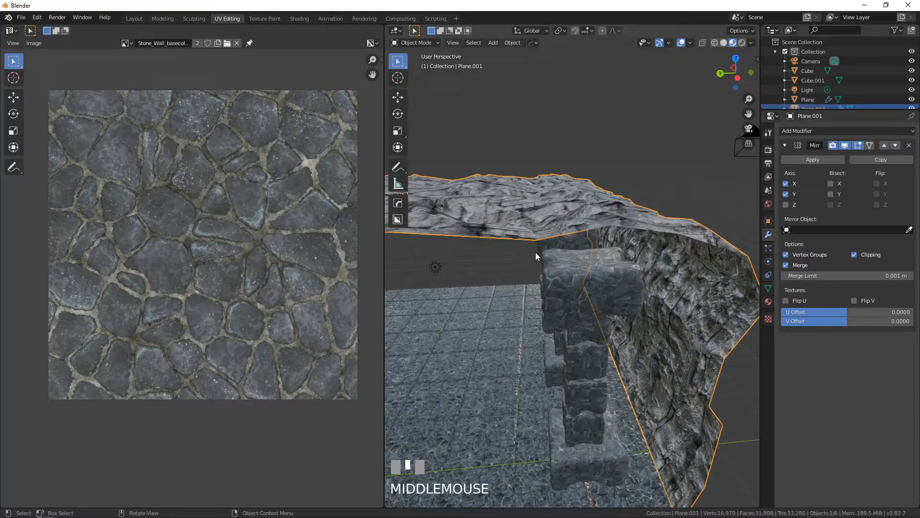
Examine how the cliff-rock texture and mesh run across the wall and ceiling beside the pillar row.
{"action": "middle_click_drag", "start_coordinate": [534, 259], "coordinate": [559, 249]}
{"action": "key", "text": "Tab"}
{"action": "scroll", "coordinate": [553, 250], "scroll_direction": "up", "scroll_amount": 2}
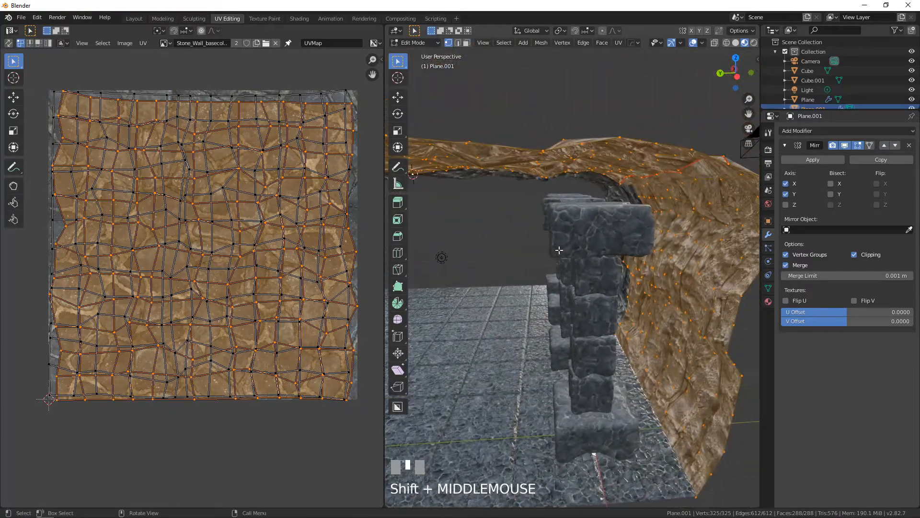
{"action": "scroll", "coordinate": [559, 250], "scroll_direction": "up", "scroll_amount": 2}
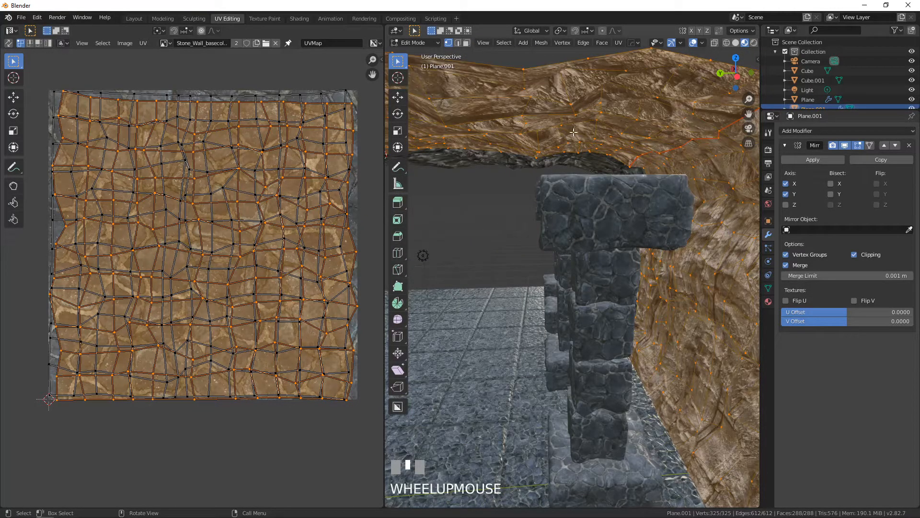
{"action": "scroll", "coordinate": [626, 202], "scroll_direction": "down", "scroll_amount": 3}
{"action": "middle_click_drag", "start_coordinate": [625, 203], "coordinate": [551, 229]}
{"action": "scroll", "coordinate": [623, 182], "scroll_direction": "up", "scroll_amount": 3}
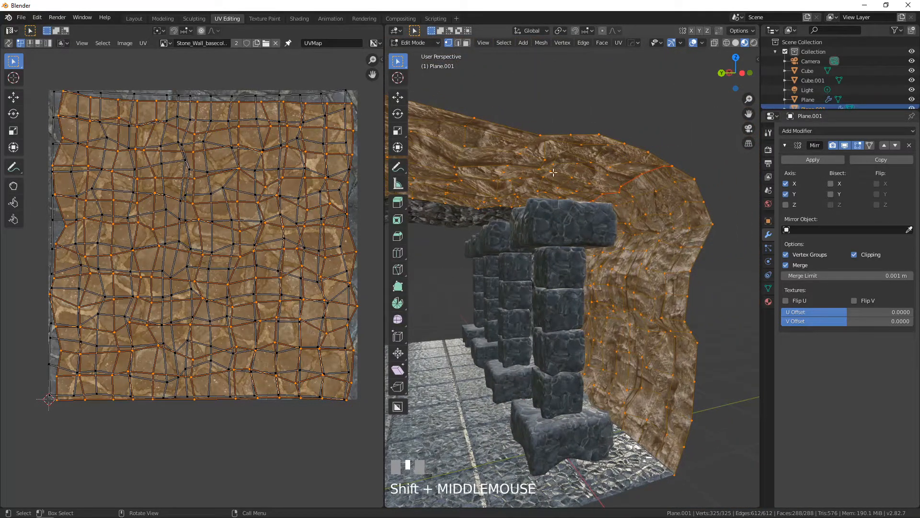
{"action": "key", "text": "Tab"}
{"action": "scroll", "coordinate": [557, 244], "scroll_direction": "down", "scroll_amount": 3}
{"action": "mouse_move", "coordinate": [557, 244]}
{"action": "middle_mouse_down", "text": "shift"}
{"action": "mouse_move", "coordinate": [542, 229]}
{"action": "mouse_move", "coordinate": [542, 251]}
{"action": "middle_mouse_up", "text": "shift"}
{"action": "scroll", "coordinate": [541, 243], "scroll_direction": "up", "scroll_amount": 3}
{"action": "scroll", "coordinate": [540, 242], "scroll_direction": "down", "scroll_amount": 3}
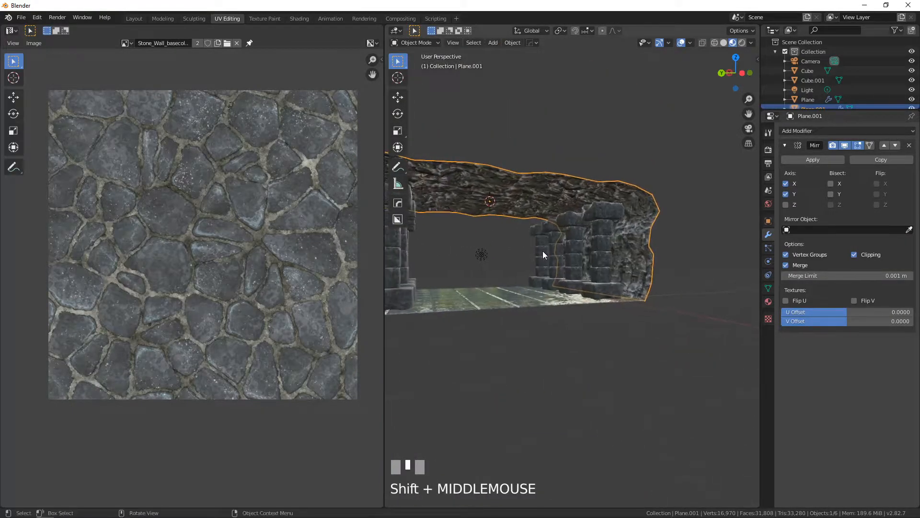
Add a cube at the 3D cursor and scale it to 0.5.
{"action": "key", "text": "shift+a"}
{"action": "mouse_move", "coordinate": [542, 251]}
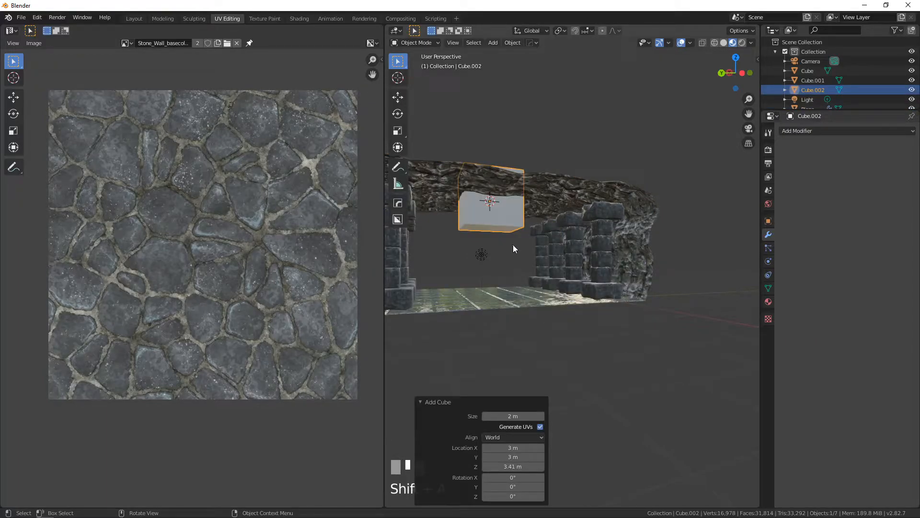
{"action": "type", "text": "s."}
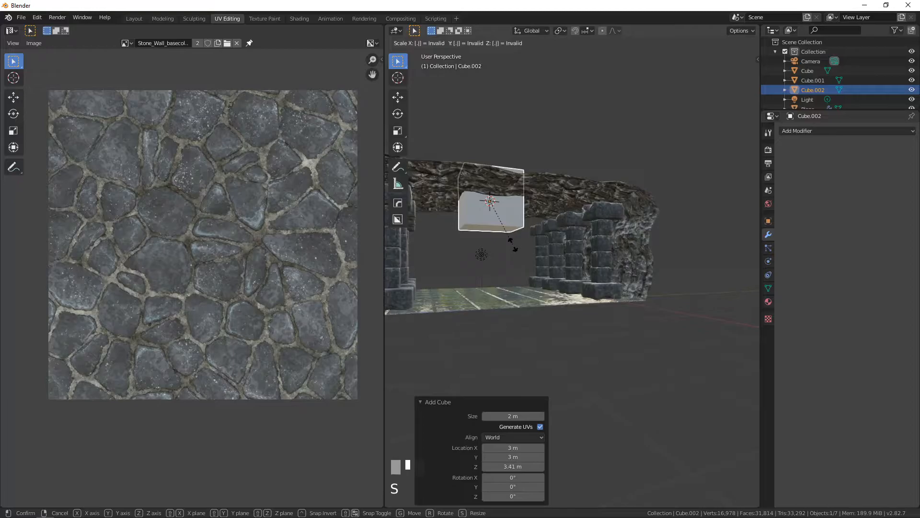
{"action": "left_click", "coordinate": [513, 246]}
{"action": "type", "text": "s."}
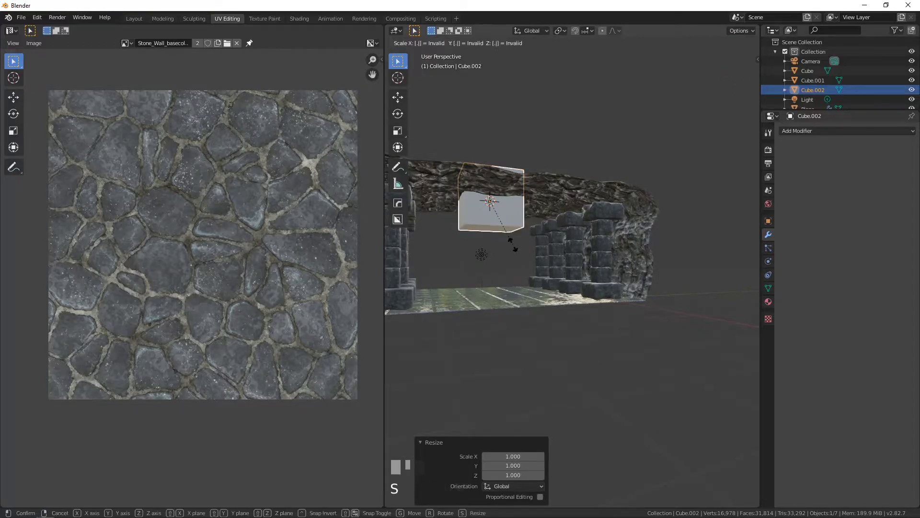
{"action": "type", "text": "5"}
{"action": "left_click", "coordinate": [513, 244]}
In the right orthographic view, move the cube about -2.99 m in Y and 0.115 m in Z, above the pillar.
{"action": "key", "text": "KP_1"}
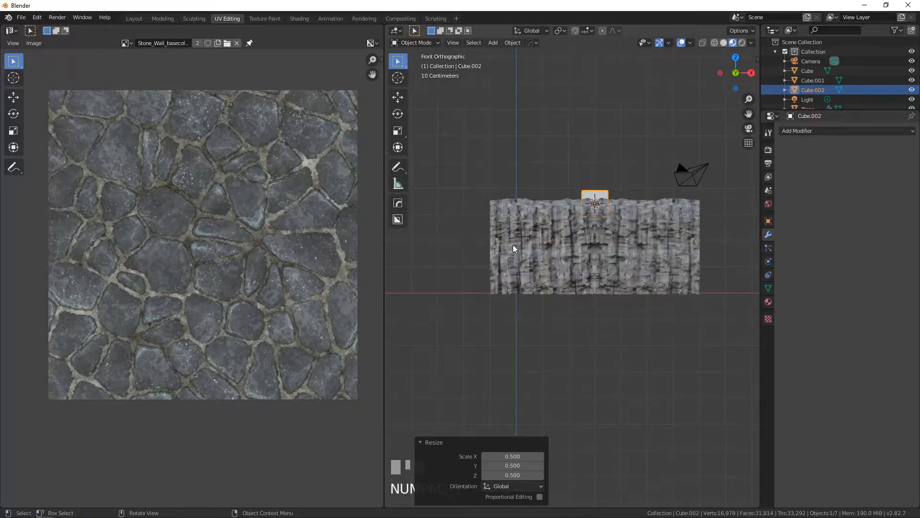
{"action": "key", "text": "KP_3"}
{"action": "middle_click_drag", "start_coordinate": [572, 241], "coordinate": [635, 286], "text": "shift"}
{"action": "scroll", "coordinate": [500, 269], "scroll_direction": "up", "scroll_amount": 4}
{"action": "key", "text": "g"}
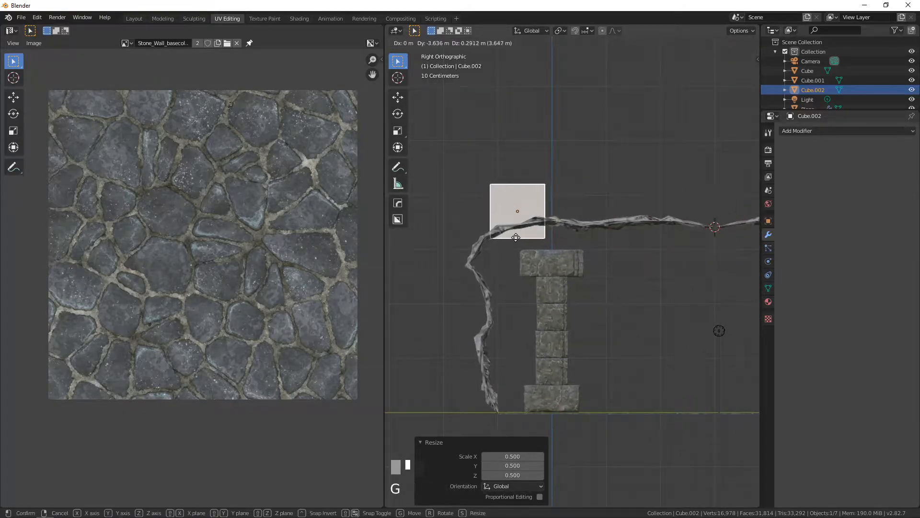
{"action": "left_click", "coordinate": [551, 246]}
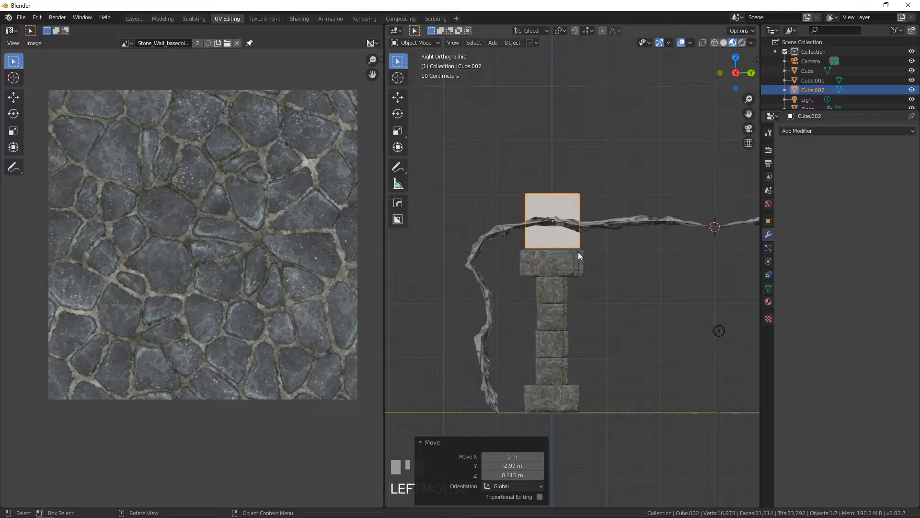
Scale the cube up by about 1.291 and raise it along Z to rest on the pillar's capital.
{"action": "key", "text": "s"}
{"action": "left_click", "coordinate": [592, 263]}
{"action": "scroll", "coordinate": [591, 264], "scroll_direction": "up", "scroll_amount": 5}
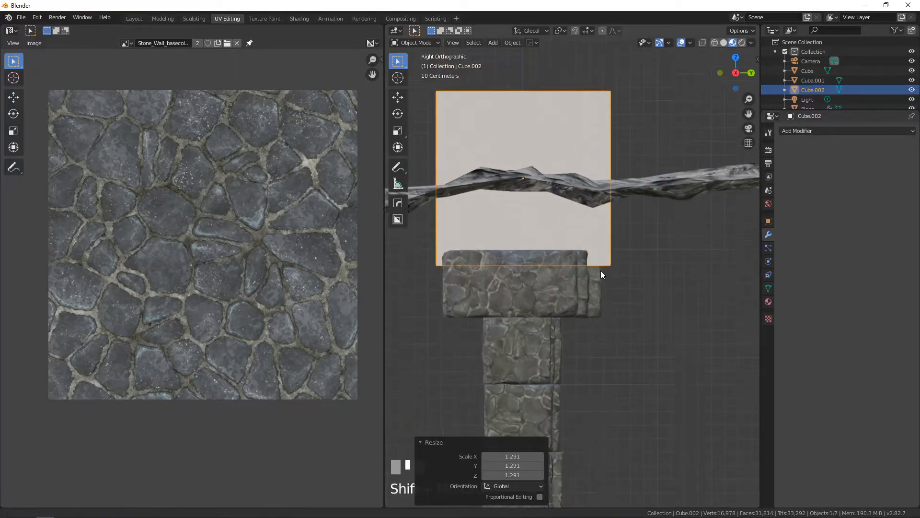
{"action": "scroll", "coordinate": [603, 273], "scroll_direction": "up", "scroll_amount": 2}
{"action": "key", "text": "g"}
{"action": "key", "text": "z"}
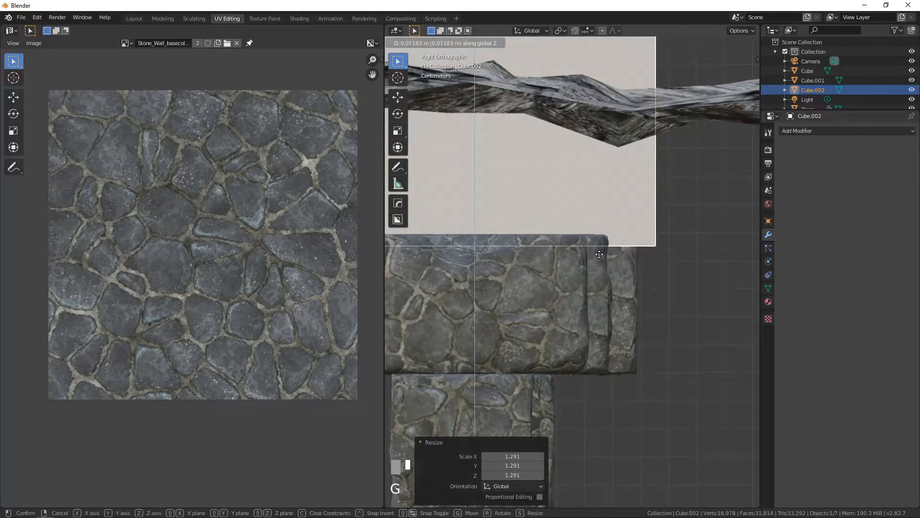
{"action": "left_click", "coordinate": [602, 243]}
In wireframe shading, lower the cube's top vertices about 0.628 m along Z to make a flat block.
{"action": "scroll", "coordinate": [601, 243], "scroll_direction": "down", "scroll_amount": 1}
{"action": "key", "text": "Tab"}
{"action": "scroll", "coordinate": [569, 215], "scroll_direction": "down", "scroll_amount": 3}
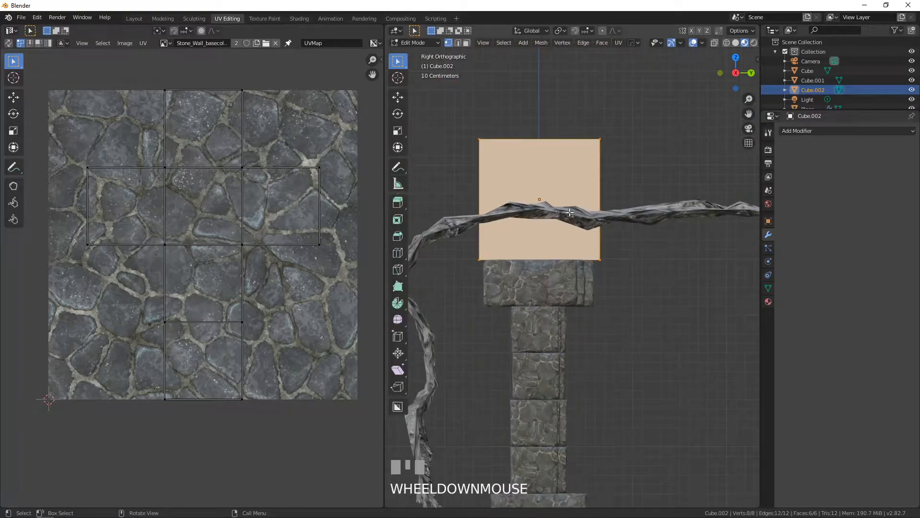
{"action": "key", "text": "z"}
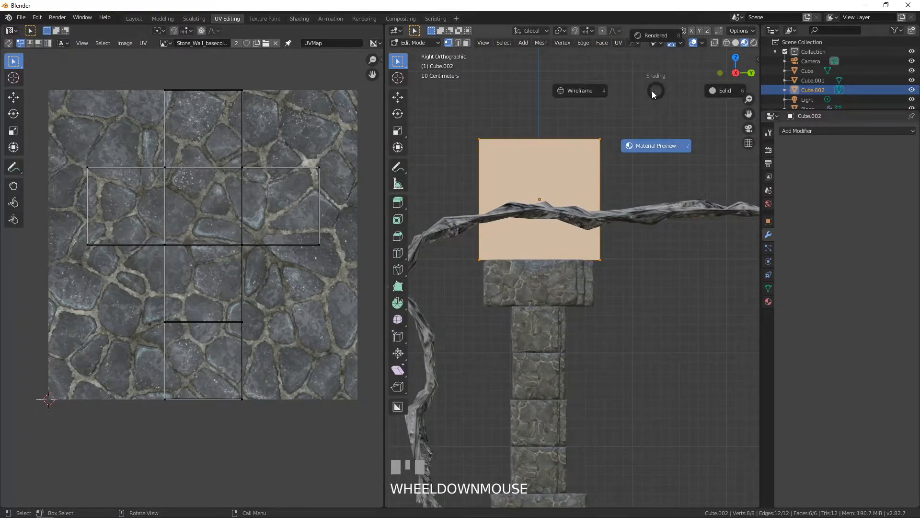
{"action": "left_click", "coordinate": [588, 98]}
{"action": "key", "text": "alt+a"}
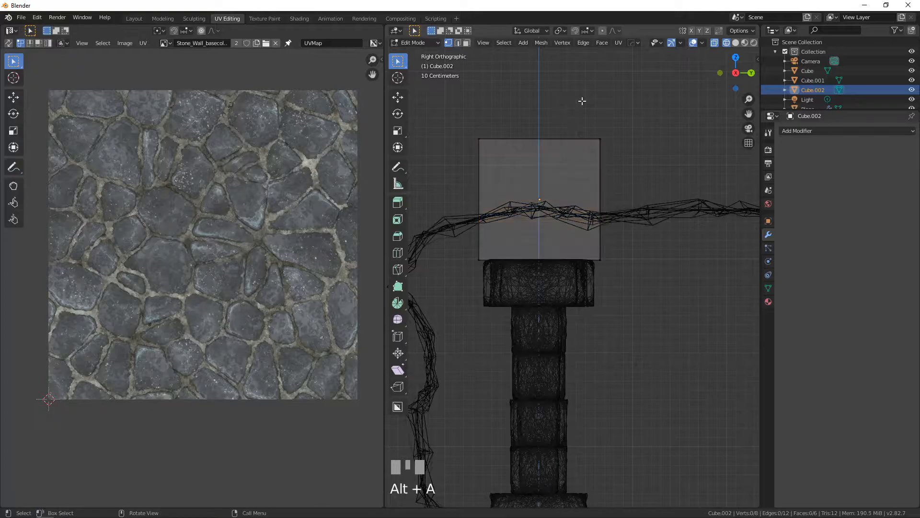
{"action": "left_click_drag", "start_coordinate": [437, 78], "coordinate": [647, 154]}
{"action": "key", "text": "b"}
{"action": "key", "text": "g"}
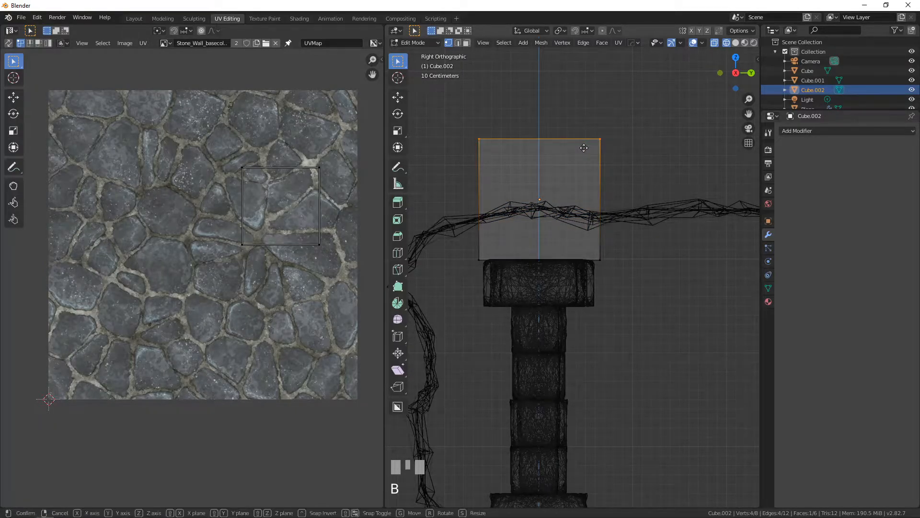
{"action": "left_click", "coordinate": [580, 207]}
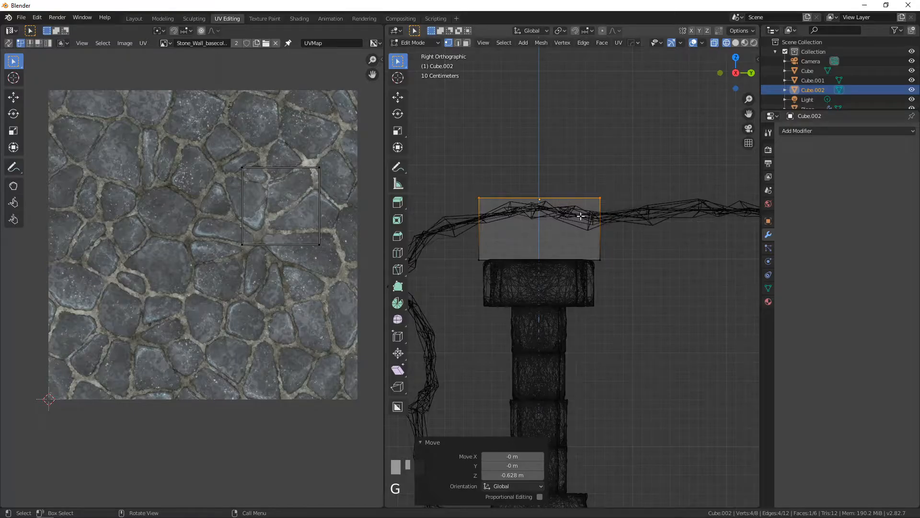
Select the whole block and move it in top view about -3.04 m in X and 0.0889 m in Y over the corner pillar.
{"action": "left_click", "coordinate": [598, 196]}
{"action": "key", "text": "l"}
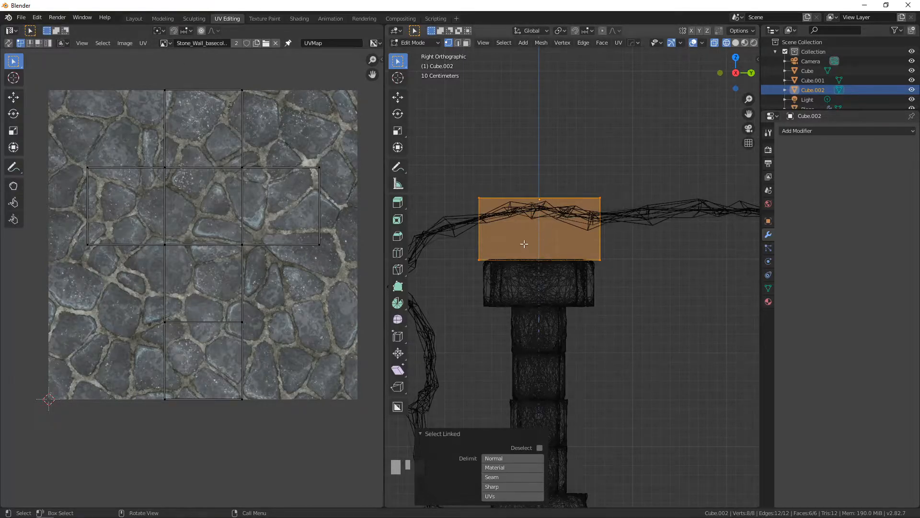
{"action": "middle_click_drag", "start_coordinate": [570, 248], "coordinate": [687, 205]}
{"action": "scroll", "coordinate": [654, 261], "scroll_direction": "down", "scroll_amount": 6}
{"action": "middle_click_drag", "start_coordinate": [576, 277], "coordinate": [653, 302]}
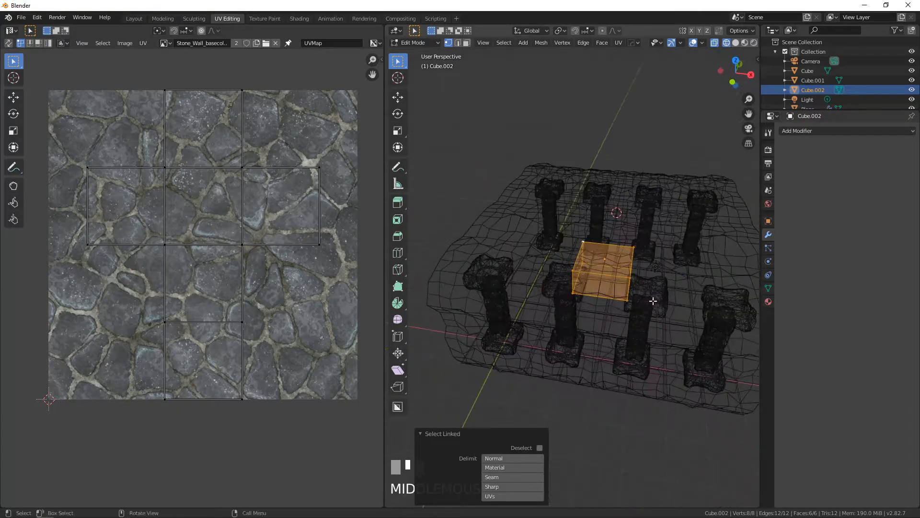
{"action": "right_click", "coordinate": [595, 272]}
{"action": "key", "text": "KP_7"}
{"action": "key", "text": "g"}
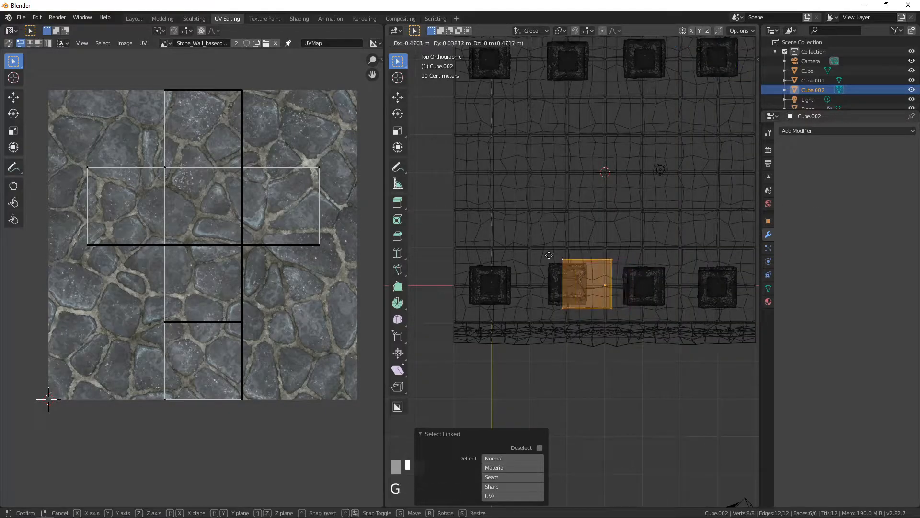
{"action": "left_click", "coordinate": [463, 255]}
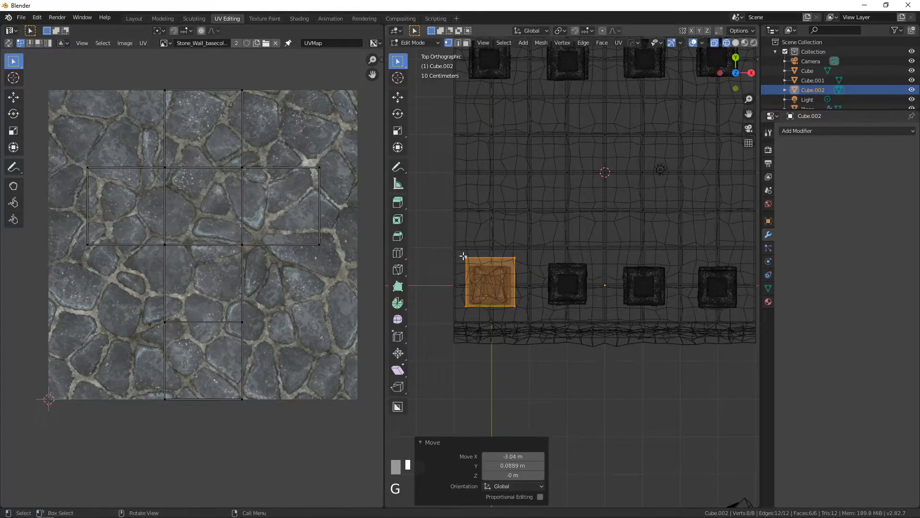
Return to Object Mode and set the block's origin to the 3D cursor.
{"action": "middle_click_drag", "start_coordinate": [538, 290], "coordinate": [544, 267]}
{"action": "key", "text": "Tab"}
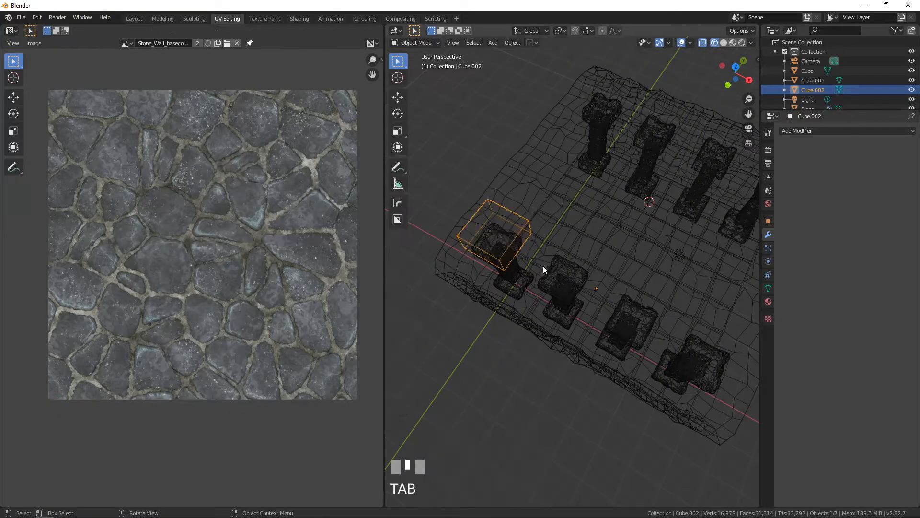
{"action": "left_click", "coordinate": [512, 43]}
{"action": "mouse_move", "coordinate": [559, 63]}
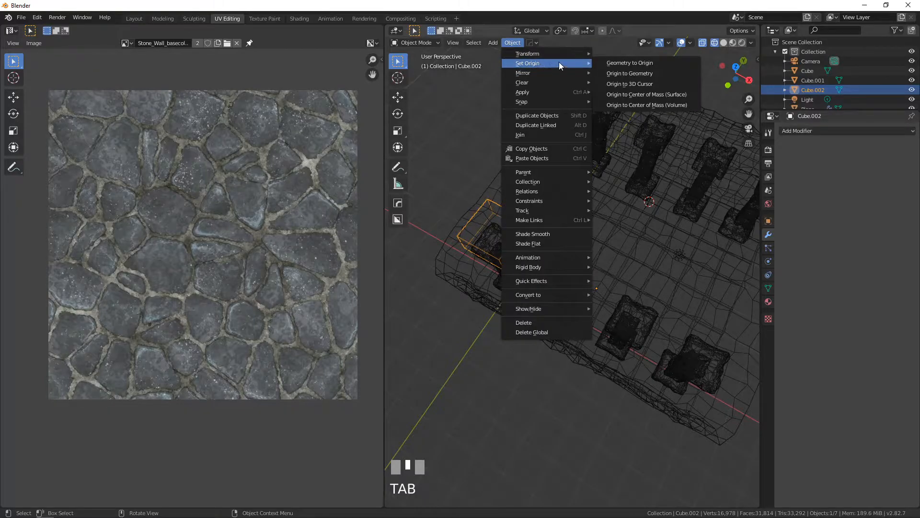
{"action": "left_click", "coordinate": [622, 85]}
Subdivide the whole block's mesh with 4 cuts.
{"action": "middle_click_drag", "start_coordinate": [502, 251], "coordinate": [627, 283]}
{"action": "scroll", "coordinate": [665, 303], "scroll_direction": "up", "scroll_amount": 2}
{"action": "key", "text": "Tab"}
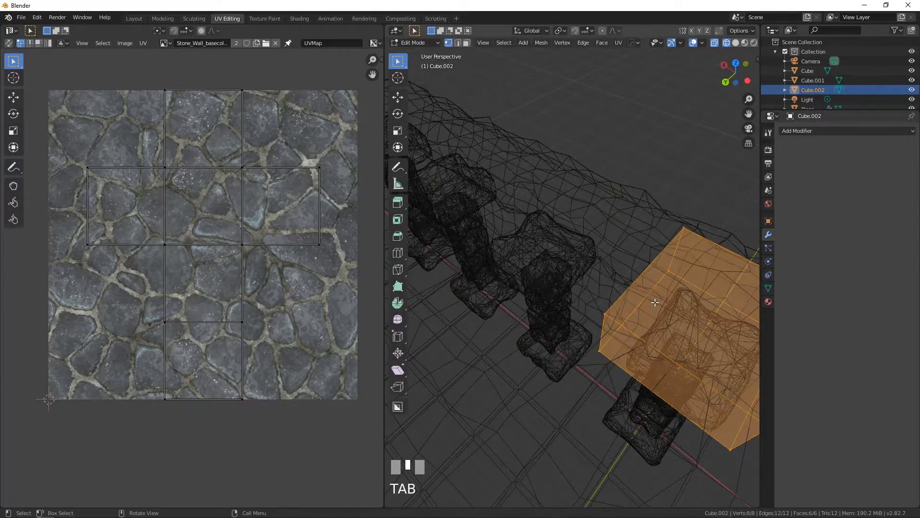
{"action": "left_click", "coordinate": [584, 43]}
{"action": "left_click", "coordinate": [597, 87]}
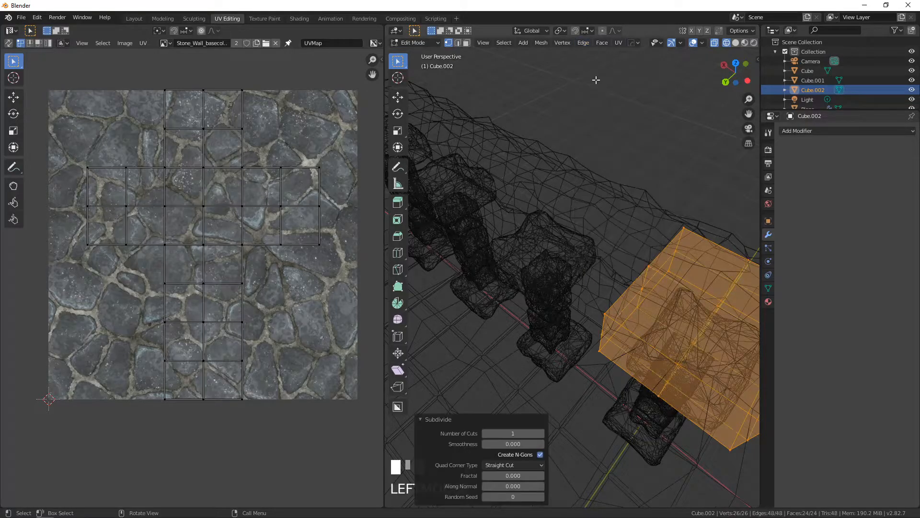
{"action": "left_click", "coordinate": [542, 433]}
{"action": "left_click", "coordinate": [542, 433]}
{"action": "left_click", "coordinate": [542, 433]}
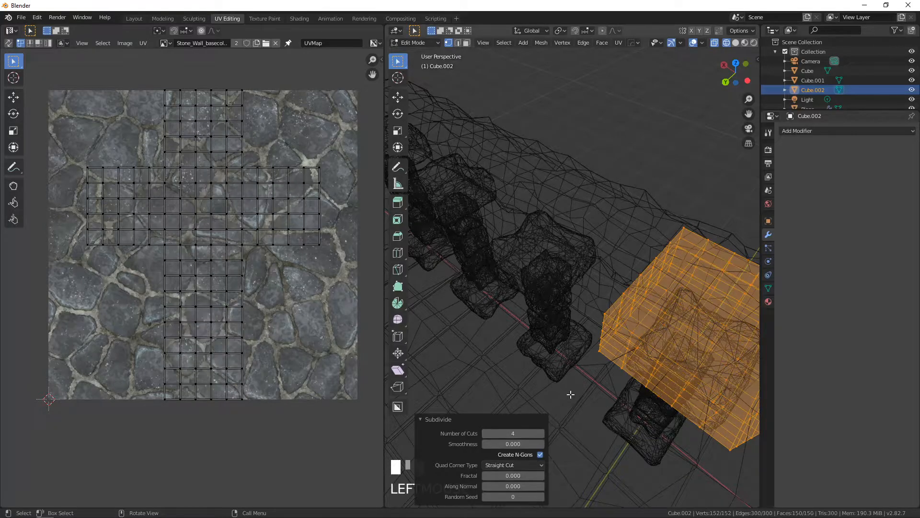
In solid shading, select the inner vertices of the block's top face and delete them to open the top.
{"action": "middle_click_drag", "start_coordinate": [614, 333], "coordinate": [571, 163]}
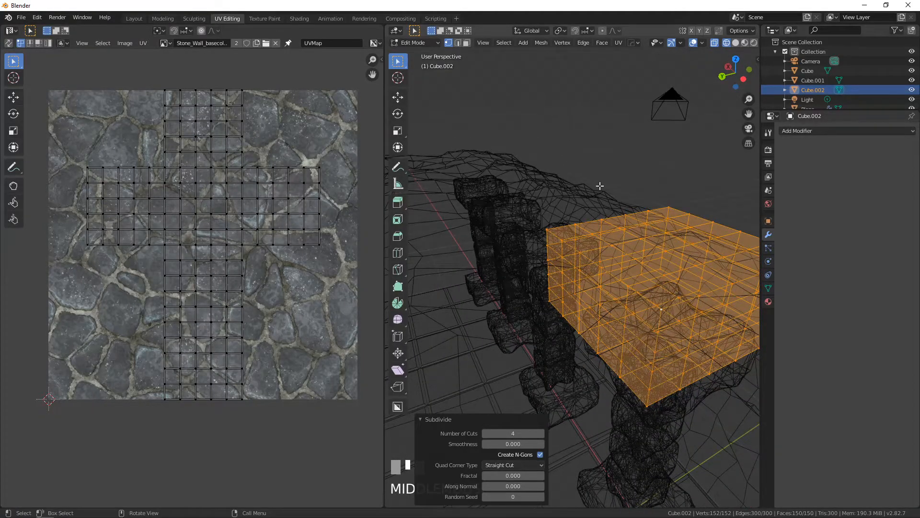
{"action": "left_click", "coordinate": [735, 42]}
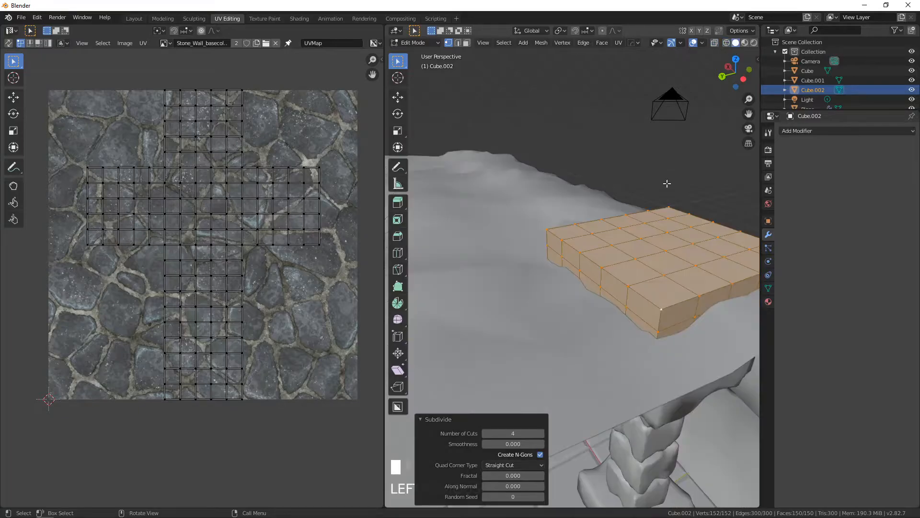
{"action": "left_click", "coordinate": [601, 235]}
{"action": "left_click", "coordinate": [621, 228], "text": "shift"}
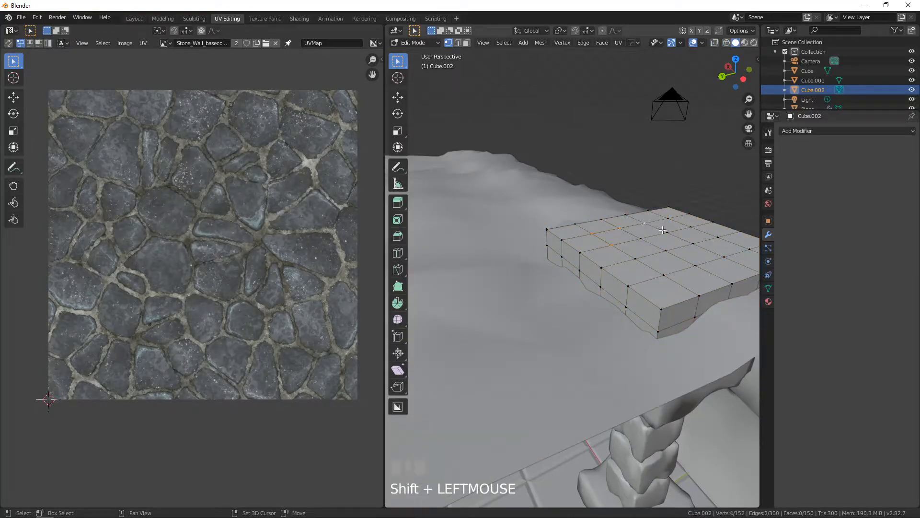
{"action": "left_click", "coordinate": [673, 216], "text": "shift"}
{"action": "key", "text": "c"}
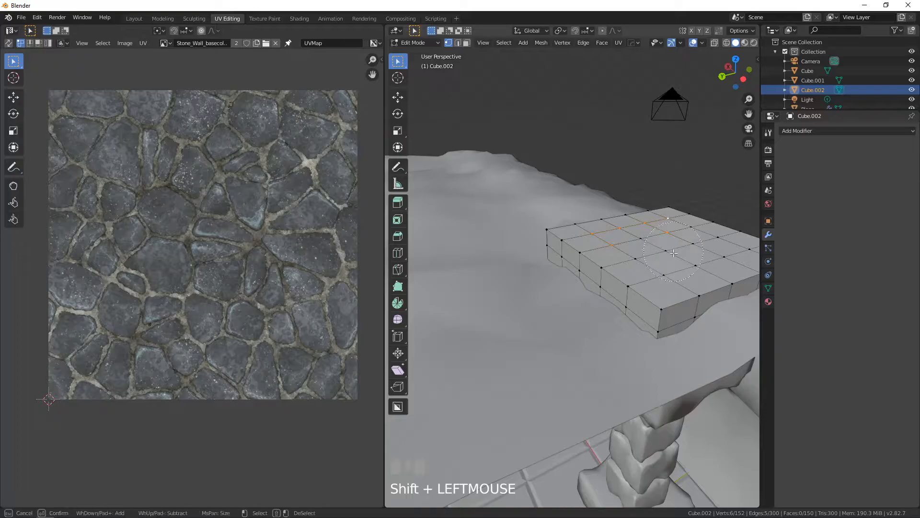
{"action": "mouse_move", "coordinate": [671, 245]}
{"action": "left_mouse_down"}
{"action": "mouse_move", "coordinate": [642, 242]}
{"action": "mouse_move", "coordinate": [720, 247]}
{"action": "left_mouse_up"}
{"action": "right_click", "coordinate": [720, 248]}
{"action": "middle_click_drag", "start_coordinate": [720, 248], "coordinate": [649, 263]}
{"action": "key", "text": "c"}
{"action": "middle_click", "coordinate": [549, 292]}
{"action": "middle_click", "coordinate": [543, 296]}
{"action": "right_click", "coordinate": [543, 295]}
{"action": "middle_click_drag", "start_coordinate": [548, 295], "coordinate": [583, 299]}
{"action": "scroll", "coordinate": [563, 294], "scroll_direction": "up", "scroll_amount": 1}
{"action": "key", "text": "x"}
{"action": "left_click", "coordinate": [585, 284]}
{"action": "scroll", "coordinate": [584, 284], "scroll_direction": "down", "scroll_amount": 2}
Select the whole linked block and randomize its vertices by 0.1 m.
{"action": "left_click", "coordinate": [582, 300]}
{"action": "key", "text": "l"}
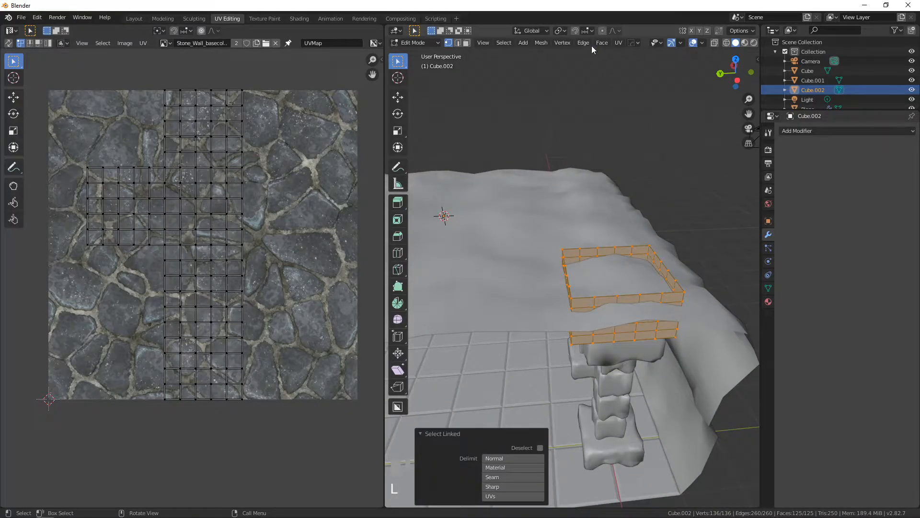
{"action": "left_click", "coordinate": [544, 44]}
{"action": "mouse_move", "coordinate": [549, 55]}
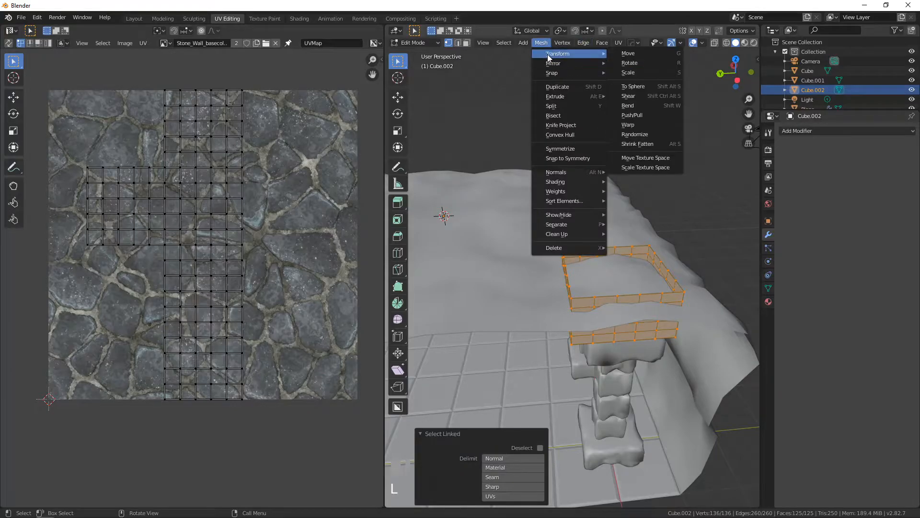
{"action": "left_click", "coordinate": [642, 134]}
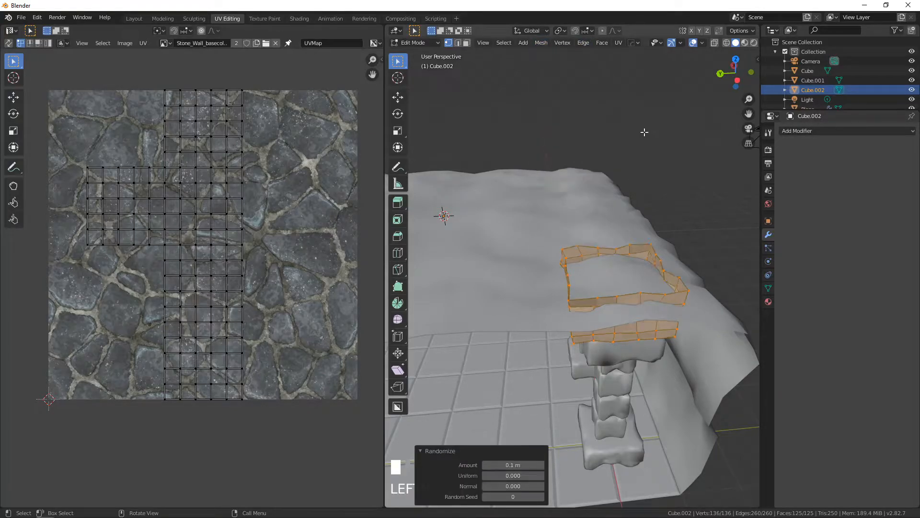
Round the selected block with To Sphere at a factor of about 0.702.
{"action": "middle_click_drag", "start_coordinate": [611, 278], "coordinate": [582, 249]}
{"action": "scroll", "coordinate": [627, 259], "scroll_direction": "up", "scroll_amount": 4}
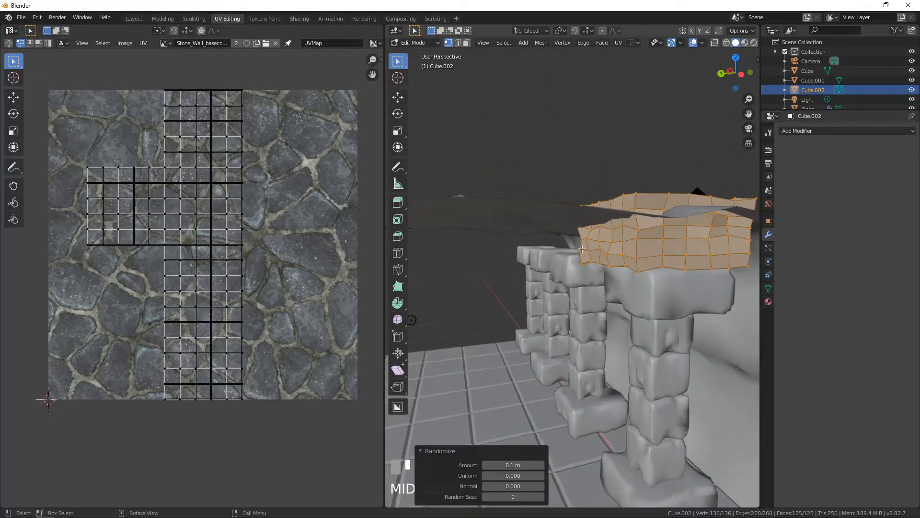
{"action": "left_click", "coordinate": [535, 43]}
{"action": "mouse_move", "coordinate": [544, 57]}
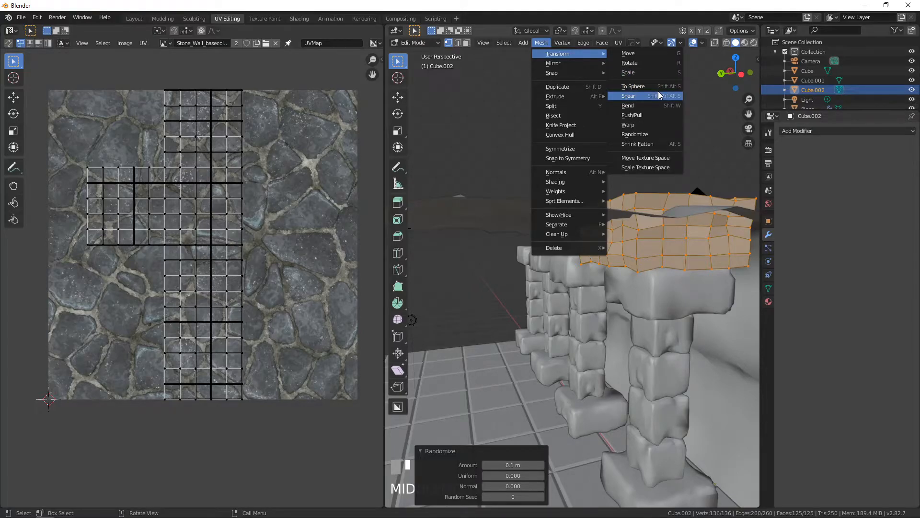
{"action": "left_click", "coordinate": [634, 86]}
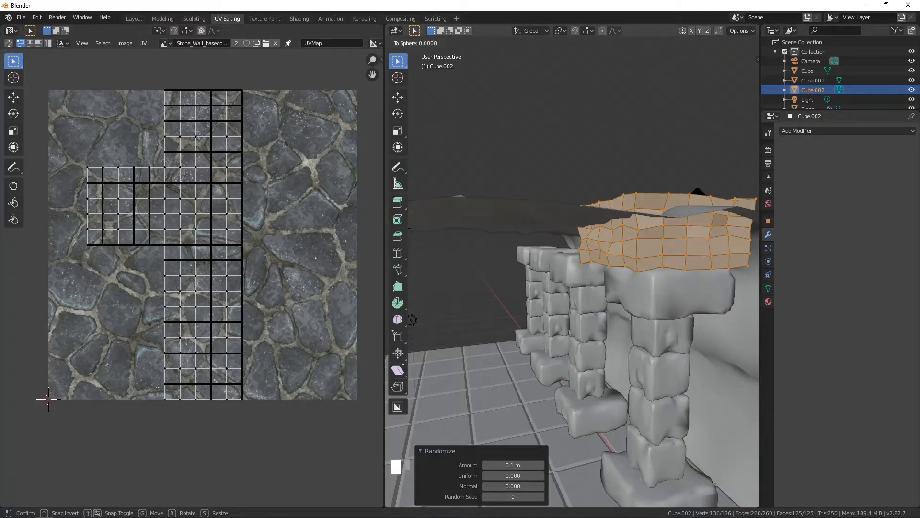
{"action": "left_click", "coordinate": [415, 74]}
In right view, move the block about -0.0894 m in Y and 0.0468 m in Z to sit on the pillar's capital.
{"action": "mouse_move", "coordinate": [449, 159]}
{"action": "middle_mouse_down"}
{"action": "mouse_move", "coordinate": [457, 160]}
{"action": "mouse_move", "coordinate": [441, 157]}
{"action": "middle_mouse_up"}
{"action": "key", "text": "KP_3"}
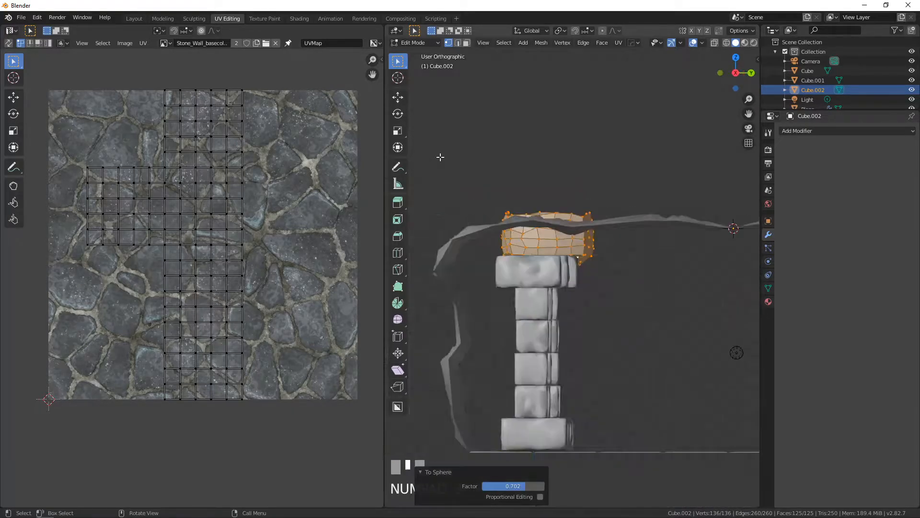
{"action": "scroll", "coordinate": [531, 246], "scroll_direction": "up", "scroll_amount": 4}
{"action": "key", "text": "g"}
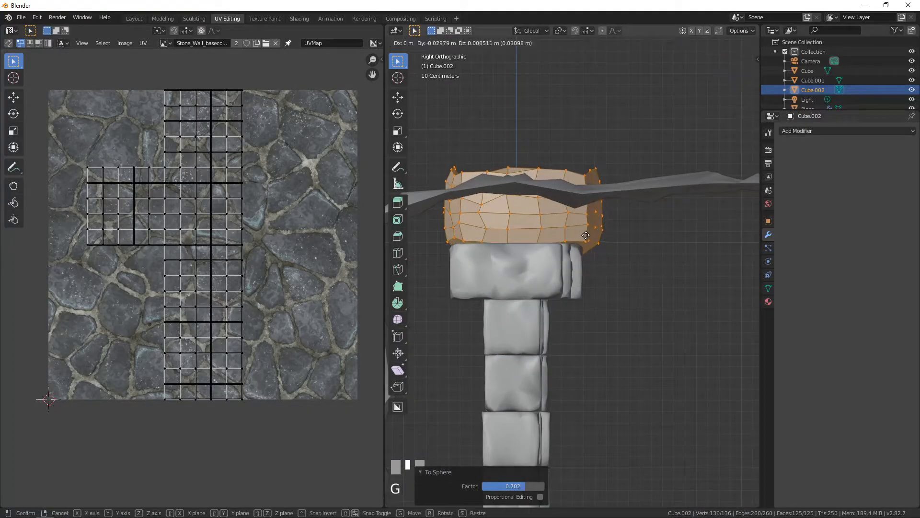
{"action": "left_click", "coordinate": [580, 232]}
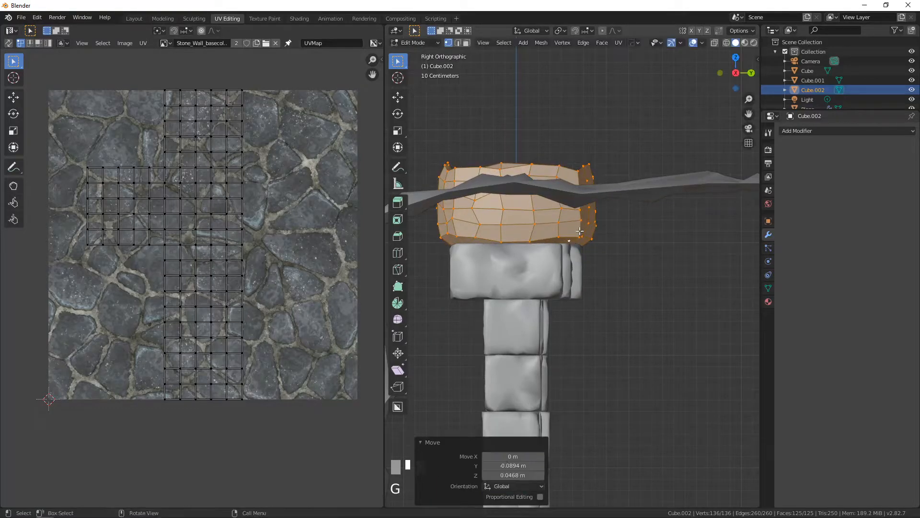
Mark two vertical corner edges of the block and the bottom edge between them as seams.
{"action": "middle_click_drag", "start_coordinate": [580, 231], "coordinate": [529, 249]}
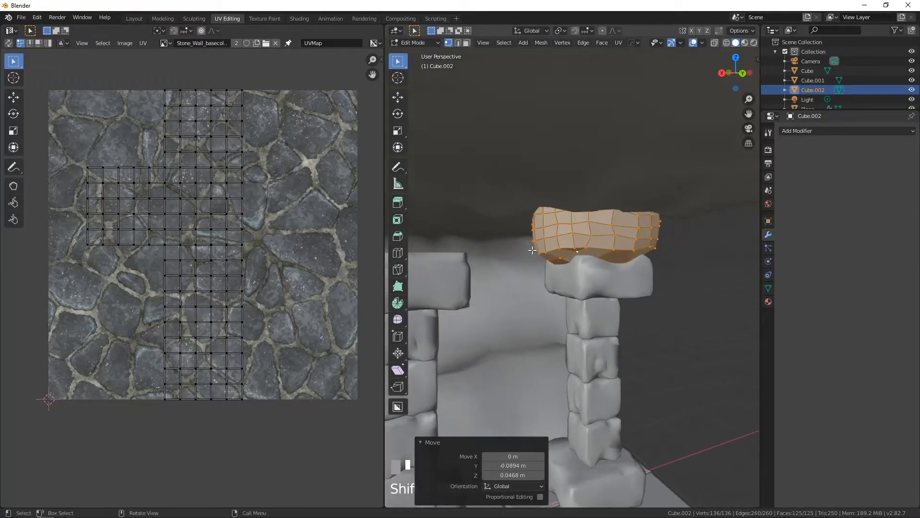
{"action": "scroll", "coordinate": [529, 250], "scroll_direction": "up", "scroll_amount": 2}
{"action": "left_click", "coordinate": [576, 197], "text": "alt"}
{"action": "middle_click_drag", "start_coordinate": [576, 197], "coordinate": [444, 194]}
{"action": "left_click", "coordinate": [472, 228], "text": "shift"}
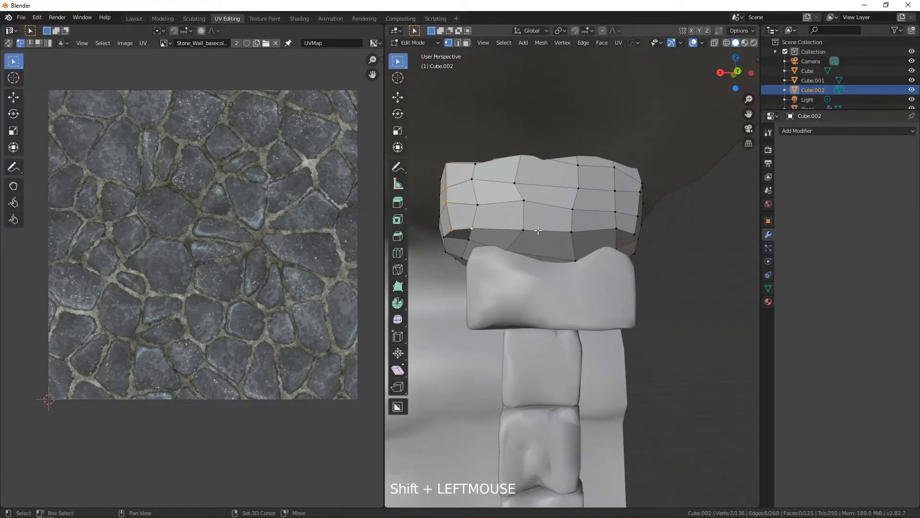
{"action": "left_click", "coordinate": [617, 229], "text": "shift"}
{"action": "left_click", "coordinate": [634, 234], "text": "shift"}
{"action": "middle_click_drag", "start_coordinate": [634, 234], "coordinate": [576, 233]}
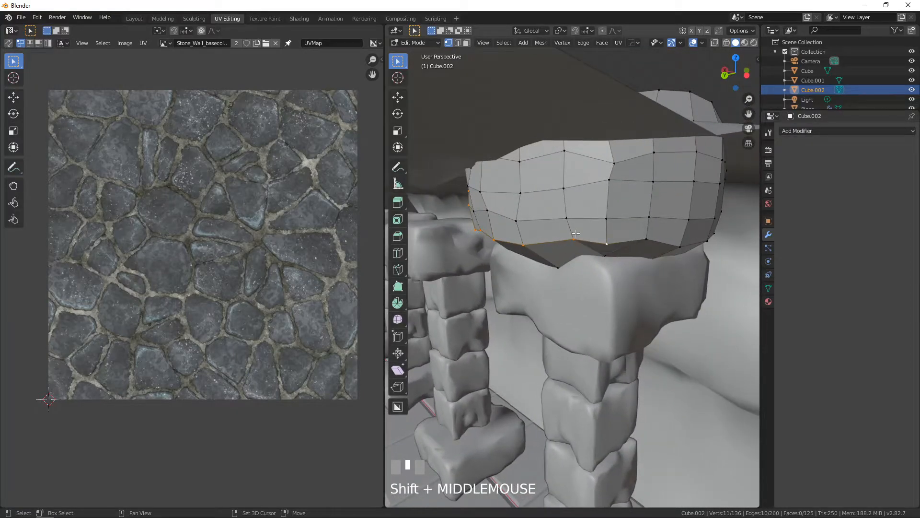
{"action": "left_click", "coordinate": [608, 212], "text": "shift"}
{"action": "left_click", "coordinate": [614, 165], "text": "shift"}
{"action": "middle_click_drag", "start_coordinate": [614, 166], "coordinate": [688, 64]}
{"action": "left_click", "coordinate": [610, 121], "text": "shift"}
{"action": "left_click", "coordinate": [610, 106], "text": "shift"}
{"action": "left_click", "coordinate": [686, 175]}
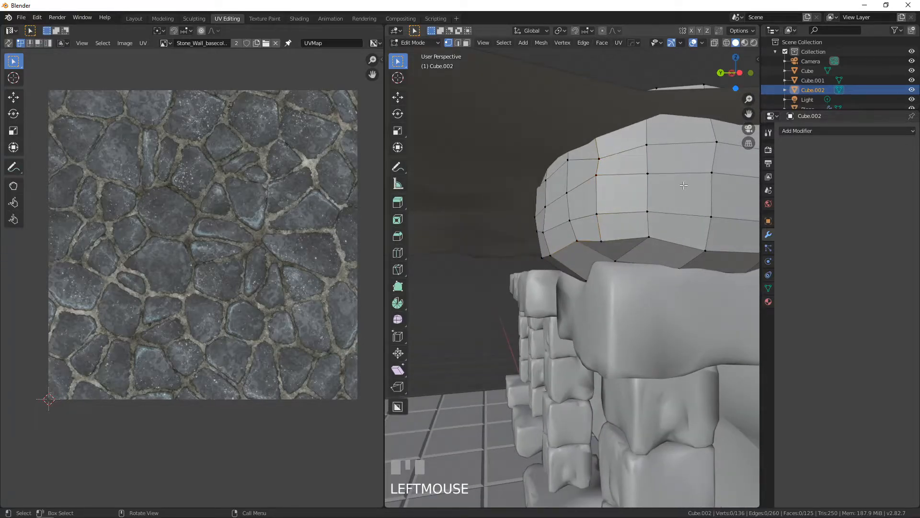
{"action": "key", "text": "ctrl+z"}
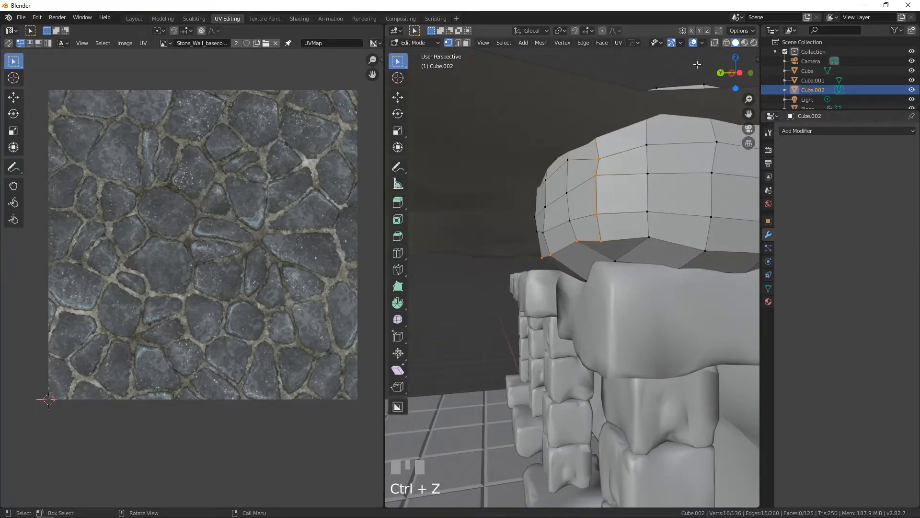
{"action": "left_click", "coordinate": [727, 43]}
{"action": "mouse_move", "coordinate": [662, 144]}
{"action": "middle_mouse_down"}
{"action": "mouse_move", "coordinate": [607, 253]}
{"action": "mouse_move", "coordinate": [664, 238]}
{"action": "middle_mouse_up"}
{"action": "key", "text": "ctrl+e"}
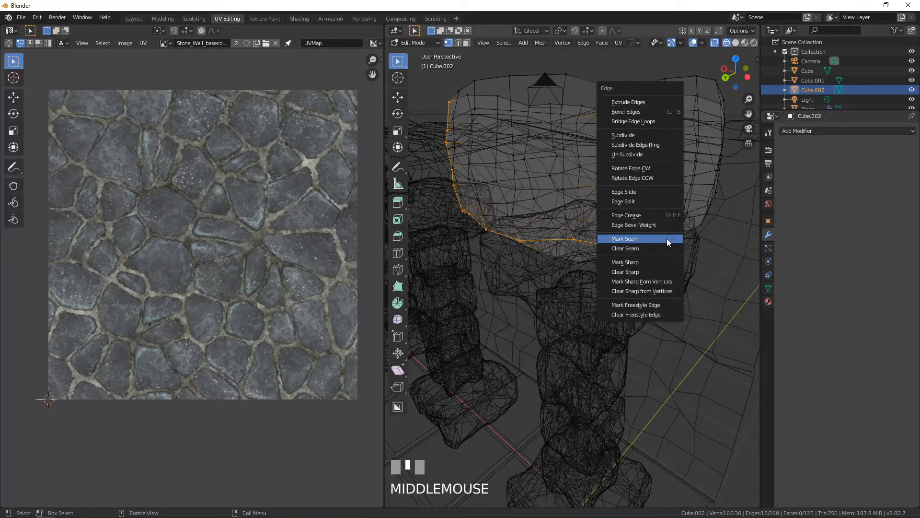
{"action": "left_click", "coordinate": [663, 238]}
Mark the block's other two vertical corner edges and the bottom edge joining them as seams.
{"action": "middle_click_drag", "start_coordinate": [668, 236], "coordinate": [516, 225]}
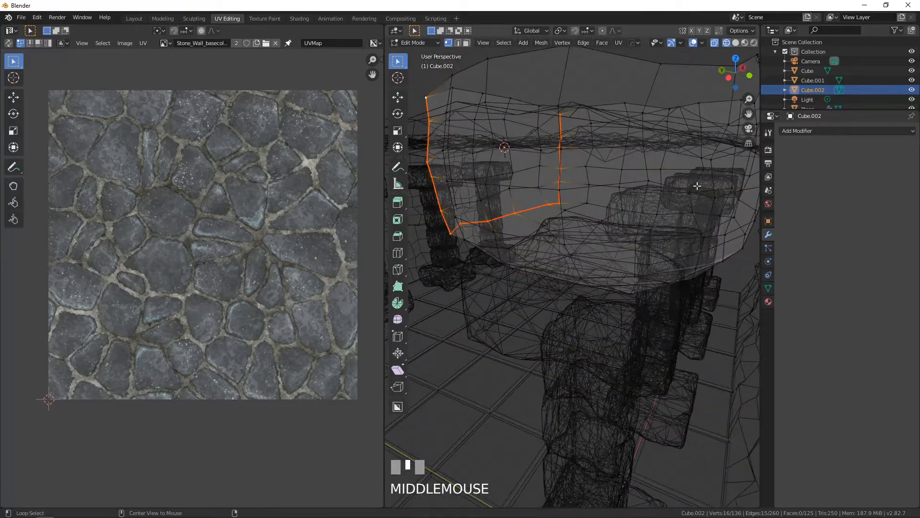
{"action": "left_click", "coordinate": [713, 176], "text": "alt"}
{"action": "middle_click_drag", "start_coordinate": [713, 176], "coordinate": [567, 216]}
{"action": "scroll", "coordinate": [627, 195], "scroll_direction": "down", "scroll_amount": 3}
{"action": "left_click", "coordinate": [560, 203], "text": "alt+shift"}
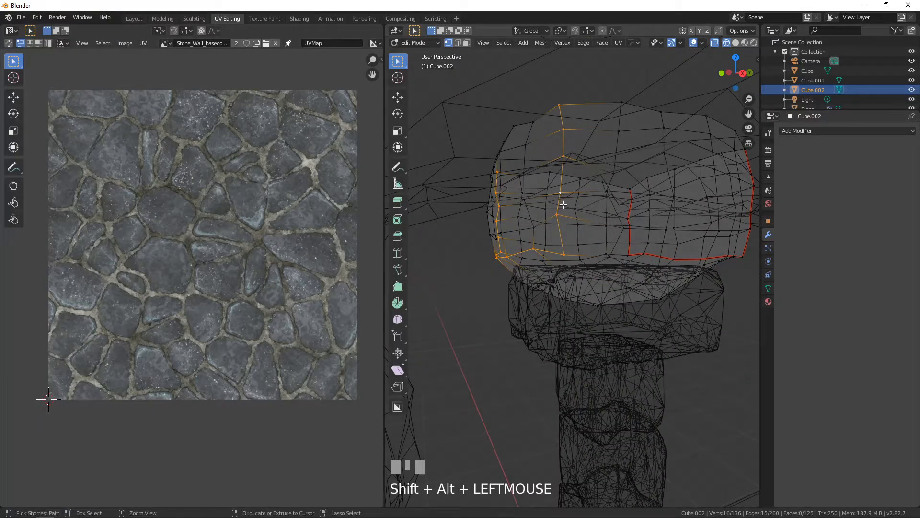
{"action": "key", "text": "ctrl+e"}
{"action": "left_click", "coordinate": [563, 206]}
Mark the two remaining bottom edges as seams and unwrap the whole block.
{"action": "mouse_move", "coordinate": [612, 235]}
{"action": "middle_mouse_down"}
{"action": "mouse_move", "coordinate": [623, 188]}
{"action": "mouse_move", "coordinate": [617, 228]}
{"action": "middle_mouse_up"}
{"action": "left_click", "coordinate": [624, 188], "text": "alt"}
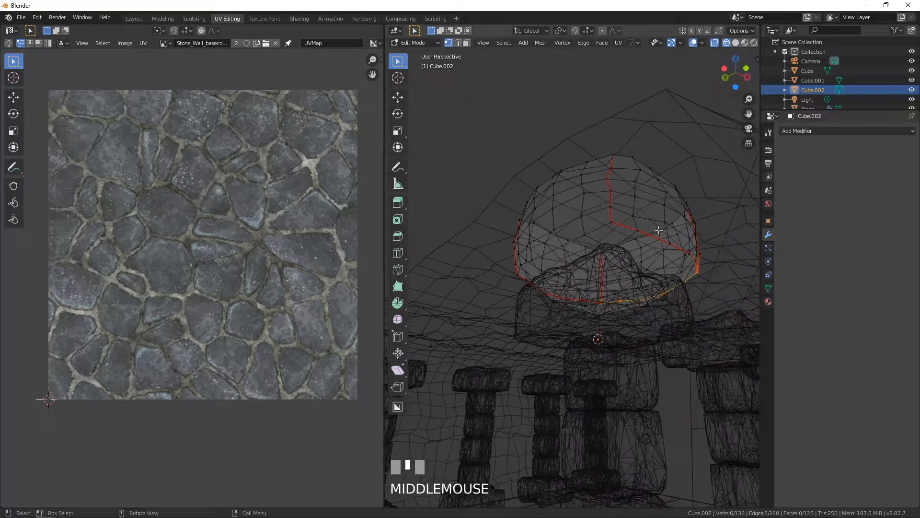
{"action": "left_click", "coordinate": [599, 227], "text": "alt+shift"}
{"action": "key", "text": "ctrl+e"}
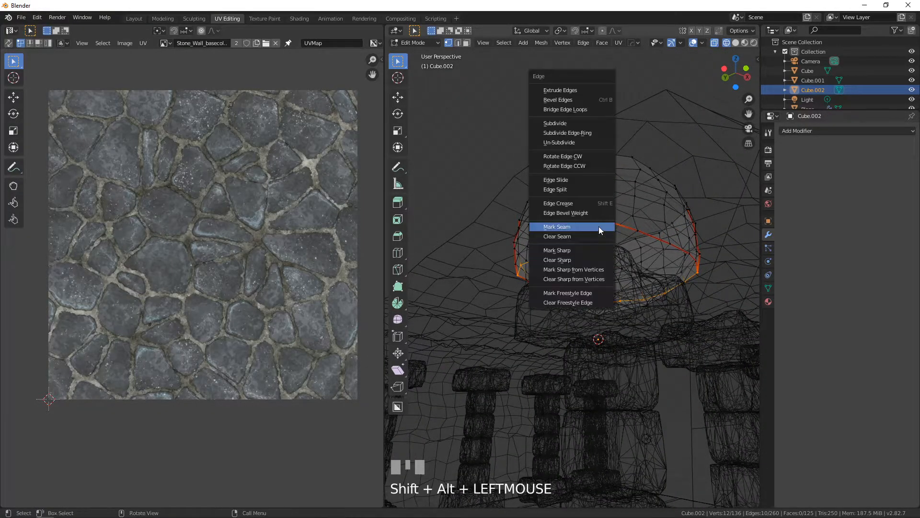
{"action": "left_click", "coordinate": [600, 227]}
{"action": "key", "text": "a"}
{"action": "key", "text": "u"}
{"action": "left_click", "coordinate": [601, 226]}
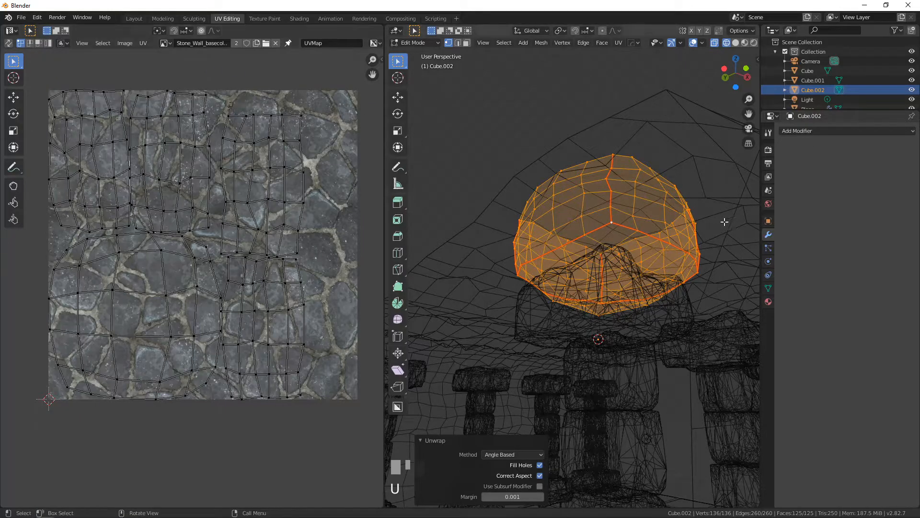
Assign the CaveWall material to the block and show it in material preview shading.
{"action": "left_click", "coordinate": [768, 302]}
{"action": "left_click", "coordinate": [786, 171]}
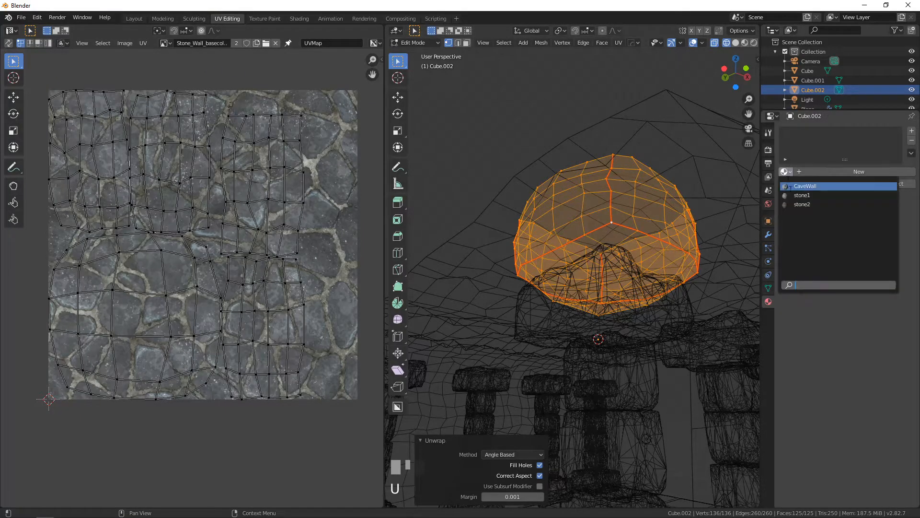
{"action": "left_click", "coordinate": [808, 187]}
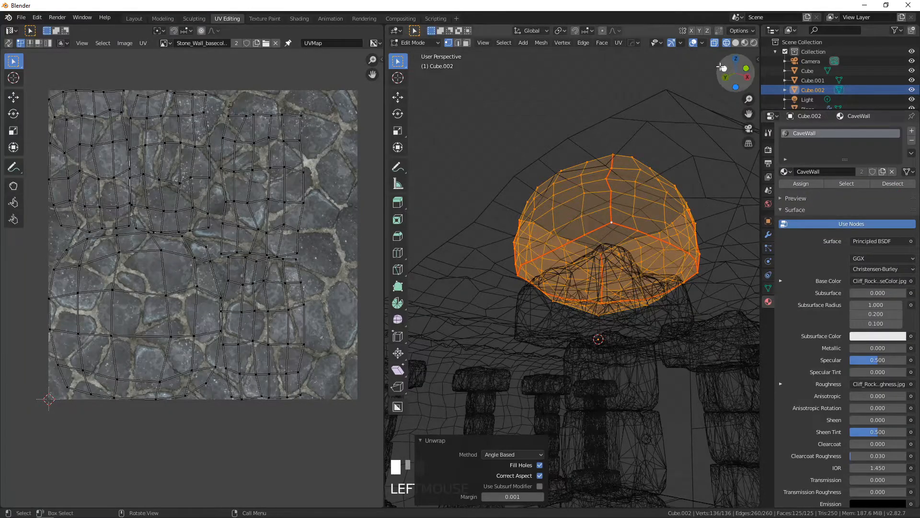
{"action": "left_click", "coordinate": [744, 43]}
{"action": "middle_click_drag", "start_coordinate": [621, 192], "coordinate": [550, 243]}
{"action": "key", "text": "Tab"}
{"action": "key", "text": "Tab"}
{"action": "scroll", "coordinate": [550, 255], "scroll_direction": "up", "scroll_amount": 5}
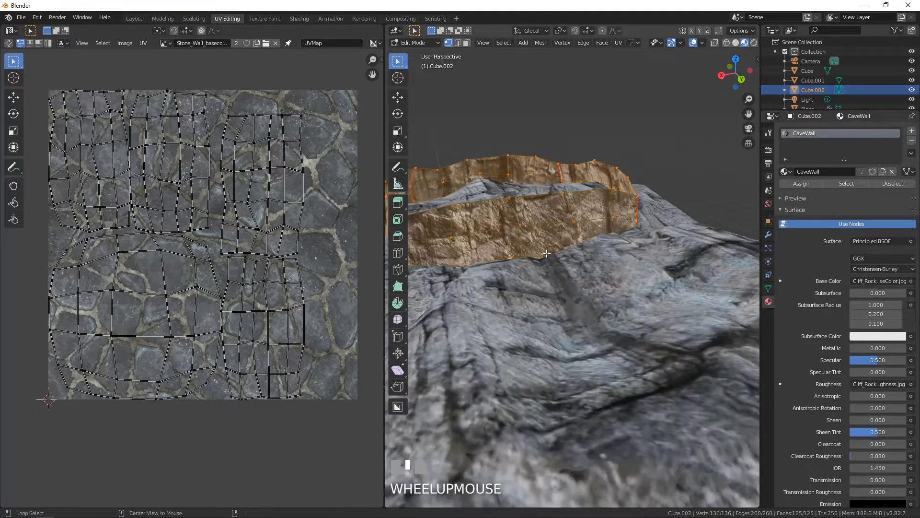
Select a horizontal edge loop around the block and scale it up to about 1.16 with proportional editing.
{"action": "left_click", "coordinate": [532, 253], "text": "alt"}
{"action": "scroll", "coordinate": [532, 253], "scroll_direction": "down", "scroll_amount": 4}
{"action": "middle_click_drag", "start_coordinate": [532, 253], "coordinate": [562, 225]}
{"action": "scroll", "coordinate": [561, 226], "scroll_direction": "up", "scroll_amount": 3}
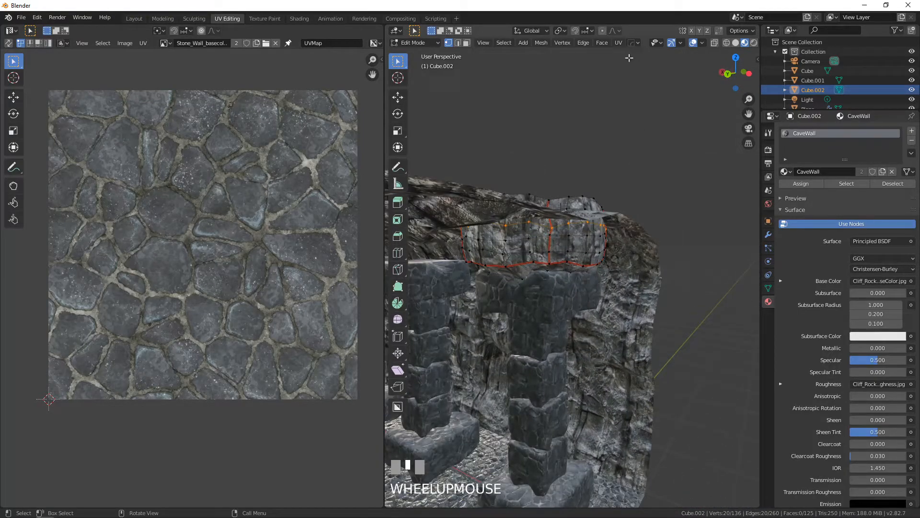
{"action": "left_click", "coordinate": [603, 31]}
{"action": "middle_click_drag", "start_coordinate": [573, 155], "coordinate": [588, 164]}
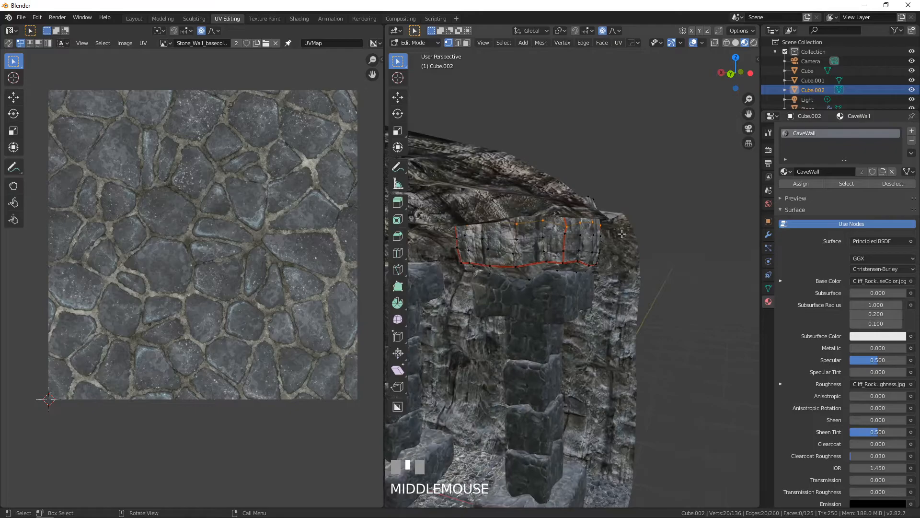
{"action": "key", "text": "s"}
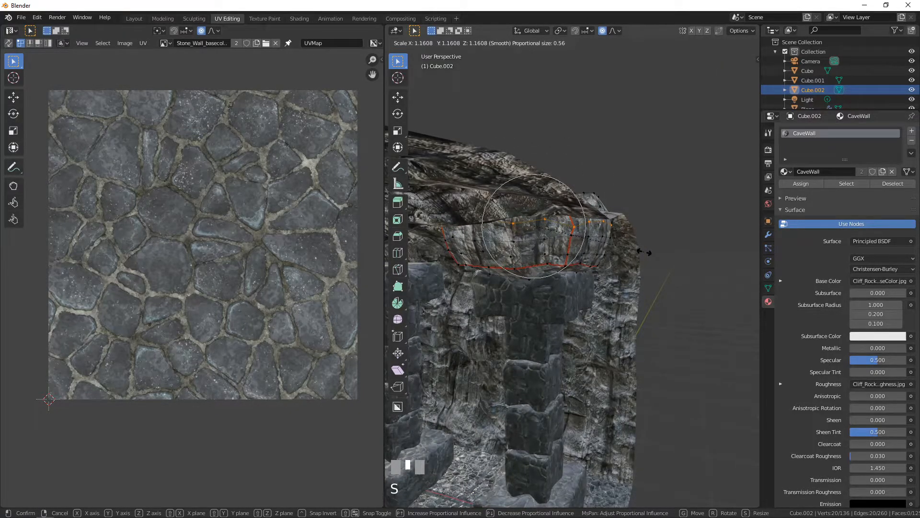
{"action": "scroll", "coordinate": [644, 252], "scroll_direction": "up", "scroll_amount": 2}
{"action": "left_click", "coordinate": [644, 252]}
{"action": "middle_click_drag", "start_coordinate": [645, 251], "coordinate": [593, 258]}
{"action": "key", "text": "Tab"}
{"action": "key", "text": "Tab"}
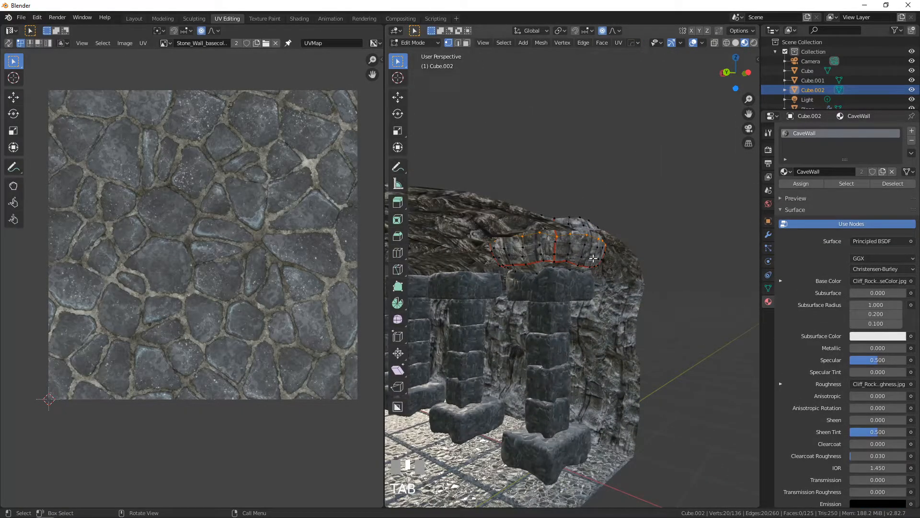
Select the whole rock block and duplicate it 2.03 m along X over the neighbouring pillar, using the wireframe top view.
{"action": "key", "text": "l"}
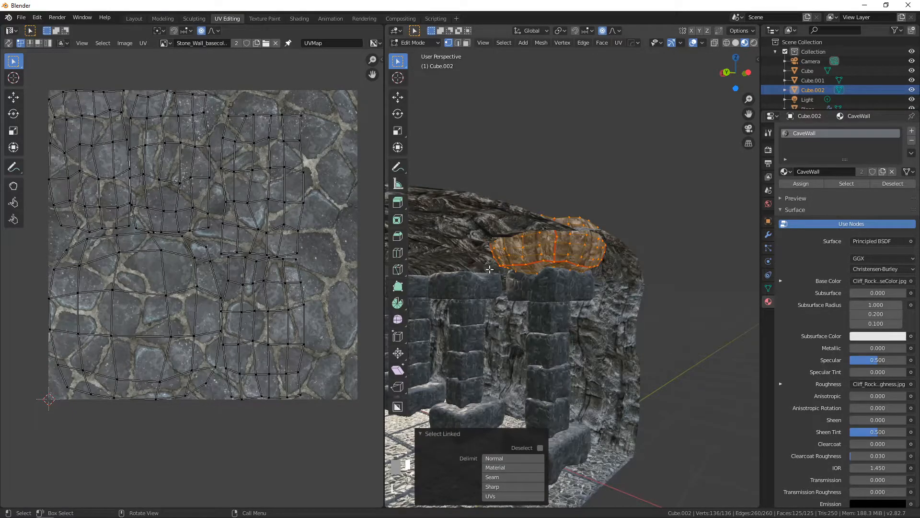
{"action": "key", "text": "KP_7"}
{"action": "left_click", "coordinate": [737, 43]}
{"action": "scroll", "coordinate": [583, 297], "scroll_direction": "down", "scroll_amount": 5}
{"action": "middle_click_drag", "start_coordinate": [583, 297], "coordinate": [507, 261], "text": "shift"}
{"action": "scroll", "coordinate": [507, 261], "scroll_direction": "up", "scroll_amount": 2}
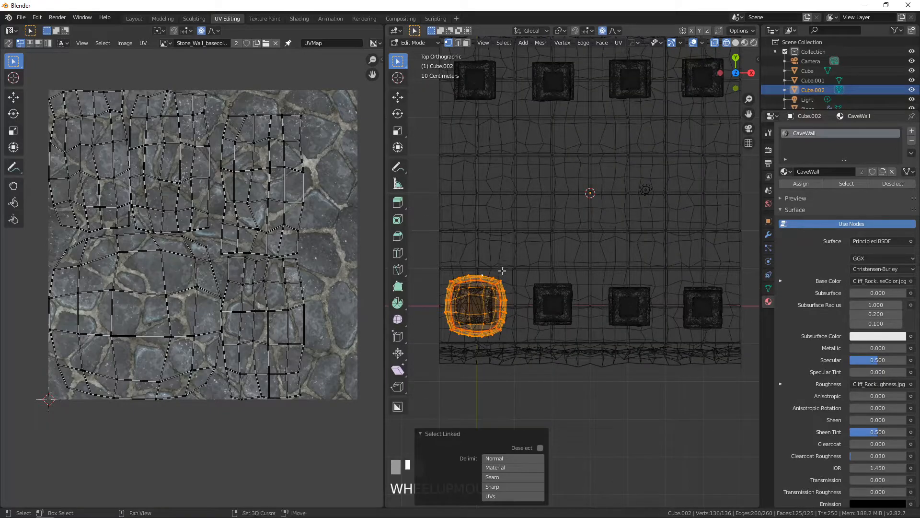
{"action": "key", "text": "shift+d"}
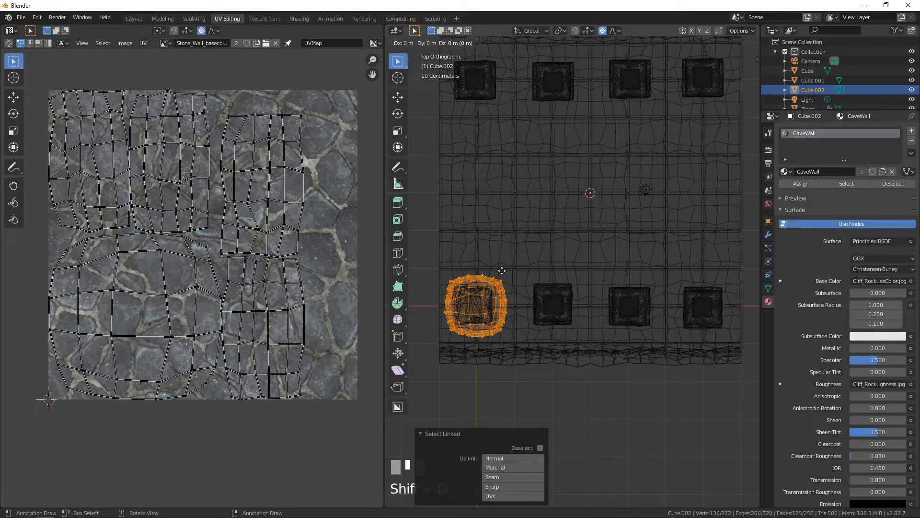
{"action": "key", "text": "x"}
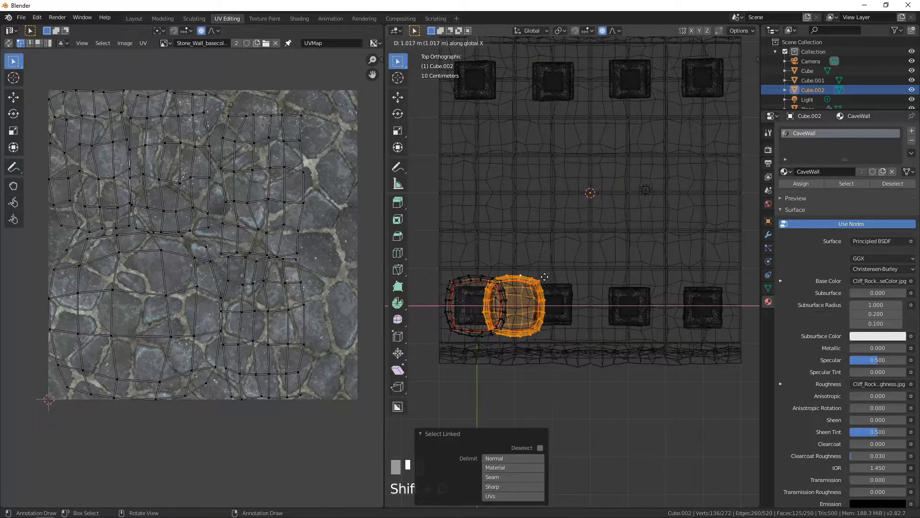
{"action": "left_click", "coordinate": [576, 278]}
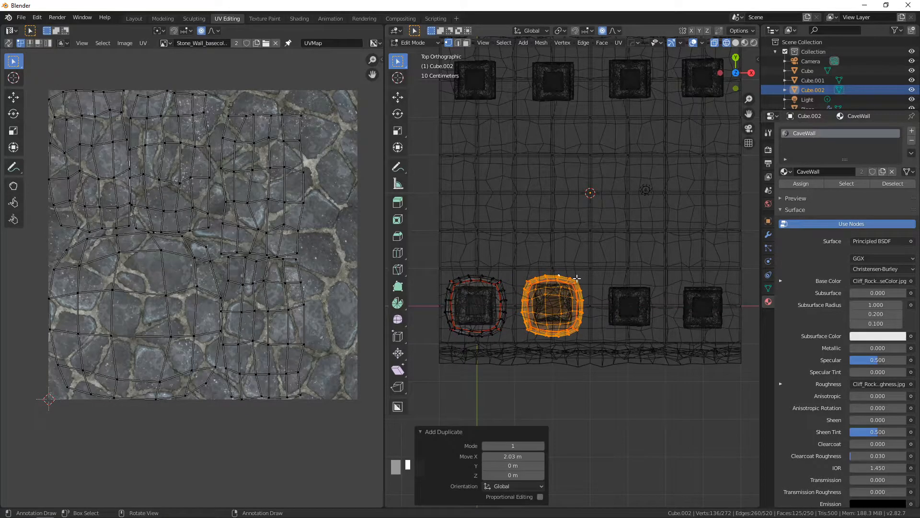
Rotate the duplicated rock block 90° about the vertical axis.
{"action": "key", "text": "r"}
{"action": "key", "text": "9"}
{"action": "key", "text": "0"}
{"action": "key", "text": "Return"}
Pull vertices at both far corners of the copied block with proportional editing at size 0.751 to make its outline uneven.
{"action": "scroll", "coordinate": [570, 329], "scroll_direction": "up", "scroll_amount": 5}
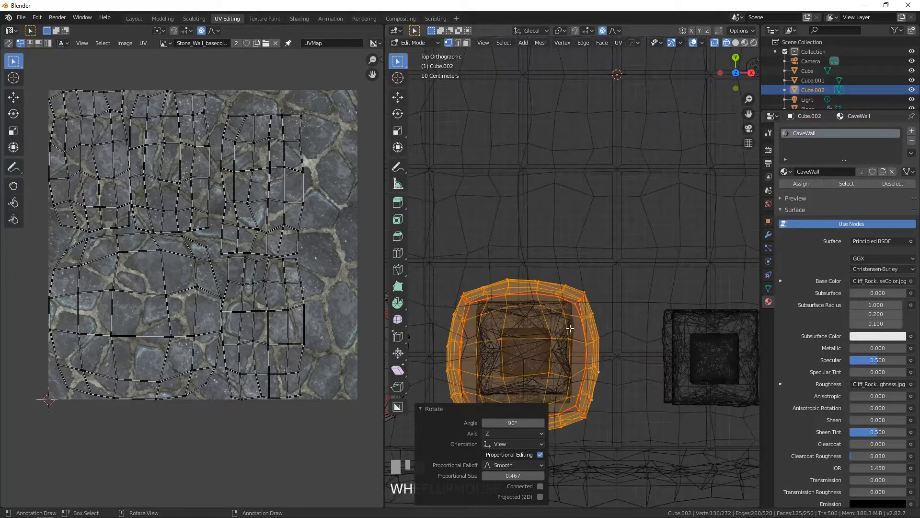
{"action": "middle_click_drag", "start_coordinate": [571, 329], "coordinate": [602, 279], "text": "shift"}
{"action": "left_click", "coordinate": [592, 253]}
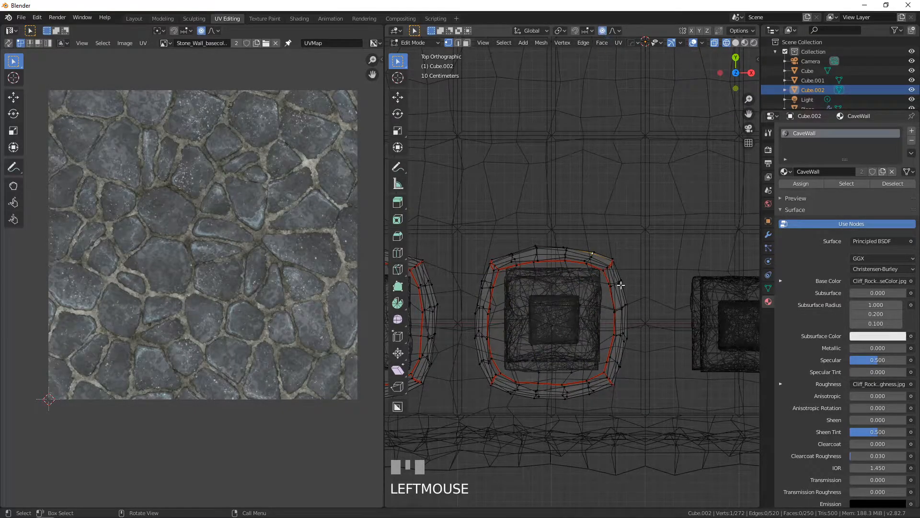
{"action": "key", "text": "g"}
{"action": "scroll", "coordinate": [618, 263], "scroll_direction": "down", "scroll_amount": 5}
{"action": "left_click", "coordinate": [626, 260]}
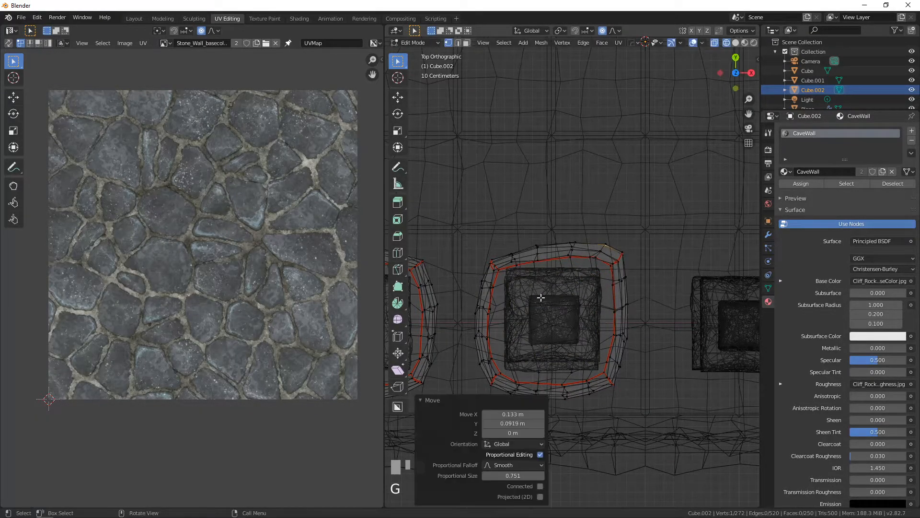
{"action": "key", "text": "g"}
{"action": "right_click", "coordinate": [500, 267]}
{"action": "key", "text": "g"}
{"action": "left_click", "coordinate": [496, 279]}
Push vertices on the copied block's +X side and near edge in and out with proportional editing to roughen its outline.
{"action": "left_click", "coordinate": [627, 328]}
{"action": "key", "text": "g"}
{"action": "left_click", "coordinate": [633, 336]}
{"action": "left_click", "coordinate": [624, 282]}
{"action": "key", "text": "g"}
{"action": "left_click", "coordinate": [608, 293]}
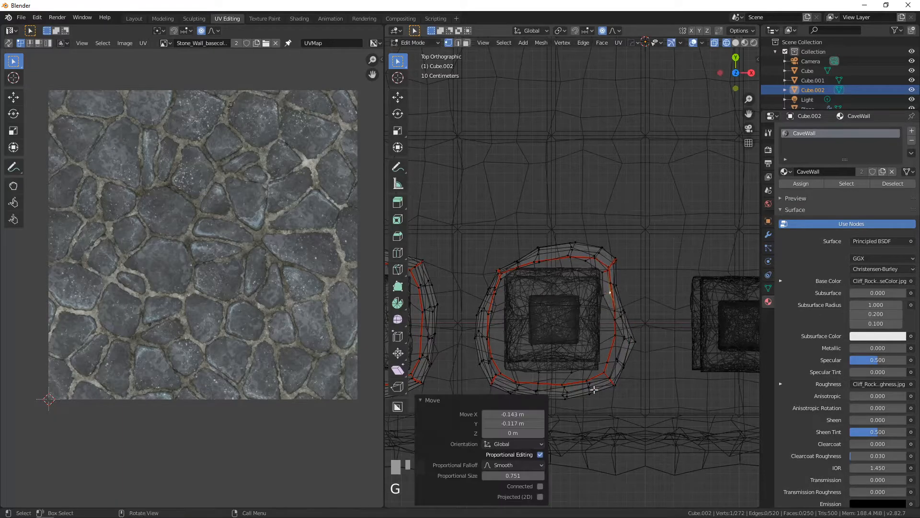
{"action": "left_click", "coordinate": [564, 389]}
{"action": "key", "text": "g"}
{"action": "left_click", "coordinate": [560, 382]}
{"action": "key", "text": "g"}
{"action": "left_click", "coordinate": [525, 355]}
Shift several side and lower vertices of the rock blocks in perspective view, ending with a lift of about 0.13 m.
{"action": "middle_click_drag", "start_coordinate": [526, 354], "coordinate": [573, 355]}
{"action": "left_click", "coordinate": [552, 313]}
{"action": "key", "text": "g"}
{"action": "left_click", "coordinate": [555, 322]}
{"action": "mouse_move", "coordinate": [538, 243]}
{"action": "middle_mouse_down"}
{"action": "mouse_move", "coordinate": [511, 255]}
{"action": "mouse_move", "coordinate": [519, 238]}
{"action": "mouse_move", "coordinate": [508, 239]}
{"action": "mouse_move", "coordinate": [541, 259]}
{"action": "middle_mouse_up"}
{"action": "left_click", "coordinate": [519, 233]}
{"action": "key", "text": "g"}
{"action": "left_click", "coordinate": [504, 235]}
{"action": "left_click", "coordinate": [555, 277]}
{"action": "key", "text": "g"}
{"action": "left_click", "coordinate": [551, 263]}
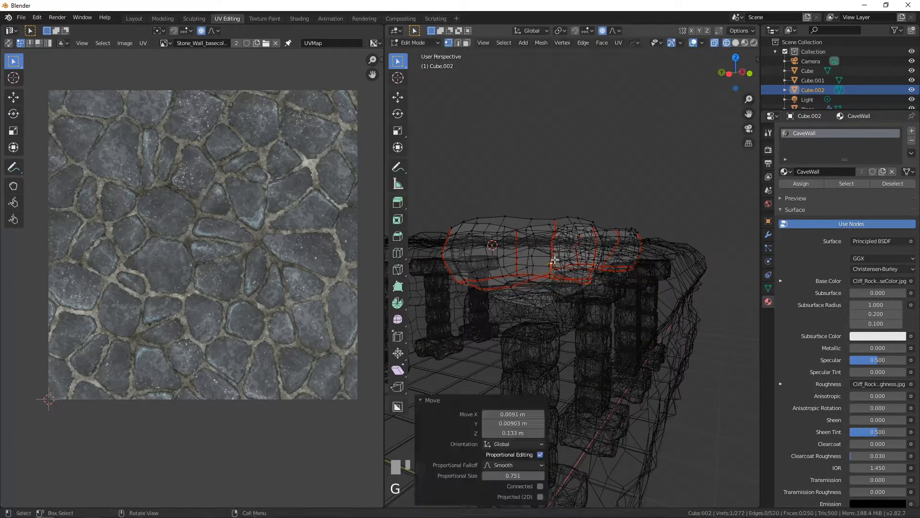
Push an outer side vertex inward by about 0.17 m in X and -0.37 m in Y, and nudge another slightly.
{"action": "left_click", "coordinate": [438, 257]}
{"action": "key", "text": "g"}
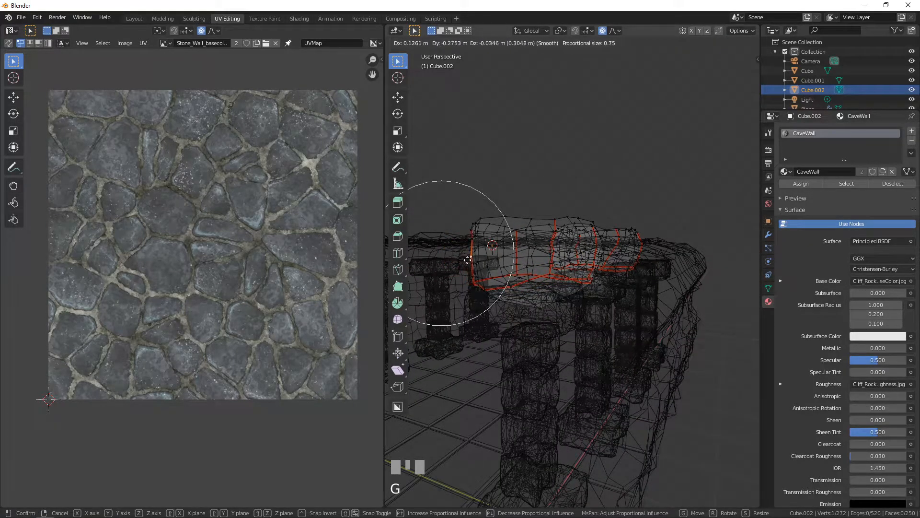
{"action": "left_click", "coordinate": [478, 261]}
{"action": "middle_click_drag", "start_coordinate": [478, 261], "coordinate": [518, 258]}
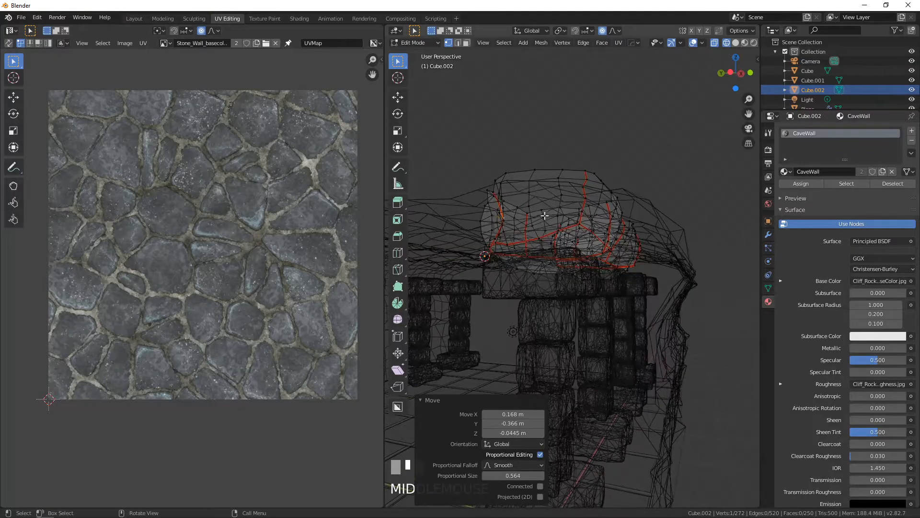
{"action": "left_click", "coordinate": [542, 216]}
{"action": "middle_click_drag", "start_coordinate": [541, 215], "coordinate": [634, 251]}
{"action": "left_click", "coordinate": [422, 232]}
{"action": "key", "text": "g"}
{"action": "left_click", "coordinate": [418, 230]}
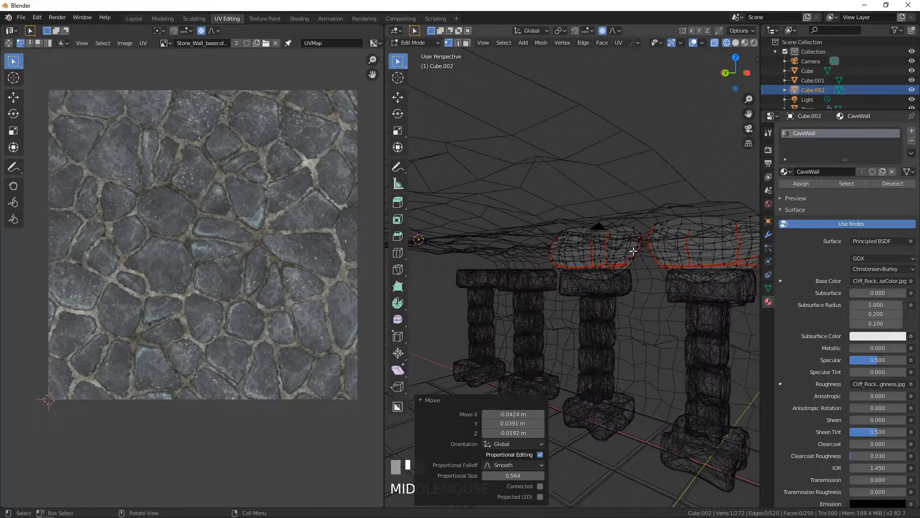
Move the facing side vertices of the two rock blocks away from each other with proportional editing at size 0.564.
{"action": "left_click", "coordinate": [648, 237]}
{"action": "key", "text": "g"}
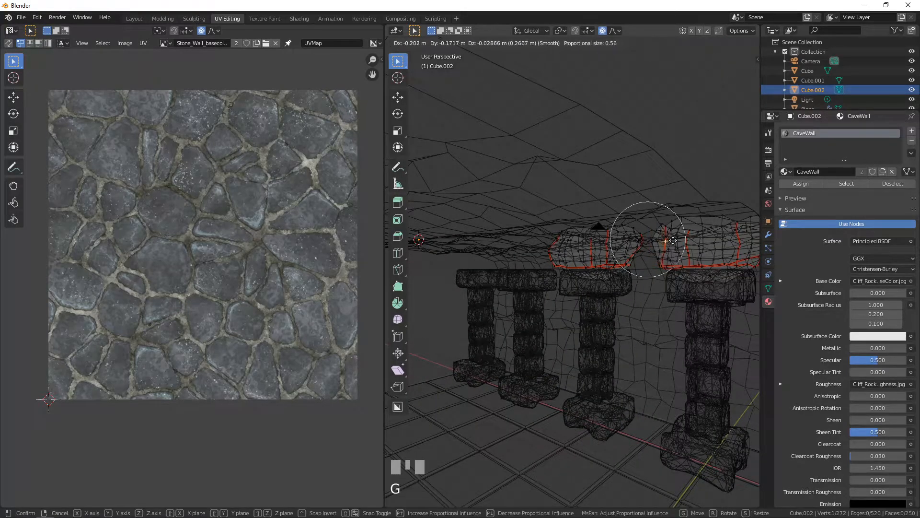
{"action": "left_click", "coordinate": [630, 243]}
{"action": "key", "text": "g"}
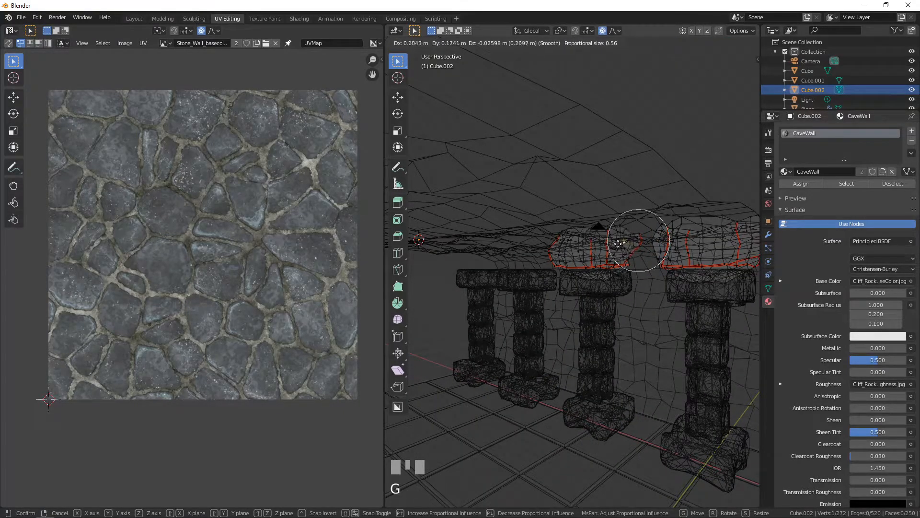
{"action": "left_click", "coordinate": [618, 241]}
Lower two bottom-edge vertices of the second rock block onto its pillar capital in material preview shading.
{"action": "scroll", "coordinate": [624, 249], "scroll_direction": "down", "scroll_amount": 3}
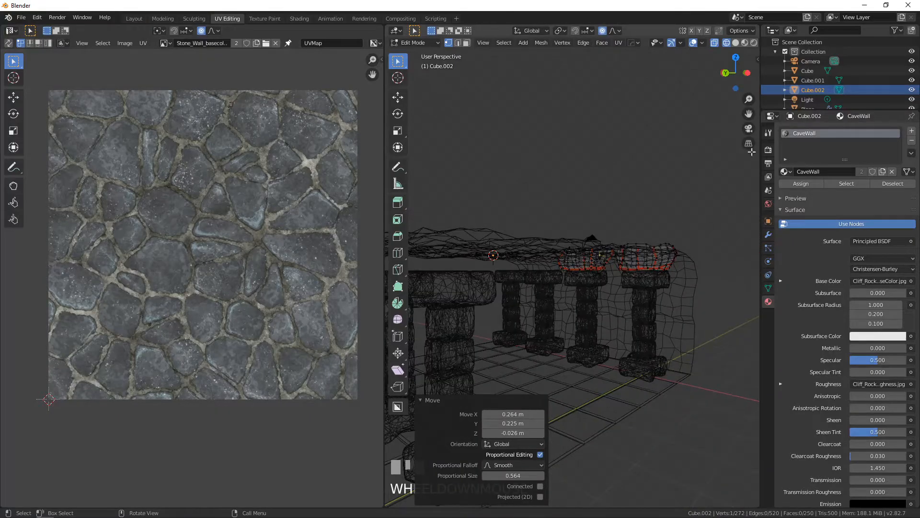
{"action": "left_click", "coordinate": [745, 42]}
{"action": "scroll", "coordinate": [638, 220], "scroll_direction": "up", "scroll_amount": 5}
{"action": "middle_click_drag", "start_coordinate": [629, 227], "coordinate": [549, 239], "text": "shift"}
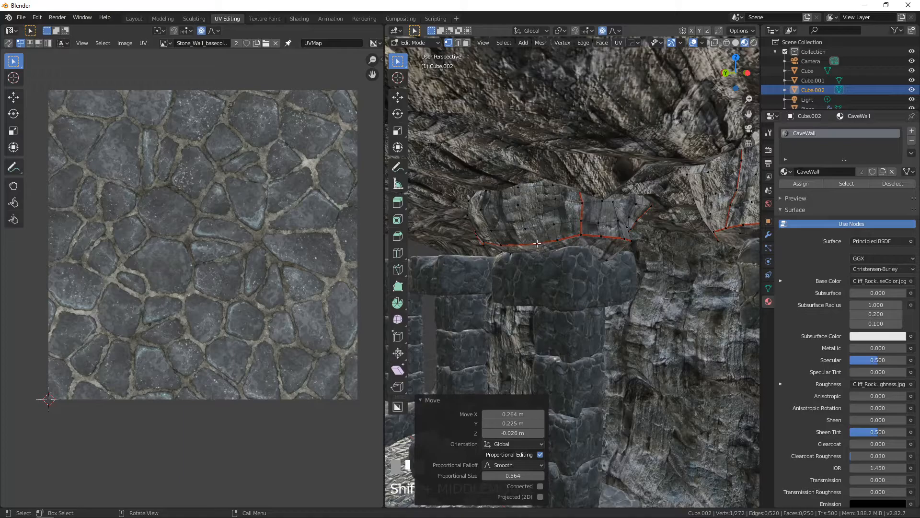
{"action": "left_click", "coordinate": [537, 244]}
{"action": "key", "text": "g"}
{"action": "left_click", "coordinate": [536, 259]}
{"action": "left_click", "coordinate": [578, 242]}
{"action": "key", "text": "g"}
{"action": "left_click", "coordinate": [580, 253]}
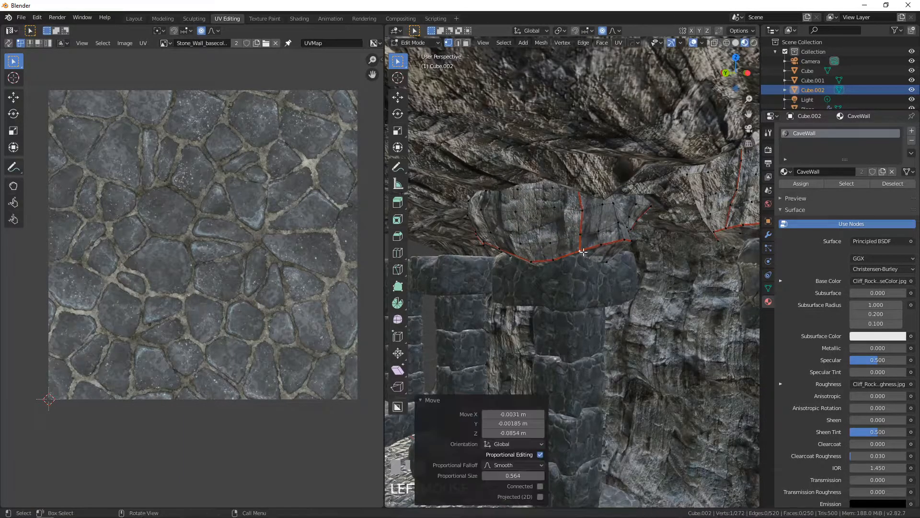
Raise a bottom vertex of the corner pillar's rock block in two moves, the second about 0.13 m upward.
{"action": "middle_click_drag", "start_coordinate": [494, 237], "coordinate": [507, 241]}
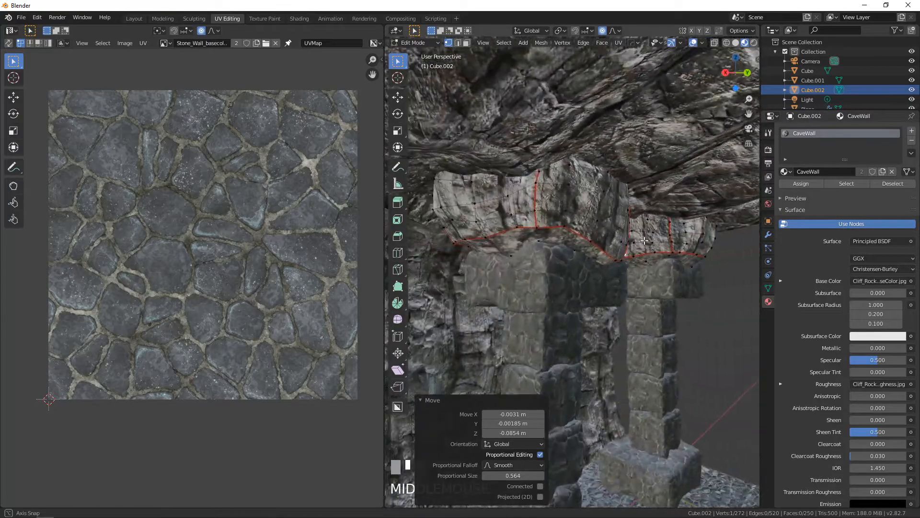
{"action": "left_click", "coordinate": [511, 253]}
{"action": "key", "text": "g"}
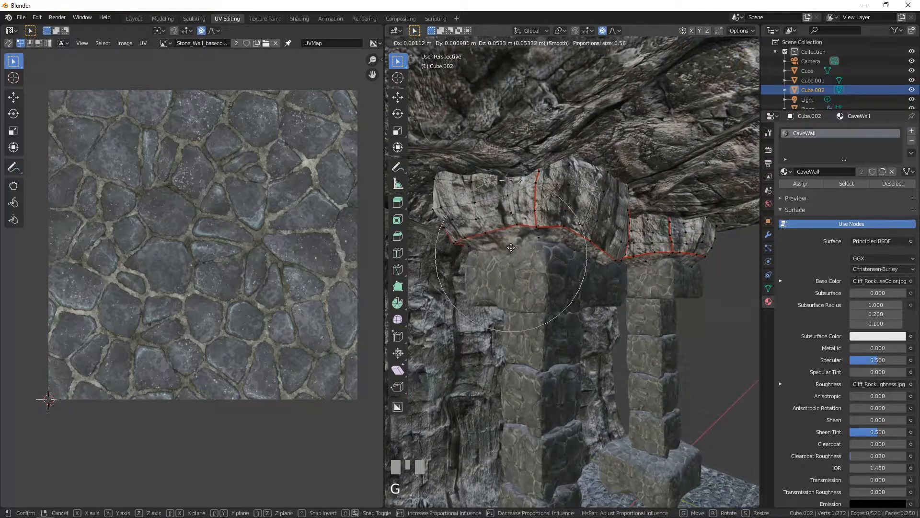
{"action": "left_click", "coordinate": [511, 243]}
{"action": "middle_click_drag", "start_coordinate": [511, 243], "coordinate": [643, 266]}
{"action": "key", "text": "g"}
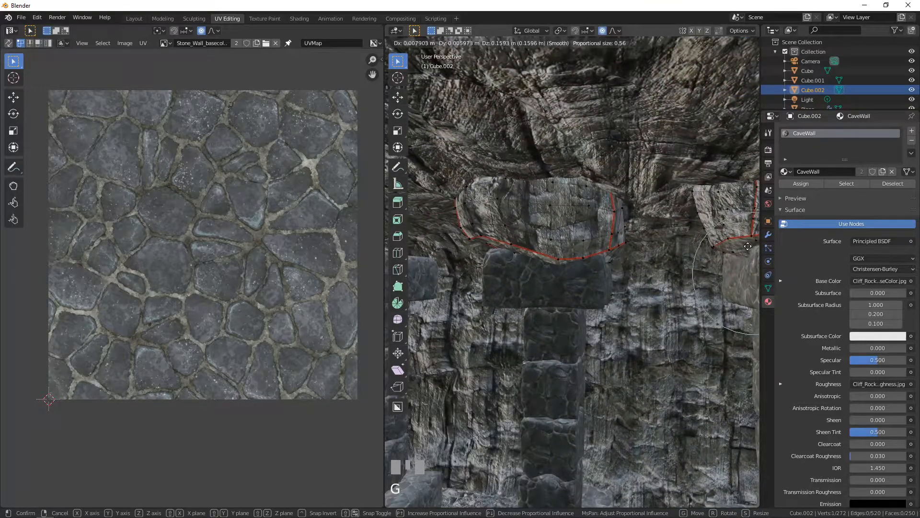
{"action": "left_click", "coordinate": [748, 249]}
{"action": "middle_click_drag", "start_coordinate": [742, 253], "coordinate": [656, 261]}
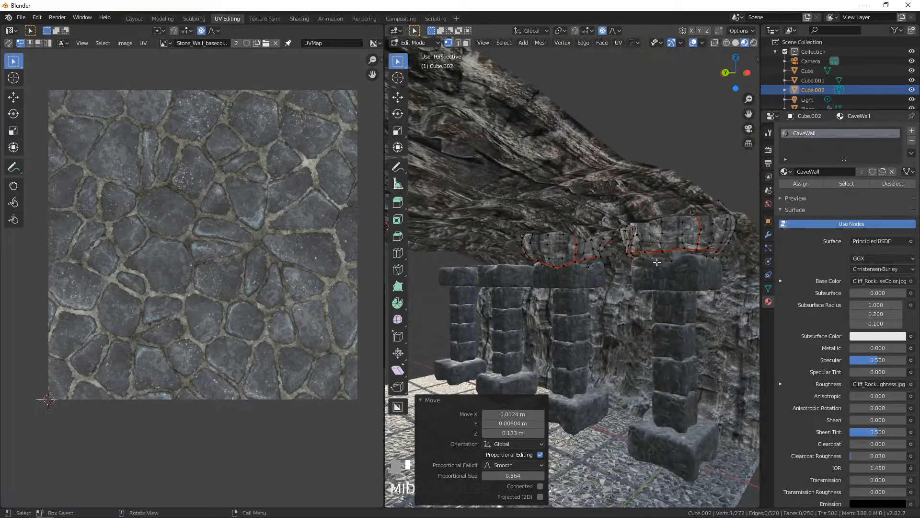
Add a Mirror modifier to the rock blocks object, mirroring across the X and Y axes.
{"action": "key", "text": "Tab"}
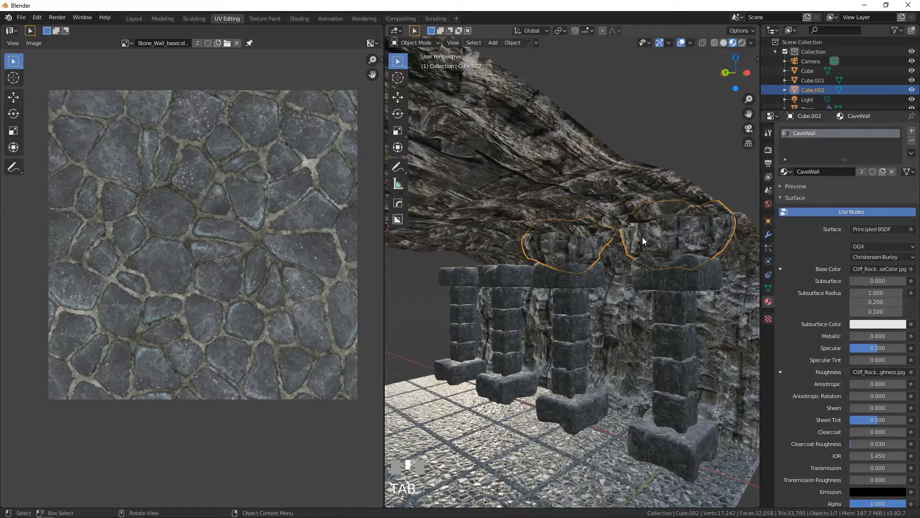
{"action": "left_click", "coordinate": [769, 234]}
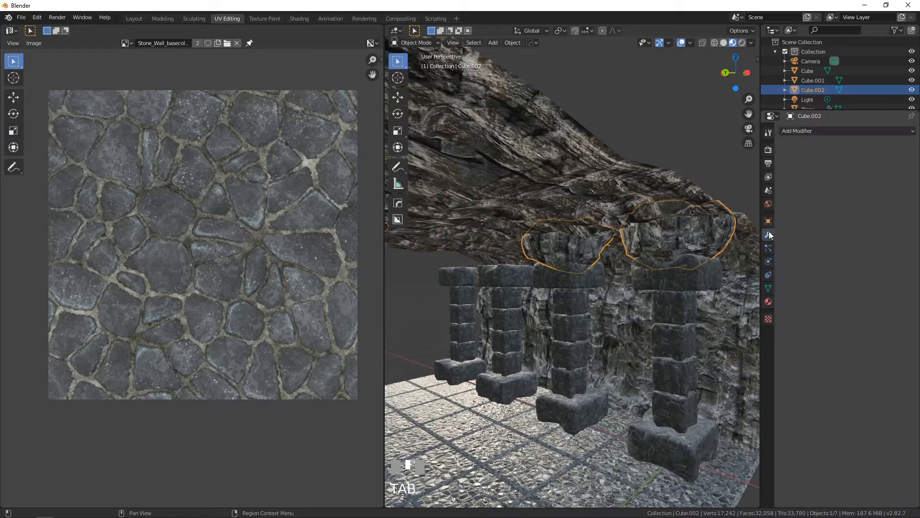
{"action": "left_click", "coordinate": [811, 127]}
{"action": "left_click", "coordinate": [743, 223]}
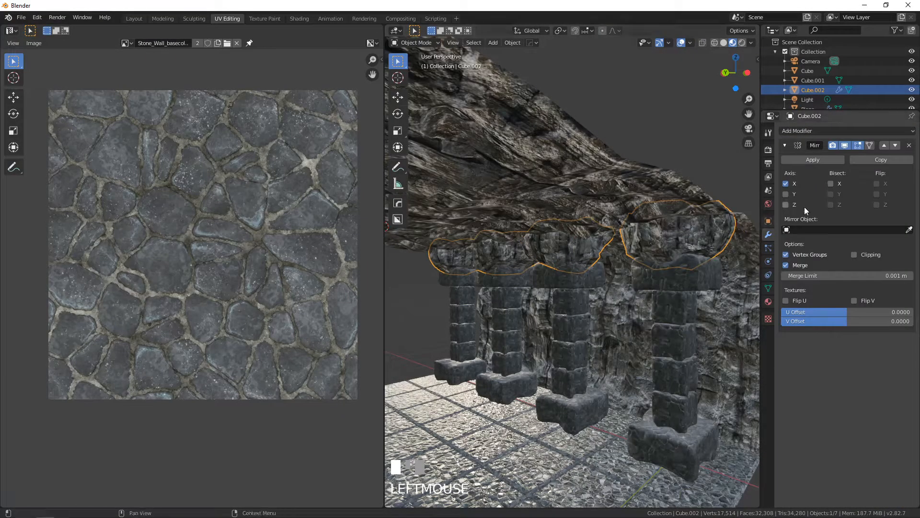
{"action": "left_click", "coordinate": [789, 195]}
Examine the mirrored rock blocks above the pillars from inside and outside the cave in rendered shading.
{"action": "scroll", "coordinate": [604, 263], "scroll_direction": "down", "scroll_amount": 4}
{"action": "mouse_move", "coordinate": [604, 263]}
{"action": "middle_mouse_down"}
{"action": "mouse_move", "coordinate": [475, 269]}
{"action": "mouse_move", "coordinate": [574, 278]}
{"action": "mouse_move", "coordinate": [463, 280]}
{"action": "mouse_move", "coordinate": [579, 263]}
{"action": "mouse_move", "coordinate": [542, 283]}
{"action": "mouse_move", "coordinate": [566, 304]}
{"action": "mouse_move", "coordinate": [548, 272]}
{"action": "middle_mouse_up"}
{"action": "left_click", "coordinate": [742, 43]}
{"action": "scroll", "coordinate": [520, 289], "scroll_direction": "up", "scroll_amount": 3}
{"action": "key", "text": "alt+a"}
{"action": "middle_click_drag", "start_coordinate": [687, 212], "coordinate": [695, 212]}
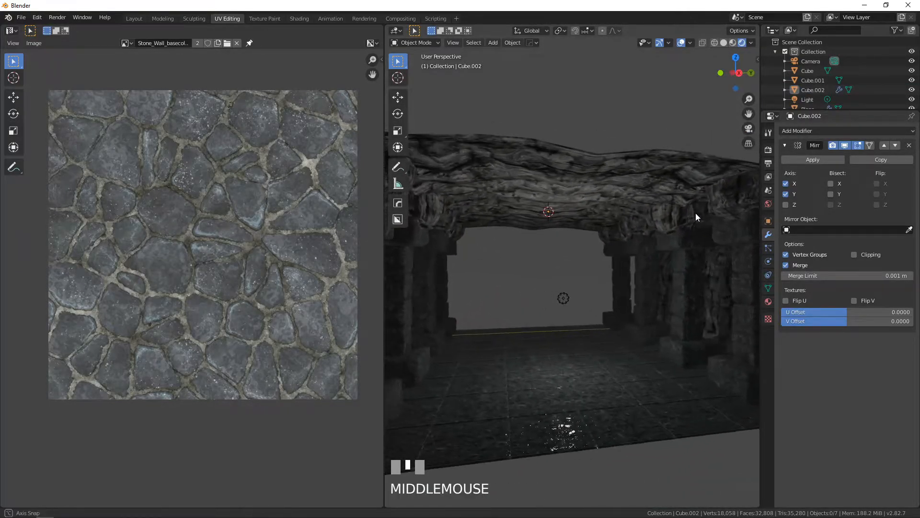
{"action": "middle_click_drag", "start_coordinate": [629, 243], "coordinate": [649, 263]}
{"action": "scroll", "coordinate": [633, 205], "scroll_direction": "down", "scroll_amount": 4}
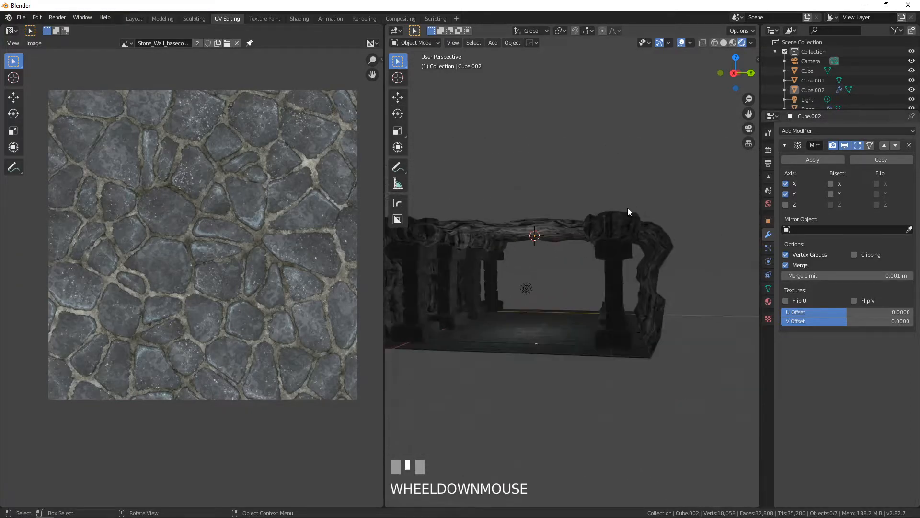
Join the rock blocks object into the cave wall and ceiling object.
{"action": "left_click", "coordinate": [612, 230]}
{"action": "middle_click_drag", "start_coordinate": [600, 228], "coordinate": [590, 249]}
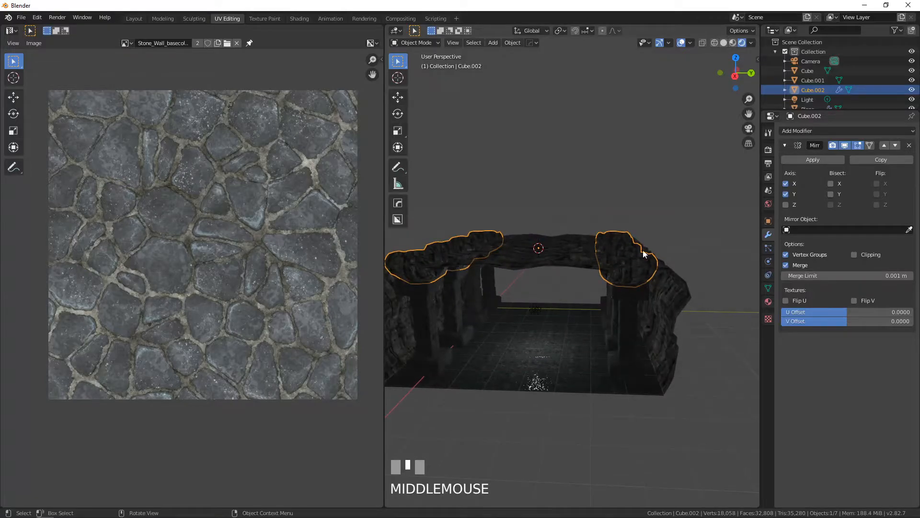
{"action": "left_click", "coordinate": [582, 252], "text": "shift"}
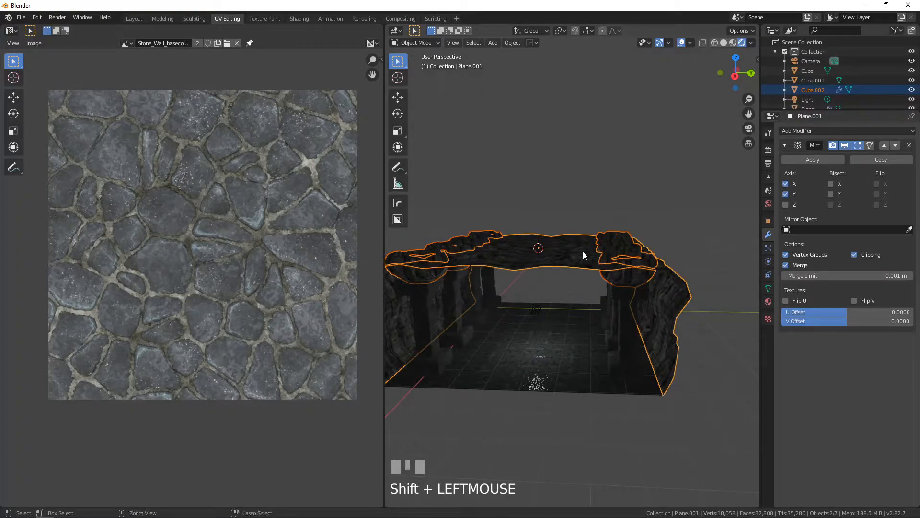
{"action": "key", "text": "ctrl+j"}
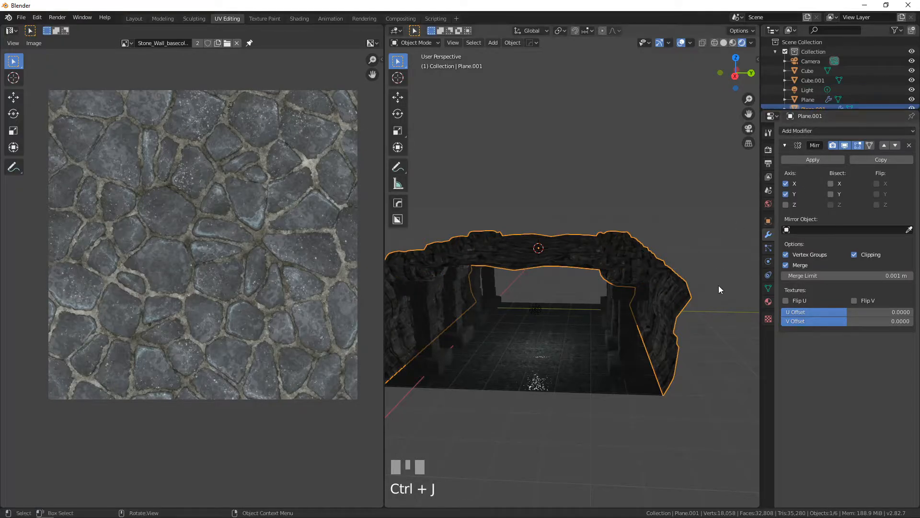
Inspect the joined cave mesh from several angles and distances to check how the rock blocks meet the ceiling and pillars.
{"action": "middle_click_drag", "start_coordinate": [507, 289], "coordinate": [645, 260]}
{"action": "scroll", "coordinate": [525, 288], "scroll_direction": "up", "scroll_amount": 4}
{"action": "scroll", "coordinate": [511, 269], "scroll_direction": "down", "scroll_amount": 3}
{"action": "scroll", "coordinate": [527, 278], "scroll_direction": "up", "scroll_amount": 3}
{"action": "scroll", "coordinate": [507, 280], "scroll_direction": "up", "scroll_amount": 3}
{"action": "scroll", "coordinate": [560, 273], "scroll_direction": "down", "scroll_amount": 3}
{"action": "scroll", "coordinate": [526, 275], "scroll_direction": "up", "scroll_amount": 2}
{"action": "scroll", "coordinate": [526, 272], "scroll_direction": "down", "scroll_amount": 5}
{"action": "key", "text": "Tab"}
{"action": "scroll", "coordinate": [571, 280], "scroll_direction": "up", "scroll_amount": 2}
{"action": "scroll", "coordinate": [570, 260], "scroll_direction": "up", "scroll_amount": 2}
{"action": "scroll", "coordinate": [538, 246], "scroll_direction": "down", "scroll_amount": 5}
{"action": "key", "text": "Tab"}
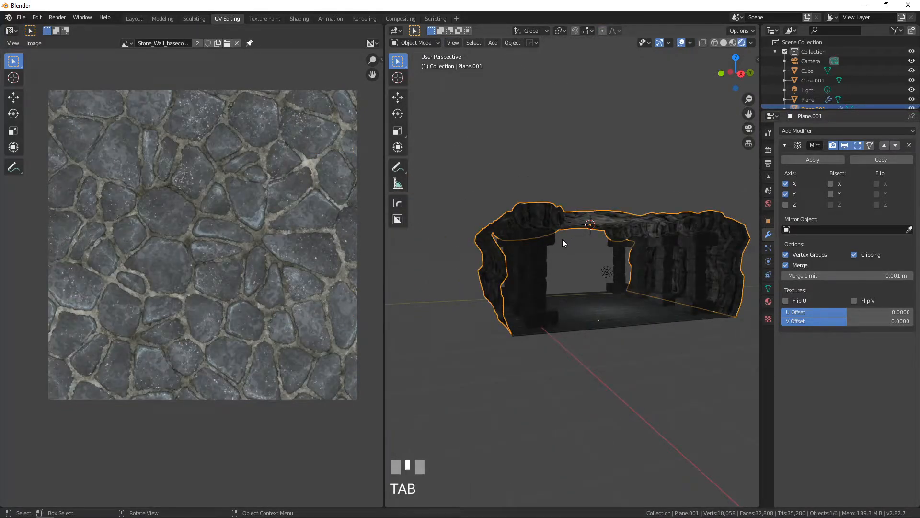
Apply the Mirror modifier on the joined cave object.
{"action": "middle_click_drag", "start_coordinate": [591, 278], "coordinate": [620, 245]}
{"action": "left_click", "coordinate": [620, 245]}
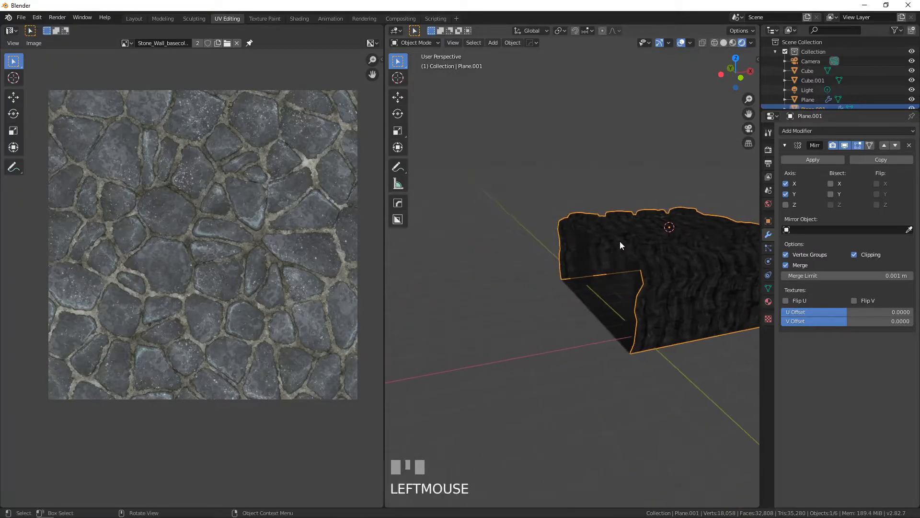
{"action": "key", "text": "Tab"}
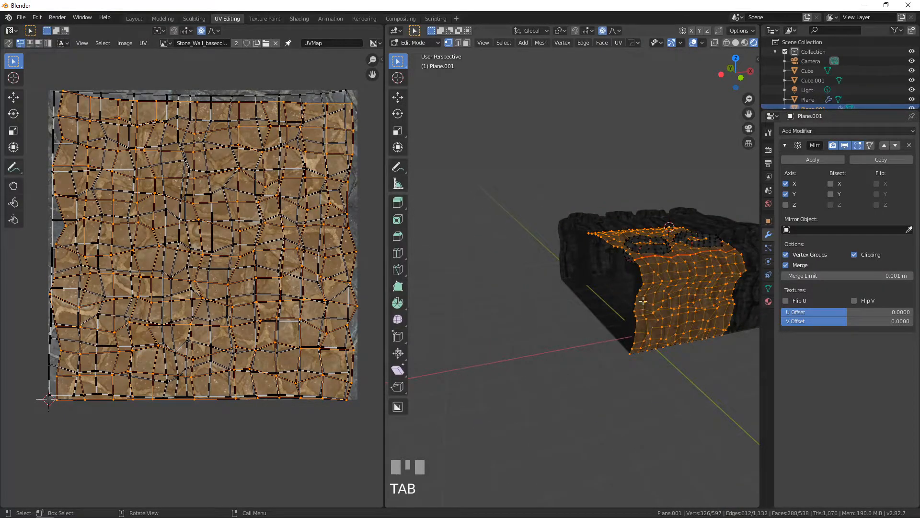
{"action": "key", "text": "Tab"}
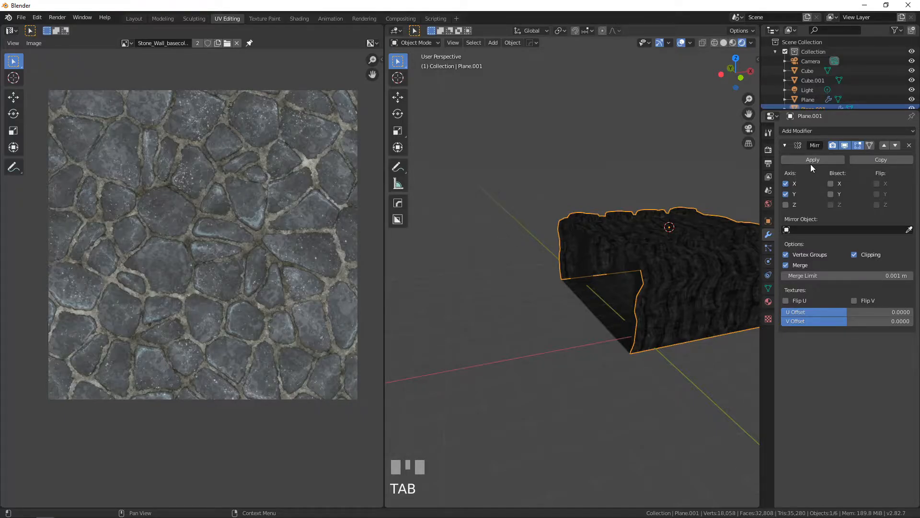
{"action": "left_click", "coordinate": [808, 161]}
{"action": "scroll", "coordinate": [578, 214], "scroll_direction": "up", "scroll_amount": 3}
{"action": "middle_click_drag", "start_coordinate": [578, 214], "coordinate": [642, 232], "text": "shift"}
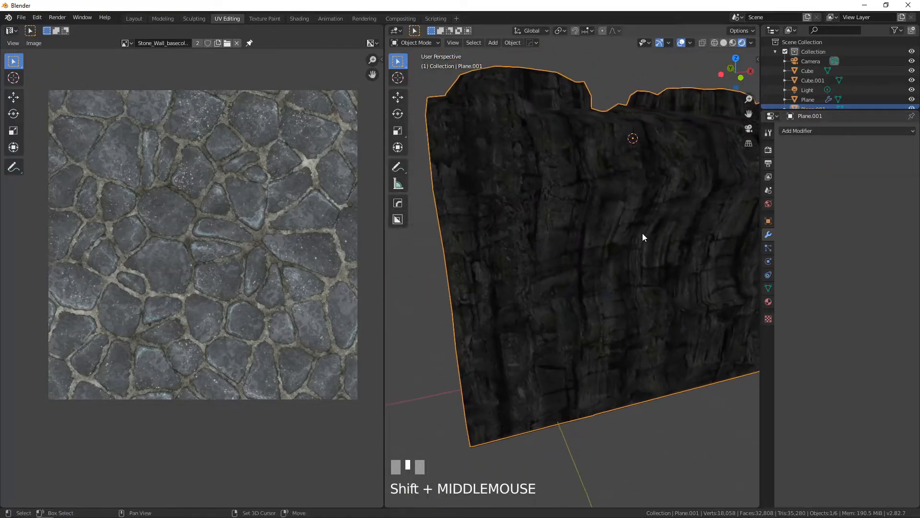
Open the joined cave mesh for editing and display it as a wireframe from the top, with nothing selected.
{"action": "key", "text": "Tab"}
{"action": "left_click", "coordinate": [549, 188]}
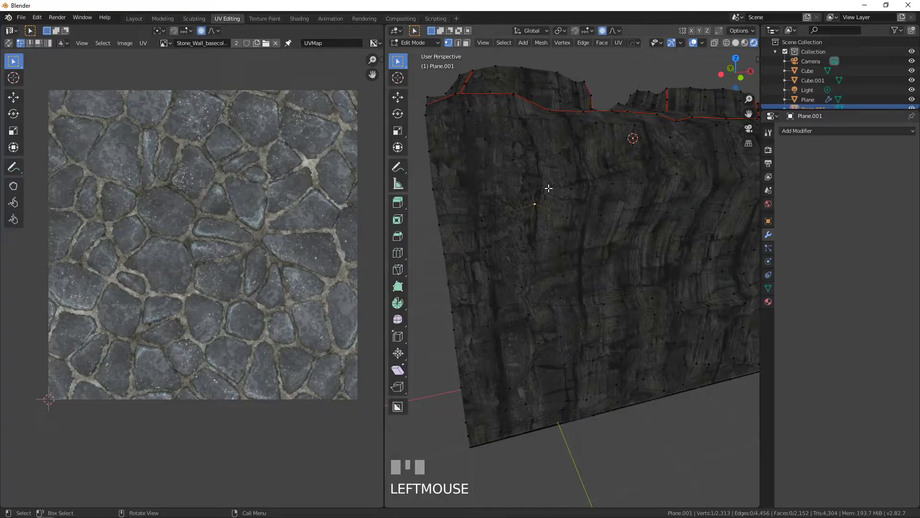
{"action": "key", "text": "ctrl+l"}
{"action": "scroll", "coordinate": [549, 189], "scroll_direction": "down", "scroll_amount": 3}
{"action": "middle_click_drag", "start_coordinate": [549, 189], "coordinate": [606, 251]}
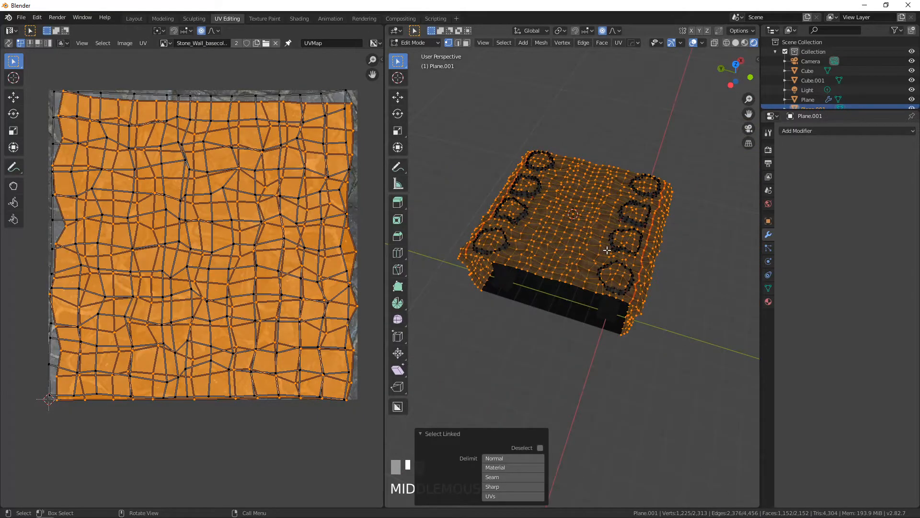
{"action": "key", "text": "KP_7"}
{"action": "scroll", "coordinate": [583, 271], "scroll_direction": "up", "scroll_amount": 6}
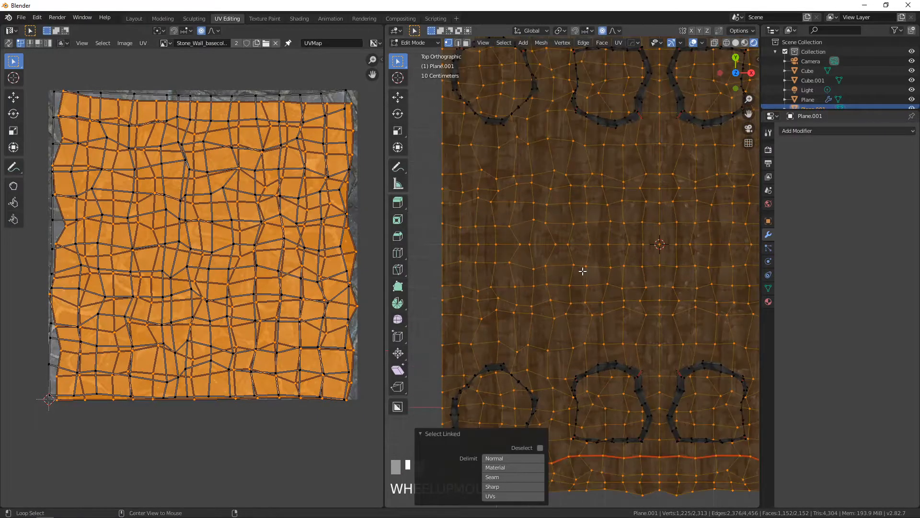
{"action": "key", "text": "alt+a"}
{"action": "scroll", "coordinate": [580, 270], "scroll_direction": "down", "scroll_amount": 2}
{"action": "middle_click_drag", "start_coordinate": [576, 269], "coordinate": [627, 204], "text": "shift"}
{"action": "left_click", "coordinate": [727, 43]}
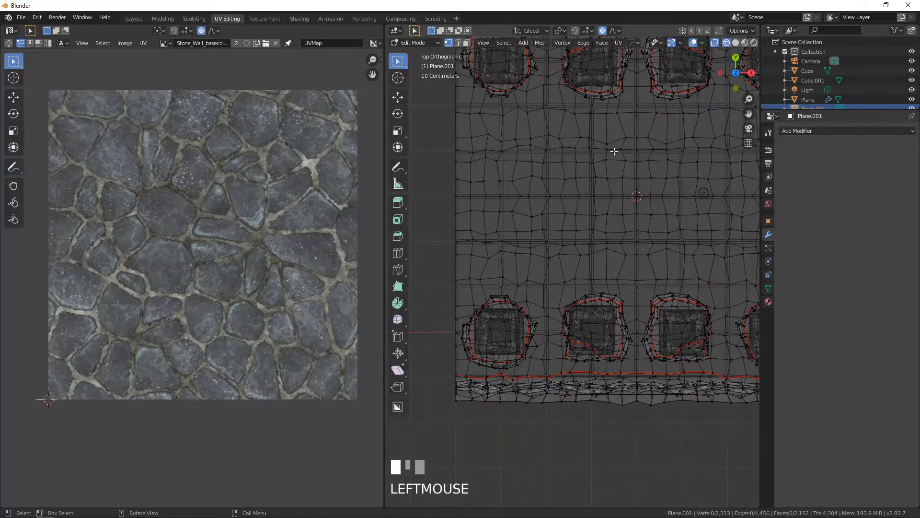
Box-select the lower-left quarter of the cave mesh in top view and place a duplicate of it beside the cave.
{"action": "key", "text": "b"}
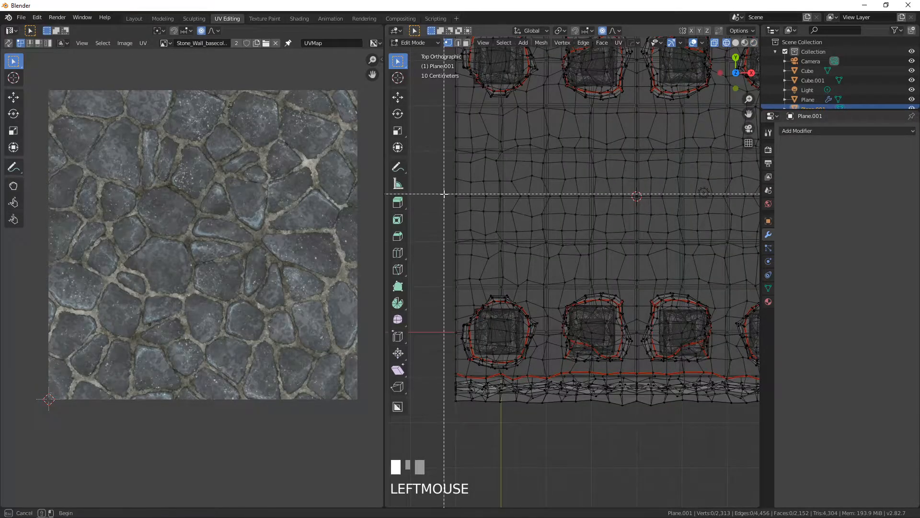
{"action": "left_click_drag", "start_coordinate": [444, 193], "coordinate": [640, 415]}
{"action": "middle_click_drag", "start_coordinate": [637, 410], "coordinate": [560, 373]}
{"action": "key", "text": "KP_7"}
{"action": "scroll", "coordinate": [575, 351], "scroll_direction": "down", "scroll_amount": 3}
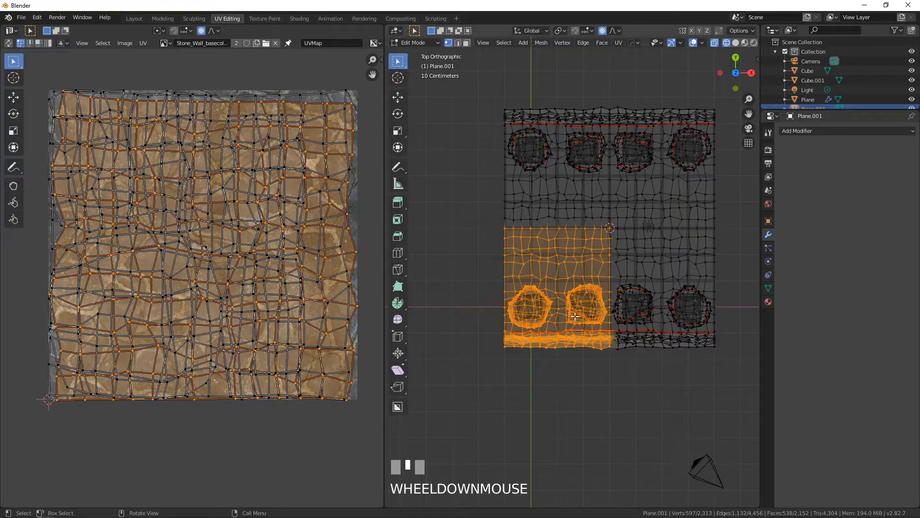
{"action": "key", "text": "shift+d"}
{"action": "left_click", "coordinate": [461, 276]}
Delete the vertices of the ceiling edge loop next to the wall seam on the duplicated quarter.
{"action": "middle_click_drag", "start_coordinate": [476, 267], "coordinate": [581, 246], "text": "shift"}
{"action": "scroll", "coordinate": [542, 254], "scroll_direction": "up", "scroll_amount": 2}
{"action": "left_click", "coordinate": [522, 266], "text": "alt"}
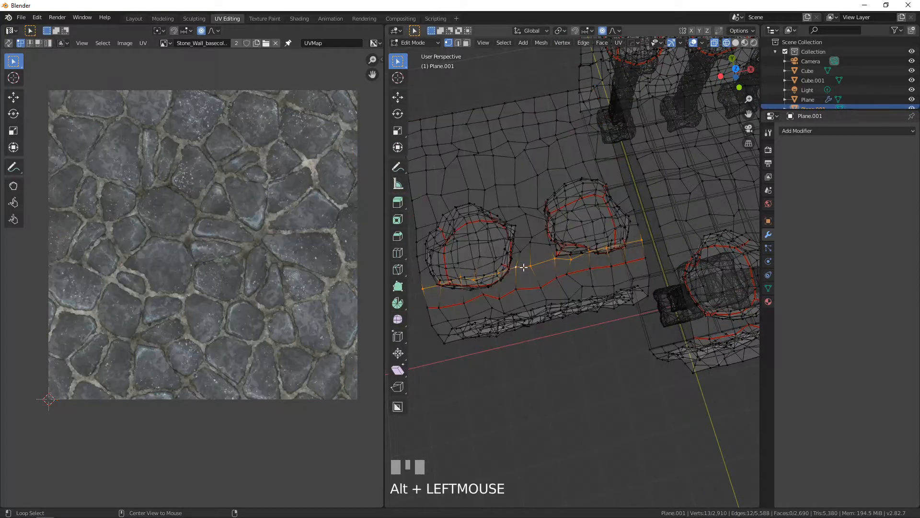
{"action": "key", "text": "x"}
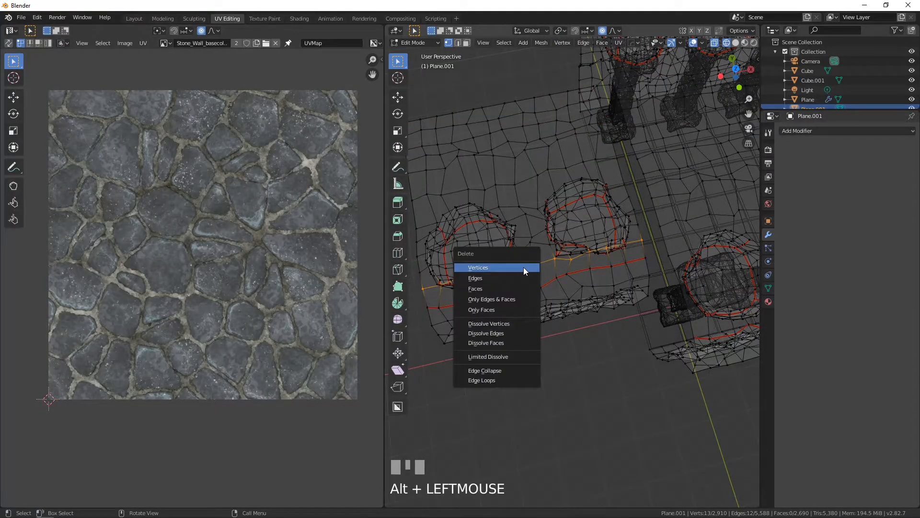
{"action": "left_click", "coordinate": [523, 267]}
Delete the ceiling part and both rock blocks of the duplicate, keeping only its side wall.
{"action": "left_click", "coordinate": [530, 239]}
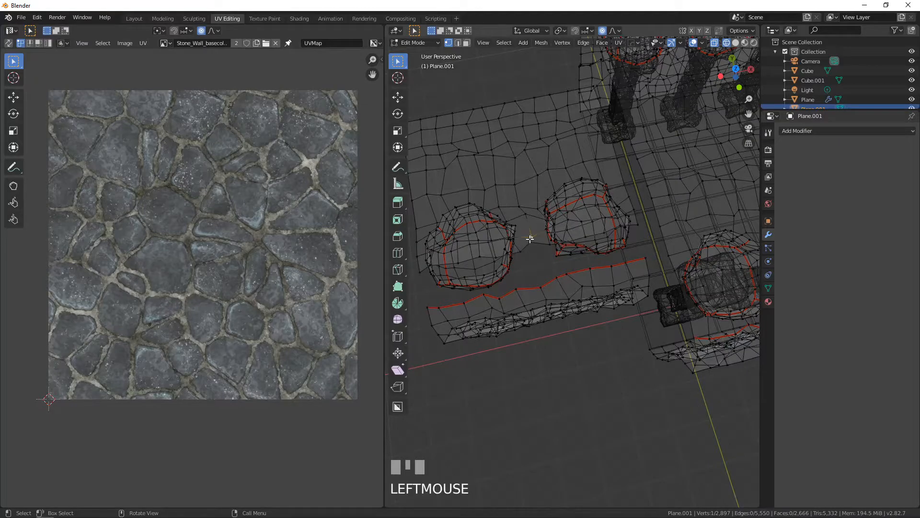
{"action": "key", "text": "ctrl+l"}
{"action": "left_click", "coordinate": [570, 231], "text": "shift"}
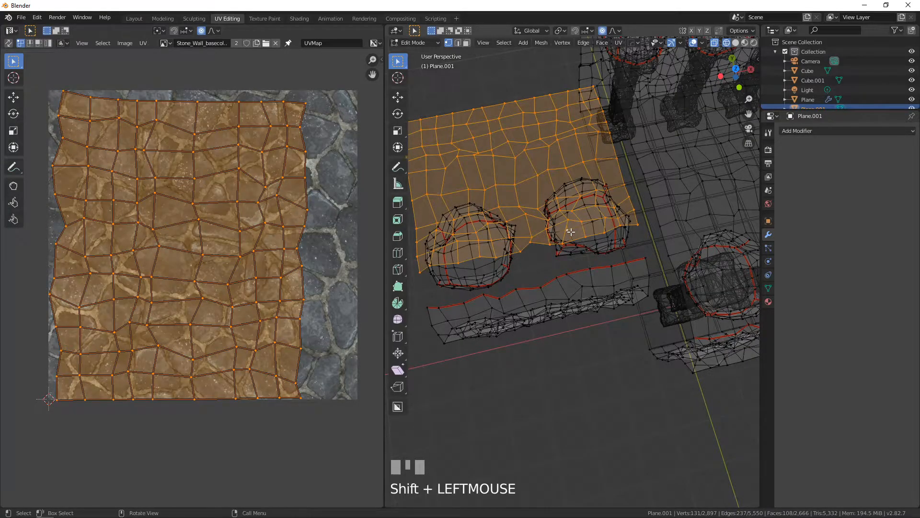
{"action": "key", "text": "l"}
{"action": "left_click", "coordinate": [508, 263], "text": "shift"}
{"action": "key", "text": "l"}
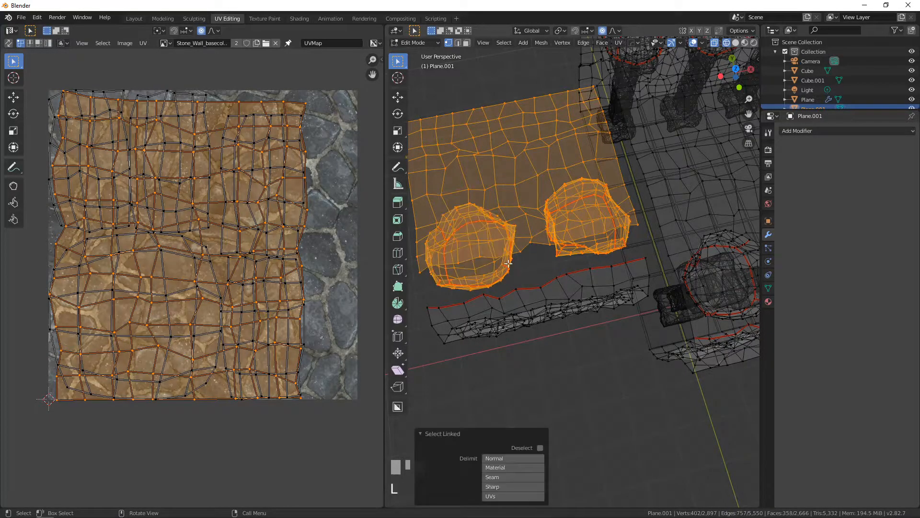
{"action": "key", "text": "x"}
{"action": "left_click", "coordinate": [508, 263]}
Rotate the remaining duplicated wall piece by 90 degrees in top view.
{"action": "left_click", "coordinate": [546, 285]}
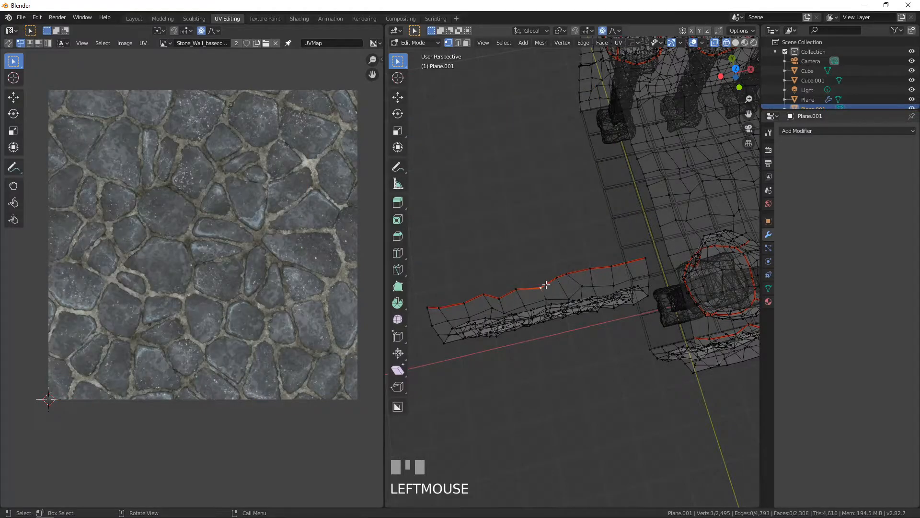
{"action": "key", "text": "l"}
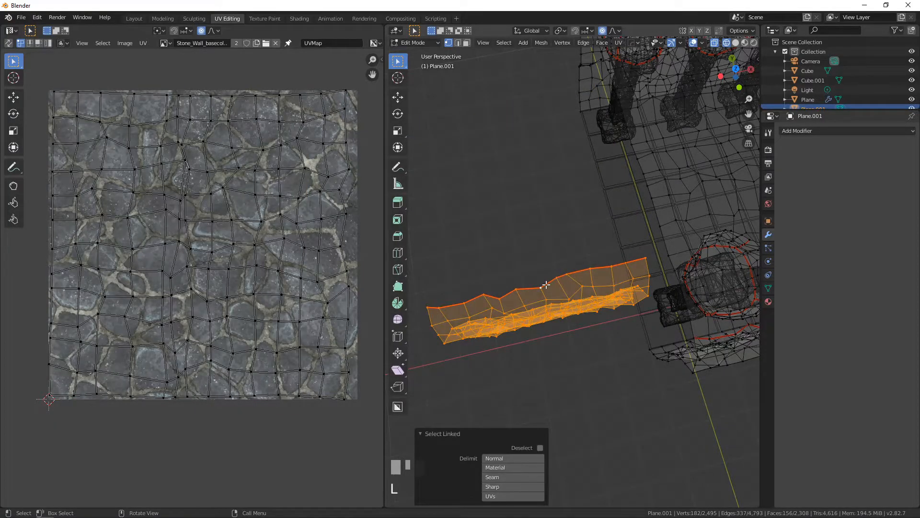
{"action": "key", "text": "KP_3"}
{"action": "key", "text": "KP_7"}
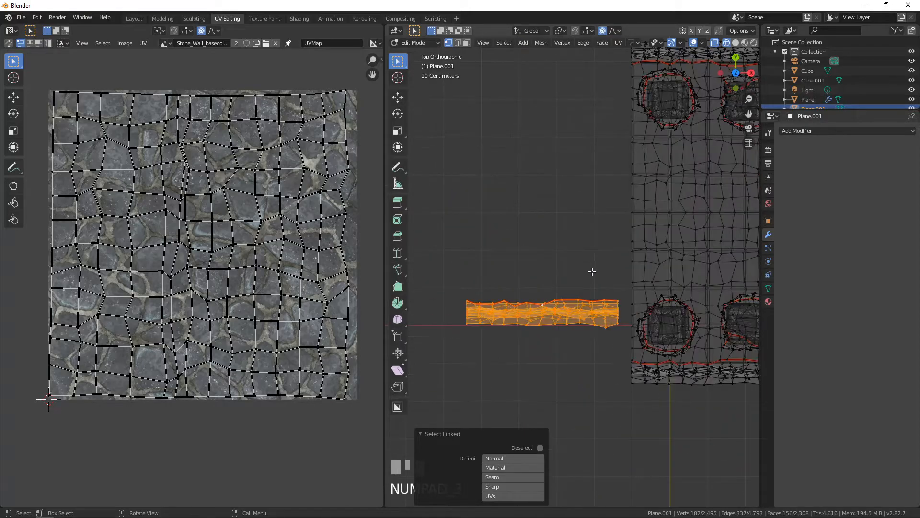
{"action": "type", "text": "r90"}
{"action": "key", "text": "Return"}
Turn off proportional editing and move the wall piece 1.79 m along X and -3.33 m along Z, below the cave floor's edge.
{"action": "middle_click_drag", "start_coordinate": [592, 269], "coordinate": [621, 194]}
{"action": "left_click", "coordinate": [602, 33]}
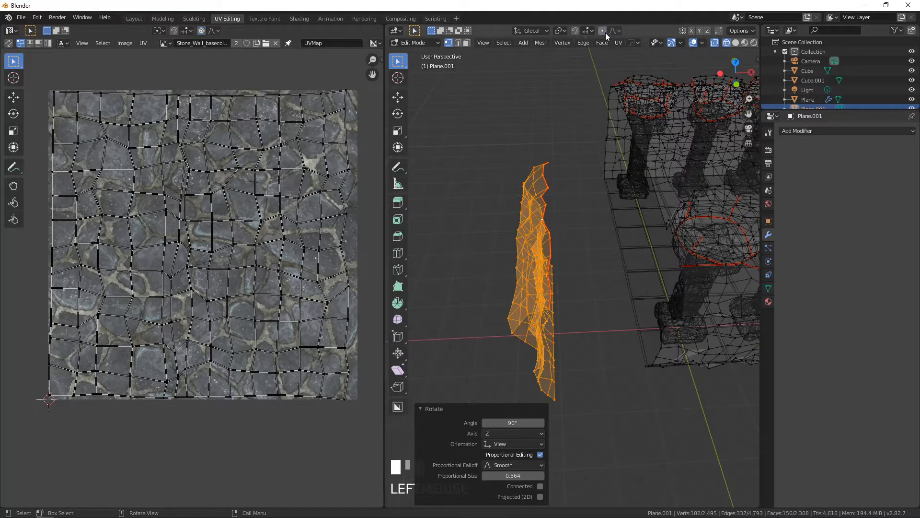
{"action": "key", "text": "KP_1"}
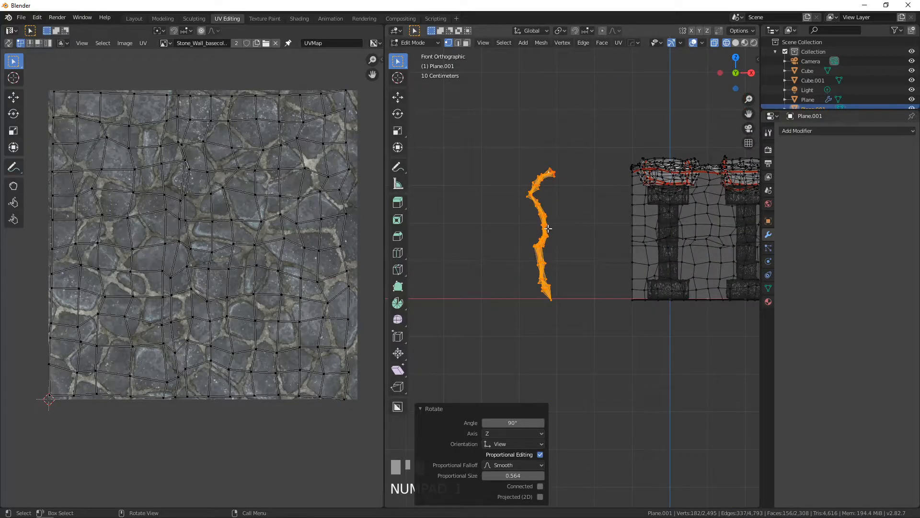
{"action": "key", "text": "g"}
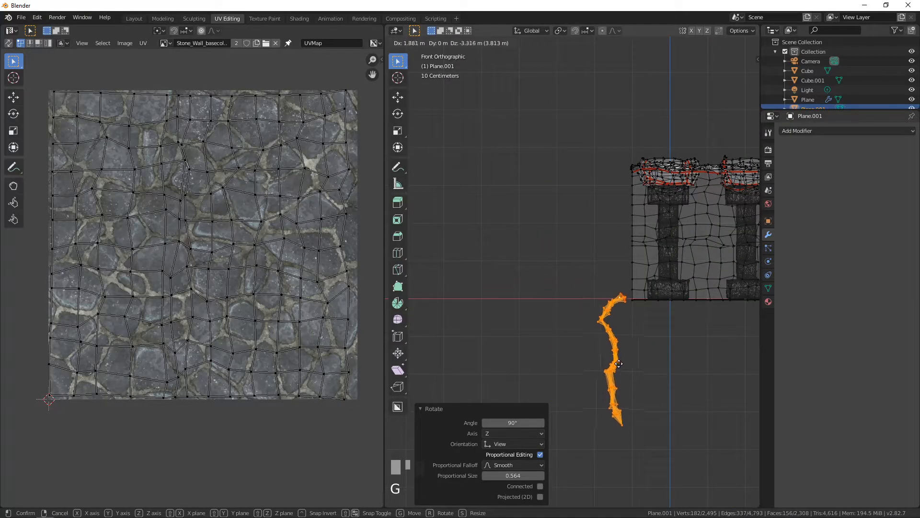
{"action": "left_click", "coordinate": [611, 356]}
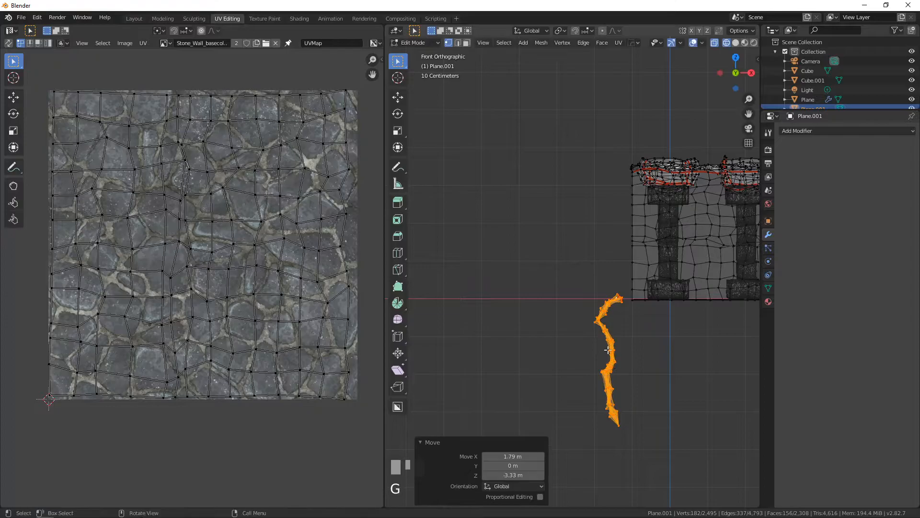
Flatten the wall piece's upper edge loop into a straight line by scaling it to 0 along X.
{"action": "scroll", "coordinate": [617, 304], "scroll_direction": "up", "scroll_amount": 2}
{"action": "scroll", "coordinate": [486, 263], "scroll_direction": "up", "scroll_amount": 3}
{"action": "middle_click_drag", "start_coordinate": [465, 250], "coordinate": [493, 270]}
{"action": "key", "text": "KP_7"}
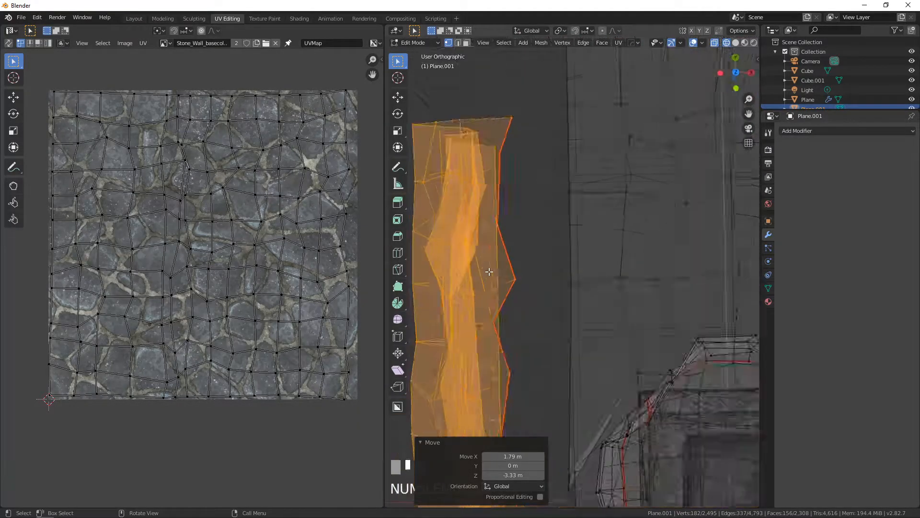
{"action": "left_click", "coordinate": [502, 219], "text": "alt"}
{"action": "middle_click_drag", "start_coordinate": [502, 219], "coordinate": [507, 187], "text": "shift"}
{"action": "key", "text": "s"}
{"action": "key", "text": "x"}
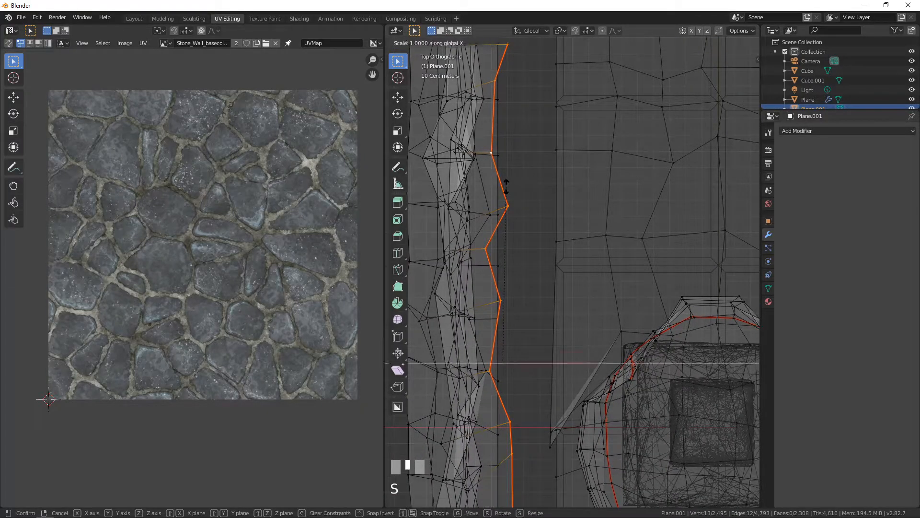
{"action": "key", "text": "0"}
{"action": "key", "text": "Return"}
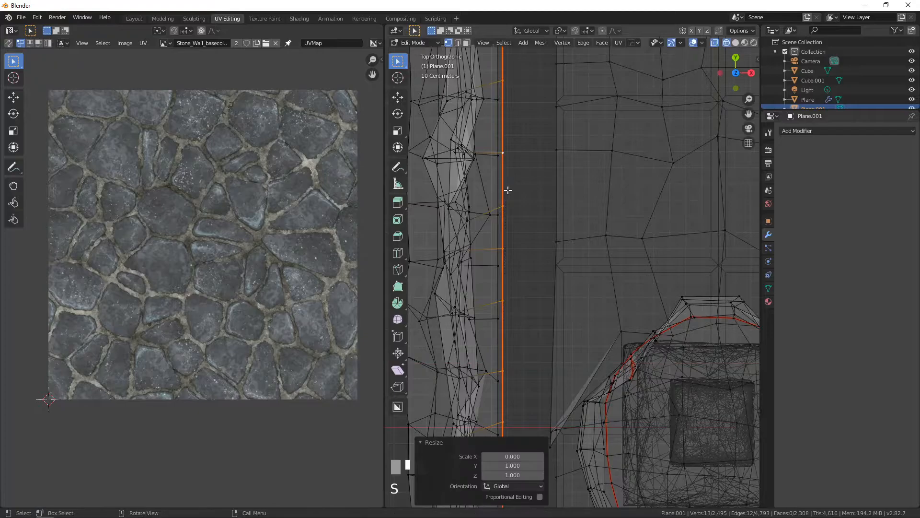
Move the straightened edge loop about 0.327 m along X to meet the edge of the cave floor.
{"action": "scroll", "coordinate": [512, 195], "scroll_direction": "down", "scroll_amount": 2}
{"action": "key", "text": "g"}
{"action": "key", "text": "x"}
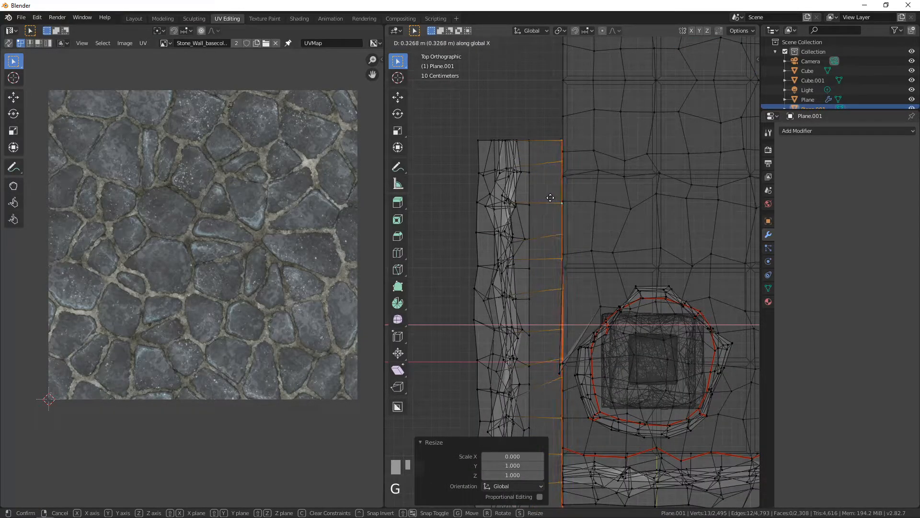
{"action": "left_click", "coordinate": [550, 197]}
Move the whole linked wall piece about 0.634 m along Y so its end lines up with the cave's centre line.
{"action": "scroll", "coordinate": [556, 264], "scroll_direction": "down", "scroll_amount": 1}
{"action": "scroll", "coordinate": [551, 261], "scroll_direction": "up", "scroll_amount": 2}
{"action": "scroll", "coordinate": [551, 257], "scroll_direction": "down", "scroll_amount": 3}
{"action": "scroll", "coordinate": [543, 230], "scroll_direction": "up", "scroll_amount": 4}
{"action": "middle_click_drag", "start_coordinate": [542, 230], "coordinate": [548, 229], "text": "shift"}
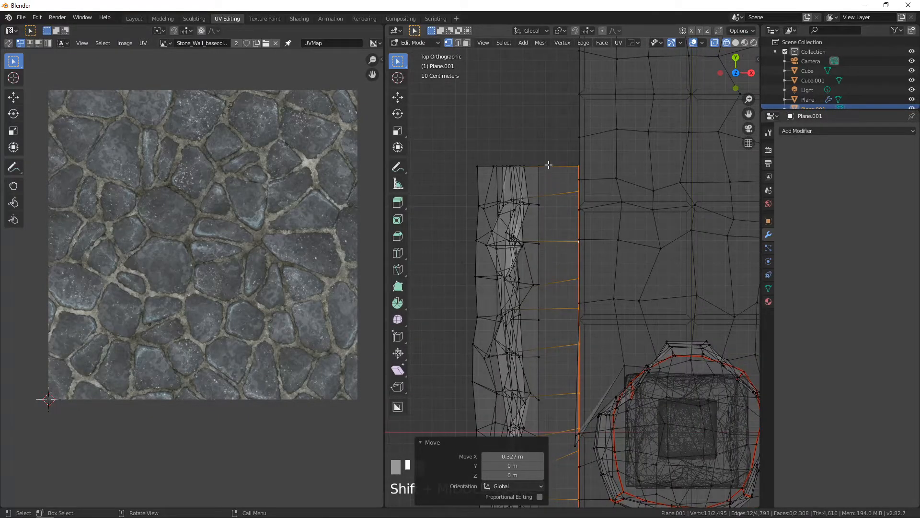
{"action": "key", "text": "l"}
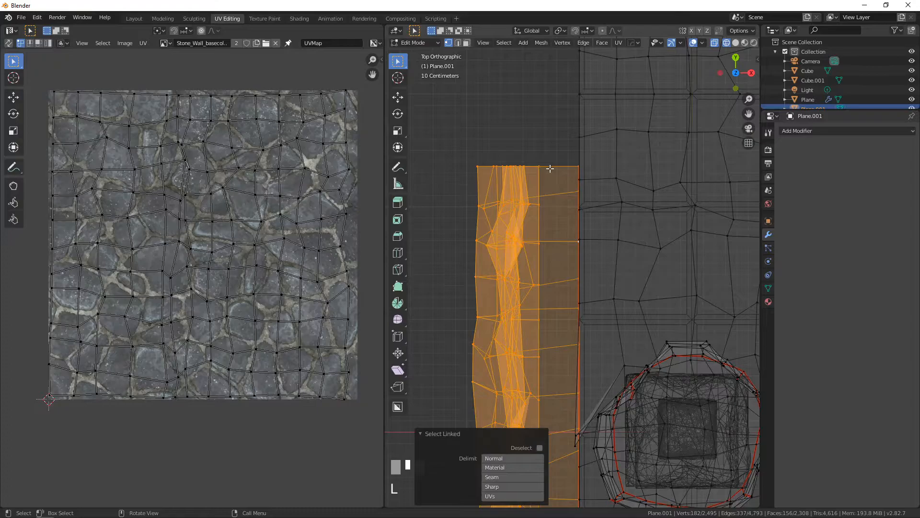
{"action": "key", "text": "g"}
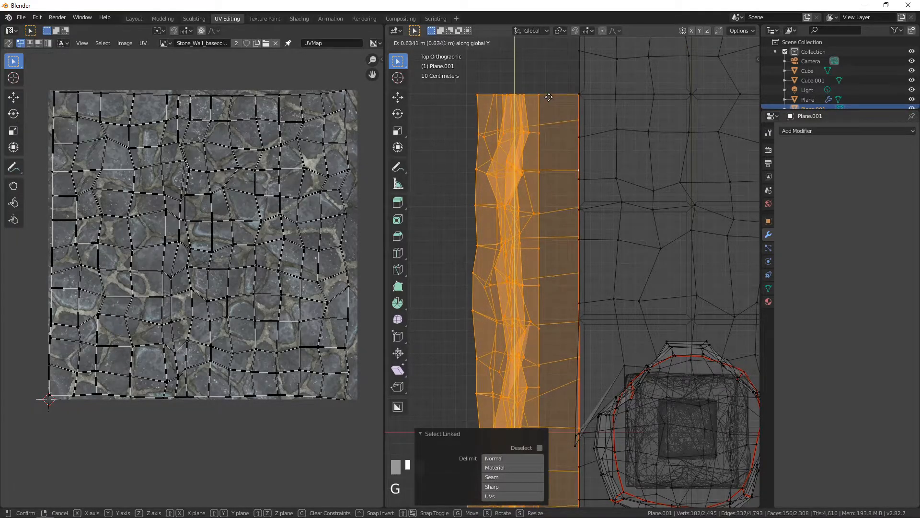
{"action": "left_click", "coordinate": [549, 97]}
{"action": "scroll", "coordinate": [541, 287], "scroll_direction": "down", "scroll_amount": 3}
{"action": "middle_click_drag", "start_coordinate": [542, 404], "coordinate": [526, 315], "text": "shift"}
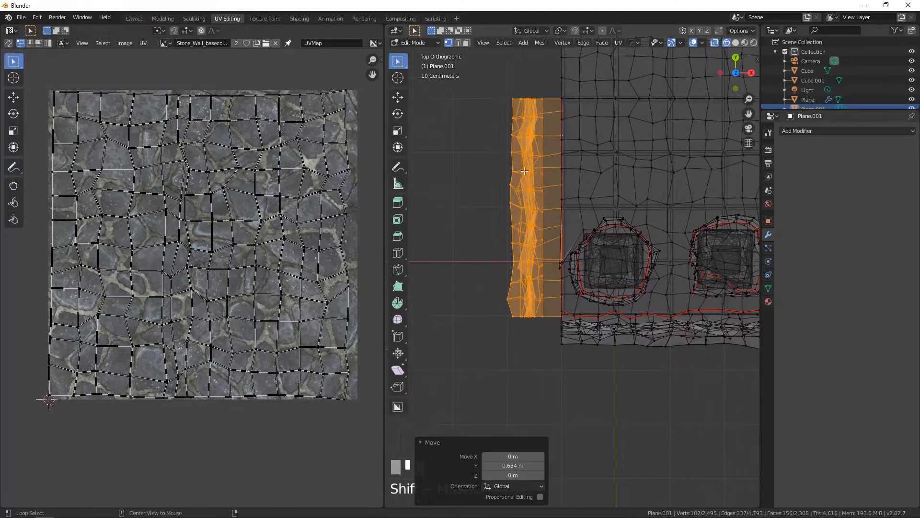
Stretch the wall piece's outer end loop about 0.75 m along negative Y, past the cave's side wall, using smooth proportional editing.
{"action": "key", "text": "alt+a"}
{"action": "left_click", "coordinate": [526, 318]}
{"action": "key", "text": "l"}
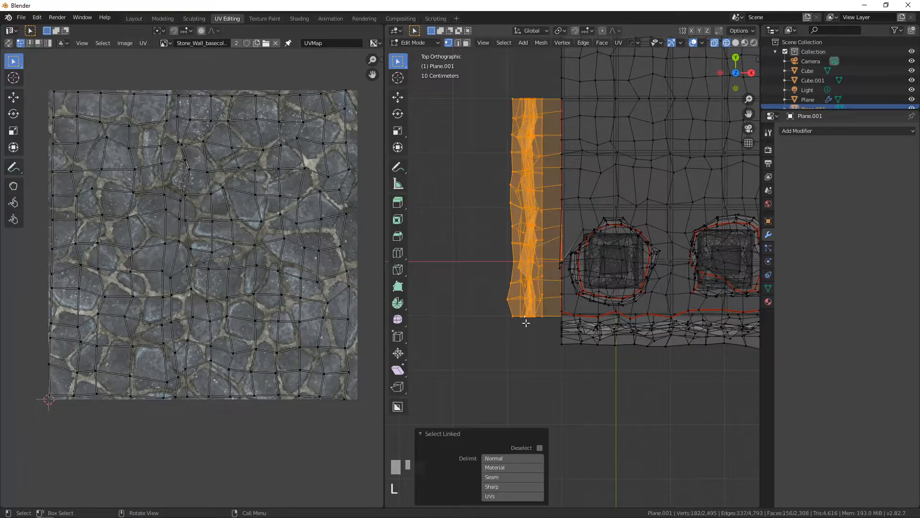
{"action": "left_click", "coordinate": [602, 31]}
{"action": "left_click", "coordinate": [614, 31]}
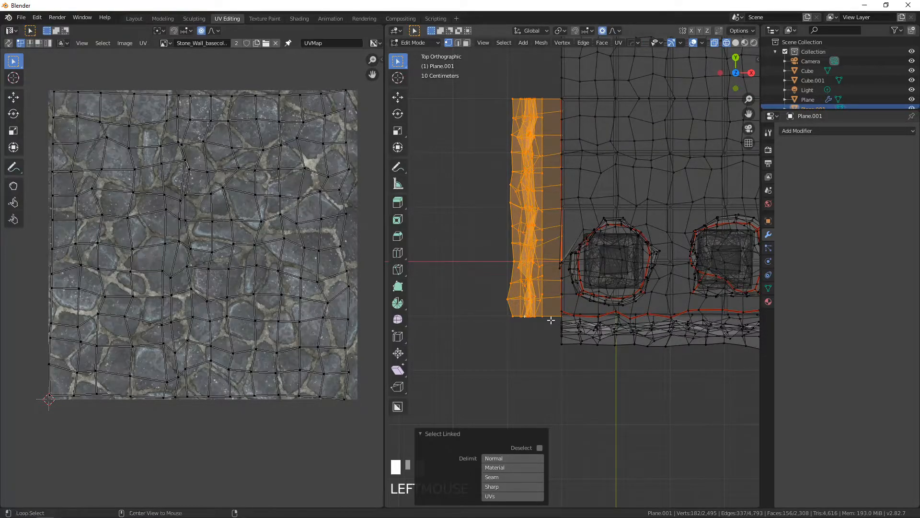
{"action": "left_click", "coordinate": [551, 320], "text": "alt"}
{"action": "key", "text": "g"}
{"action": "scroll", "coordinate": [532, 330], "scroll_direction": "down", "scroll_amount": 10}
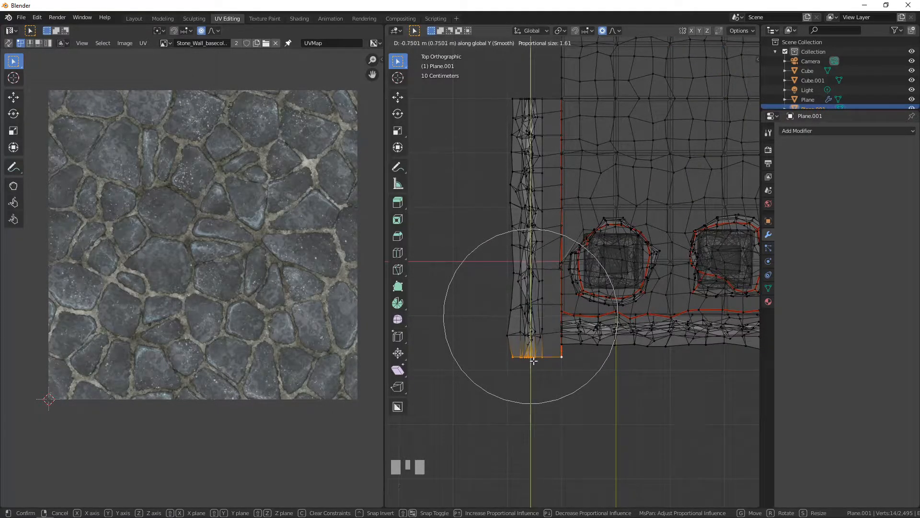
{"action": "left_click", "coordinate": [534, 364]}
Check the new lower wall piece against the cave from several angles and from the top, and resume editing the mesh.
{"action": "scroll", "coordinate": [528, 363], "scroll_direction": "down", "scroll_amount": 4}
{"action": "middle_click_drag", "start_coordinate": [528, 363], "coordinate": [666, 297]}
{"action": "key", "text": "Tab"}
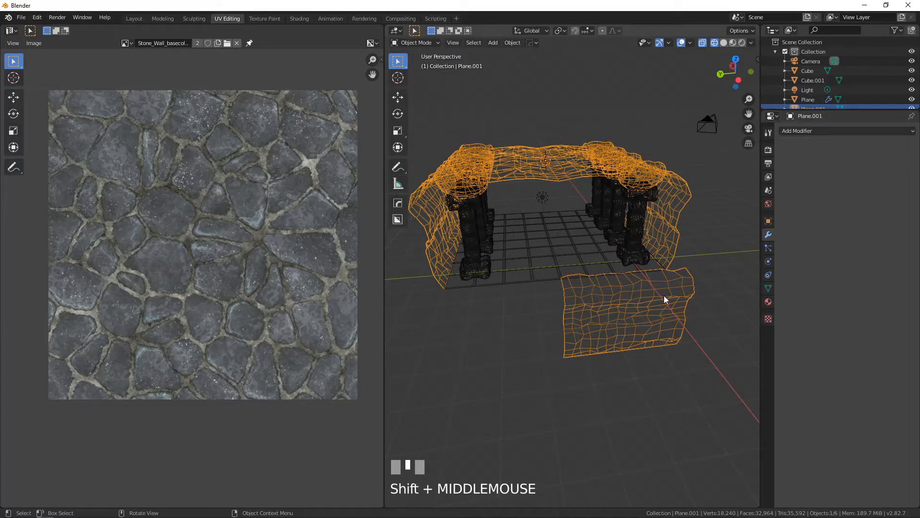
{"action": "middle_click_drag", "start_coordinate": [637, 299], "coordinate": [619, 284]}
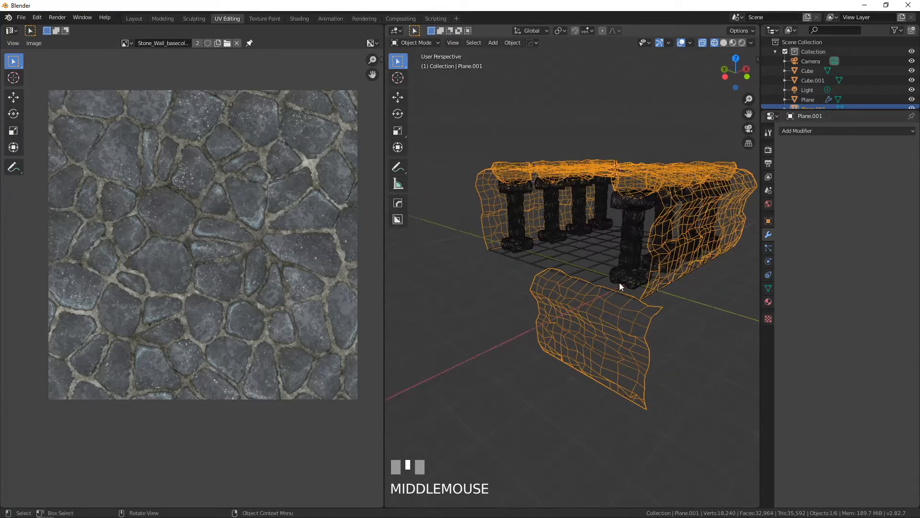
{"action": "middle_click_drag", "start_coordinate": [585, 357], "coordinate": [579, 324]}
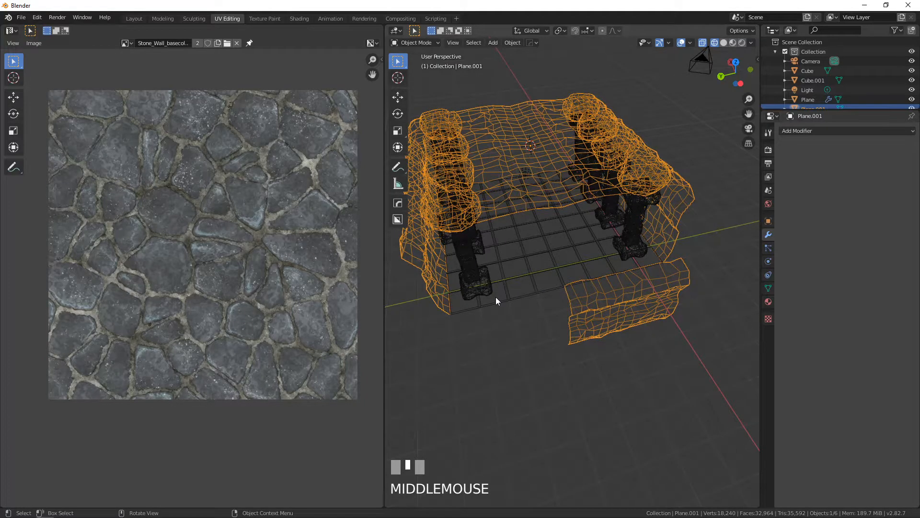
{"action": "key", "text": "KP_7"}
{"action": "middle_click_drag", "start_coordinate": [611, 257], "coordinate": [502, 271], "text": "shift"}
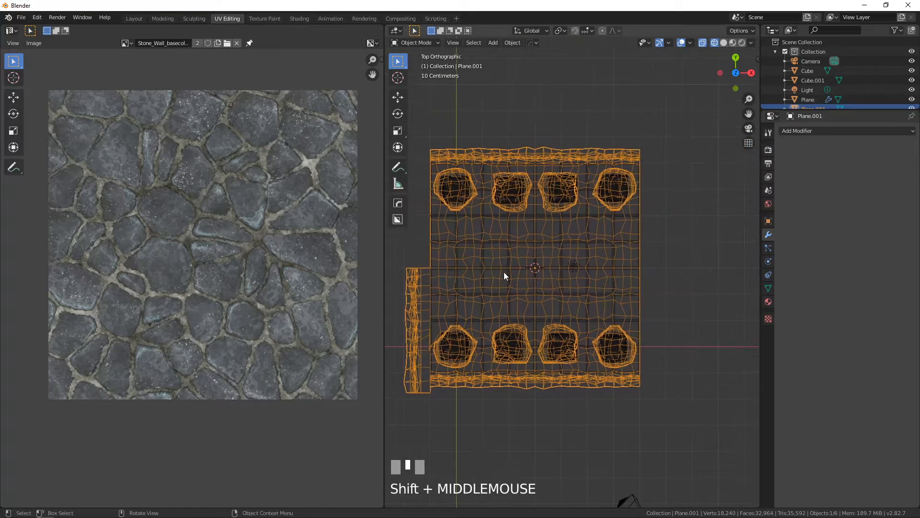
{"action": "key", "text": "a"}
{"action": "key", "text": "alt+a"}
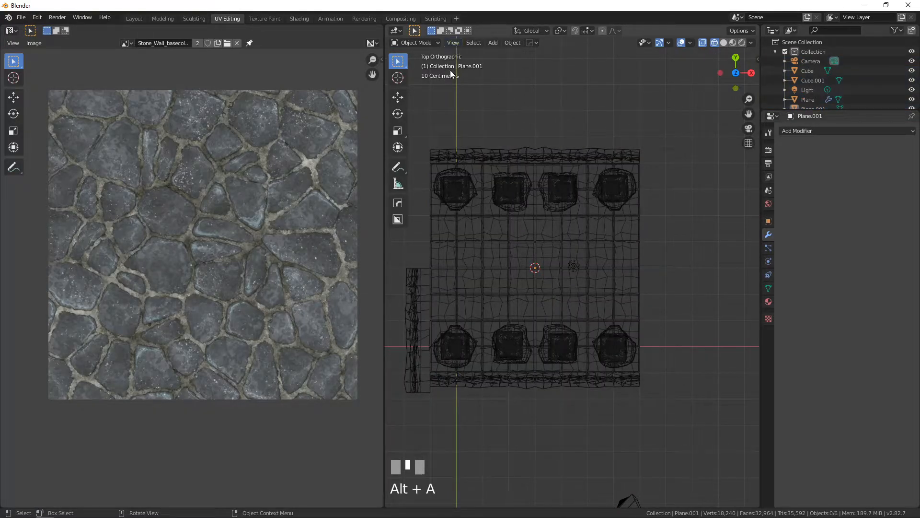
{"action": "key", "text": "Tab"}
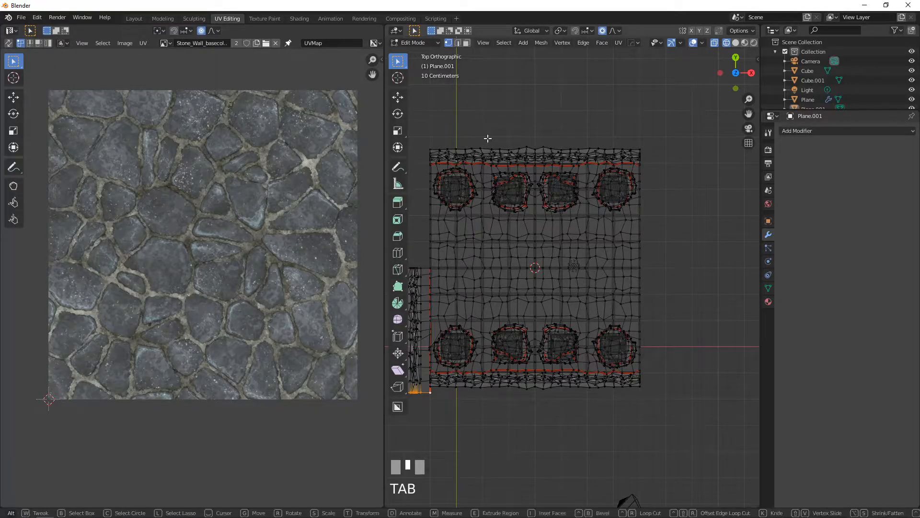
Delete the vertices of the cave mesh's half on the positive Y side of its centre line.
{"action": "middle_click_drag", "start_coordinate": [487, 137], "coordinate": [526, 126], "text": "shift"}
{"action": "key", "text": "alt+a"}
{"action": "left_click_drag", "start_coordinate": [422, 94], "coordinate": [711, 249]}
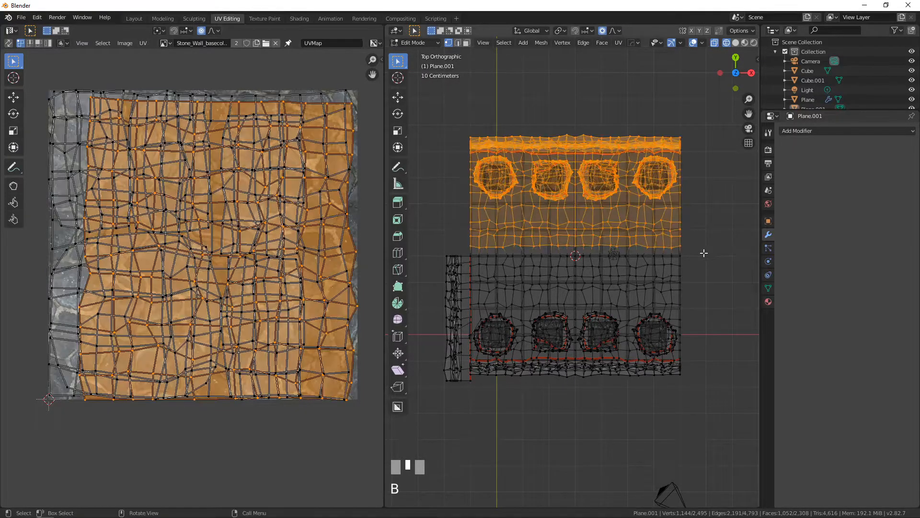
{"action": "key", "text": "x"}
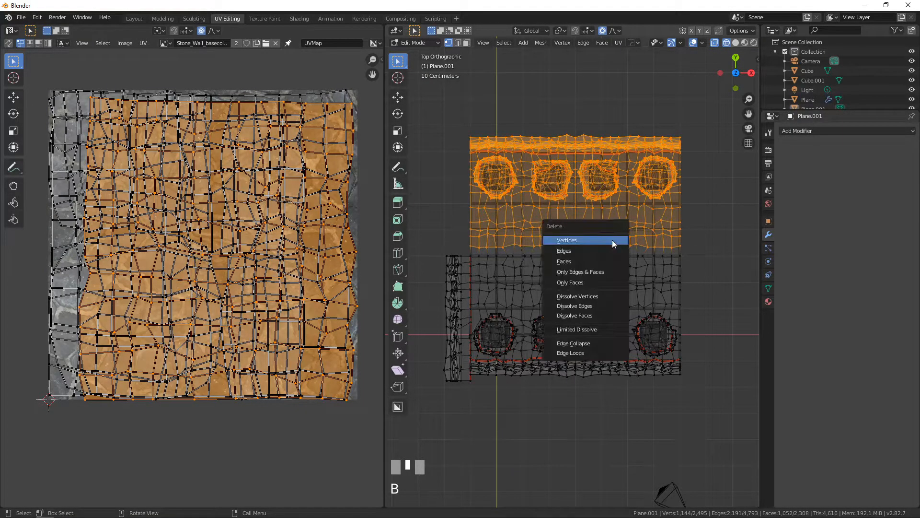
{"action": "left_click", "coordinate": [612, 242]}
Select the four linked rock clumps above the columns in the remaining cave half and duplicate them in place.
{"action": "middle_click_drag", "start_coordinate": [570, 292], "coordinate": [578, 287], "text": "shift"}
{"action": "scroll", "coordinate": [587, 238], "scroll_direction": "up", "scroll_amount": 2}
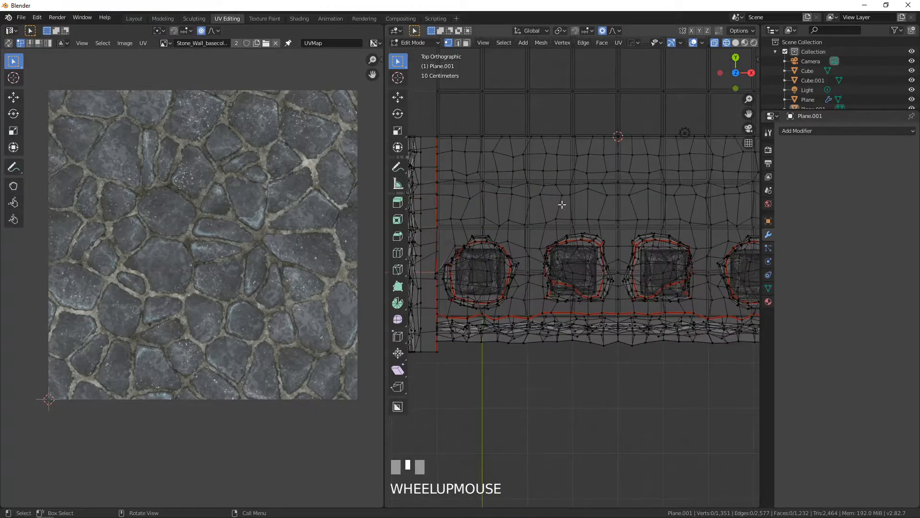
{"action": "scroll", "coordinate": [576, 169], "scroll_direction": "down", "scroll_amount": 1}
{"action": "scroll", "coordinate": [507, 211], "scroll_direction": "up", "scroll_amount": 3}
{"action": "middle_click_drag", "start_coordinate": [474, 245], "coordinate": [557, 241], "text": "shift"}
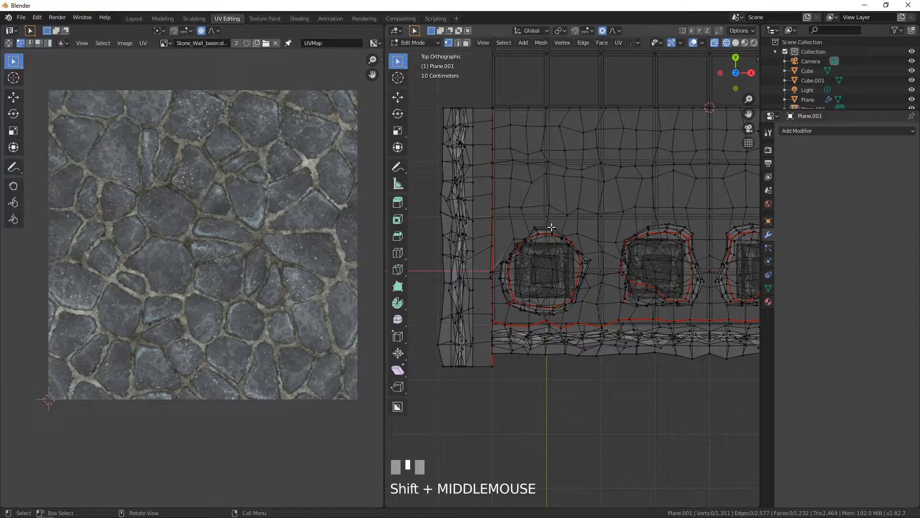
{"action": "key", "text": "l"}
{"action": "left_click", "coordinate": [658, 224], "text": "shift"}
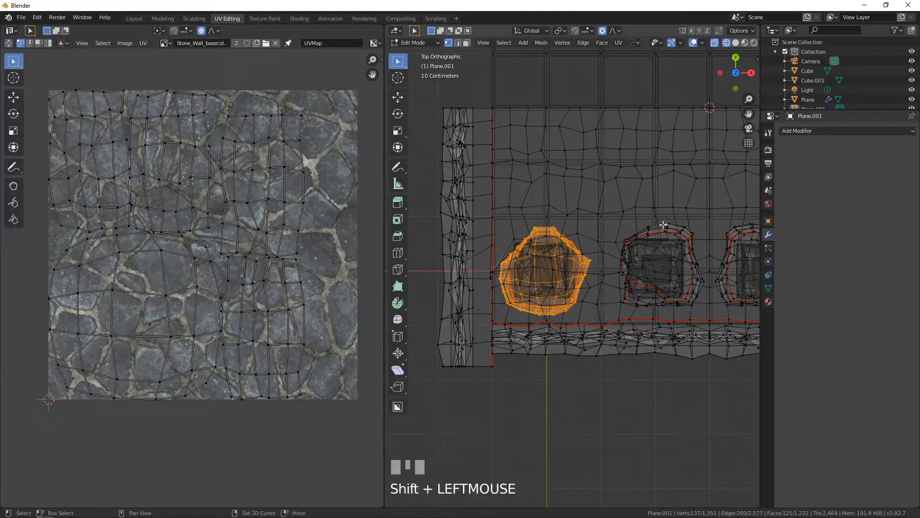
{"action": "key", "text": "l"}
{"action": "middle_click_drag", "start_coordinate": [678, 229], "coordinate": [514, 230], "text": "shift"}
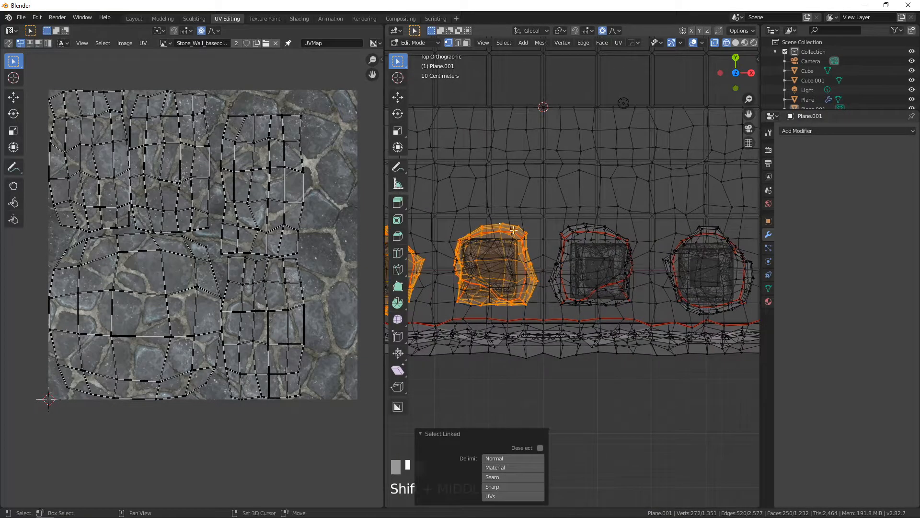
{"action": "left_click", "coordinate": [585, 223], "text": "shift"}
{"action": "key", "text": "l"}
{"action": "left_click", "coordinate": [698, 227], "text": "shift"}
{"action": "key", "text": "l"}
{"action": "scroll", "coordinate": [698, 227], "scroll_direction": "down", "scroll_amount": 3}
{"action": "middle_click_drag", "start_coordinate": [596, 233], "coordinate": [630, 244], "text": "shift"}
{"action": "key", "text": "shift+d"}
{"action": "right_click", "coordinate": [631, 231]}
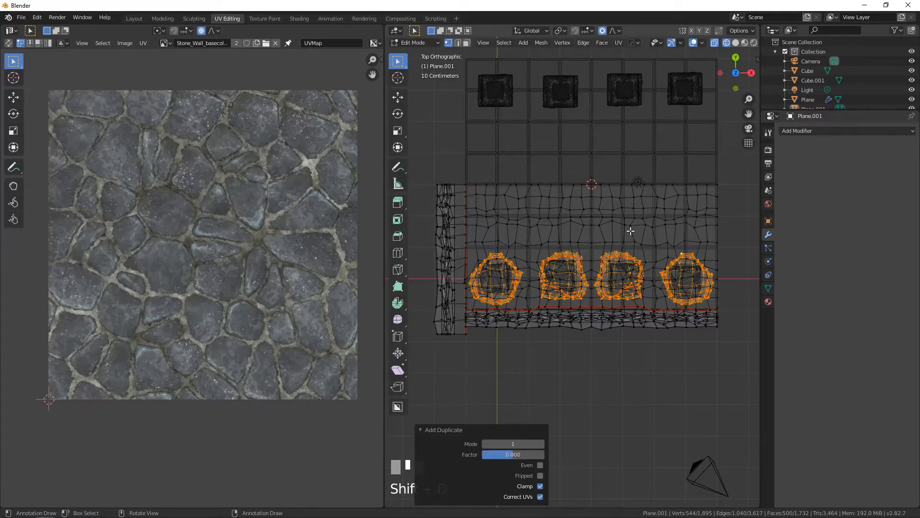
Move the duplicated rock clumps about 1.45 m along Y with proportional editing turned off.
{"action": "key", "text": "g"}
{"action": "right_click", "coordinate": [629, 198]}
{"action": "left_click", "coordinate": [603, 30]}
{"action": "key", "text": "g"}
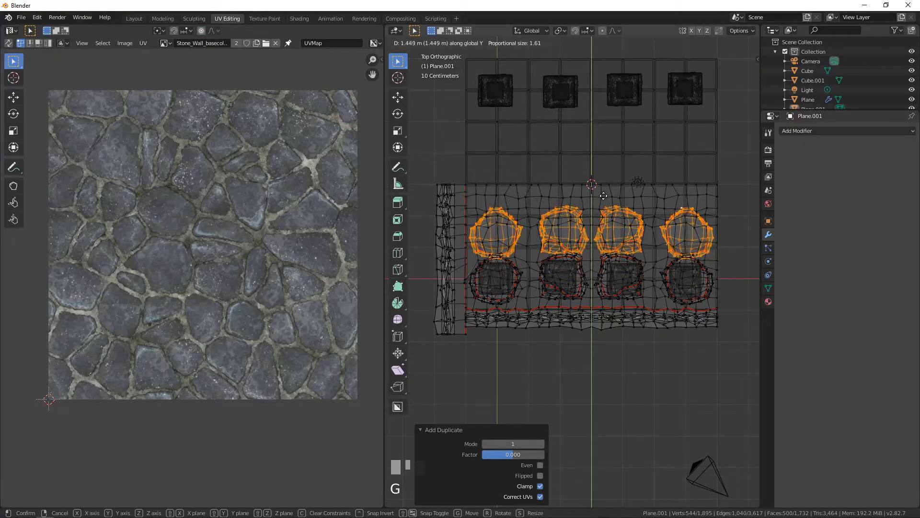
{"action": "left_click", "coordinate": [605, 196]}
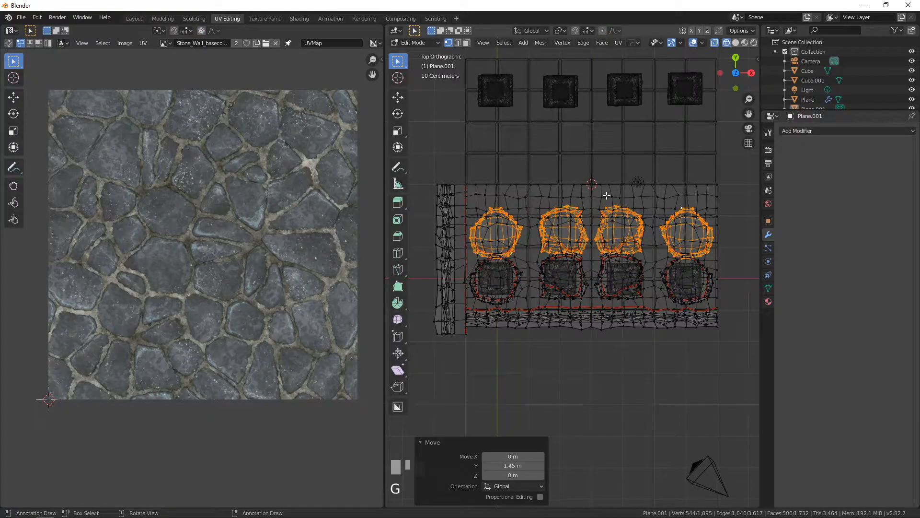
Mirror the duplicated rock clumps along global Y and clear the selection.
{"action": "left_click", "coordinate": [541, 43]}
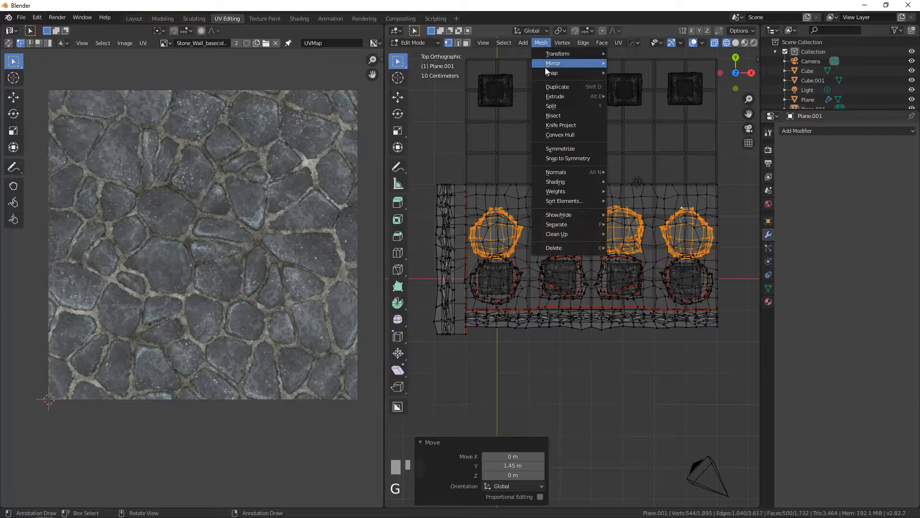
{"action": "mouse_move", "coordinate": [560, 63]}
{"action": "left_click", "coordinate": [646, 86]}
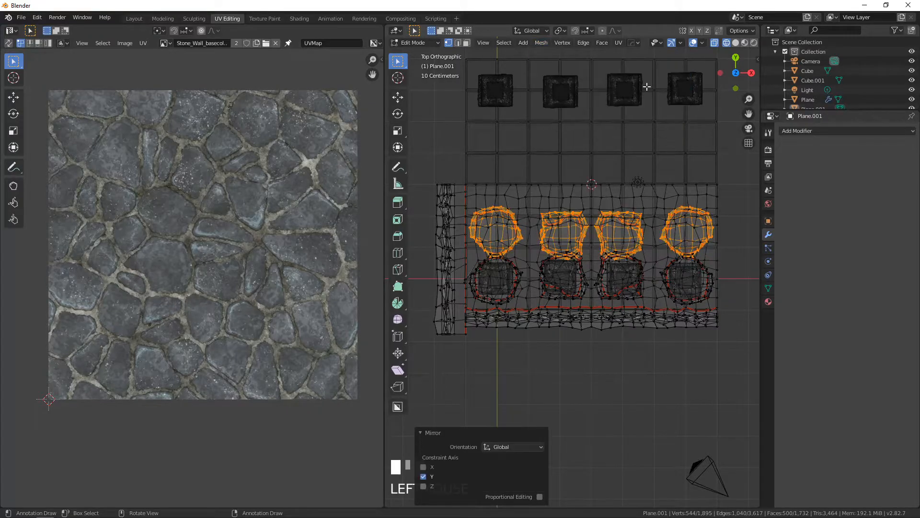
{"action": "left_click_drag", "start_coordinate": [539, 263], "coordinate": [532, 273]}
Open the column row under the remaining cave half for mesh editing and duplicate all its geometry in place.
{"action": "middle_click_drag", "start_coordinate": [532, 273], "coordinate": [643, 205]}
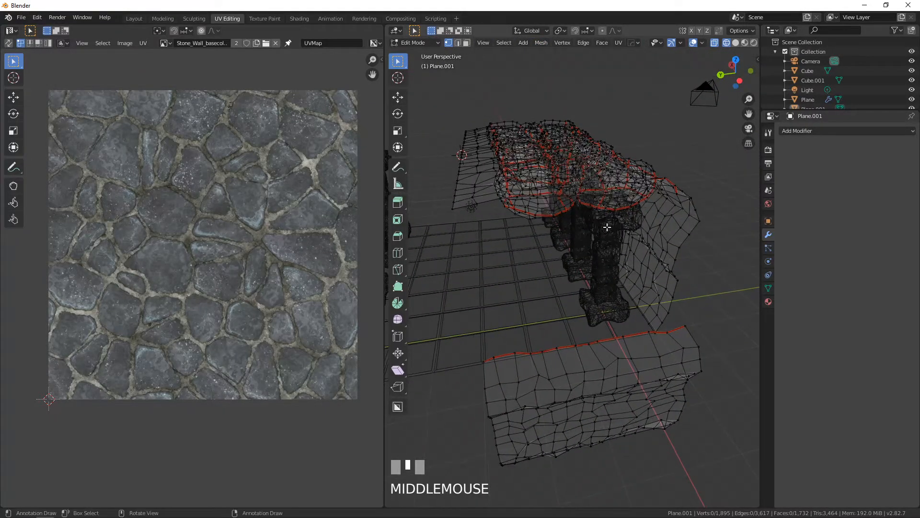
{"action": "key", "text": "Tab"}
{"action": "left_click", "coordinate": [608, 252]}
{"action": "key", "text": "Tab"}
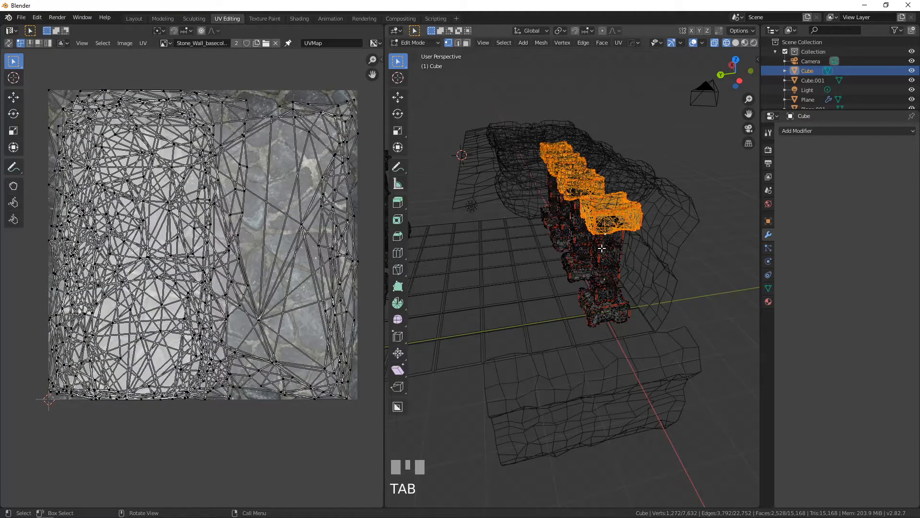
{"action": "key", "text": "a"}
{"action": "scroll", "coordinate": [600, 251], "scroll_direction": "down", "scroll_amount": 2}
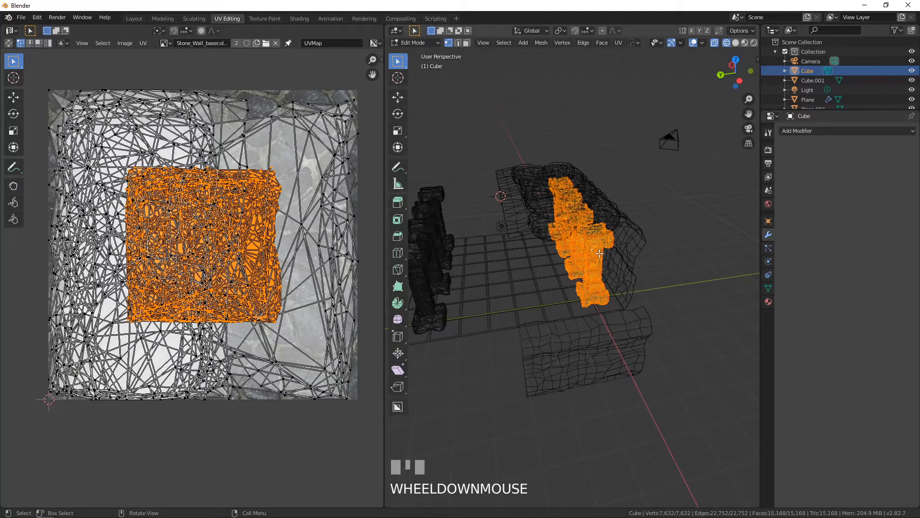
{"action": "key", "text": "KP_1"}
{"action": "key", "text": "KP_3"}
{"action": "scroll", "coordinate": [599, 253], "scroll_direction": "up", "scroll_amount": 3}
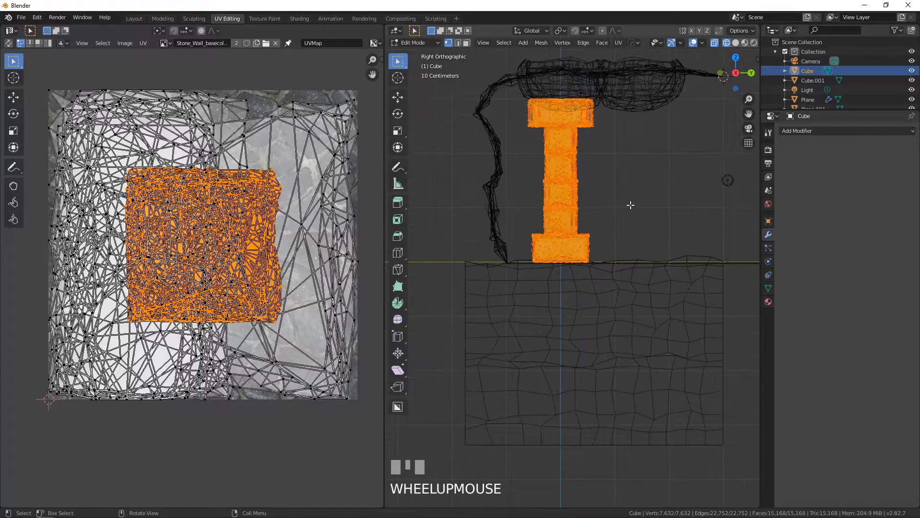
{"action": "middle_click_drag", "start_coordinate": [599, 253], "coordinate": [512, 210], "text": "shift"}
{"action": "key", "text": "shift+d"}
{"action": "key", "text": "g"}
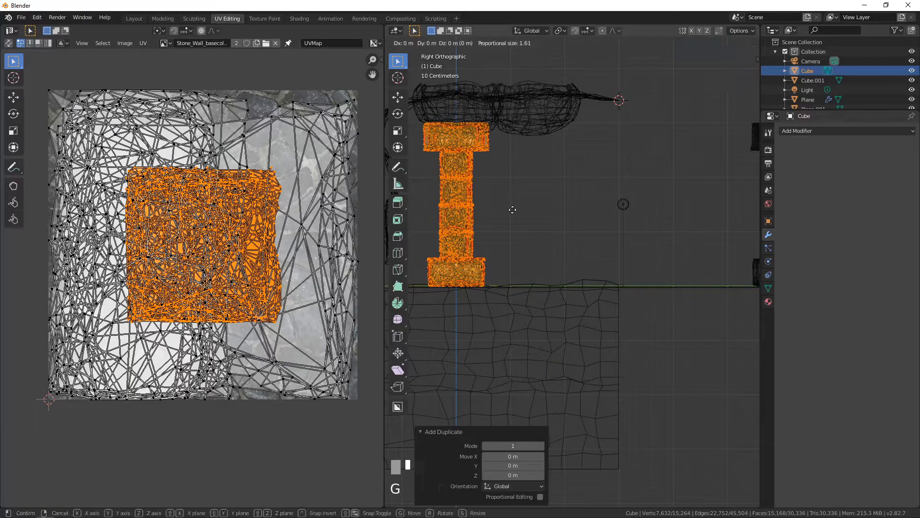
{"action": "key", "text": "y"}
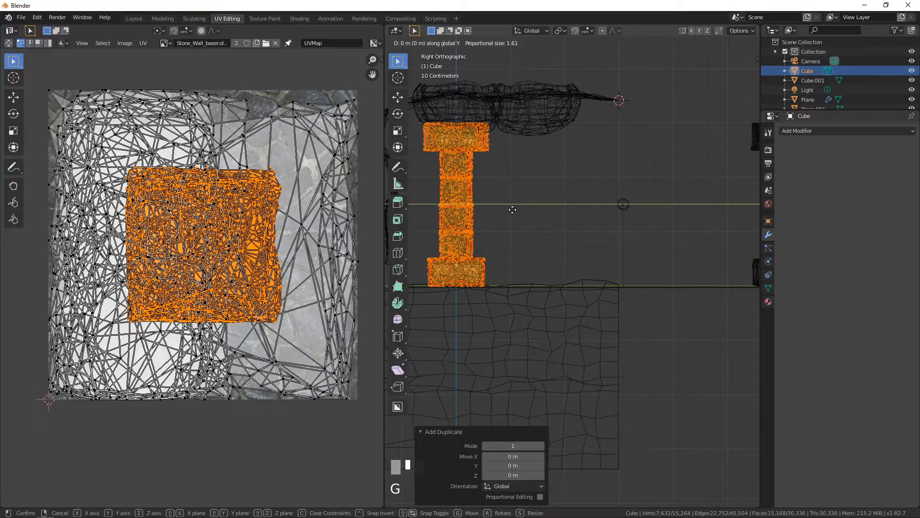
{"action": "type", "text": "2"}
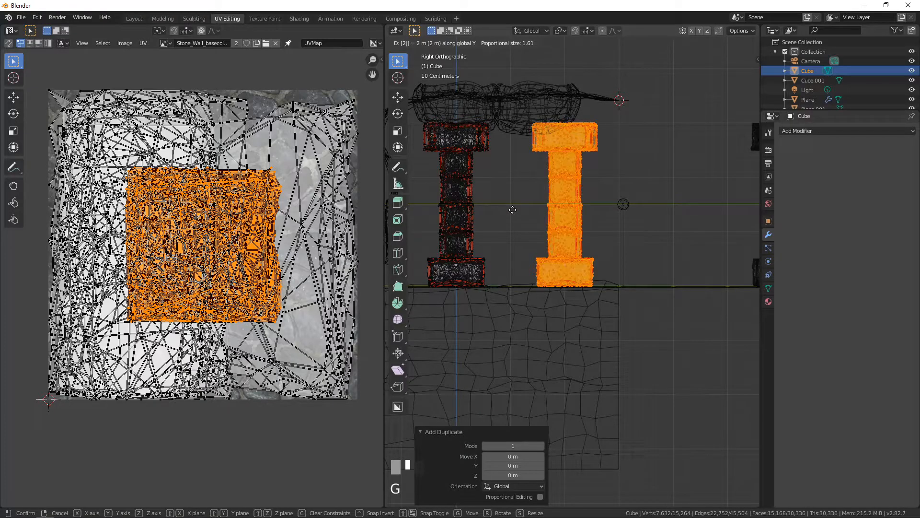
{"action": "key", "text": "Escape"}
Move the duplicated column row 1.5 m along Y and leave mesh editing.
{"action": "key", "text": "g"}
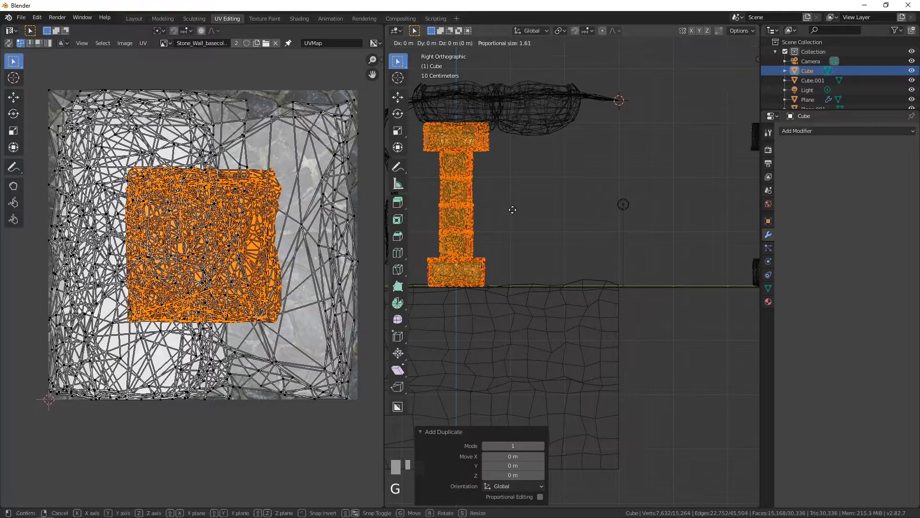
{"action": "key", "text": "y"}
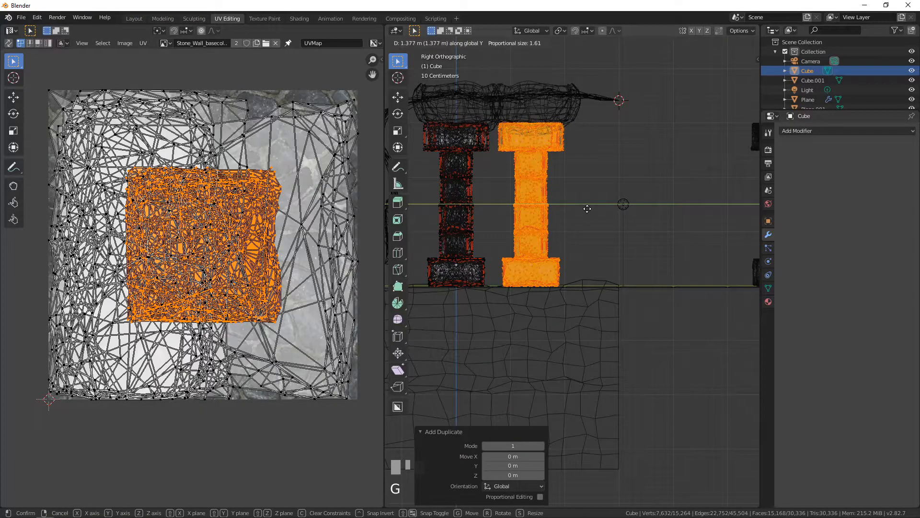
{"action": "type", "text": "1.5"}
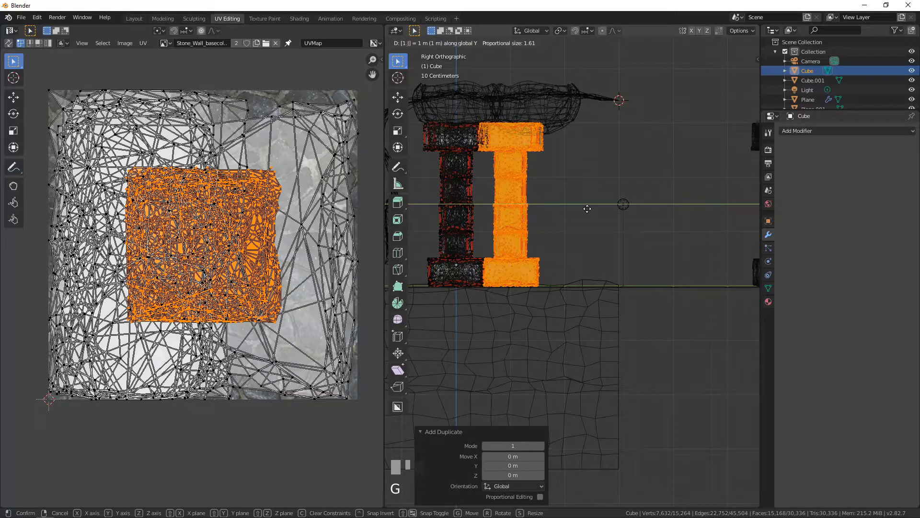
{"action": "key", "text": "Return"}
{"action": "middle_click_drag", "start_coordinate": [607, 230], "coordinate": [530, 288]}
{"action": "scroll", "coordinate": [662, 260], "scroll_direction": "down", "scroll_amount": 3}
{"action": "middle_click_drag", "start_coordinate": [661, 261], "coordinate": [540, 243]}
{"action": "key", "text": "Tab"}
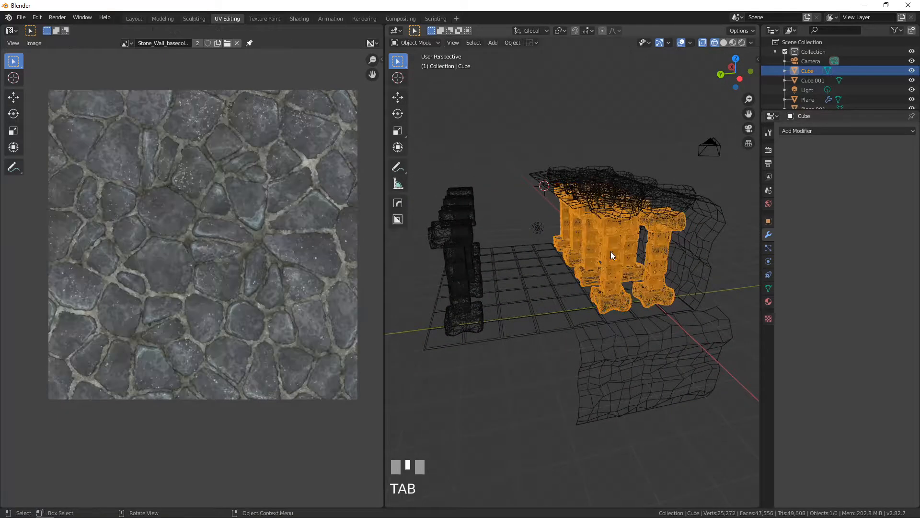
Delete the separate column row object on the opposite side of the floor.
{"action": "scroll", "coordinate": [614, 252], "scroll_direction": "down", "scroll_amount": 3}
{"action": "middle_click_drag", "start_coordinate": [614, 252], "coordinate": [602, 263]}
{"action": "scroll", "coordinate": [603, 262], "scroll_direction": "up", "scroll_amount": 4}
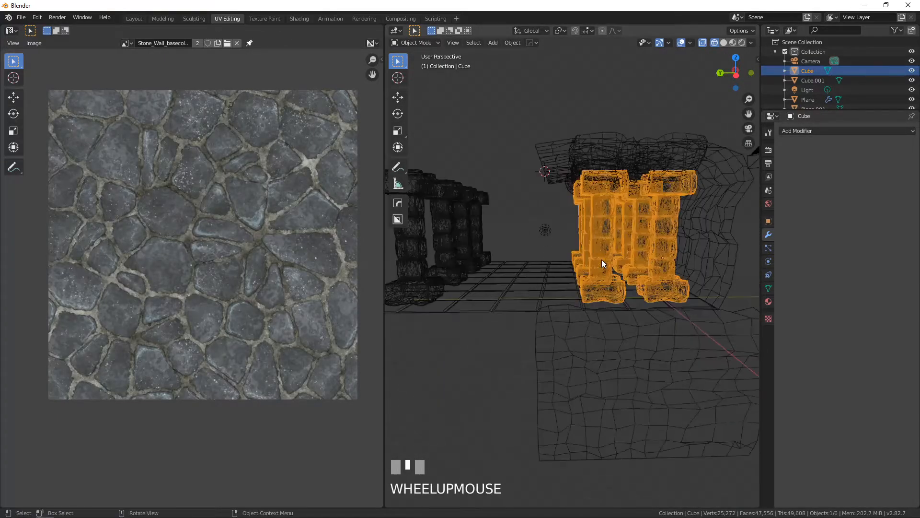
{"action": "left_click", "coordinate": [474, 214]}
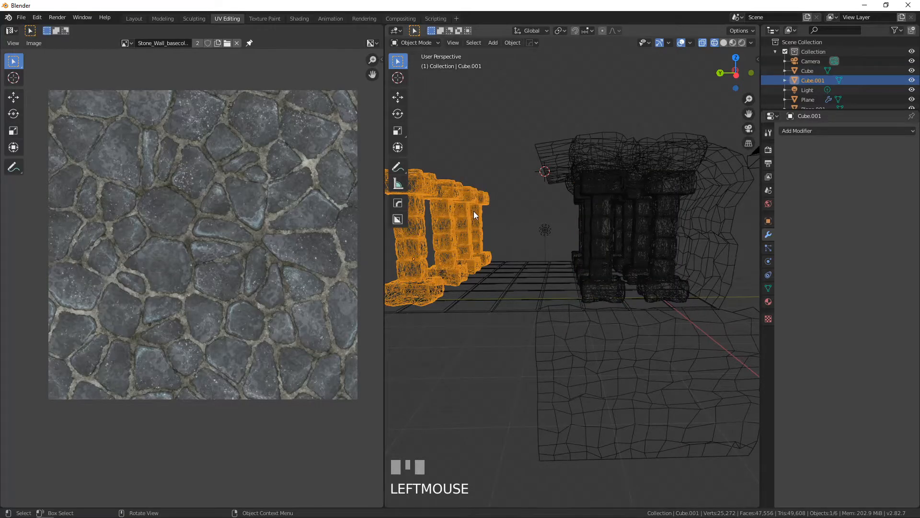
{"action": "key", "text": "Delete"}
{"action": "middle_click_drag", "start_coordinate": [485, 217], "coordinate": [497, 247]}
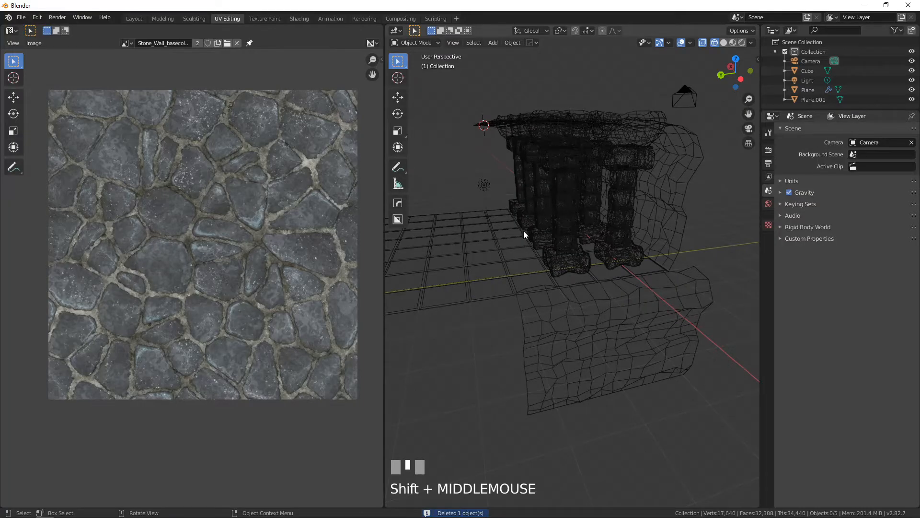
Examine the doubled columns and their spacing to the cave wall up close in Material Preview shading.
{"action": "middle_click_drag", "start_coordinate": [548, 232], "coordinate": [602, 241]}
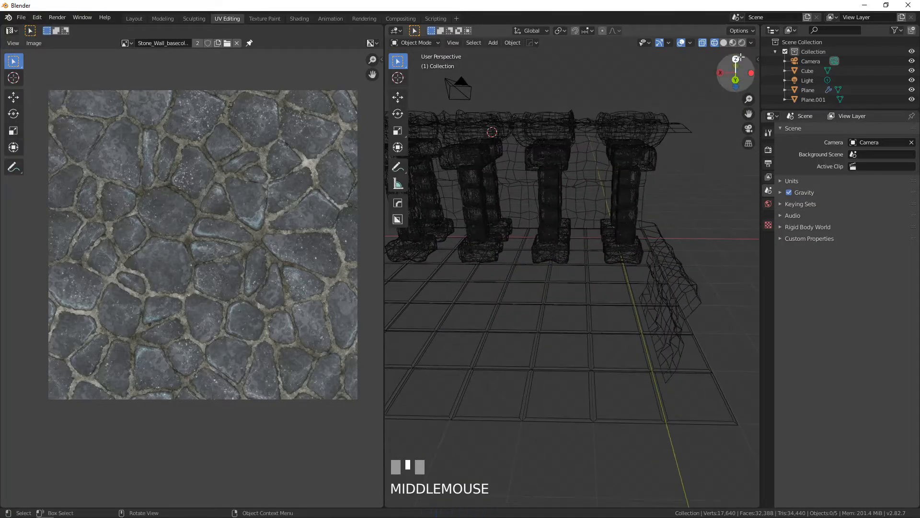
{"action": "left_click", "coordinate": [732, 43]}
{"action": "mouse_move", "coordinate": [635, 183]}
{"action": "middle_mouse_down"}
{"action": "mouse_move", "coordinate": [565, 195]}
{"action": "mouse_move", "coordinate": [577, 214]}
{"action": "mouse_move", "coordinate": [541, 209]}
{"action": "mouse_move", "coordinate": [577, 221]}
{"action": "mouse_move", "coordinate": [605, 175]}
{"action": "mouse_move", "coordinate": [577, 231]}
{"action": "mouse_move", "coordinate": [714, 225]}
{"action": "mouse_move", "coordinate": [669, 238]}
{"action": "middle_mouse_up"}
{"action": "scroll", "coordinate": [580, 224], "scroll_direction": "up", "scroll_amount": 4}
{"action": "scroll", "coordinate": [570, 227], "scroll_direction": "down", "scroll_amount": 4}
{"action": "scroll", "coordinate": [453, 283], "scroll_direction": "up", "scroll_amount": 5}
{"action": "middle_click_drag", "start_coordinate": [453, 283], "coordinate": [514, 262], "text": "shift"}
{"action": "scroll", "coordinate": [506, 260], "scroll_direction": "down", "scroll_amount": 1, "text": "shift"}
{"action": "scroll", "coordinate": [565, 271], "scroll_direction": "up", "scroll_amount": 5}
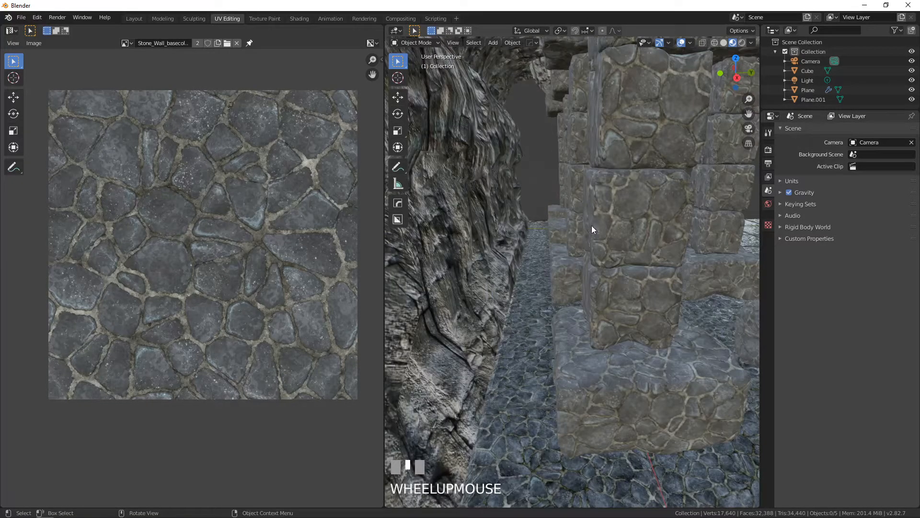
Reopen the columns' mesh for editing in the right orthographic wireframe view with nothing selected.
{"action": "left_click", "coordinate": [605, 250]}
{"action": "key", "text": "Tab"}
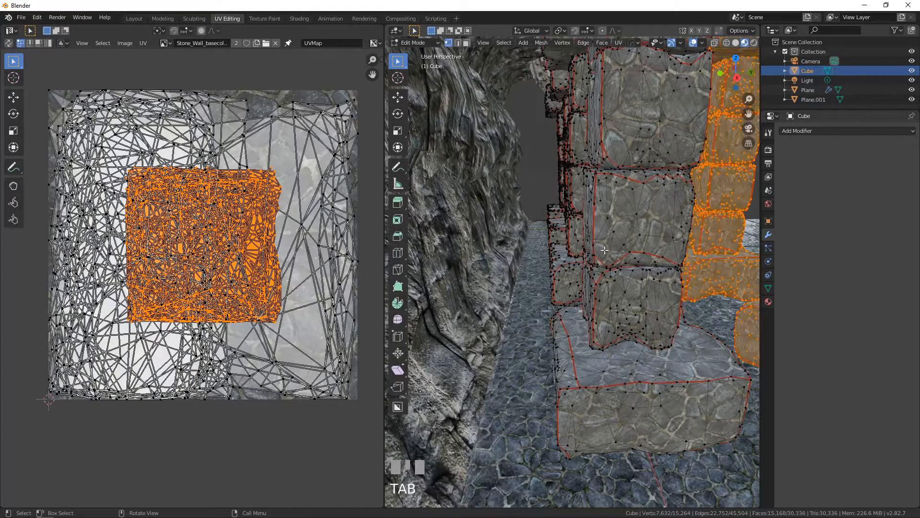
{"action": "key", "text": "KP_1"}
{"action": "key", "text": "KP_3"}
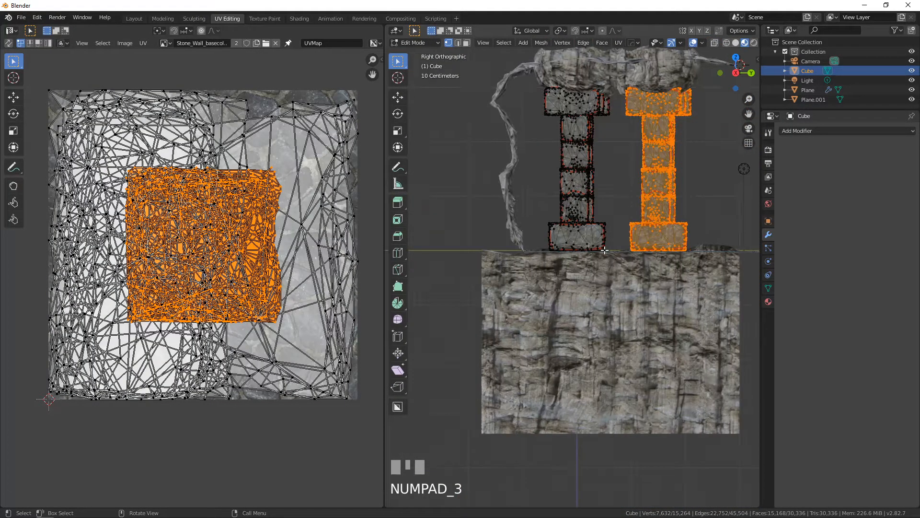
{"action": "key", "text": "alt+a"}
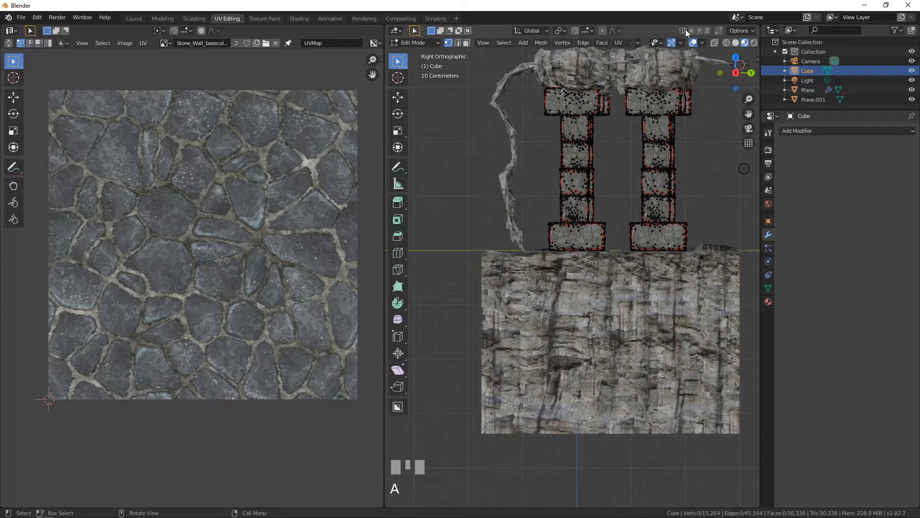
{"action": "left_click", "coordinate": [726, 43]}
Move the column row nearest the cave's side wall -0.3 m along Y and leave mesh editing.
{"action": "key", "text": "alt+a"}
{"action": "key", "text": "b"}
{"action": "left_click_drag", "start_coordinate": [533, 64], "coordinate": [616, 267]}
{"action": "key", "text": "g"}
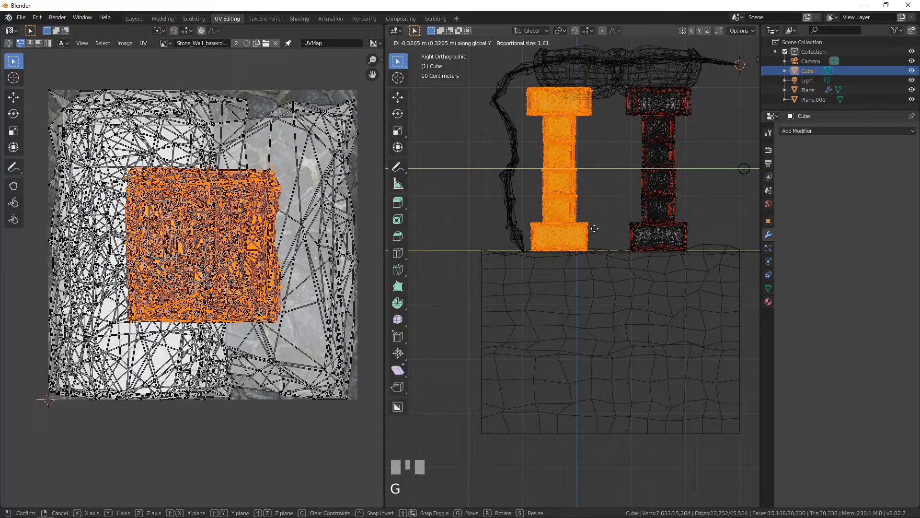
{"action": "key", "text": "minus"}
{"action": "type", "text": ".3"}
{"action": "key", "text": "Return"}
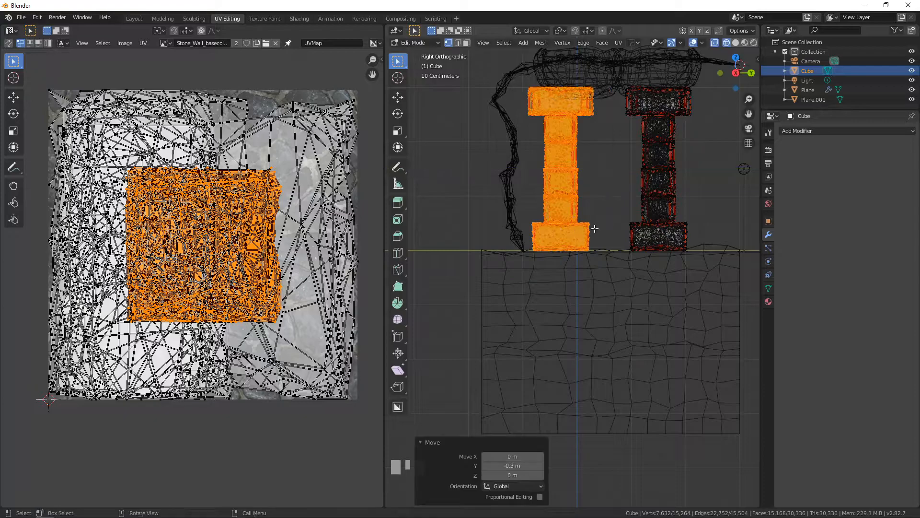
{"action": "middle_click_drag", "start_coordinate": [577, 172], "coordinate": [560, 261], "text": "shift"}
{"action": "key", "text": "Tab"}
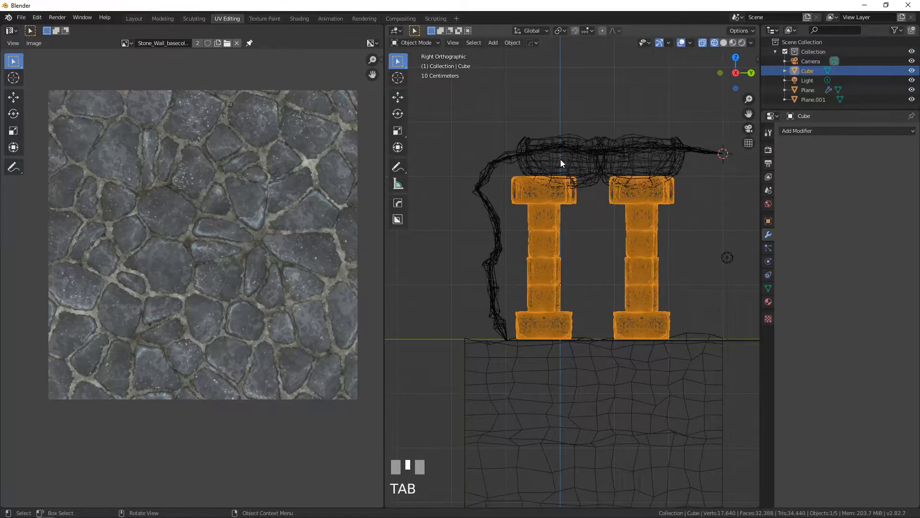
Move the row of ceiling rocks nearest the cave's side wall -0.3 m along Y and leave mesh editing.
{"action": "left_click", "coordinate": [560, 159]}
{"action": "key", "text": "Tab"}
{"action": "left_click", "coordinate": [544, 158]}
{"action": "key", "text": "l"}
{"action": "middle_click_drag", "start_coordinate": [545, 159], "coordinate": [563, 181]}
{"action": "left_click", "coordinate": [492, 88], "text": "shift"}
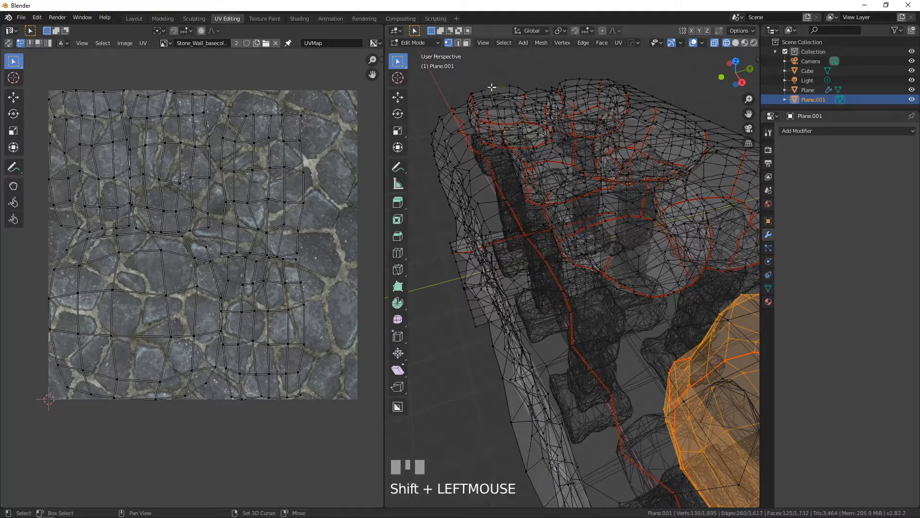
{"action": "key", "text": "l"}
{"action": "mouse_move", "coordinate": [513, 122]}
{"action": "middle_mouse_down"}
{"action": "mouse_move", "coordinate": [509, 135]}
{"action": "mouse_move", "coordinate": [476, 130]}
{"action": "mouse_move", "coordinate": [512, 123]}
{"action": "middle_mouse_up"}
{"action": "left_click", "coordinate": [476, 130], "text": "shift"}
{"action": "key", "text": "l"}
{"action": "left_click", "coordinate": [515, 123], "text": "shift"}
{"action": "key", "text": "l"}
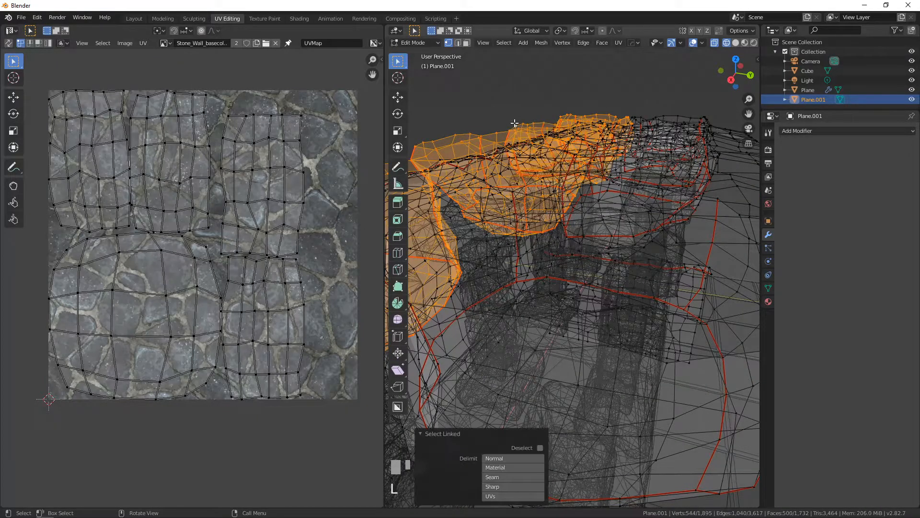
{"action": "type", "text": "g"}
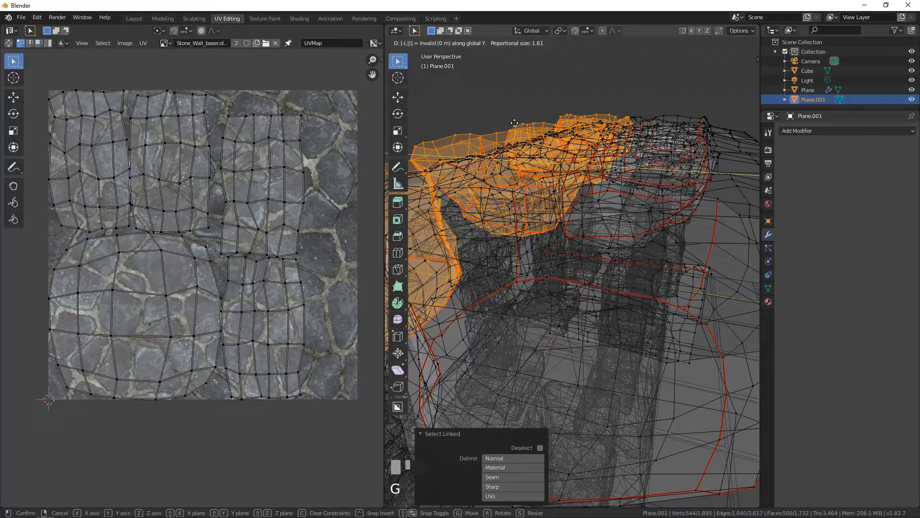
{"action": "type", "text": "3"}
{"action": "key", "text": "Return"}
{"action": "key", "text": "KP_3"}
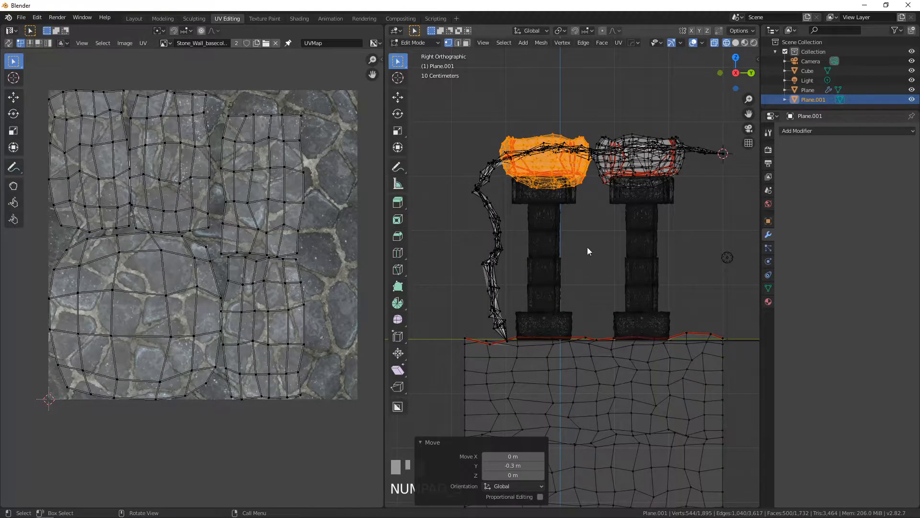
{"action": "key", "text": "Tab"}
Try to place a copy of the cave's wall and ceiling surface about -9.17 m along X.
{"action": "scroll", "coordinate": [594, 251], "scroll_direction": "down", "scroll_amount": 3}
{"action": "middle_click_drag", "start_coordinate": [603, 254], "coordinate": [538, 304]}
{"action": "scroll", "coordinate": [641, 313], "scroll_direction": "up", "scroll_amount": 2}
{"action": "middle_click_drag", "start_coordinate": [641, 312], "coordinate": [549, 289]}
{"action": "scroll", "coordinate": [549, 289], "scroll_direction": "down", "scroll_amount": 1}
{"action": "left_click", "coordinate": [559, 276]}
{"action": "key", "text": "Tab"}
{"action": "left_click", "coordinate": [552, 269]}
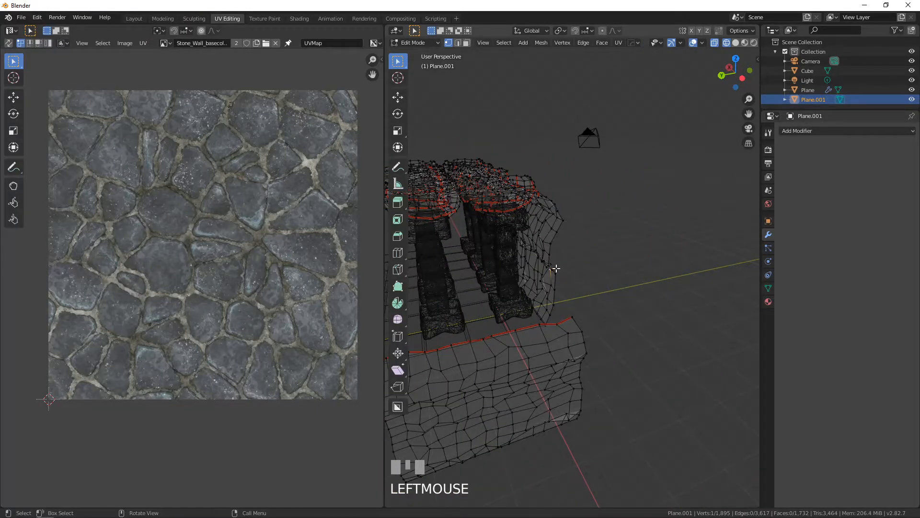
{"action": "key", "text": "l"}
{"action": "middle_click_drag", "start_coordinate": [556, 268], "coordinate": [488, 323]}
{"action": "scroll", "coordinate": [605, 291], "scroll_direction": "up", "scroll_amount": 2}
{"action": "middle_click_drag", "start_coordinate": [606, 291], "coordinate": [532, 282], "text": "shift"}
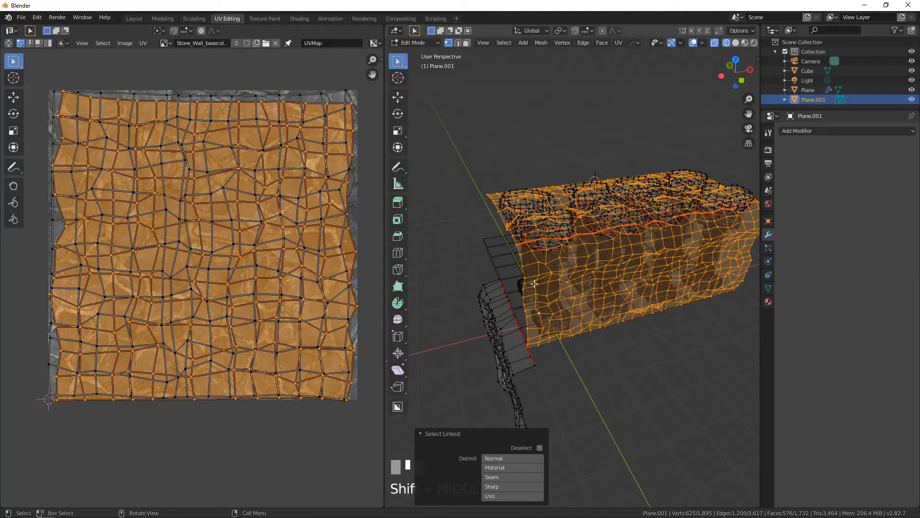
{"action": "key", "text": "KP_7"}
{"action": "scroll", "coordinate": [557, 265], "scroll_direction": "down", "scroll_amount": 3}
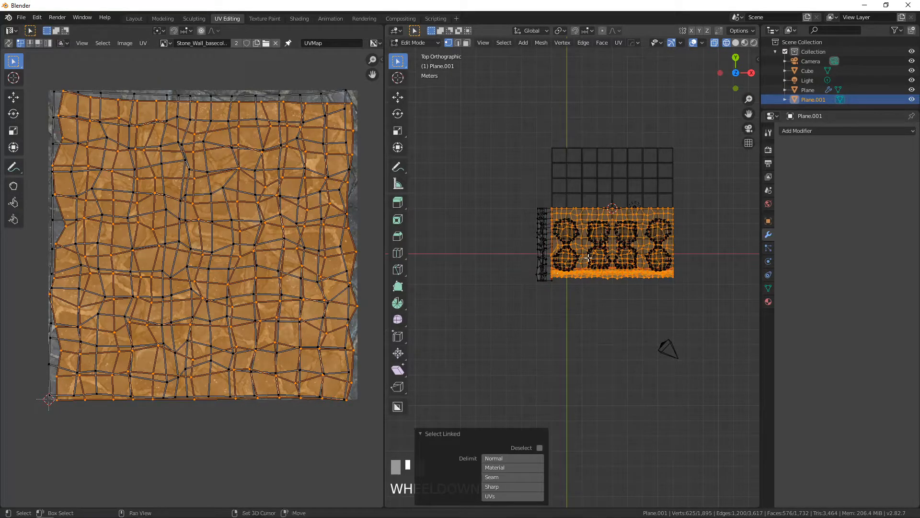
{"action": "key", "text": "shift+d"}
{"action": "key", "text": "x"}
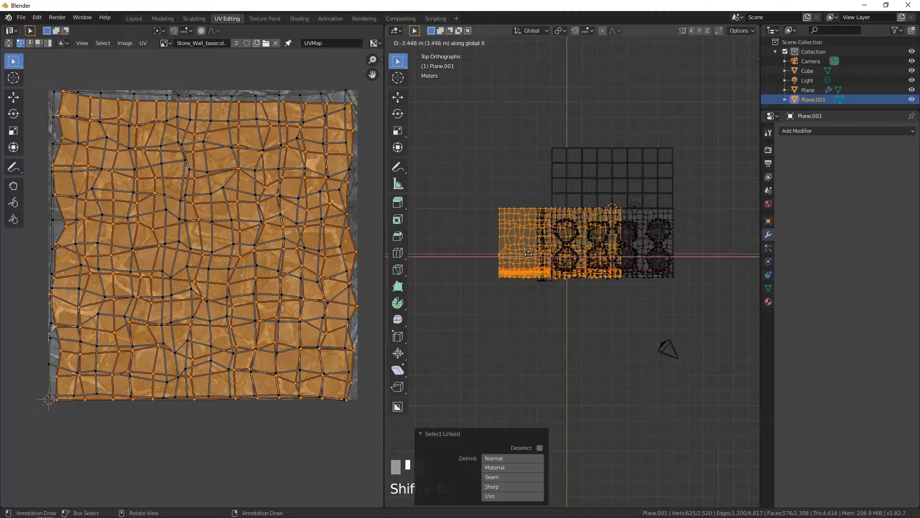
{"action": "left_click", "coordinate": [449, 238]}
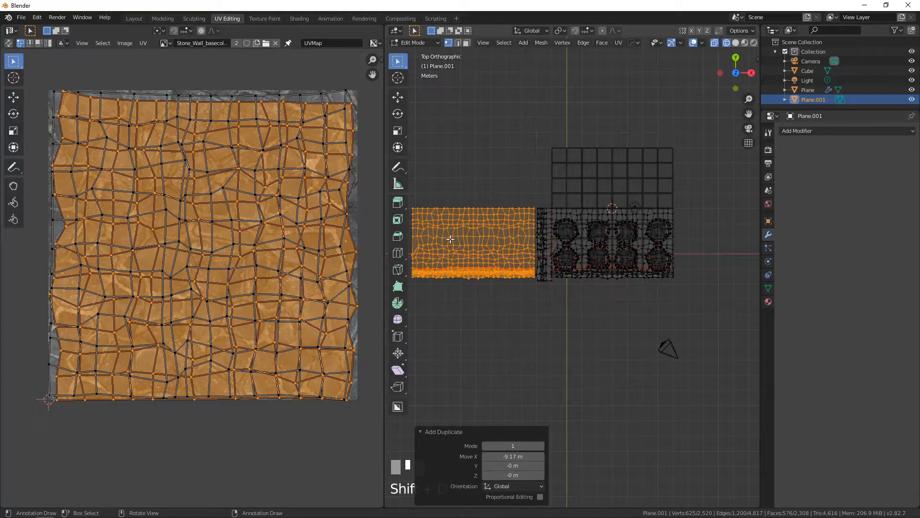
Delete the copied wall and ceiling surface.
{"action": "middle_click_drag", "start_coordinate": [453, 239], "coordinate": [603, 269]}
{"action": "key", "text": "x"}
{"action": "left_click", "coordinate": [484, 229]}
Highlight the open end edge loop of the cave's wall and ceiling beside the floor's drop and examine it.
{"action": "scroll", "coordinate": [503, 240], "scroll_direction": "up", "scroll_amount": 3}
{"action": "scroll", "coordinate": [579, 262], "scroll_direction": "up", "scroll_amount": 2}
{"action": "middle_click_drag", "start_coordinate": [643, 387], "coordinate": [564, 432]}
{"action": "key", "text": "KP_7"}
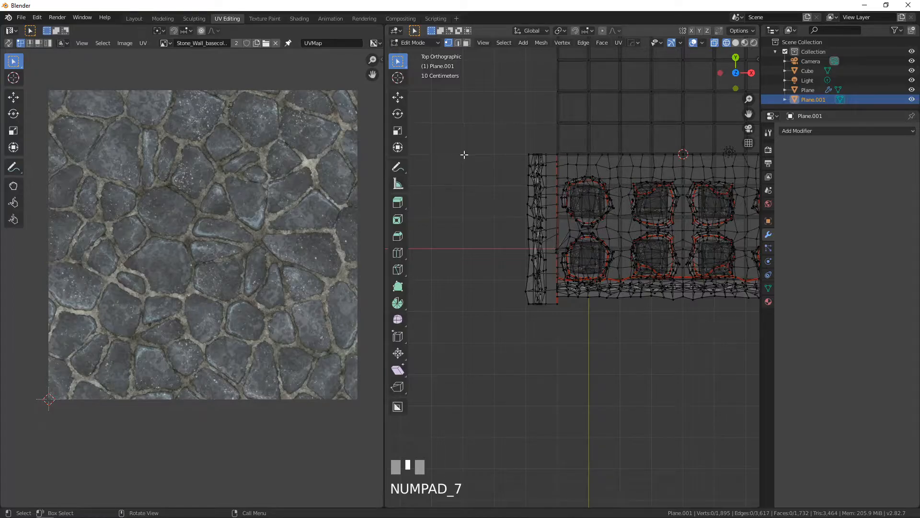
{"action": "middle_click_drag", "start_coordinate": [571, 189], "coordinate": [531, 261], "text": "shift"}
{"action": "scroll", "coordinate": [564, 235], "scroll_direction": "up", "scroll_amount": 2}
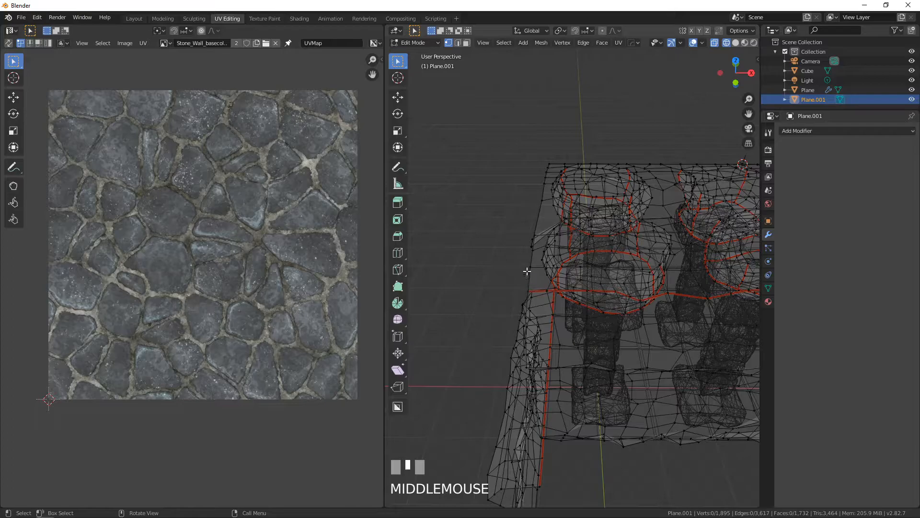
{"action": "left_click", "coordinate": [530, 266], "text": "alt"}
{"action": "middle_click_drag", "start_coordinate": [542, 260], "coordinate": [577, 250]}
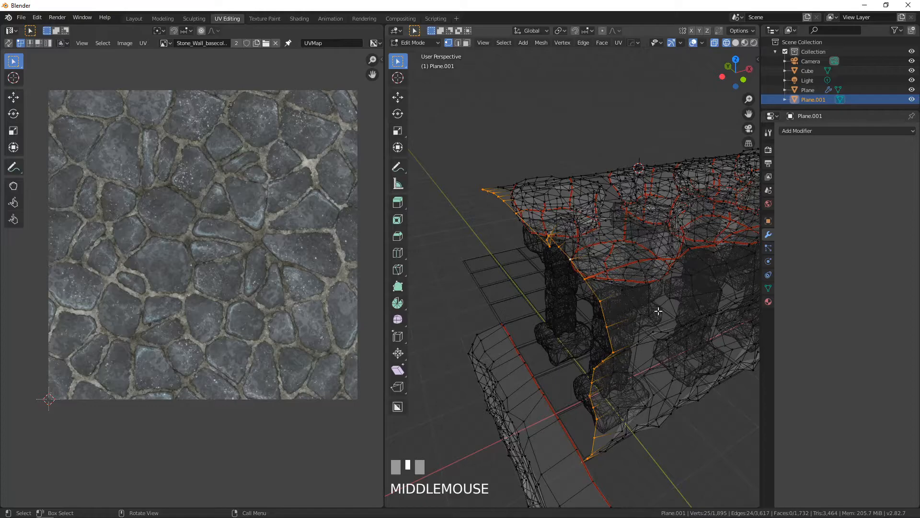
Duplicate the connected cave wall and ceiling surface and place the copy about -9.62 m along X in top view.
{"action": "key", "text": "l"}
{"action": "scroll", "coordinate": [650, 304], "scroll_direction": "down", "scroll_amount": 3}
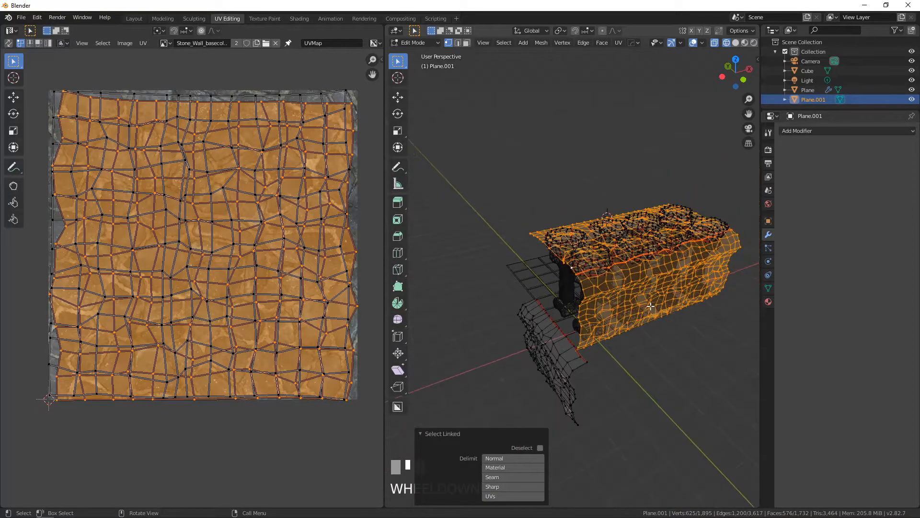
{"action": "key", "text": "KP_7"}
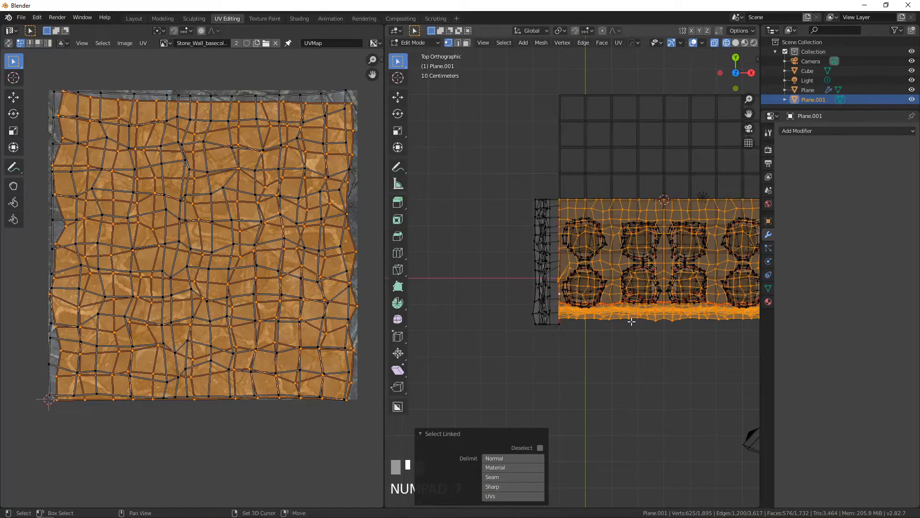
{"action": "key", "text": "shift+d"}
{"action": "key", "text": "x"}
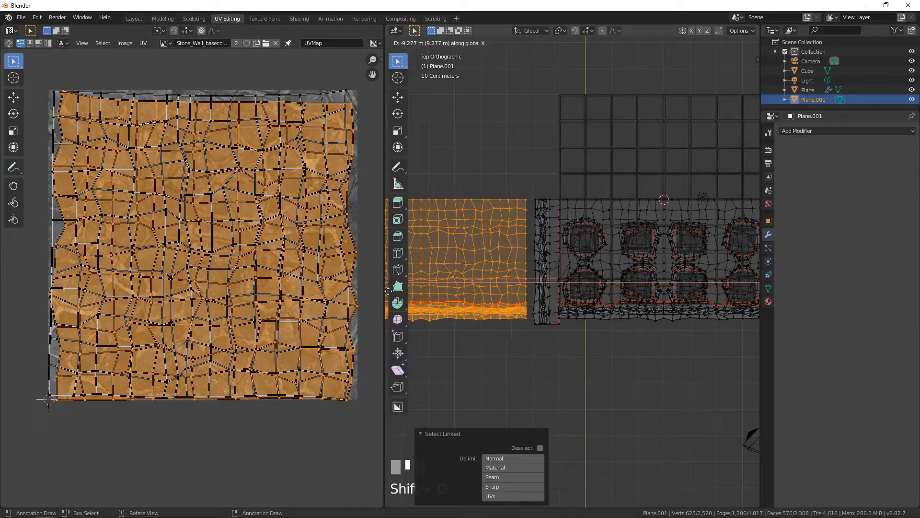
{"action": "left_click", "coordinate": [758, 291]}
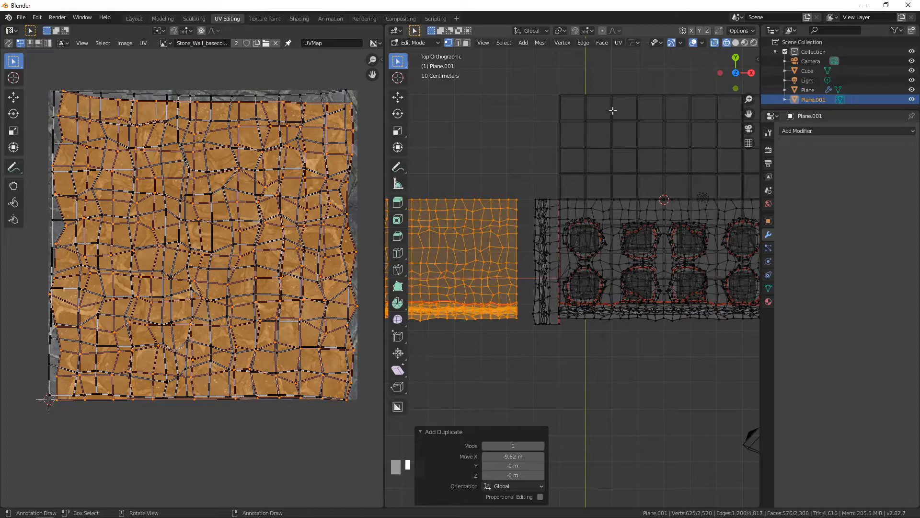
Mirror the duplicated wall and ceiling surface along the global X axis.
{"action": "left_click", "coordinate": [537, 43]}
{"action": "mouse_move", "coordinate": [556, 66]}
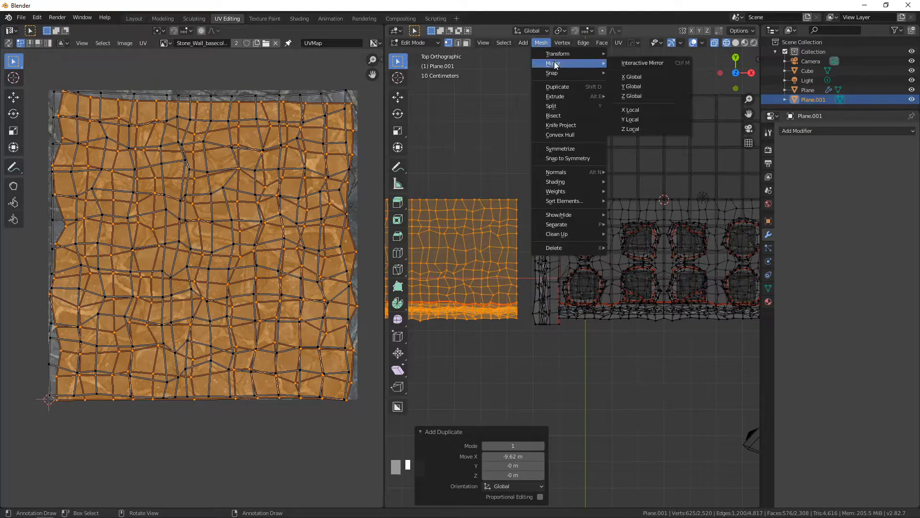
{"action": "left_click", "coordinate": [632, 77]}
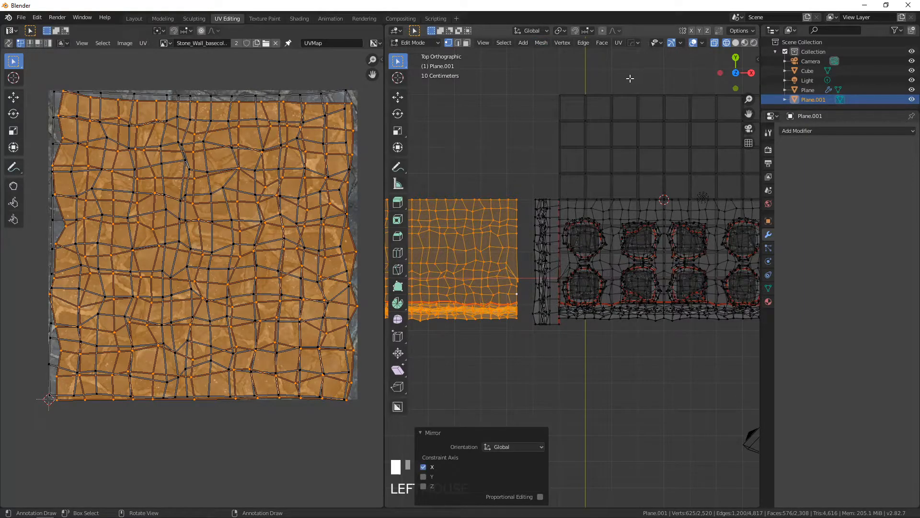
Move the mirrored surface about 1.62 m along X so its edge meets the original cave wall.
{"action": "middle_click_drag", "start_coordinate": [564, 276], "coordinate": [515, 245]}
{"action": "scroll", "coordinate": [544, 239], "scroll_direction": "up", "scroll_amount": 2}
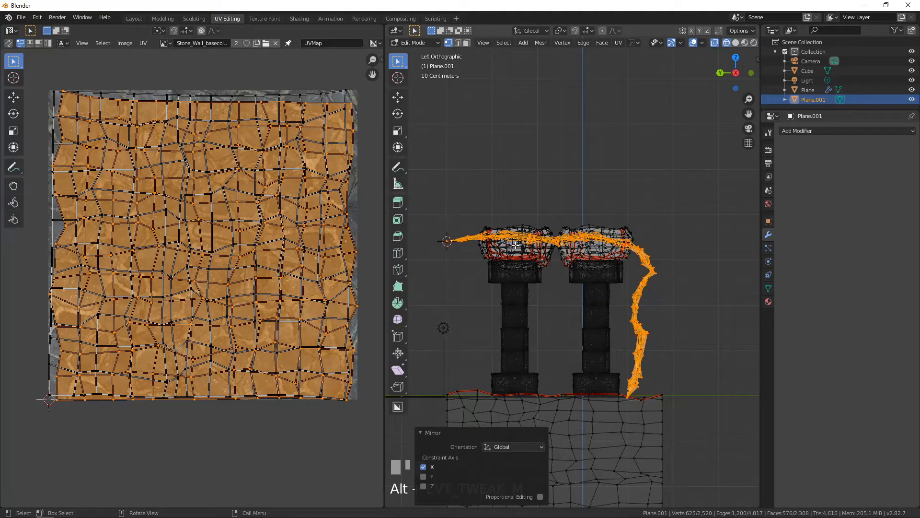
{"action": "key", "text": "KP_9"}
{"action": "key", "text": "KP_1"}
{"action": "scroll", "coordinate": [499, 254], "scroll_direction": "up", "scroll_amount": 2}
{"action": "middle_click_drag", "start_coordinate": [499, 254], "coordinate": [545, 223], "text": "shift"}
{"action": "key", "text": "g"}
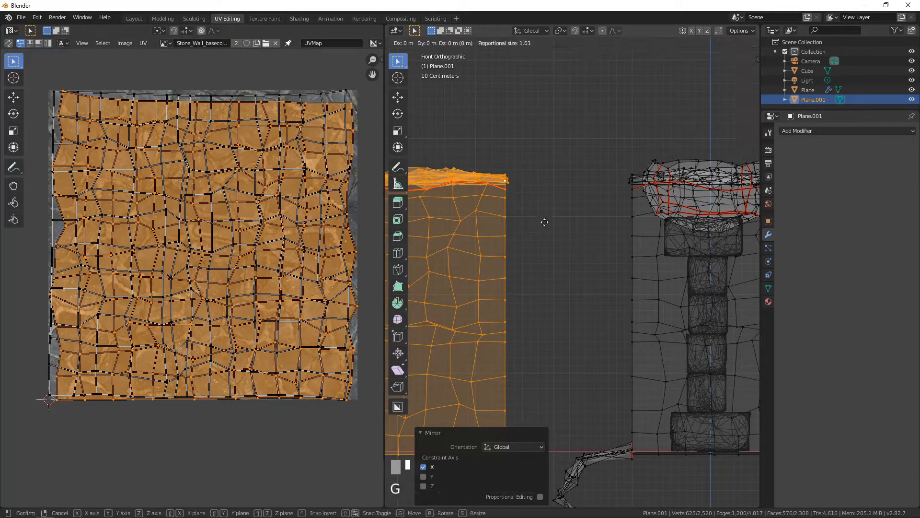
{"action": "key", "text": "x"}
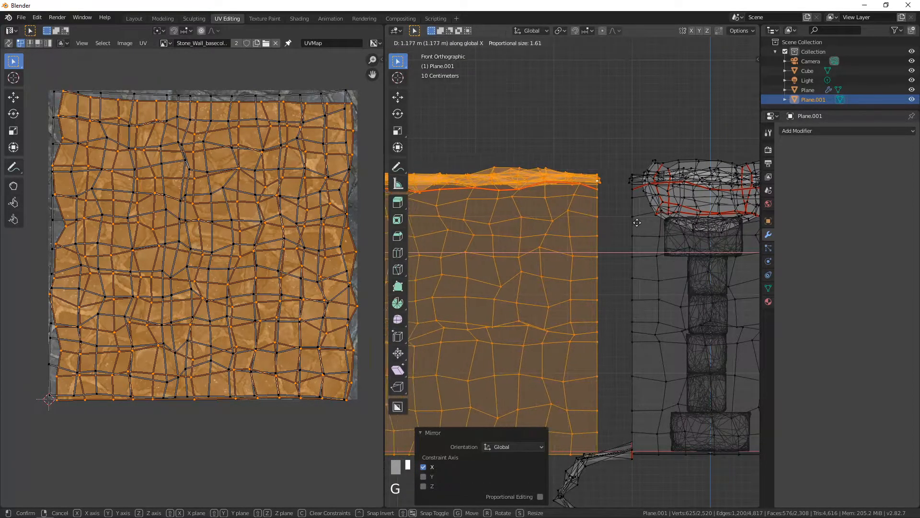
{"action": "left_click", "coordinate": [670, 223]}
{"action": "scroll", "coordinate": [638, 231], "scroll_direction": "down", "scroll_amount": 4}
{"action": "scroll", "coordinate": [571, 248], "scroll_direction": "down", "scroll_amount": 3}
{"action": "scroll", "coordinate": [566, 269], "scroll_direction": "up", "scroll_amount": 2}
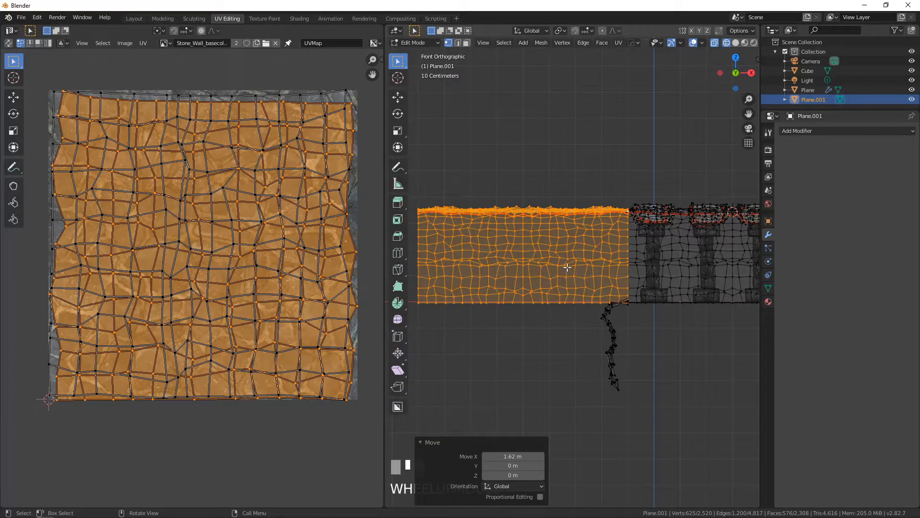
Delete the outer vertices of the mirrored surface, keeping only a short section next to the original cave.
{"action": "key", "text": "alt+a"}
{"action": "scroll", "coordinate": [529, 218], "scroll_direction": "down", "scroll_amount": 1}
{"action": "key", "text": "b"}
{"action": "left_click_drag", "start_coordinate": [407, 169], "coordinate": [571, 339]}
{"action": "scroll", "coordinate": [571, 338], "scroll_direction": "up", "scroll_amount": 4}
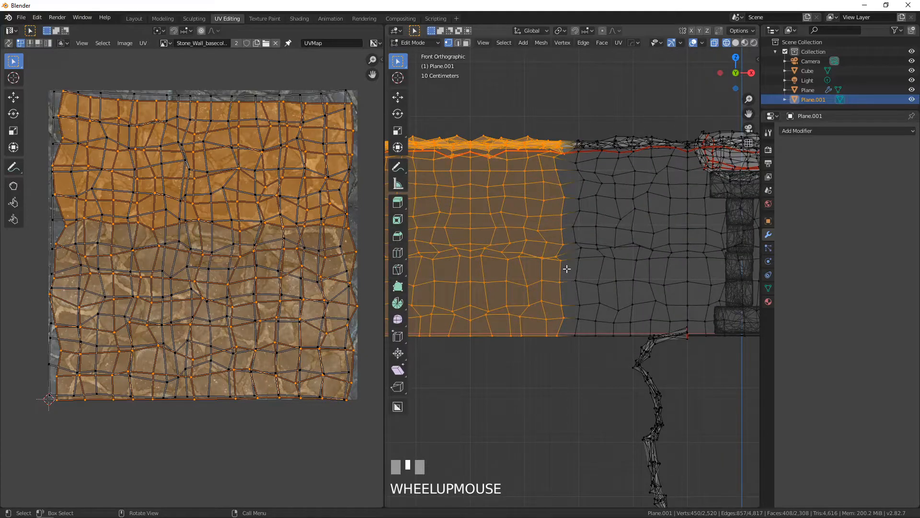
{"action": "key", "text": "x"}
{"action": "left_click", "coordinate": [566, 268]}
Flatten the cut edge loop of the cave extension by scaling it to 0 along X.
{"action": "left_click", "coordinate": [581, 199], "text": "alt"}
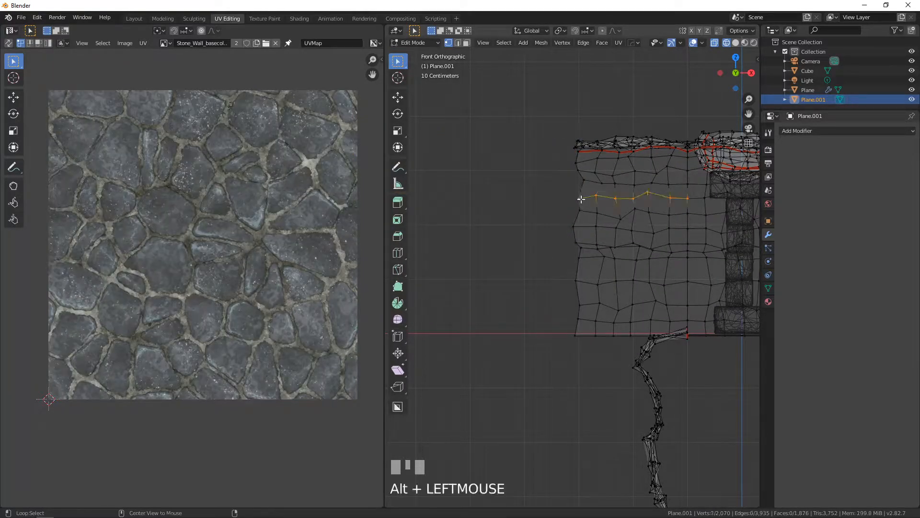
{"action": "left_click", "coordinate": [580, 204], "text": "alt"}
{"action": "key", "text": "s"}
{"action": "key", "text": "x"}
{"action": "key", "text": "0"}
{"action": "key", "text": "Return"}
Snap the 3D cursor to the inner ceiling corner vertex of the cave extension and leave mesh editing.
{"action": "middle_click_drag", "start_coordinate": [592, 198], "coordinate": [559, 322]}
{"action": "key", "text": "KP_7"}
{"action": "left_click", "coordinate": [524, 240]}
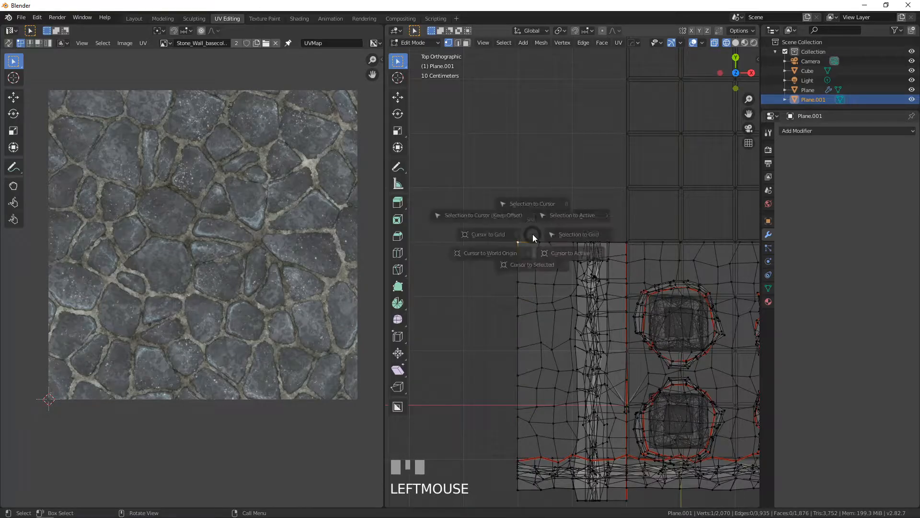
{"action": "key", "text": "shift+s"}
{"action": "left_click", "coordinate": [530, 290]}
{"action": "scroll", "coordinate": [523, 285], "scroll_direction": "down", "scroll_amount": 2}
{"action": "middle_click_drag", "start_coordinate": [524, 286], "coordinate": [556, 258]}
{"action": "key", "text": "Tab"}
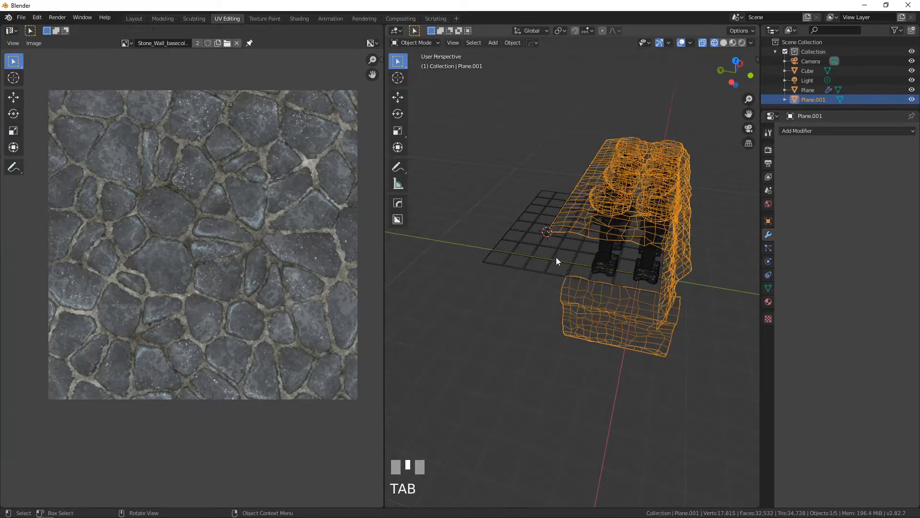
Add a Mirror modifier to the cave object with the X and Y axes enabled.
{"action": "left_click", "coordinate": [798, 131]}
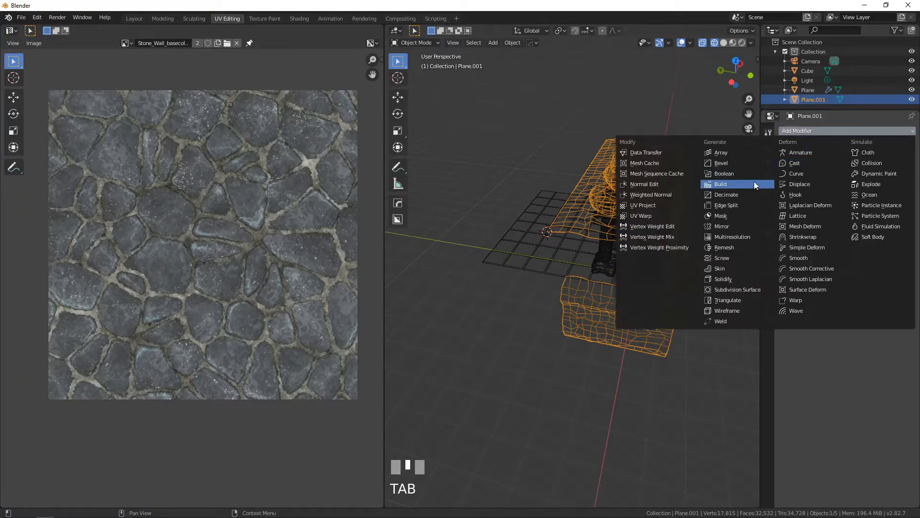
{"action": "left_click", "coordinate": [737, 225]}
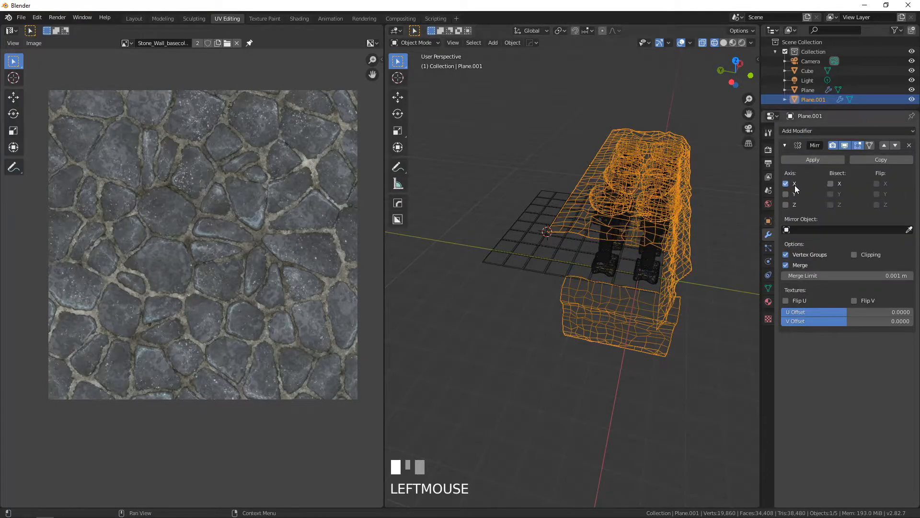
{"action": "left_click", "coordinate": [786, 194]}
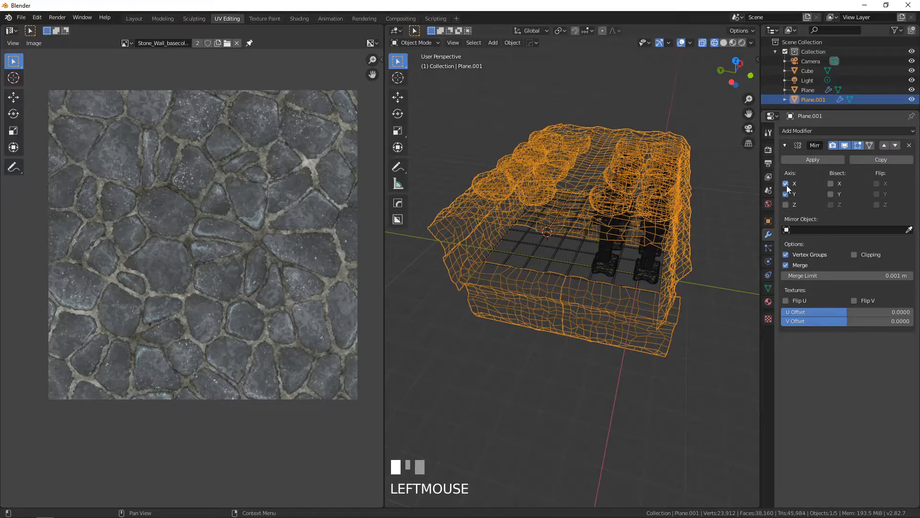
{"action": "left_click", "coordinate": [786, 184]}
{"action": "left_click", "coordinate": [787, 184]}
Set the cave object's origin to the 3D cursor.
{"action": "left_click", "coordinate": [508, 43]}
{"action": "mouse_move", "coordinate": [577, 54]}
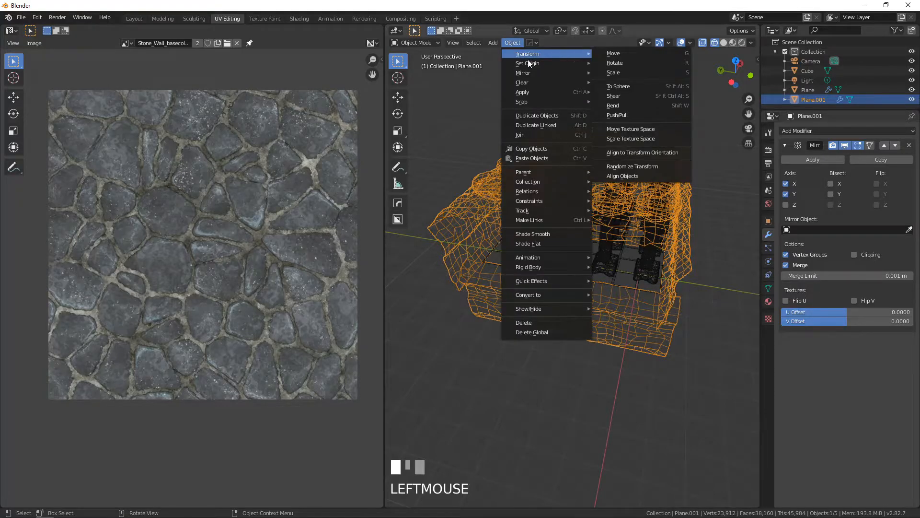
{"action": "mouse_move", "coordinate": [529, 63]}
{"action": "left_click", "coordinate": [628, 82]}
Delete the wall vertices beside the mirror seam from the floor upward to cut an opening, and leave mesh editing.
{"action": "scroll", "coordinate": [643, 144], "scroll_direction": "down", "scroll_amount": 3}
{"action": "middle_click_drag", "start_coordinate": [655, 199], "coordinate": [565, 190]}
{"action": "scroll", "coordinate": [565, 222], "scroll_direction": "up", "scroll_amount": 4}
{"action": "middle_click_drag", "start_coordinate": [565, 223], "coordinate": [561, 258]}
{"action": "key", "text": "Tab"}
{"action": "scroll", "coordinate": [536, 238], "scroll_direction": "up", "scroll_amount": 3}
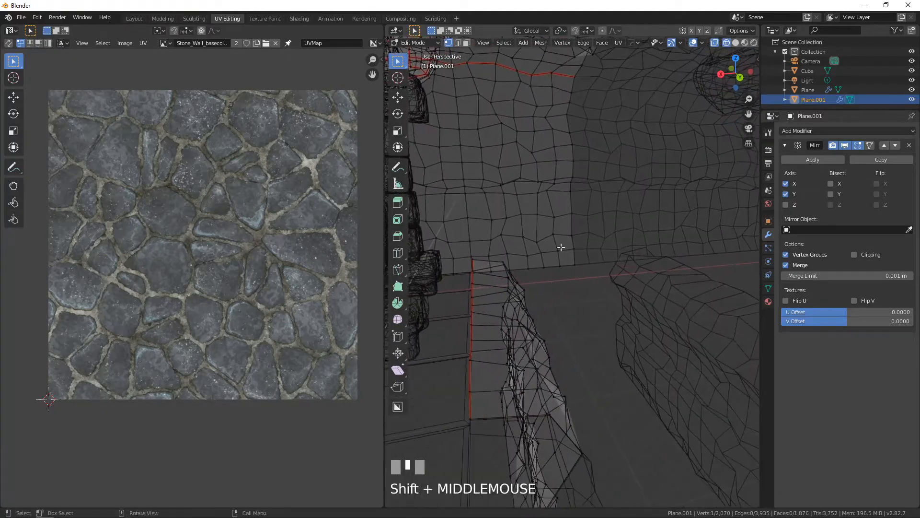
{"action": "key", "text": "alt+a"}
{"action": "key", "text": "c"}
{"action": "mouse_move", "coordinate": [564, 163]}
{"action": "left_mouse_down"}
{"action": "mouse_move", "coordinate": [556, 152]}
{"action": "mouse_move", "coordinate": [559, 238]}
{"action": "mouse_move", "coordinate": [546, 206]}
{"action": "mouse_move", "coordinate": [556, 149]}
{"action": "mouse_move", "coordinate": [551, 250]}
{"action": "left_mouse_up"}
{"action": "right_click", "coordinate": [553, 247]}
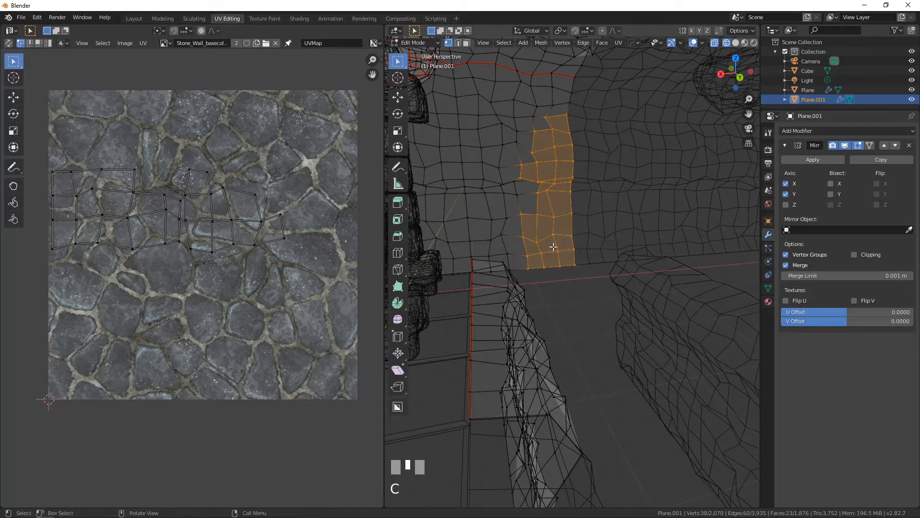
{"action": "left_click", "coordinate": [526, 193], "text": "shift"}
{"action": "left_click", "coordinate": [522, 190], "text": "shift"}
{"action": "left_click", "coordinate": [522, 186], "text": "shift"}
{"action": "left_click", "coordinate": [518, 194], "text": "shift"}
{"action": "left_click", "coordinate": [516, 183], "text": "shift"}
{"action": "left_click", "coordinate": [519, 178], "text": "shift"}
{"action": "key", "text": "x"}
{"action": "left_click", "coordinate": [530, 193]}
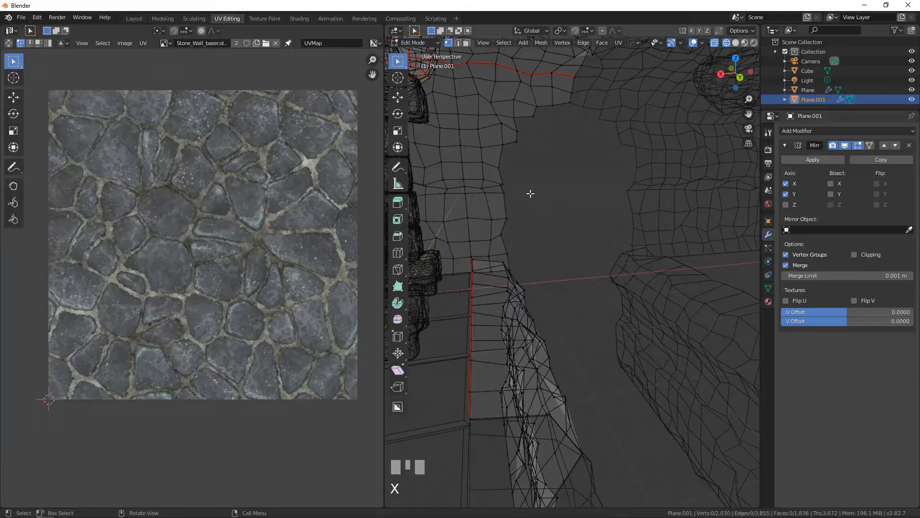
{"action": "scroll", "coordinate": [530, 194], "scroll_direction": "down", "scroll_amount": 1}
{"action": "key", "text": "Tab"}
Select the columns object and set its origin to the 3D cursor.
{"action": "scroll", "coordinate": [528, 196], "scroll_direction": "down", "scroll_amount": 2}
{"action": "middle_click_drag", "start_coordinate": [528, 184], "coordinate": [568, 225]}
{"action": "scroll", "coordinate": [570, 115], "scroll_direction": "down", "scroll_amount": 3}
{"action": "middle_click_drag", "start_coordinate": [571, 115], "coordinate": [507, 320]}
{"action": "left_click", "coordinate": [538, 330]}
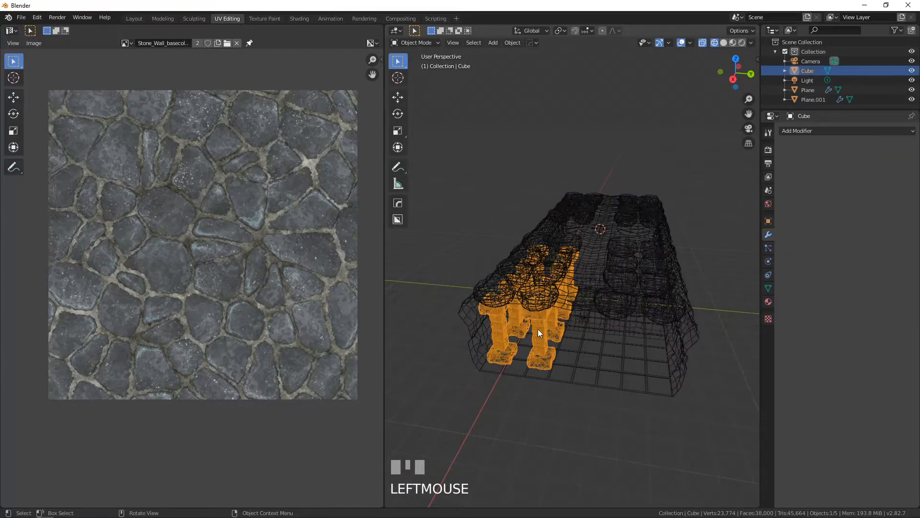
{"action": "left_click", "coordinate": [509, 44]}
{"action": "mouse_move", "coordinate": [541, 64]}
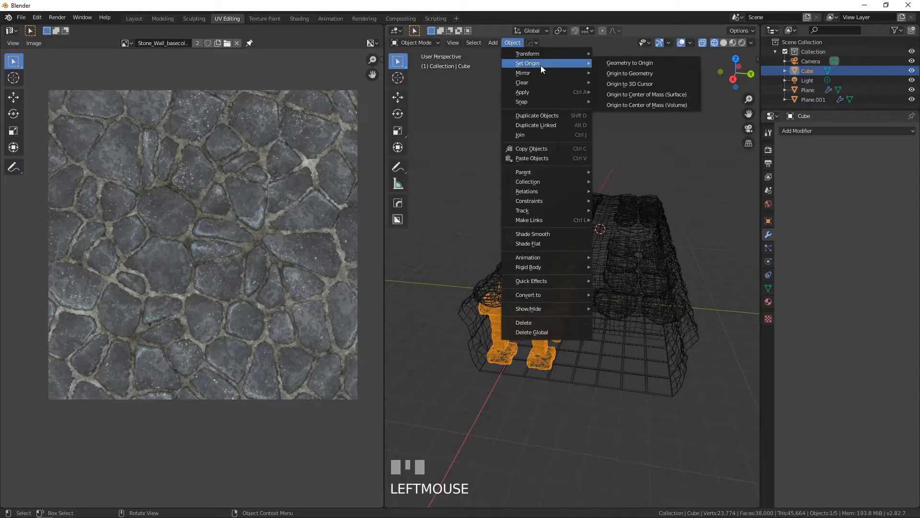
{"action": "left_click", "coordinate": [629, 85]}
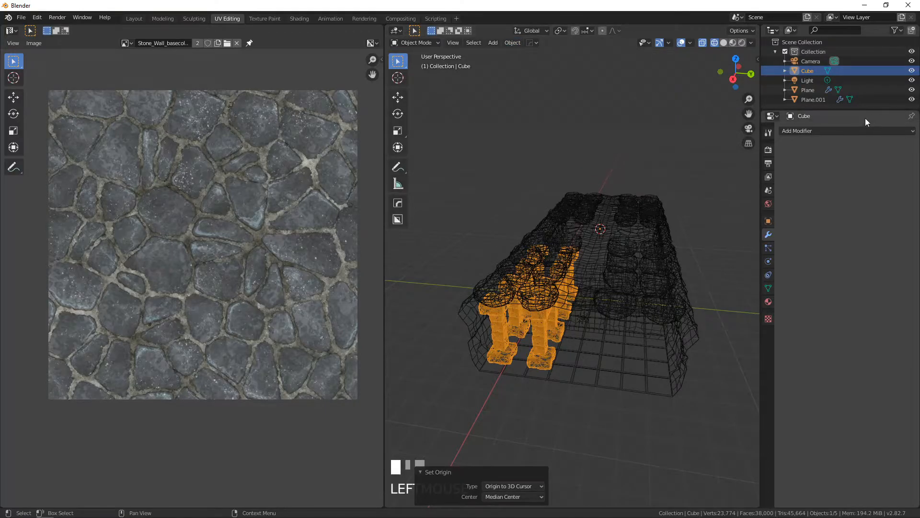
Add a Mirror modifier to the columns with the X and Y axes enabled.
{"action": "left_click", "coordinate": [838, 131]}
{"action": "left_click", "coordinate": [746, 227]}
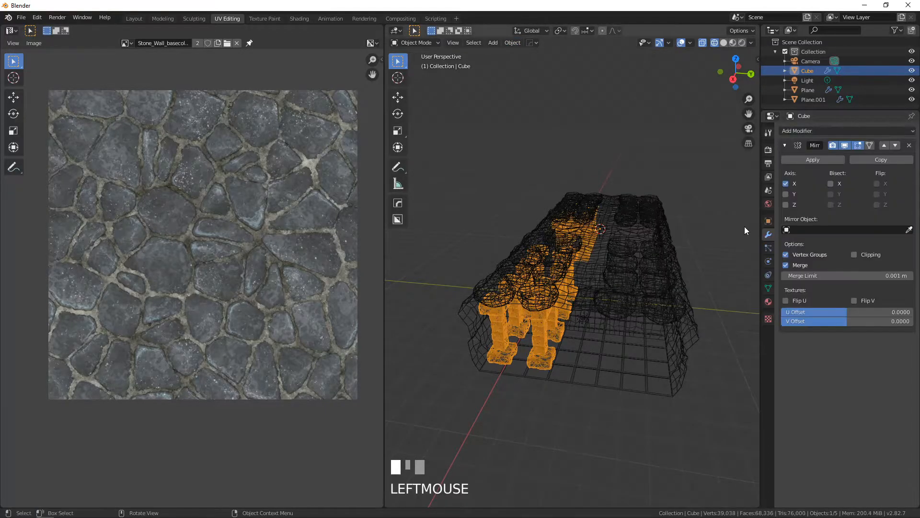
{"action": "left_click", "coordinate": [788, 195]}
{"action": "middle_click_drag", "start_coordinate": [640, 292], "coordinate": [536, 340]}
Apply the floor plane's existing Mirror modifier and set the floor's origin to the 3D cursor.
{"action": "left_click", "coordinate": [534, 341]}
{"action": "middle_click_drag", "start_coordinate": [595, 341], "coordinate": [531, 346]}
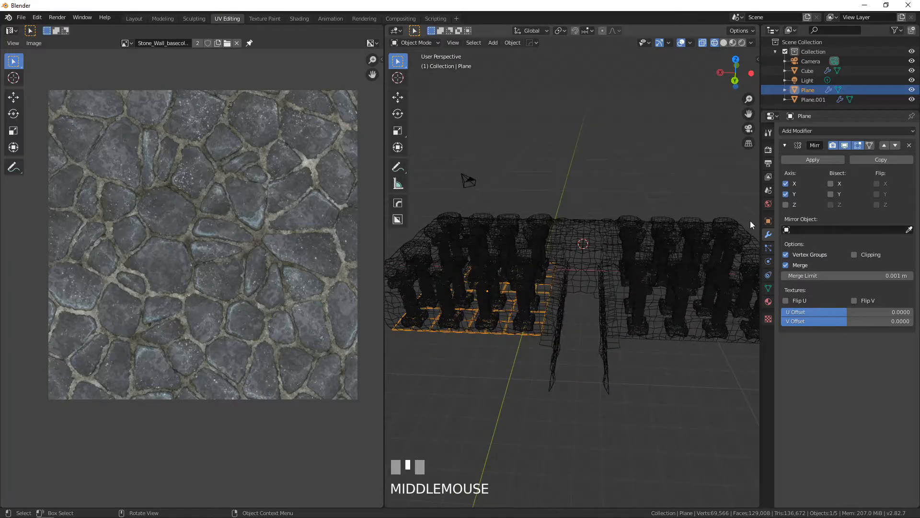
{"action": "left_click", "coordinate": [795, 161]}
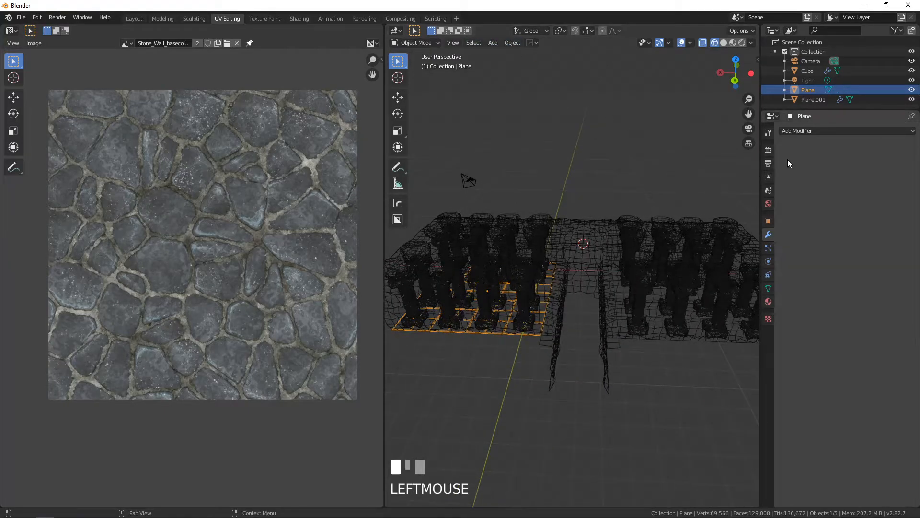
{"action": "left_click", "coordinate": [512, 42]}
{"action": "mouse_move", "coordinate": [557, 65]}
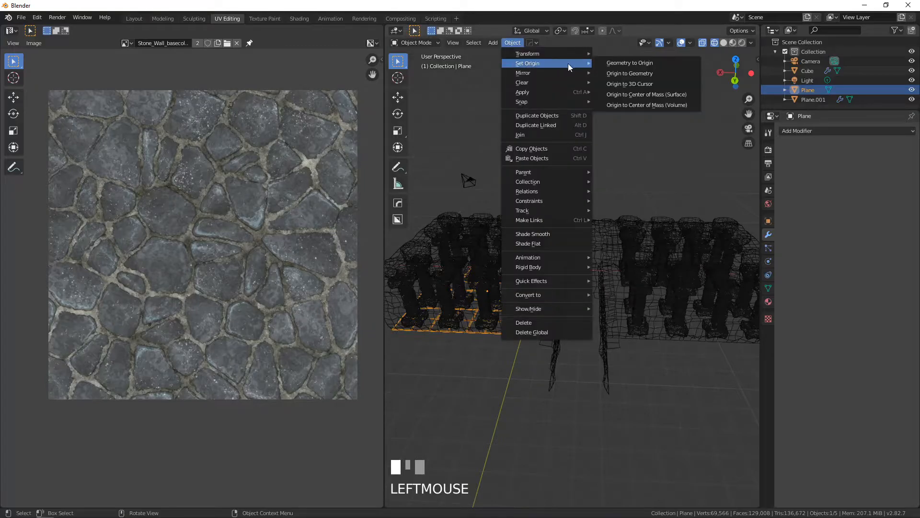
{"action": "left_click", "coordinate": [618, 83]}
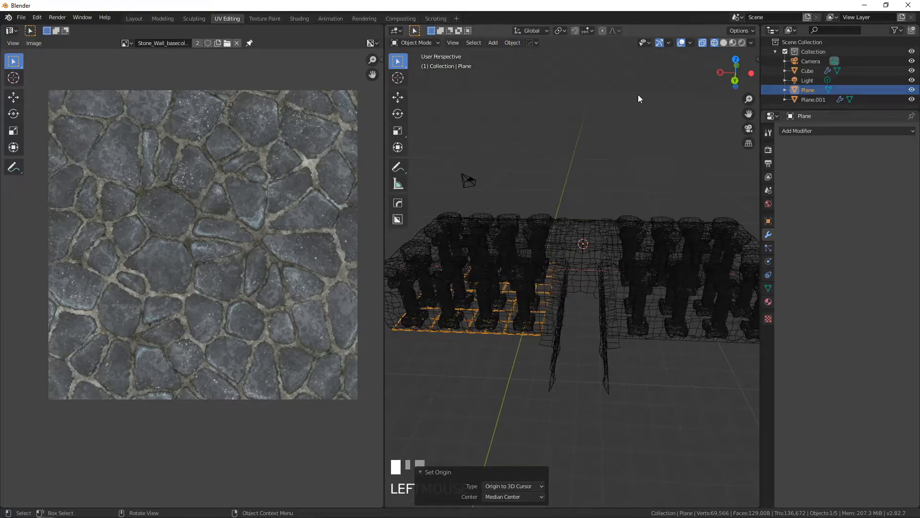
Add a Mirror modifier on the X axis to the floor plane.
{"action": "left_click", "coordinate": [790, 131]}
{"action": "left_click", "coordinate": [735, 226]}
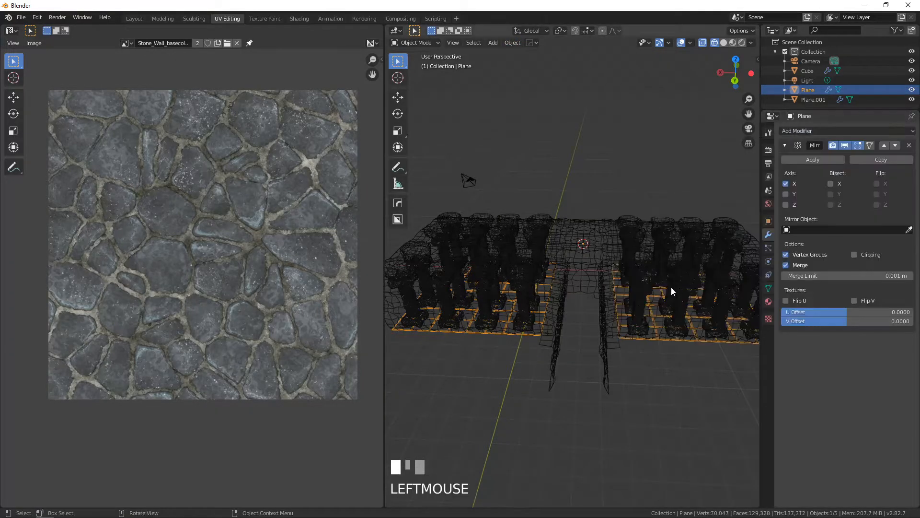
{"action": "scroll", "coordinate": [656, 298], "scroll_direction": "down", "scroll_amount": 3}
{"action": "mouse_move", "coordinate": [656, 298]}
{"action": "middle_mouse_down"}
{"action": "mouse_move", "coordinate": [588, 312]}
{"action": "mouse_move", "coordinate": [556, 276]}
{"action": "mouse_move", "coordinate": [657, 282]}
{"action": "middle_mouse_up"}
{"action": "scroll", "coordinate": [580, 303], "scroll_direction": "up", "scroll_amount": 3}
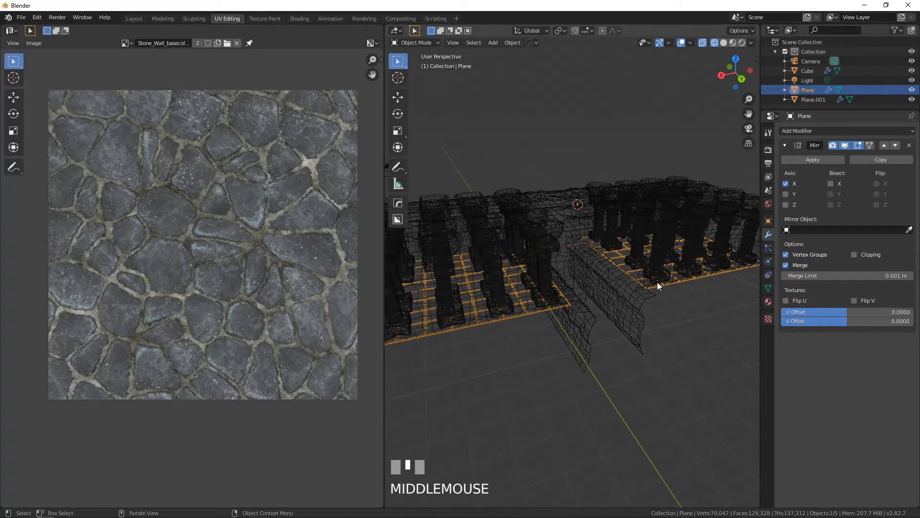
Switch to the Modeling workspace and look through the scene camera.
{"action": "key", "text": "KP_0"}
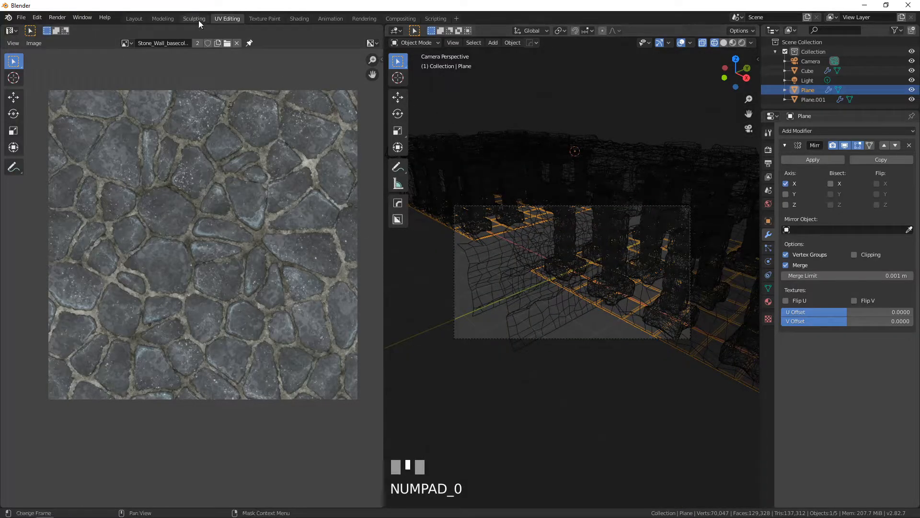
{"action": "left_click", "coordinate": [163, 18]}
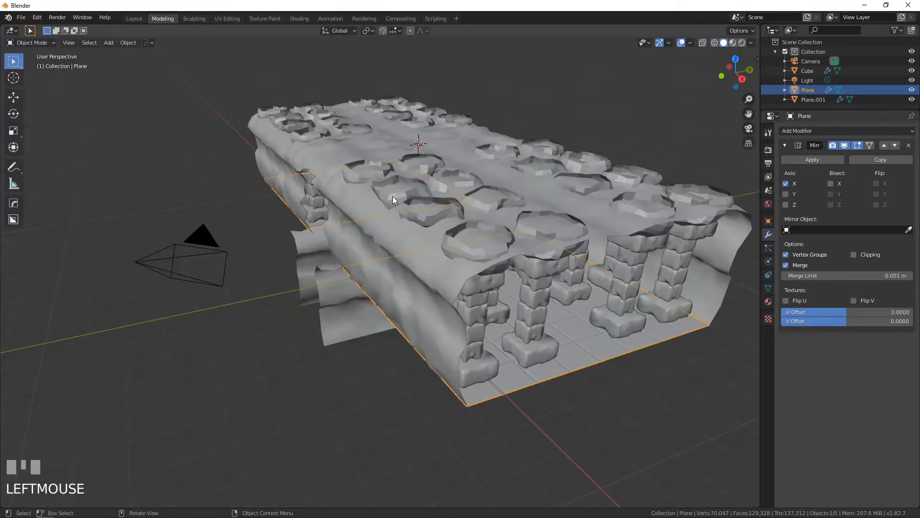
{"action": "key", "text": "KP_0"}
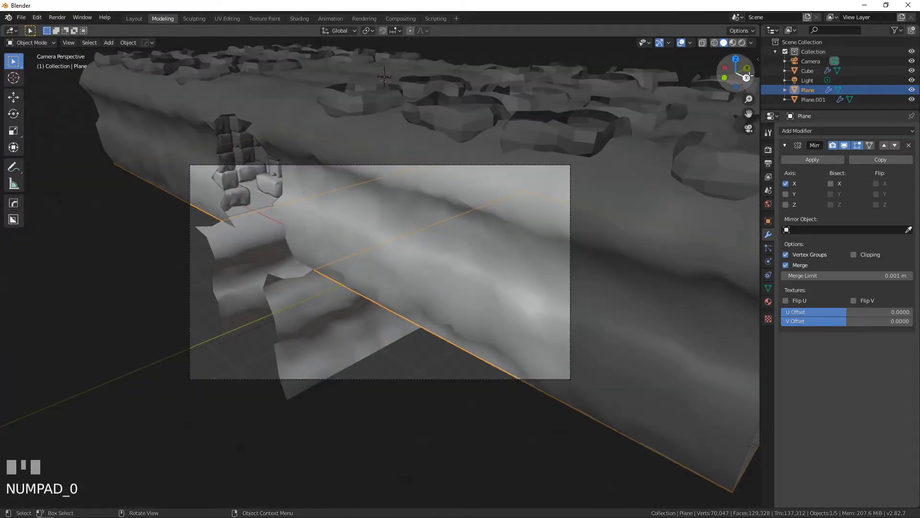
Lock the camera to the view, place it inside the cave at about X 8.8, Y 3.5, Z 1.1 m facing down the column aisle, and unlock it.
{"action": "left_click", "coordinate": [810, 62]}
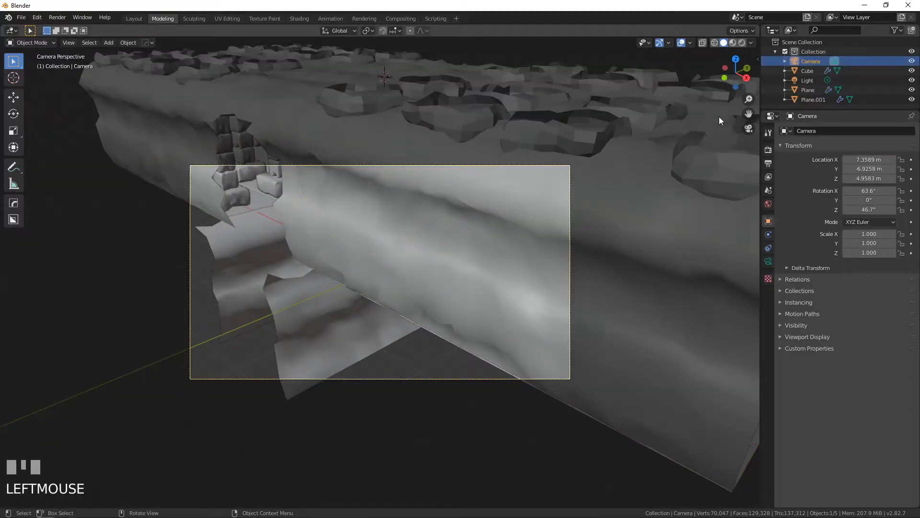
{"action": "key", "text": "n"}
{"action": "left_click", "coordinate": [754, 96]}
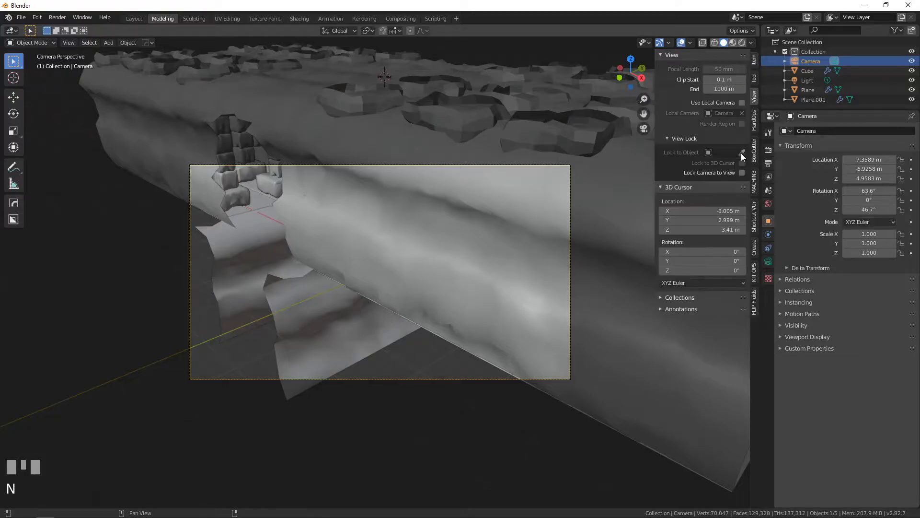
{"action": "left_click", "coordinate": [742, 173]}
{"action": "middle_click_drag", "start_coordinate": [649, 217], "coordinate": [735, 132]}
{"action": "scroll", "coordinate": [499, 235], "scroll_direction": "up", "scroll_amount": 2}
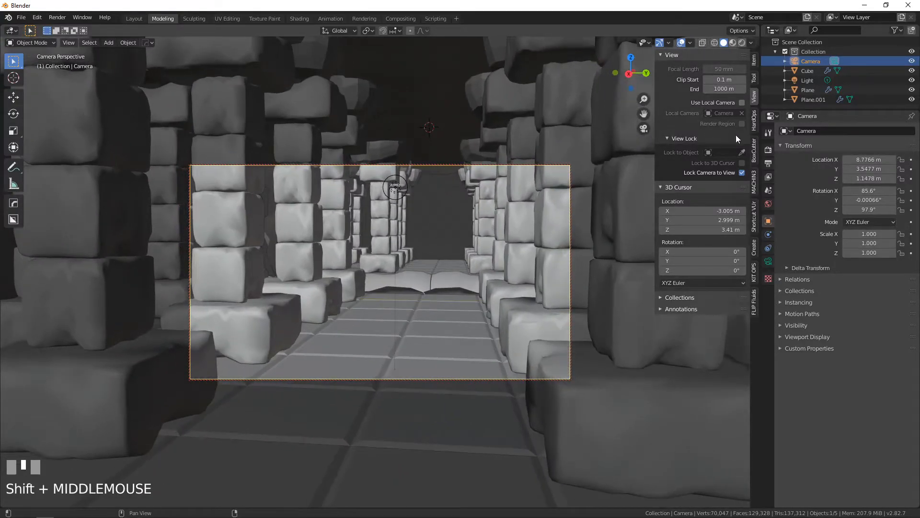
{"action": "left_click", "coordinate": [741, 173]}
Set the camera's focal length to 24 mm and show the camera view in rendered shading.
{"action": "scroll", "coordinate": [498, 208], "scroll_direction": "up", "scroll_amount": 2}
{"action": "middle_click_drag", "start_coordinate": [497, 208], "coordinate": [510, 183], "text": "shift"}
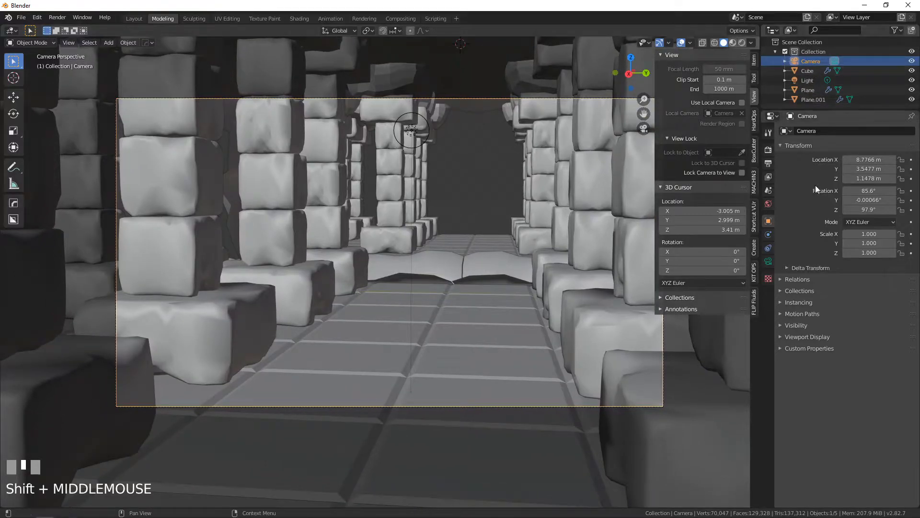
{"action": "left_click", "coordinate": [768, 261]}
{"action": "left_click", "coordinate": [872, 176]}
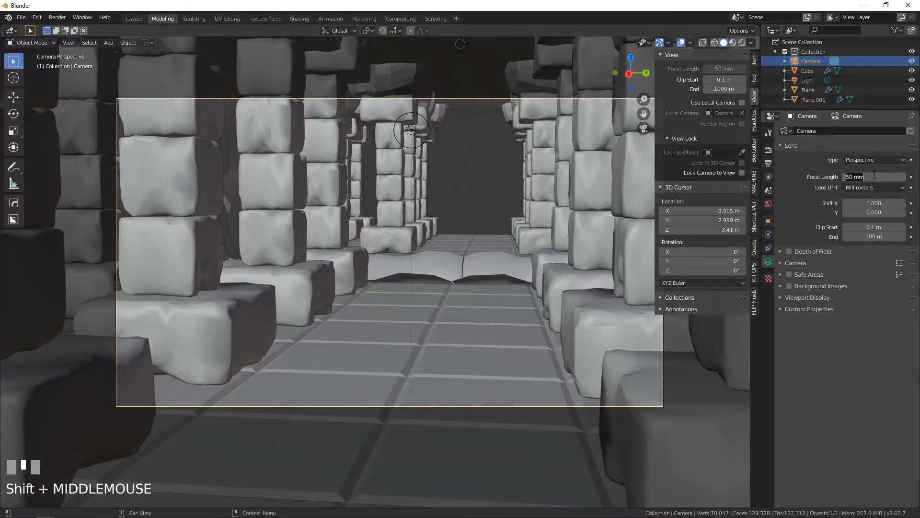
{"action": "type", "text": "24"}
{"action": "left_click", "coordinate": [559, 207]}
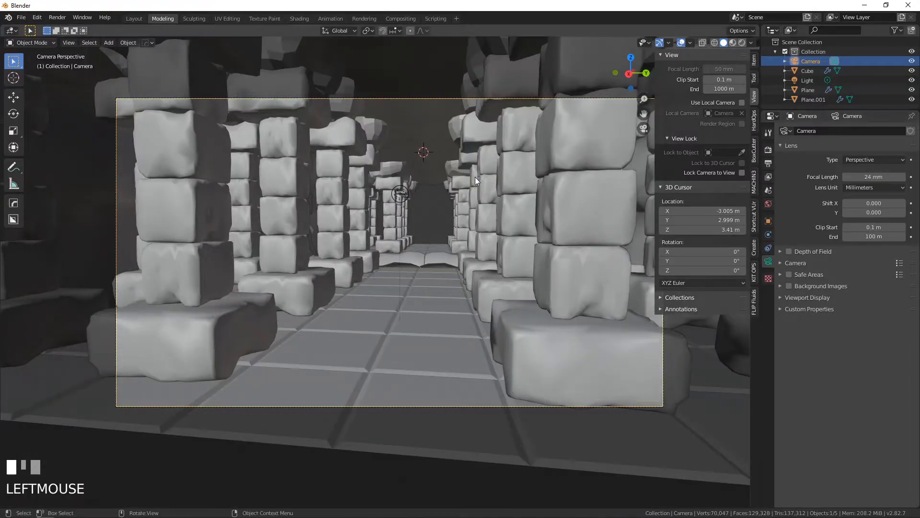
{"action": "left_click", "coordinate": [741, 43]}
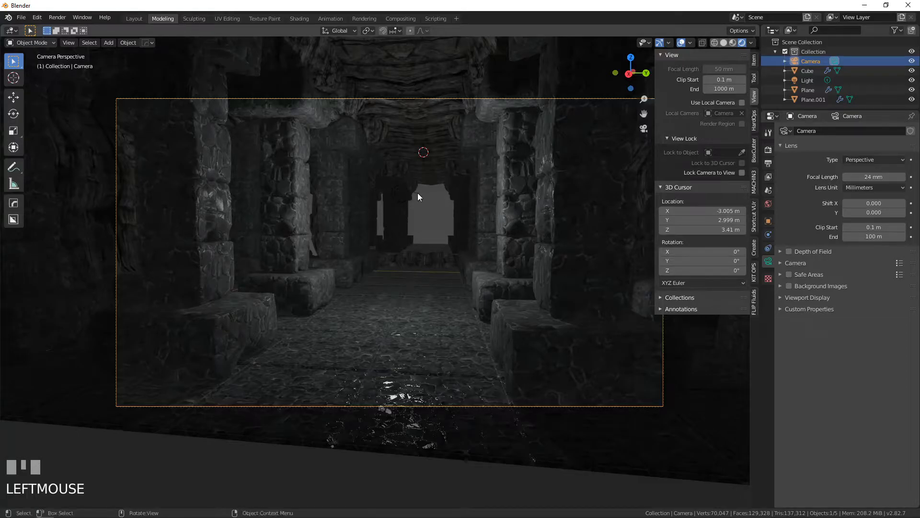
{"action": "scroll", "coordinate": [418, 196], "scroll_direction": "up", "scroll_amount": 1}
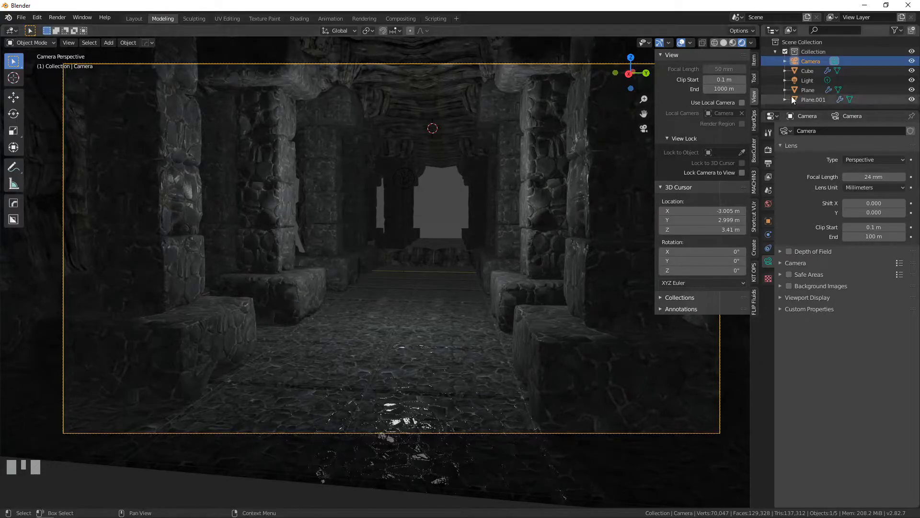
Rename the cave object Plane.001 as CaveWalls.
{"action": "left_click", "coordinate": [811, 98]}
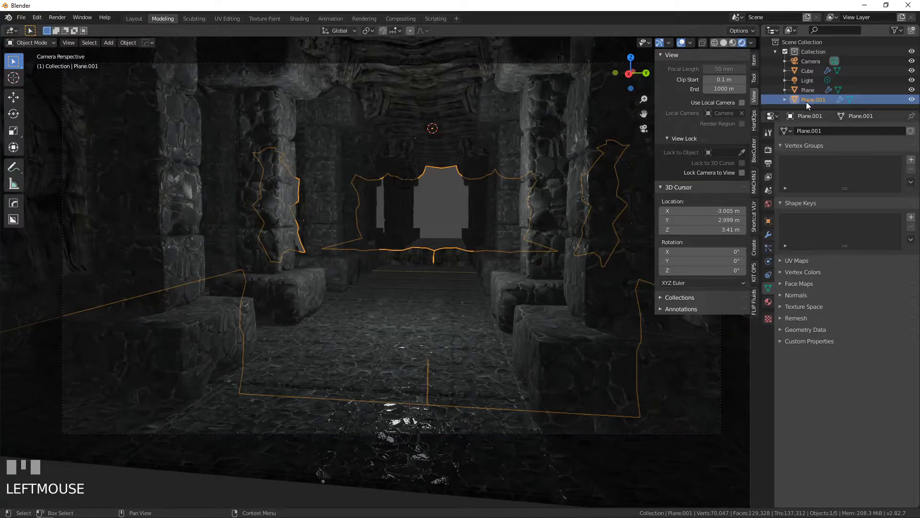
{"action": "double_click", "coordinate": [806, 103]}
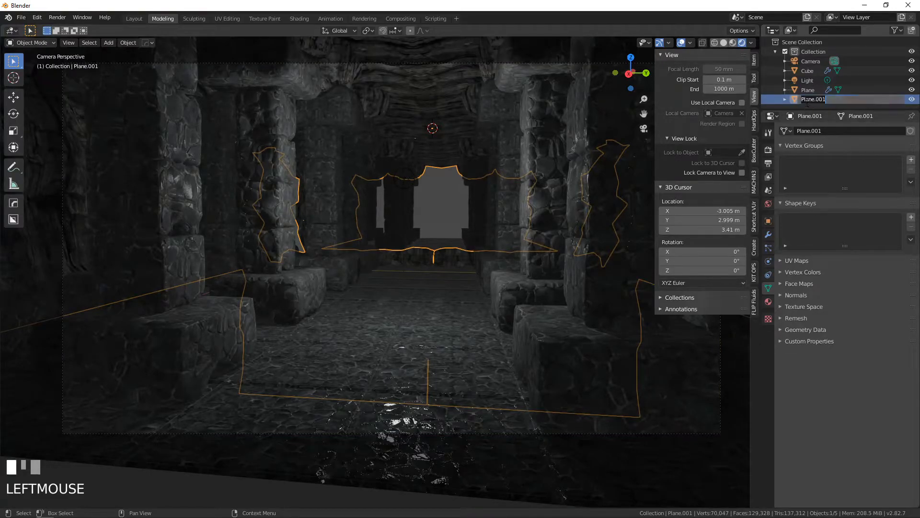
{"action": "type", "text": "CaveWalls"}
{"action": "key", "text": "Return"}
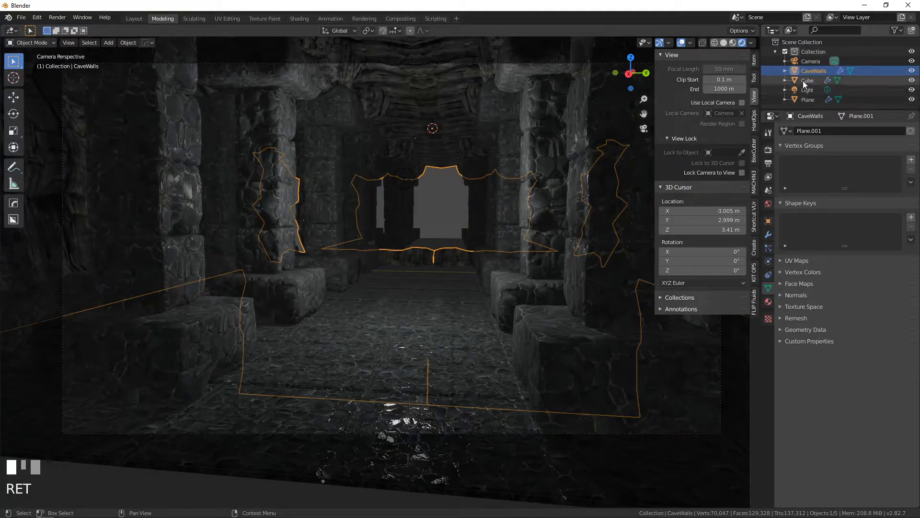
Rename the columns object Cube as Pillars.
{"action": "left_click", "coordinate": [804, 81]}
{"action": "double_click", "coordinate": [806, 80]}
{"action": "type", "text": "Pl"}
{"action": "key", "text": "Return"}
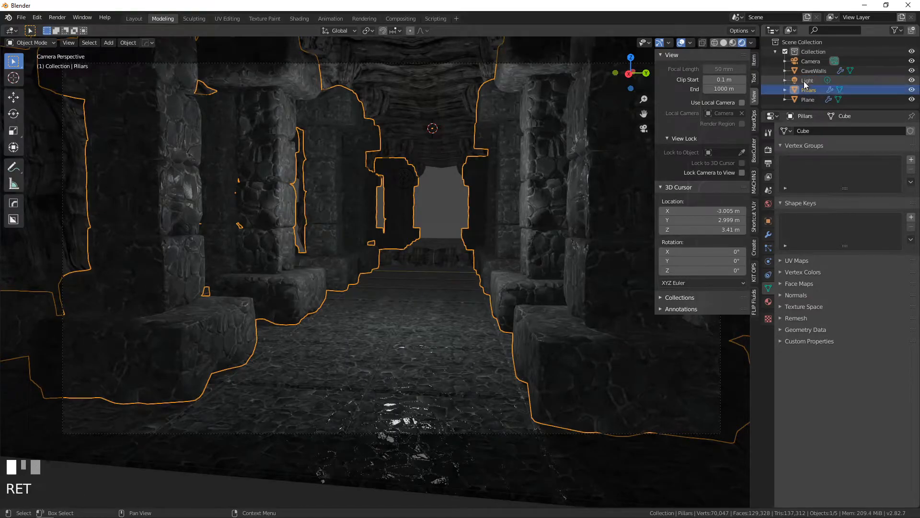
Rename the floor object Plane as Floor.
{"action": "left_click", "coordinate": [815, 80]}
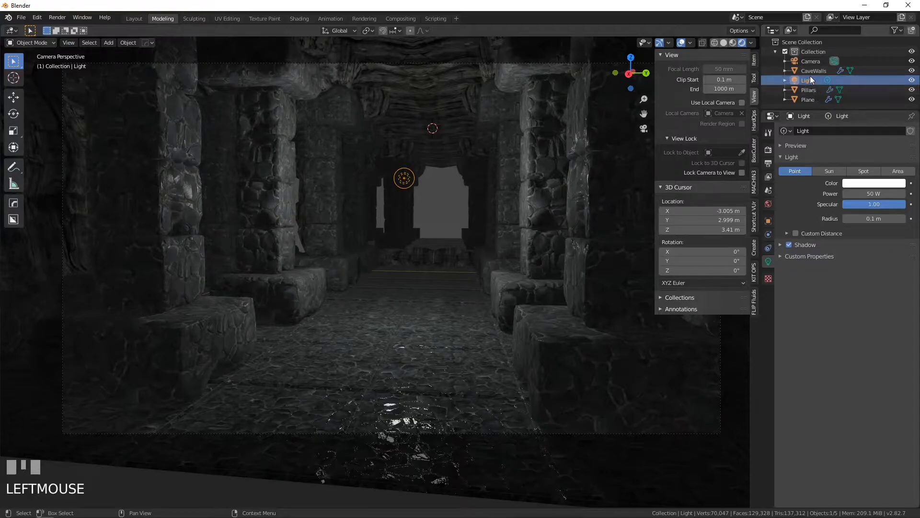
{"action": "left_click", "coordinate": [368, 314]}
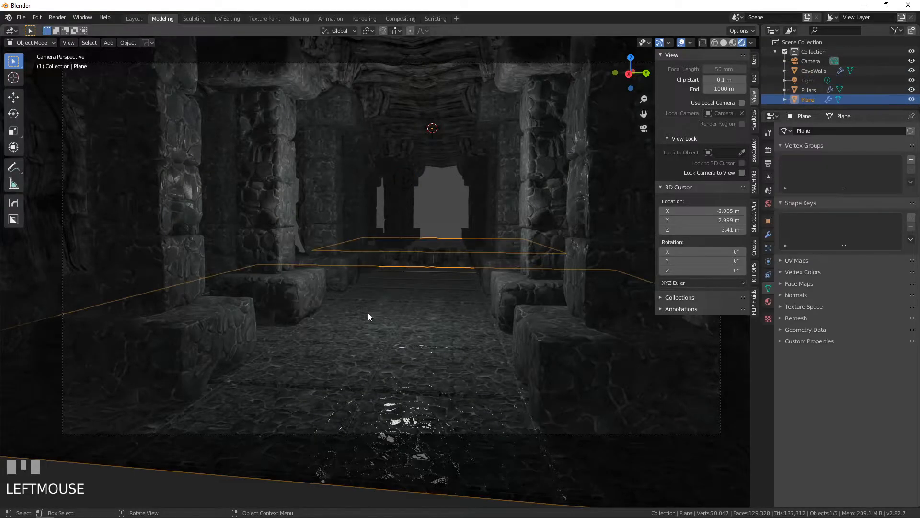
{"action": "double_click", "coordinate": [817, 99]}
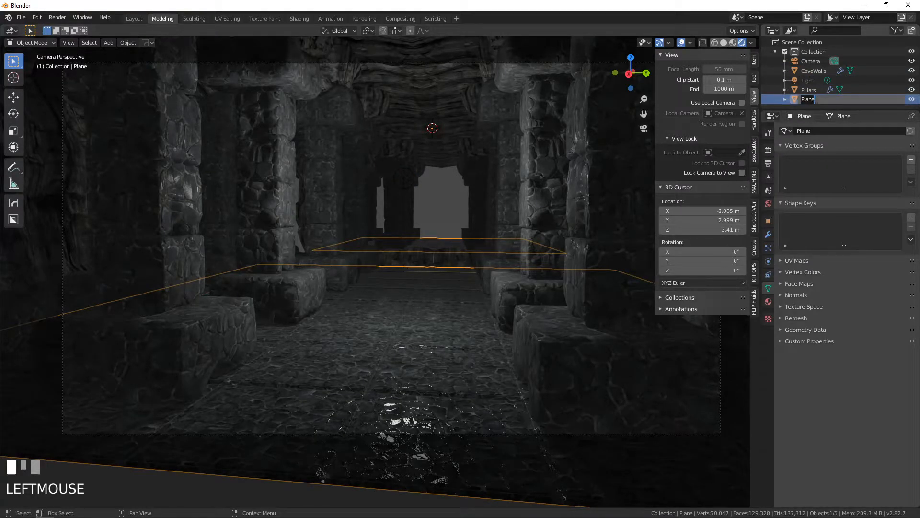
{"action": "type", "text": "Floor"}
{"action": "key", "text": "Return"}
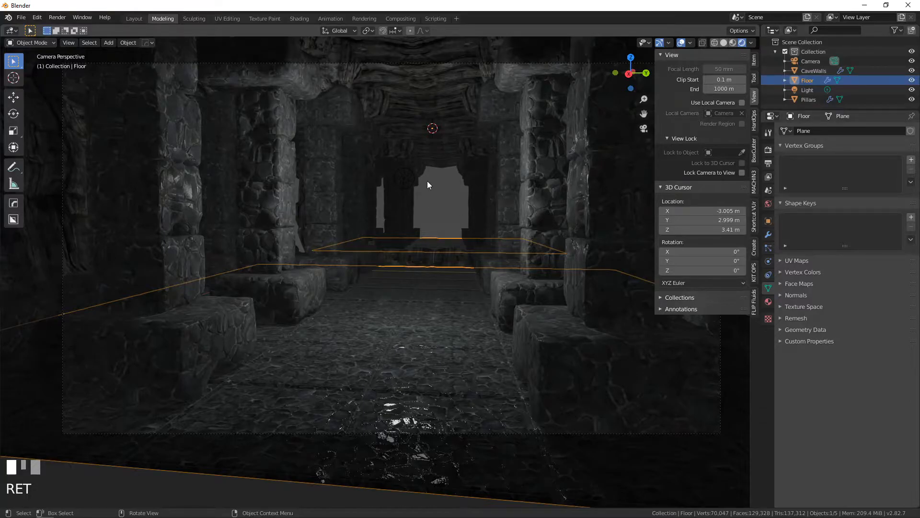
Save the scene as Cave.blend.
{"action": "left_click", "coordinate": [21, 17]}
{"action": "left_click", "coordinate": [53, 90]}
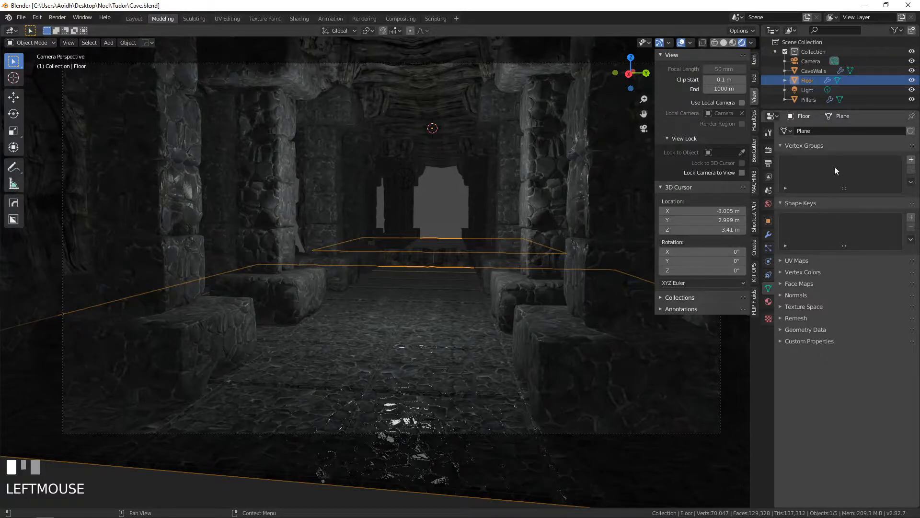
Tint the point light a warm peach (hue 0.069, saturation 0.191) and set its power to 66.4 W.
{"action": "left_click", "coordinate": [808, 90]}
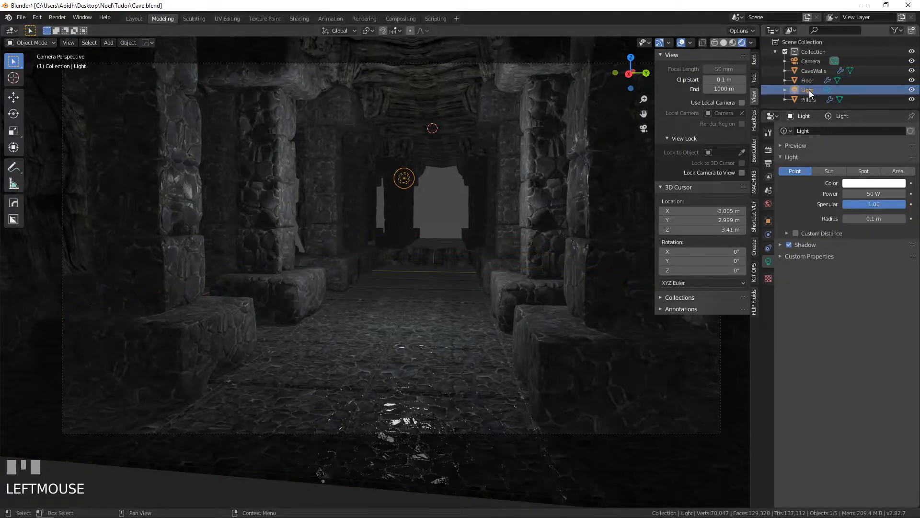
{"action": "left_click", "coordinate": [866, 183]}
{"action": "left_click_drag", "start_coordinate": [858, 93], "coordinate": [853, 96]}
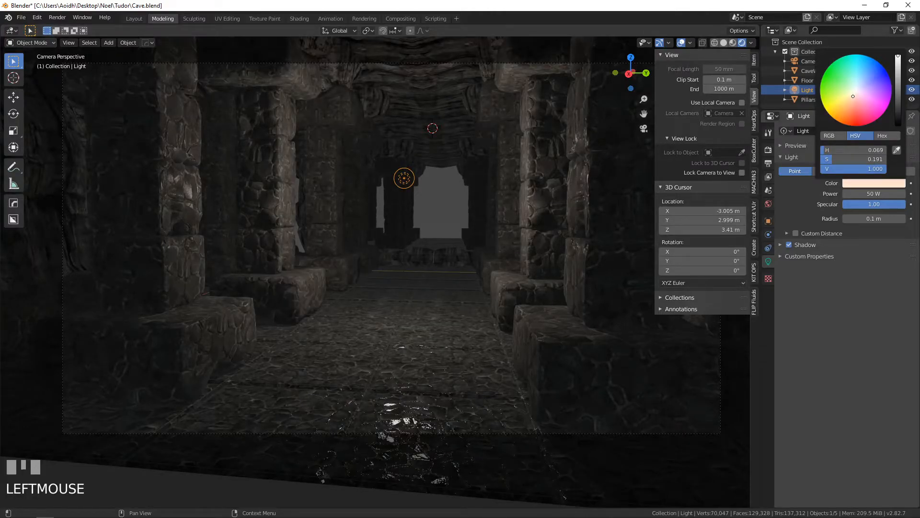
{"action": "left_click_drag", "start_coordinate": [868, 193], "coordinate": [878, 193]}
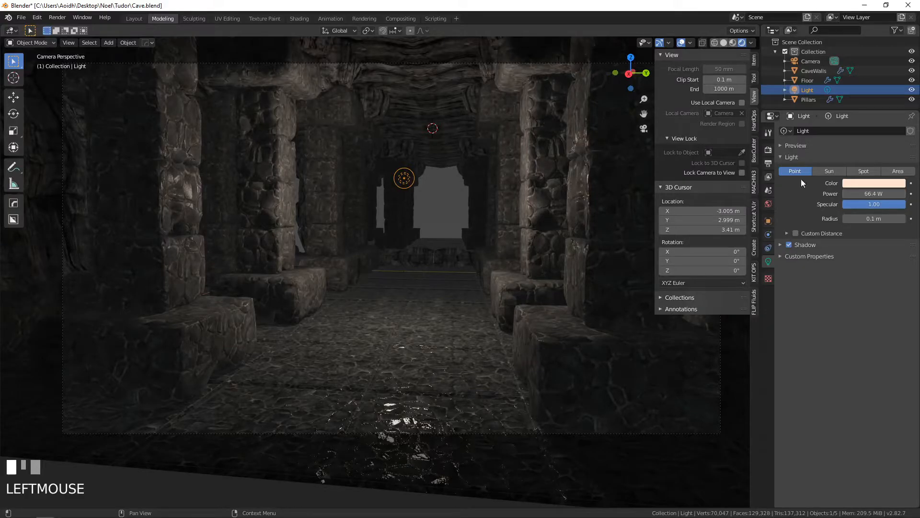
Darken the world background color to black.
{"action": "left_click", "coordinate": [769, 203]}
{"action": "left_click", "coordinate": [867, 194]}
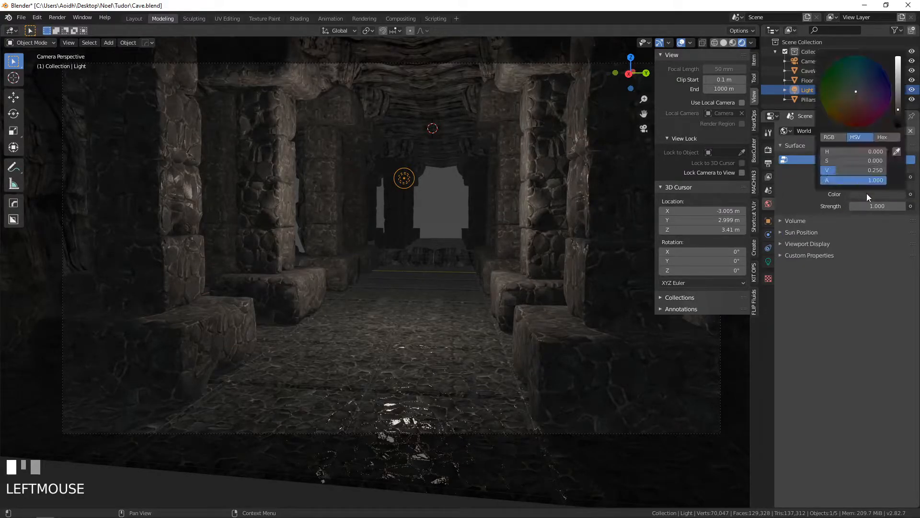
{"action": "left_click_drag", "start_coordinate": [898, 110], "coordinate": [898, 126]}
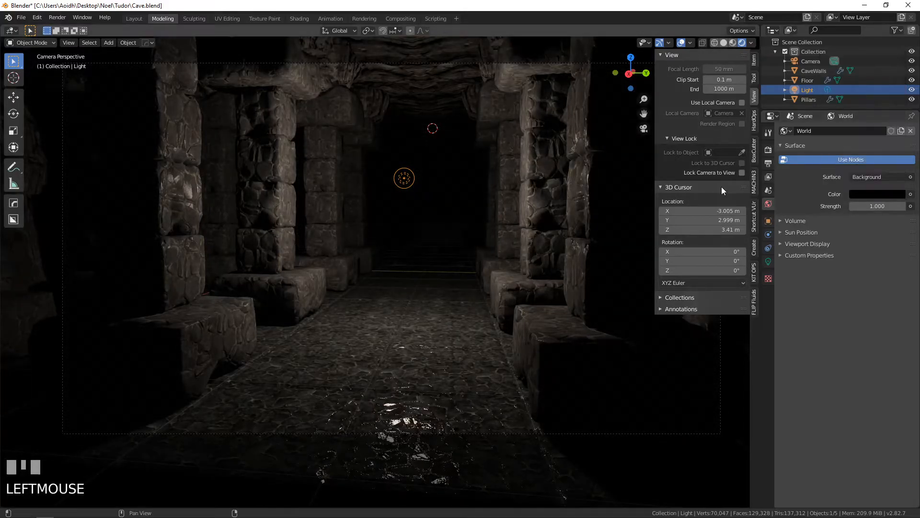
Duplicate the point light and place the copy about 9.6 m away in the negative X direction, deeper in the cave.
{"action": "middle_click_drag", "start_coordinate": [408, 188], "coordinate": [316, 225]}
{"action": "scroll", "coordinate": [349, 190], "scroll_direction": "down", "scroll_amount": 5}
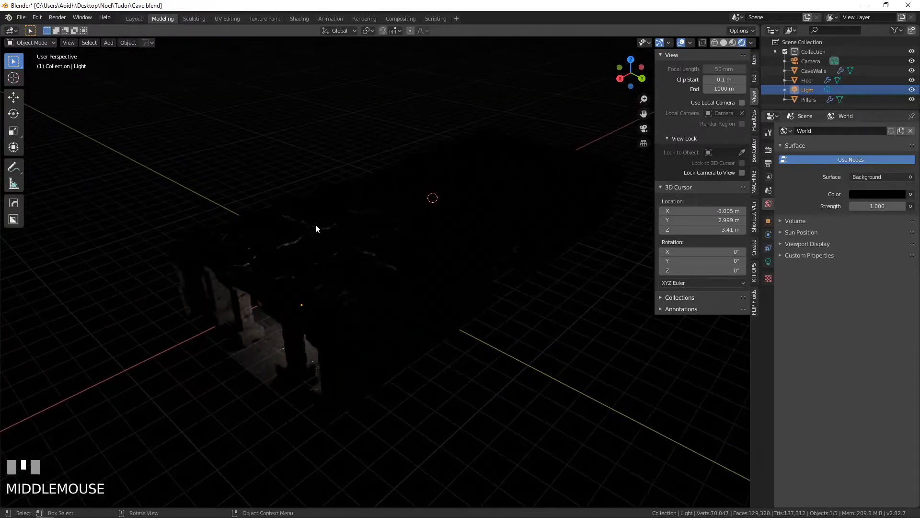
{"action": "key", "text": "shift+d"}
{"action": "key", "text": "y"}
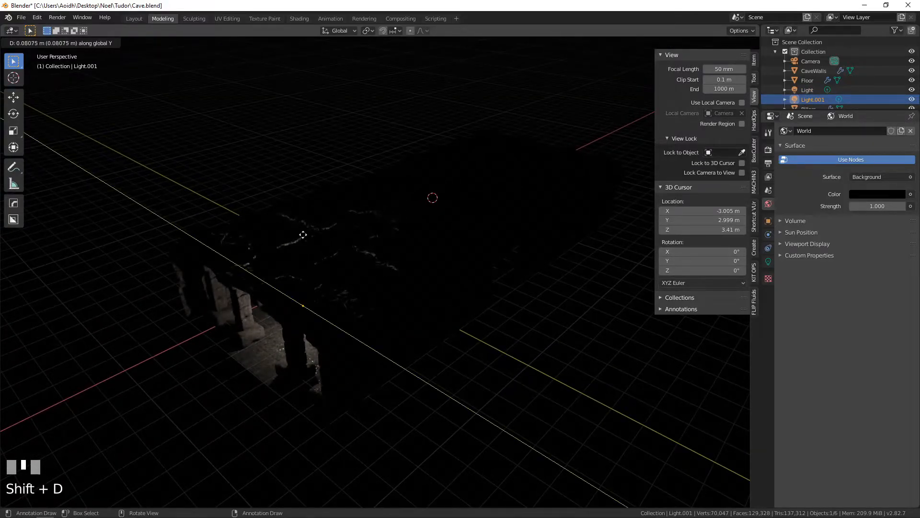
{"action": "key", "text": "x"}
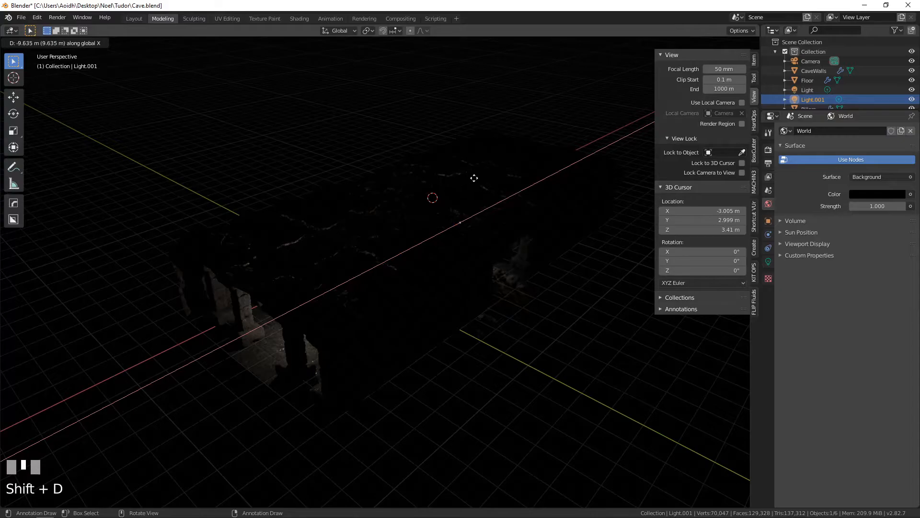
{"action": "left_click", "coordinate": [472, 179]}
Reposition the duplicated light along the X axis while looking through the camera.
{"action": "key", "text": "KP_0"}
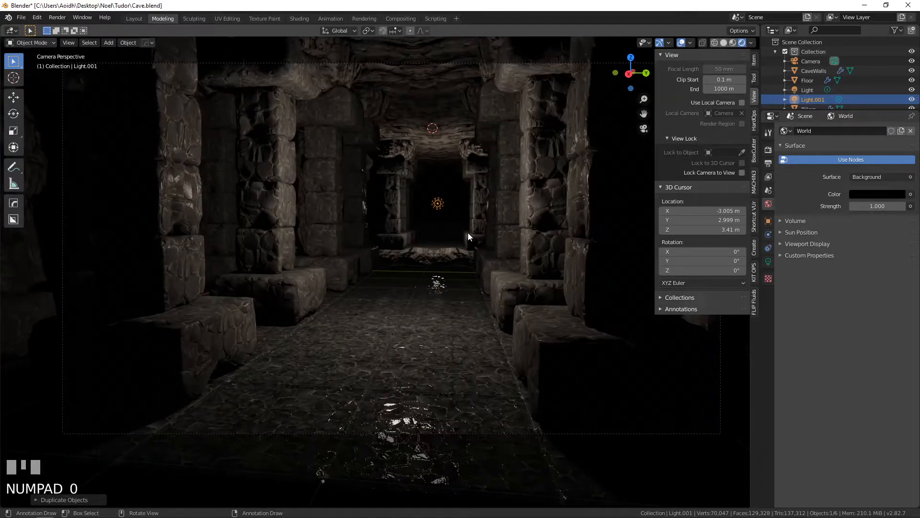
{"action": "key", "text": "g"}
{"action": "key", "text": "x"}
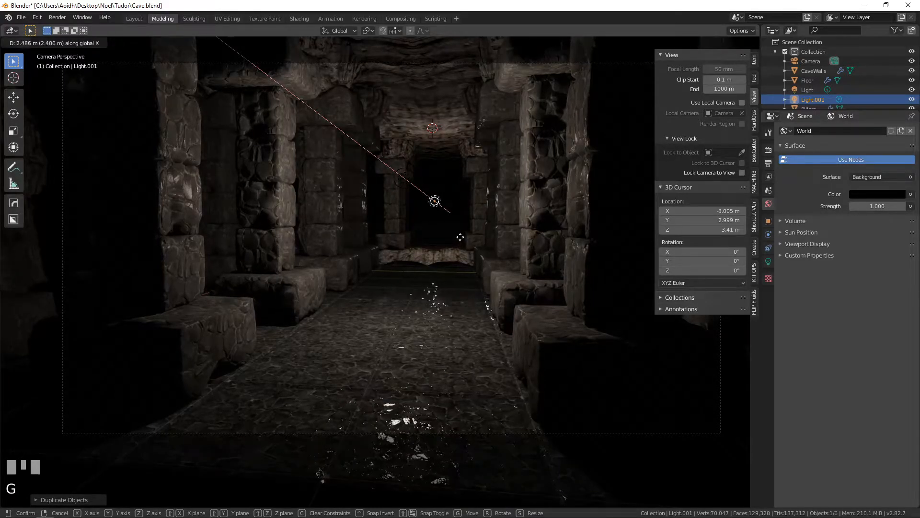
{"action": "left_click", "coordinate": [472, 240]}
Switch the viewport to material preview shading and open the cave walls mesh in Edit Mode at the chasm.
{"action": "middle_click_drag", "start_coordinate": [472, 240], "coordinate": [286, 258]}
{"action": "middle_click_drag", "start_coordinate": [345, 249], "coordinate": [401, 269]}
{"action": "scroll", "coordinate": [412, 264], "scroll_direction": "down", "scroll_amount": 2}
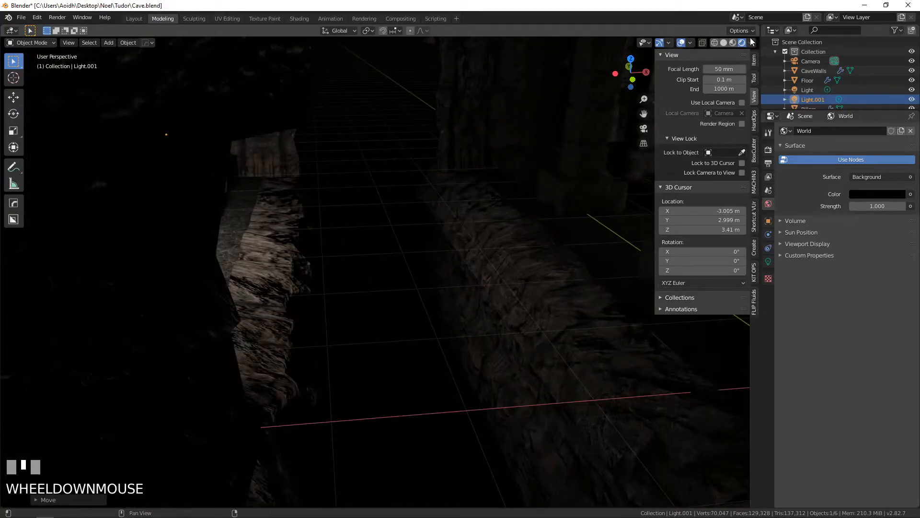
{"action": "left_click", "coordinate": [732, 42]}
{"action": "mouse_move", "coordinate": [404, 231]}
{"action": "middle_mouse_down"}
{"action": "mouse_move", "coordinate": [373, 238]}
{"action": "mouse_move", "coordinate": [378, 257]}
{"action": "mouse_move", "coordinate": [321, 245]}
{"action": "mouse_move", "coordinate": [240, 250]}
{"action": "mouse_move", "coordinate": [212, 191]}
{"action": "middle_mouse_up"}
{"action": "scroll", "coordinate": [324, 246], "scroll_direction": "up", "scroll_amount": 2}
{"action": "scroll", "coordinate": [413, 238], "scroll_direction": "down", "scroll_amount": 4}
{"action": "middle_click_drag", "start_coordinate": [442, 249], "coordinate": [551, 265]}
{"action": "left_click", "coordinate": [561, 254]}
{"action": "key", "text": "Tab"}
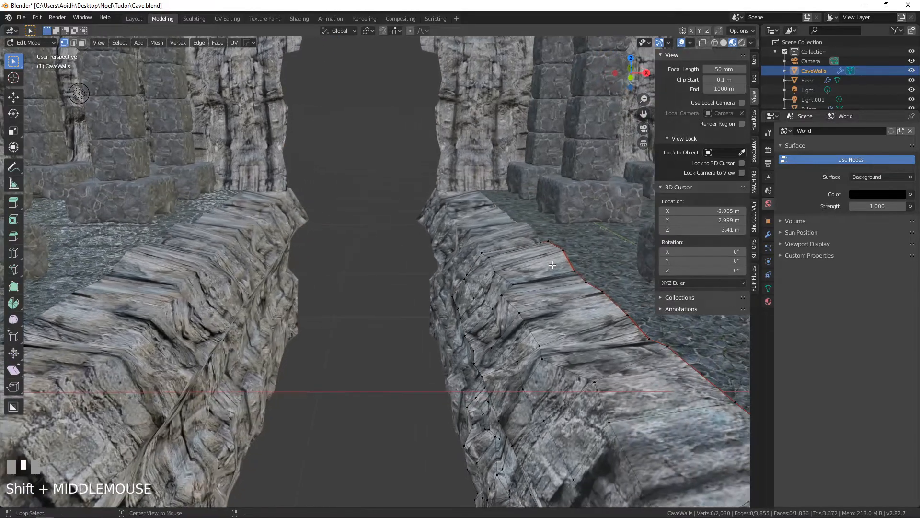
Scale the cave wall's edge loop that borders the floor at the chasm rim.
{"action": "left_click", "coordinate": [584, 277], "text": "alt"}
{"action": "scroll", "coordinate": [585, 277], "scroll_direction": "down", "scroll_amount": 3}
{"action": "middle_click_drag", "start_coordinate": [502, 357], "coordinate": [499, 350], "text": "shift"}
{"action": "key", "text": "s"}
{"action": "left_click", "coordinate": [498, 348]}
Lower the rim edge loop about 0.02 m and shift it about 0.04 m along X against the floor.
{"action": "scroll", "coordinate": [499, 350], "scroll_direction": "up", "scroll_amount": 3}
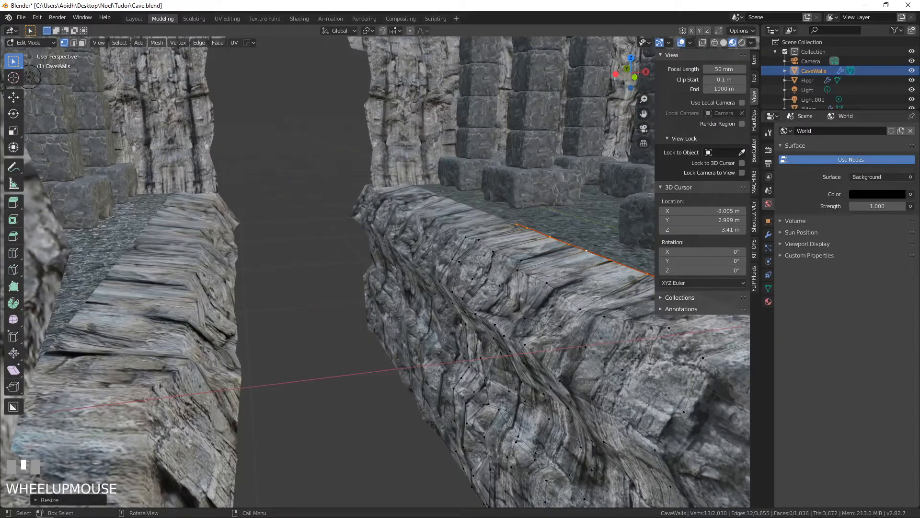
{"action": "key", "text": "g"}
{"action": "key", "text": "z"}
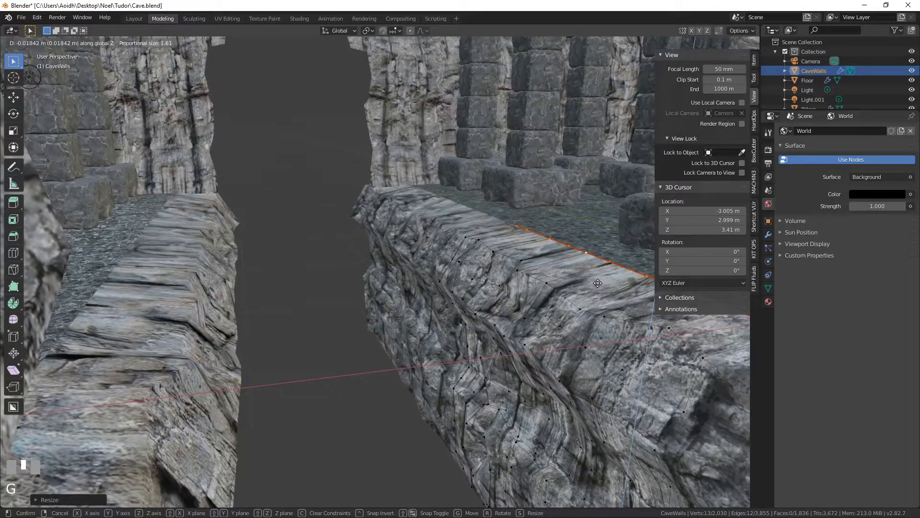
{"action": "left_click", "coordinate": [598, 283]}
{"action": "key", "text": "g"}
{"action": "key", "text": "y"}
{"action": "key", "text": "x"}
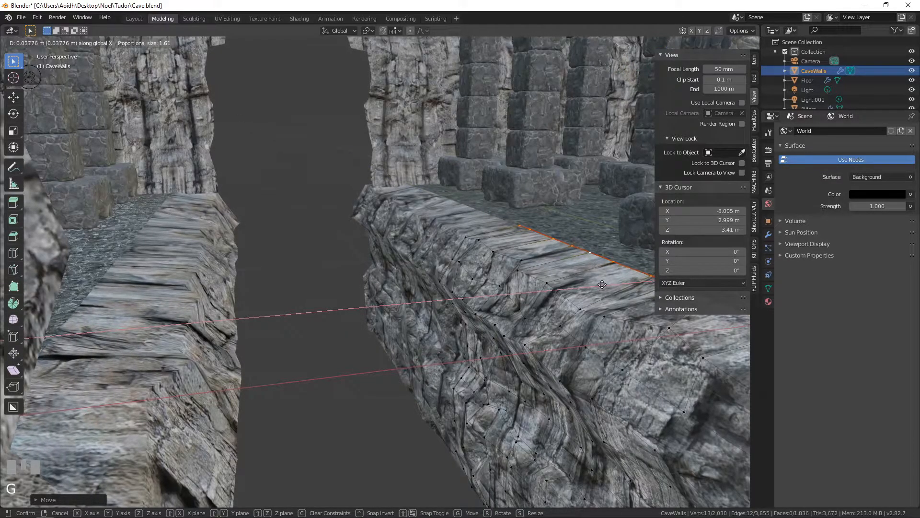
{"action": "left_click", "coordinate": [602, 284]}
Move the next edge loop along the ledge in the positive X direction, closer to the floor border.
{"action": "left_click", "coordinate": [569, 296], "text": "alt"}
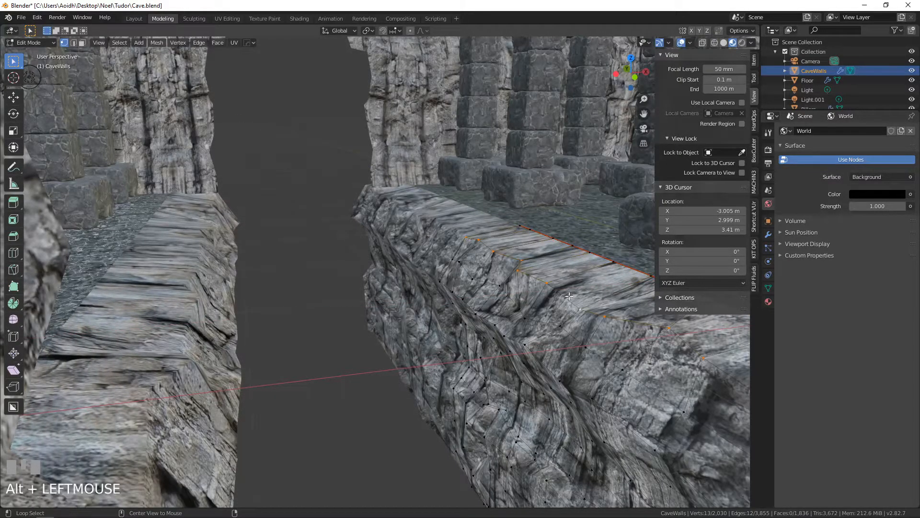
{"action": "key", "text": "g"}
{"action": "key", "text": "y"}
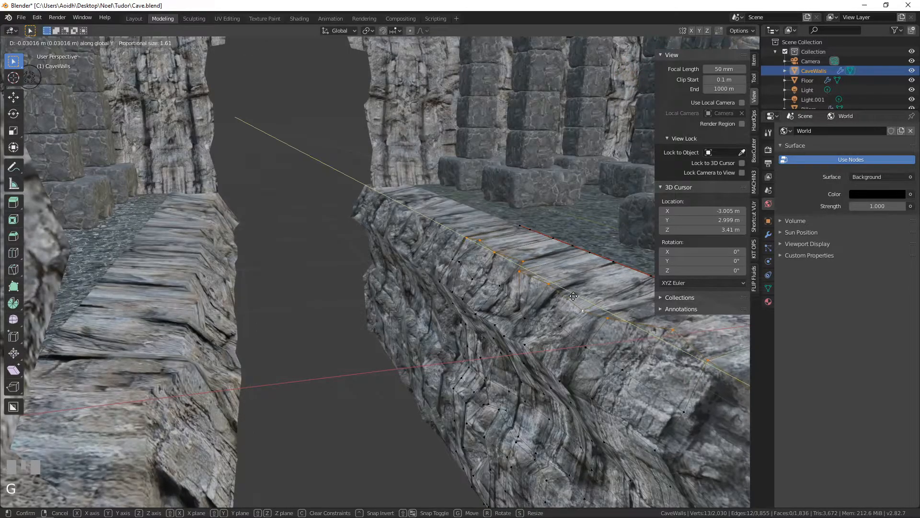
{"action": "key", "text": "x"}
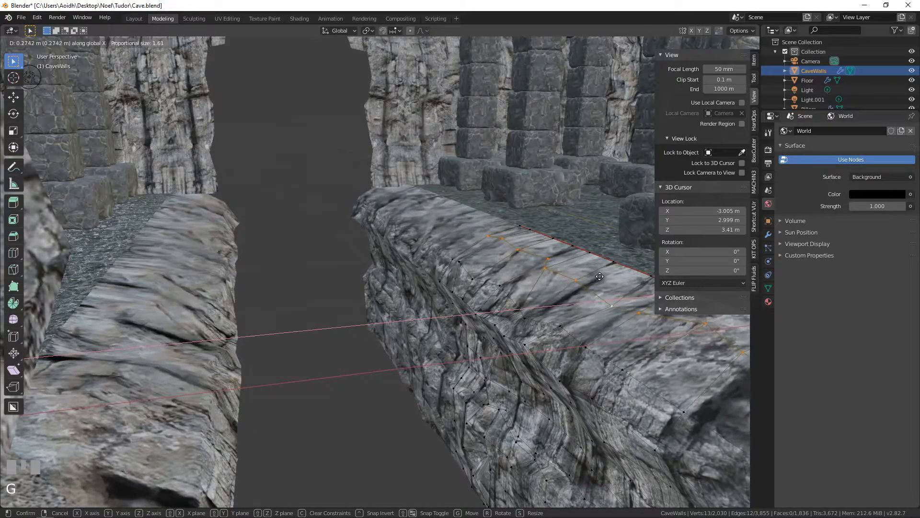
{"action": "left_click", "coordinate": [609, 274]}
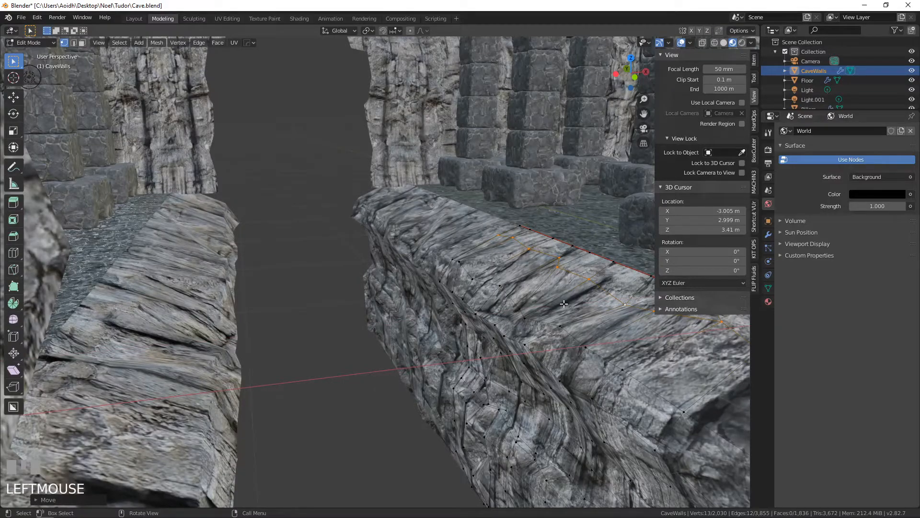
Shift the ledge's third edge loop from the floor along X to smooth the slope of the rim.
{"action": "left_click", "coordinate": [517, 309], "text": "alt"}
{"action": "key", "text": "g"}
{"action": "key", "text": "x"}
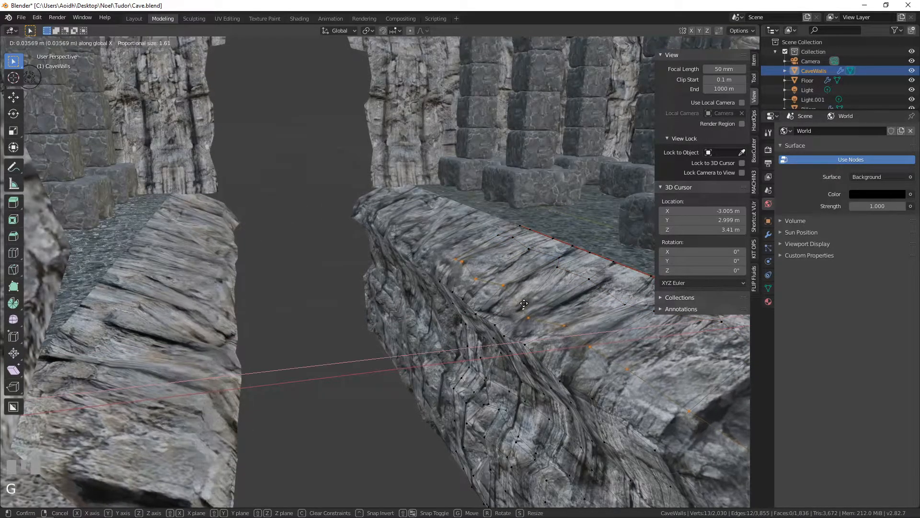
{"action": "left_click", "coordinate": [544, 287]}
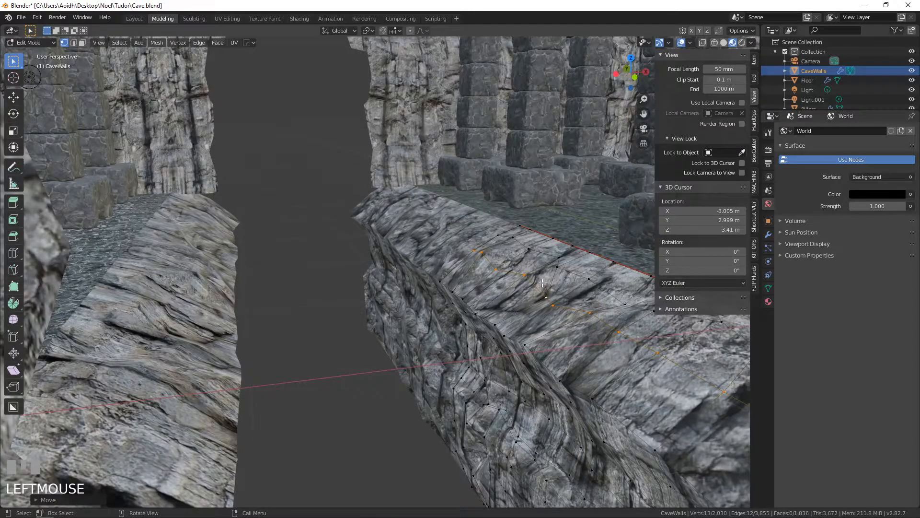
Start a vertex selection for a patch on the chasm ledge, picking its upper row and the vertices below it.
{"action": "scroll", "coordinate": [543, 283], "scroll_direction": "down", "scroll_amount": 2}
{"action": "middle_click_drag", "start_coordinate": [538, 319], "coordinate": [483, 305]}
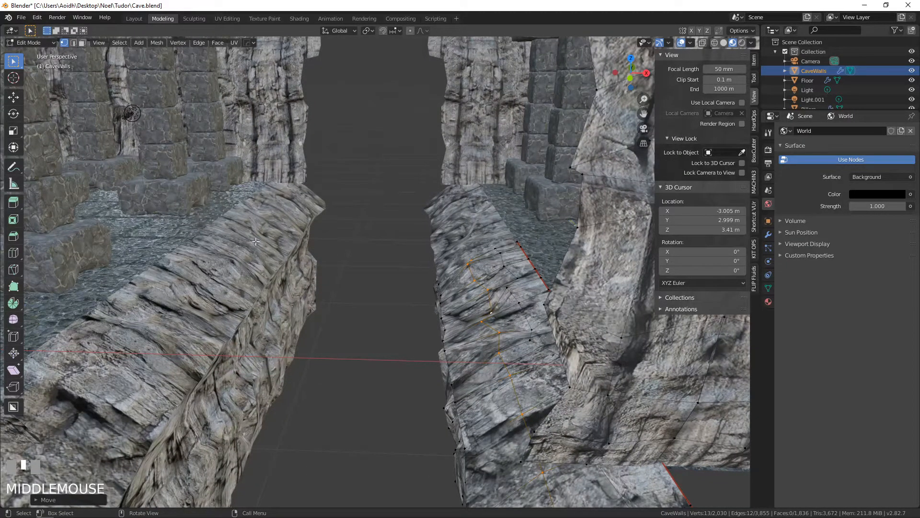
{"action": "middle_click_drag", "start_coordinate": [383, 293], "coordinate": [417, 300]}
{"action": "scroll", "coordinate": [431, 301], "scroll_direction": "up", "scroll_amount": 3}
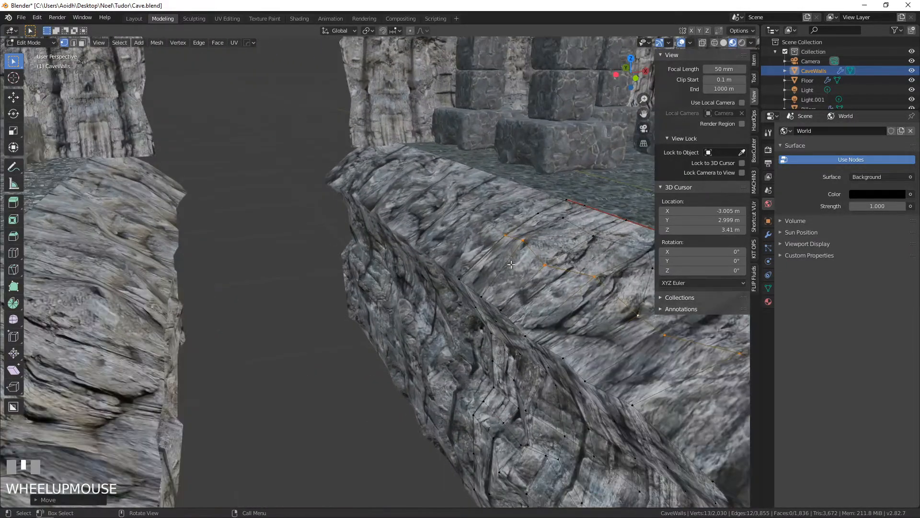
{"action": "left_click", "coordinate": [523, 242]}
{"action": "left_click", "coordinate": [512, 242], "text": "shift"}
{"action": "left_click", "coordinate": [546, 263], "text": "shift"}
{"action": "middle_click_drag", "start_coordinate": [546, 263], "coordinate": [537, 283]}
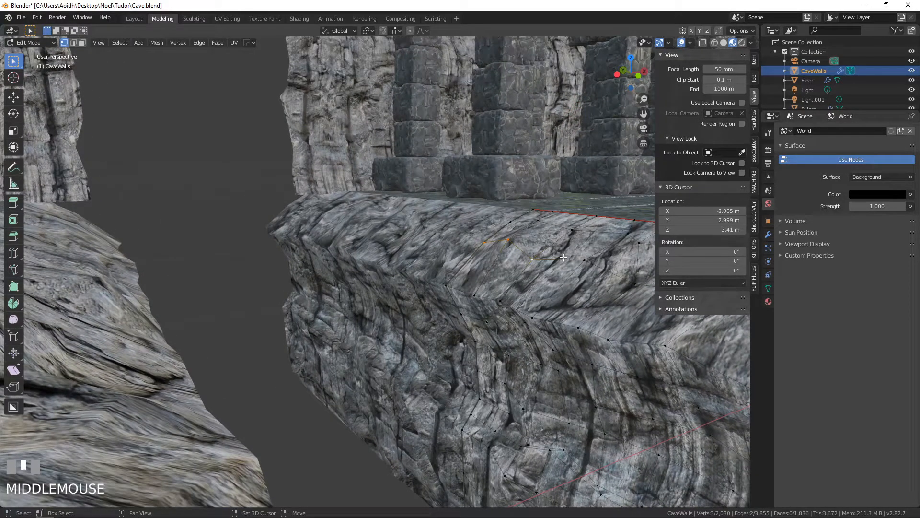
{"action": "left_click", "coordinate": [501, 301], "text": "shift"}
{"action": "left_click", "coordinate": [455, 291], "text": "shift"}
Add the lower and inner vertices to complete the four-face patch selection on the ledge.
{"action": "scroll", "coordinate": [472, 297], "scroll_direction": "down", "scroll_amount": 1}
{"action": "middle_click_drag", "start_coordinate": [472, 297], "coordinate": [484, 335]}
{"action": "scroll", "coordinate": [485, 338], "scroll_direction": "up", "scroll_amount": 2}
{"action": "left_click", "coordinate": [487, 339], "text": "shift"}
{"action": "left_click", "coordinate": [513, 341], "text": "shift"}
{"action": "left_click", "coordinate": [542, 338], "text": "shift"}
{"action": "scroll", "coordinate": [528, 342], "scroll_direction": "down", "scroll_amount": 2}
{"action": "middle_click_drag", "start_coordinate": [528, 343], "coordinate": [465, 262]}
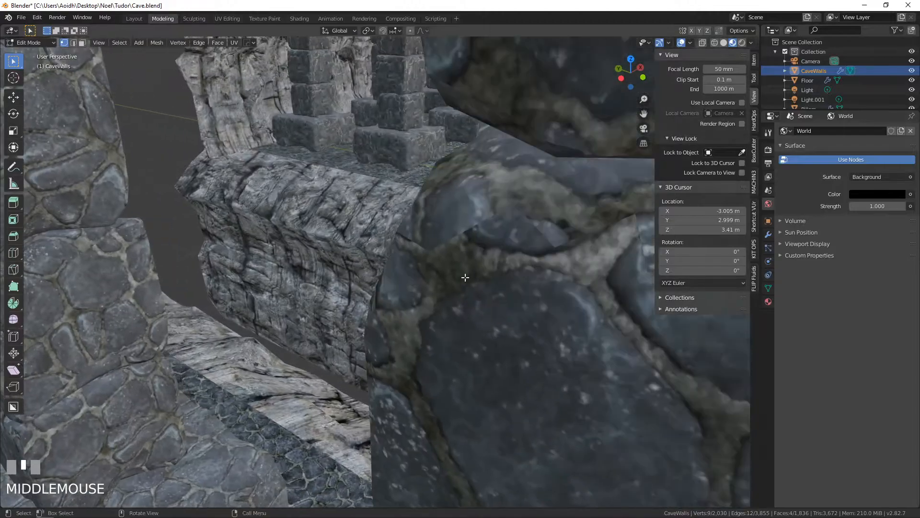
{"action": "scroll", "coordinate": [462, 264], "scroll_direction": "up", "scroll_amount": 2}
{"action": "left_click", "coordinate": [457, 265], "text": "shift"}
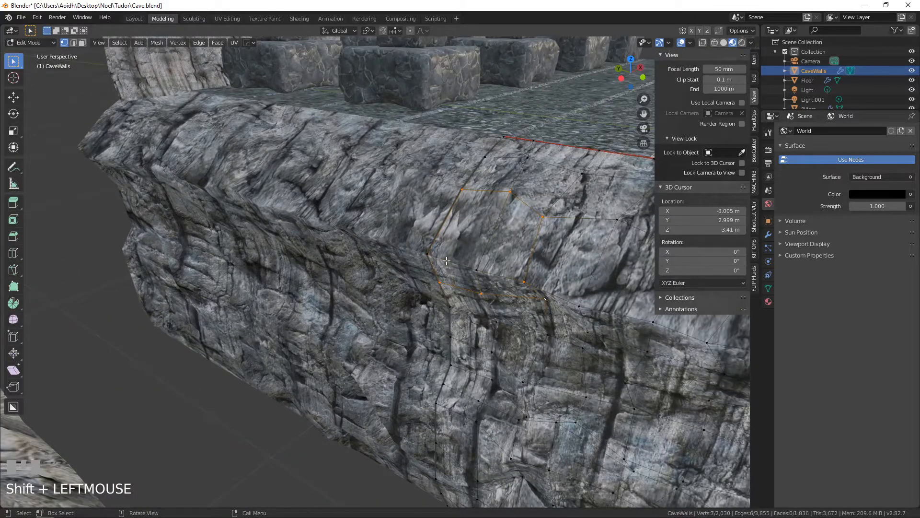
{"action": "key", "text": "ctrl+e"}
{"action": "left_click", "coordinate": [447, 260]}
{"action": "left_click", "coordinate": [475, 269], "text": "shift"}
{"action": "left_click", "coordinate": [428, 255], "text": "shift"}
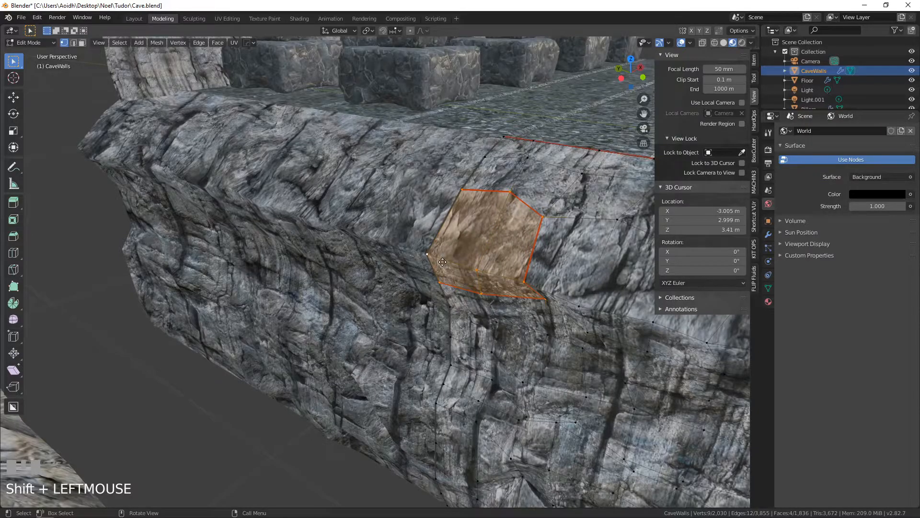
{"action": "key", "text": "e"}
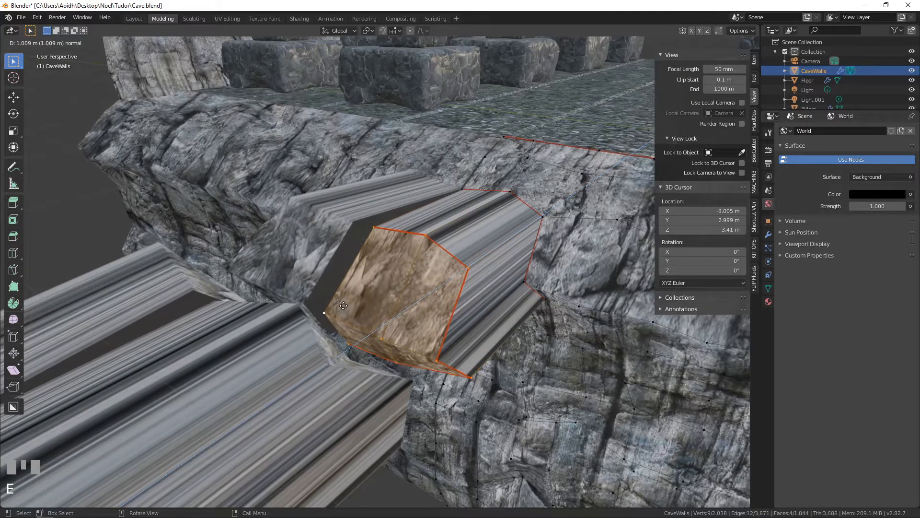
{"action": "right_click", "coordinate": [446, 251]}
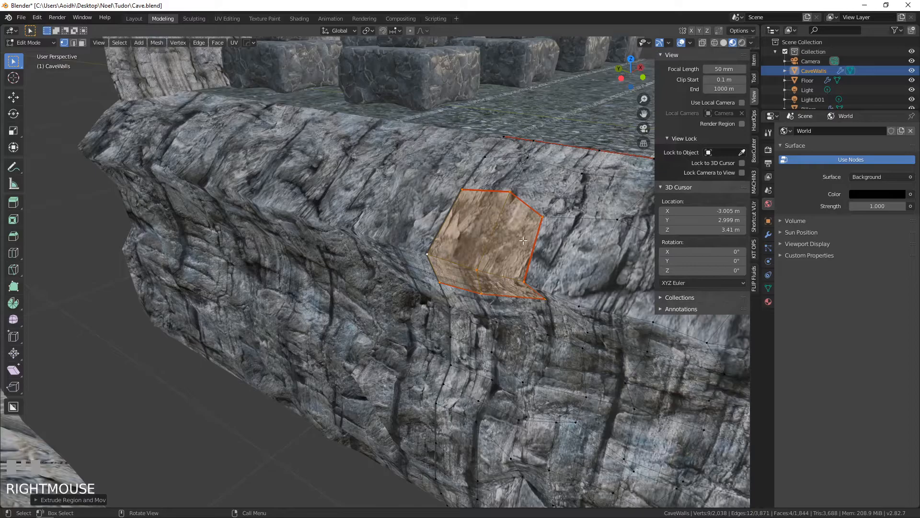
{"action": "key", "text": "ctrl+z"}
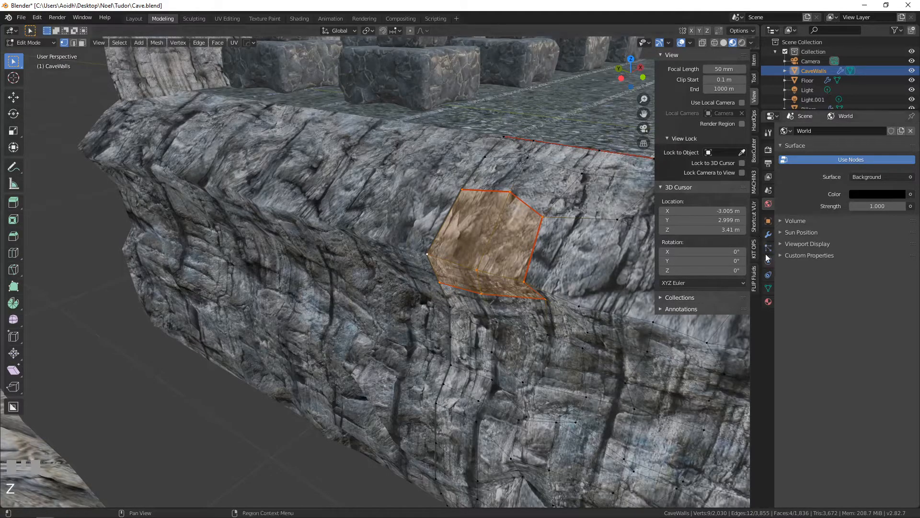
Turn on Clipping in the cave walls' Mirror modifier and extrude the ledge patch across the chasm to meet its mirrored side.
{"action": "left_click", "coordinate": [768, 234]}
{"action": "left_click", "coordinate": [862, 254]}
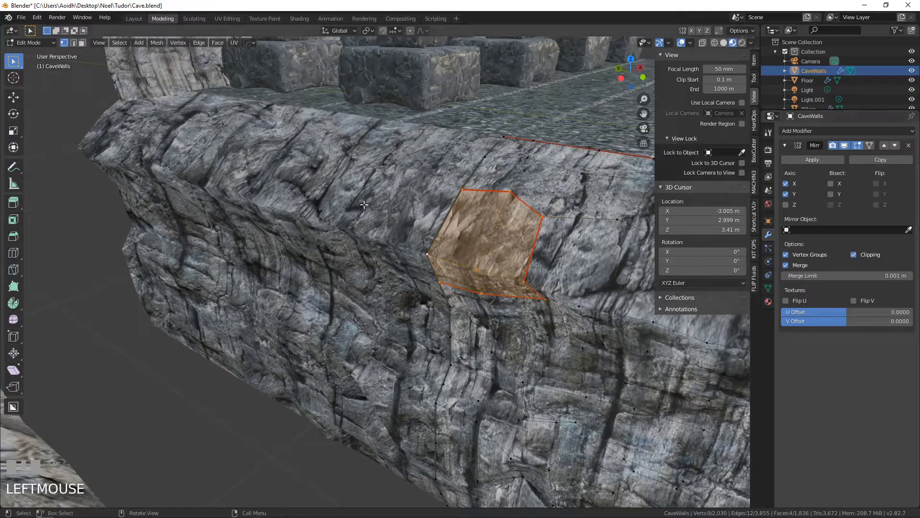
{"action": "key", "text": "e"}
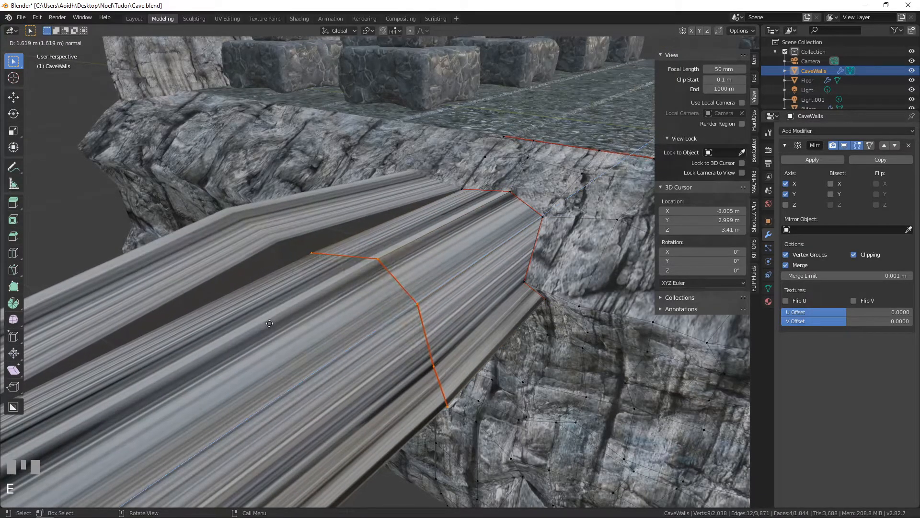
{"action": "left_click", "coordinate": [336, 294]}
Delete the stray middle vertex inside the gap between the two halves of the extruded bridge.
{"action": "scroll", "coordinate": [270, 323], "scroll_direction": "down", "scroll_amount": 4}
{"action": "middle_click_drag", "start_coordinate": [270, 324], "coordinate": [418, 323]}
{"action": "scroll", "coordinate": [398, 330], "scroll_direction": "up", "scroll_amount": 3}
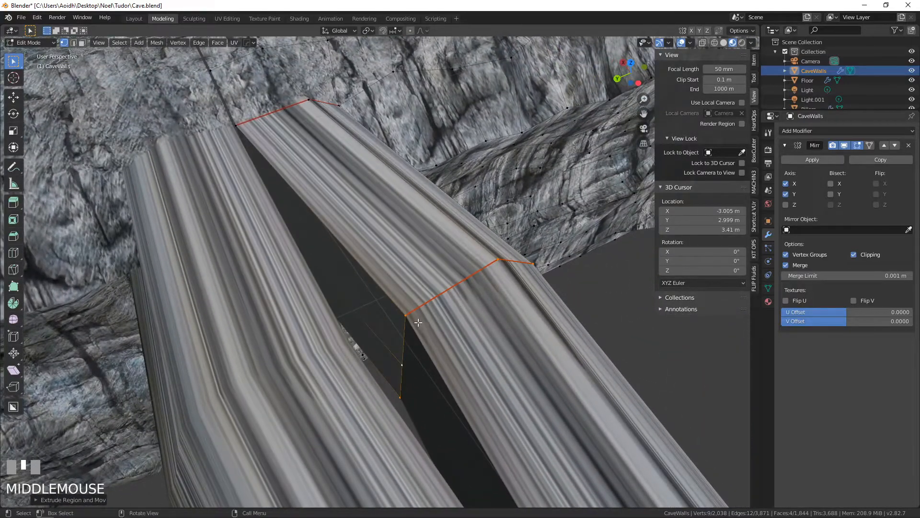
{"action": "left_click", "coordinate": [401, 360]}
{"action": "key", "text": "x"}
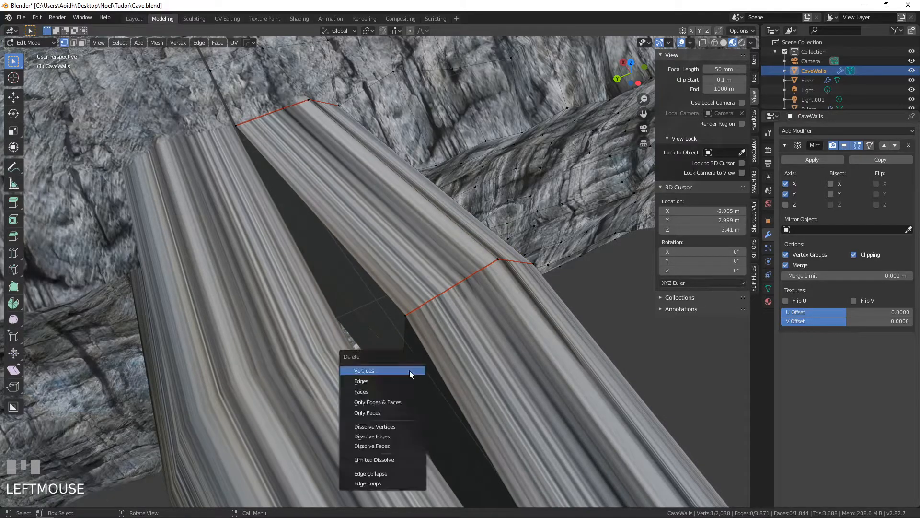
{"action": "left_click", "coordinate": [409, 370]}
Move the two inner vertices at the bridge's middle along Y to close the gap between its mirrored halves.
{"action": "left_click", "coordinate": [408, 314]}
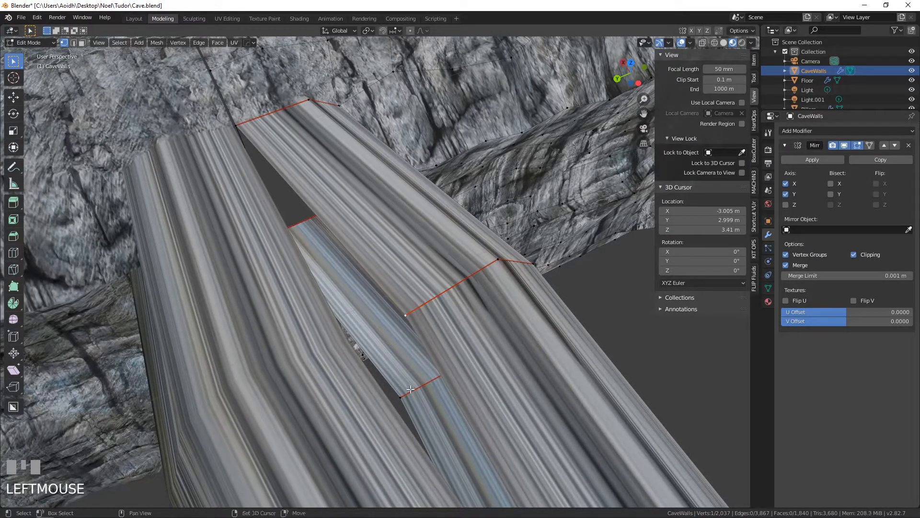
{"action": "left_click", "coordinate": [440, 355], "text": "shift"}
{"action": "key", "text": "g"}
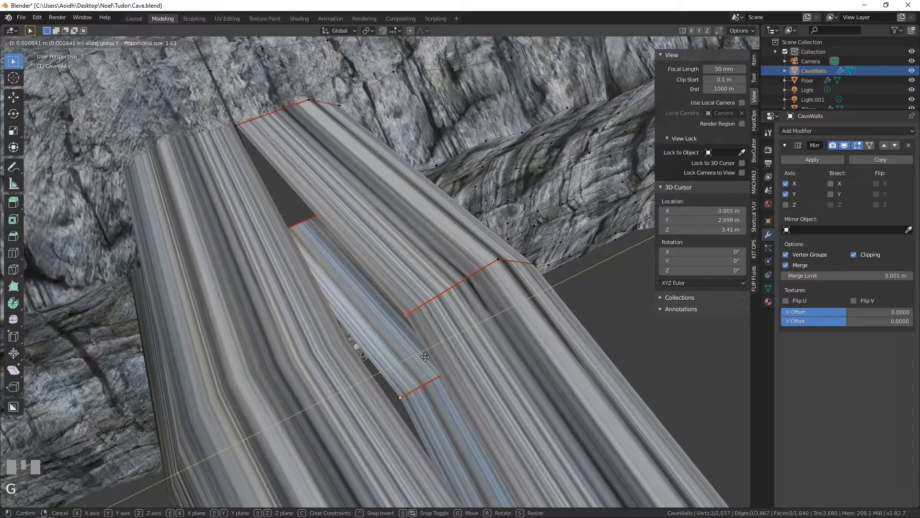
{"action": "left_click", "coordinate": [378, 367]}
{"action": "scroll", "coordinate": [377, 366], "scroll_direction": "down", "scroll_amount": 3}
{"action": "middle_click_drag", "start_coordinate": [378, 366], "coordinate": [309, 304]}
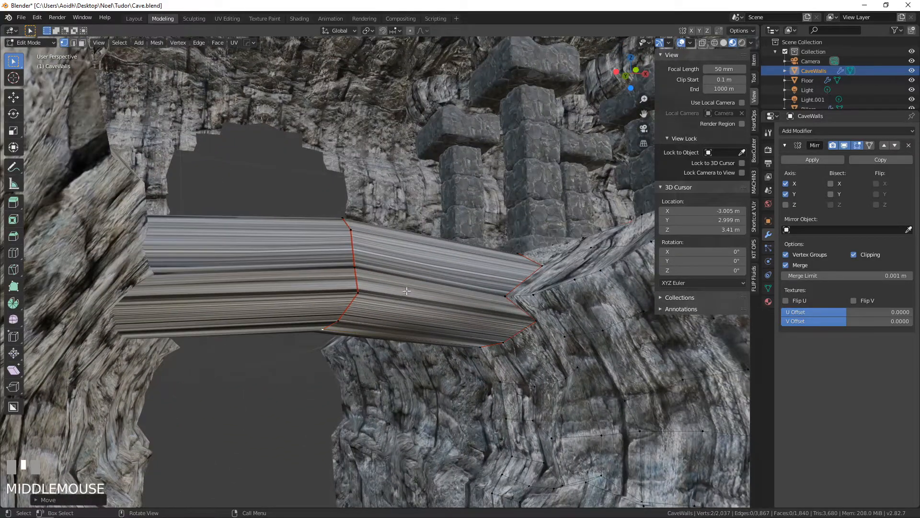
{"action": "middle_click_drag", "start_coordinate": [406, 290], "coordinate": [392, 322]}
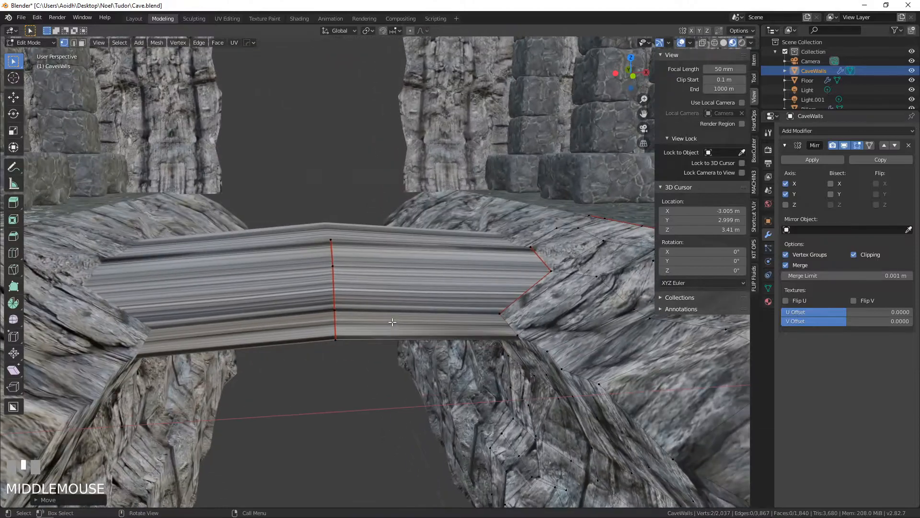
Select all linked faces of the bridge in face mode and unwrap them to fix the stretched rock texture.
{"action": "left_click", "coordinate": [82, 44]}
{"action": "key", "text": "l"}
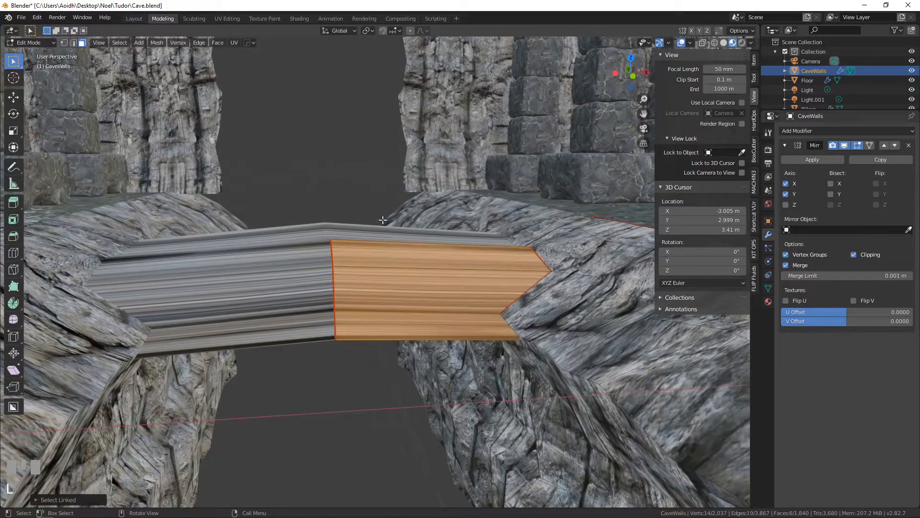
{"action": "key", "text": "u"}
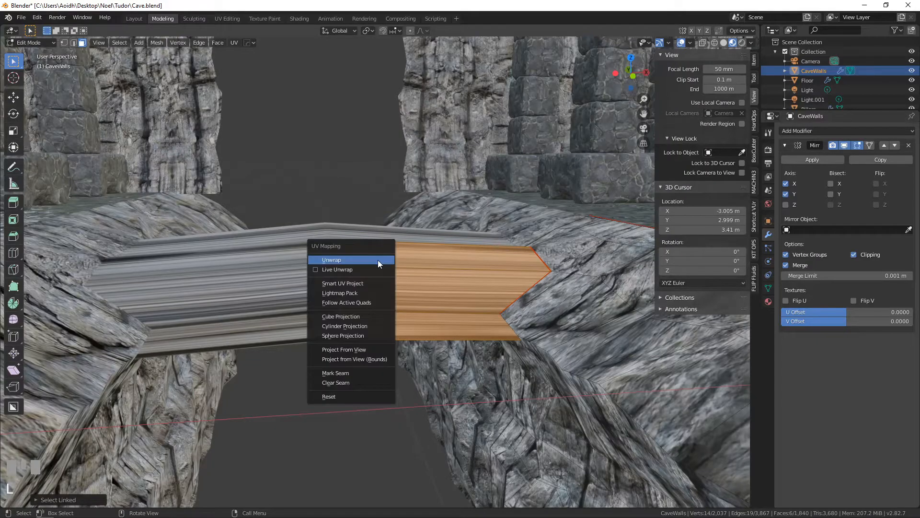
{"action": "left_click", "coordinate": [378, 260]}
{"action": "middle_click_drag", "start_coordinate": [380, 264], "coordinate": [344, 245]}
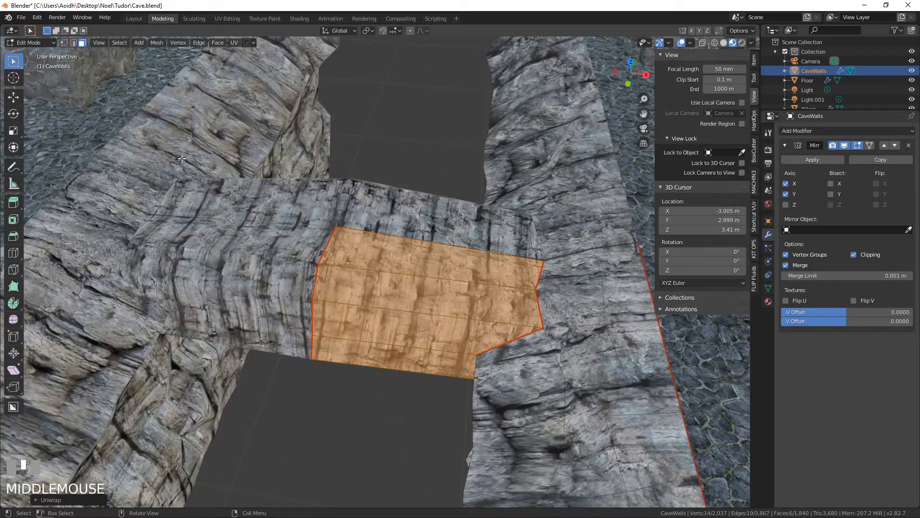
Raise the bridge's top centre vertex about 0.12 m along Z.
{"action": "left_click", "coordinate": [63, 42]}
{"action": "left_click", "coordinate": [332, 229]}
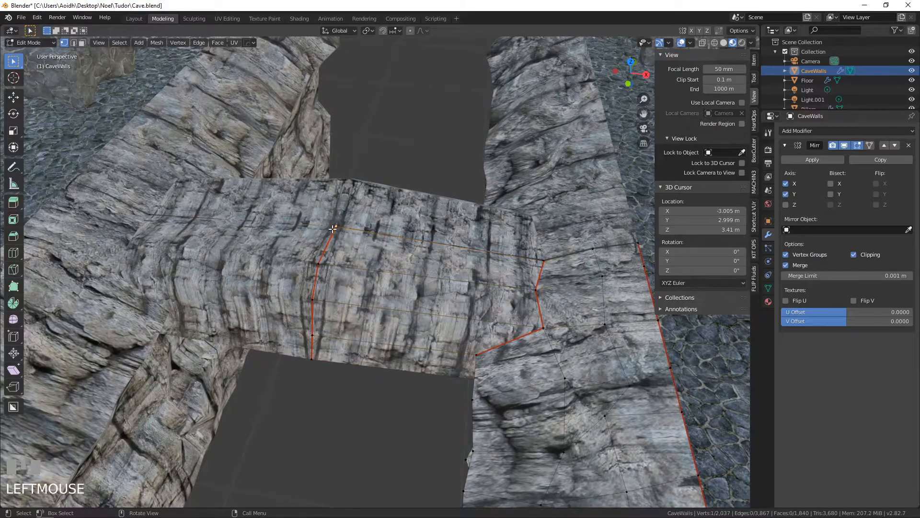
{"action": "key", "text": "g"}
{"action": "key", "text": "z"}
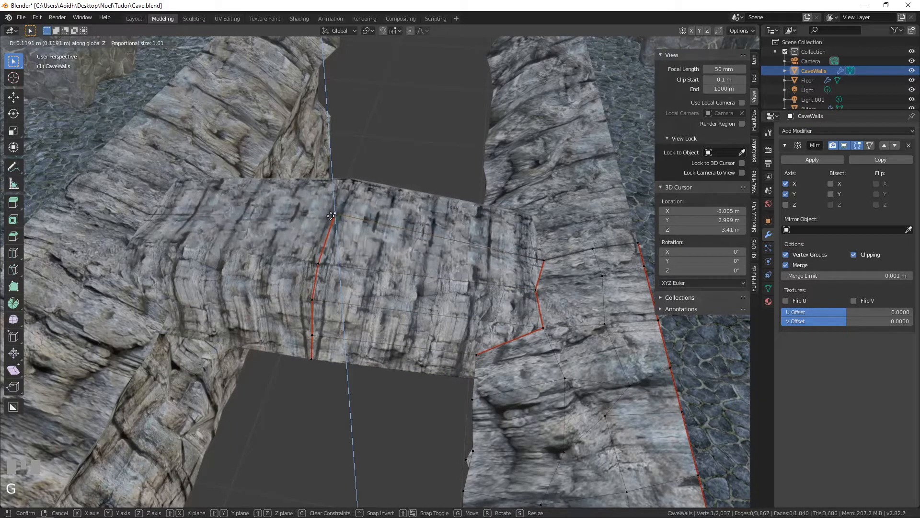
{"action": "left_click", "coordinate": [333, 215]}
Move the bridge's end vertex and then two ledge vertices beside it along Y onto the mirror line.
{"action": "middle_click_drag", "start_coordinate": [333, 215], "coordinate": [527, 249]}
{"action": "scroll", "coordinate": [384, 216], "scroll_direction": "down", "scroll_amount": 2}
{"action": "key", "text": "Tab"}
{"action": "scroll", "coordinate": [383, 263], "scroll_direction": "up", "scroll_amount": 3}
{"action": "key", "text": "Tab"}
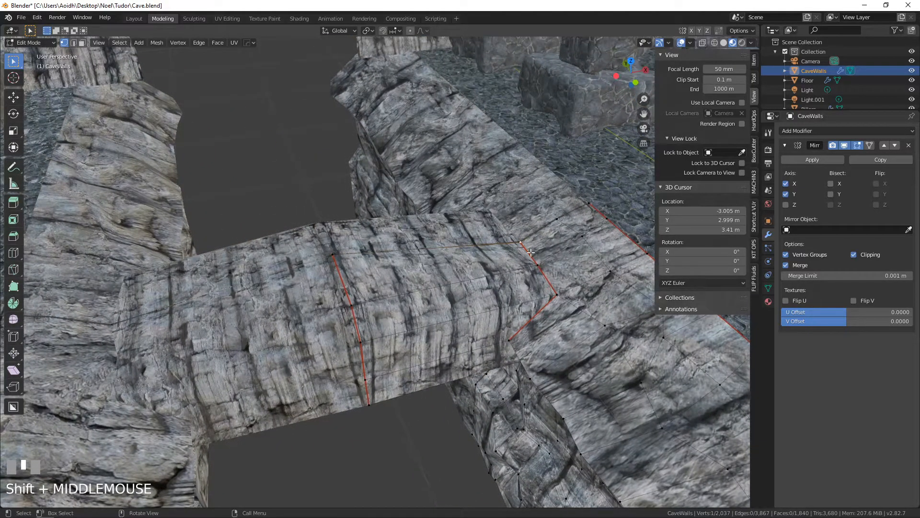
{"action": "key", "text": "g"}
{"action": "key", "text": "y"}
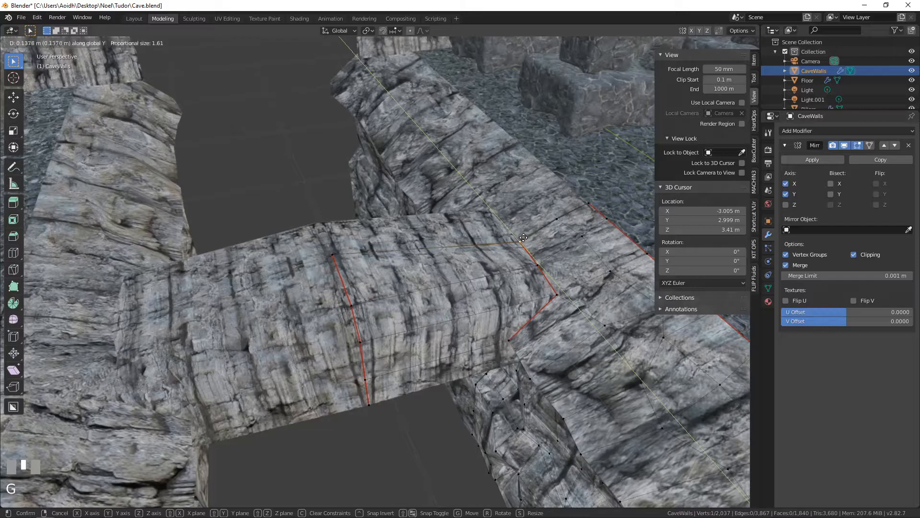
{"action": "left_click", "coordinate": [523, 238]}
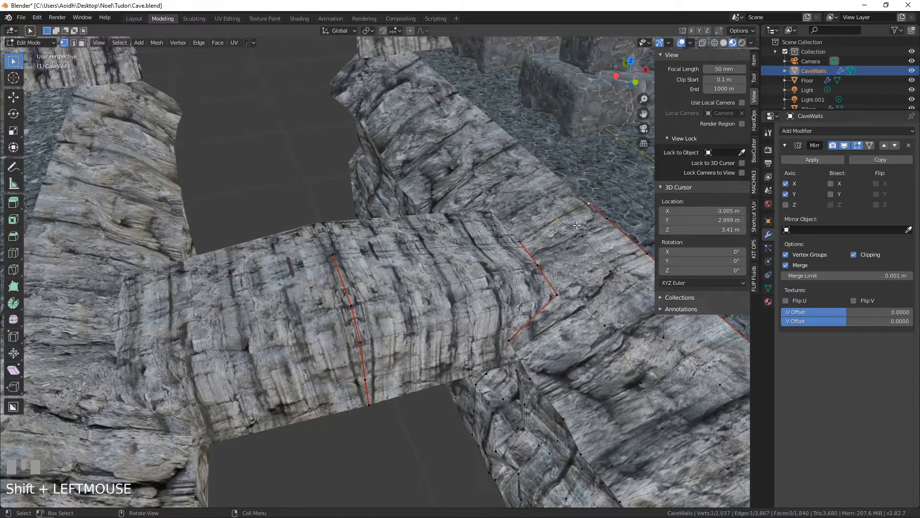
{"action": "key", "text": "g"}
{"action": "key", "text": "y"}
{"action": "left_click", "coordinate": [568, 211]}
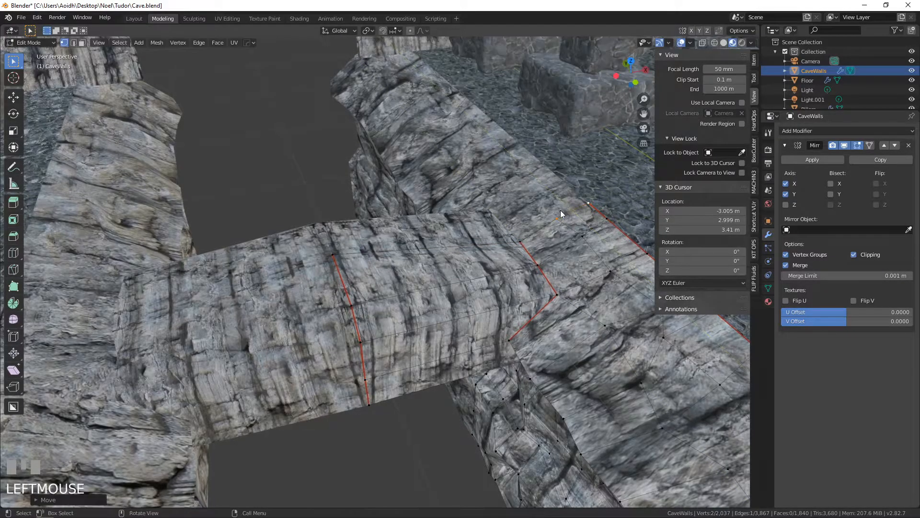
Examine the rock bridge and hallway in Rendered shading from several distances in Object Mode.
{"action": "key", "text": "Tab"}
{"action": "scroll", "coordinate": [560, 212], "scroll_direction": "down", "scroll_amount": 3}
{"action": "middle_click_drag", "start_coordinate": [551, 221], "coordinate": [625, 122]}
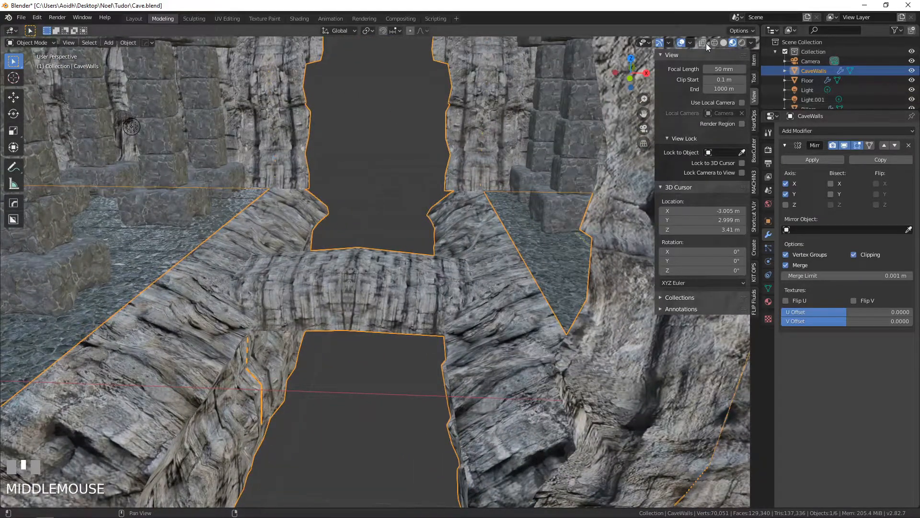
{"action": "left_click", "coordinate": [742, 43]}
{"action": "middle_click_drag", "start_coordinate": [416, 251], "coordinate": [501, 242]}
{"action": "scroll", "coordinate": [520, 238], "scroll_direction": "down", "scroll_amount": 2}
{"action": "scroll", "coordinate": [456, 269], "scroll_direction": "up", "scroll_amount": 4}
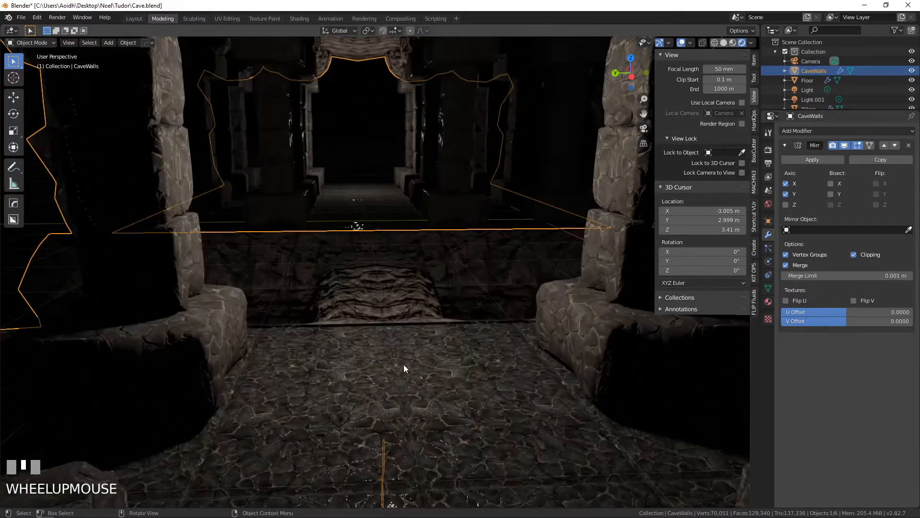
{"action": "scroll", "coordinate": [375, 270], "scroll_direction": "down", "scroll_amount": 2}
{"action": "middle_click_drag", "start_coordinate": [369, 269], "coordinate": [364, 274]}
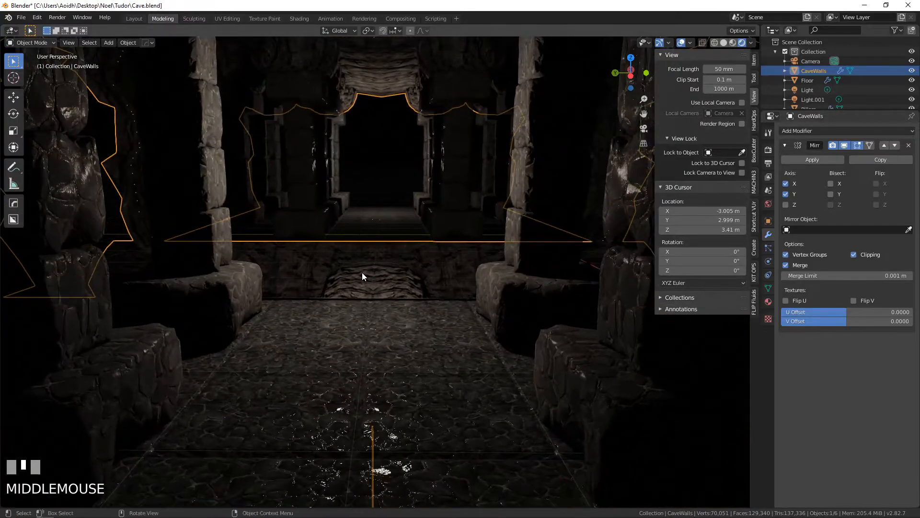
{"action": "scroll", "coordinate": [364, 274], "scroll_direction": "up", "scroll_amount": 3}
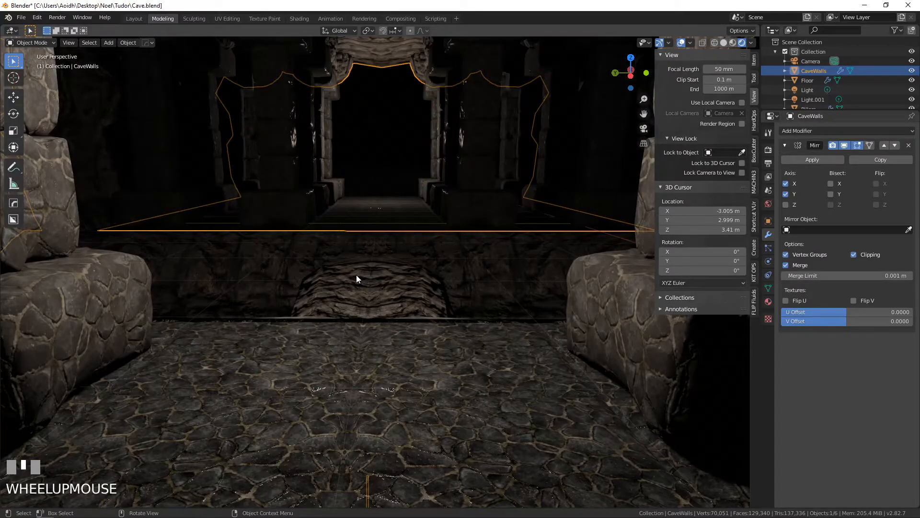
{"action": "scroll", "coordinate": [372, 244], "scroll_direction": "down", "scroll_amount": 3}
{"action": "scroll", "coordinate": [377, 239], "scroll_direction": "up", "scroll_amount": 2}
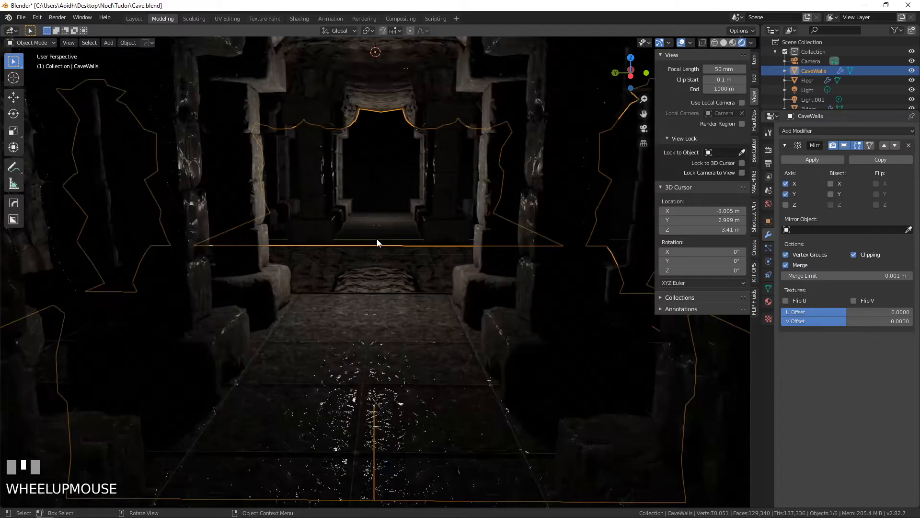
{"action": "scroll", "coordinate": [377, 239], "scroll_direction": "down", "scroll_amount": 2}
{"action": "middle_click_drag", "start_coordinate": [314, 210], "coordinate": [244, 239]}
Return to Material Preview shading and select the whole linked chasm wall with its bridge in Edit Mode, seen from above.
{"action": "left_click", "coordinate": [733, 43]}
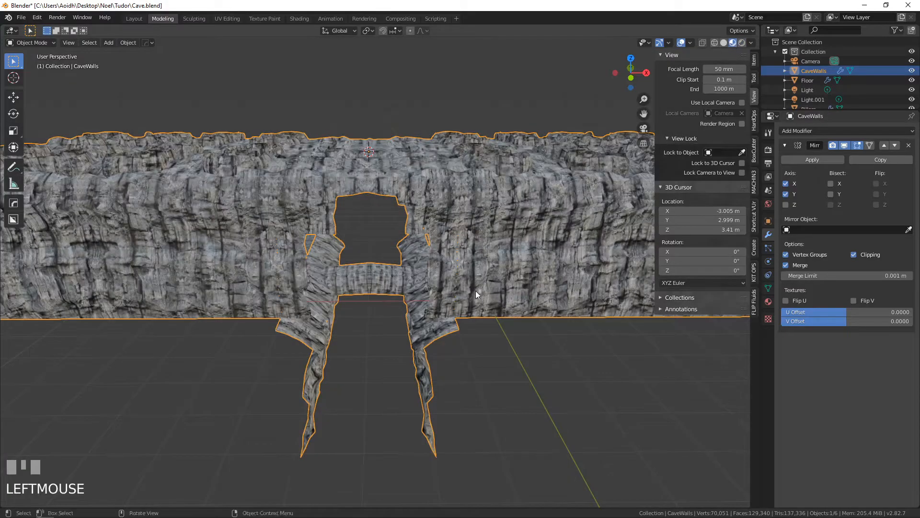
{"action": "scroll", "coordinate": [479, 294], "scroll_direction": "down", "scroll_amount": 4}
{"action": "middle_click_drag", "start_coordinate": [481, 297], "coordinate": [335, 300]}
{"action": "scroll", "coordinate": [360, 309], "scroll_direction": "up", "scroll_amount": 4}
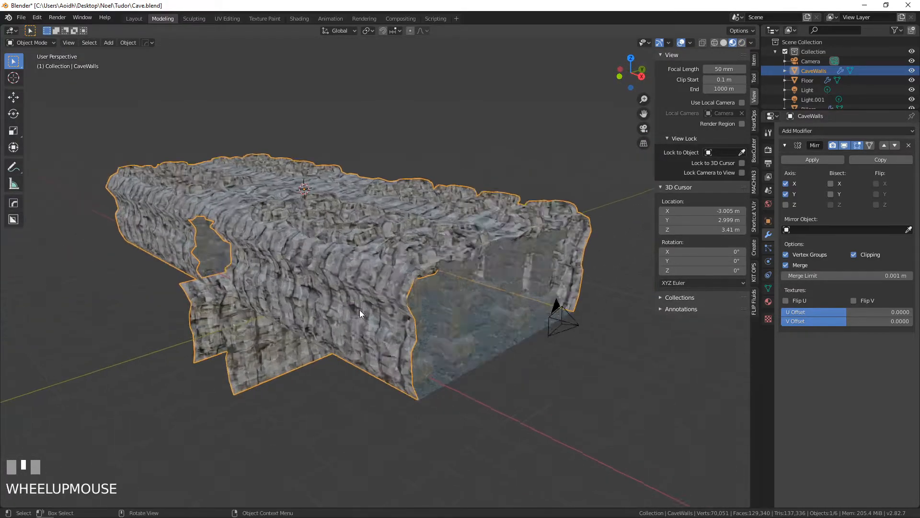
{"action": "scroll", "coordinate": [360, 310], "scroll_direction": "up", "scroll_amount": 2}
{"action": "middle_click_drag", "start_coordinate": [430, 331], "coordinate": [430, 270], "text": "shift"}
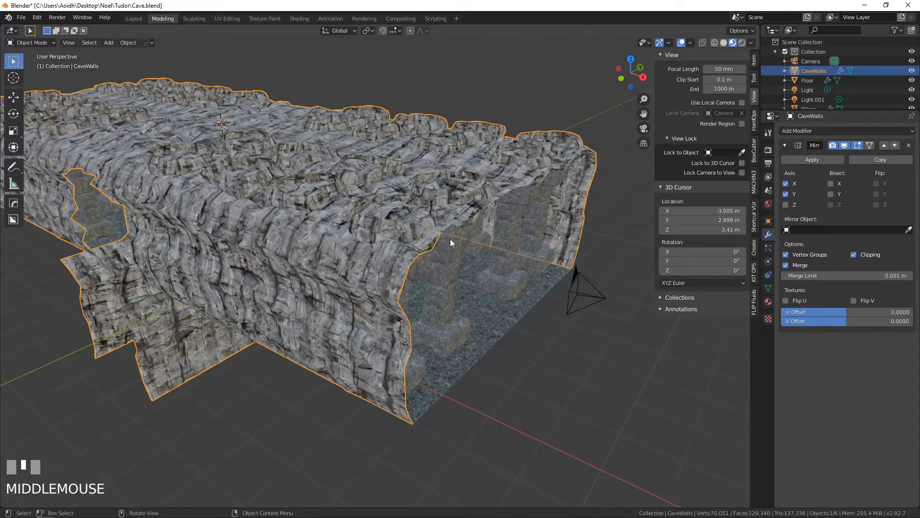
{"action": "key", "text": "Tab"}
{"action": "left_click", "coordinate": [126, 315]}
{"action": "key", "text": "l"}
{"action": "key", "text": "KP_7"}
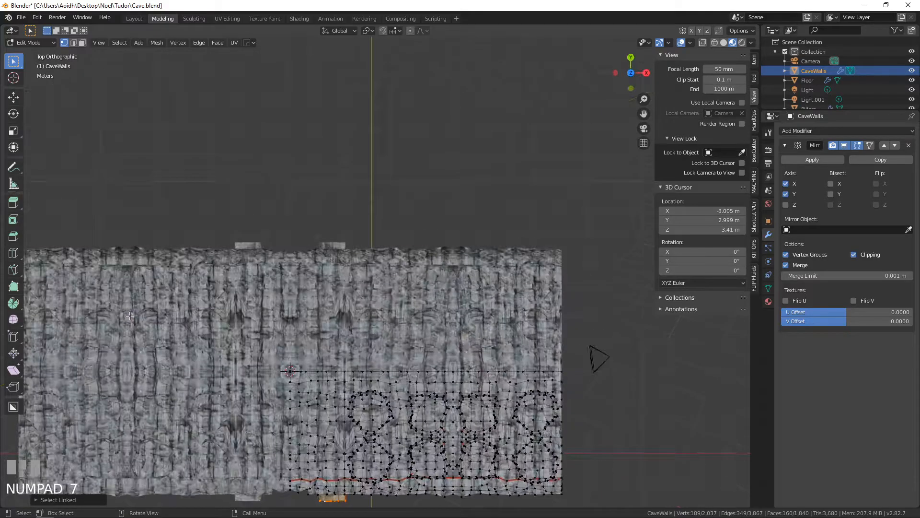
Duplicate the chasm wall piece and, with the Mirror modifier's Clipping turned off, move the copy out beyond the cave's end.
{"action": "key", "text": "shift+d"}
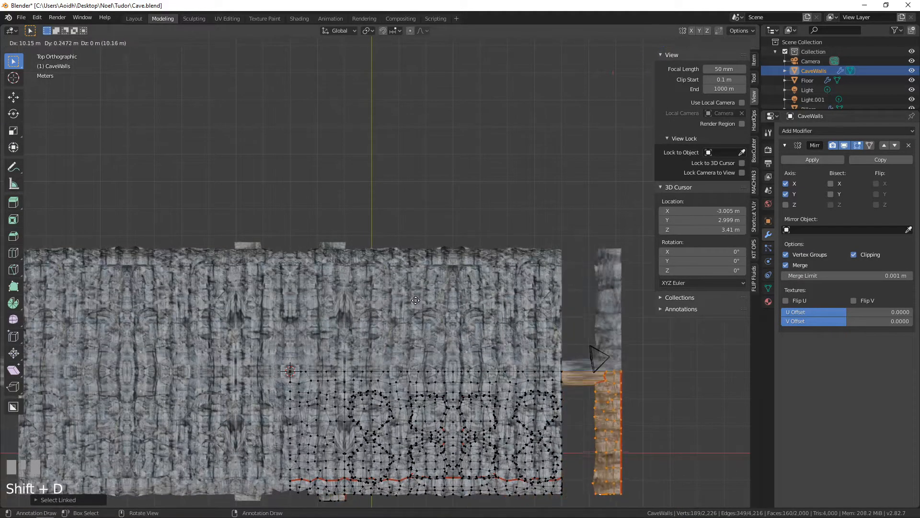
{"action": "right_click", "coordinate": [400, 303]}
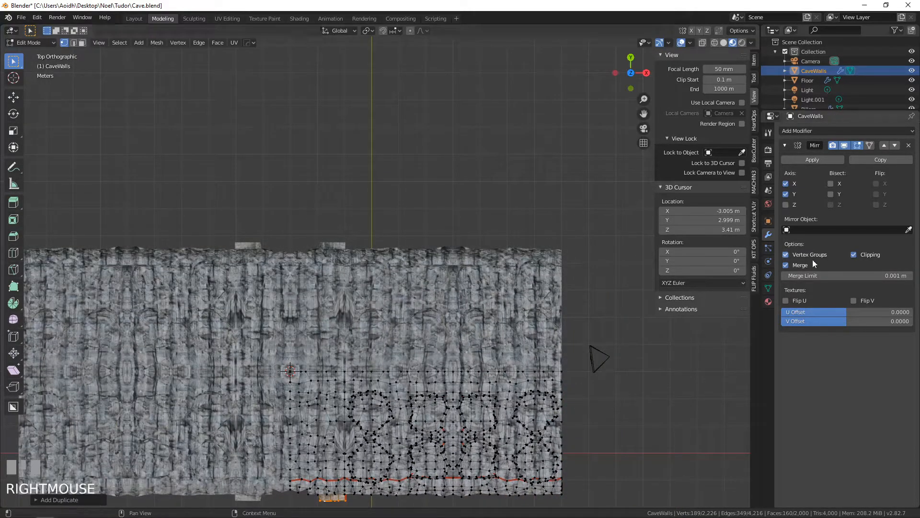
{"action": "left_click", "coordinate": [853, 254]}
{"action": "key", "text": "g"}
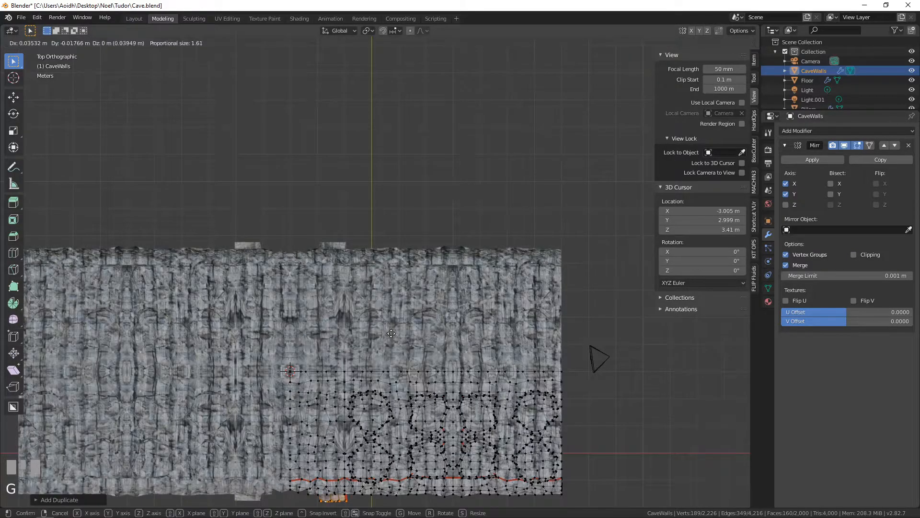
{"action": "left_click", "coordinate": [628, 334]}
Delete the row of vertices along the middle edge of the copied bridge.
{"action": "middle_click_drag", "start_coordinate": [621, 350], "coordinate": [458, 240]}
{"action": "scroll", "coordinate": [466, 303], "scroll_direction": "up", "scroll_amount": 3}
{"action": "scroll", "coordinate": [455, 235], "scroll_direction": "up", "scroll_amount": 4}
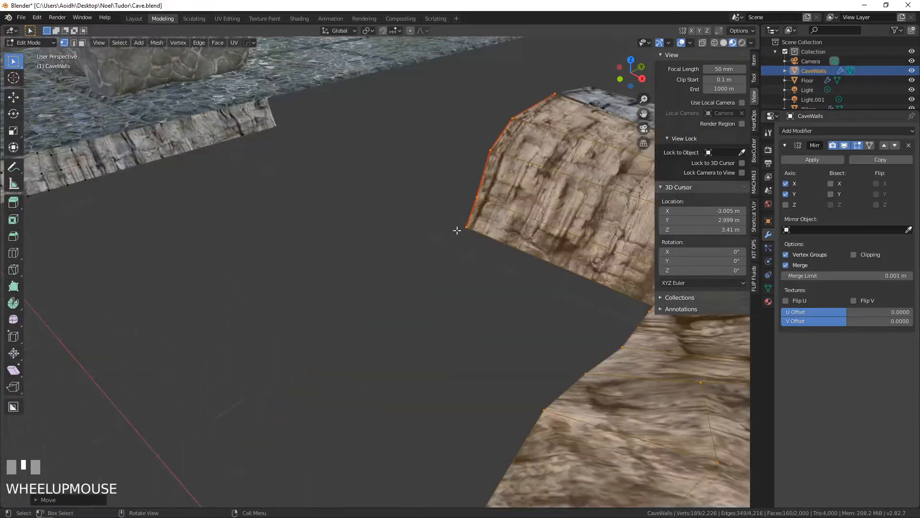
{"action": "left_click", "coordinate": [473, 187], "text": "alt"}
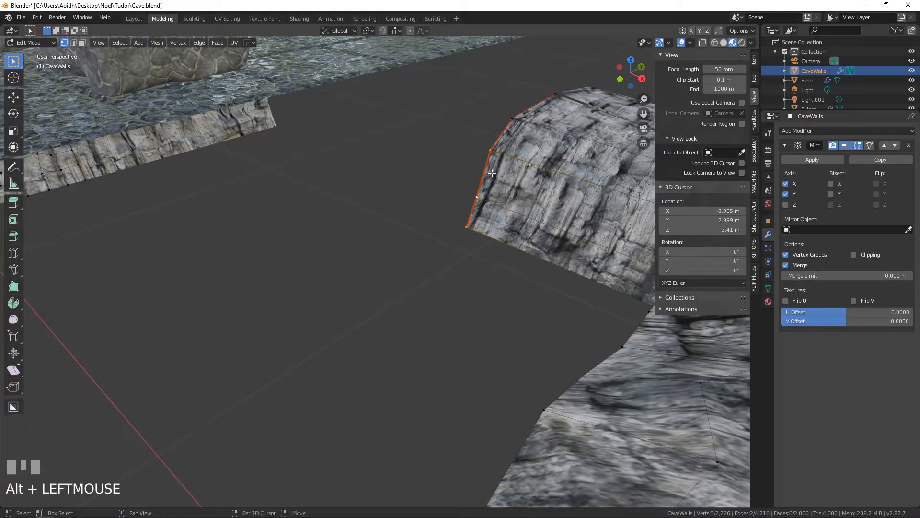
{"action": "left_click", "coordinate": [506, 129], "text": "alt+shift"}
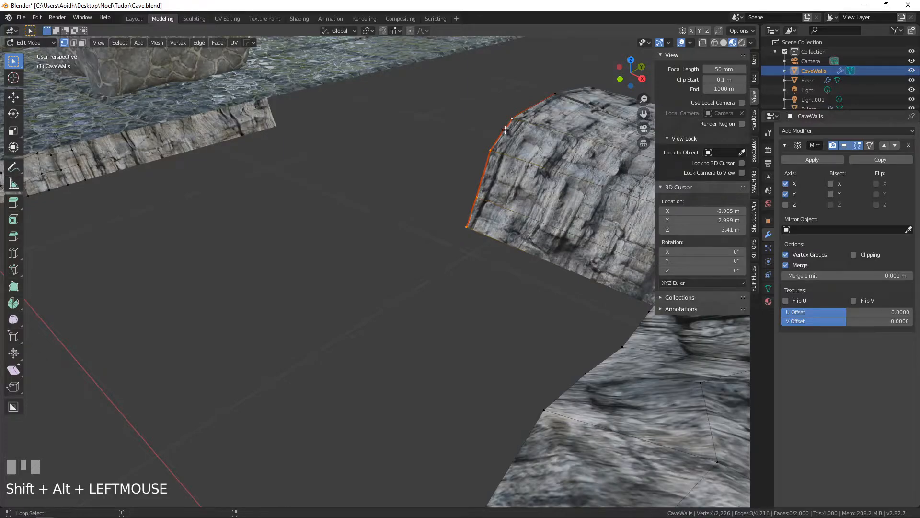
{"action": "left_click", "coordinate": [560, 96], "text": "shift"}
{"action": "key", "text": "x"}
{"action": "left_click", "coordinate": [531, 119]}
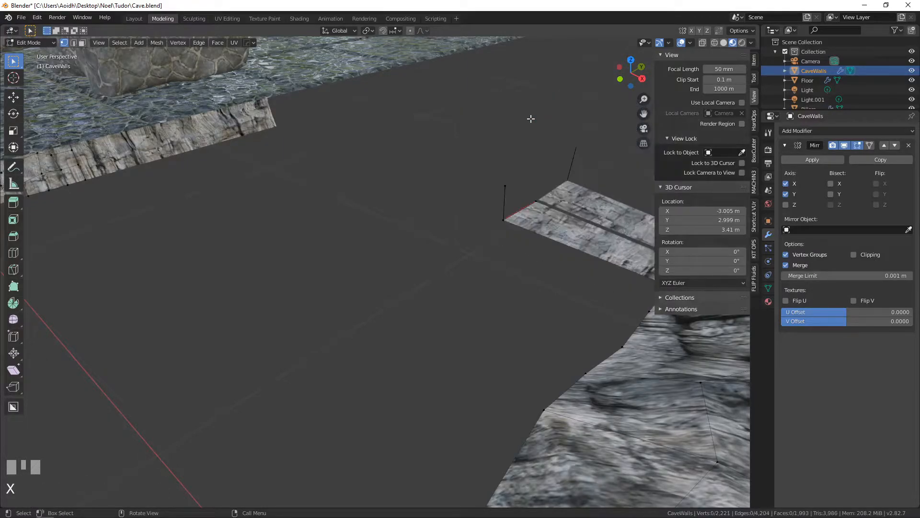
Delete the three leftover vertices at the outer end of the copied bridge.
{"action": "scroll", "coordinate": [503, 229], "scroll_direction": "down", "scroll_amount": 3}
{"action": "left_click", "coordinate": [459, 238]}
{"action": "left_click", "coordinate": [461, 215], "text": "shift"}
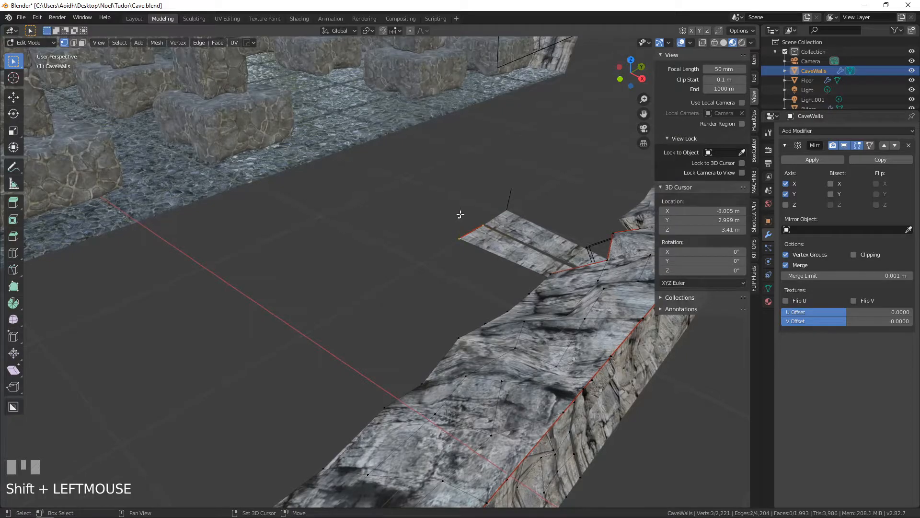
{"action": "key", "text": "x"}
{"action": "left_click", "coordinate": [461, 213]}
Hide the linked cave wall section beside the chasm copy, and select the whole copied chasm wall piece.
{"action": "middle_click_drag", "start_coordinate": [465, 237], "coordinate": [357, 273]}
{"action": "key", "text": "l"}
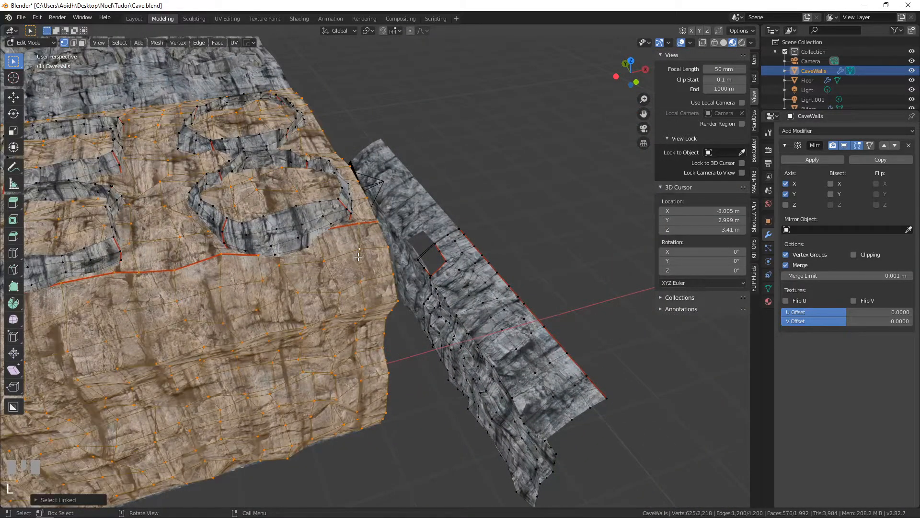
{"action": "key", "text": "h"}
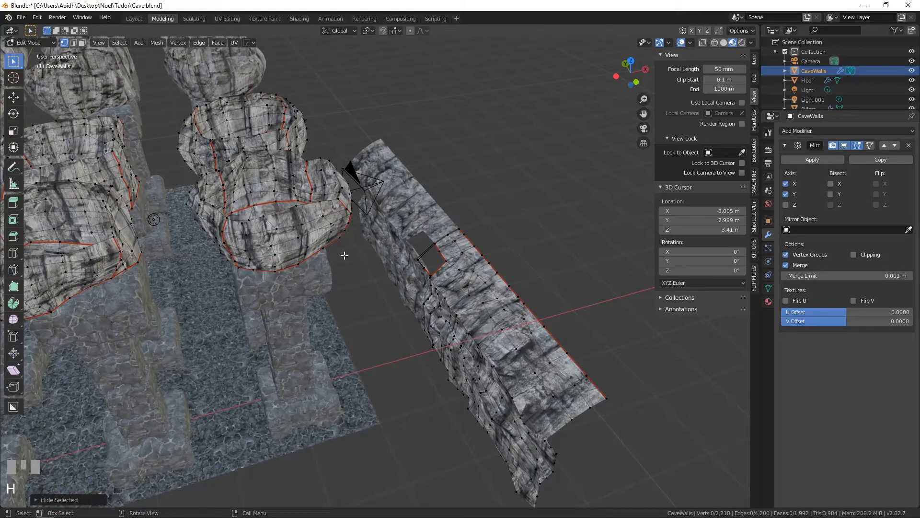
{"action": "left_click", "coordinate": [446, 260]}
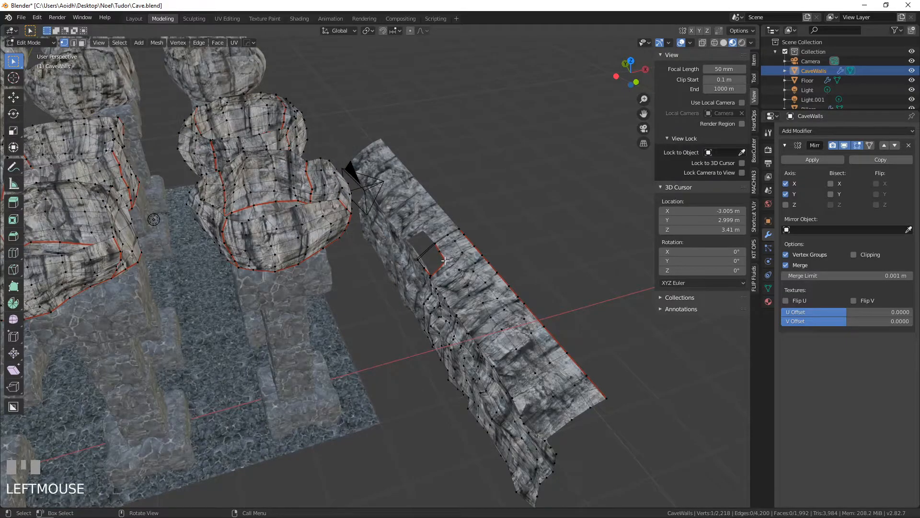
{"action": "key", "text": "l"}
{"action": "key", "text": "KP_Divide"}
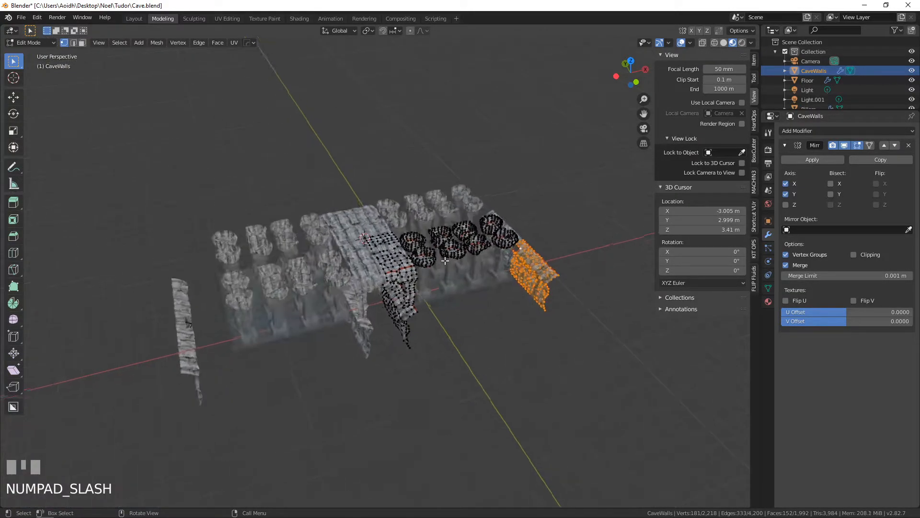
{"action": "key", "text": "KP_Divide"}
Turn on the Mirror modifier's Clipping and move the copy's middle edge vertices along Y onto the mirror plane.
{"action": "middle_click_drag", "start_coordinate": [445, 260], "coordinate": [410, 304]}
{"action": "scroll", "coordinate": [450, 256], "scroll_direction": "up", "scroll_amount": 3}
{"action": "scroll", "coordinate": [417, 306], "scroll_direction": "up", "scroll_amount": 3}
{"action": "left_click", "coordinate": [437, 235]}
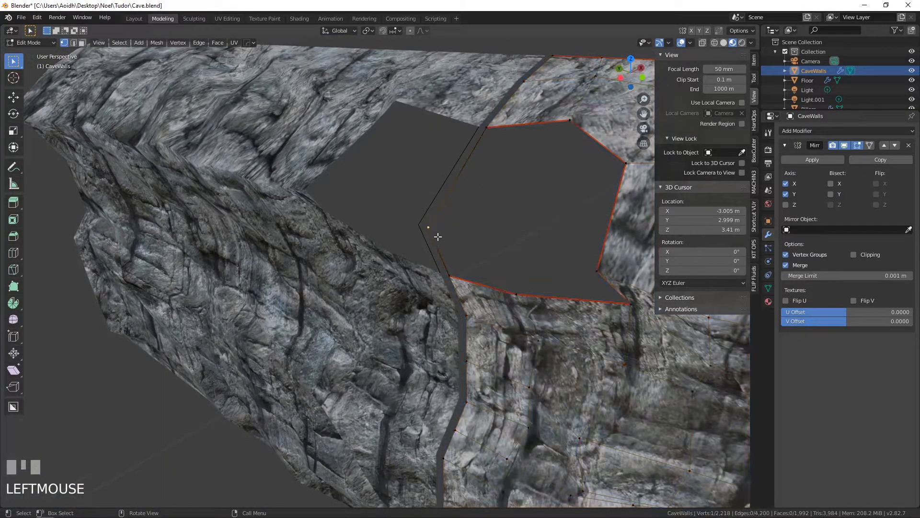
{"action": "left_click", "coordinate": [451, 286], "text": "alt"}
{"action": "scroll", "coordinate": [472, 312], "scroll_direction": "down", "scroll_amount": 2}
{"action": "left_click", "coordinate": [407, 247], "text": "shift"}
{"action": "left_click", "coordinate": [853, 255]}
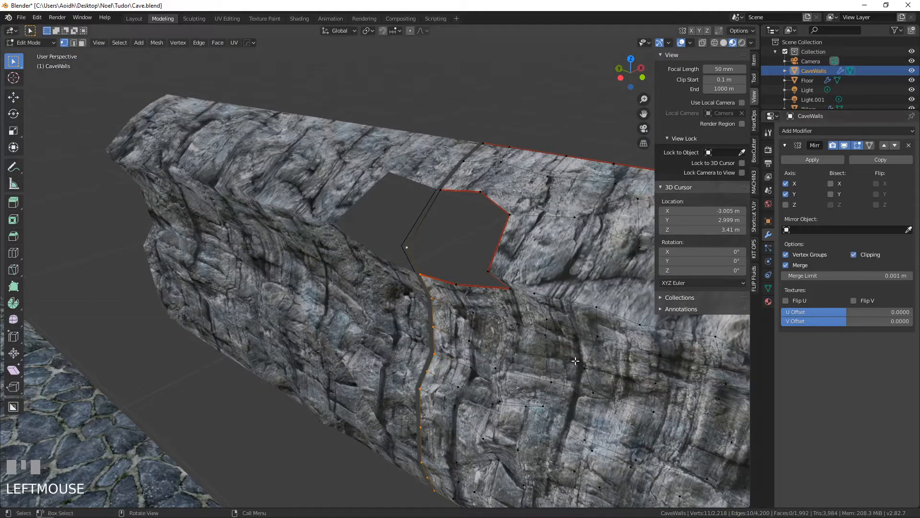
{"action": "key", "text": "g"}
{"action": "key", "text": "y"}
{"action": "left_click", "coordinate": [536, 347]}
Select the original chasm wall's middle edge loop and move it along Y to close the seam at the mirror plane.
{"action": "scroll", "coordinate": [536, 346], "scroll_direction": "down", "scroll_amount": 5}
{"action": "middle_click_drag", "start_coordinate": [536, 346], "coordinate": [303, 261]}
{"action": "scroll", "coordinate": [493, 286], "scroll_direction": "down", "scroll_amount": 4}
{"action": "scroll", "coordinate": [455, 287], "scroll_direction": "up", "scroll_amount": 2}
{"action": "left_click", "coordinate": [227, 238], "text": "alt"}
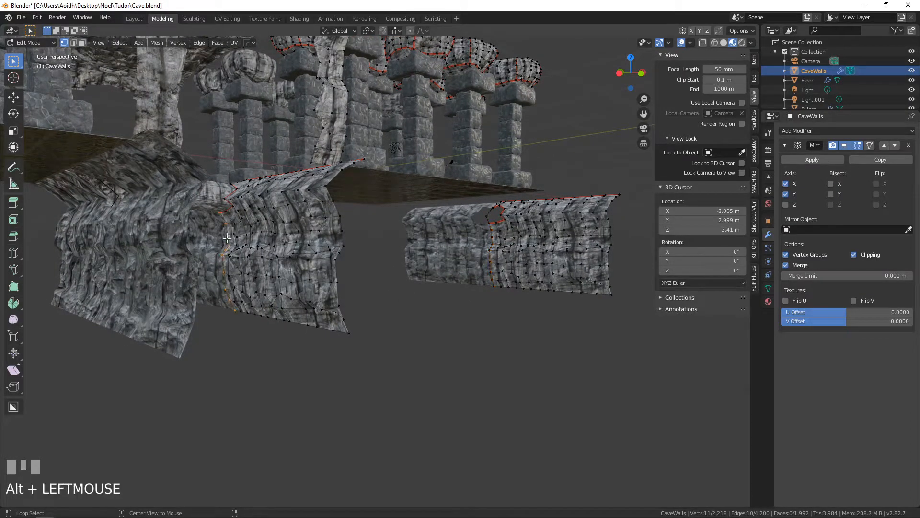
{"action": "key", "text": "g"}
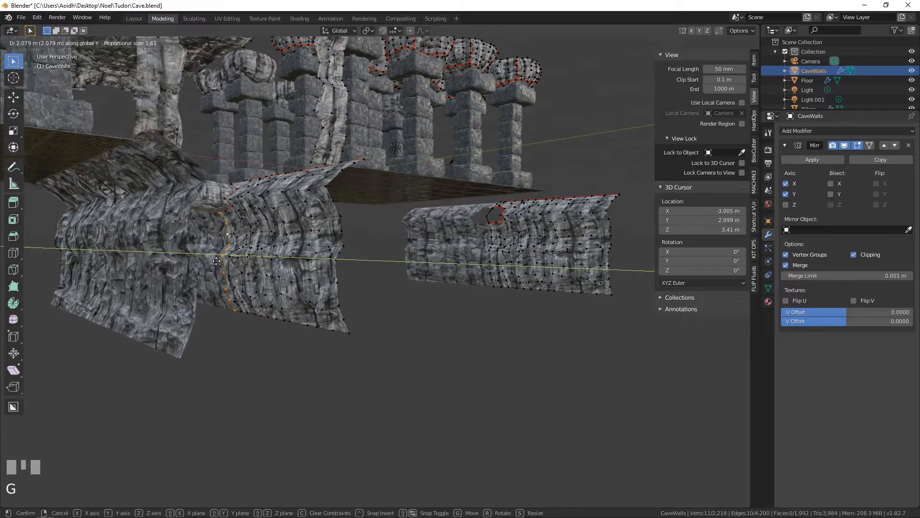
{"action": "left_click", "coordinate": [403, 243]}
{"action": "middle_click_drag", "start_coordinate": [481, 240], "coordinate": [517, 216], "text": "shift"}
{"action": "scroll", "coordinate": [544, 190], "scroll_direction": "up", "scroll_amount": 3}
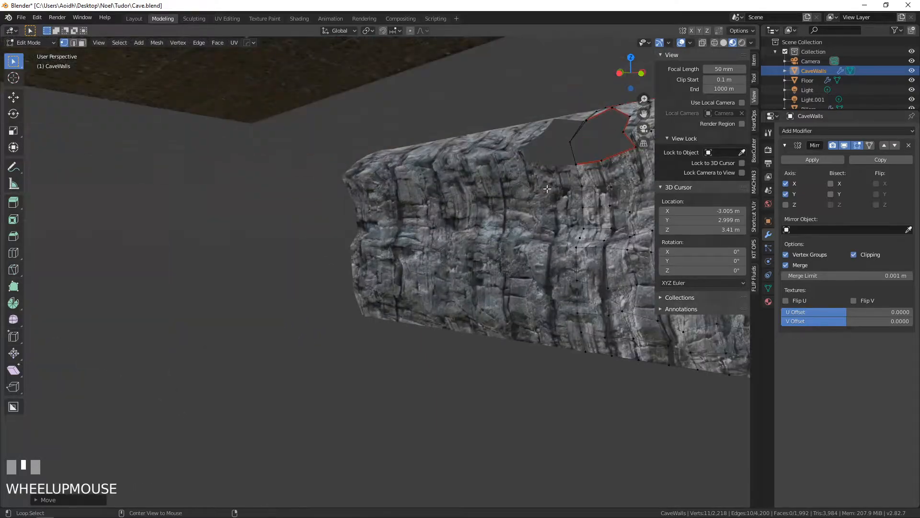
Fill the hole left by the bridge in the copied wall with a face and unwrap it.
{"action": "left_click", "coordinate": [583, 164], "text": "alt"}
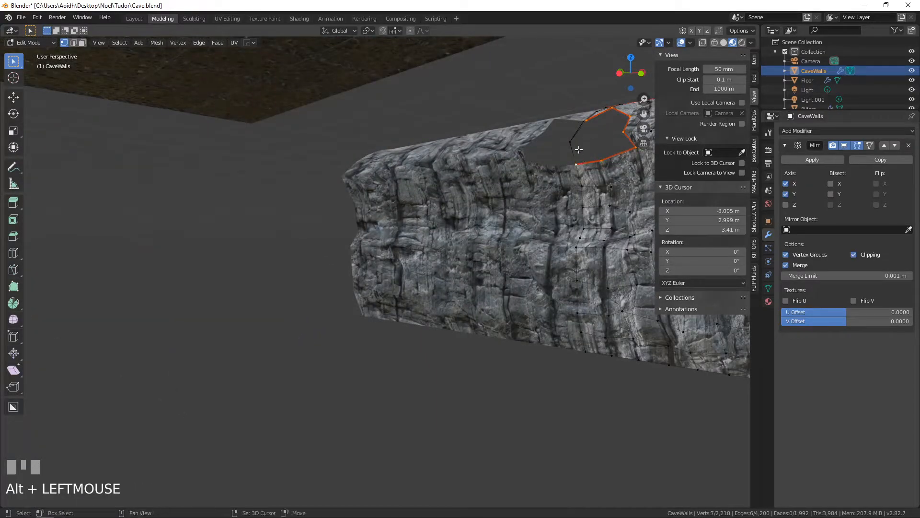
{"action": "left_click", "coordinate": [575, 149], "text": "shift"}
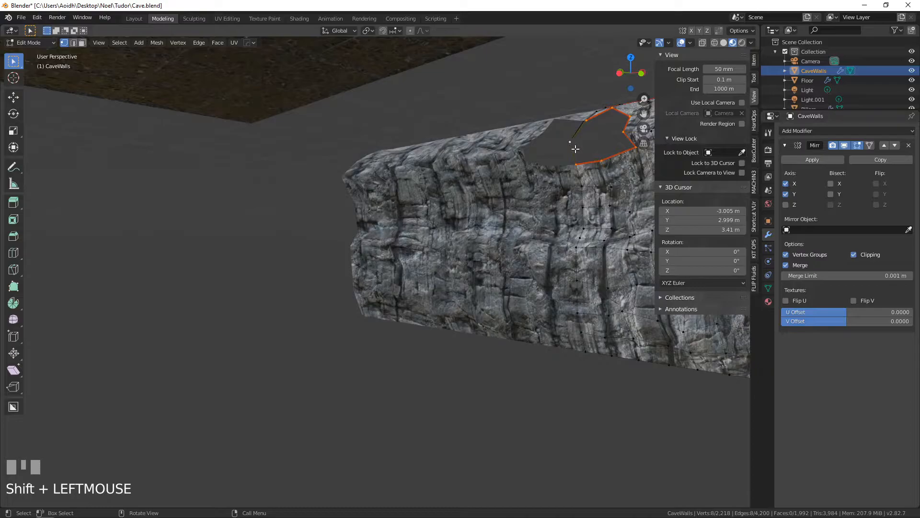
{"action": "key", "text": "f"}
{"action": "middle_click_drag", "start_coordinate": [576, 149], "coordinate": [451, 277], "text": "shift"}
{"action": "scroll", "coordinate": [436, 315], "scroll_direction": "up", "scroll_amount": 3}
{"action": "middle_click_drag", "start_coordinate": [436, 315], "coordinate": [439, 328], "text": "shift"}
{"action": "key", "text": "u"}
{"action": "left_click", "coordinate": [436, 326]}
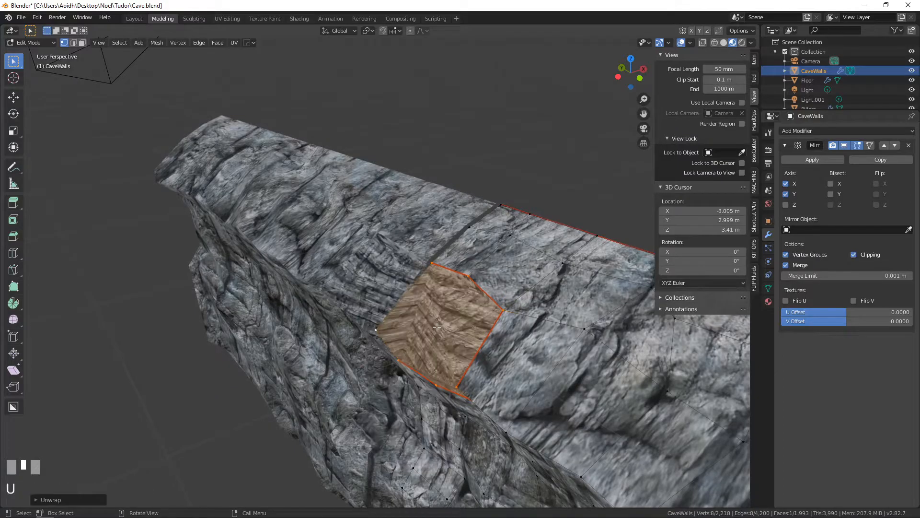
Switch to UV Editing with Cliff_Rock_002_baseColor.jpg behind the new face's UVs, and show the face close up in Material Preview.
{"action": "left_click", "coordinate": [229, 18]}
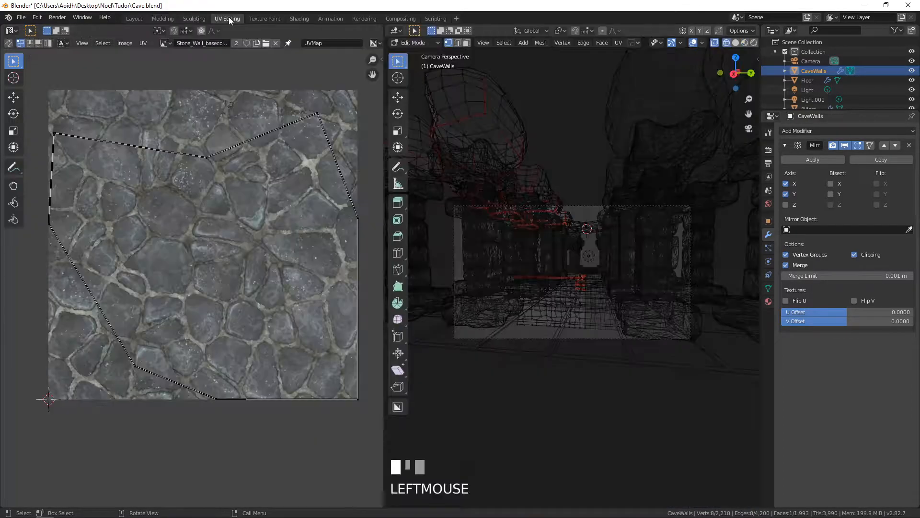
{"action": "key", "text": "a"}
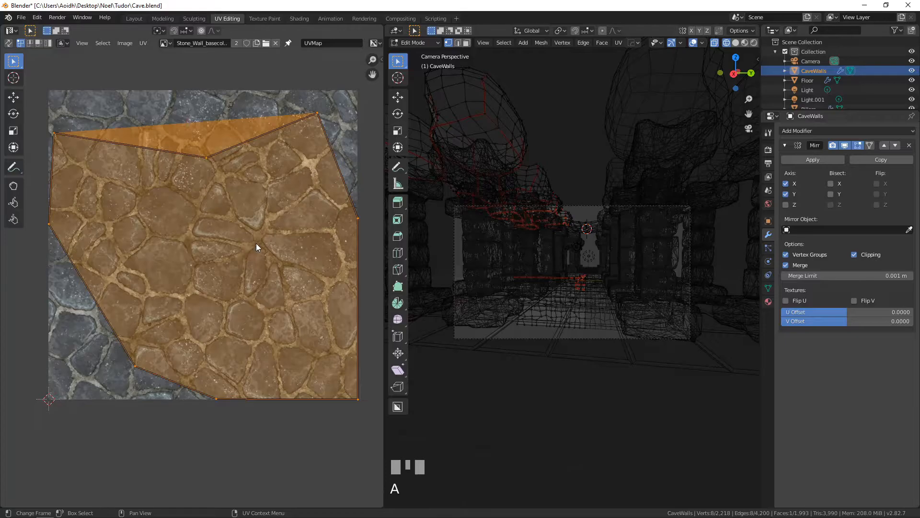
{"action": "left_click", "coordinate": [165, 43]}
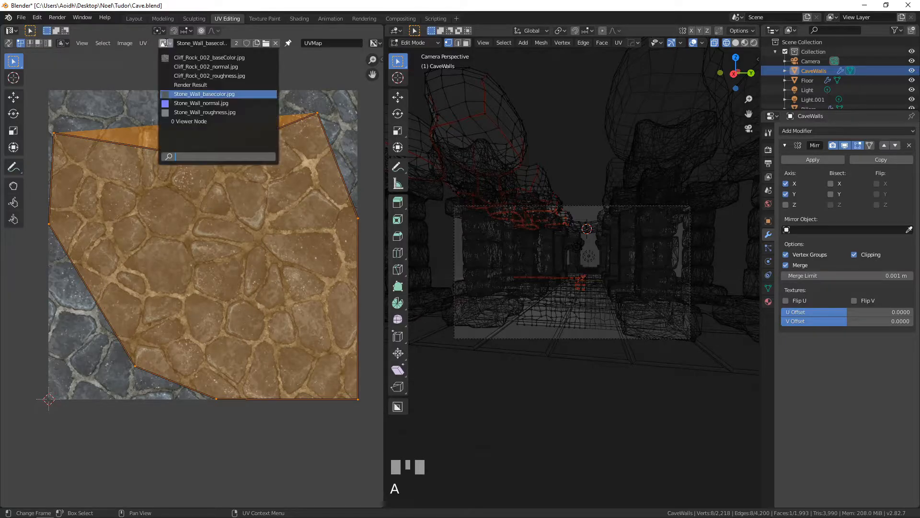
{"action": "left_click", "coordinate": [201, 57]}
{"action": "key", "text": "KP_Decimal"}
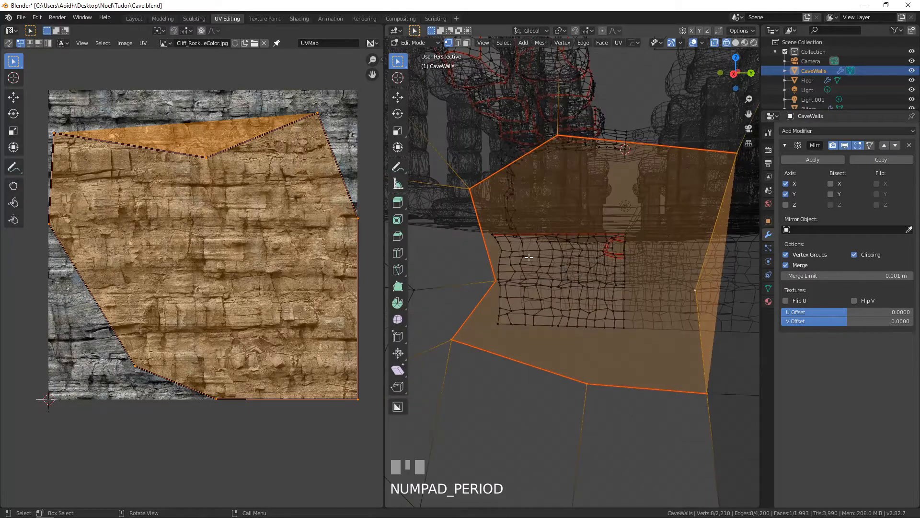
{"action": "left_click", "coordinate": [745, 42]}
{"action": "scroll", "coordinate": [719, 143], "scroll_direction": "down", "scroll_amount": 2}
{"action": "mouse_move", "coordinate": [719, 143]}
{"action": "middle_mouse_down"}
{"action": "mouse_move", "coordinate": [712, 193]}
{"action": "mouse_move", "coordinate": [732, 216]}
{"action": "middle_mouse_up"}
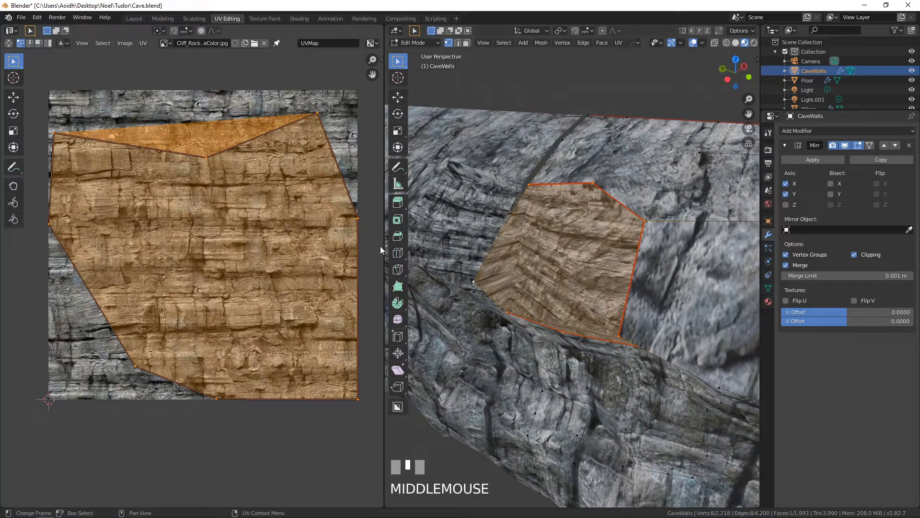
Scale the new face's UVs down to about 0.4 to match the surrounding rock texture.
{"action": "key", "text": "s"}
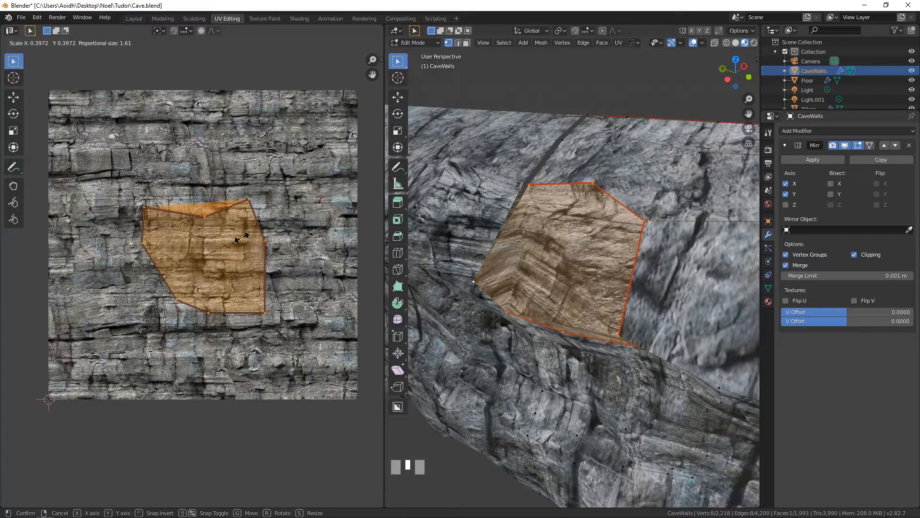
{"action": "left_click", "coordinate": [241, 237]}
{"action": "mouse_move", "coordinate": [558, 265]}
{"action": "middle_mouse_down"}
{"action": "mouse_move", "coordinate": [605, 224]}
{"action": "mouse_move", "coordinate": [560, 274]}
{"action": "middle_mouse_up"}
{"action": "scroll", "coordinate": [576, 261], "scroll_direction": "down", "scroll_amount": 3}
{"action": "scroll", "coordinate": [566, 273], "scroll_direction": "down", "scroll_amount": 3}
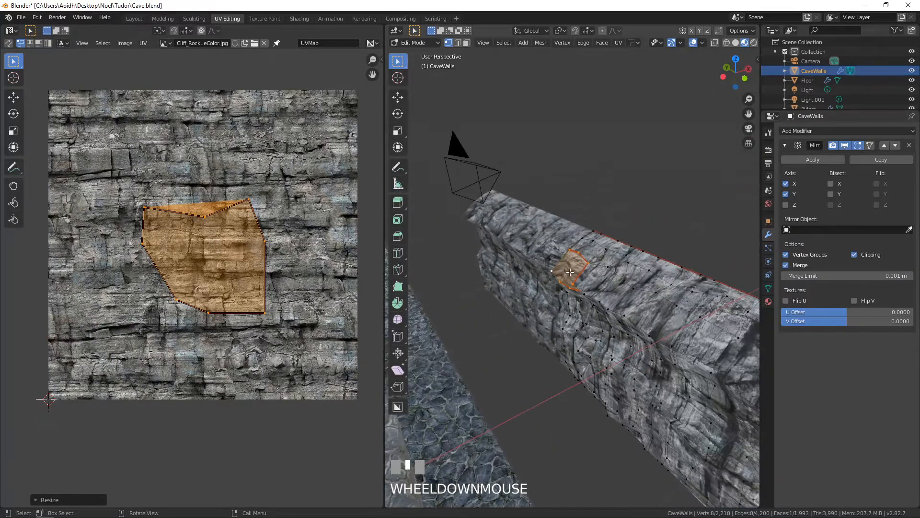
{"action": "middle_click_drag", "start_coordinate": [600, 297], "coordinate": [581, 299]}
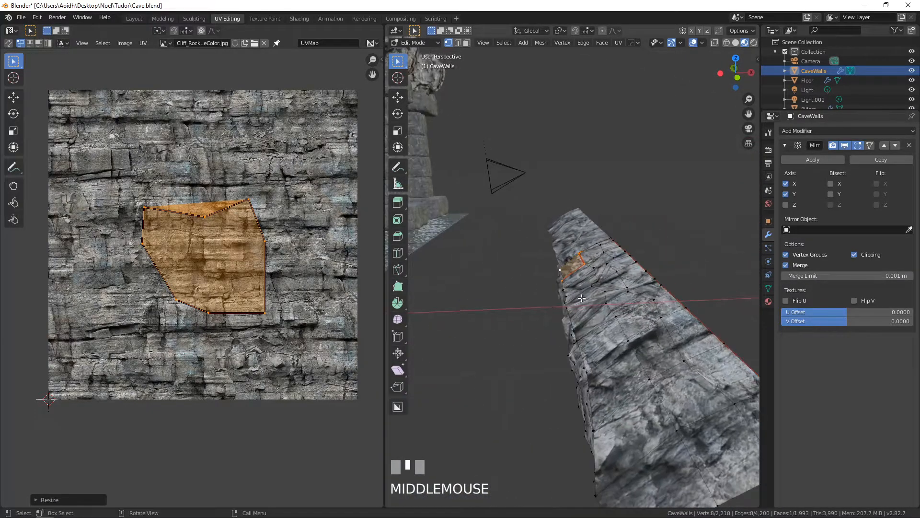
Move the first lengthwise edge loop on the copy's top ledge -0.739 m in X and 0.101 m in Z.
{"action": "left_click", "coordinate": [609, 292], "text": "alt"}
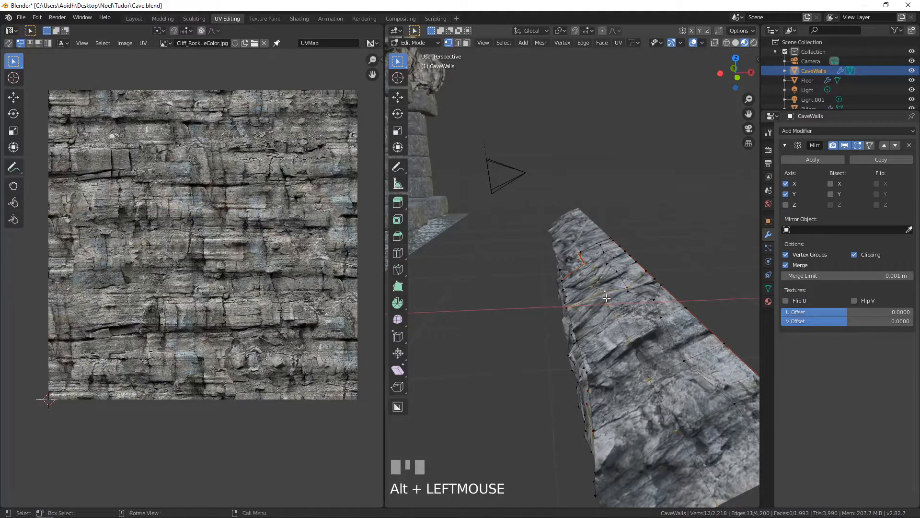
{"action": "key", "text": "KP_3"}
{"action": "key", "text": "KP_1"}
{"action": "scroll", "coordinate": [605, 283], "scroll_direction": "down", "scroll_amount": 2}
{"action": "middle_click_drag", "start_coordinate": [605, 284], "coordinate": [589, 268], "text": "shift"}
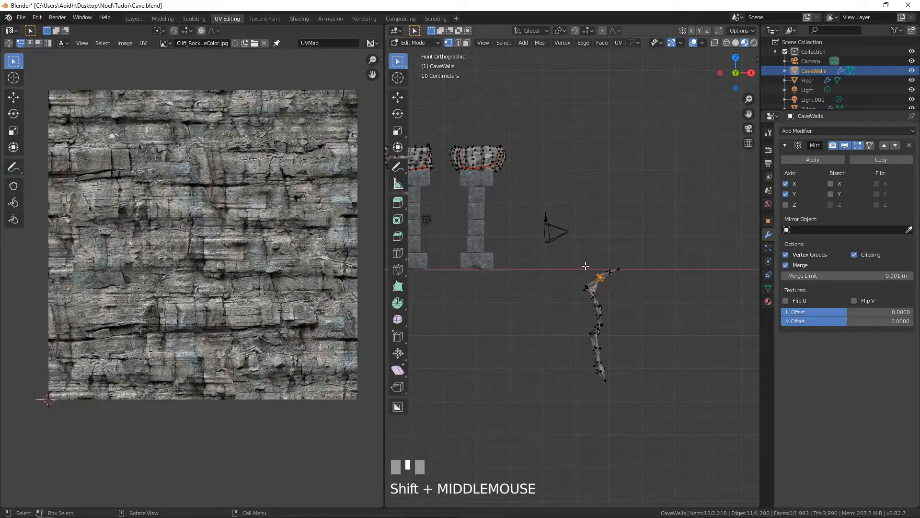
{"action": "key", "text": "g"}
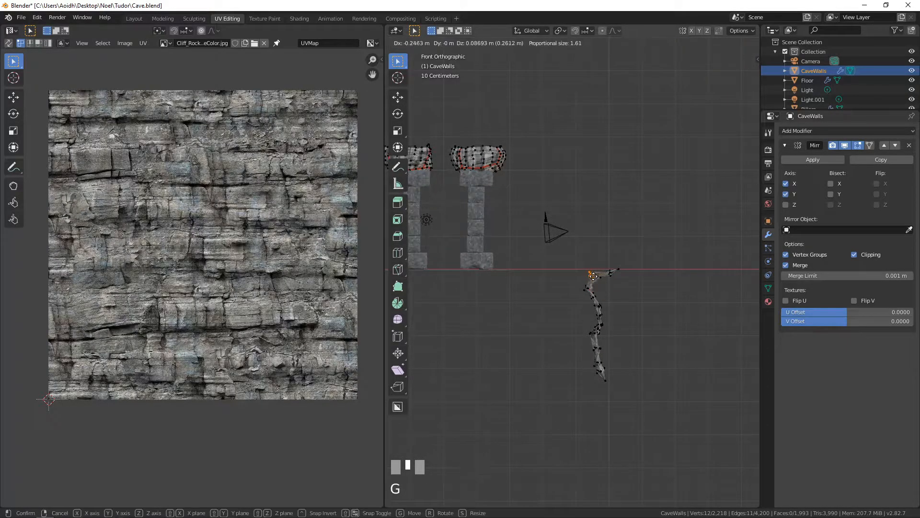
{"action": "left_click", "coordinate": [581, 275]}
{"action": "middle_click_drag", "start_coordinate": [581, 275], "coordinate": [629, 297]}
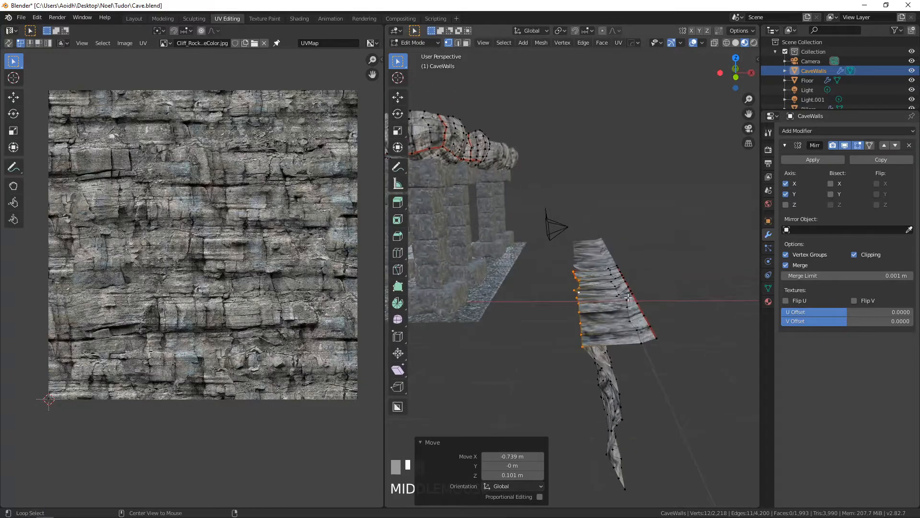
Move the next lengthwise edge loop of the copy's ledge past the first one toward the cave and slightly up.
{"action": "left_click", "coordinate": [627, 304], "text": "alt"}
{"action": "key", "text": "KP_3"}
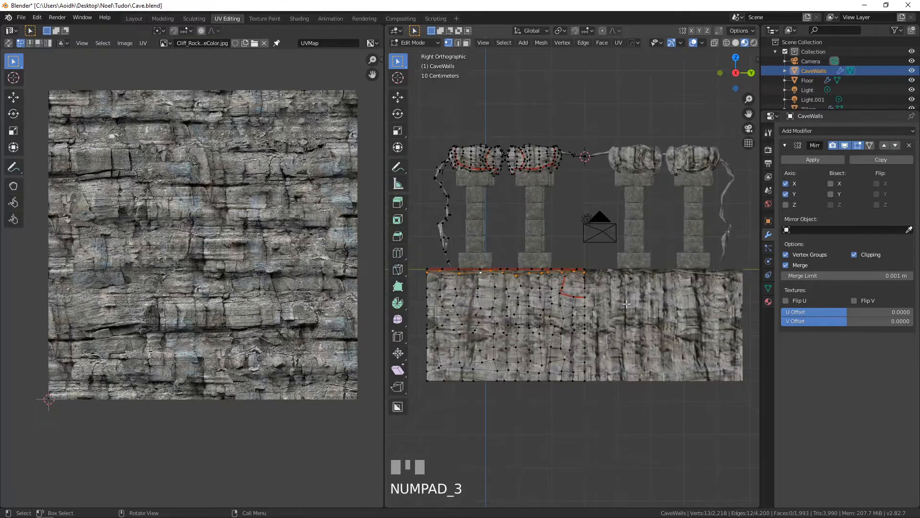
{"action": "key", "text": "KP_1"}
{"action": "key", "text": "g"}
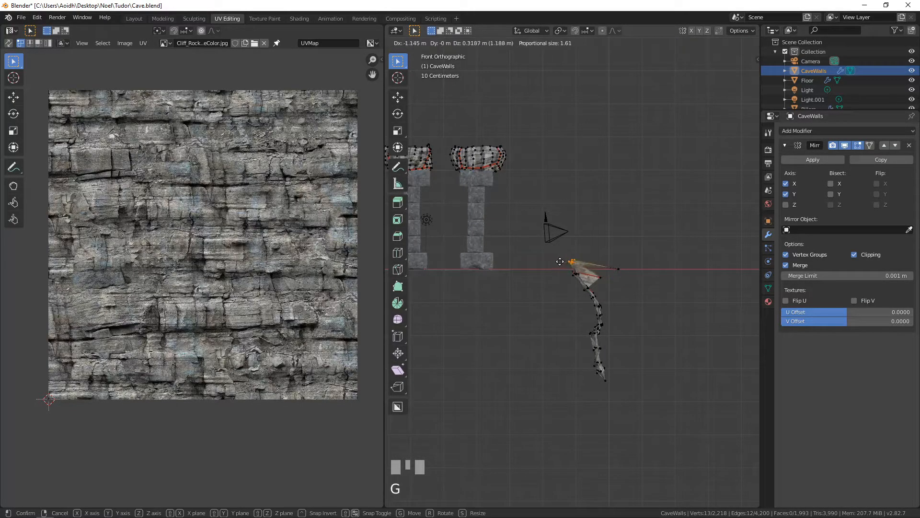
{"action": "left_click", "coordinate": [560, 275]}
{"action": "middle_click_drag", "start_coordinate": [561, 275], "coordinate": [626, 285]}
Move the outermost edge of the copy's ledge about -2.3 m in X and 0.4 m in Z, extending the curve toward the cave.
{"action": "left_click", "coordinate": [640, 300], "text": "alt"}
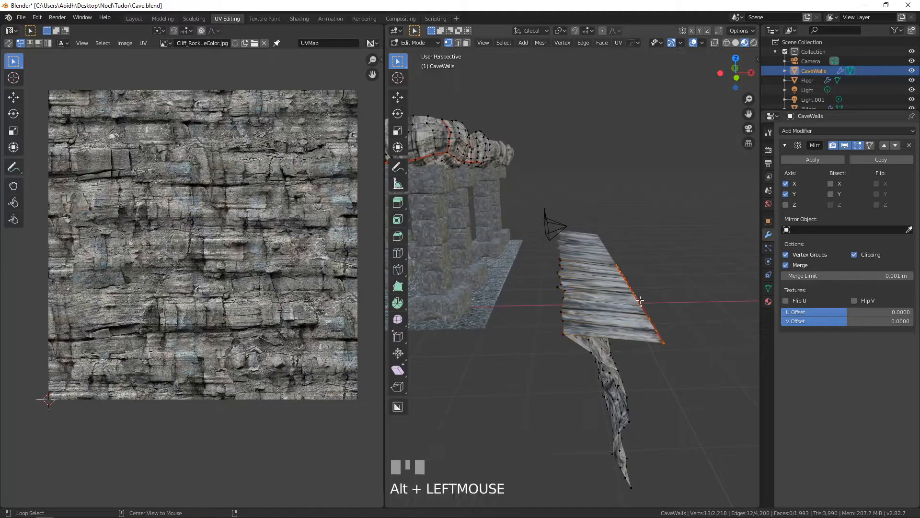
{"action": "key", "text": "KP_1"}
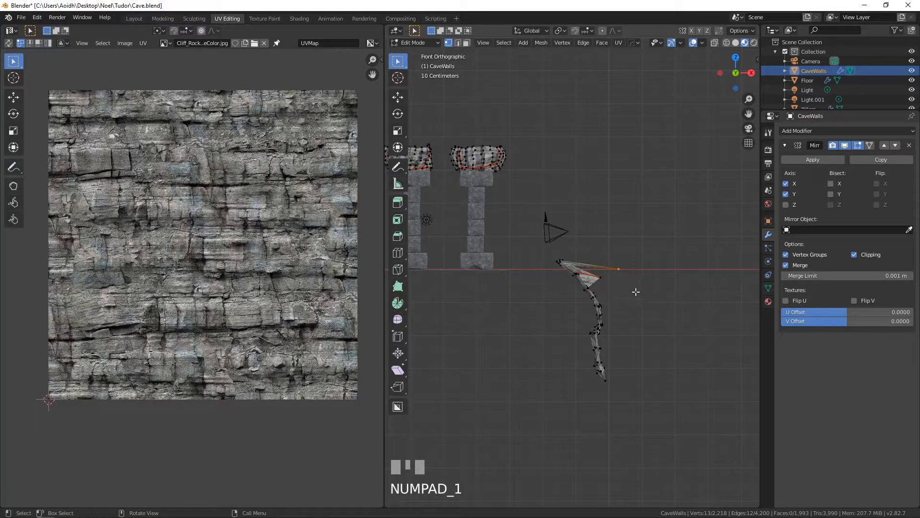
{"action": "key", "text": "g"}
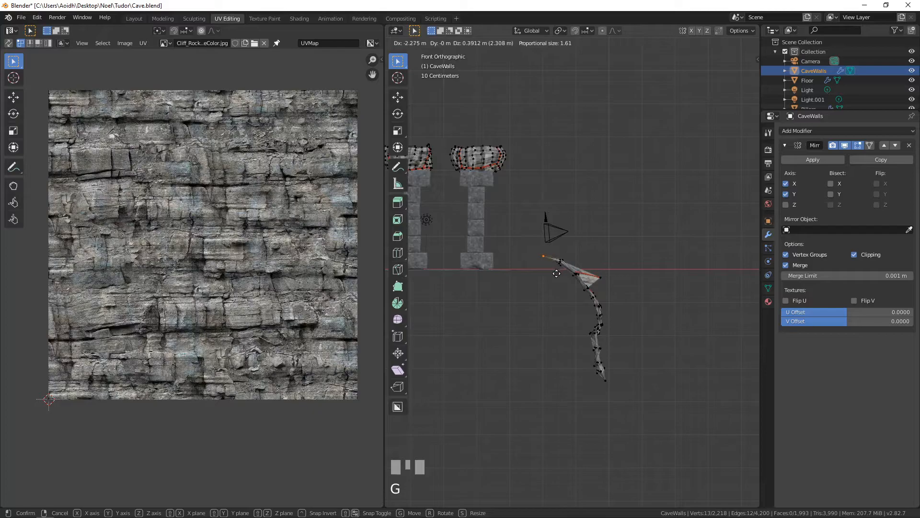
{"action": "left_click", "coordinate": [556, 274]}
Reveal the hidden geometry, select the whole linked chasm copy and scale it to 0.468 along X.
{"action": "key", "text": "alt+h"}
{"action": "scroll", "coordinate": [557, 273], "scroll_direction": "up", "scroll_amount": 3}
{"action": "middle_click_drag", "start_coordinate": [552, 259], "coordinate": [567, 289], "text": "shift"}
{"action": "key", "text": "alt+a"}
{"action": "key", "text": "l"}
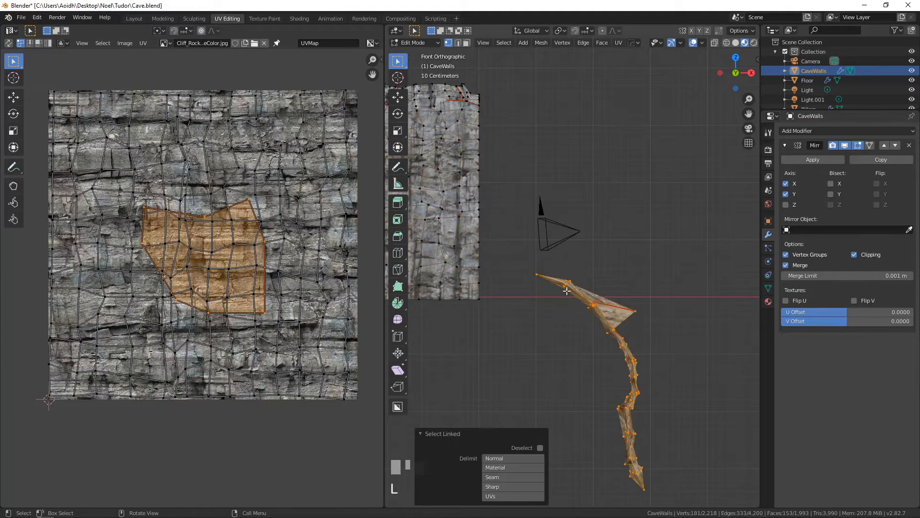
{"action": "key", "text": "s"}
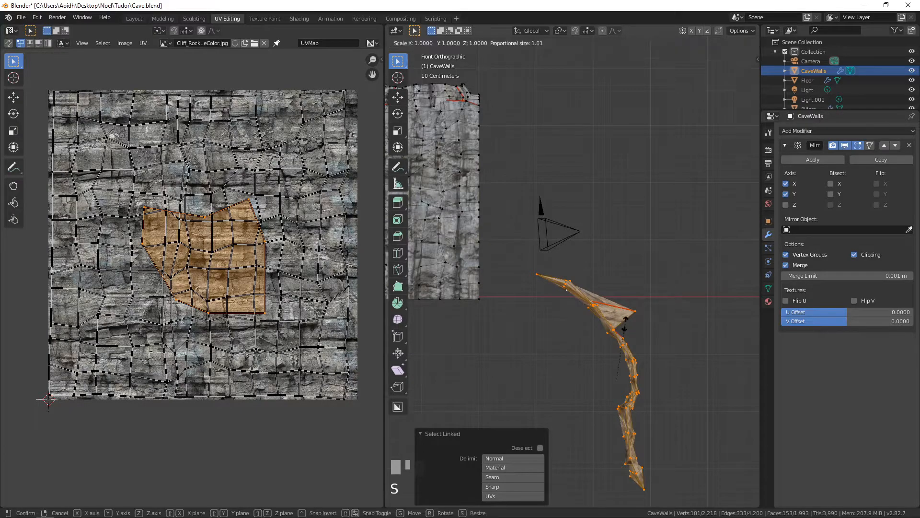
{"action": "key", "text": "x"}
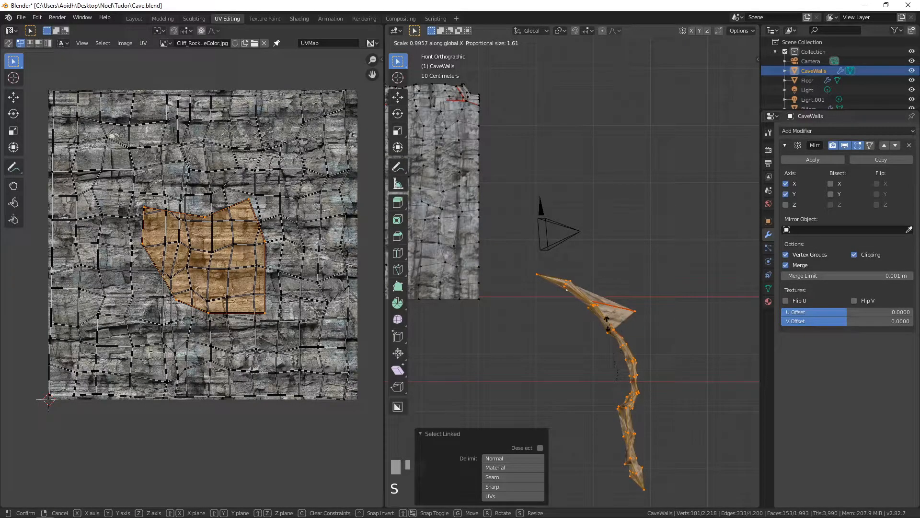
{"action": "left_click", "coordinate": [609, 354]}
Move the chasm copy -1.64 m in X and 3.14 m in Z toward the cave's open end and check it from above.
{"action": "key", "text": "g"}
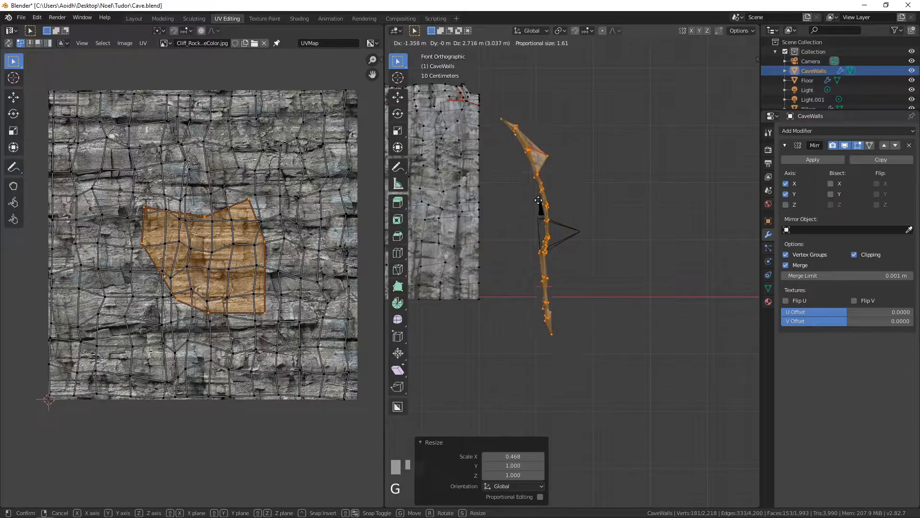
{"action": "left_click", "coordinate": [527, 185]}
{"action": "middle_click_drag", "start_coordinate": [527, 184], "coordinate": [524, 273]}
{"action": "scroll", "coordinate": [525, 273], "scroll_direction": "up", "scroll_amount": 2}
{"action": "middle_click_drag", "start_coordinate": [479, 216], "coordinate": [666, 322], "text": "shift"}
{"action": "scroll", "coordinate": [666, 322], "scroll_direction": "up", "scroll_amount": 3}
{"action": "middle_click_drag", "start_coordinate": [738, 326], "coordinate": [632, 313], "text": "shift"}
{"action": "scroll", "coordinate": [632, 313], "scroll_direction": "up", "scroll_amount": 4}
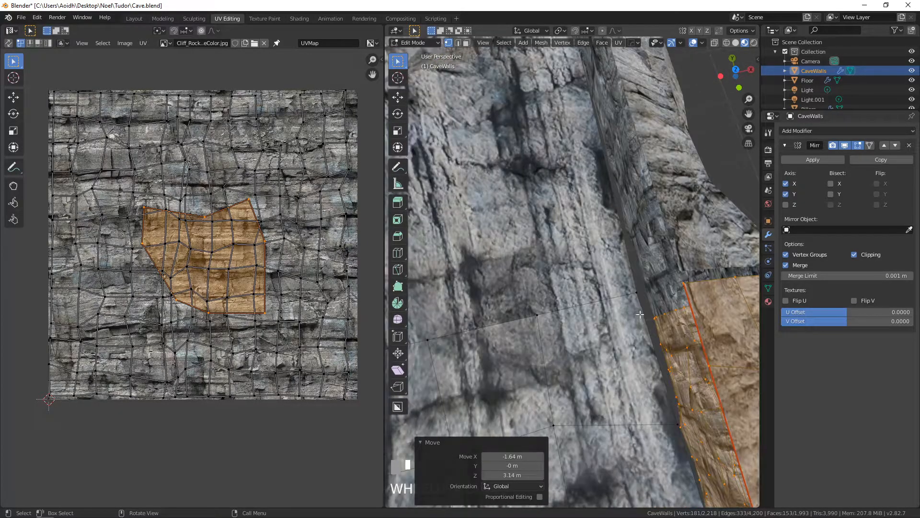
{"action": "key", "text": "KP_7"}
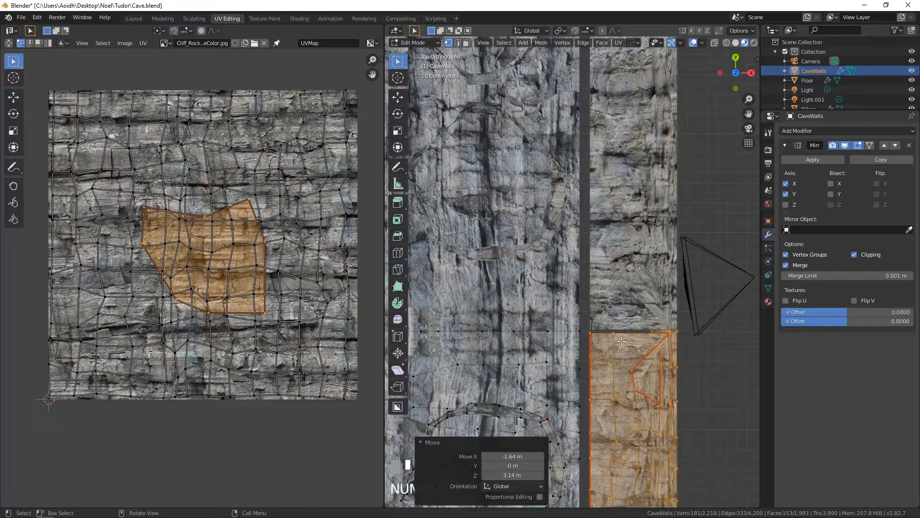
Move the chasm copy about -0.107 m in X so its inner edge meets the end of the cave.
{"action": "key", "text": "g"}
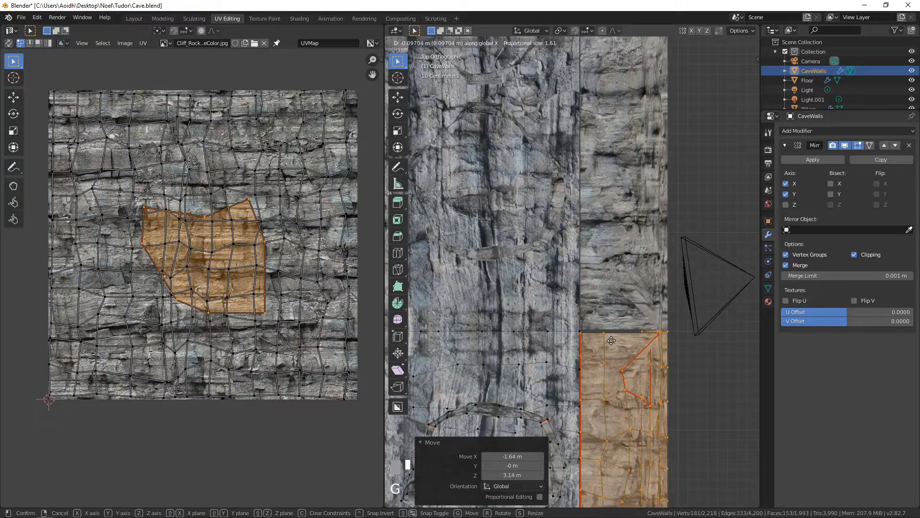
{"action": "left_click", "coordinate": [611, 340]}
{"action": "key", "text": "KP_1"}
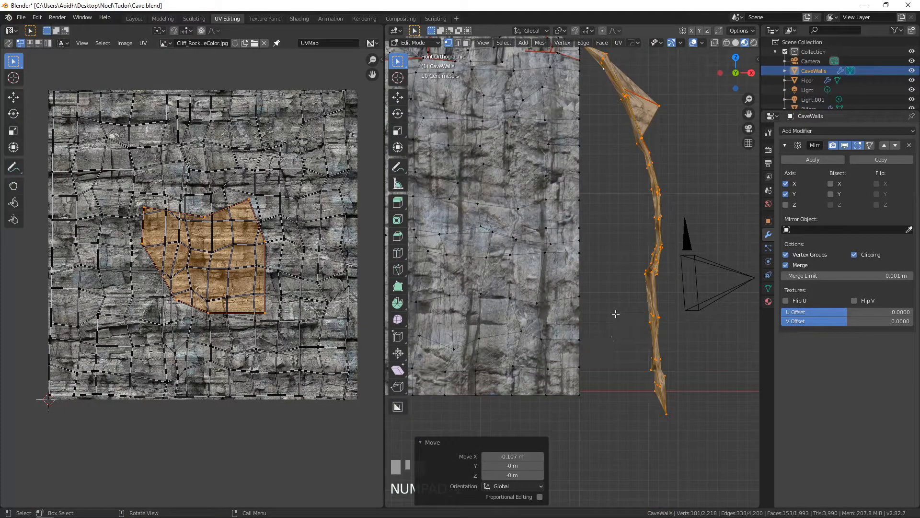
Select the short edge run at the end wall's mirror seam and move it along Y to the mirror plane.
{"action": "scroll", "coordinate": [617, 316], "scroll_direction": "up", "scroll_amount": 6}
{"action": "middle_click_drag", "start_coordinate": [601, 382], "coordinate": [544, 391]}
{"action": "left_click", "coordinate": [528, 381], "text": "alt"}
{"action": "scroll", "coordinate": [616, 462], "scroll_direction": "down", "scroll_amount": 3}
{"action": "middle_click_drag", "start_coordinate": [616, 463], "coordinate": [585, 431]}
{"action": "scroll", "coordinate": [546, 371], "scroll_direction": "up", "scroll_amount": 3}
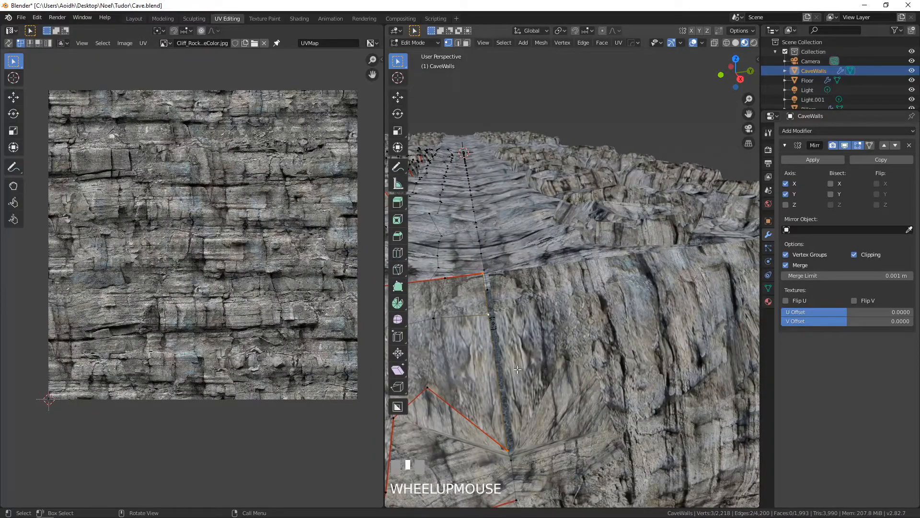
{"action": "key", "text": "g"}
{"action": "key", "text": "y"}
{"action": "left_click", "coordinate": [523, 367]}
Select the end wall's bottom edge loop and enable proportional editing with Connected Only and Smooth falloff.
{"action": "middle_click_drag", "start_coordinate": [523, 367], "coordinate": [589, 321]}
{"action": "middle_click_drag", "start_coordinate": [535, 372], "coordinate": [668, 394]}
{"action": "left_click", "coordinate": [667, 393], "text": "alt"}
{"action": "key", "text": "KP_1"}
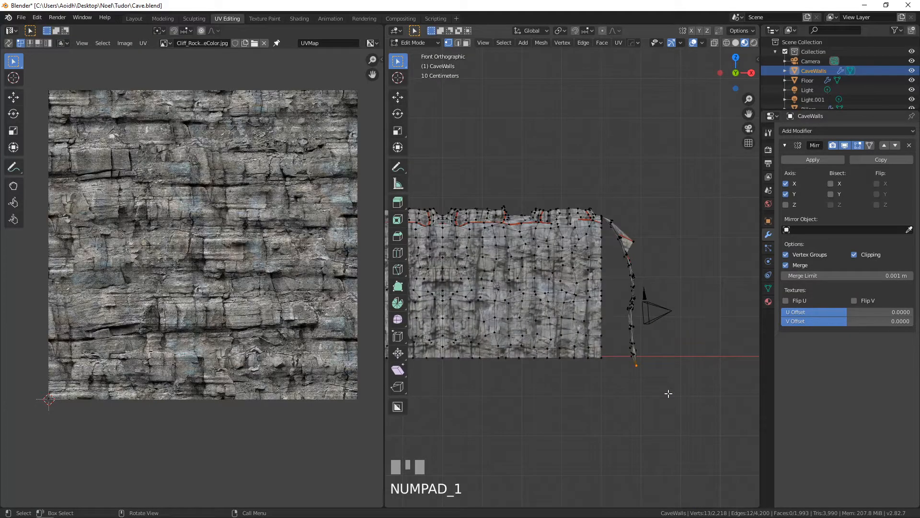
{"action": "left_click", "coordinate": [603, 31]}
{"action": "left_click", "coordinate": [614, 32]}
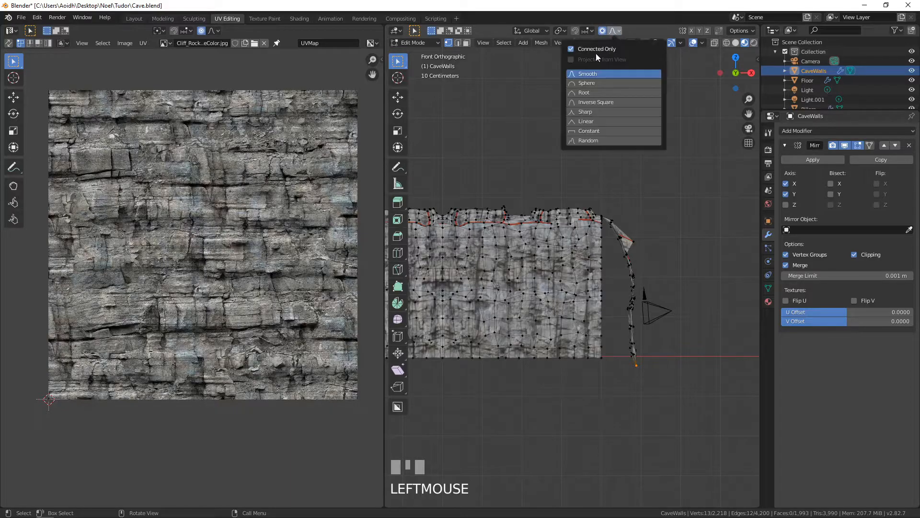
Move the end wall's bottom edge -0.531 m in X and 0.0449 m in Z in front view, with a 1.464 proportional size.
{"action": "middle_click_drag", "start_coordinate": [649, 269], "coordinate": [581, 260], "text": "shift"}
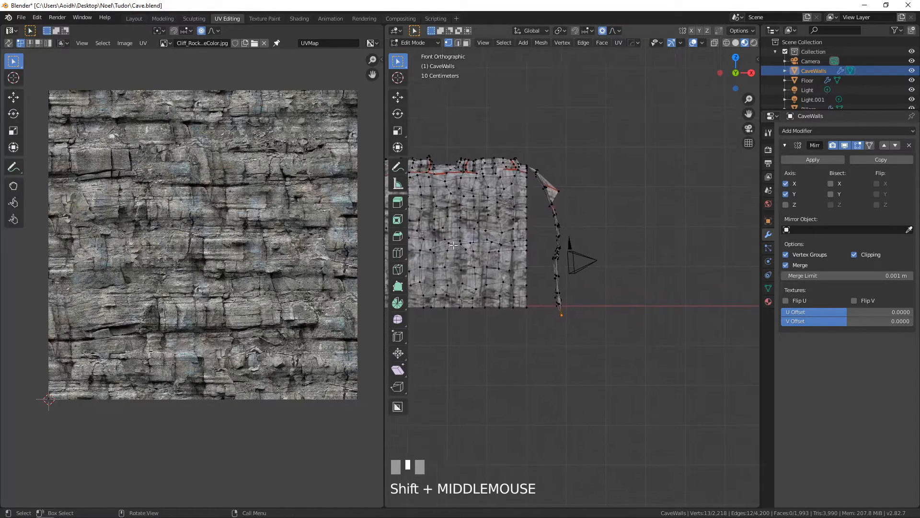
{"action": "scroll", "coordinate": [498, 268], "scroll_direction": "up", "scroll_amount": 3}
{"action": "middle_click_drag", "start_coordinate": [499, 268], "coordinate": [551, 238], "text": "shift"}
{"action": "scroll", "coordinate": [543, 272], "scroll_direction": "up", "scroll_amount": 3}
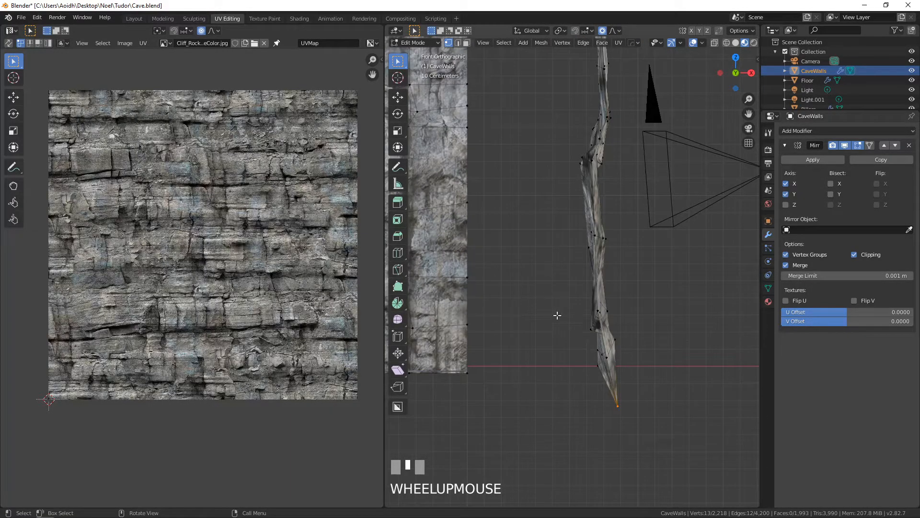
{"action": "key", "text": "g"}
{"action": "left_click", "coordinate": [523, 379]}
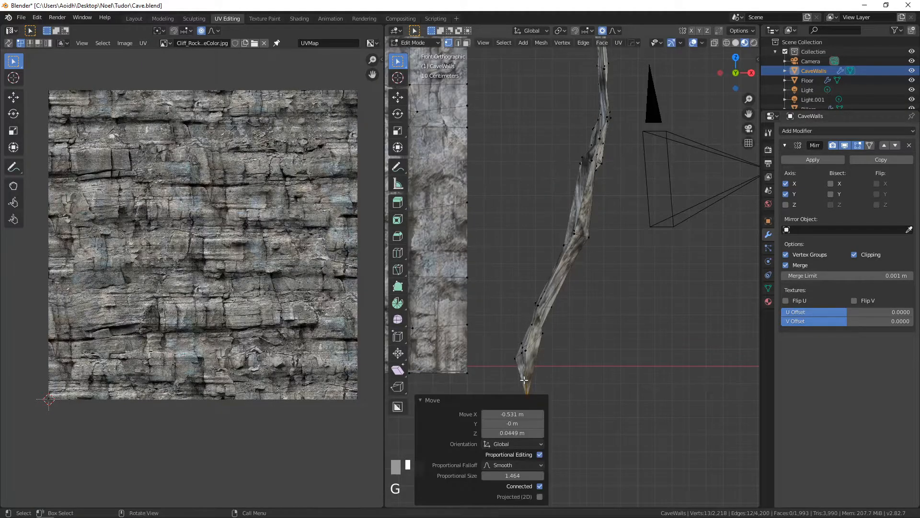
Rotate the bottom edge 61.7° in front view and move it -0.362 m in X and 0.152 m in Z onto the cave wall's lower corner.
{"action": "key", "text": "r"}
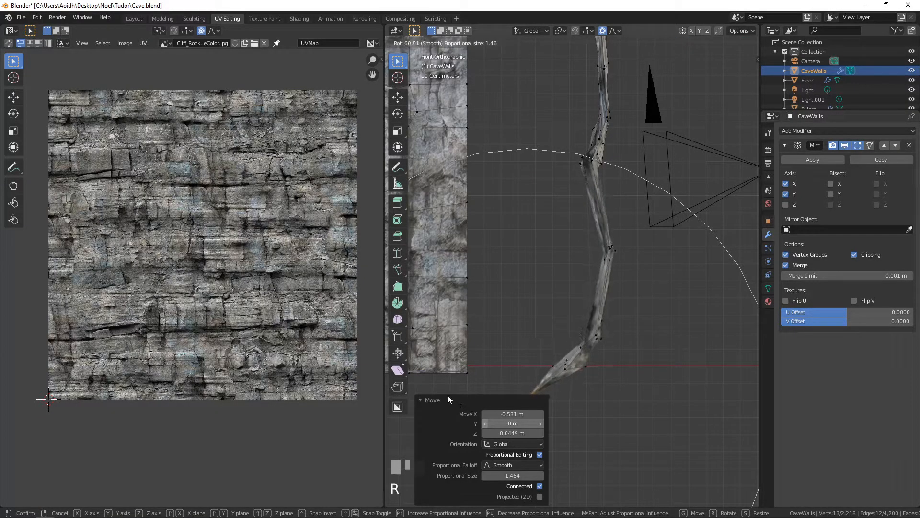
{"action": "left_click", "coordinate": [555, 374]}
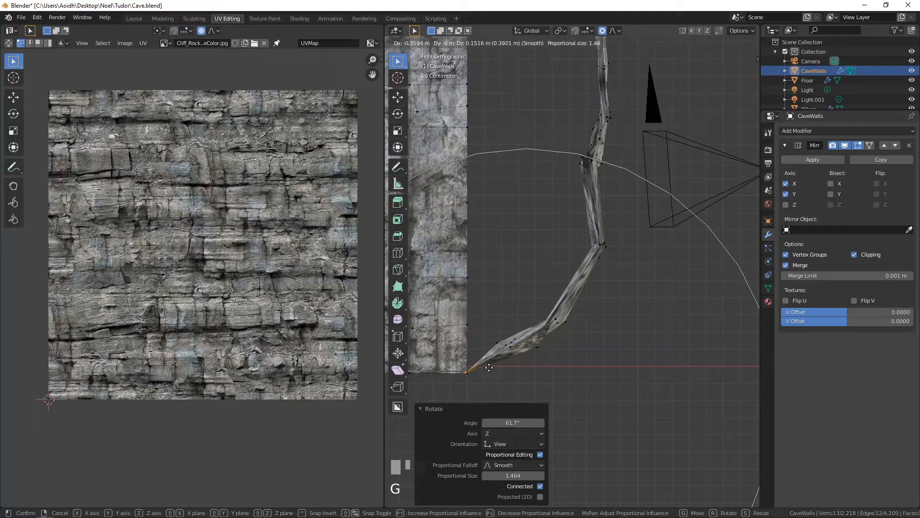
{"action": "left_click", "coordinate": [489, 367]}
Select the end wall's outer side edge loop, rotate it 39.8° in top view and move it -1.42 m in X and 0.0724 m in Y.
{"action": "scroll", "coordinate": [491, 336], "scroll_direction": "up", "scroll_amount": 2}
{"action": "middle_click_drag", "start_coordinate": [493, 307], "coordinate": [602, 309]}
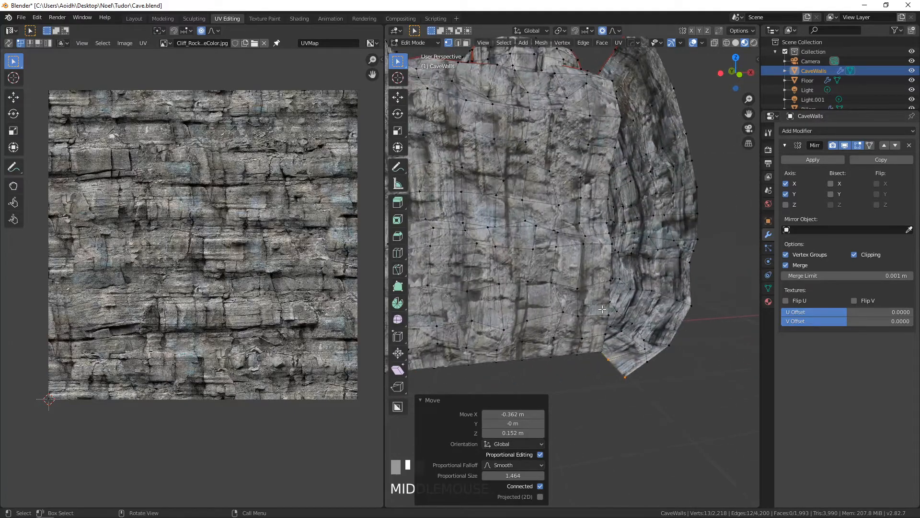
{"action": "middle_click_drag", "start_coordinate": [645, 287], "coordinate": [602, 321]}
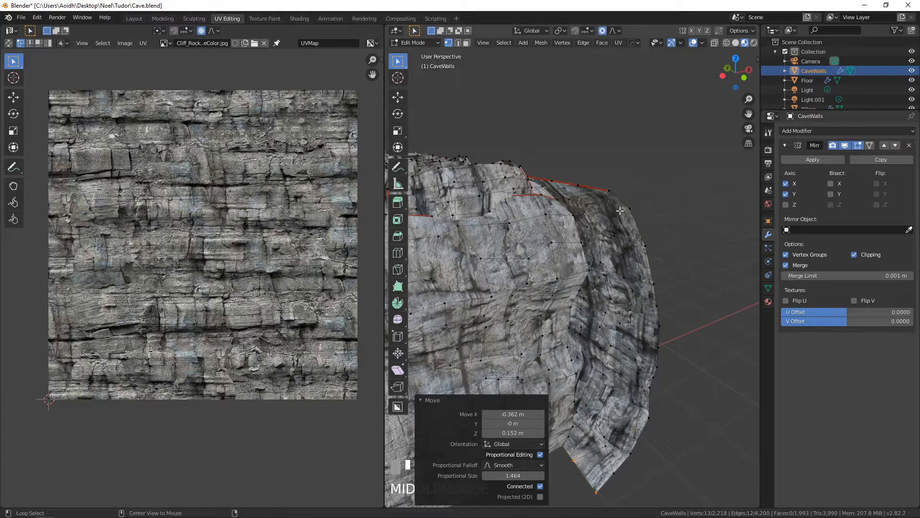
{"action": "left_click", "coordinate": [635, 224], "text": "alt"}
{"action": "key", "text": "KP_7"}
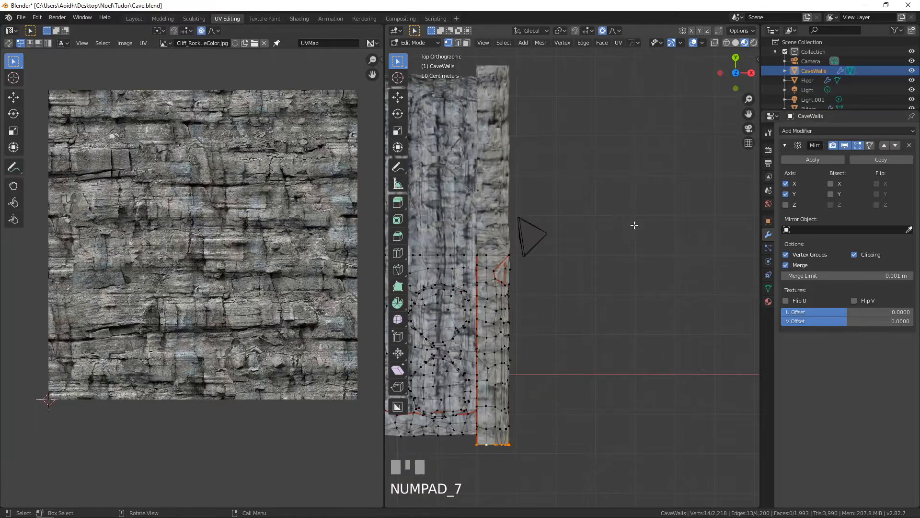
{"action": "middle_click_drag", "start_coordinate": [543, 277], "coordinate": [513, 381], "text": "shift"}
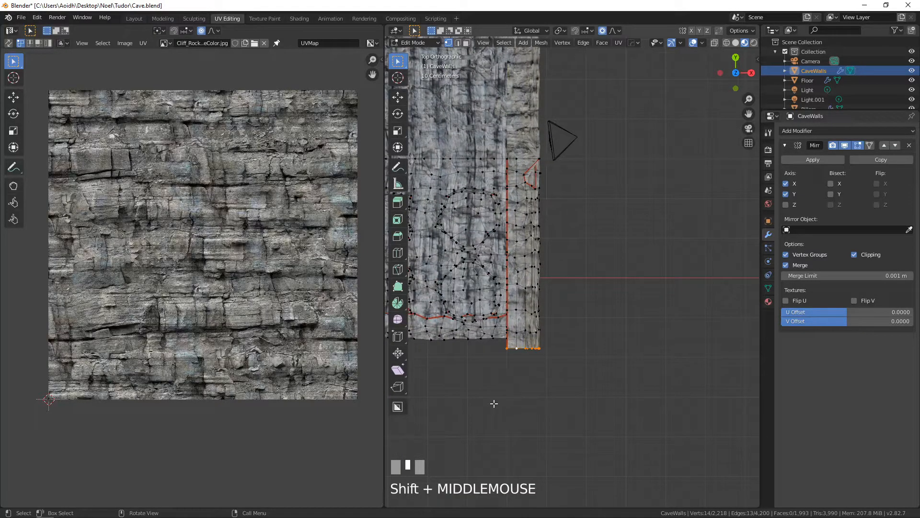
{"action": "key", "text": "r"}
{"action": "left_click", "coordinate": [461, 373]}
{"action": "key", "text": "g"}
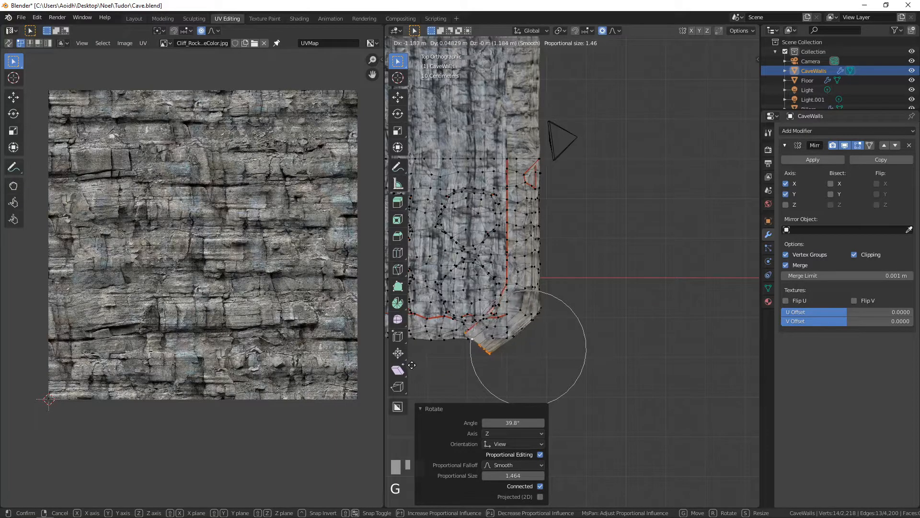
{"action": "left_click", "coordinate": [402, 364]}
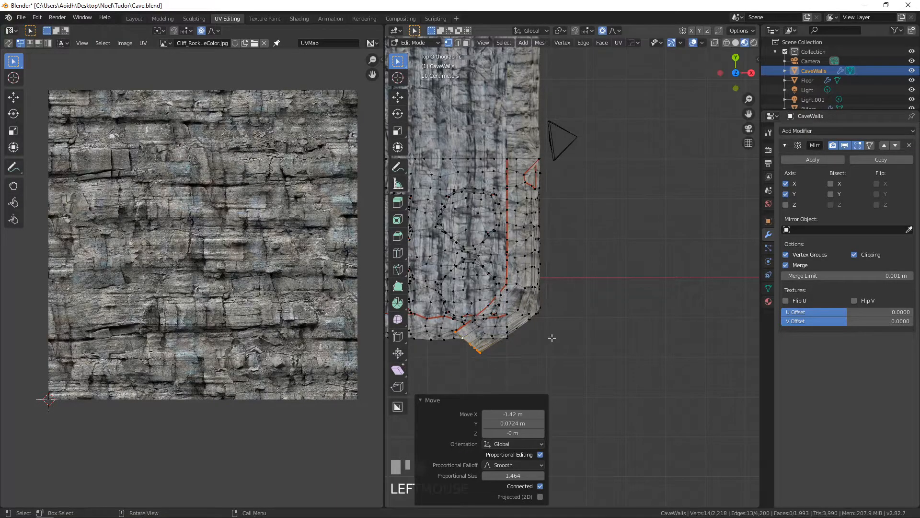
Leave mesh editing and examine the cave in rendered shading, from inside and through the camera.
{"action": "scroll", "coordinate": [527, 318], "scroll_direction": "down", "scroll_amount": 2}
{"action": "middle_click_drag", "start_coordinate": [527, 318], "coordinate": [639, 235]}
{"action": "scroll", "coordinate": [517, 248], "scroll_direction": "up", "scroll_amount": 1}
{"action": "scroll", "coordinate": [639, 235], "scroll_direction": "down", "scroll_amount": 1}
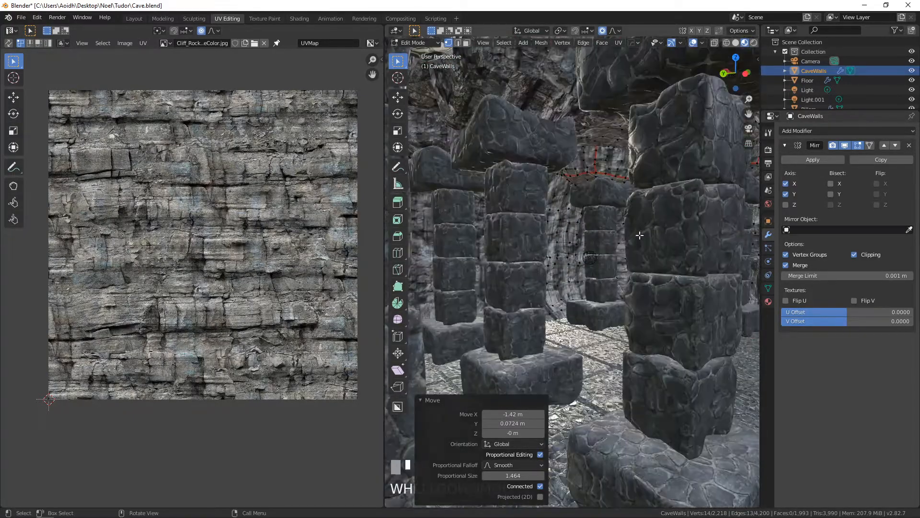
{"action": "key", "text": "Tab"}
{"action": "left_click", "coordinate": [741, 43]}
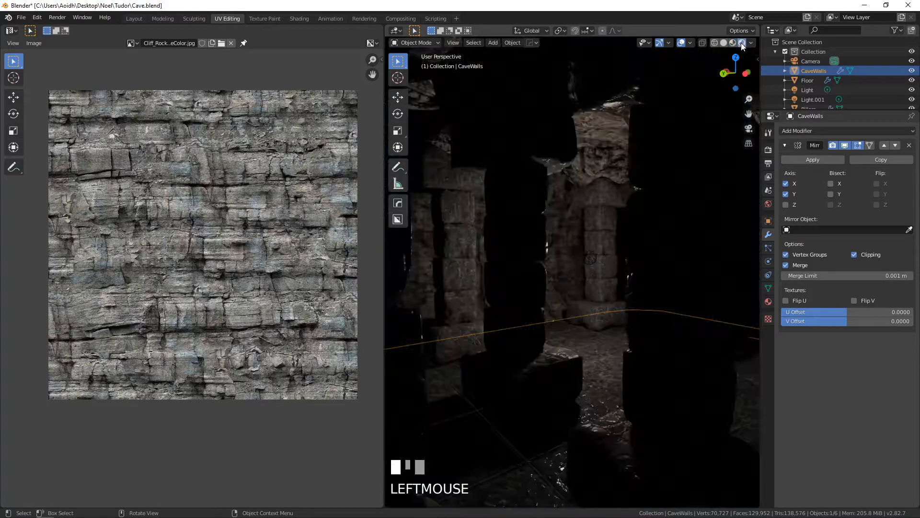
{"action": "key", "text": "KP_0"}
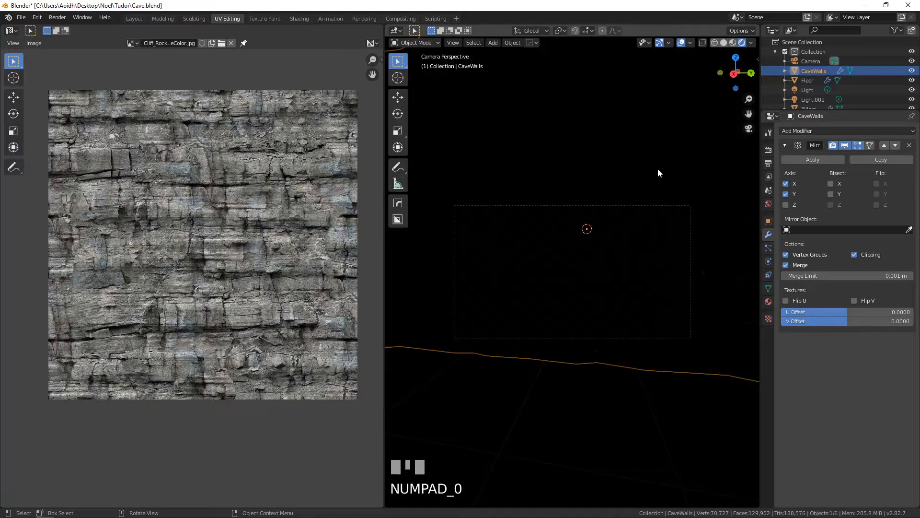
{"action": "scroll", "coordinate": [636, 181], "scroll_direction": "down", "scroll_amount": 3}
{"action": "scroll", "coordinate": [637, 181], "scroll_direction": "up", "scroll_amount": 2}
{"action": "middle_click_drag", "start_coordinate": [637, 183], "coordinate": [589, 210]}
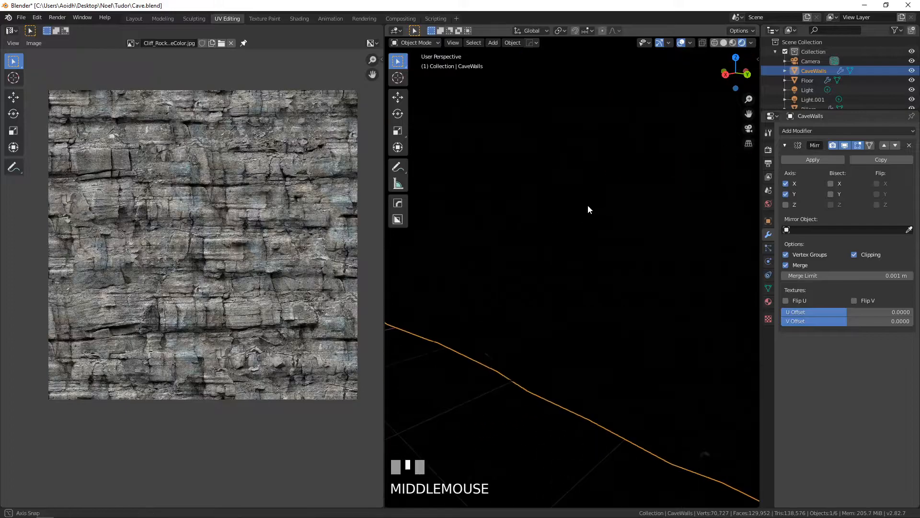
{"action": "scroll", "coordinate": [576, 210], "scroll_direction": "down", "scroll_amount": 8}
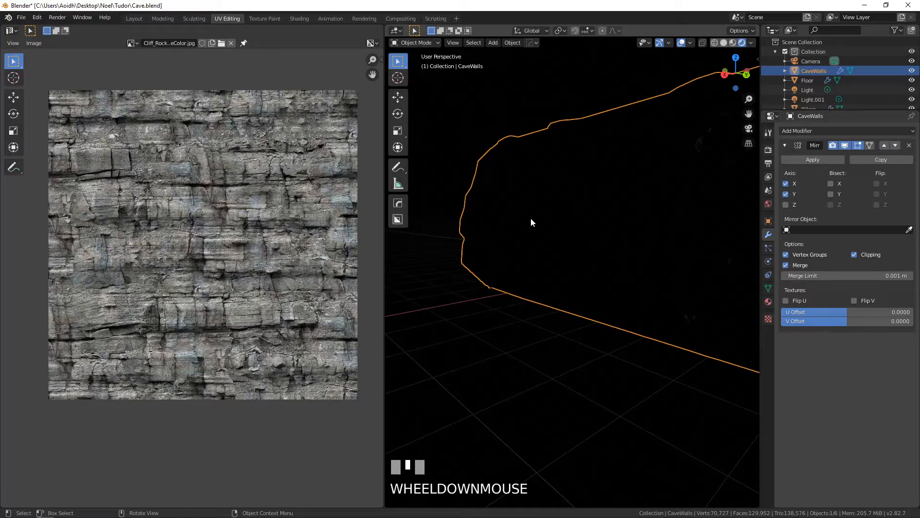
Return to material preview and move the camera -1.35 m in X and -0.181 m in Y from the top view, inside the cave's end wall.
{"action": "key", "text": "KP_7"}
{"action": "scroll", "coordinate": [554, 123], "scroll_direction": "down", "scroll_amount": 5}
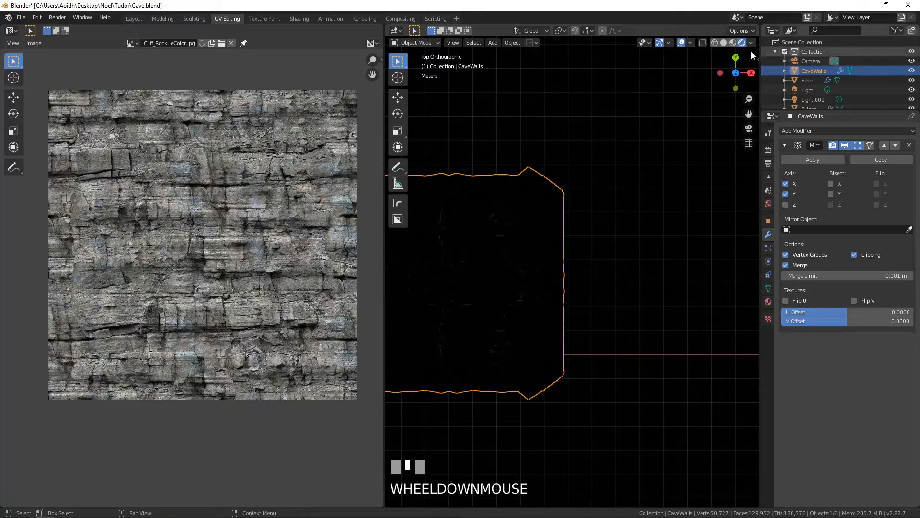
{"action": "left_click", "coordinate": [733, 42]}
{"action": "left_click", "coordinate": [586, 268]}
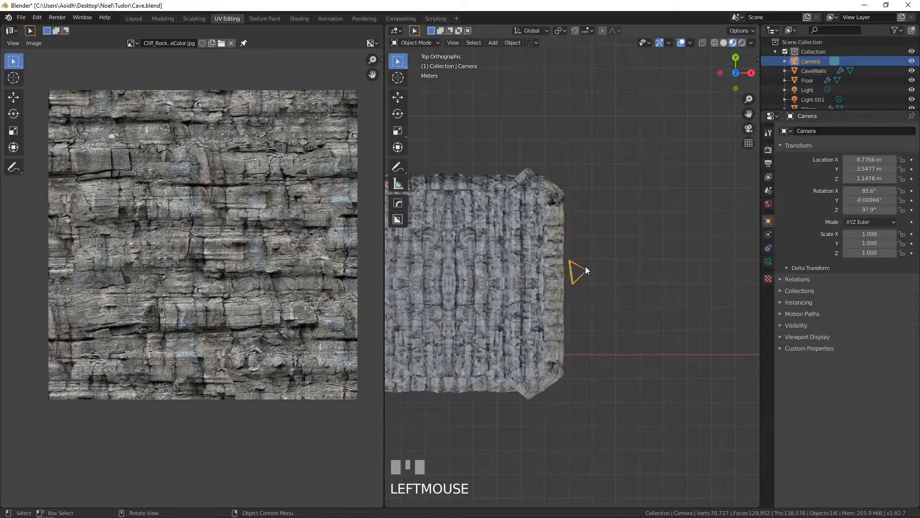
{"action": "key", "text": "g"}
{"action": "left_click", "coordinate": [552, 271]}
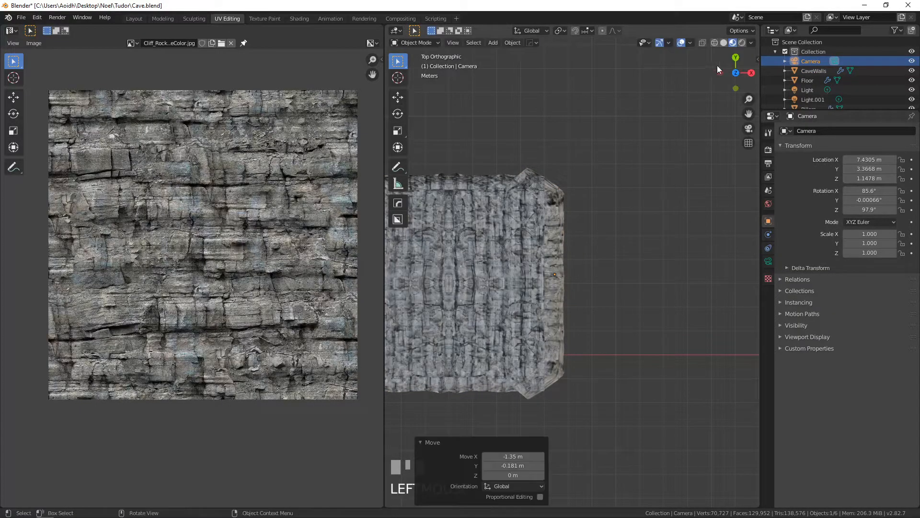
Switch to the Modeling workspace and show the camera view enlarged in rendered shading.
{"action": "left_click", "coordinate": [743, 43]}
{"action": "key", "text": "KP_0"}
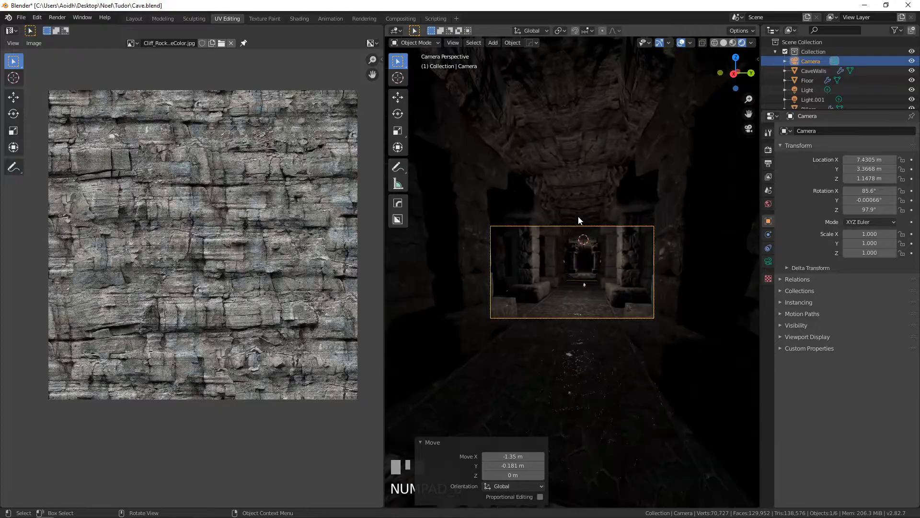
{"action": "scroll", "coordinate": [580, 255], "scroll_direction": "down", "scroll_amount": 4}
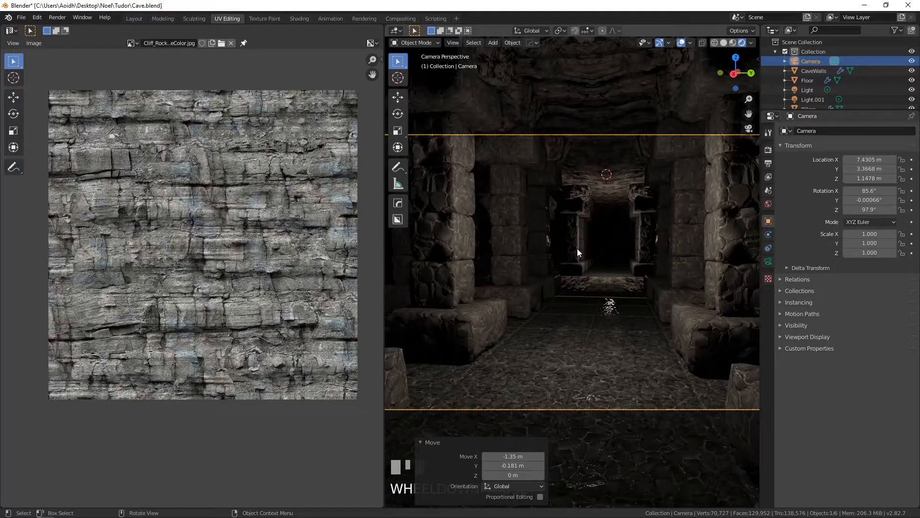
{"action": "left_click", "coordinate": [160, 18]}
{"action": "key", "text": "KP_0"}
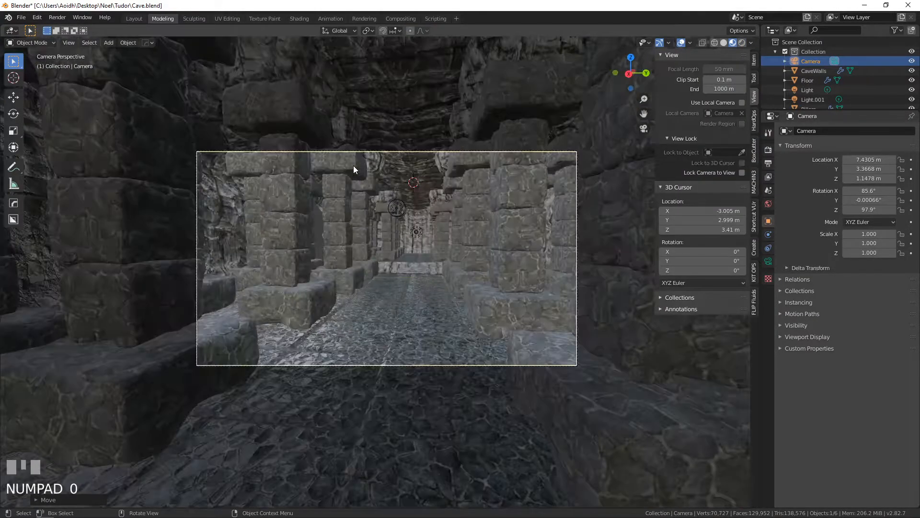
{"action": "scroll", "coordinate": [324, 193], "scroll_direction": "up", "scroll_amount": 4}
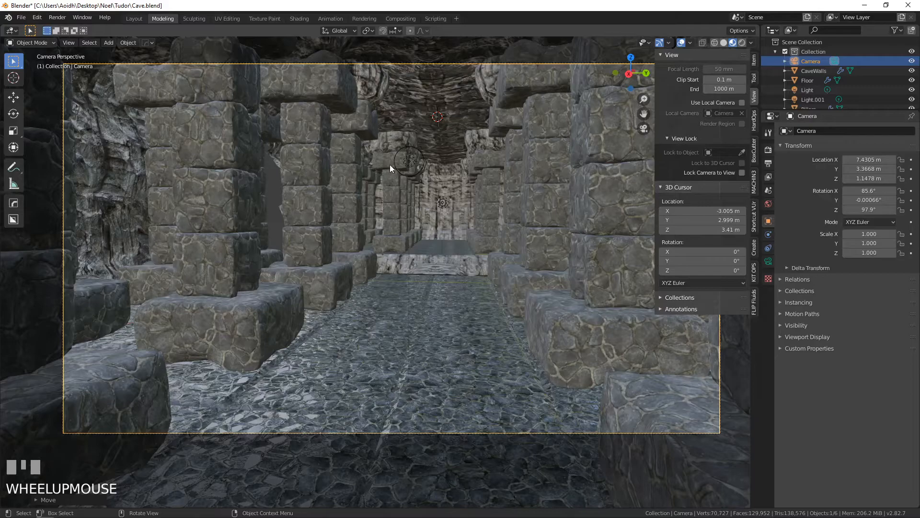
{"action": "left_click", "coordinate": [742, 42]}
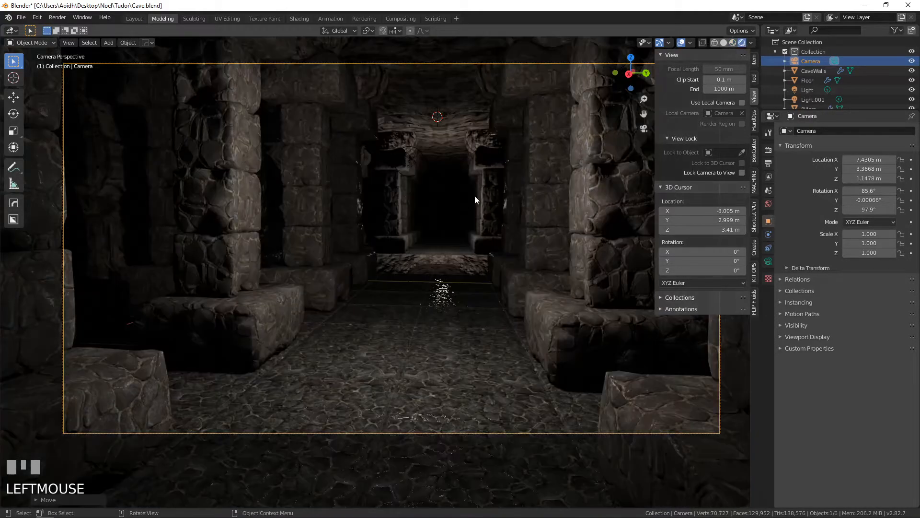
Walk through the cave in rendered shading to examine the columns, the chasm and the end wall through the camera.
{"action": "key", "text": "shift+f"}
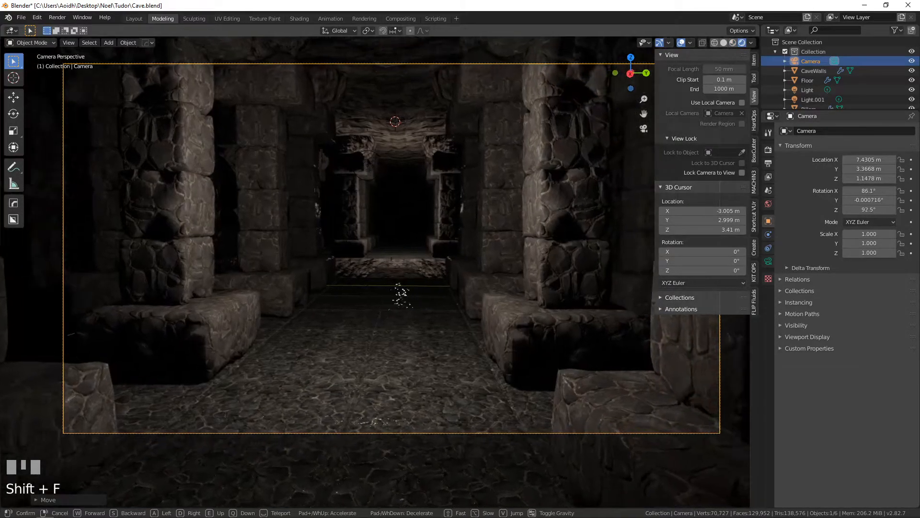
{"action": "key", "text": "a"}
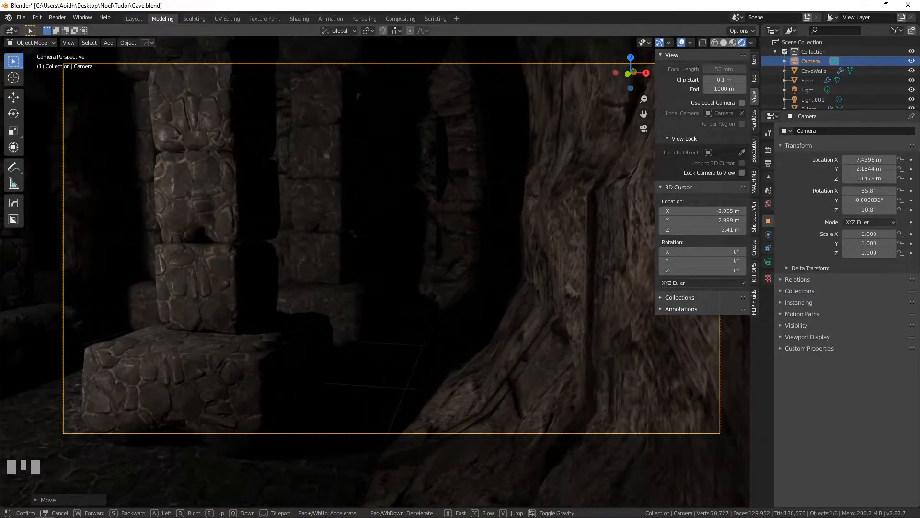
{"action": "key", "text": "a"}
{"action": "key", "text": "w"}
{"action": "key", "text": "a"}
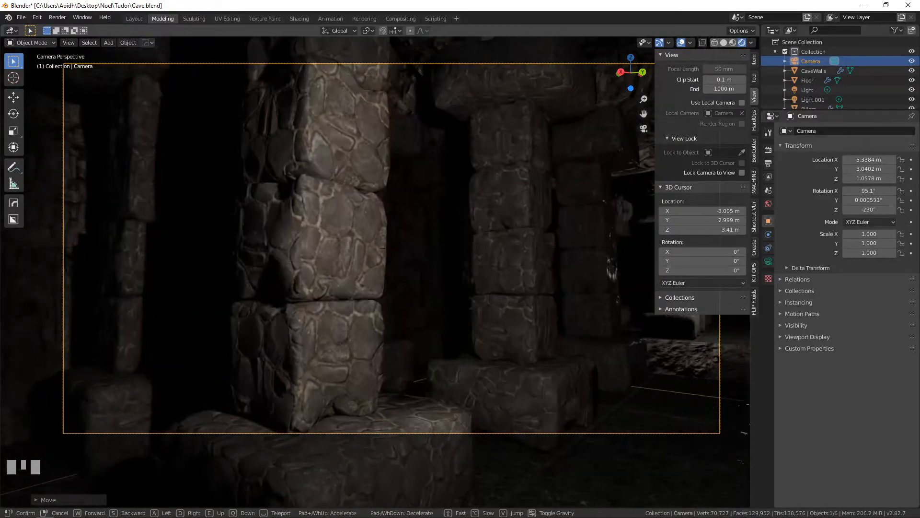
{"action": "key", "text": "w"}
{"action": "key", "text": "w"}
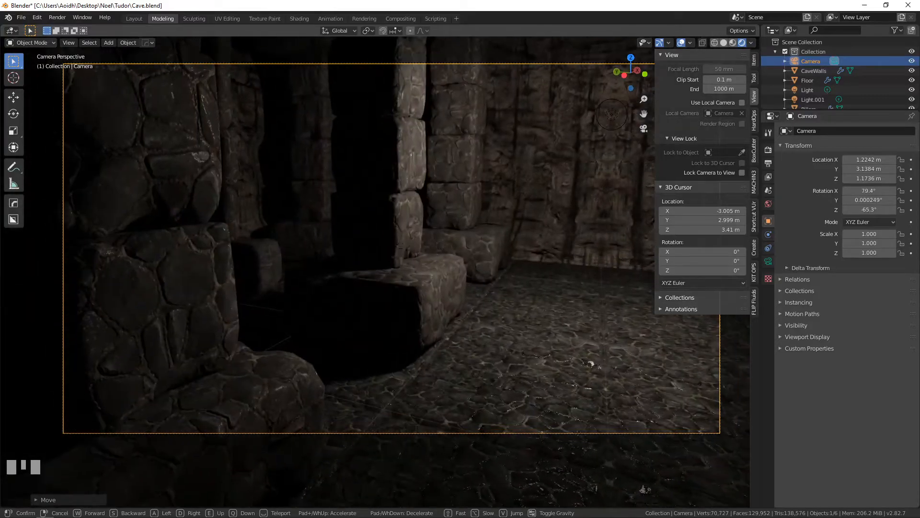
{"action": "key", "text": "w"}
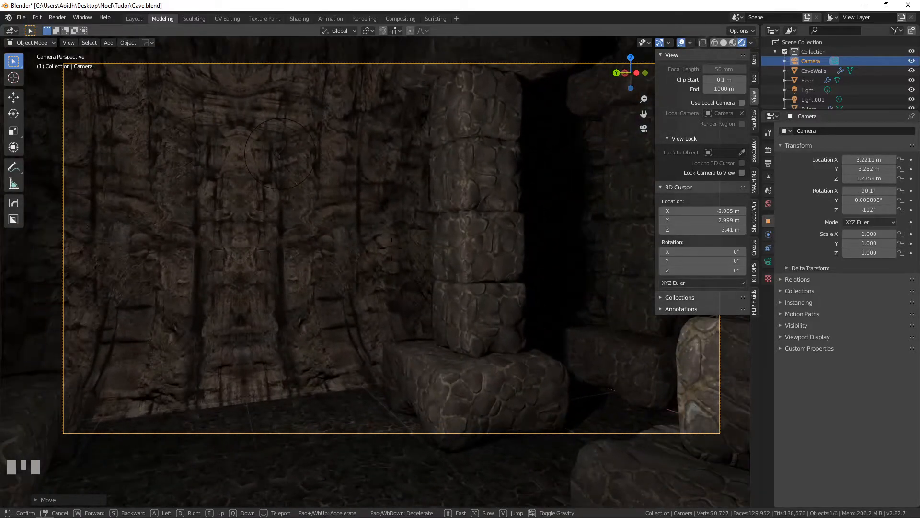
{"action": "key", "text": "a"}
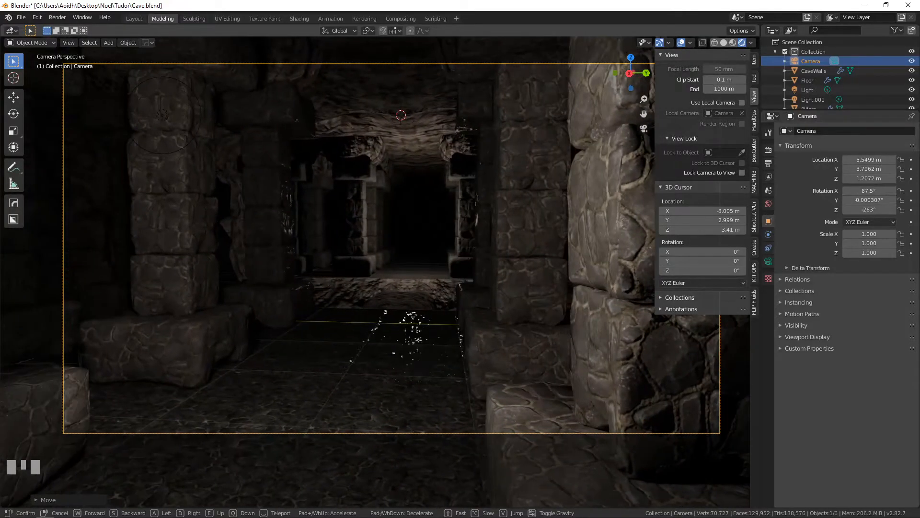
{"action": "key", "text": "a"}
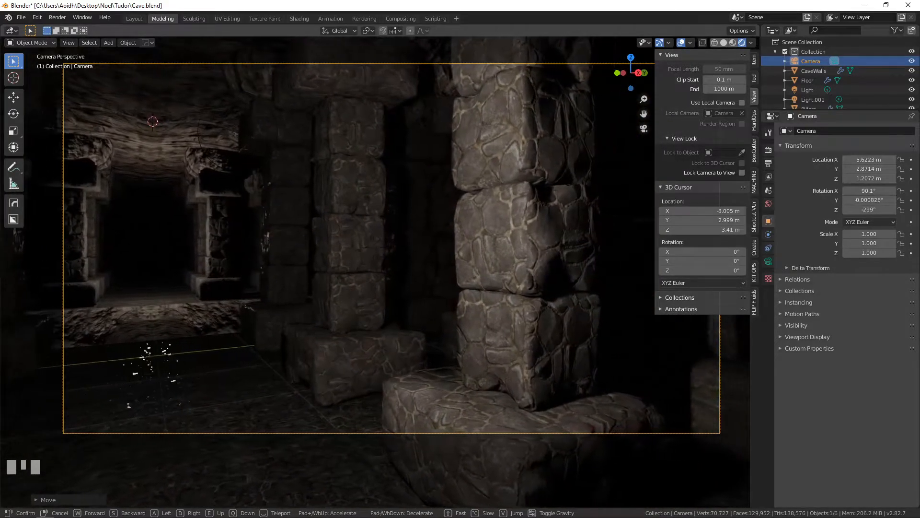
{"action": "key", "text": "w"}
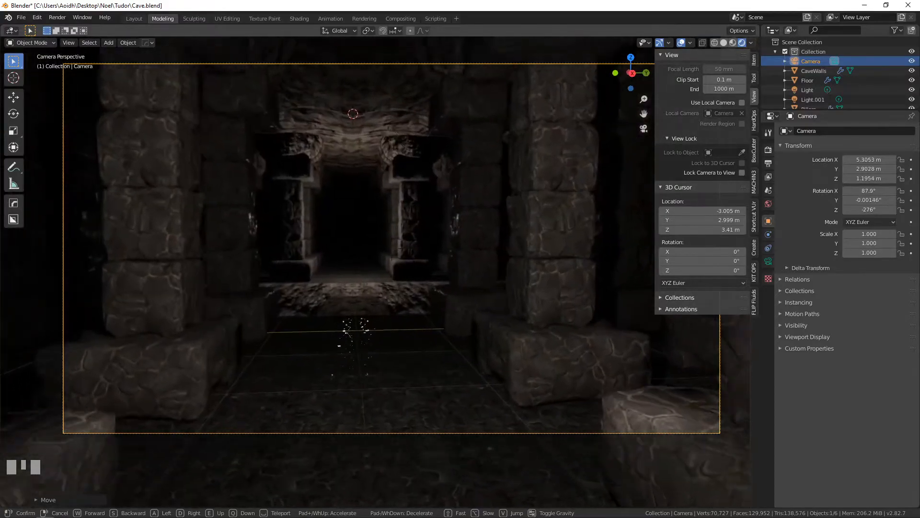
{"action": "key", "text": "w"}
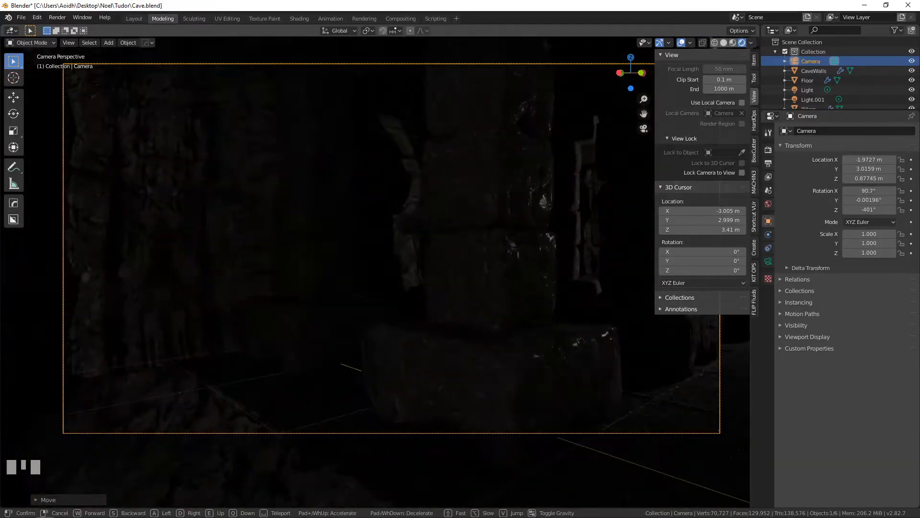
{"action": "key", "text": "w"}
{"action": "key", "text": "w"}
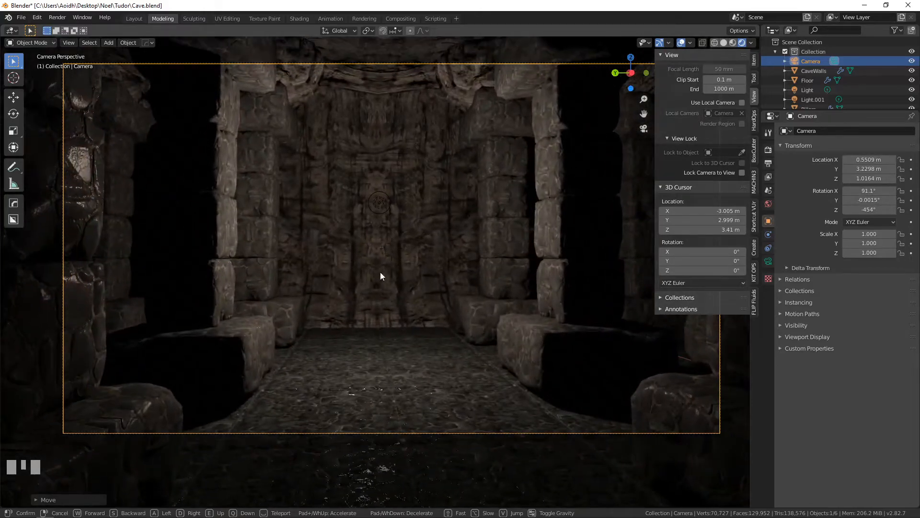
{"action": "key", "text": "Escape"}
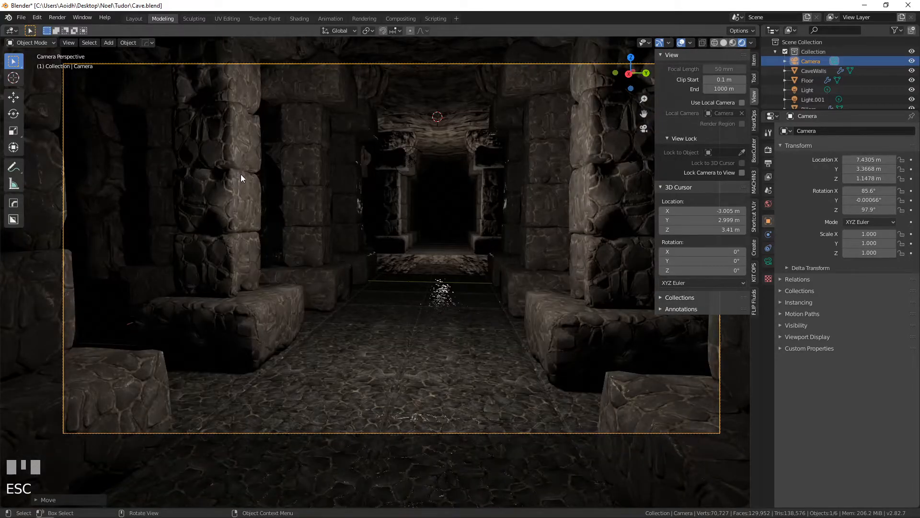
Save the cave file.
{"action": "scroll", "coordinate": [235, 170], "scroll_direction": "up", "scroll_amount": 1}
{"action": "scroll", "coordinate": [221, 155], "scroll_direction": "down", "scroll_amount": 1}
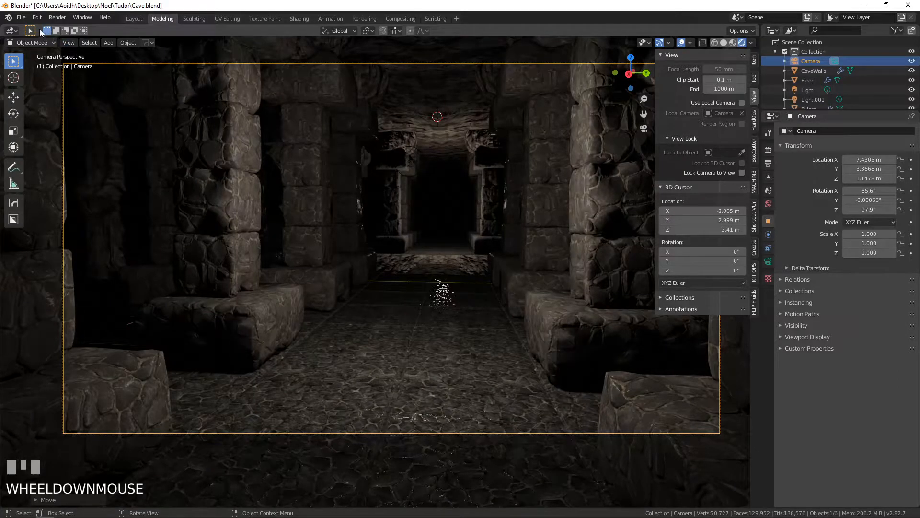
{"action": "left_click", "coordinate": [22, 18]}
{"action": "left_click", "coordinate": [51, 80]}
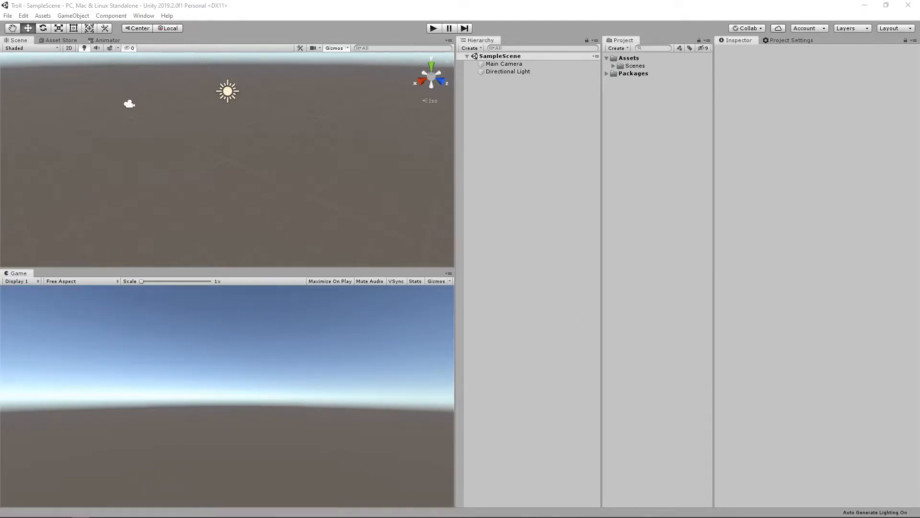
Switch back to Blender and examine the cave's outside and the chasm opening in material preview.
{"action": "left_click", "coordinate": [49, 513]}
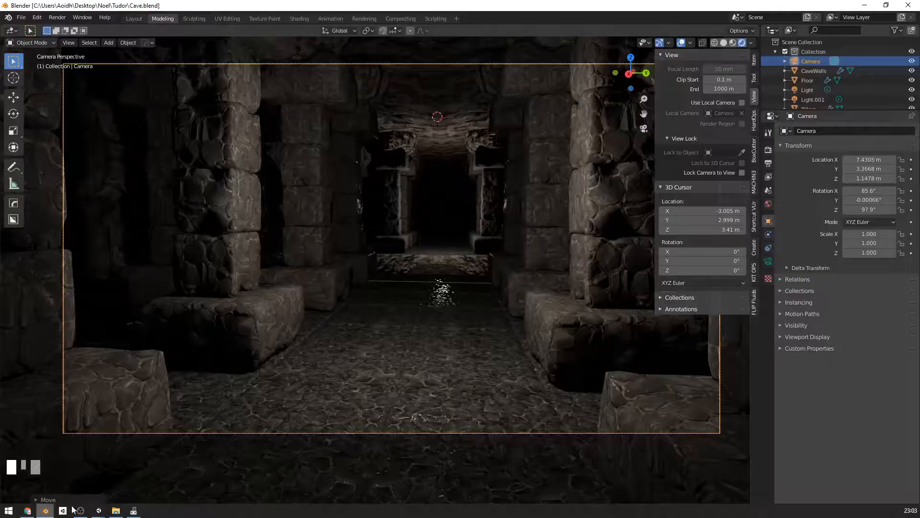
{"action": "scroll", "coordinate": [397, 174], "scroll_direction": "down", "scroll_amount": 3}
{"action": "mouse_move", "coordinate": [396, 175]}
{"action": "middle_mouse_down"}
{"action": "mouse_move", "coordinate": [427, 189]}
{"action": "mouse_move", "coordinate": [408, 188]}
{"action": "middle_mouse_up"}
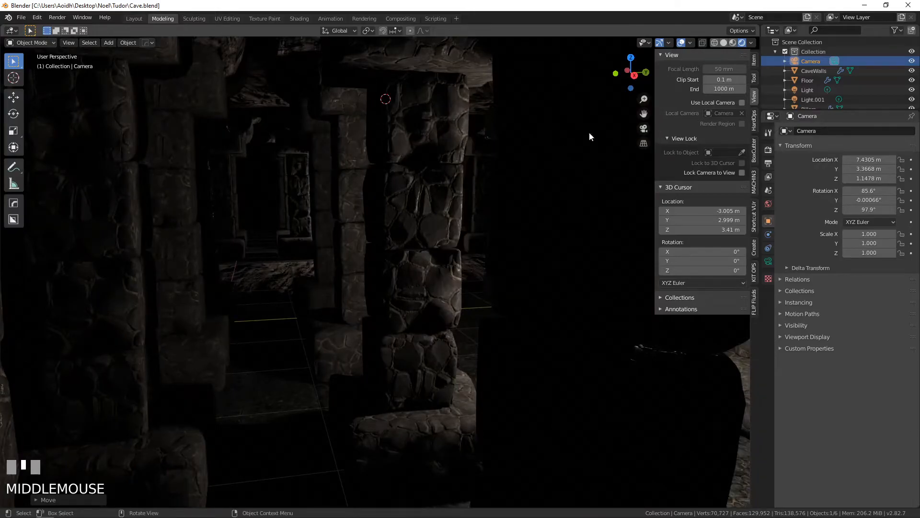
{"action": "left_click", "coordinate": [733, 42]}
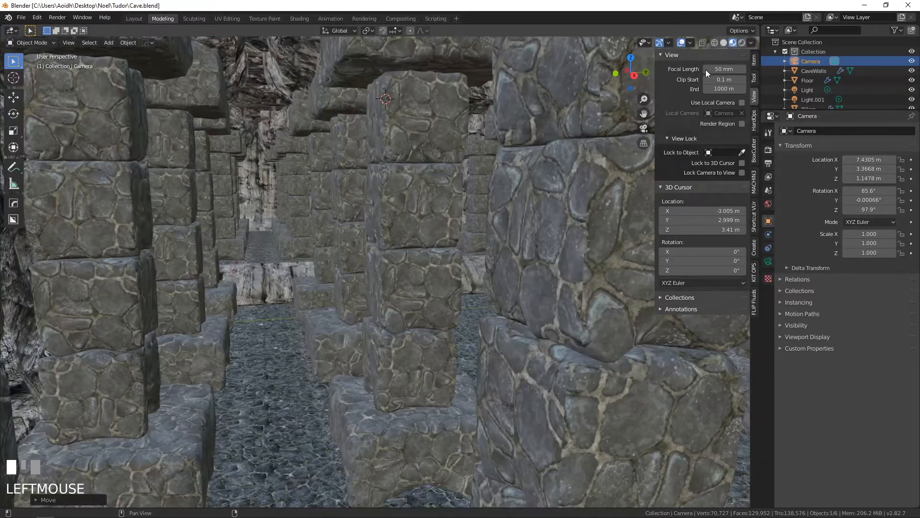
{"action": "scroll", "coordinate": [490, 188], "scroll_direction": "down", "scroll_amount": 6}
{"action": "mouse_move", "coordinate": [390, 226]}
{"action": "middle_mouse_down"}
{"action": "mouse_move", "coordinate": [465, 244]}
{"action": "mouse_move", "coordinate": [527, 238]}
{"action": "mouse_move", "coordinate": [471, 241]}
{"action": "middle_mouse_up"}
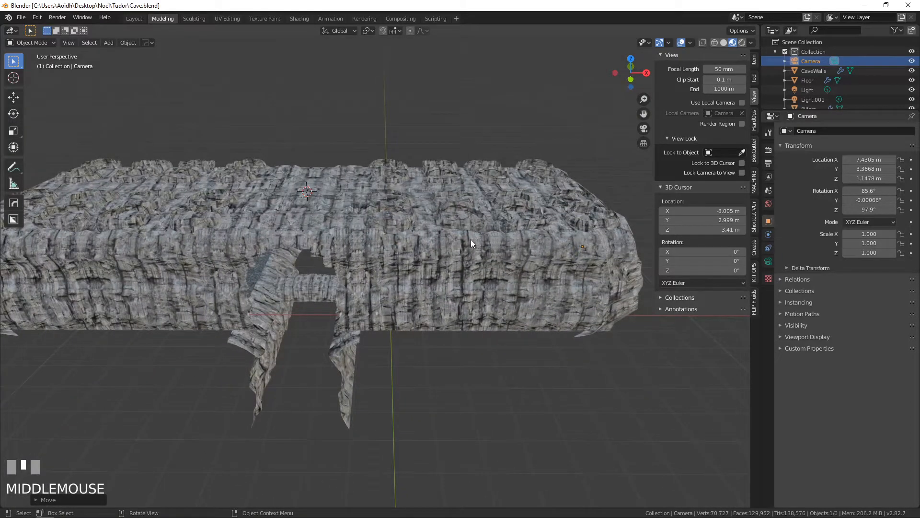
{"action": "mouse_move", "coordinate": [450, 257]}
{"action": "middle_mouse_down"}
{"action": "mouse_move", "coordinate": [379, 261]}
{"action": "mouse_move", "coordinate": [463, 260]}
{"action": "middle_mouse_up"}
{"action": "scroll", "coordinate": [380, 260], "scroll_direction": "up", "scroll_amount": 3}
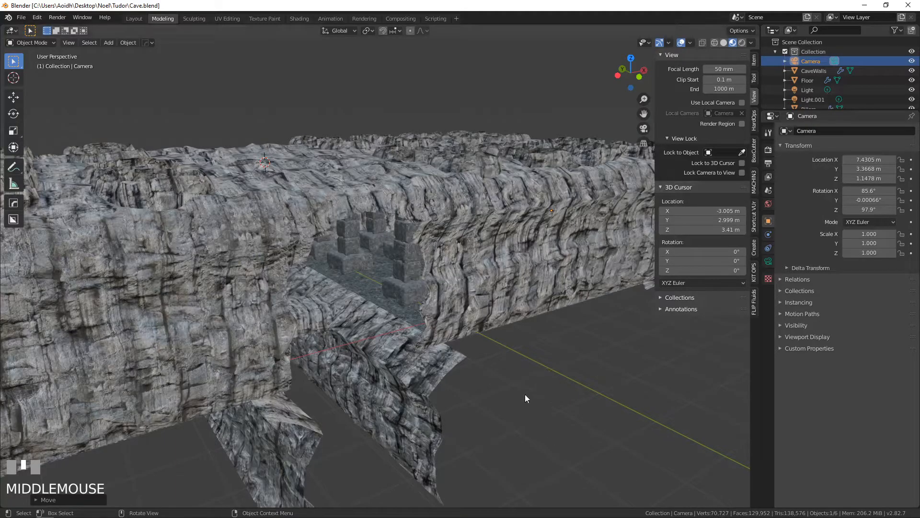
{"action": "middle_click_drag", "start_coordinate": [474, 297], "coordinate": [432, 300]}
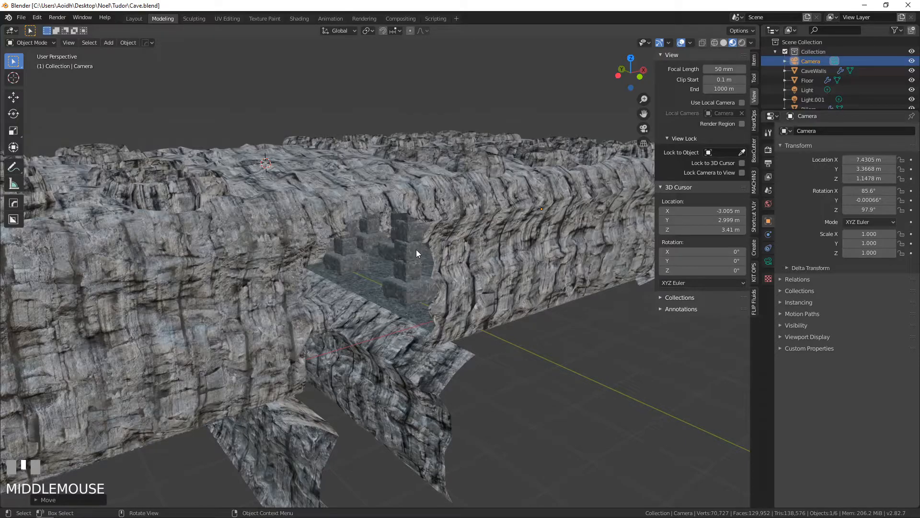
Add a cube mesh at the 3D cursor, working in wireframe shading from the top view.
{"action": "key", "text": "KP_7"}
{"action": "key", "text": "z"}
{"action": "left_click", "coordinate": [341, 250]}
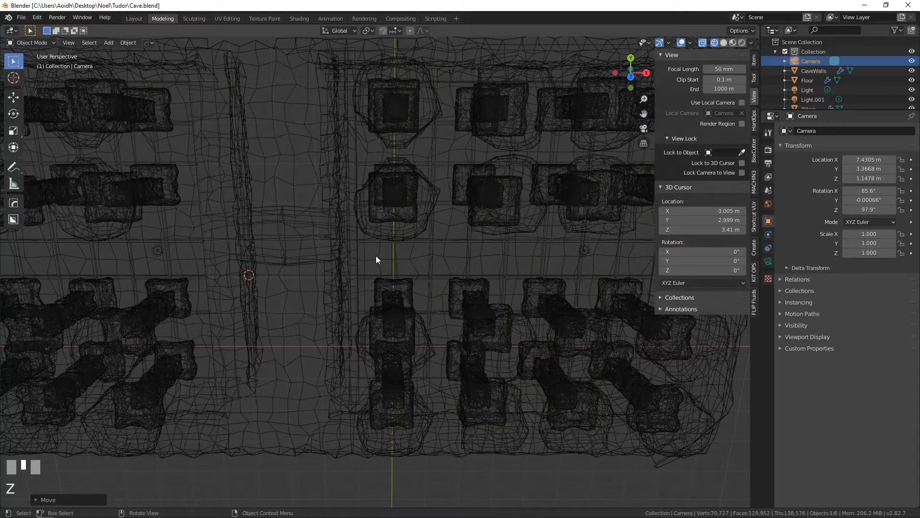
{"action": "key", "text": "KP_7"}
{"action": "scroll", "coordinate": [383, 295], "scroll_direction": "up", "scroll_amount": 1}
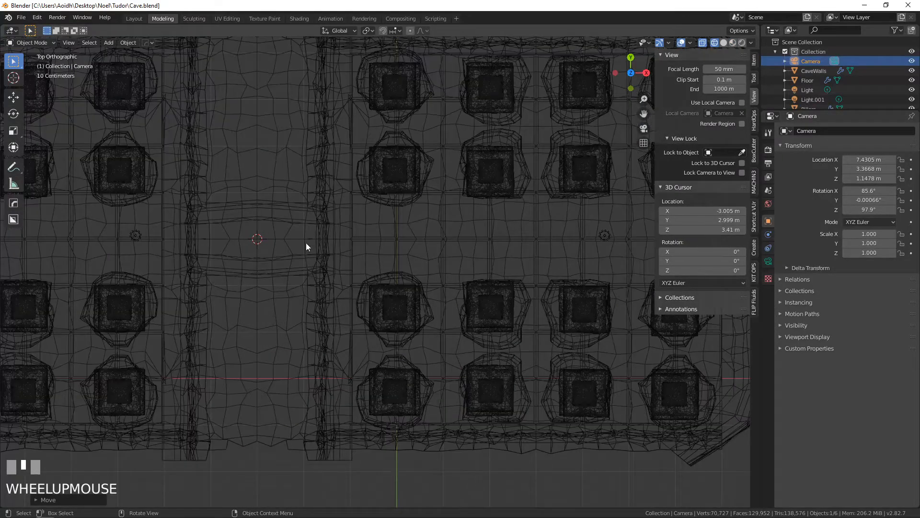
{"action": "key", "text": "shift+a"}
{"action": "mouse_move", "coordinate": [263, 246]}
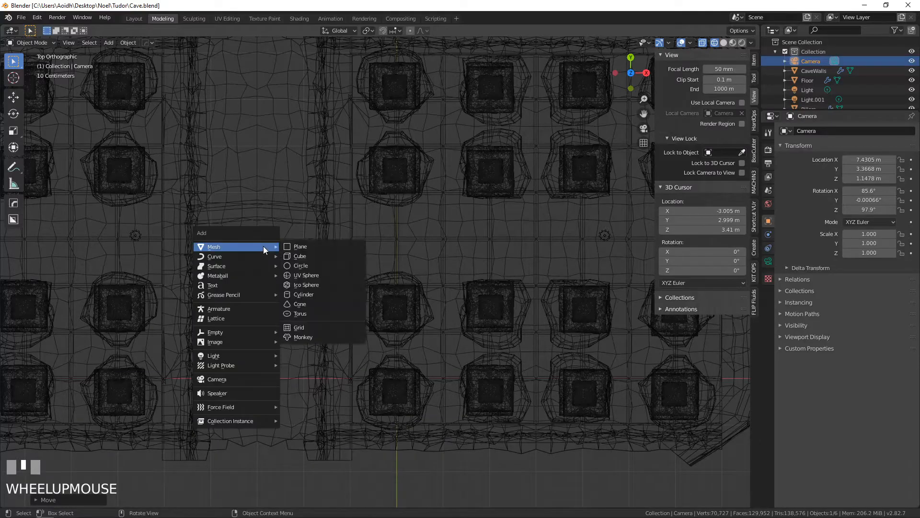
{"action": "left_click", "coordinate": [303, 254]}
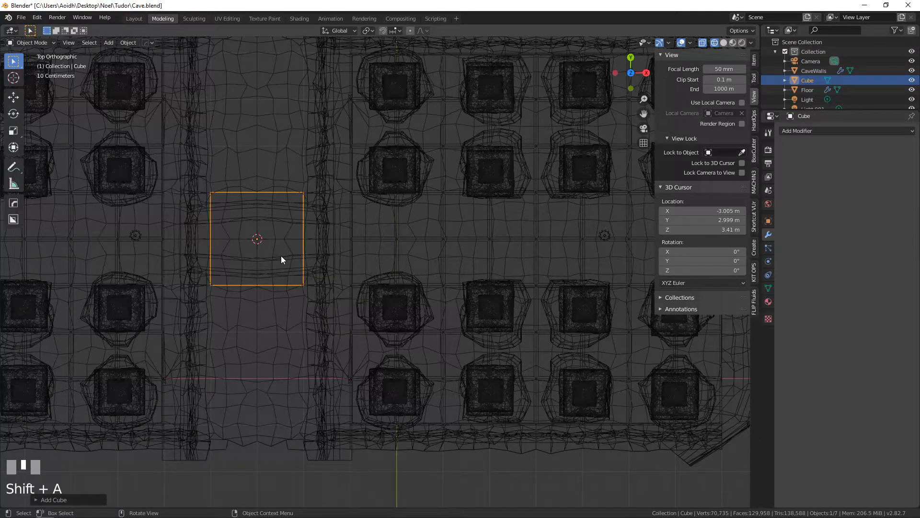
Turn off proportional editing and move the cube's mesh over the outermost front column just beside the chasm.
{"action": "key", "text": "Tab"}
{"action": "key", "text": "g"}
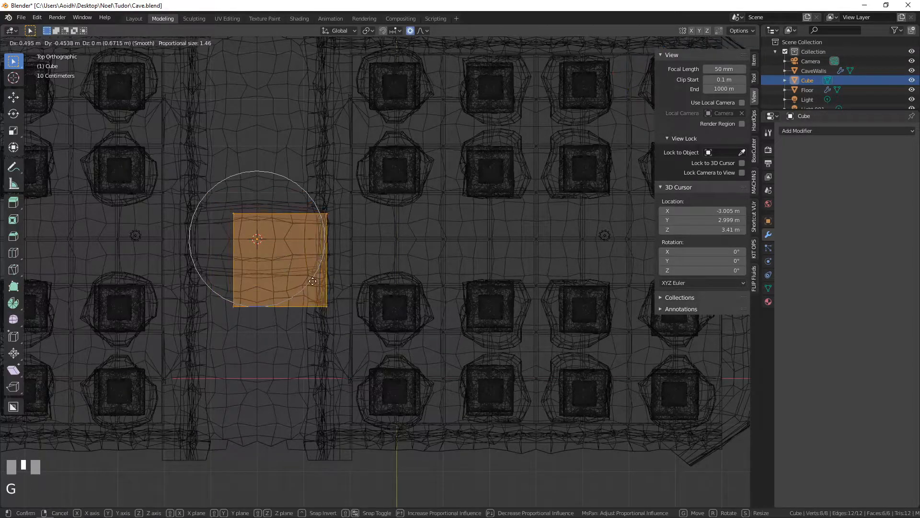
{"action": "right_click", "coordinate": [337, 269]}
{"action": "left_click", "coordinate": [408, 32]}
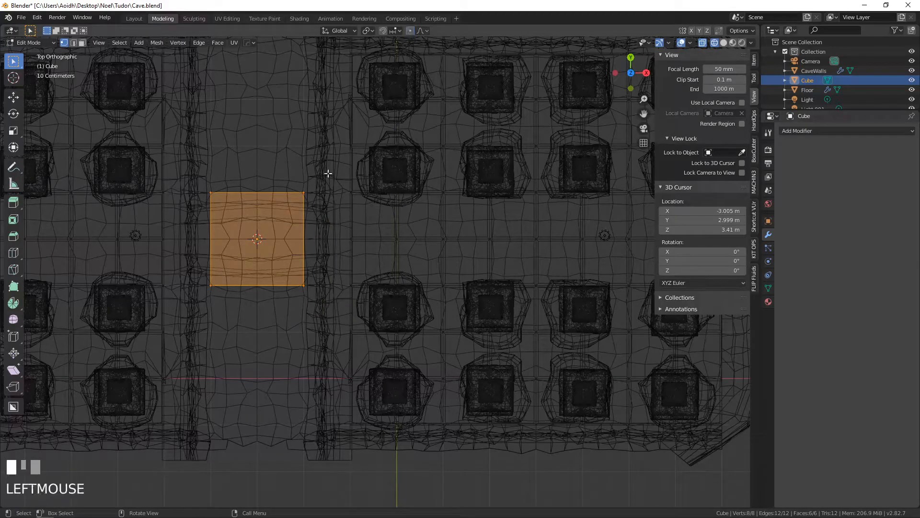
{"action": "key", "text": "g"}
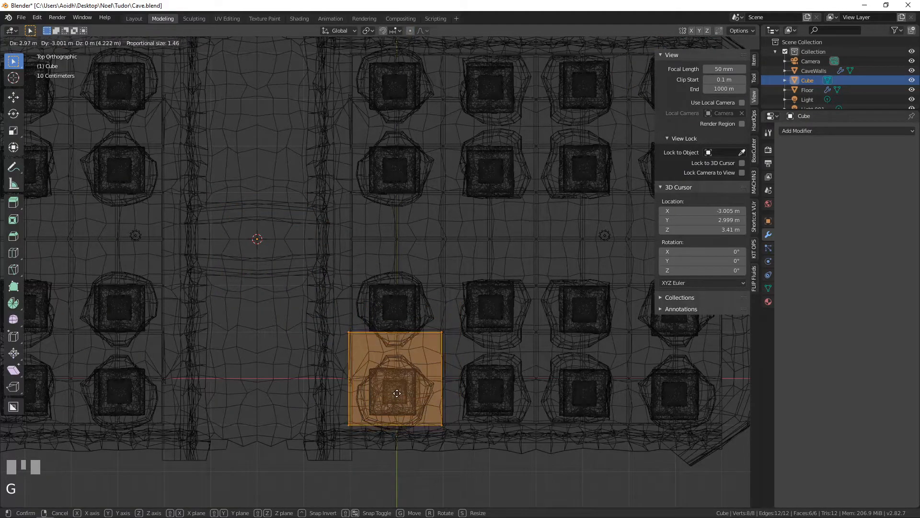
{"action": "left_click", "coordinate": [397, 403]}
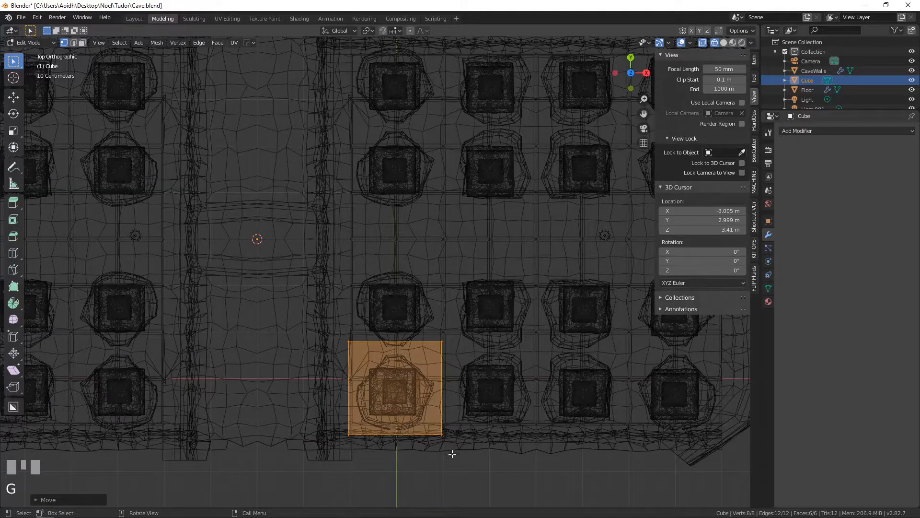
Fit the cube's footprint to the column's base block by scaling it down, recentring it and widening it by about 1.09 along X.
{"action": "key", "text": "s"}
{"action": "left_click", "coordinate": [427, 425]}
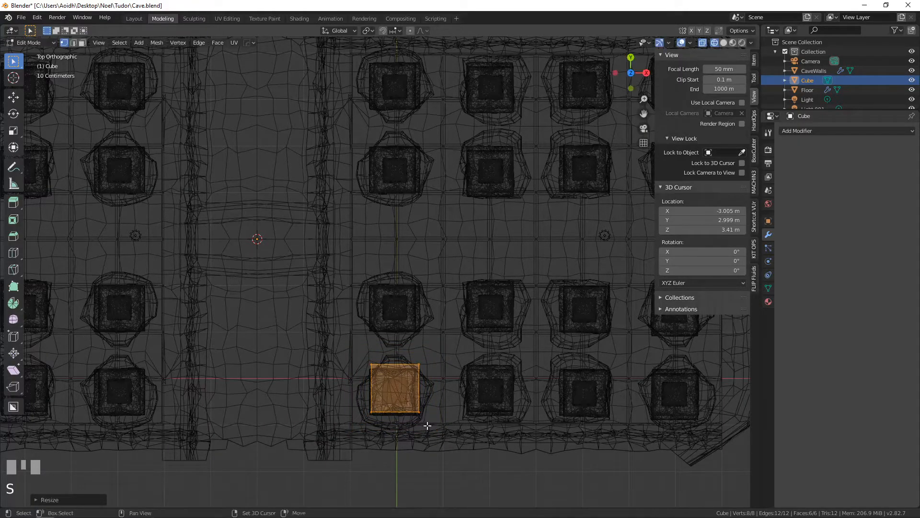
{"action": "middle_click_drag", "start_coordinate": [427, 425], "coordinate": [404, 288], "text": "shift"}
{"action": "scroll", "coordinate": [377, 200], "scroll_direction": "up", "scroll_amount": 6}
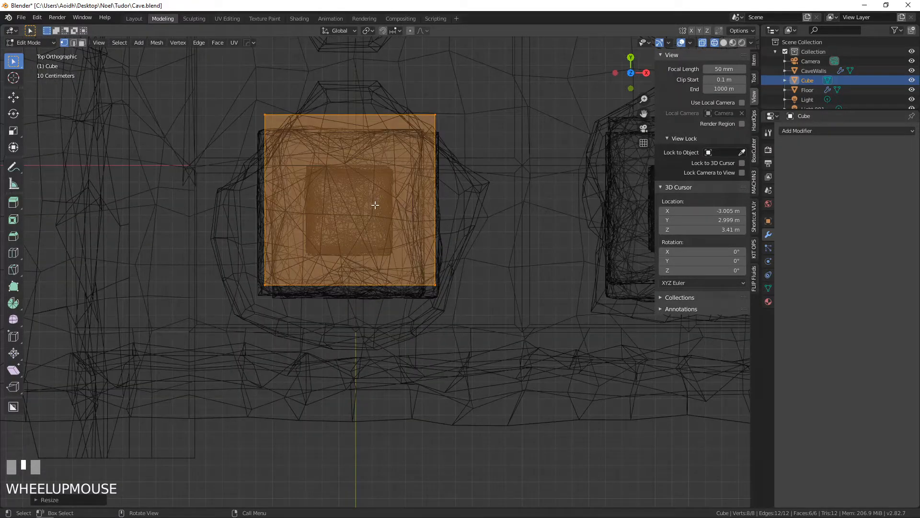
{"action": "key", "text": "g"}
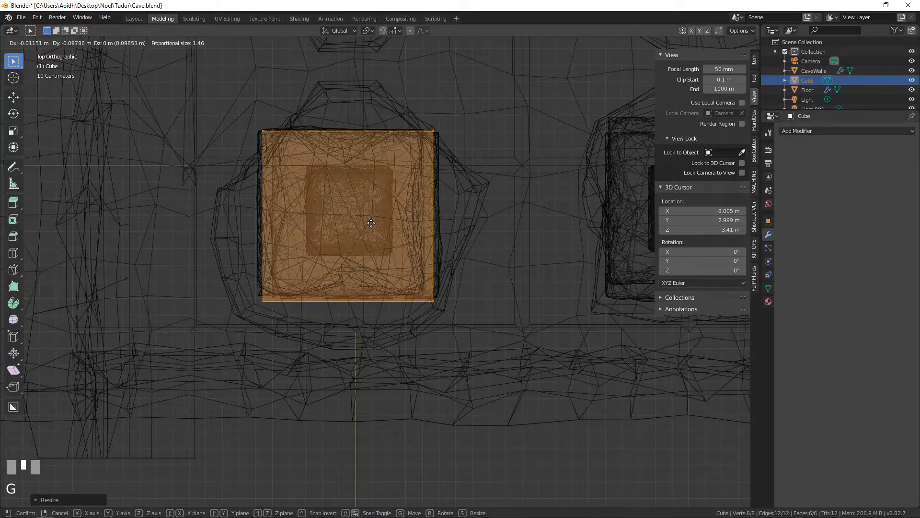
{"action": "left_click", "coordinate": [371, 221]}
{"action": "key", "text": "s"}
{"action": "key", "text": "x"}
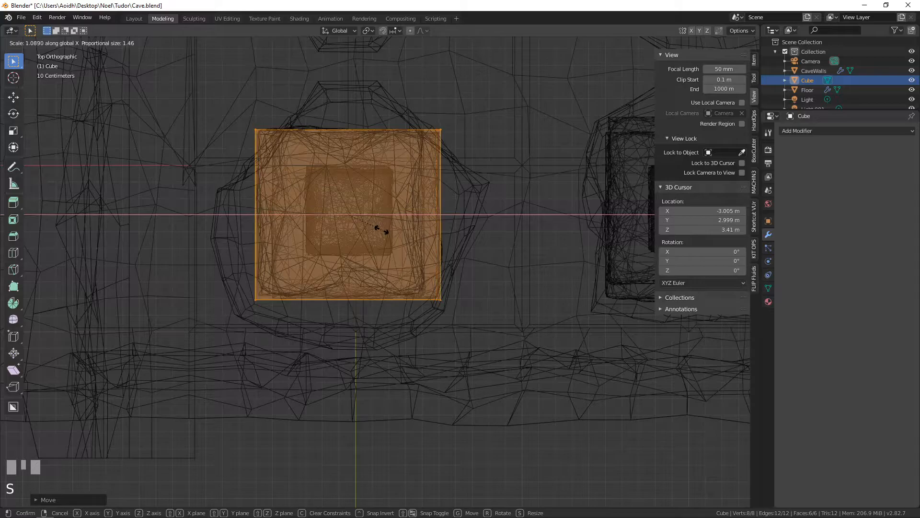
{"action": "left_click", "coordinate": [382, 231]}
Lower the cube's mesh in front view so that its underside rests on the floor around the column's base block.
{"action": "key", "text": "KP_1"}
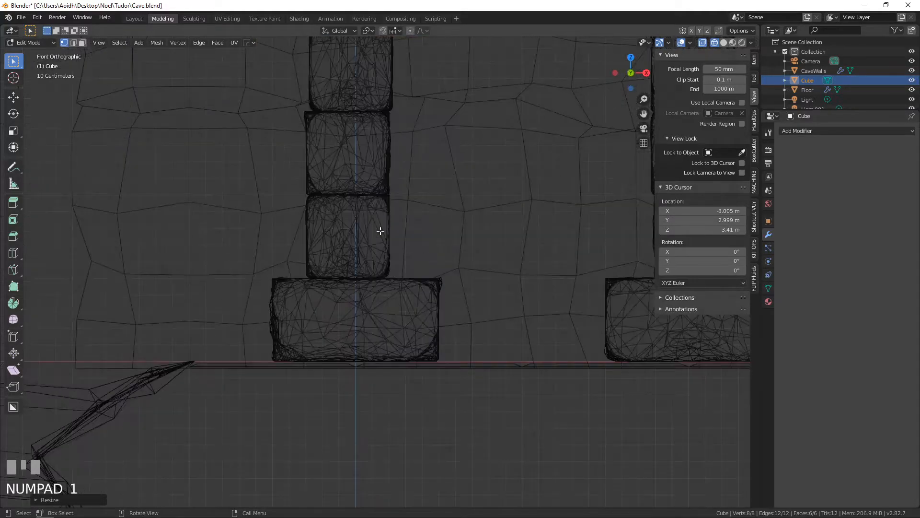
{"action": "scroll", "coordinate": [379, 227], "scroll_direction": "down", "scroll_amount": 3}
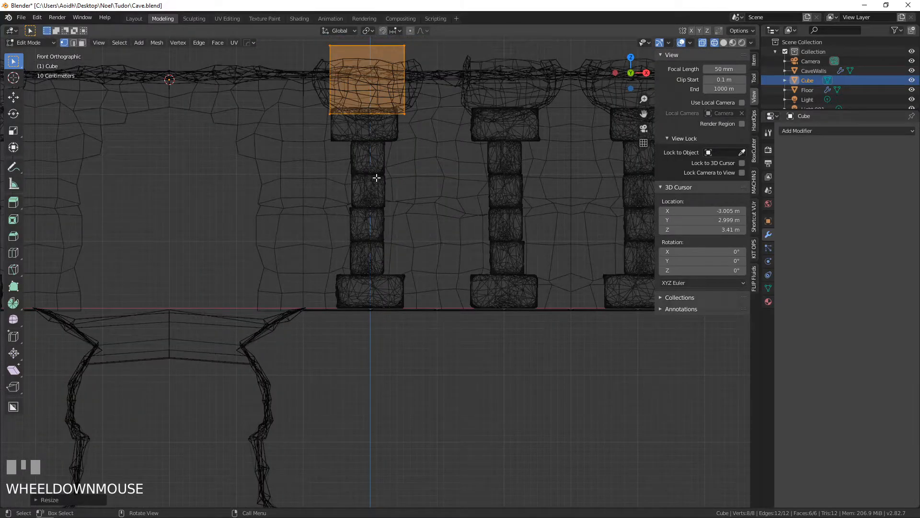
{"action": "key", "text": "g"}
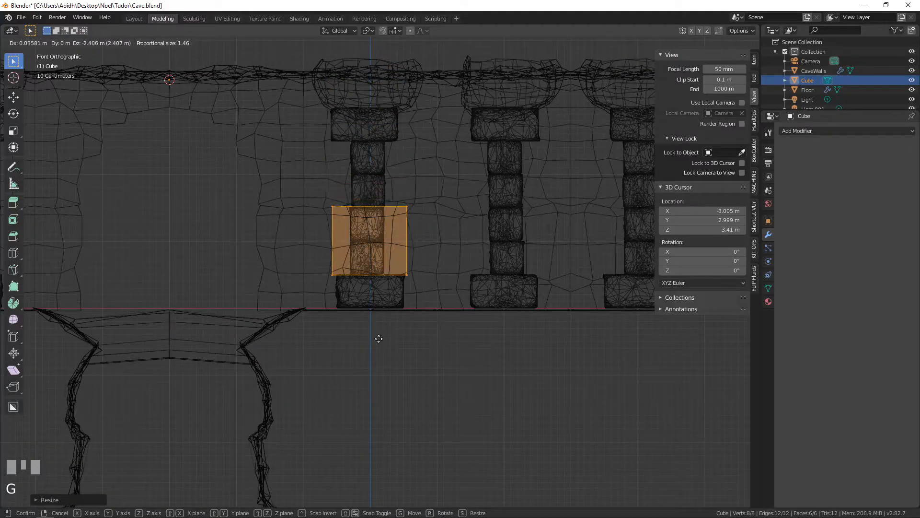
{"action": "left_click", "coordinate": [380, 369]}
{"action": "scroll", "coordinate": [385, 320], "scroll_direction": "up", "scroll_amount": 6}
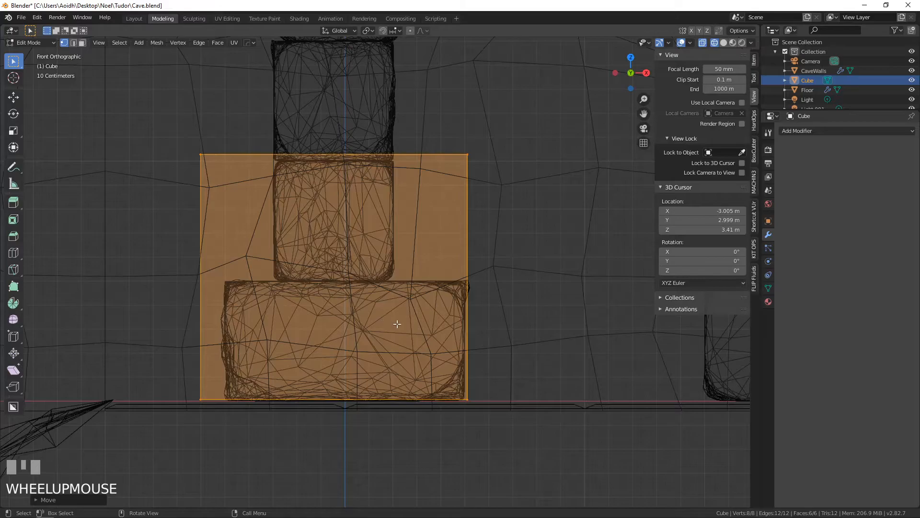
Narrow the cube's mesh slightly along X and shift it along X to fit around the column's base block.
{"action": "key", "text": "s"}
{"action": "key", "text": "x"}
{"action": "left_click", "coordinate": [414, 338]}
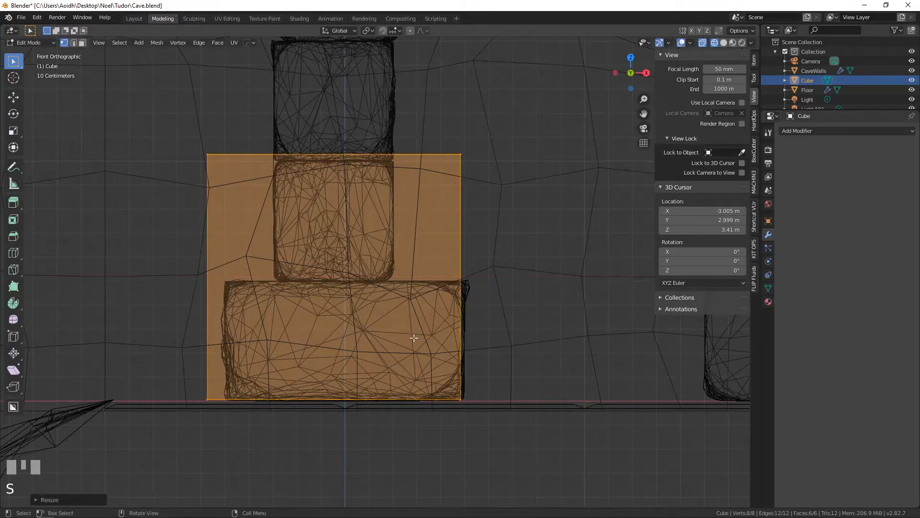
{"action": "key", "text": "g"}
{"action": "key", "text": "x"}
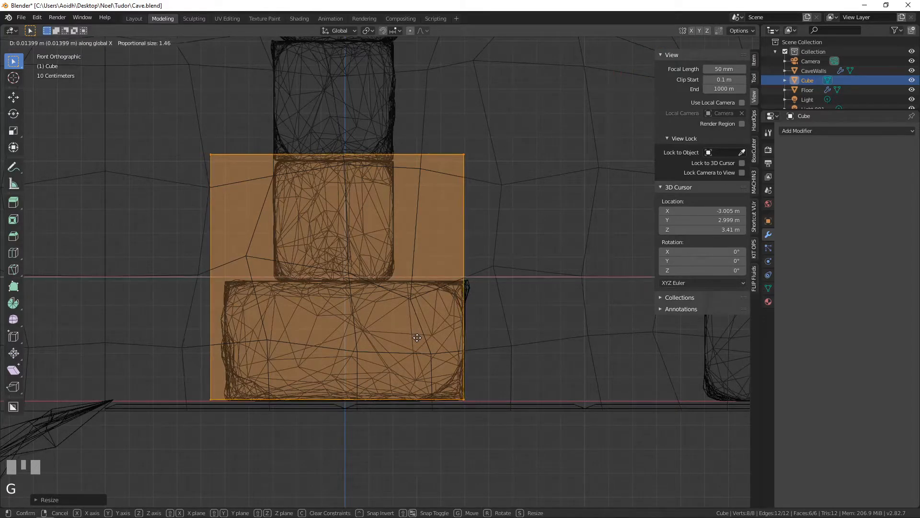
{"action": "left_click", "coordinate": [420, 338]}
Raise the box's four upper vertices along Z to the top of the column's capital block.
{"action": "key", "text": "alt+a"}
{"action": "key", "text": "b"}
{"action": "left_click_drag", "start_coordinate": [214, 134], "coordinate": [478, 186]}
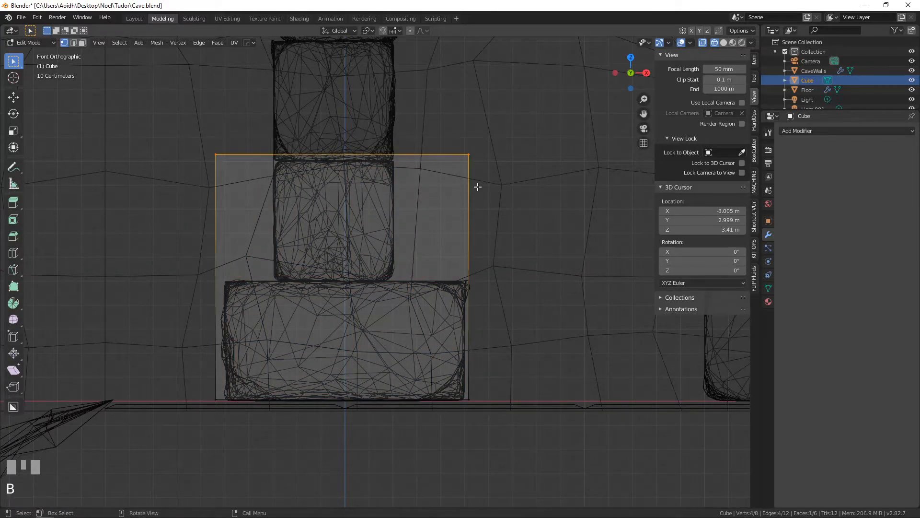
{"action": "scroll", "coordinate": [301, 168], "scroll_direction": "down", "scroll_amount": 6}
{"action": "key", "text": "g"}
{"action": "key", "text": "z"}
{"action": "left_click", "coordinate": [336, 86]}
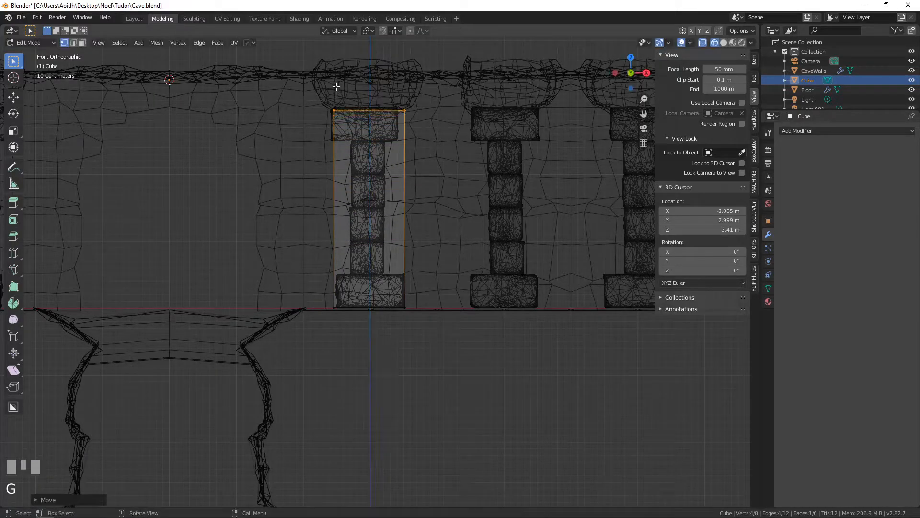
Duplicate the whole box in top view and move the copy about 2 m along X onto the second front column.
{"action": "middle_click_drag", "start_coordinate": [341, 240], "coordinate": [324, 271]}
{"action": "key", "text": "KP_7"}
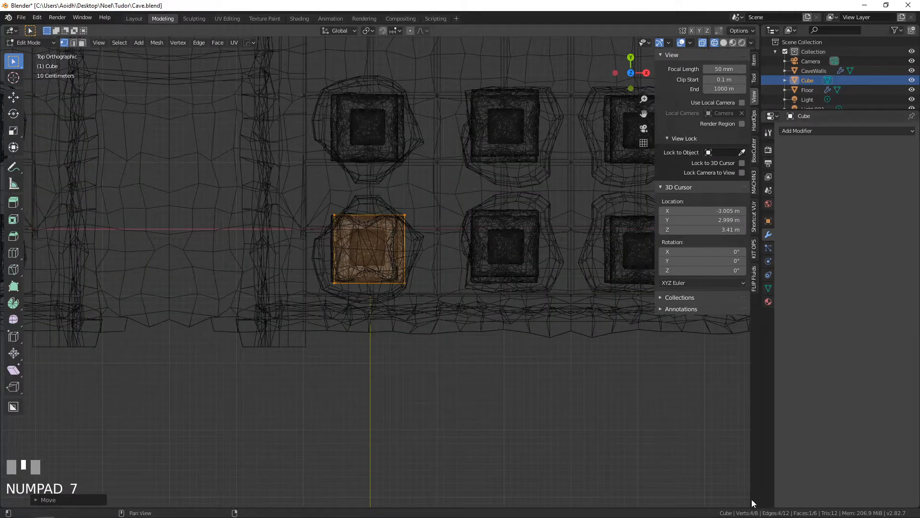
{"action": "key", "text": "a"}
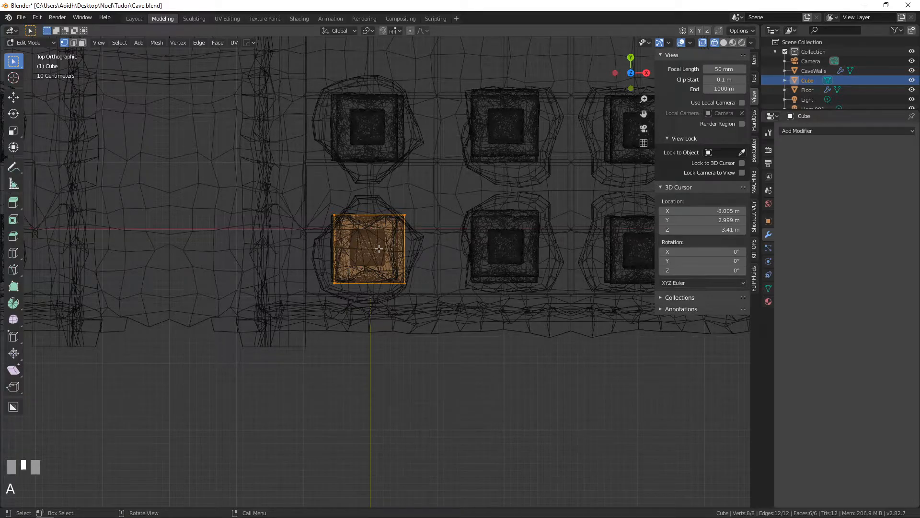
{"action": "key", "text": "shift+d"}
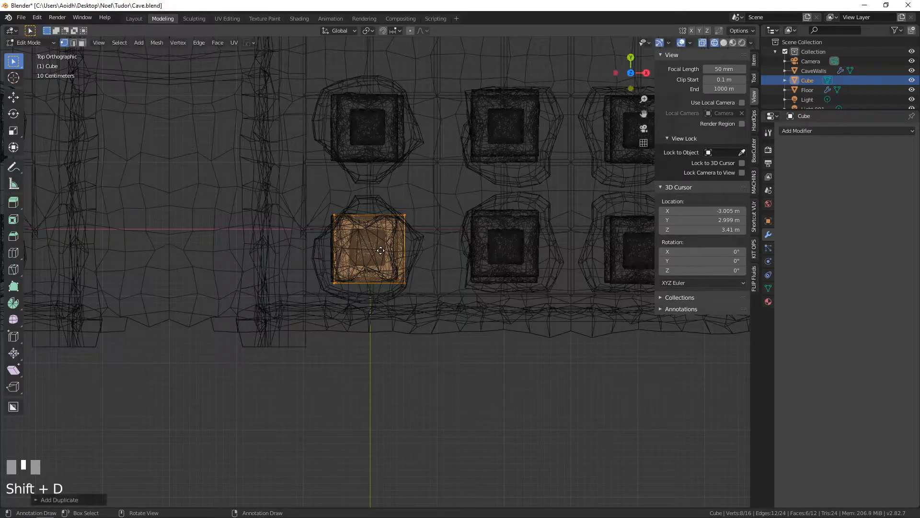
{"action": "key", "text": "g"}
{"action": "key", "text": "x"}
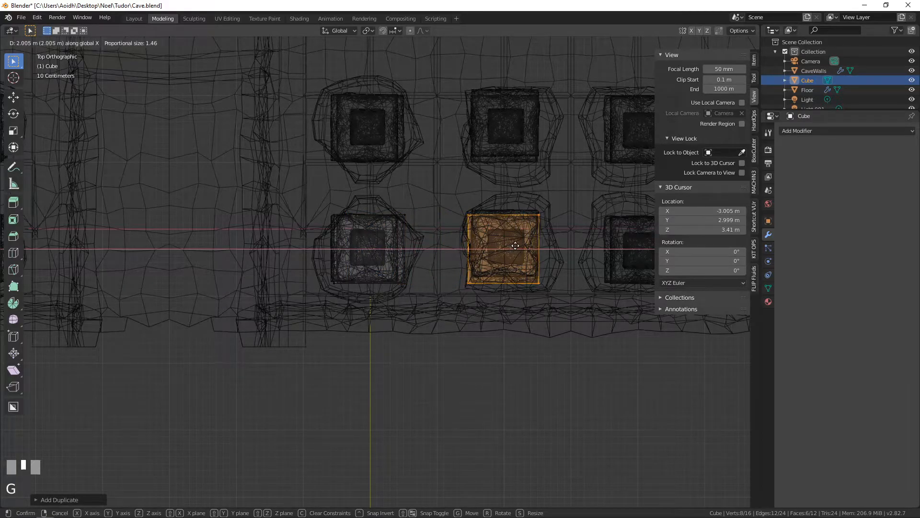
{"action": "left_click", "coordinate": [512, 245]}
Duplicate the box twice more along X, about 2 m apart, over the third and fourth front columns.
{"action": "middle_click_drag", "start_coordinate": [512, 246], "coordinate": [359, 246], "text": "shift"}
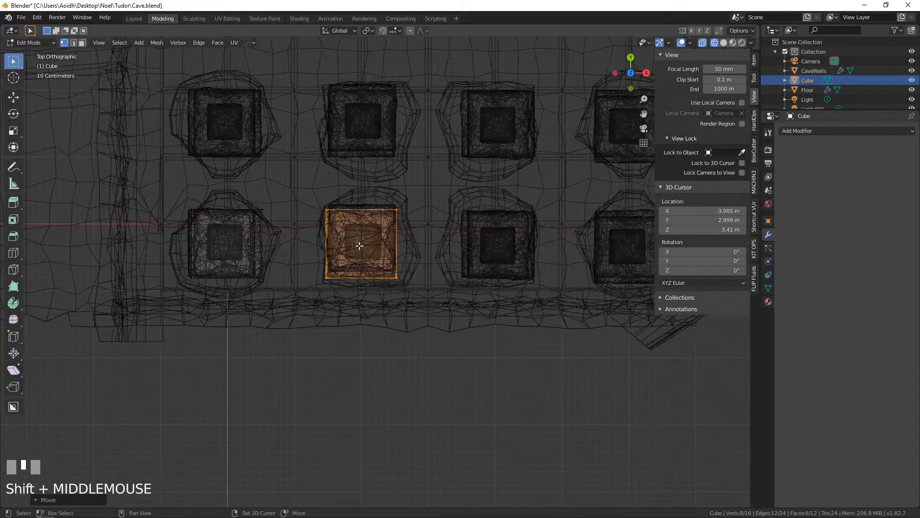
{"action": "key", "text": "shift+d"}
{"action": "key", "text": "x"}
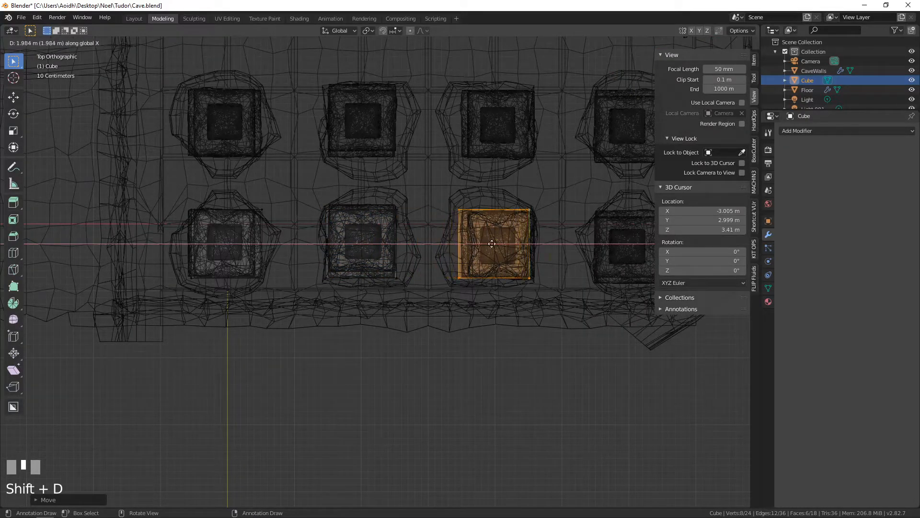
{"action": "left_click", "coordinate": [492, 246]}
{"action": "key", "text": "shift+d"}
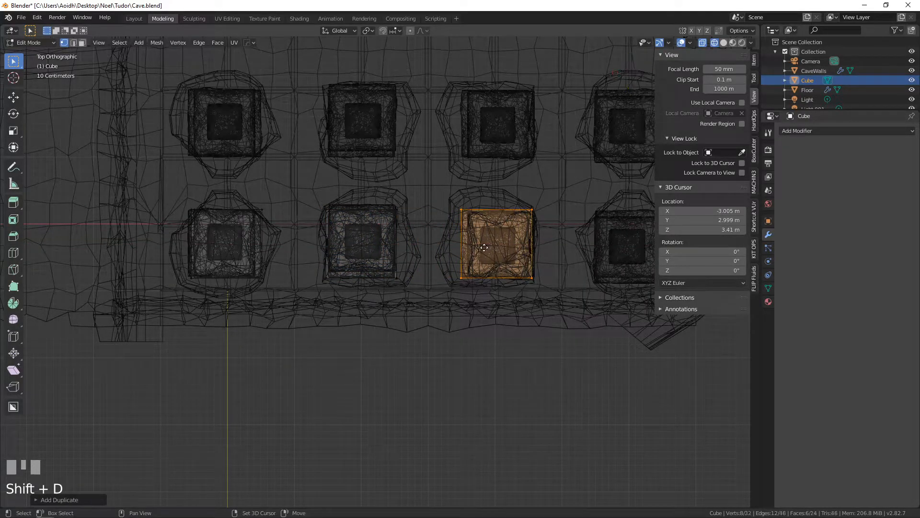
{"action": "key", "text": "x"}
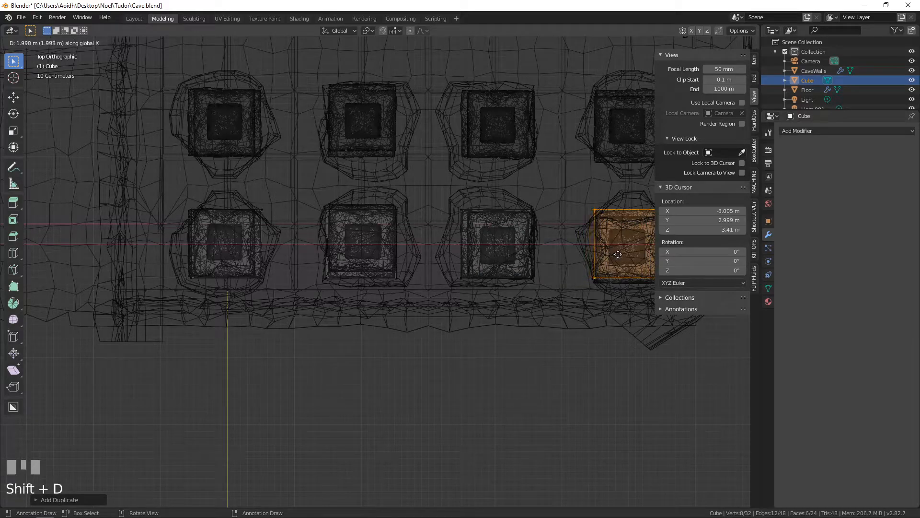
{"action": "left_click", "coordinate": [609, 254]}
Duplicate all four front-row boxes along Y onto the second row of columns.
{"action": "key", "text": "a"}
{"action": "scroll", "coordinate": [440, 242], "scroll_direction": "down", "scroll_amount": 2}
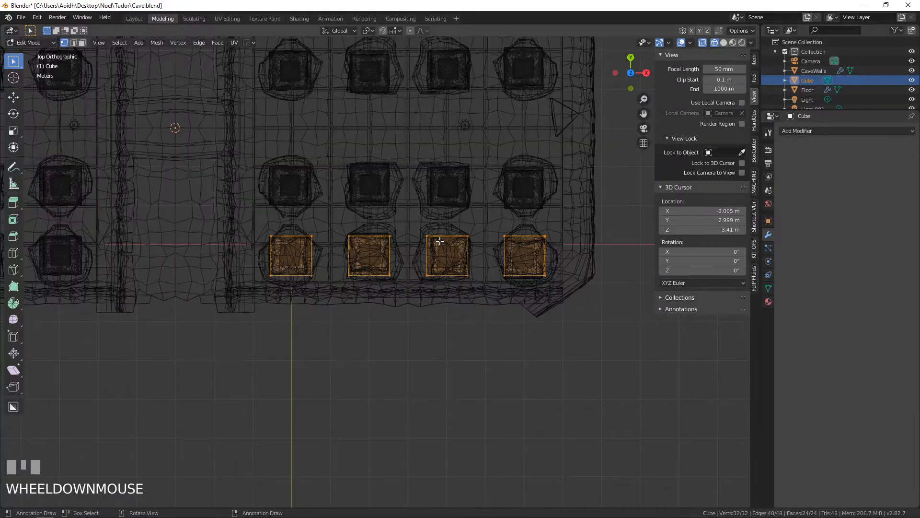
{"action": "key", "text": "shift+d"}
{"action": "key", "text": "y"}
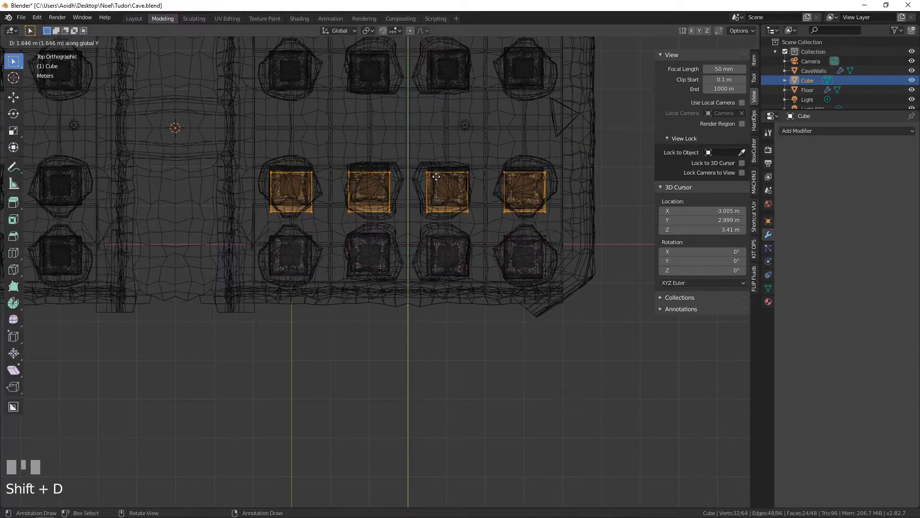
{"action": "left_click", "coordinate": [436, 172]}
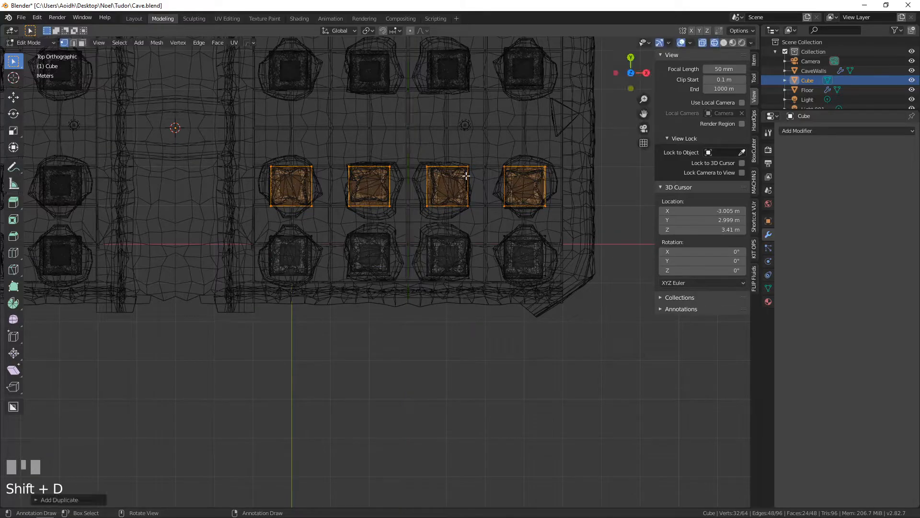
Add a Mirror modifier on the X and Y axes to the boxes and return to Object Mode.
{"action": "left_click", "coordinate": [791, 128]}
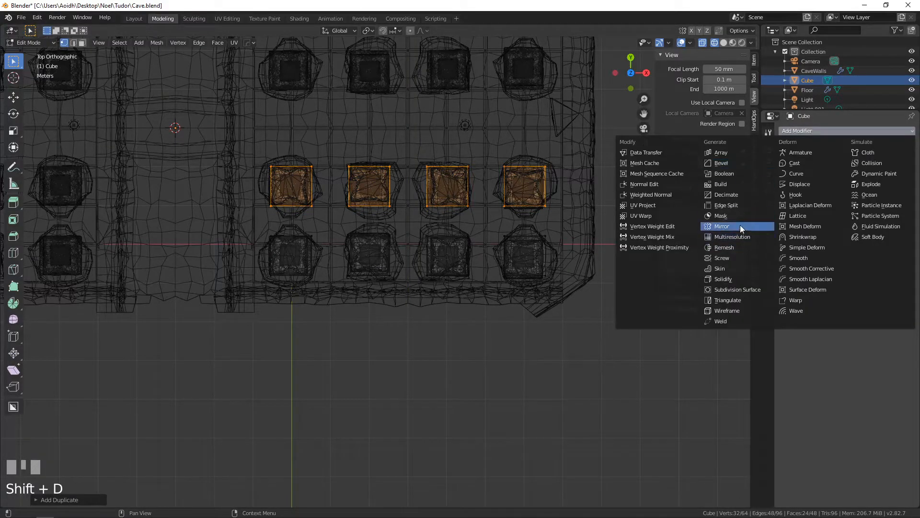
{"action": "left_click", "coordinate": [740, 224]}
{"action": "left_click", "coordinate": [786, 195]}
{"action": "scroll", "coordinate": [444, 216], "scroll_direction": "down", "scroll_amount": 3}
{"action": "middle_click_drag", "start_coordinate": [444, 215], "coordinate": [411, 292]}
{"action": "key", "text": "Tab"}
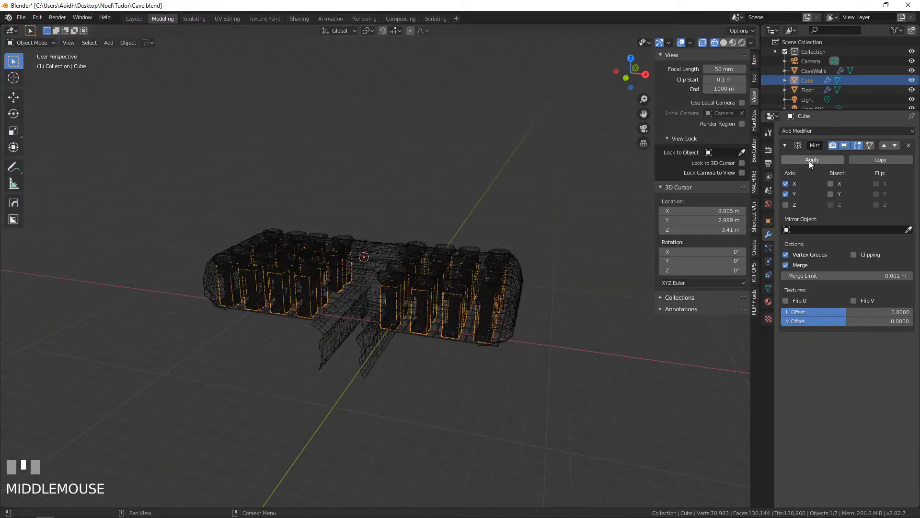
Rename the cube object as "Pillar Collision".
{"action": "double_click", "coordinate": [809, 80]}
{"action": "type", "text": "Pillar Collision"}
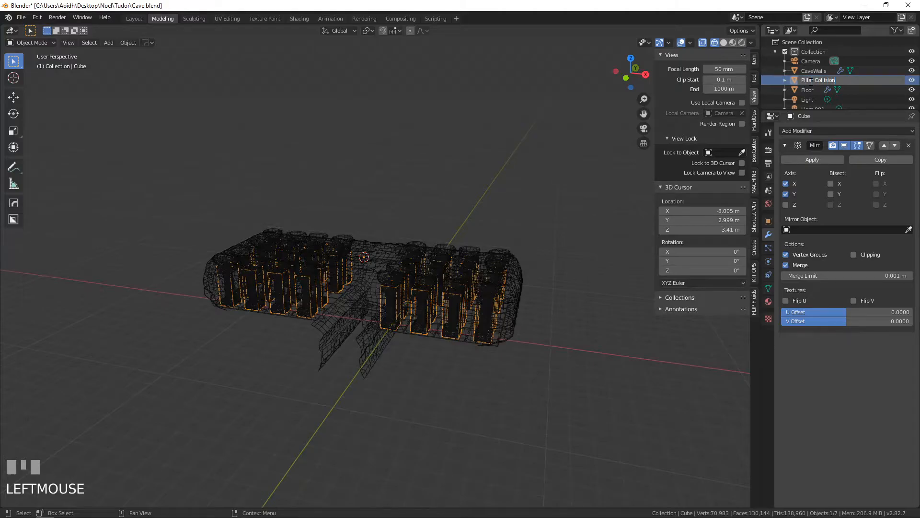
{"action": "key", "text": "Return"}
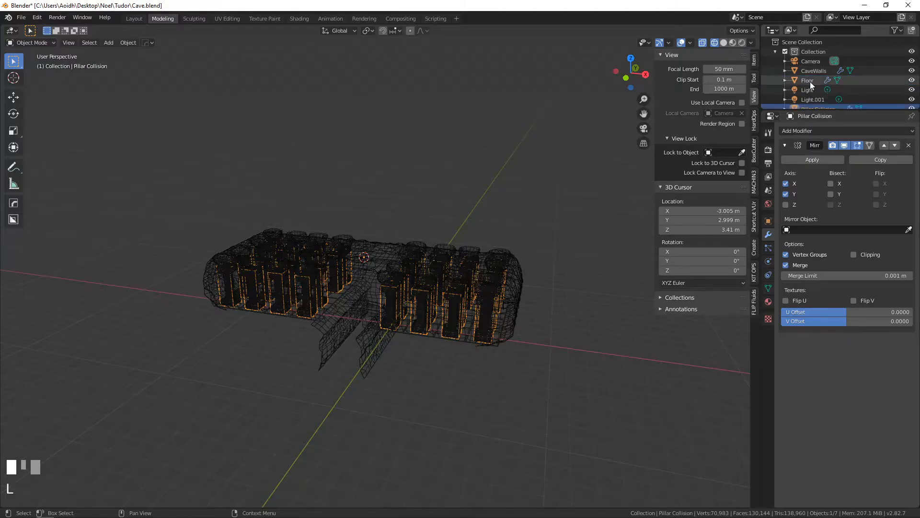
{"action": "key", "text": "Return"}
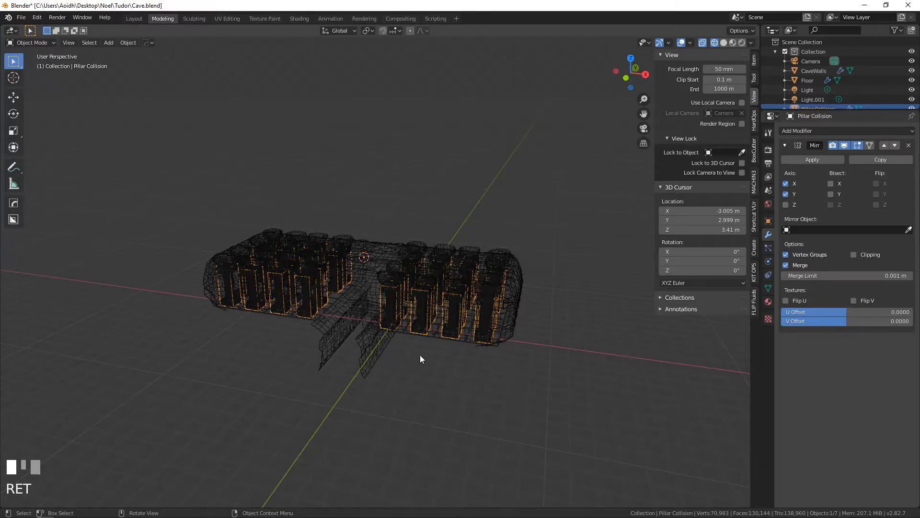
Hide the Pillar Collision boxes, the Pillars and the CaveWalls so that only the floor geometry stays displayed.
{"action": "middle_click_drag", "start_coordinate": [420, 357], "coordinate": [369, 313], "text": "shift"}
{"action": "scroll", "coordinate": [369, 313], "scroll_direction": "up", "scroll_amount": 5}
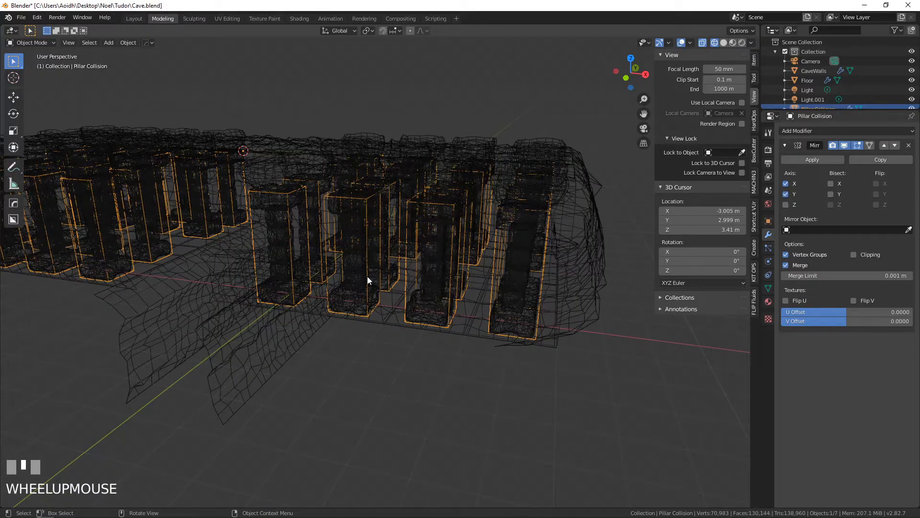
{"action": "key", "text": "h"}
{"action": "left_click", "coordinate": [352, 257]}
{"action": "key", "text": "h"}
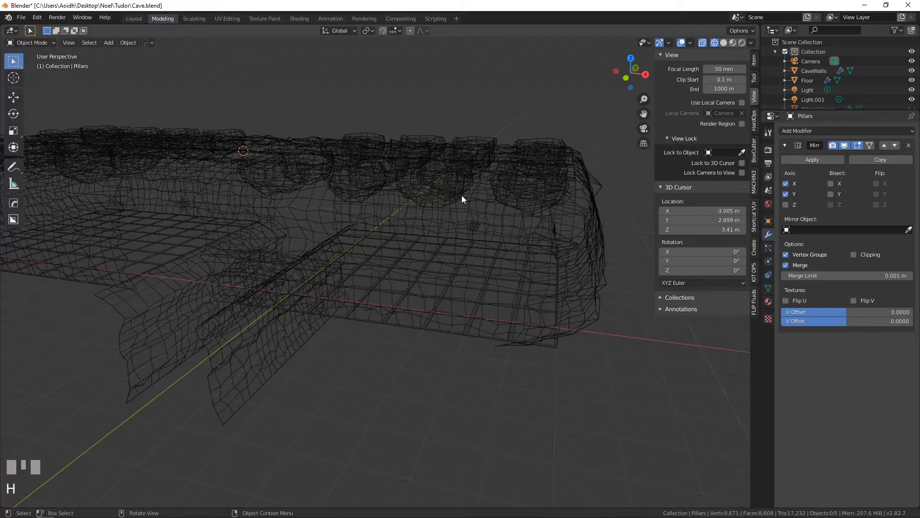
{"action": "left_click", "coordinate": [435, 219]}
{"action": "key", "text": "h"}
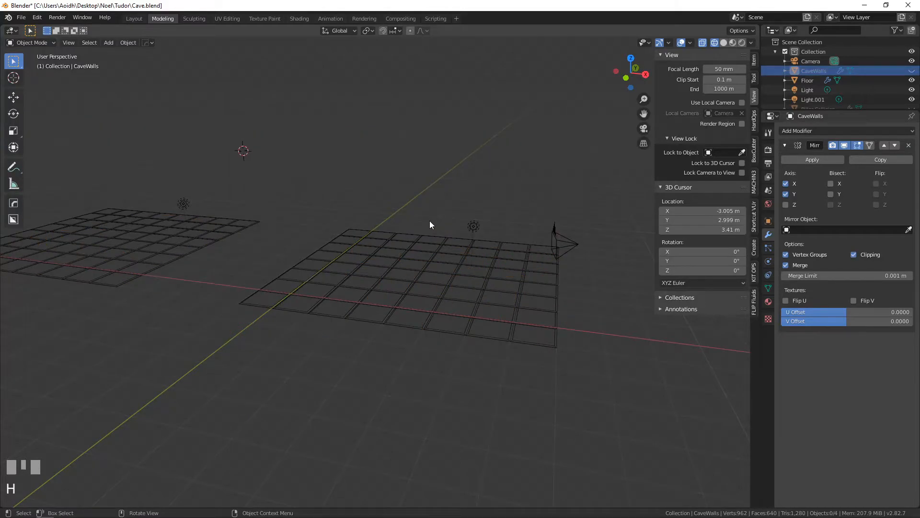
Open the Floor object's mesh for editing in top view and select all of it.
{"action": "key", "text": "KP_7"}
{"action": "middle_click_drag", "start_coordinate": [364, 108], "coordinate": [411, 146], "text": "shift"}
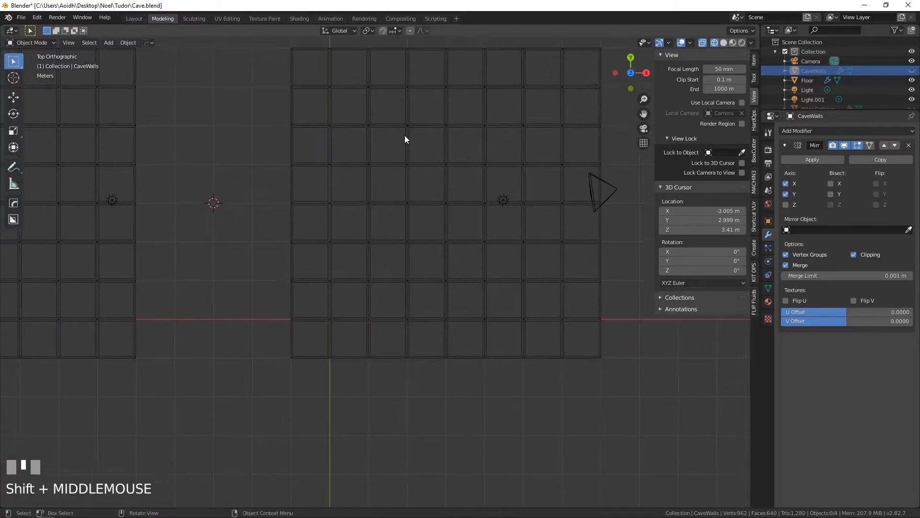
{"action": "left_click", "coordinate": [338, 155]}
{"action": "key", "text": "Tab"}
{"action": "key", "text": "a"}
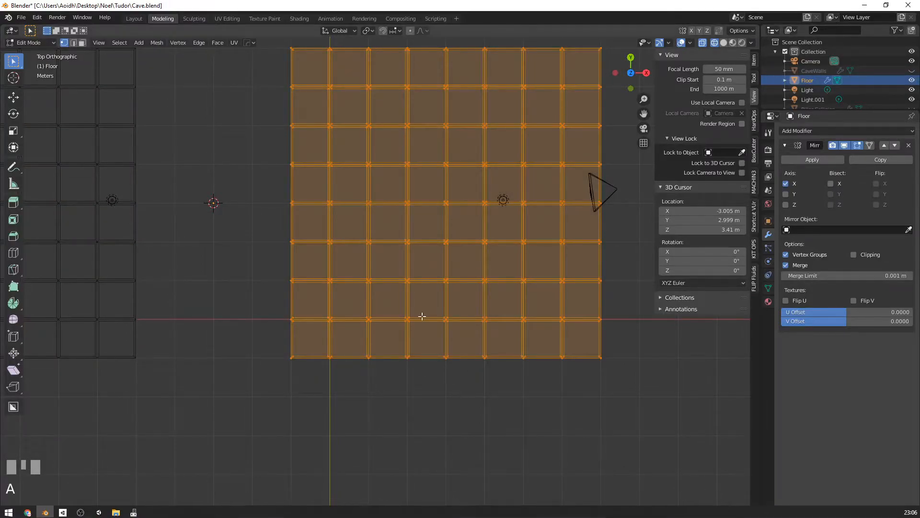
{"action": "scroll", "coordinate": [390, 277], "scroll_direction": "down", "scroll_amount": 2}
{"action": "middle_click_drag", "start_coordinate": [390, 278], "coordinate": [412, 360], "text": "shift"}
{"action": "scroll", "coordinate": [394, 324], "scroll_direction": "up", "scroll_amount": 5}
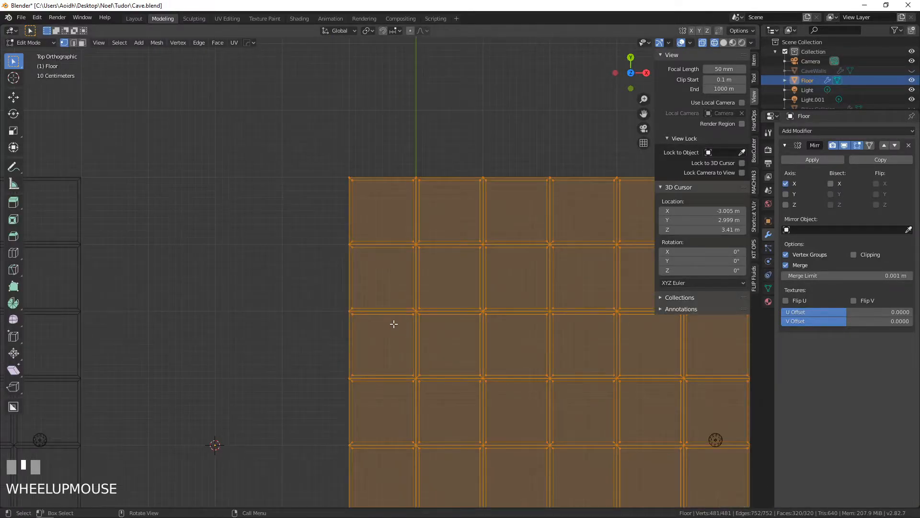
Duplicate the four outer corner vertices of the unmirrored floor grid in place and separate them into their own object.
{"action": "left_click", "coordinate": [344, 171]}
{"action": "scroll", "coordinate": [345, 171], "scroll_direction": "down", "scroll_amount": 3}
{"action": "middle_click_drag", "start_coordinate": [453, 224], "coordinate": [371, 188], "text": "shift"}
{"action": "left_click", "coordinate": [519, 182], "text": "shift"}
{"action": "middle_click_drag", "start_coordinate": [510, 307], "coordinate": [423, 148], "text": "shift"}
{"action": "left_click", "coordinate": [433, 299], "text": "shift"}
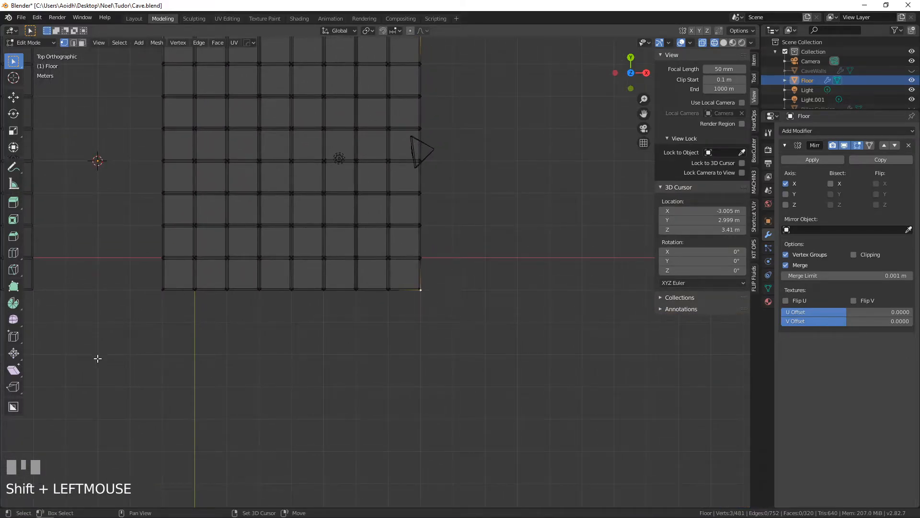
{"action": "left_click", "coordinate": [158, 297], "text": "shift"}
{"action": "key", "text": "shift+d"}
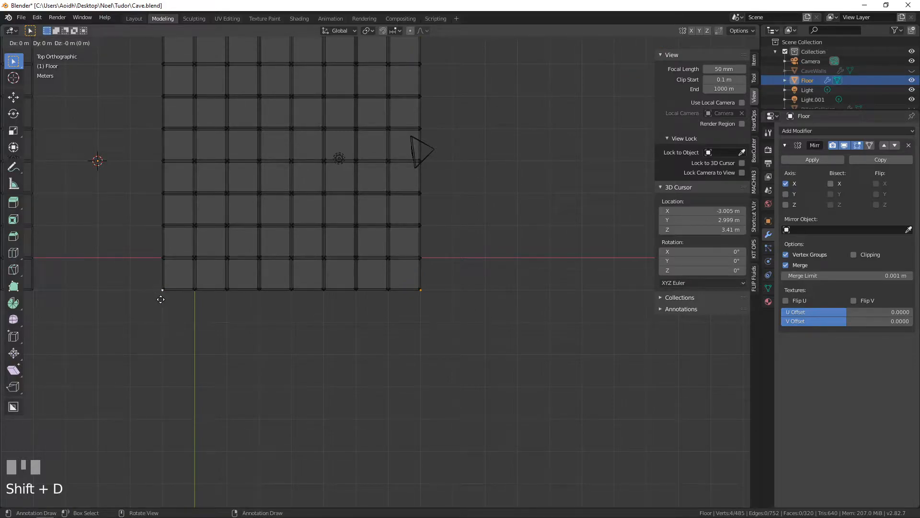
{"action": "left_click", "coordinate": [161, 299]}
{"action": "key", "text": "p"}
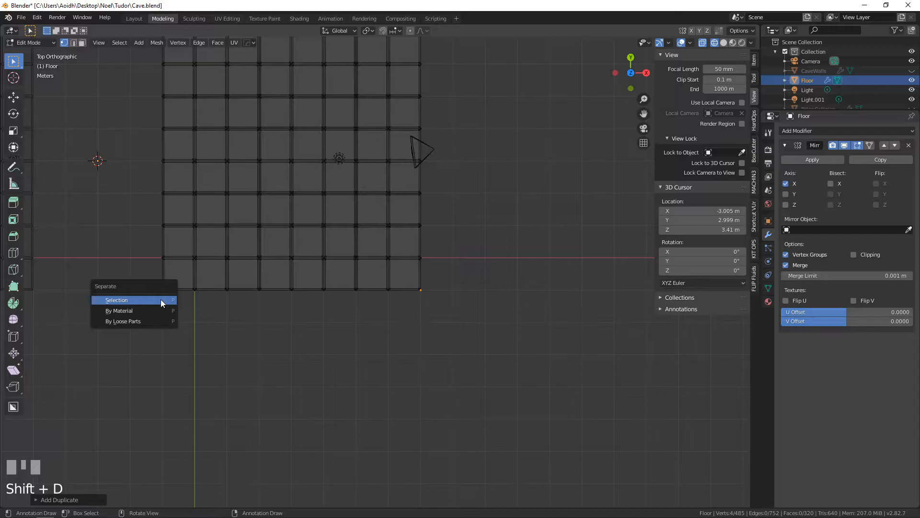
{"action": "left_click", "coordinate": [160, 300]}
Fill a single face between the four vertices of the separated Floor.001 object and return to Object Mode.
{"action": "scroll", "coordinate": [382, 309], "scroll_direction": "down", "scroll_amount": 2}
{"action": "middle_click_drag", "start_coordinate": [382, 308], "coordinate": [384, 249]}
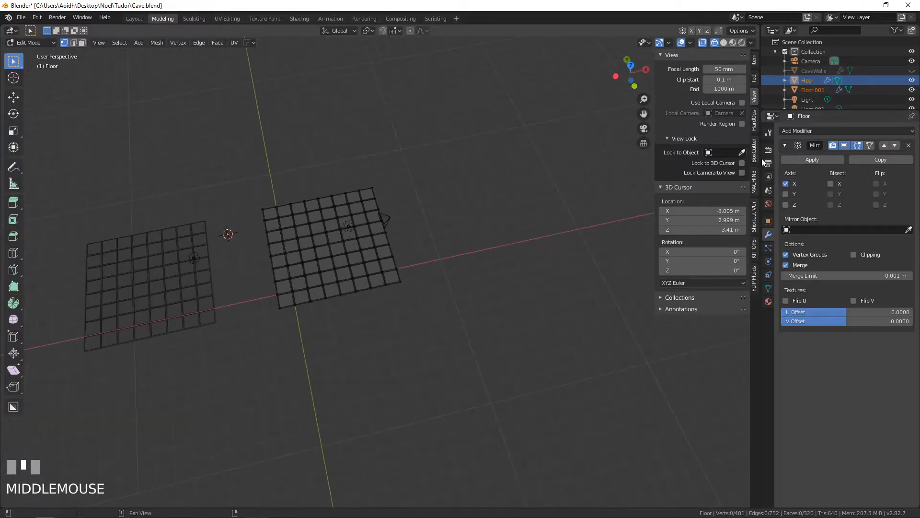
{"action": "key", "text": "Tab"}
{"action": "left_click", "coordinate": [824, 90]}
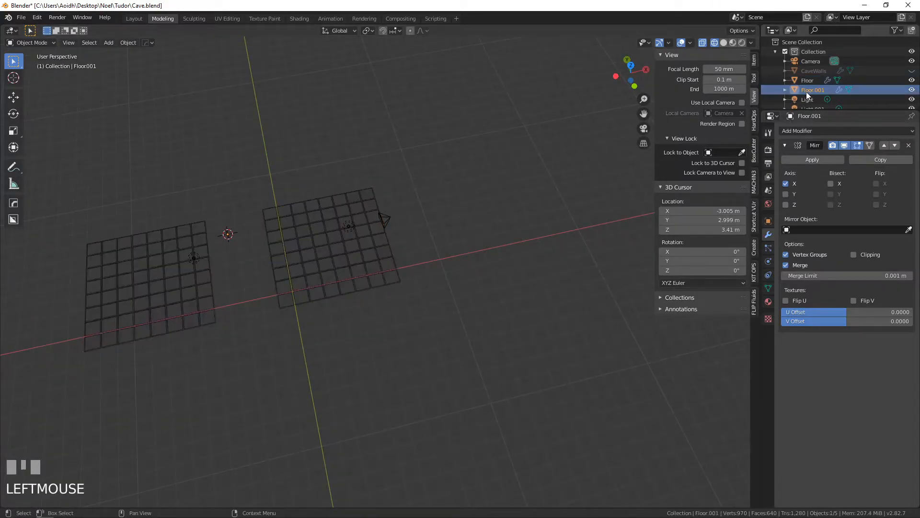
{"action": "key", "text": "Tab"}
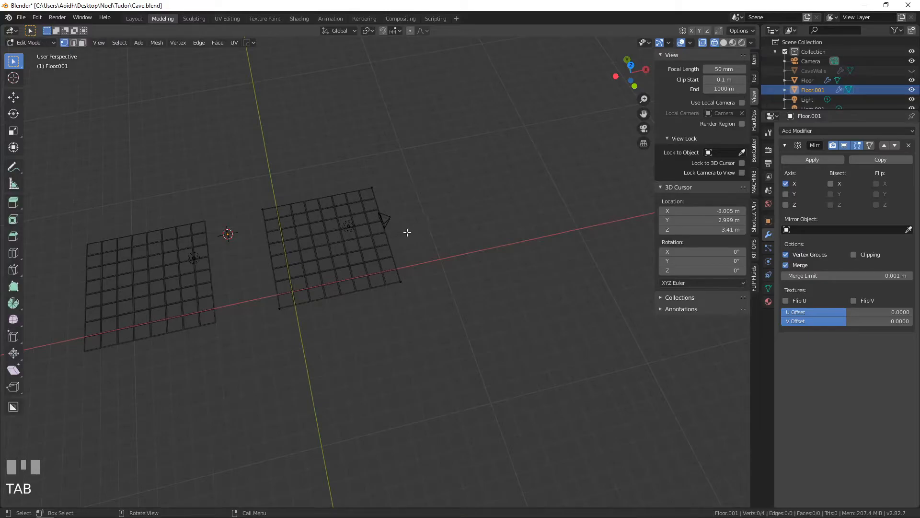
{"action": "key", "text": "a"}
{"action": "key", "text": "f"}
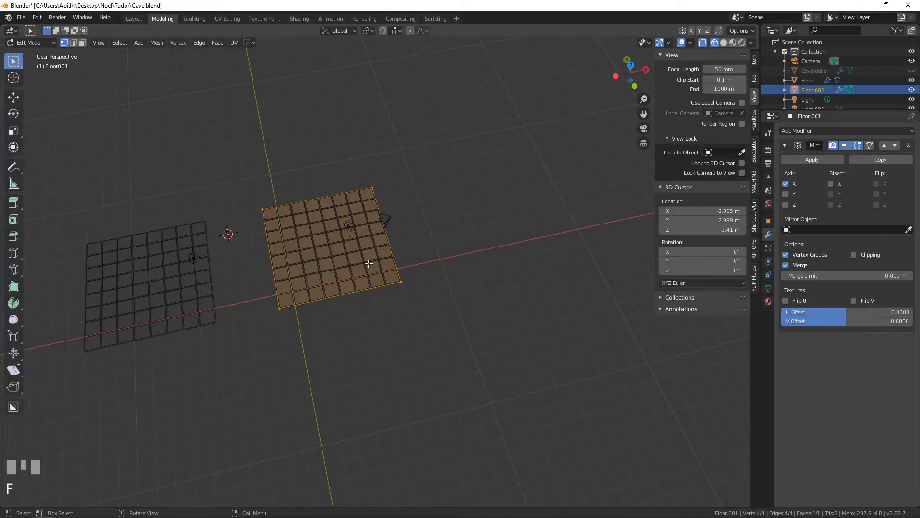
{"action": "key", "text": "Tab"}
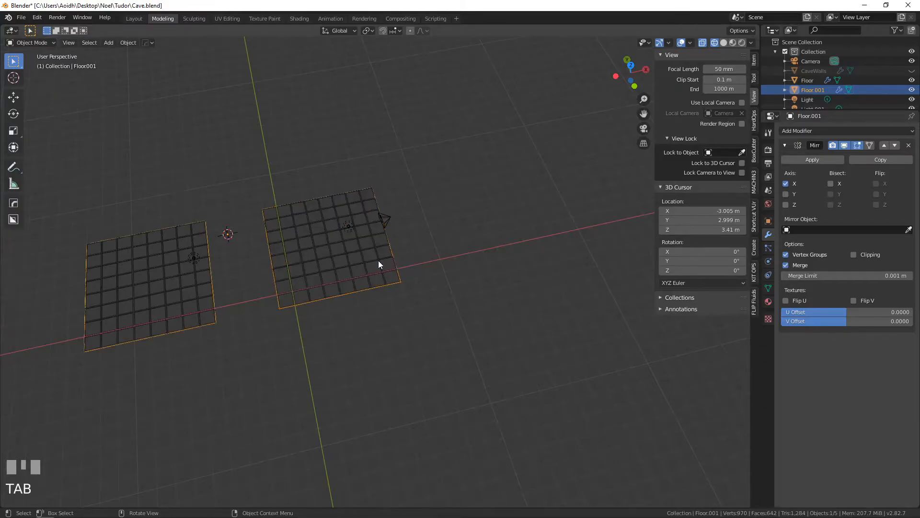
Rename the Floor.001 object as FloorCollision and keep it selected instead of the detailed Floor grid.
{"action": "double_click", "coordinate": [813, 89]}
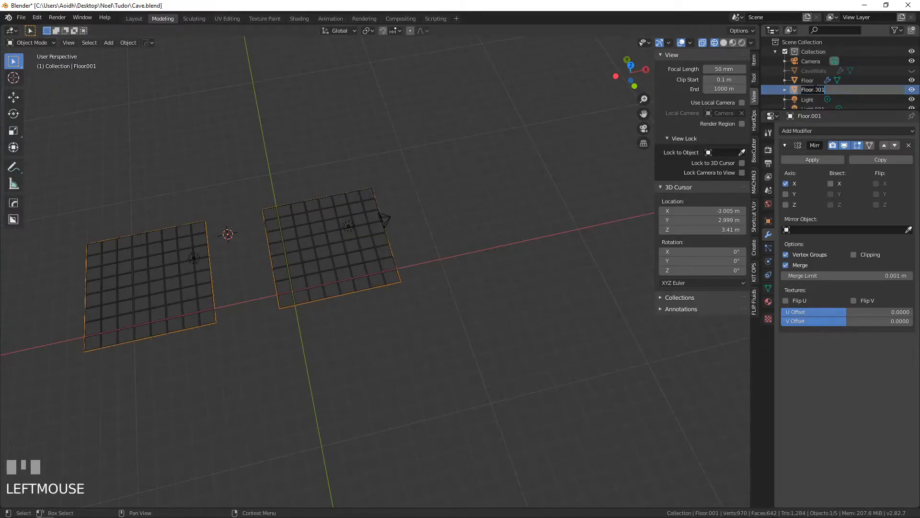
{"action": "type", "text": "FloorCollision"}
{"action": "key", "text": "Return"}
{"action": "middle_click_drag", "start_coordinate": [304, 224], "coordinate": [366, 179]}
{"action": "scroll", "coordinate": [345, 212], "scroll_direction": "up", "scroll_amount": 3}
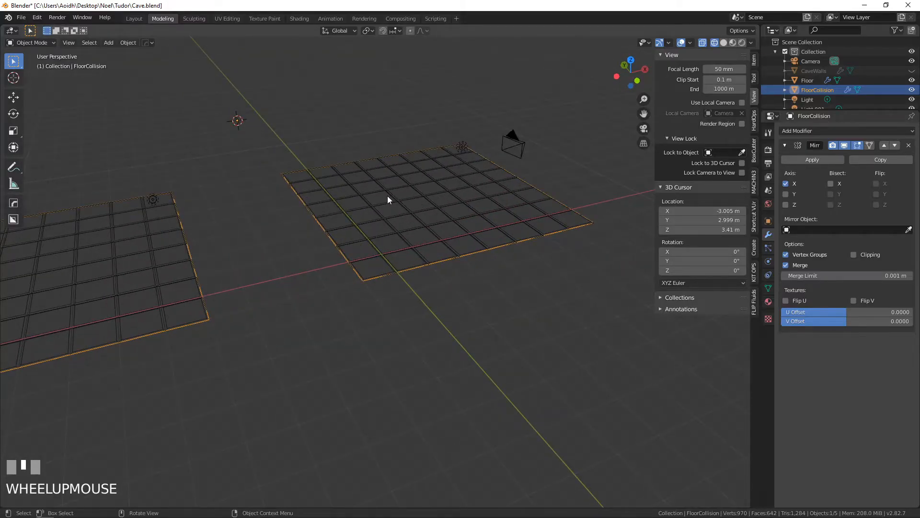
{"action": "left_click", "coordinate": [410, 179]}
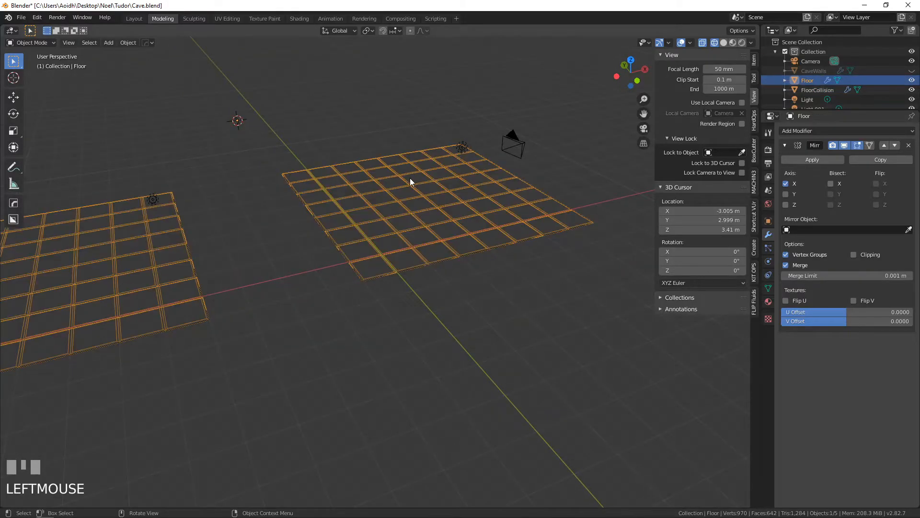
{"action": "left_click", "coordinate": [312, 217]}
{"action": "scroll", "coordinate": [418, 218], "scroll_direction": "down", "scroll_amount": 3}
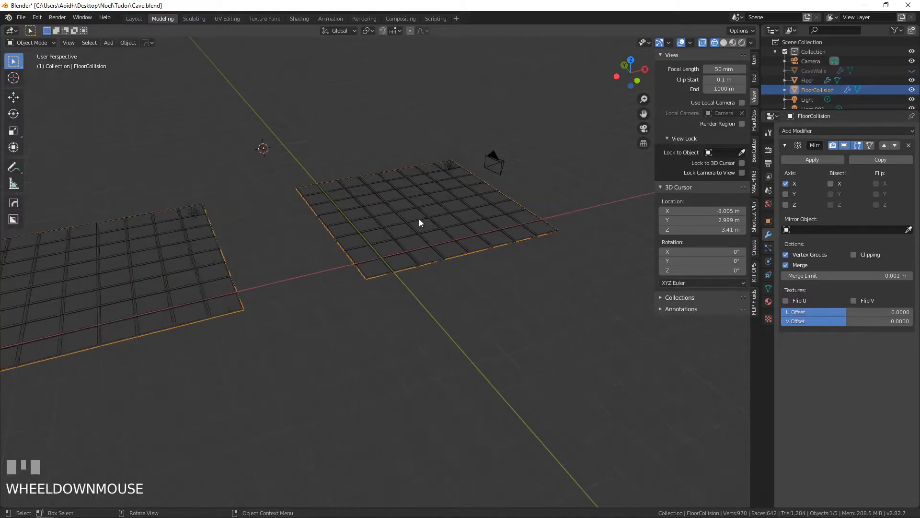
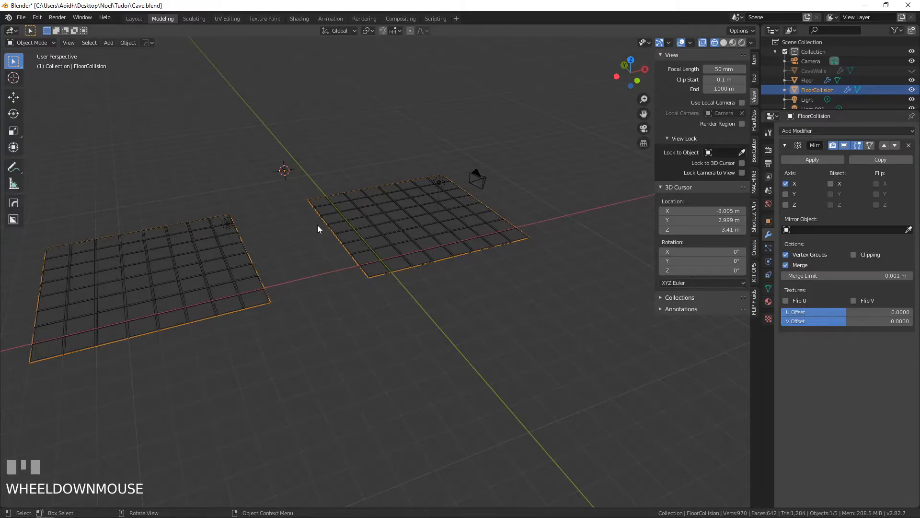
{"action": "middle_click_drag", "start_coordinate": [496, 260], "coordinate": [377, 274]}
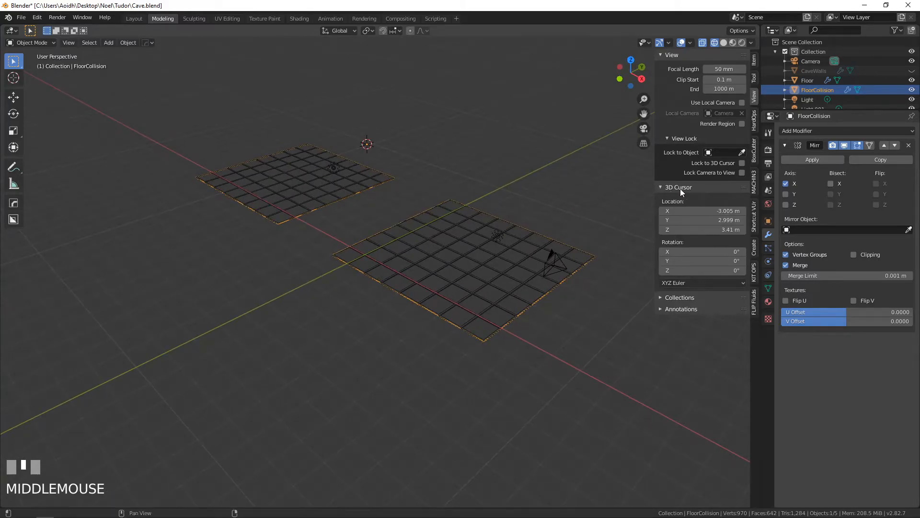
Unhide all the cave objects, deselect everything, and enlarge the scene's object list.
{"action": "left_click_drag", "start_coordinate": [829, 111], "coordinate": [826, 254]}
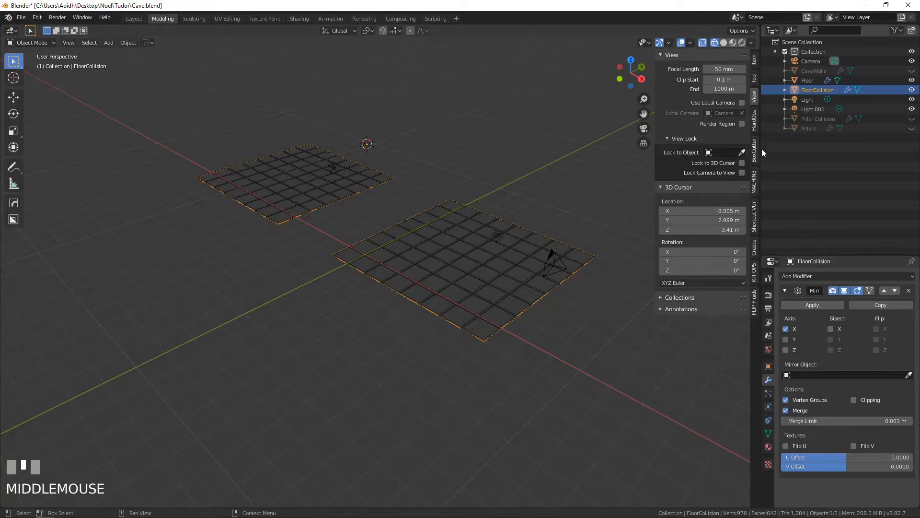
{"action": "key", "text": "alt+h"}
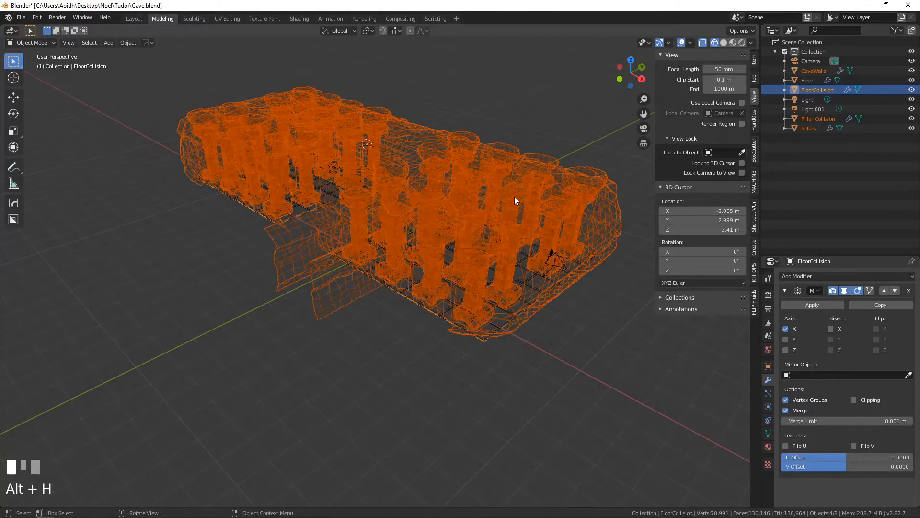
{"action": "key", "text": "alt+a"}
{"action": "middle_click_drag", "start_coordinate": [493, 219], "coordinate": [594, 169]}
{"action": "left_click_drag", "start_coordinate": [759, 142], "coordinate": [648, 130]}
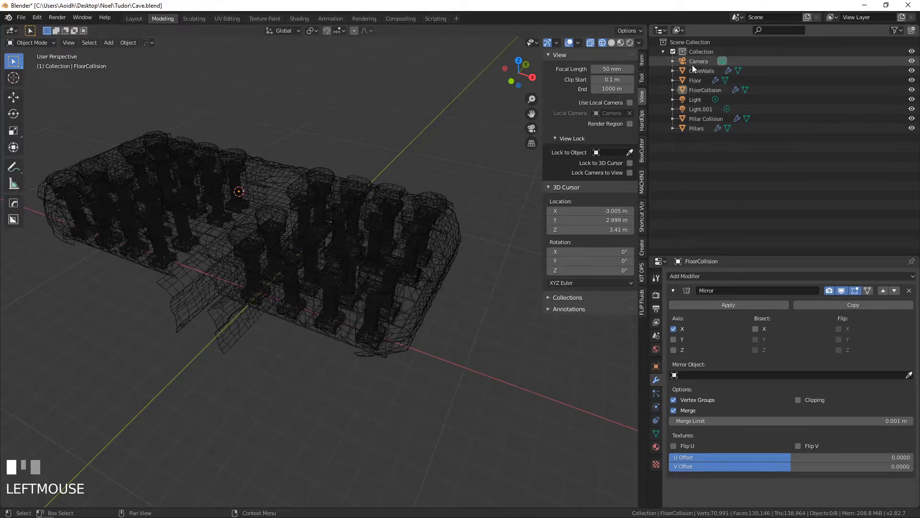
Start an FBX export of the CaveWalls object, and create and open a new folder named FBXobjects on the Desktop for it.
{"action": "left_click", "coordinate": [694, 69]}
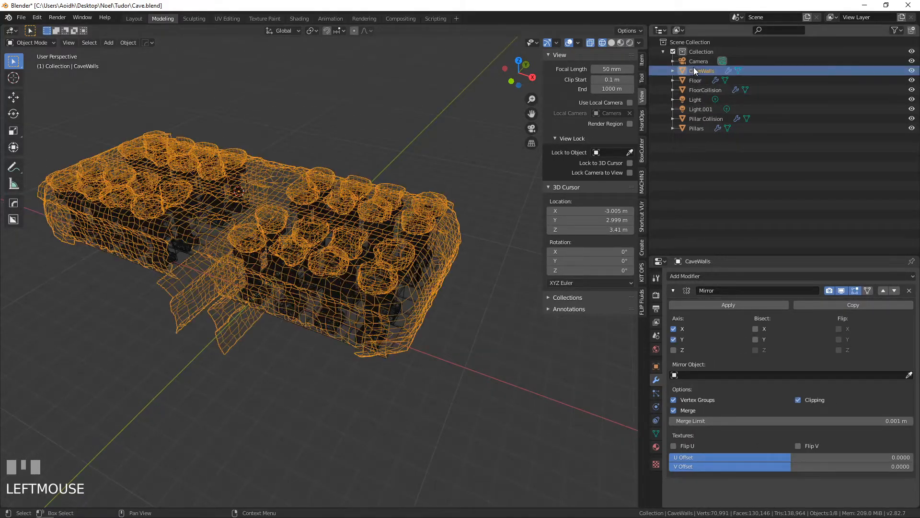
{"action": "left_click", "coordinate": [21, 18]}
{"action": "mouse_move", "coordinate": [58, 158]}
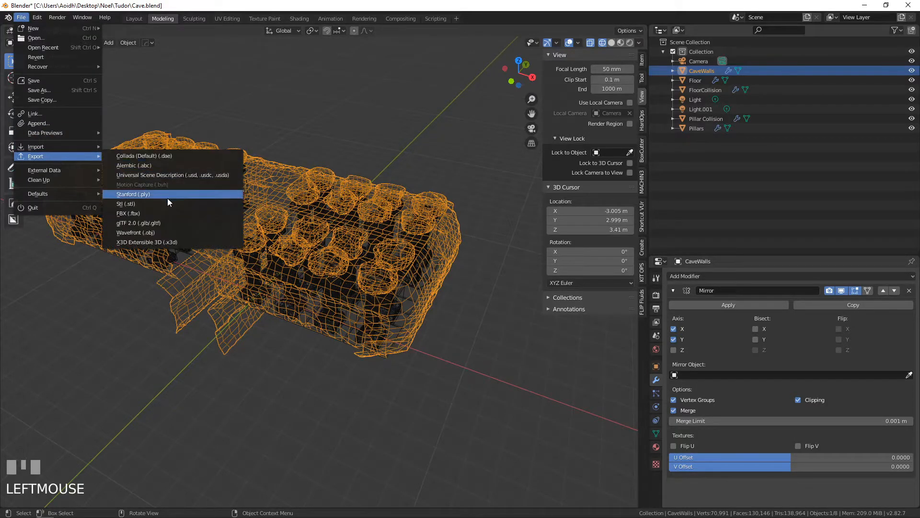
{"action": "left_click", "coordinate": [172, 212]}
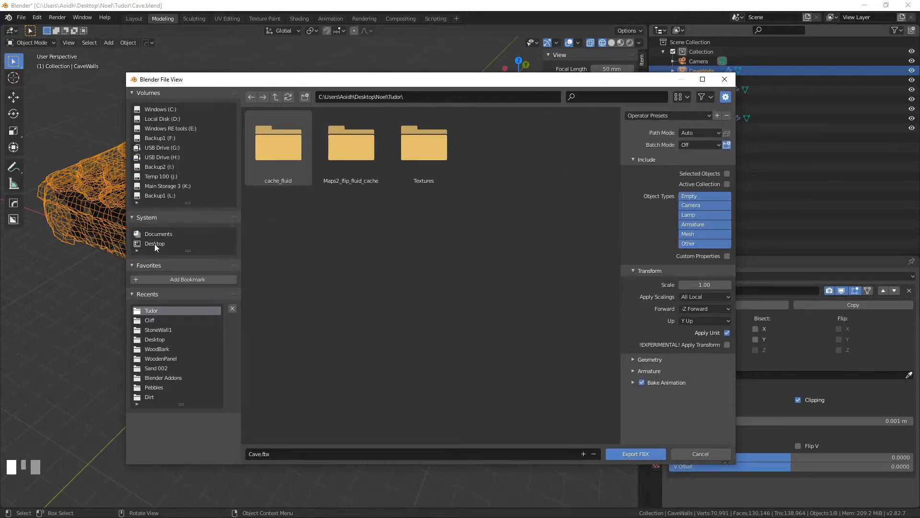
{"action": "left_click", "coordinate": [154, 243]}
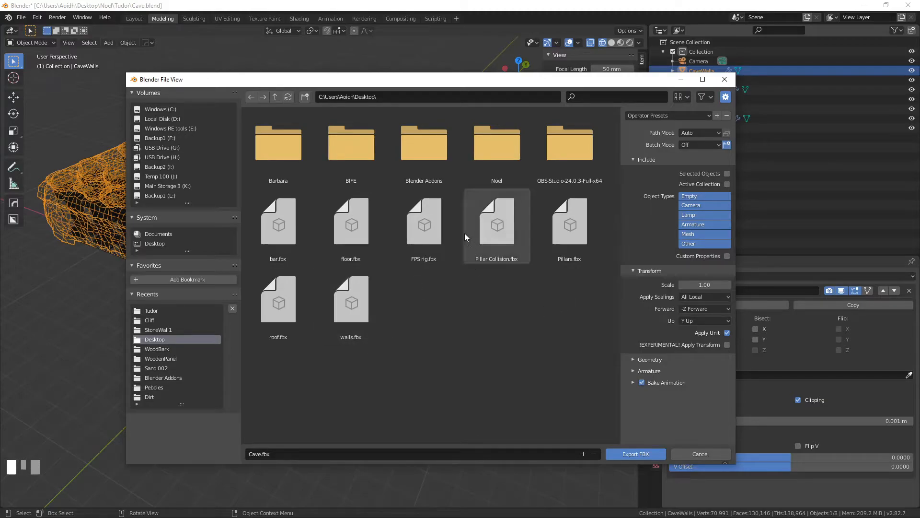
{"action": "left_click", "coordinate": [305, 96]}
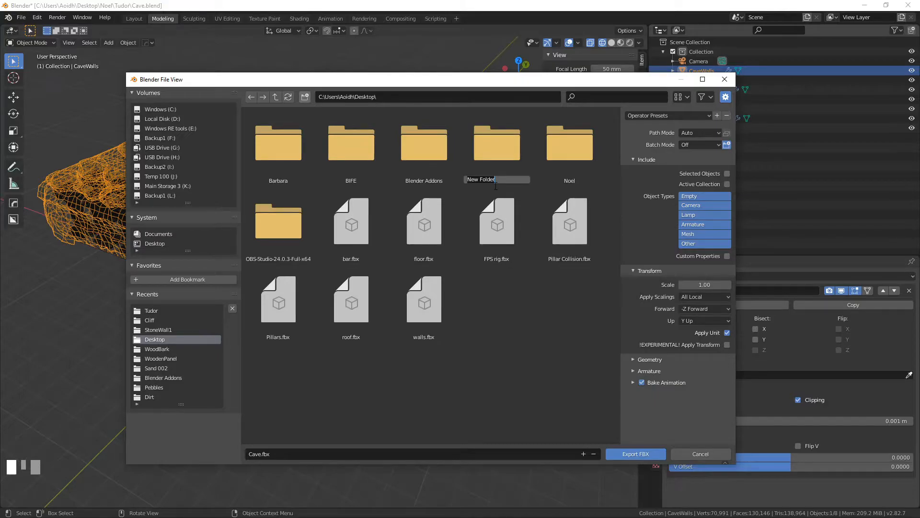
{"action": "type", "text": "FBX"}
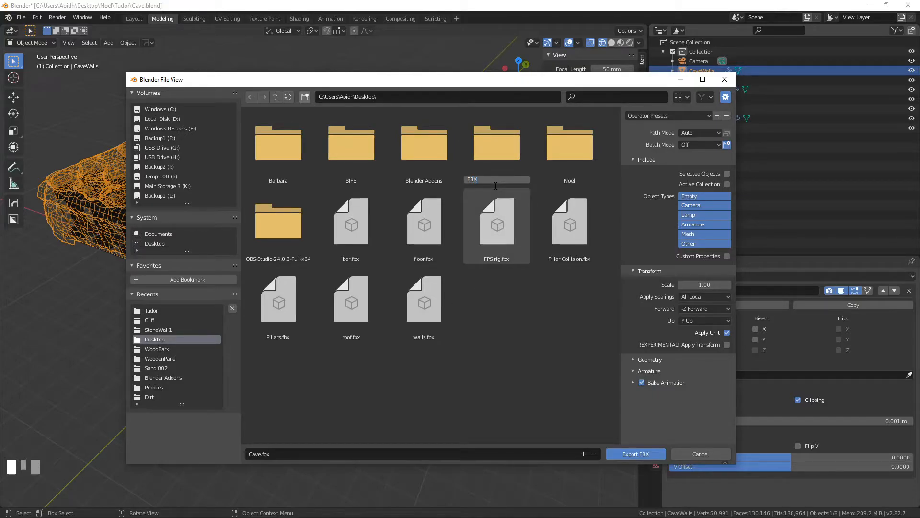
{"action": "type", "text": "objects"}
{"action": "key", "text": "Return"}
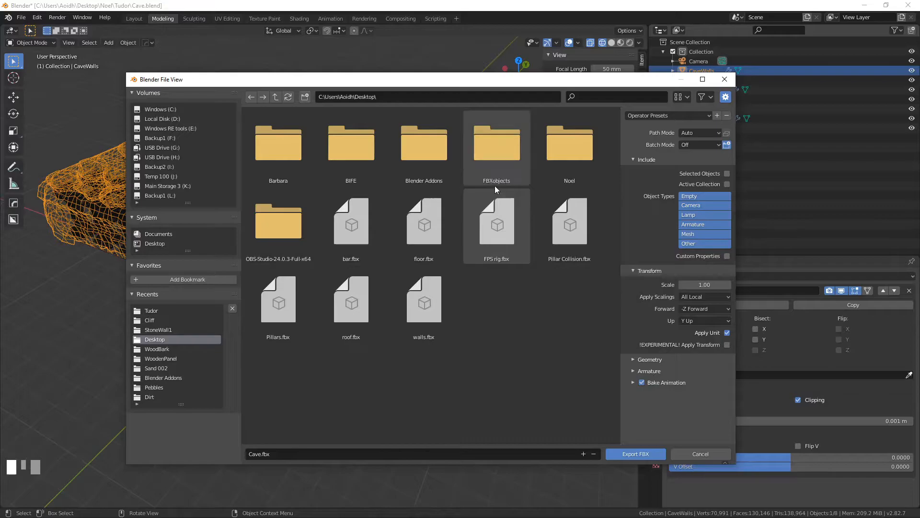
{"action": "double_click", "coordinate": [474, 130]}
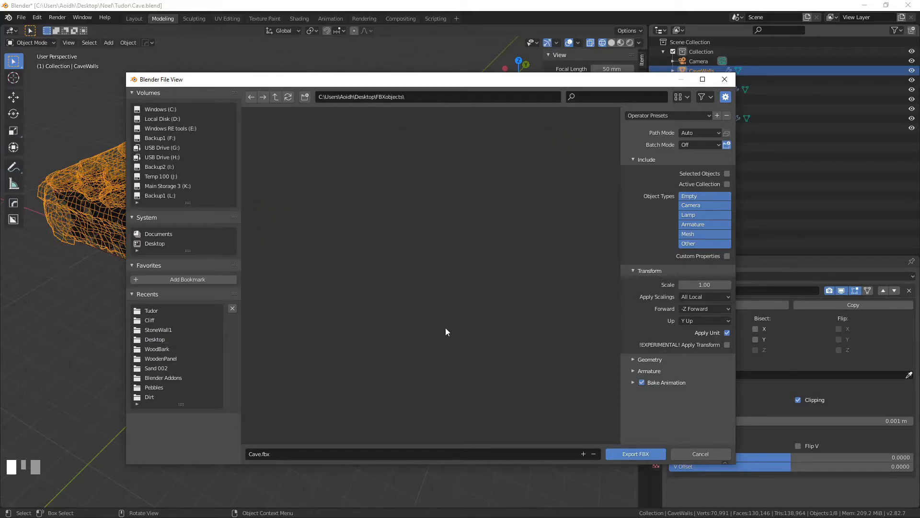
Name the export file CaveWalls, limit it to selected objects, and export the FBX.
{"action": "left_click", "coordinate": [279, 455]}
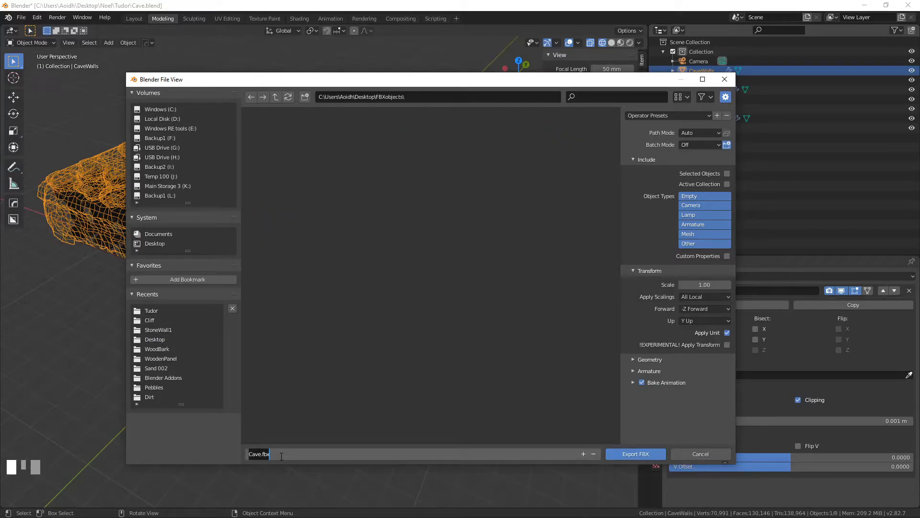
{"action": "type", "text": "CaveWalls"}
{"action": "key", "text": "Return"}
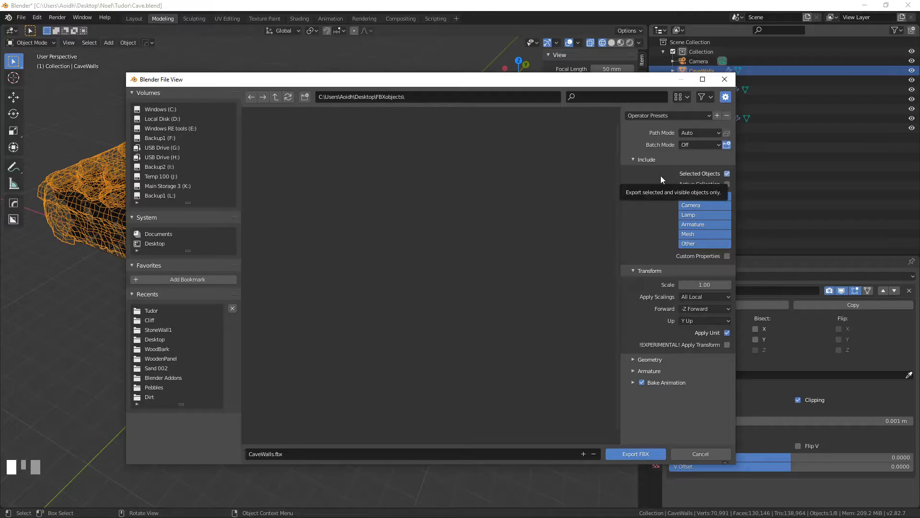
{"action": "left_click", "coordinate": [650, 452]}
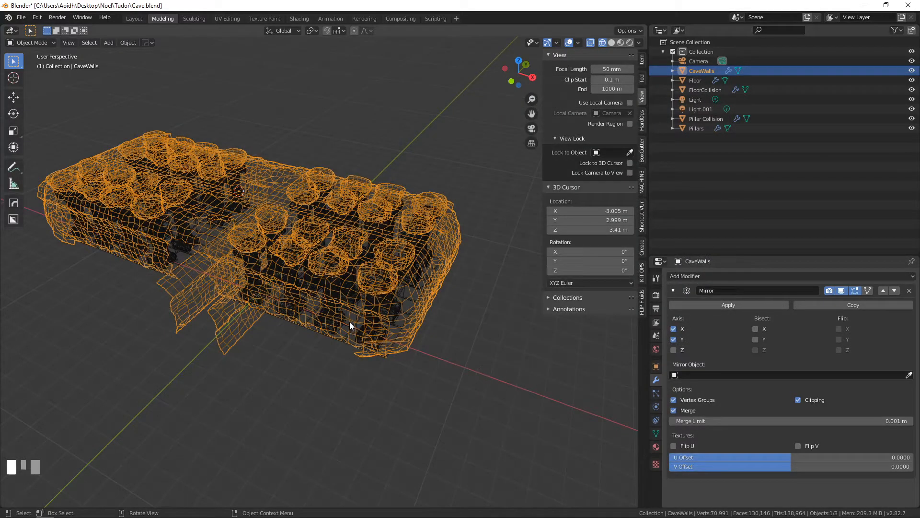
Export the Pillar Collision object to the FBXobjects folder as an FBX file named PillarCollision.
{"action": "left_click", "coordinate": [341, 304]}
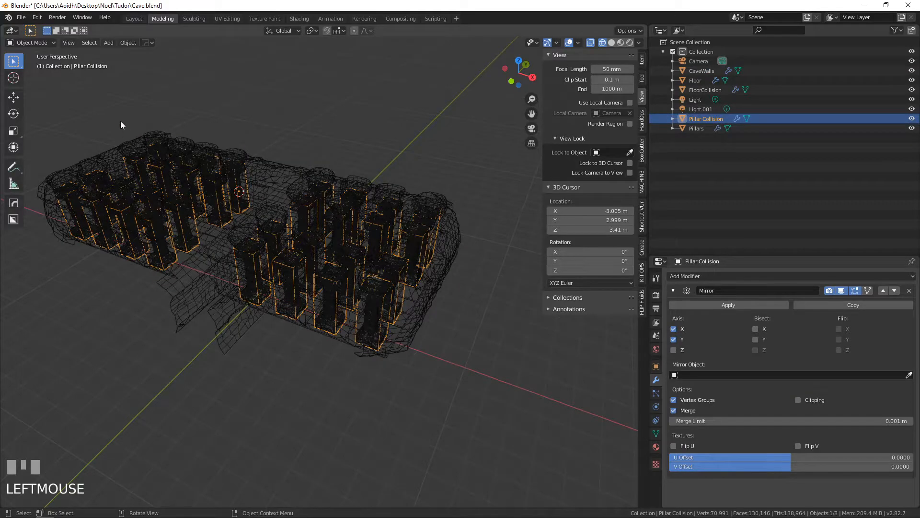
{"action": "left_click", "coordinate": [21, 17]}
{"action": "mouse_move", "coordinate": [70, 156]}
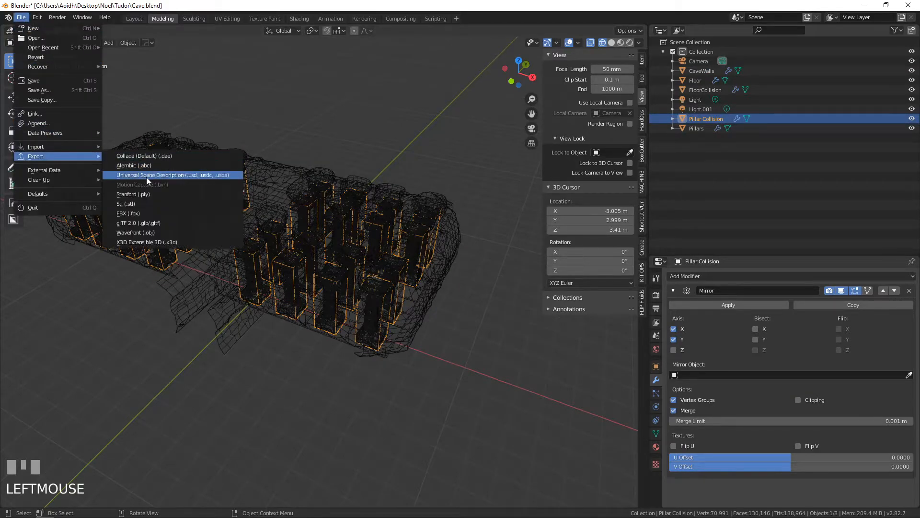
{"action": "left_click", "coordinate": [149, 213]}
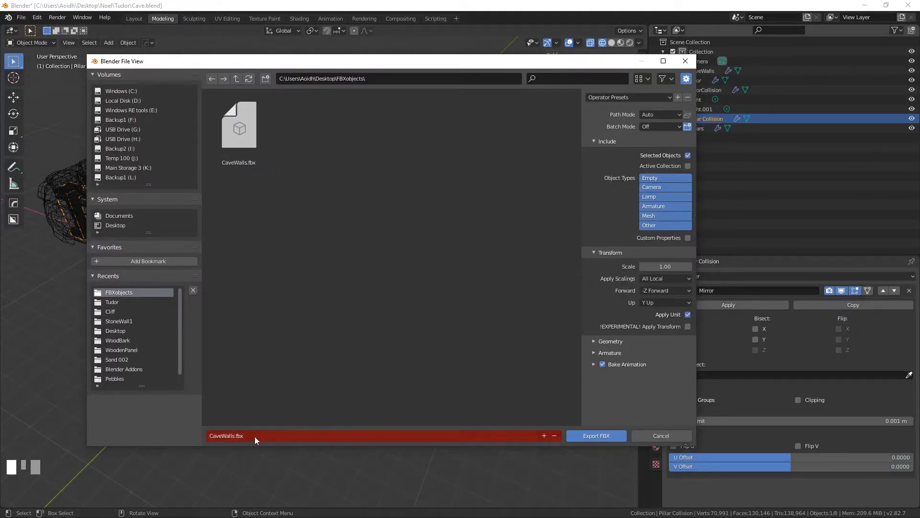
{"action": "left_click", "coordinate": [254, 436]}
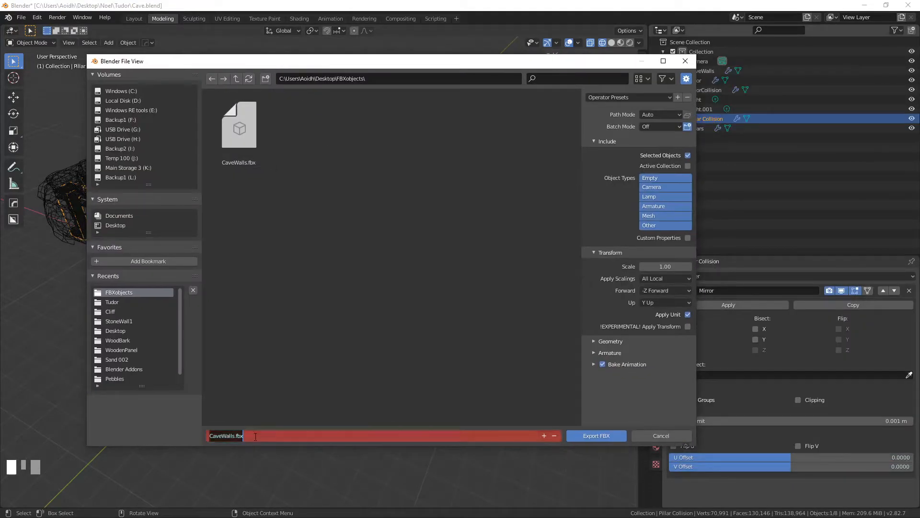
{"action": "type", "text": "PillarCollision"}
{"action": "left_click", "coordinate": [588, 436]}
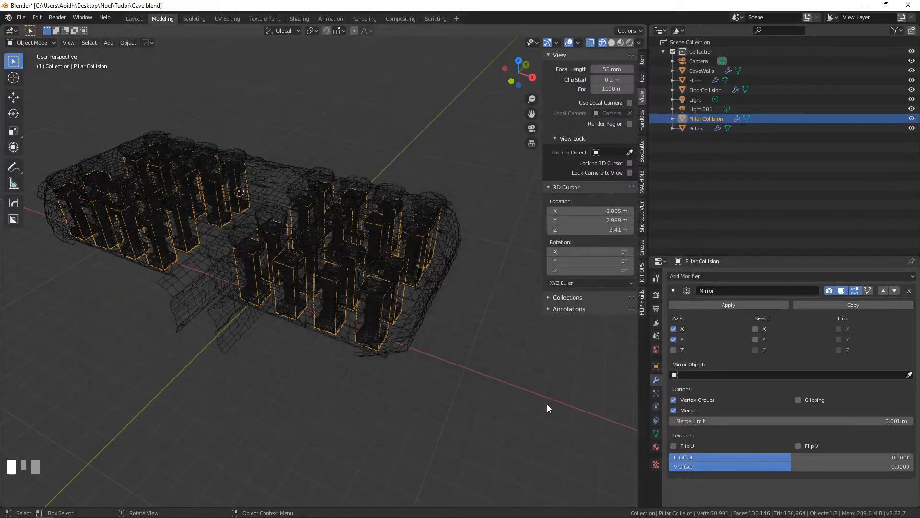
Export the Pillars object to the FBXobjects folder as an FBX file named Pillars.
{"action": "left_click", "coordinate": [334, 278]}
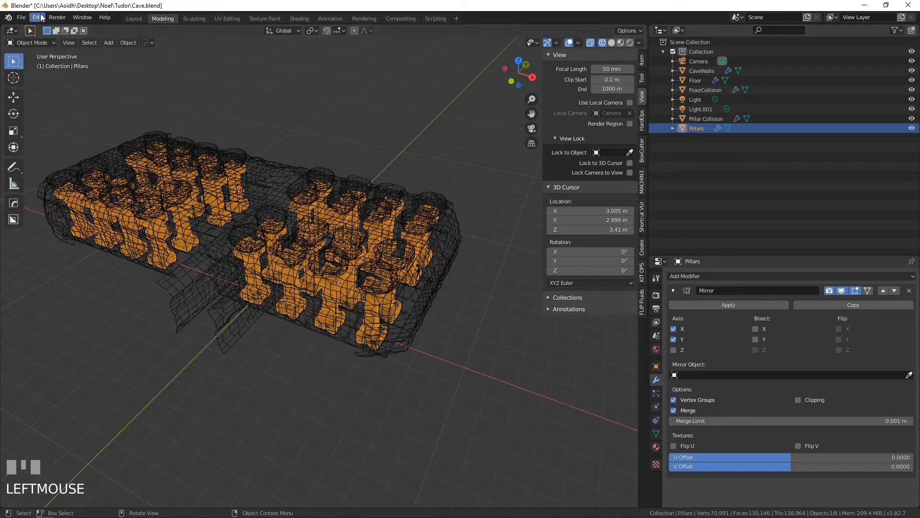
{"action": "left_click", "coordinate": [21, 18]}
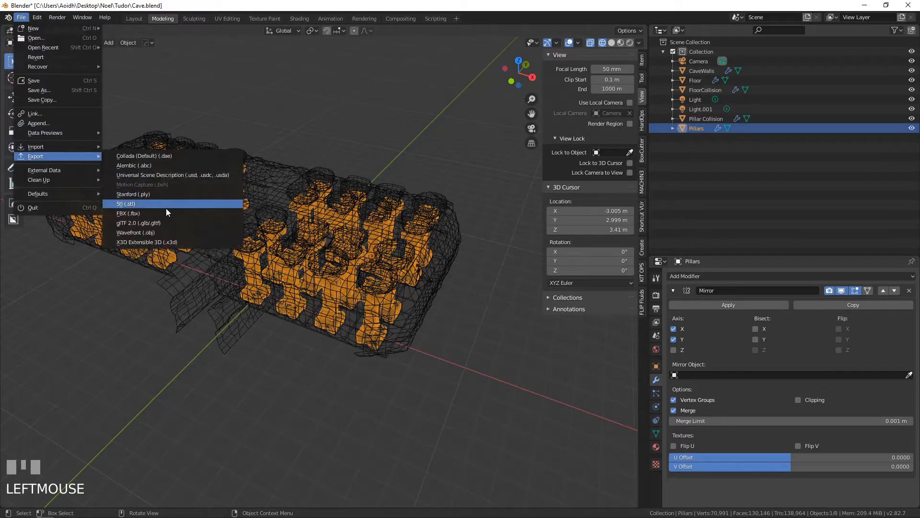
{"action": "left_click", "coordinate": [171, 212]}
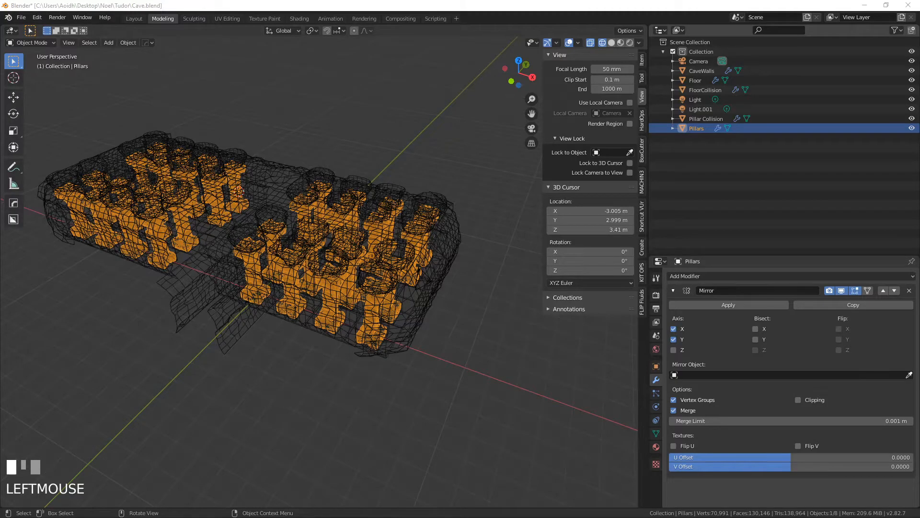
{"action": "left_click_drag", "start_coordinate": [747, 94], "coordinate": [349, 89]}
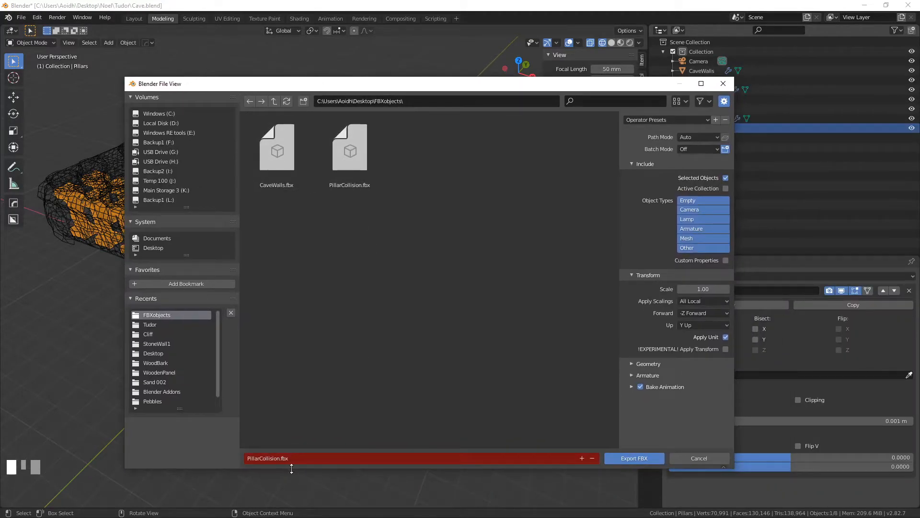
{"action": "left_click", "coordinate": [298, 457]}
{"action": "type", "text": "Pillars"}
{"action": "left_click", "coordinate": [634, 458]}
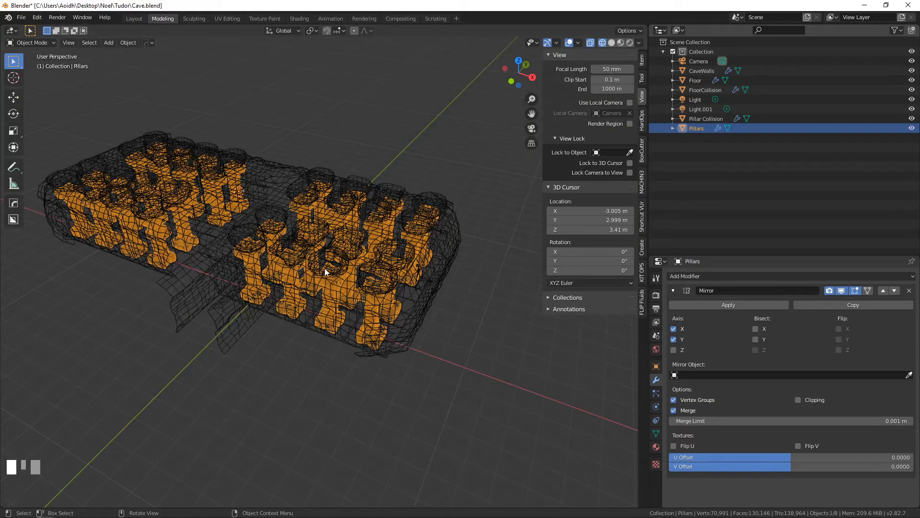
Export the FloorCollision object to the FBXobjects folder as an FBX file named FloorCollision.
{"action": "left_click", "coordinate": [393, 321]}
{"action": "left_click", "coordinate": [398, 324]}
{"action": "left_click", "coordinate": [399, 323]}
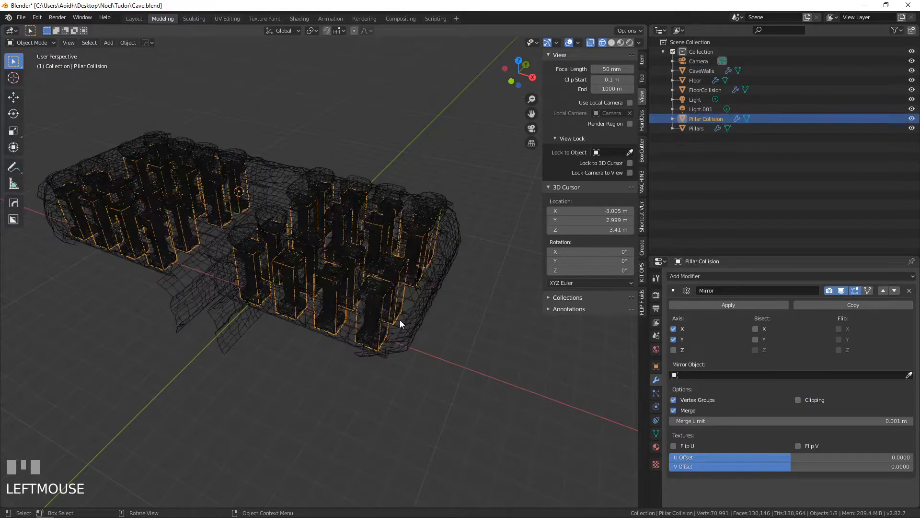
{"action": "left_click", "coordinate": [404, 326]}
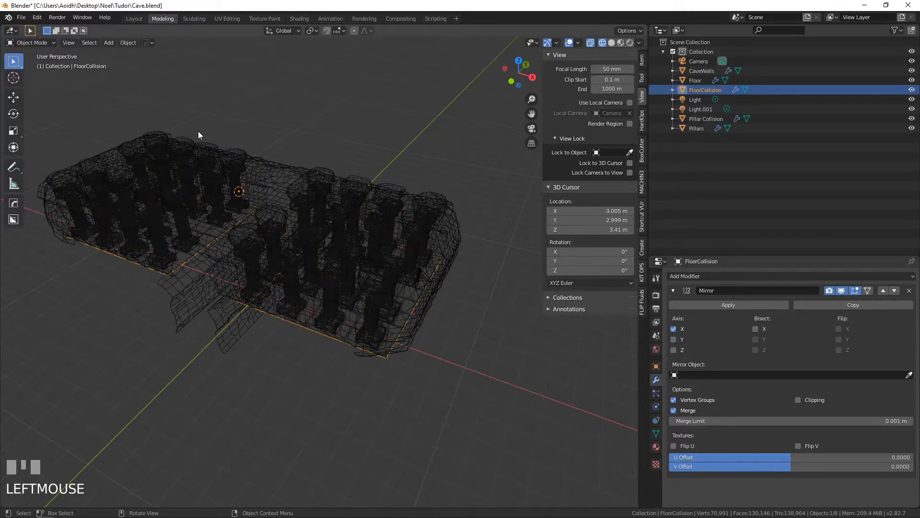
{"action": "left_click", "coordinate": [21, 17]}
{"action": "mouse_move", "coordinate": [65, 156]}
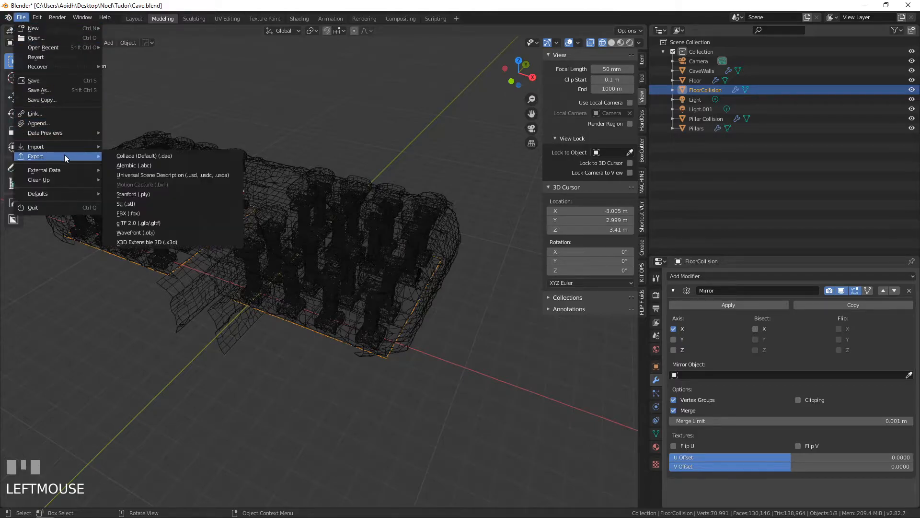
{"action": "left_click", "coordinate": [142, 213]}
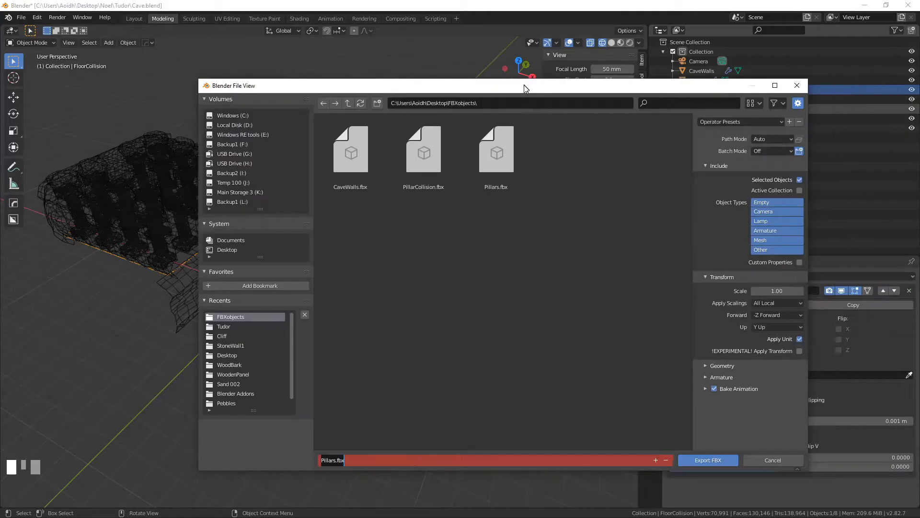
{"action": "type", "text": "Floor"}
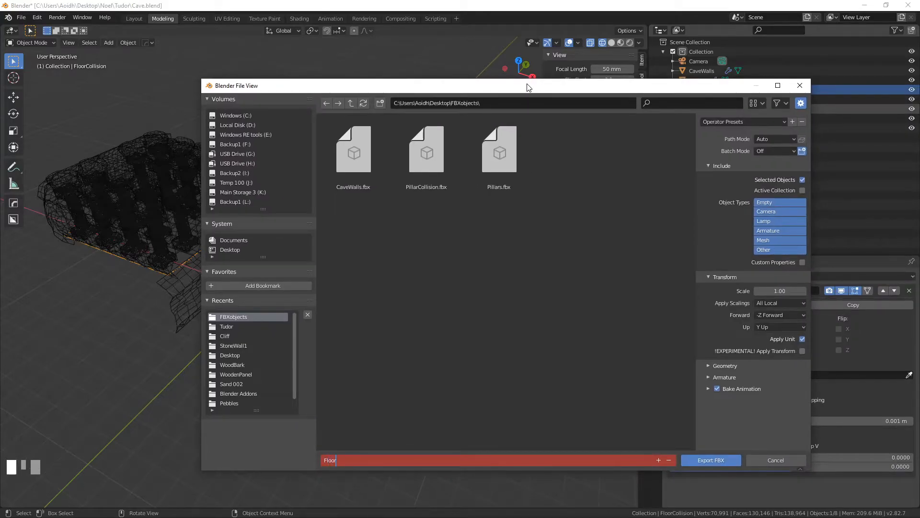
{"action": "key", "text": "Return"}
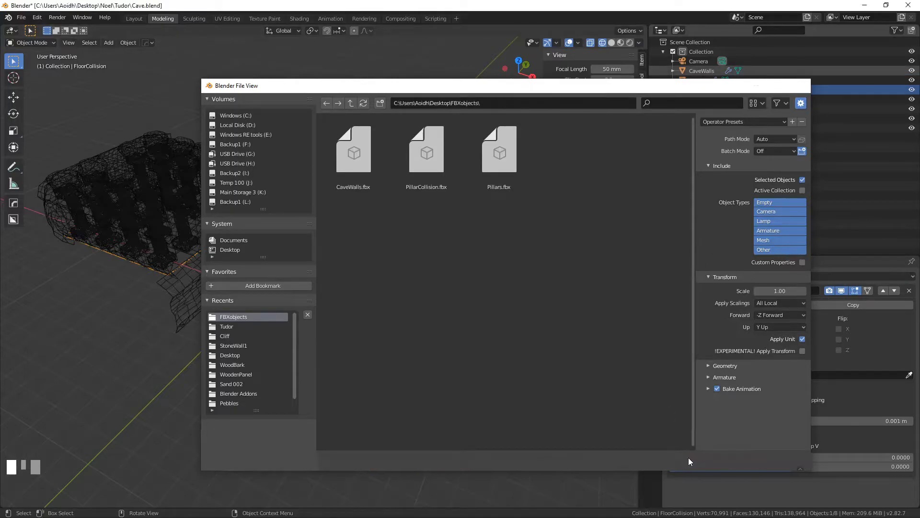
{"action": "left_click", "coordinate": [689, 458]}
Export the Floor object to the FBXobjects folder as an FBX file named Floor.
{"action": "left_click", "coordinate": [696, 80]}
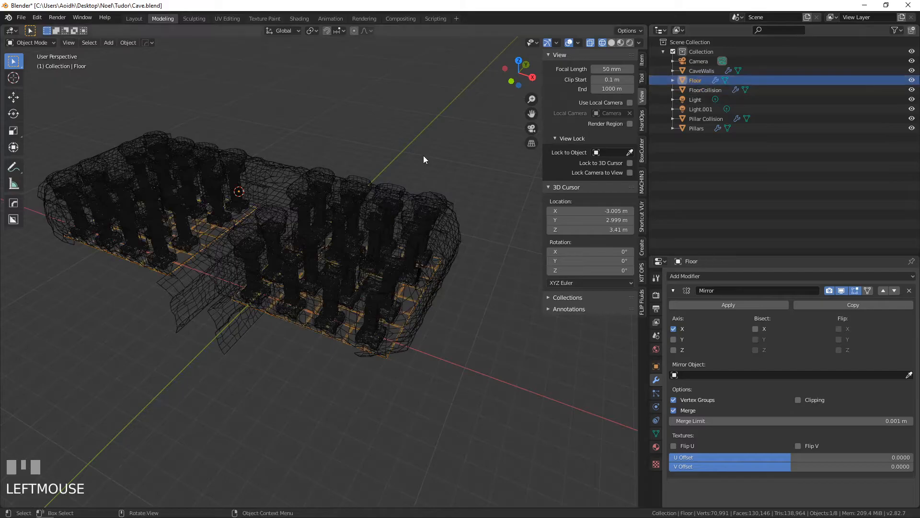
{"action": "left_click", "coordinate": [21, 17]}
{"action": "mouse_move", "coordinate": [72, 156]}
{"action": "left_click", "coordinate": [151, 215]}
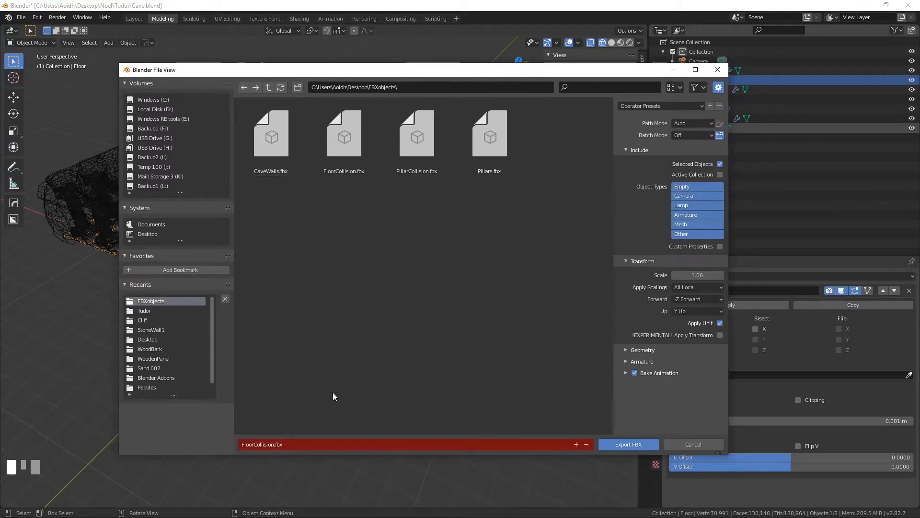
{"action": "left_click", "coordinate": [306, 445]}
{"action": "type", "text": "Flo"}
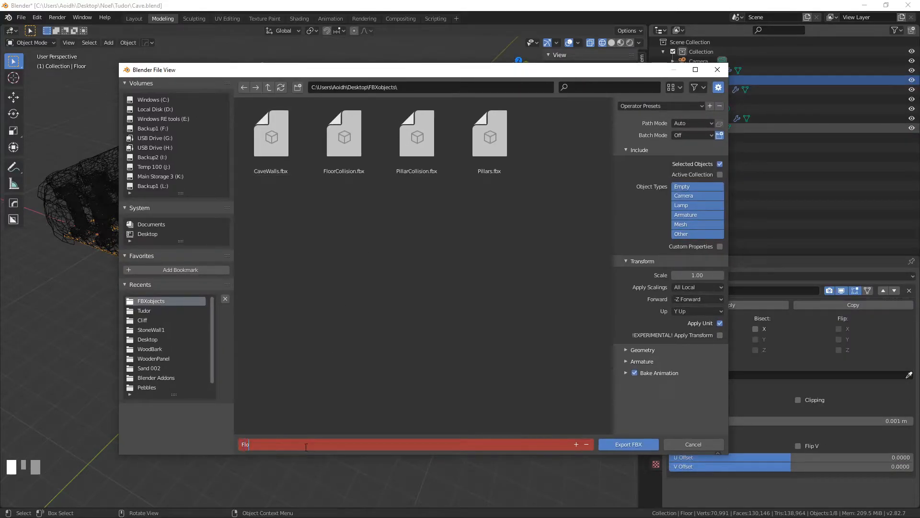
{"action": "type", "text": "or"}
{"action": "key", "text": "Return"}
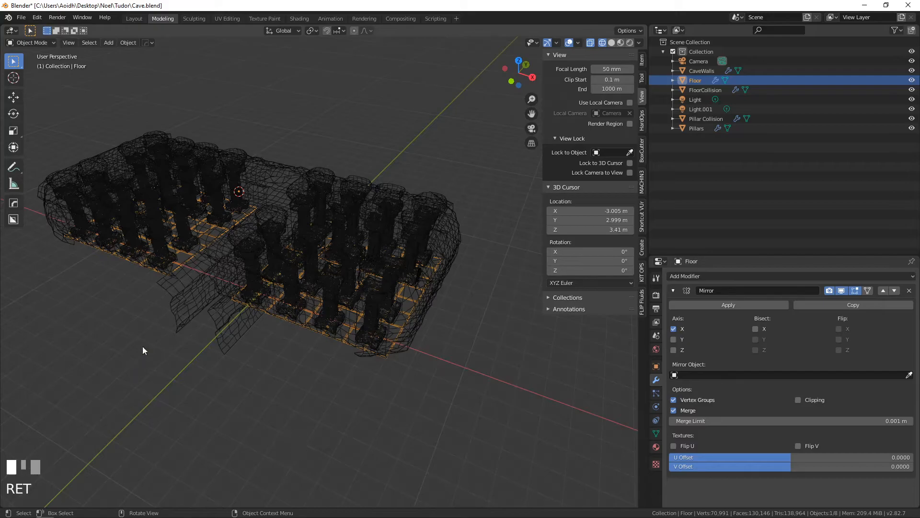
Save the changes to the Cave.blend file.
{"action": "middle_click_drag", "start_coordinate": [503, 267], "coordinate": [96, 142]}
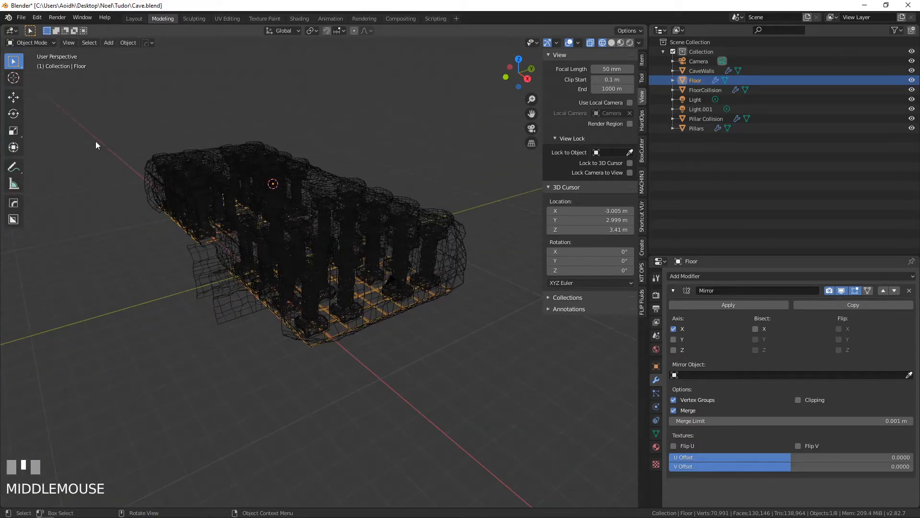
{"action": "left_click", "coordinate": [19, 20]}
{"action": "left_click", "coordinate": [39, 82]}
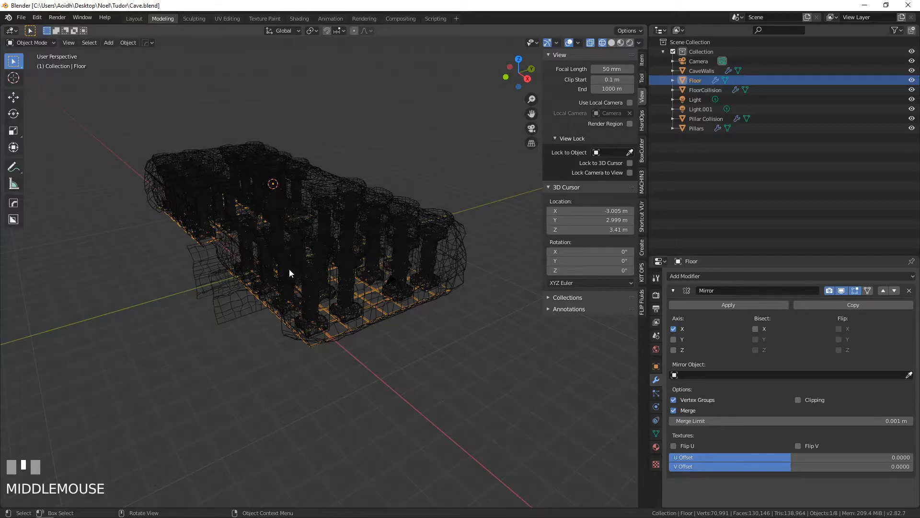
Switch to Unity and import CaveWalls, Floor, FloorCollision, PillarCollision and Pillars from the Desktop's FBXobjects folder as new assets.
{"action": "left_click", "coordinate": [864, 5]}
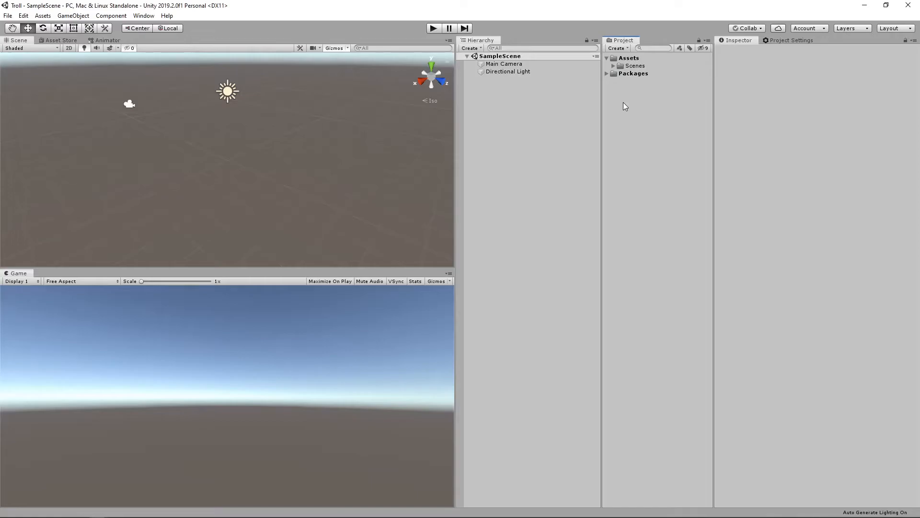
{"action": "right_click", "coordinate": [623, 103]}
{"action": "left_click", "coordinate": [647, 189]}
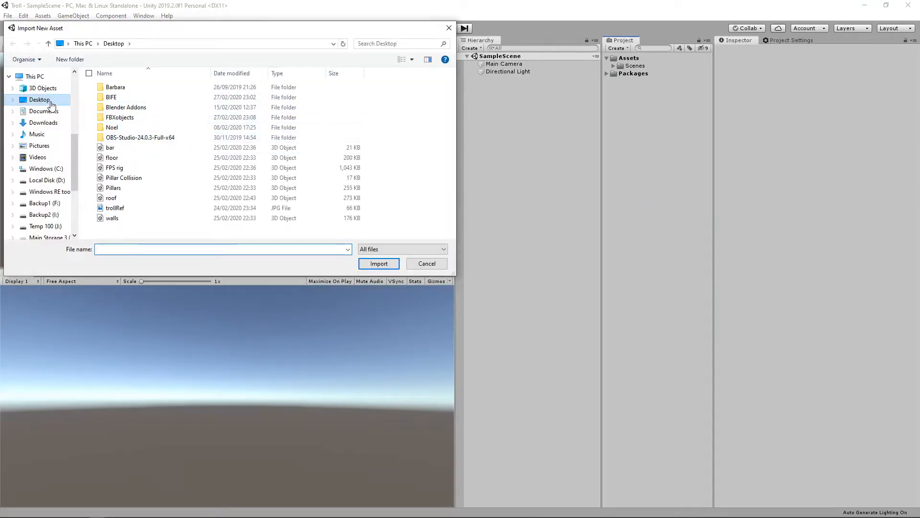
{"action": "double_click", "coordinate": [136, 118]}
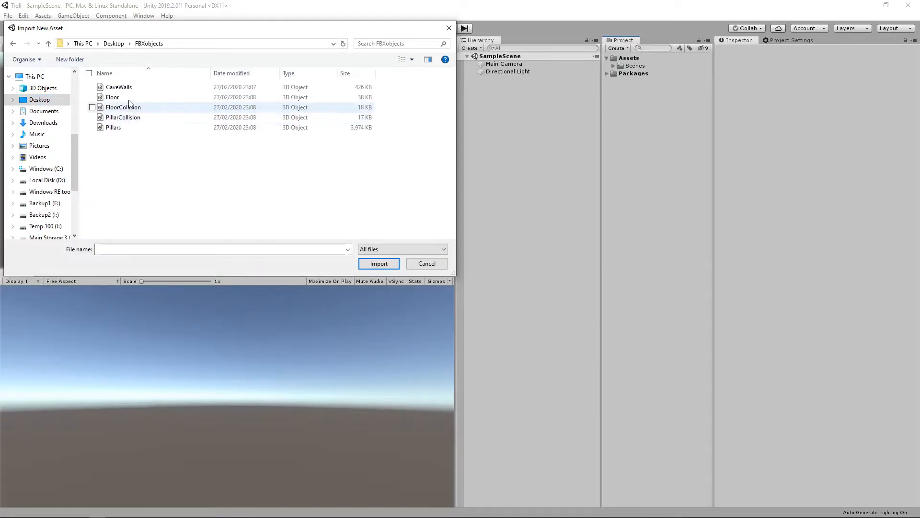
{"action": "left_click_drag", "start_coordinate": [127, 146], "coordinate": [106, 82]}
{"action": "left_click", "coordinate": [379, 264]}
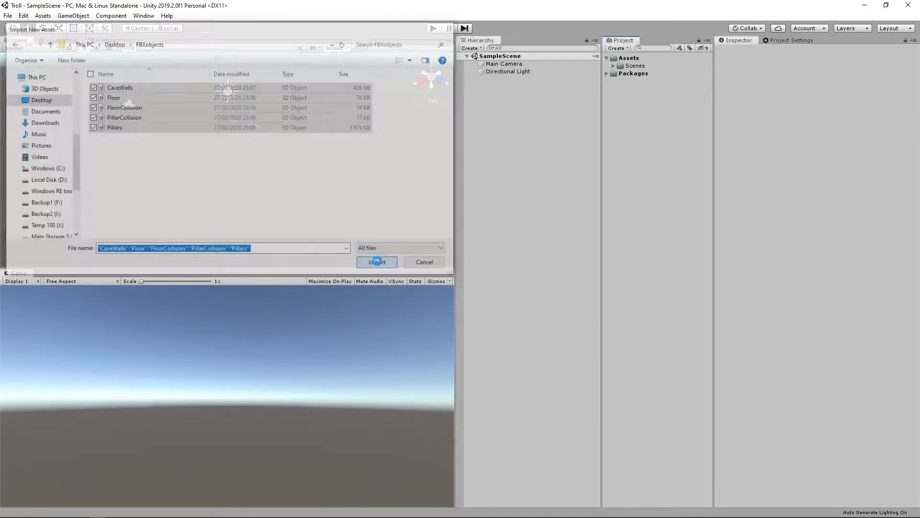
{"action": "left_click", "coordinate": [659, 166]}
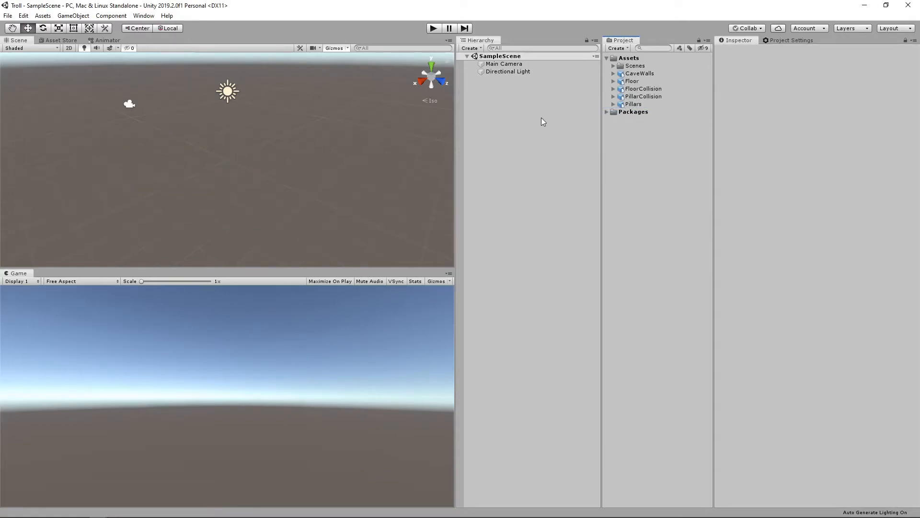
Add the Pillars, PillarCollision, FloorCollision, Floor and CaveWalls models to SampleScene.
{"action": "left_click_drag", "start_coordinate": [631, 107], "coordinate": [524, 107]}
{"action": "left_click", "coordinate": [636, 98]}
{"action": "left_click_drag", "start_coordinate": [637, 100], "coordinate": [535, 110]}
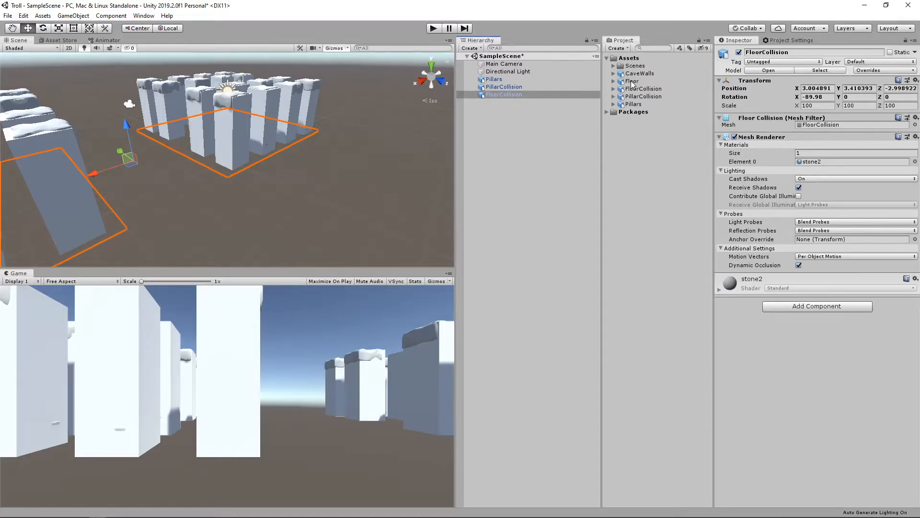
{"action": "left_click_drag", "start_coordinate": [632, 83], "coordinate": [542, 131]}
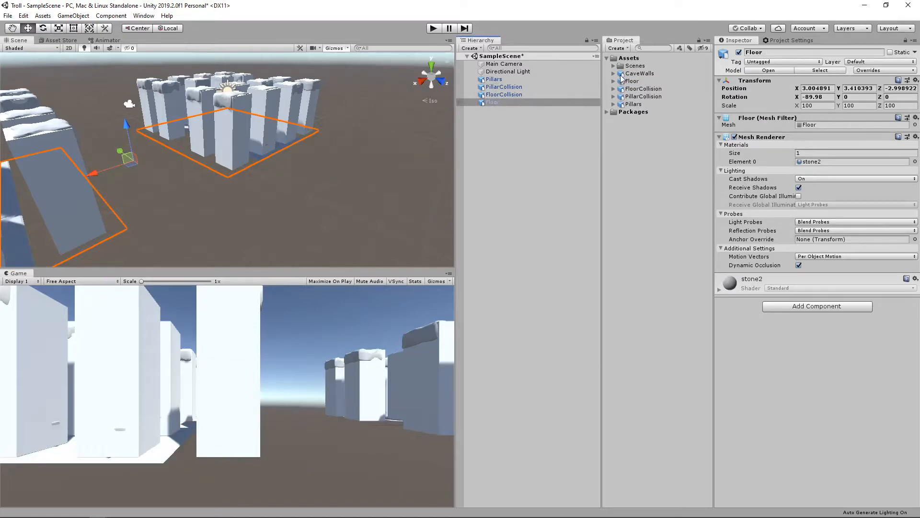
{"action": "left_click_drag", "start_coordinate": [629, 75], "coordinate": [487, 156]}
{"action": "left_click_drag", "start_coordinate": [336, 170], "coordinate": [180, 152], "text": "alt"}
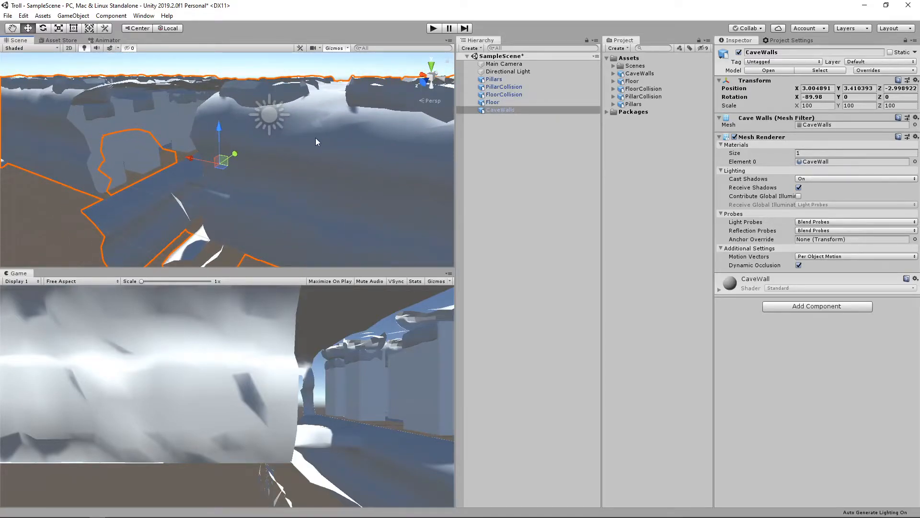
From the top view, move the Main Camera into the cave at Z -3.26 and rotate it about 71° around Y.
{"action": "left_click", "coordinate": [504, 64]}
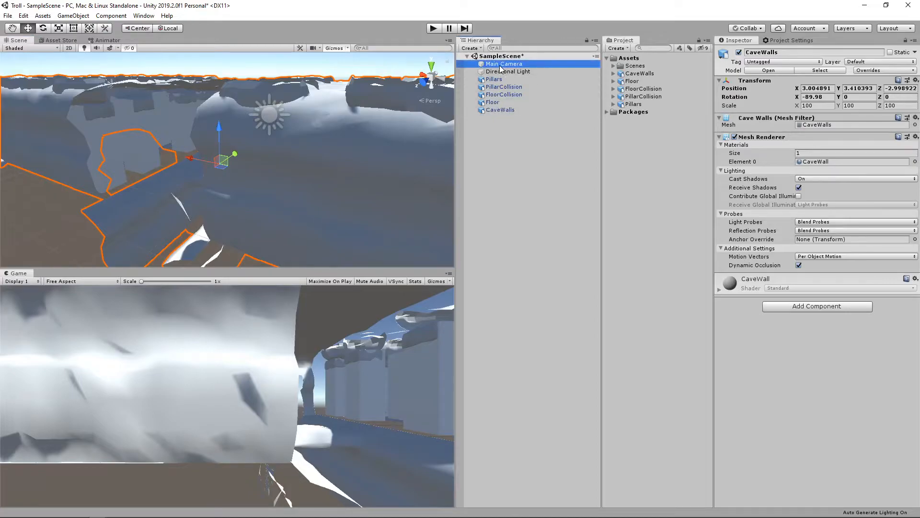
{"action": "left_click", "coordinate": [430, 66]}
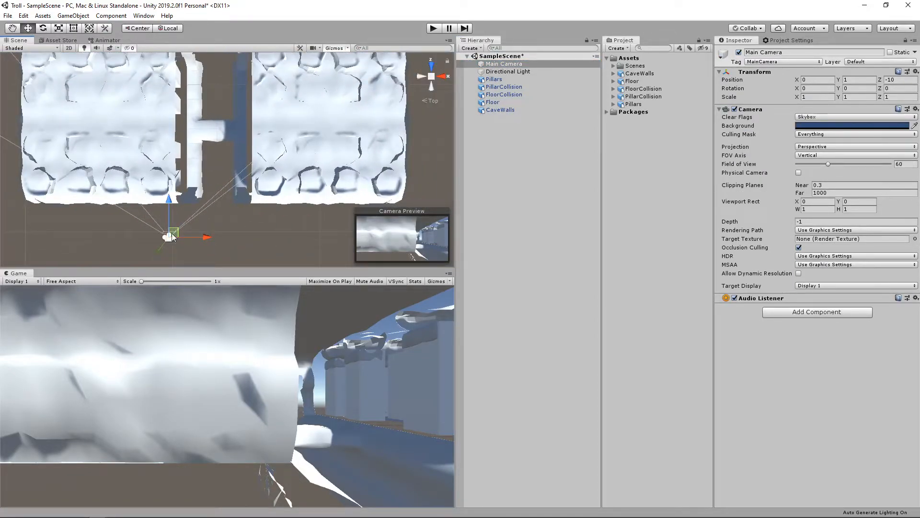
{"action": "left_click_drag", "start_coordinate": [171, 206], "coordinate": [248, 214]}
{"action": "left_click", "coordinate": [44, 28]}
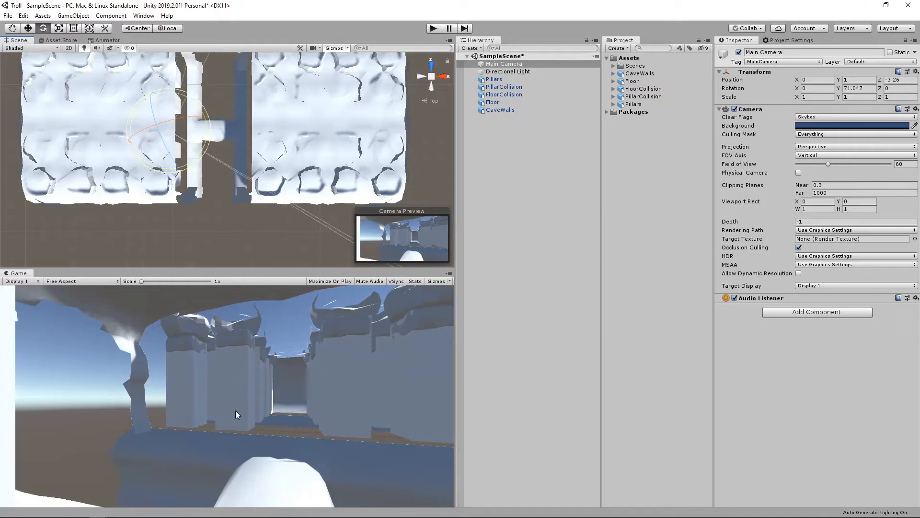
Deactivate the PillarCollision object to check the detailed pillars in the game view, and reactivate it.
{"action": "left_click", "coordinate": [508, 87]}
{"action": "left_click", "coordinate": [739, 52]}
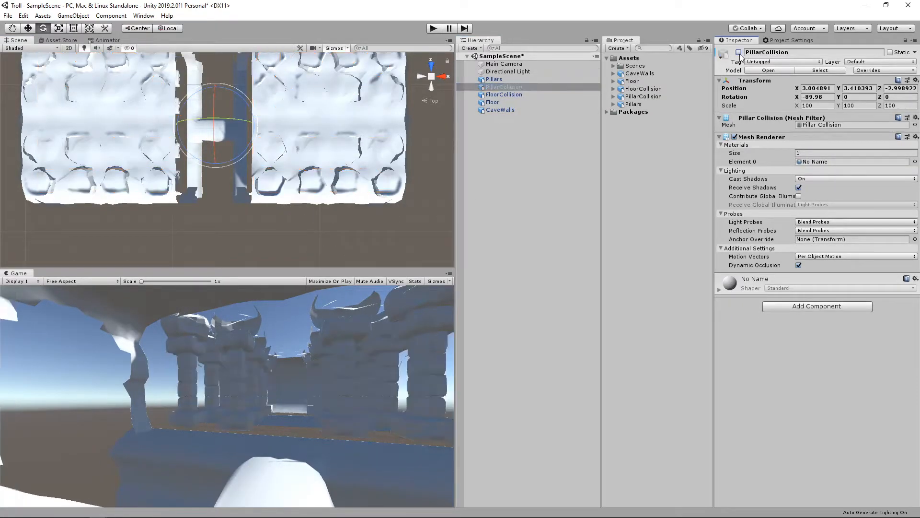
{"action": "left_click", "coordinate": [738, 53]}
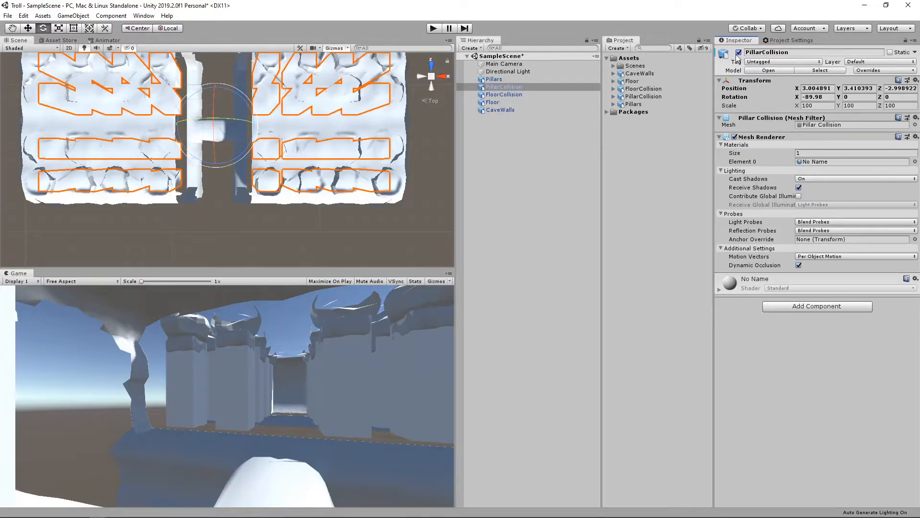
Select the Floor object and examine its surface from above and from below in the scene view.
{"action": "left_click", "coordinate": [500, 102]}
{"action": "right_click_drag", "start_coordinate": [242, 240], "coordinate": [331, 118]}
{"action": "middle_click_drag", "start_coordinate": [331, 118], "coordinate": [299, 418]}
{"action": "right_click_drag", "start_coordinate": [272, 267], "coordinate": [255, 468]}
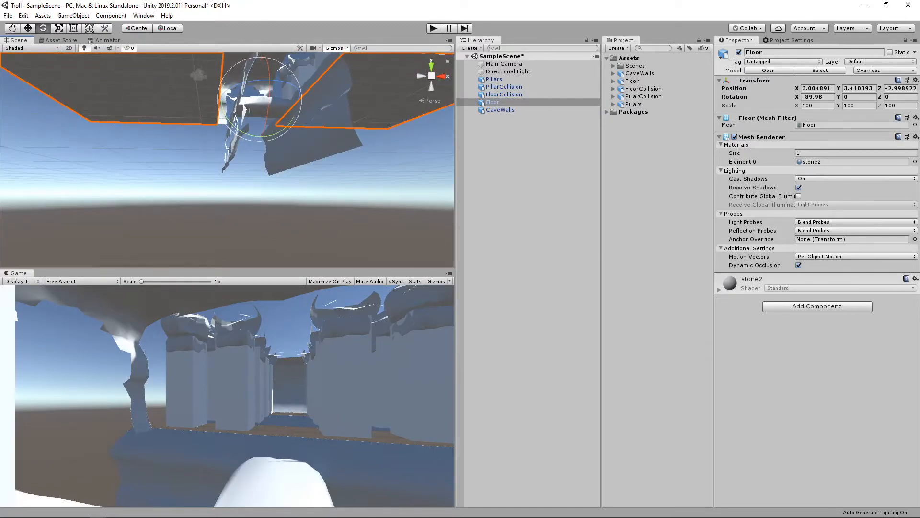
{"action": "middle_click_drag", "start_coordinate": [312, 128], "coordinate": [320, 170]}
{"action": "right_click_drag", "start_coordinate": [325, 153], "coordinate": [318, 244]}
{"action": "right_click_drag", "start_coordinate": [324, 128], "coordinate": [353, 163]}
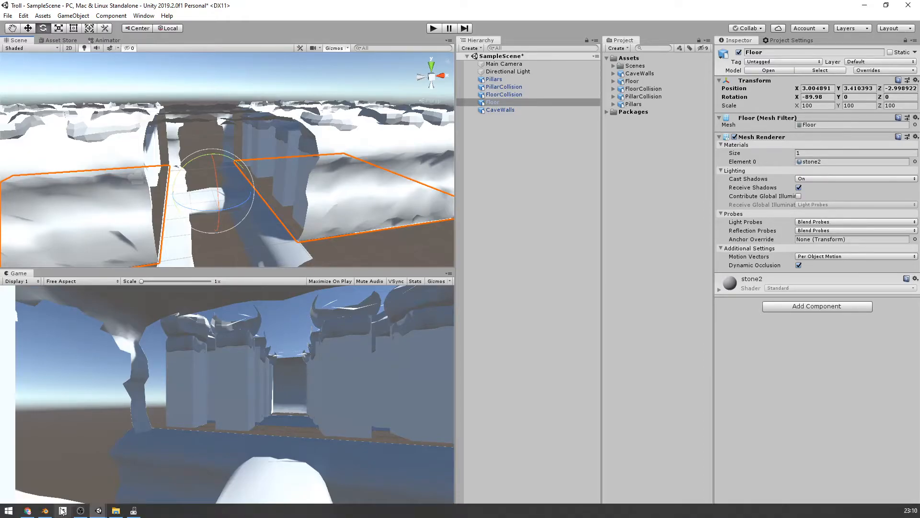
Switch to Blender, select the whole Floor mesh in Edit Mode, display its face normals at size 0.30 and examine their direction.
{"action": "left_click", "coordinate": [45, 510]}
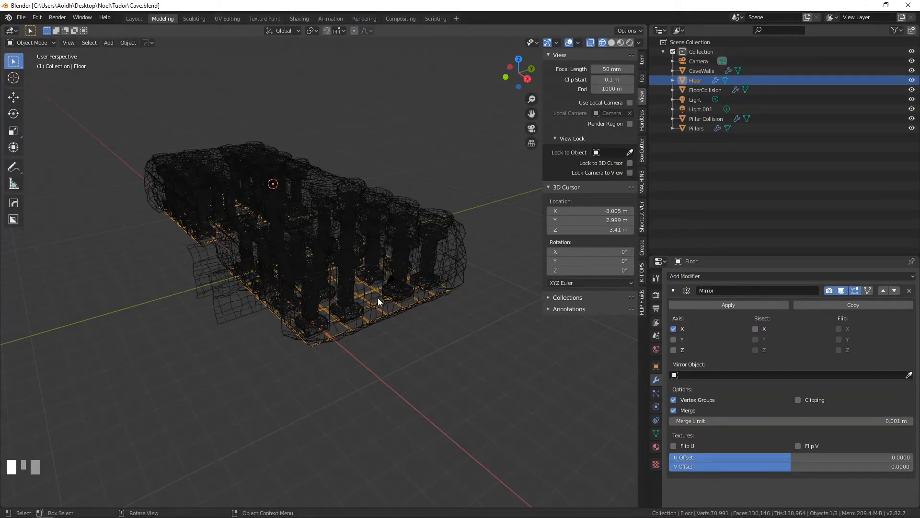
{"action": "key", "text": "Tab"}
{"action": "key", "text": "a"}
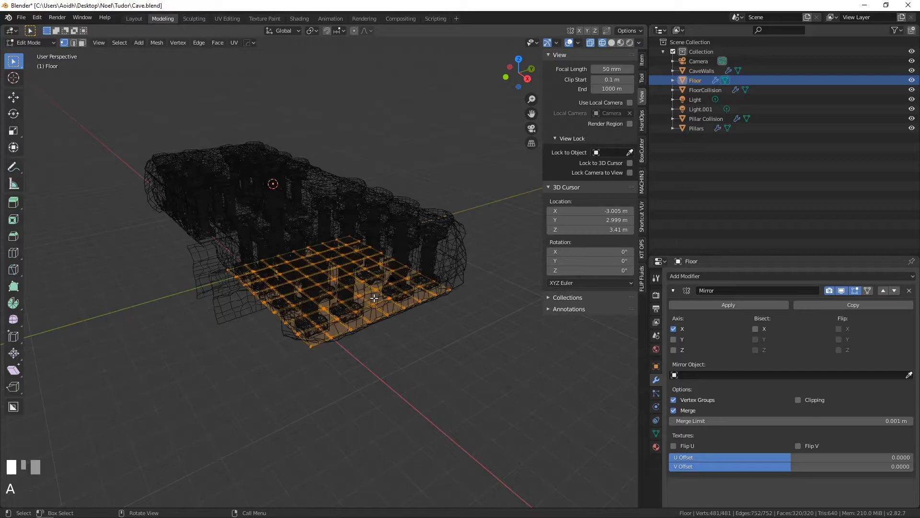
{"action": "left_click", "coordinate": [578, 43]}
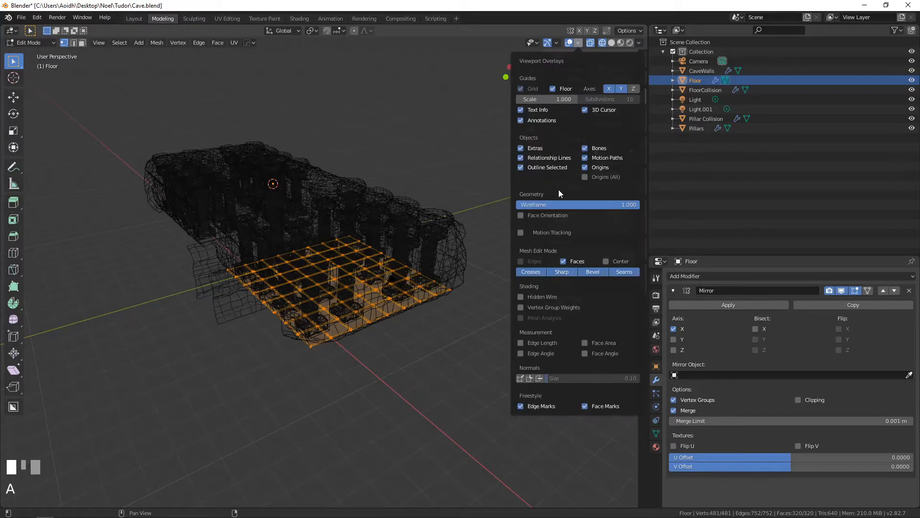
{"action": "left_click", "coordinate": [538, 378]}
{"action": "left_click_drag", "start_coordinate": [575, 379], "coordinate": [594, 378]}
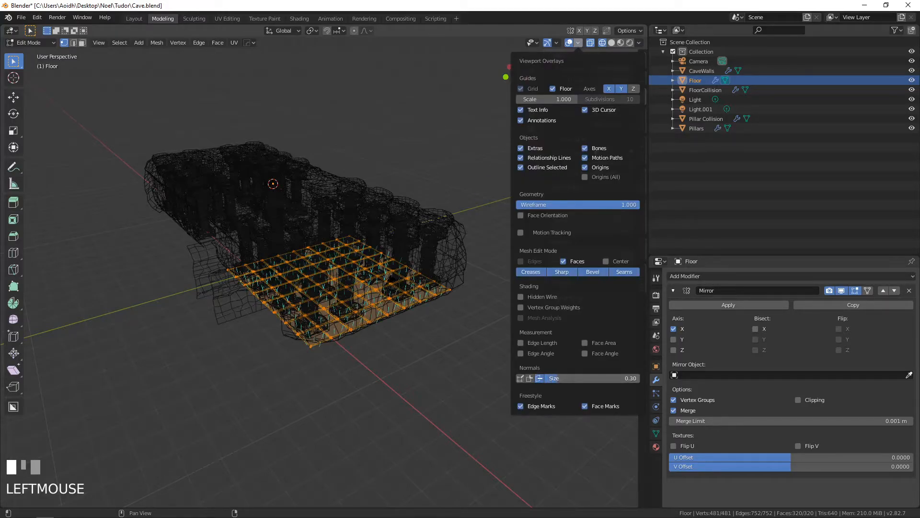
{"action": "middle_click_drag", "start_coordinate": [558, 378], "coordinate": [409, 335]}
{"action": "scroll", "coordinate": [448, 340], "scroll_direction": "up", "scroll_amount": 5}
{"action": "scroll", "coordinate": [447, 340], "scroll_direction": "up", "scroll_amount": 3}
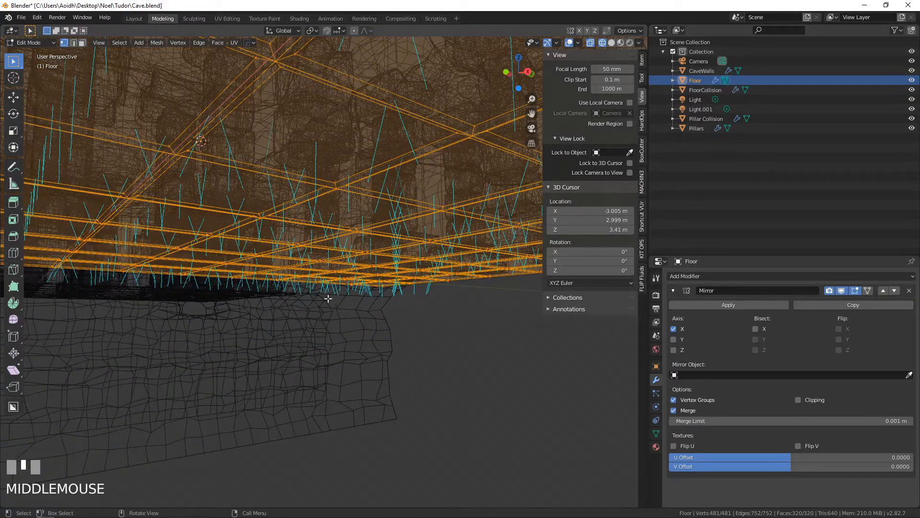
Reorient the normals of the entire Floor mesh and check their direction above and below the floor.
{"action": "left_click", "coordinate": [157, 43]}
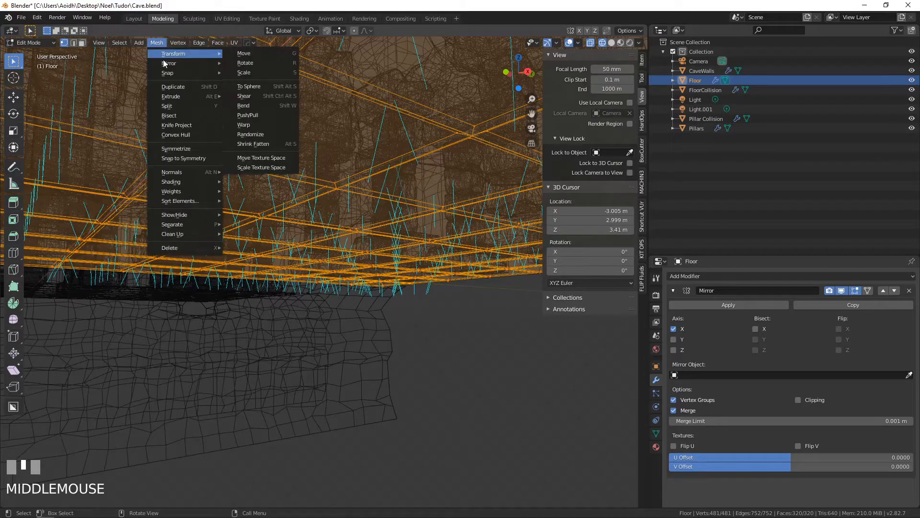
{"action": "mouse_move", "coordinate": [185, 172]}
{"action": "left_click", "coordinate": [258, 172]}
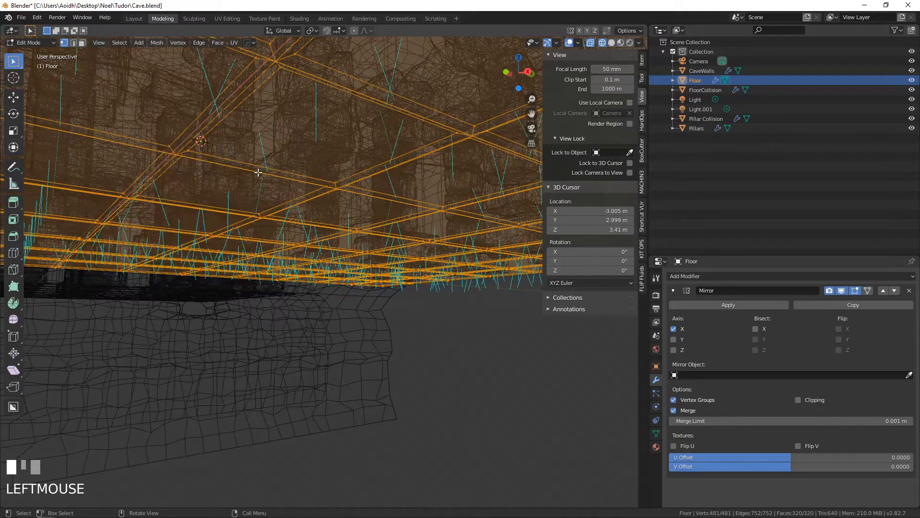
{"action": "scroll", "coordinate": [240, 163], "scroll_direction": "down", "scroll_amount": 5}
{"action": "middle_click_drag", "start_coordinate": [240, 162], "coordinate": [313, 300]}
{"action": "scroll", "coordinate": [359, 278], "scroll_direction": "up", "scroll_amount": 2}
{"action": "scroll", "coordinate": [323, 290], "scroll_direction": "up", "scroll_amount": 2}
{"action": "scroll", "coordinate": [294, 295], "scroll_direction": "down", "scroll_amount": 2}
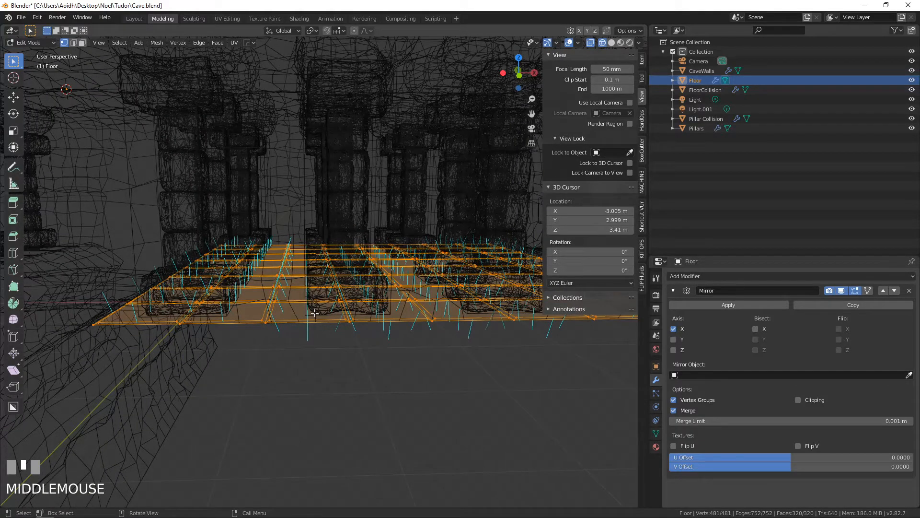
Box-select the middle section of the floor mesh in the front view and flip its normals.
{"action": "key", "text": "KP_1"}
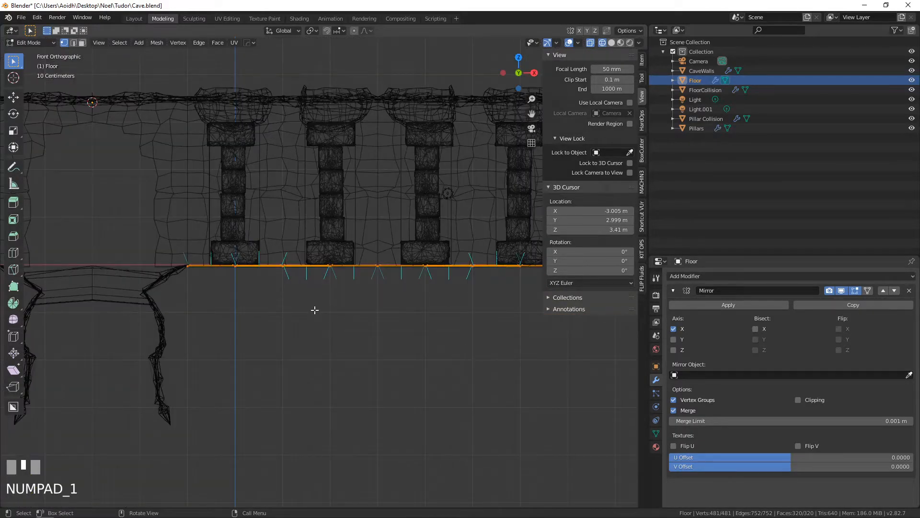
{"action": "scroll", "coordinate": [309, 297], "scroll_direction": "down", "scroll_amount": 1}
{"action": "key", "text": "alt+a"}
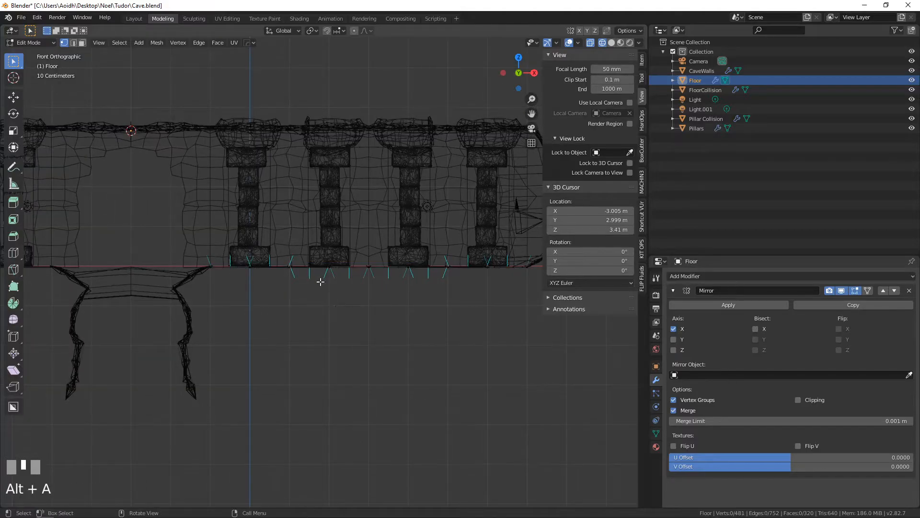
{"action": "key", "text": "b"}
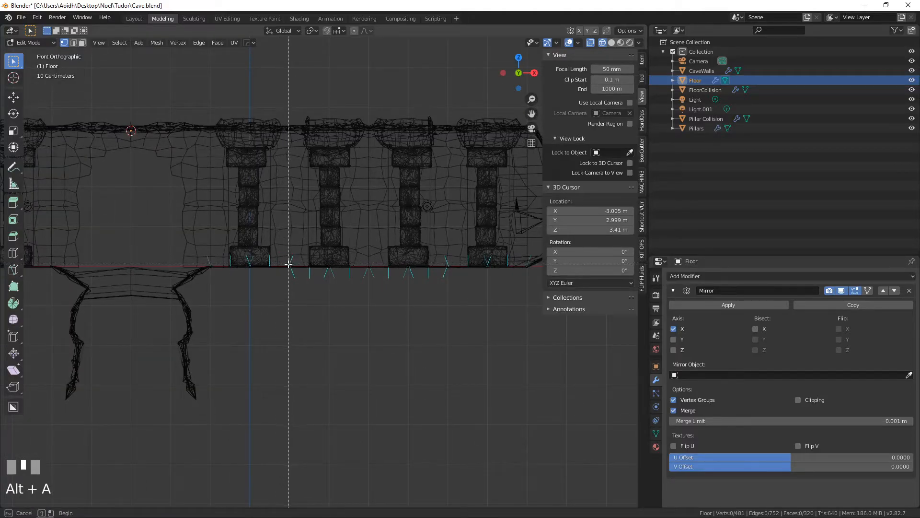
{"action": "left_click_drag", "start_coordinate": [290, 265], "coordinate": [448, 307]}
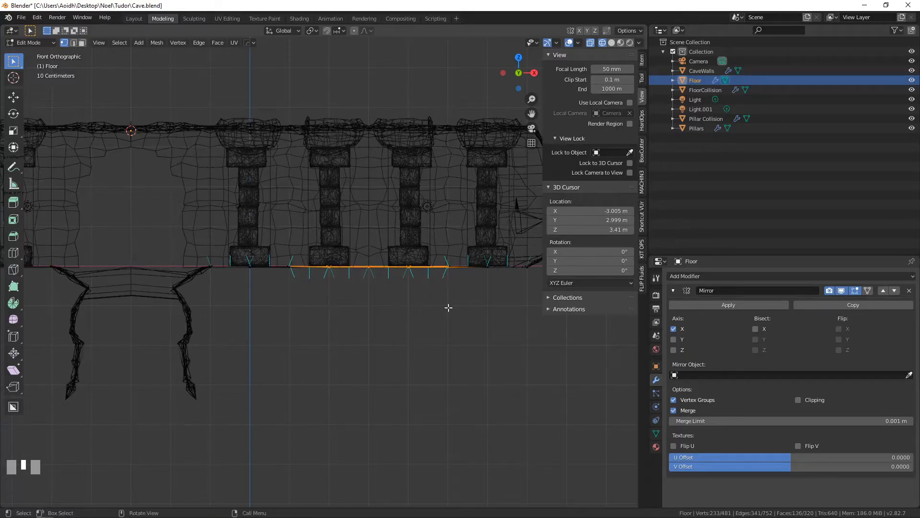
{"action": "left_click", "coordinate": [156, 43]}
{"action": "mouse_move", "coordinate": [181, 183]}
{"action": "left_click", "coordinate": [234, 174]}
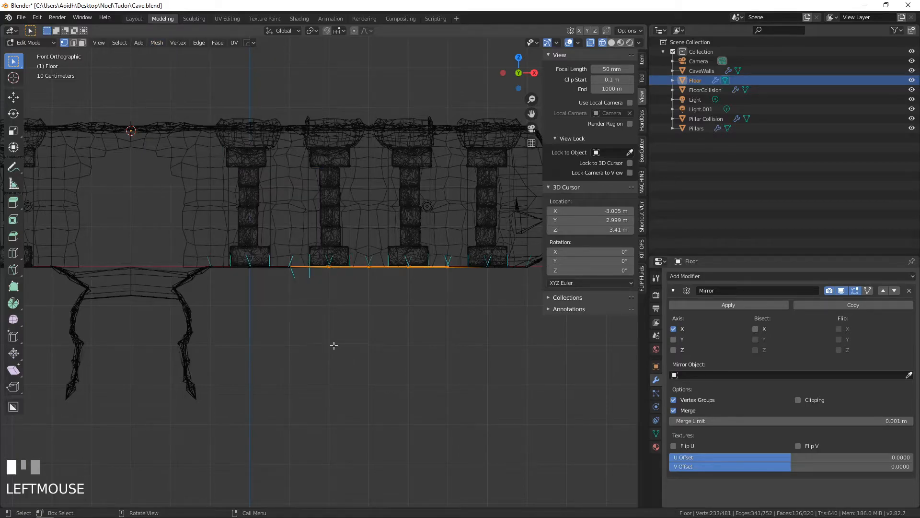
Clear the selection, switch to face selection and select the narrow front-edge floor face between the first two pillar rows.
{"action": "scroll", "coordinate": [296, 298], "scroll_direction": "up", "scroll_amount": 6}
{"action": "middle_click_drag", "start_coordinate": [265, 276], "coordinate": [320, 254]}
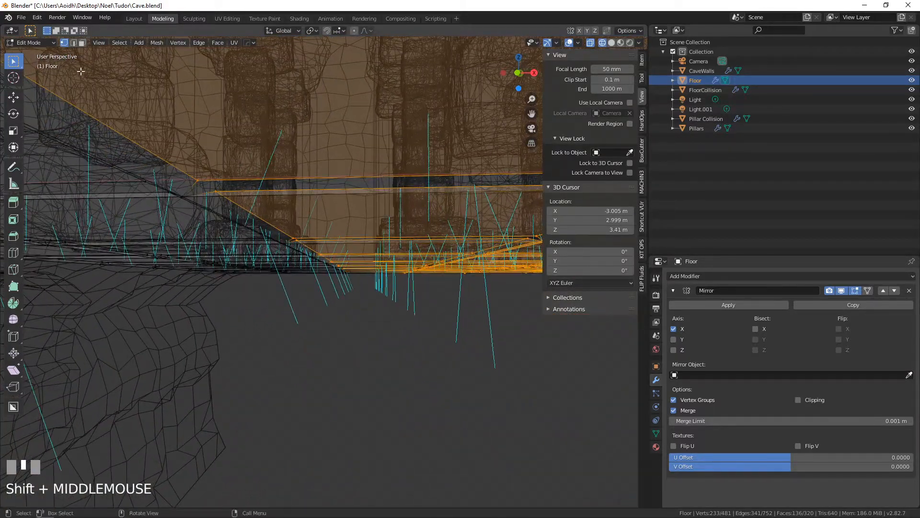
{"action": "scroll", "coordinate": [273, 229], "scroll_direction": "down", "scroll_amount": 4}
{"action": "middle_click_drag", "start_coordinate": [273, 228], "coordinate": [354, 335]}
{"action": "scroll", "coordinate": [320, 265], "scroll_direction": "down", "scroll_amount": 2}
{"action": "scroll", "coordinate": [358, 344], "scroll_direction": "up", "scroll_amount": 2}
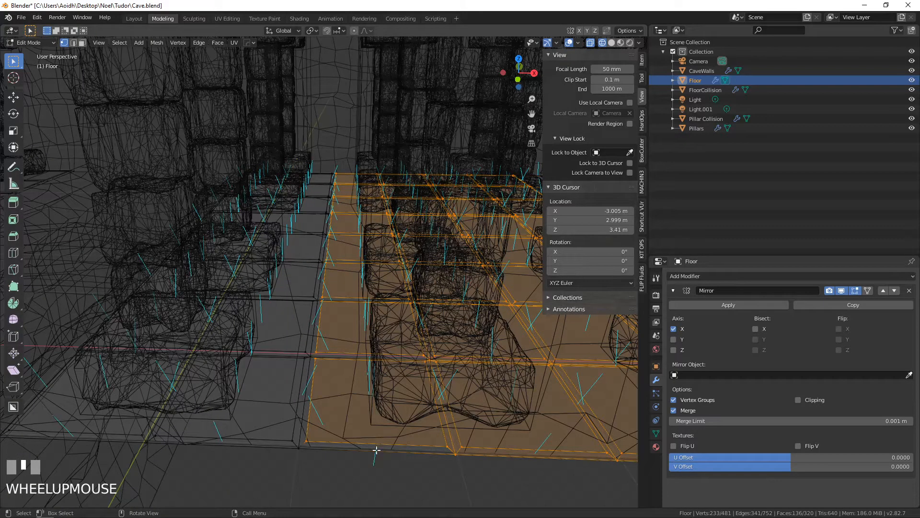
{"action": "left_click", "coordinate": [376, 450]}
{"action": "left_click", "coordinate": [82, 44]}
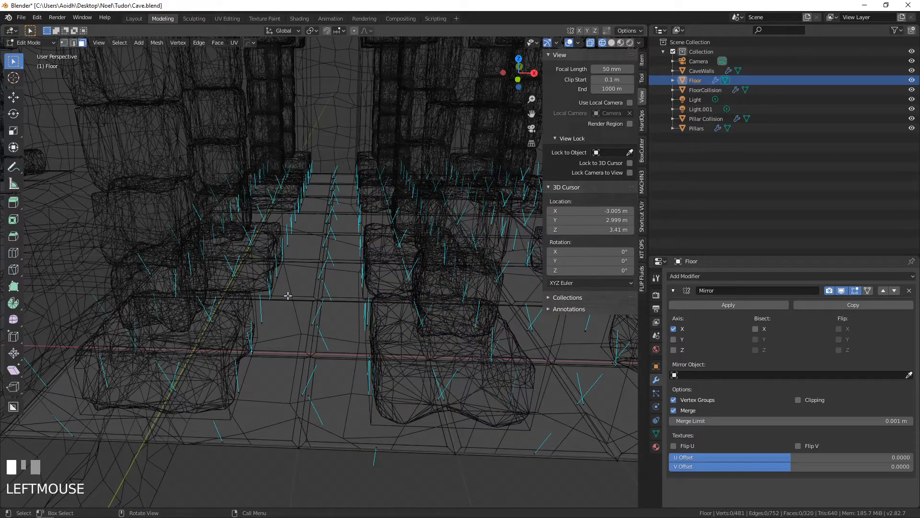
{"action": "left_click", "coordinate": [365, 448]}
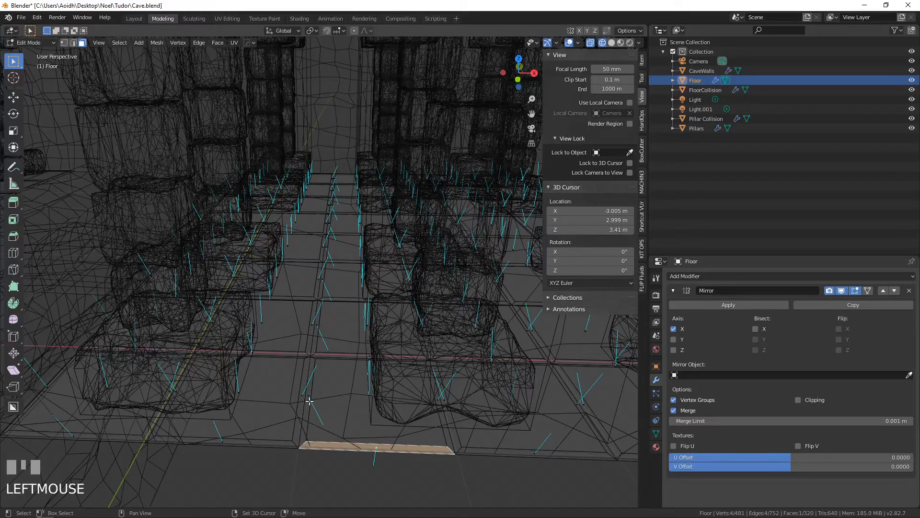
Add the narrow lengthwise strip of floor faces between the pillar rows to the selection, from front to back.
{"action": "left_click", "coordinate": [309, 381], "text": "shift"}
{"action": "left_click", "coordinate": [315, 340], "text": "shift"}
{"action": "left_click", "coordinate": [321, 292], "text": "shift"}
{"action": "middle_click_drag", "start_coordinate": [321, 292], "coordinate": [341, 363], "text": "shift"}
{"action": "left_click", "coordinate": [347, 324], "text": "shift"}
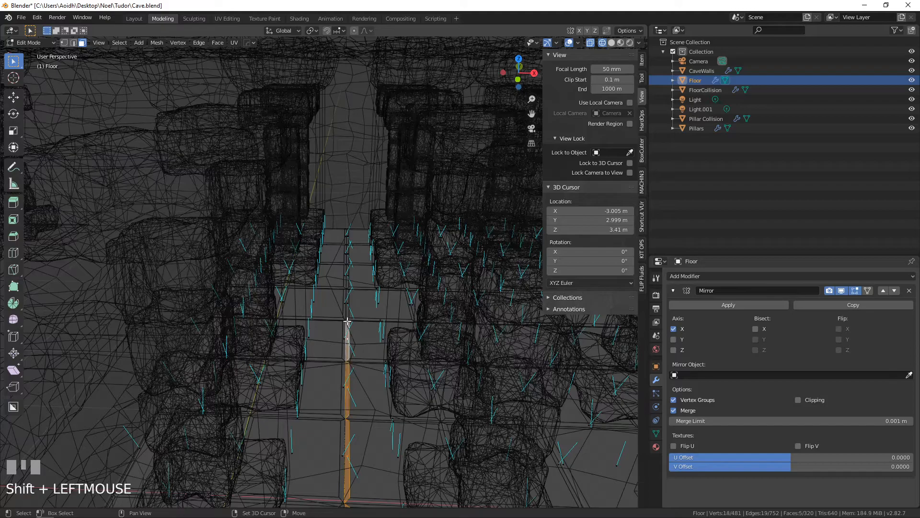
{"action": "left_click", "coordinate": [350, 303], "text": "shift"}
{"action": "left_click", "coordinate": [349, 276], "text": "shift"}
{"action": "left_click", "coordinate": [349, 254], "text": "shift"}
{"action": "left_click", "coordinate": [347, 237], "text": "shift"}
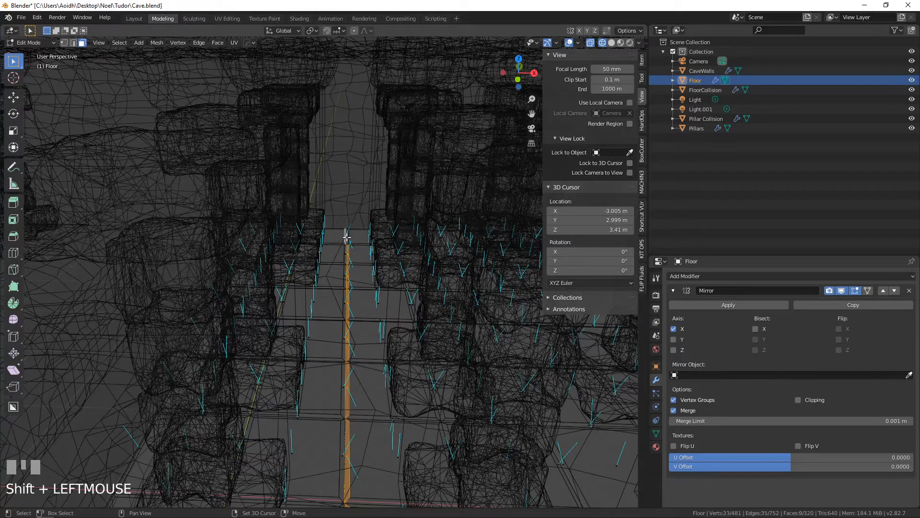
{"action": "key", "text": "ctrl+x"}
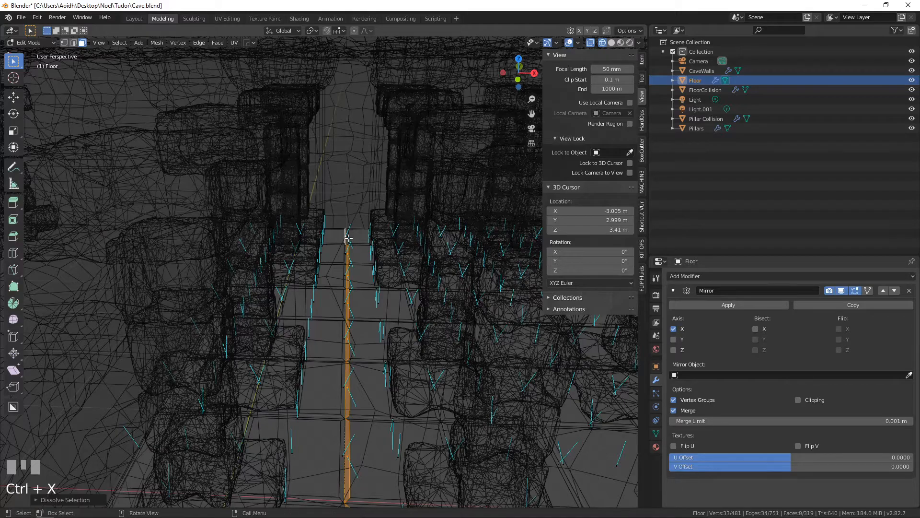
{"action": "key", "text": "ctrl+z"}
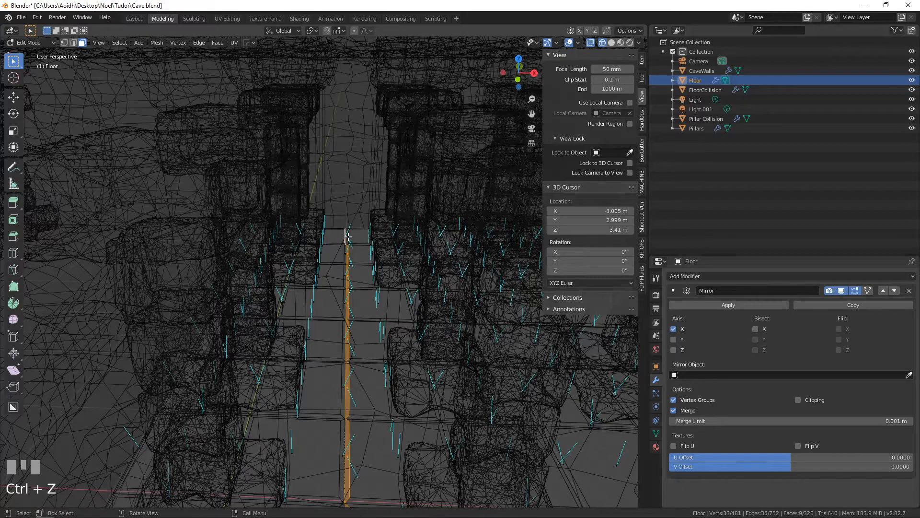
{"action": "left_click", "coordinate": [348, 236]}
{"action": "key", "text": "ctrl+z"}
Complete the selection with the narrow edge face at the strip's end and flip the normals of all selected floor faces.
{"action": "left_click", "coordinate": [354, 244], "text": "shift"}
{"action": "middle_click_drag", "start_coordinate": [354, 244], "coordinate": [178, 191]}
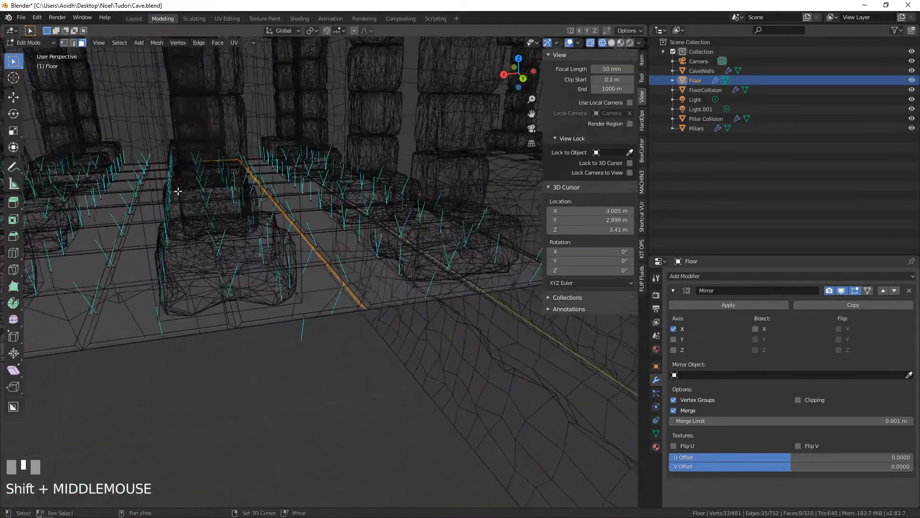
{"action": "left_click", "coordinate": [299, 319], "text": "shift"}
{"action": "left_click", "coordinate": [157, 43]}
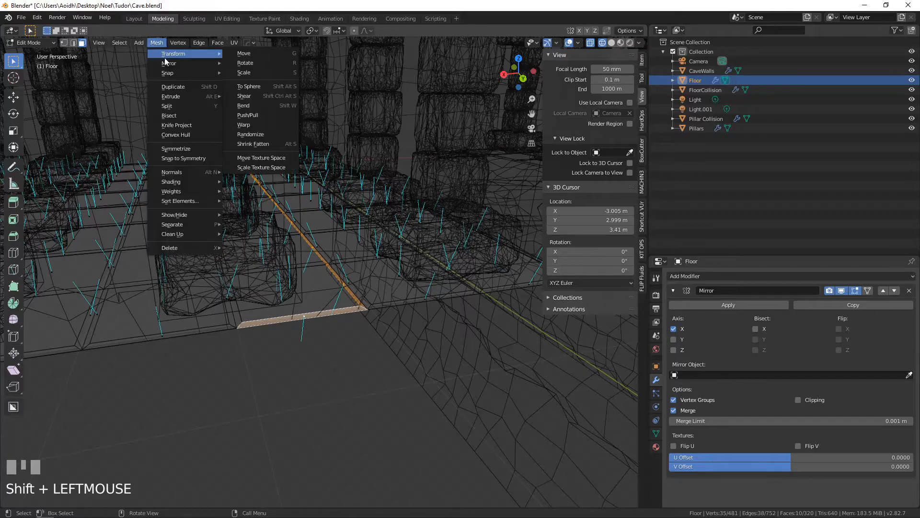
{"action": "mouse_move", "coordinate": [194, 172]}
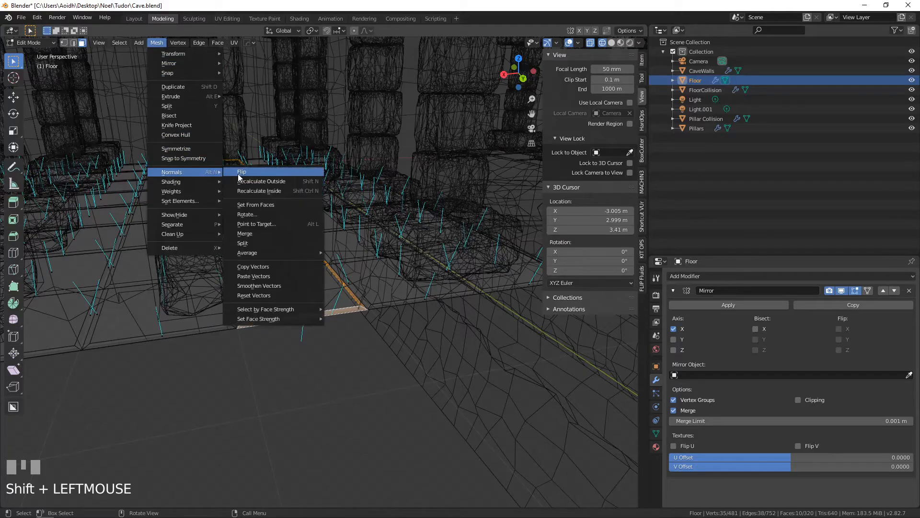
{"action": "left_click", "coordinate": [239, 174]}
{"action": "middle_click_drag", "start_coordinate": [274, 293], "coordinate": [320, 381]}
{"action": "scroll", "coordinate": [268, 243], "scroll_direction": "up", "scroll_amount": 5}
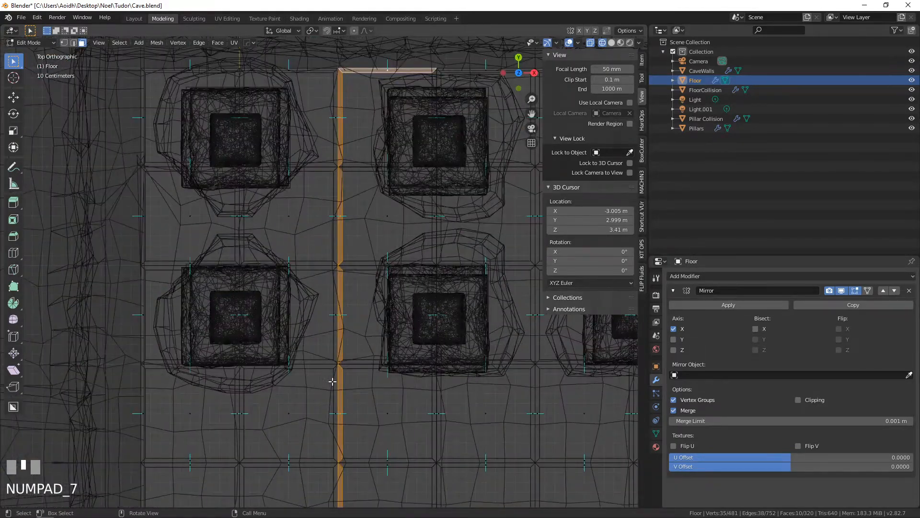
{"action": "key", "text": "alt+a"}
{"action": "middle_click_drag", "start_coordinate": [430, 140], "coordinate": [389, 144], "text": "shift"}
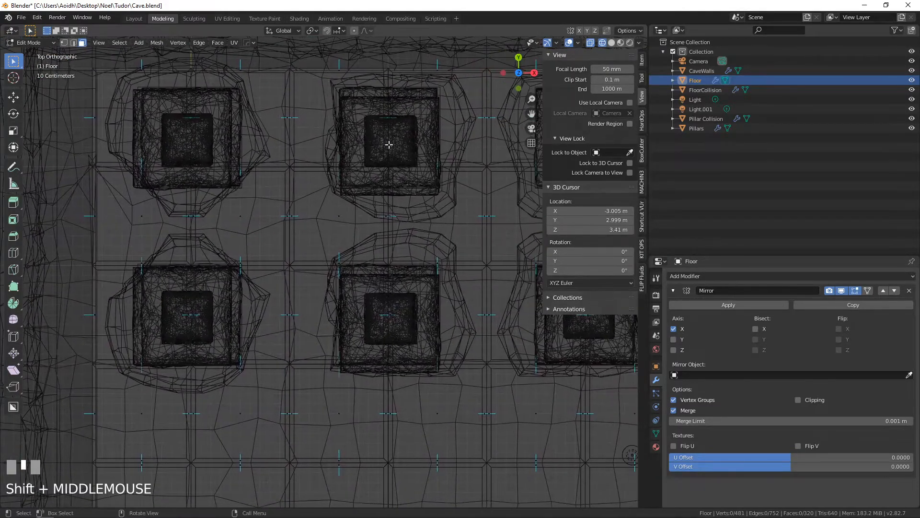
{"action": "key", "text": "b"}
{"action": "left_click_drag", "start_coordinate": [373, 105], "coordinate": [402, 130]}
{"action": "key", "text": "b"}
{"action": "left_click_drag", "start_coordinate": [381, 208], "coordinate": [398, 224]}
{"action": "key", "text": "b"}
{"action": "left_click_drag", "start_coordinate": [376, 306], "coordinate": [400, 327]}
{"action": "key", "text": "b"}
{"action": "left_click_drag", "start_coordinate": [384, 403], "coordinate": [398, 422]}
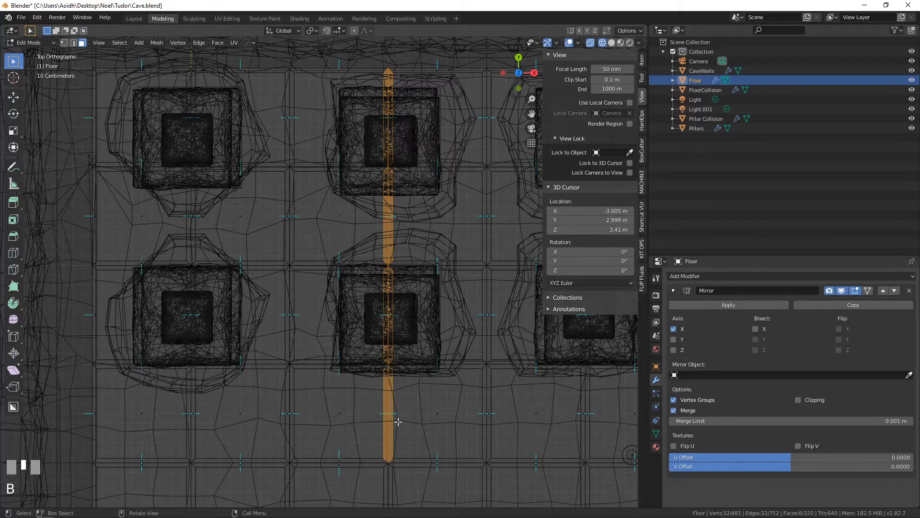
{"action": "key", "text": "alt+a"}
In the top view, select the narrow crosswise floor faces beside the second pillar column in the three rearmost rows.
{"action": "middle_click_drag", "start_coordinate": [389, 419], "coordinate": [350, 293]}
{"action": "left_click", "coordinate": [348, 280]}
{"action": "key", "text": "KP_7"}
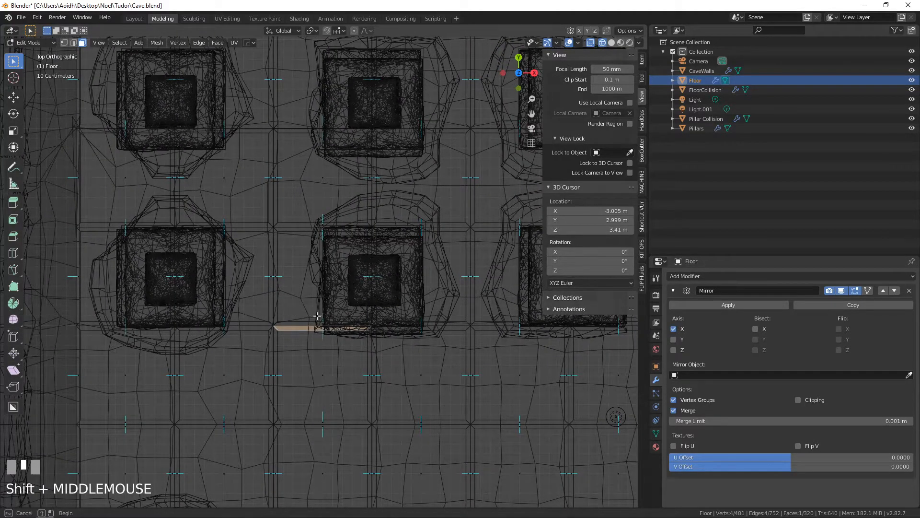
{"action": "left_click_drag", "start_coordinate": [318, 316], "coordinate": [331, 336]}
{"action": "key", "text": "b"}
{"action": "left_click_drag", "start_coordinate": [317, 219], "coordinate": [332, 239]}
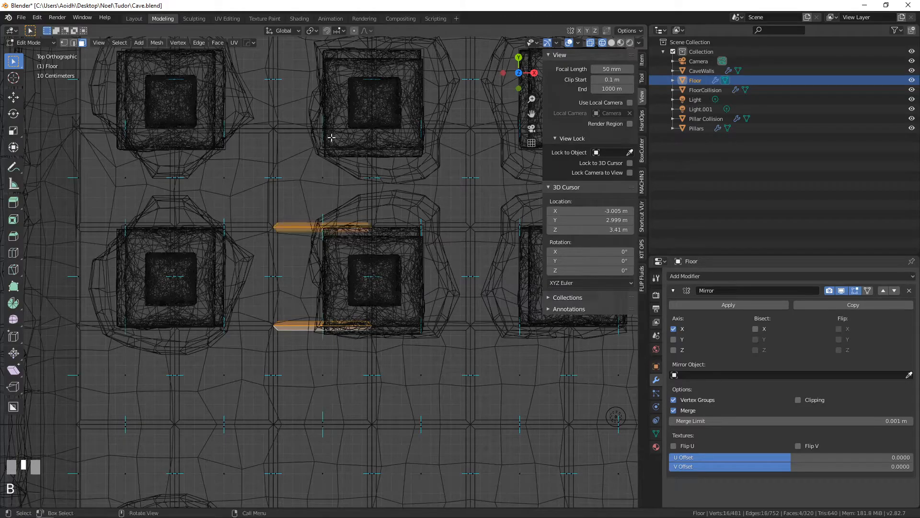
{"action": "left_click_drag", "start_coordinate": [318, 118], "coordinate": [332, 139]}
{"action": "scroll", "coordinate": [335, 178], "scroll_direction": "down", "scroll_amount": 3}
{"action": "middle_click_drag", "start_coordinate": [336, 178], "coordinate": [314, 200], "text": "shift"}
{"action": "scroll", "coordinate": [313, 206], "scroll_direction": "up", "scroll_amount": 1}
Add the remaining narrow crosswise floor faces beside the second pillar column to the selection, down to the frontmost pillars.
{"action": "key", "text": "b"}
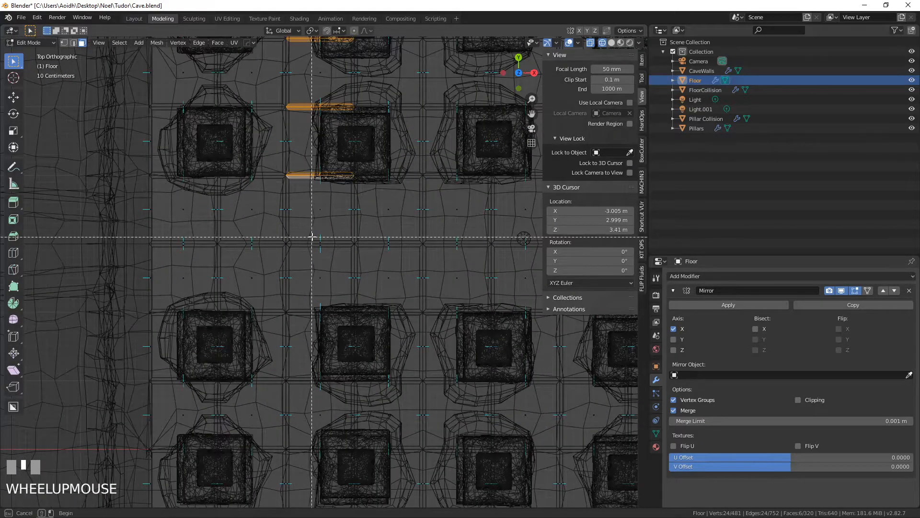
{"action": "left_click_drag", "start_coordinate": [310, 237], "coordinate": [327, 257]}
{"action": "key", "text": "b"}
{"action": "left_click_drag", "start_coordinate": [315, 306], "coordinate": [330, 317]}
{"action": "key", "text": "b"}
{"action": "left_click_drag", "start_coordinate": [315, 375], "coordinate": [331, 386]}
{"action": "middle_click_drag", "start_coordinate": [321, 402], "coordinate": [320, 299], "text": "shift"}
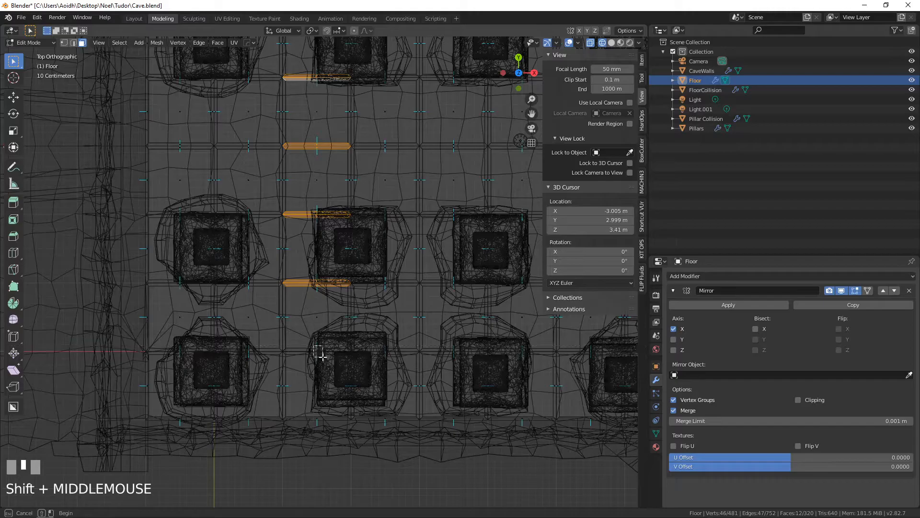
{"action": "key", "text": "b"}
{"action": "left_click_drag", "start_coordinate": [312, 346], "coordinate": [328, 358]}
Flip the normals of the selected crosswise floor faces and return to Object Mode.
{"action": "left_click", "coordinate": [157, 43]}
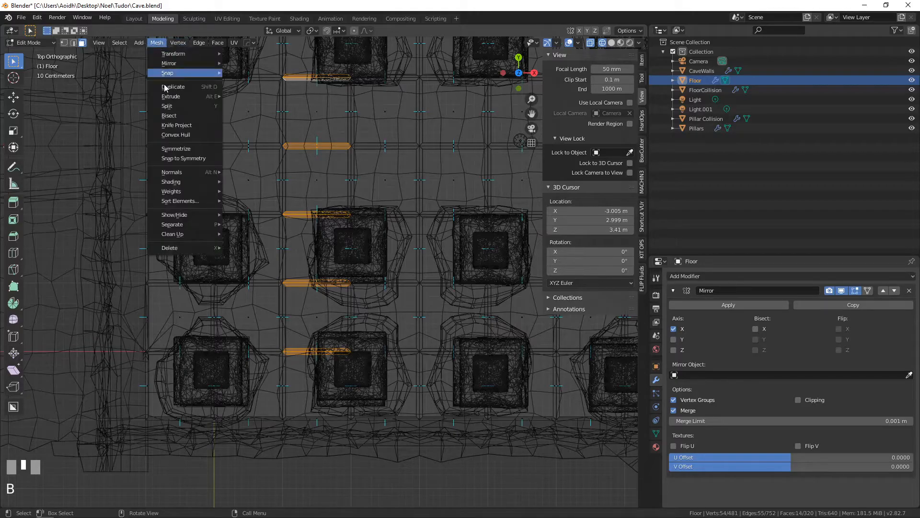
{"action": "mouse_move", "coordinate": [205, 172]}
{"action": "left_click", "coordinate": [248, 171]}
{"action": "middle_click_drag", "start_coordinate": [288, 268], "coordinate": [314, 236]}
{"action": "scroll", "coordinate": [339, 229], "scroll_direction": "down", "scroll_amount": 3}
{"action": "key", "text": "Tab"}
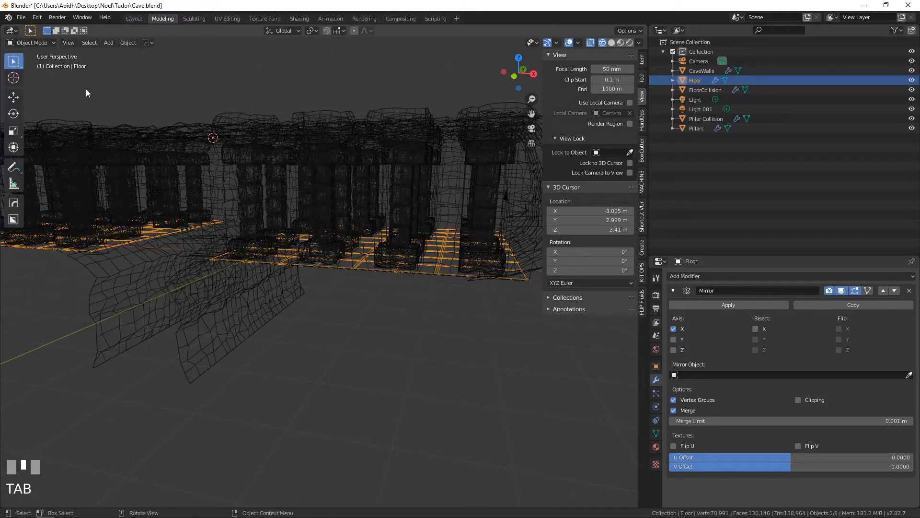
Export the selected Floor object as FBX over the existing Floor.fbx in the FBXobjects folder, limited to selected objects.
{"action": "left_click", "coordinate": [21, 17]}
{"action": "mouse_move", "coordinate": [78, 158]}
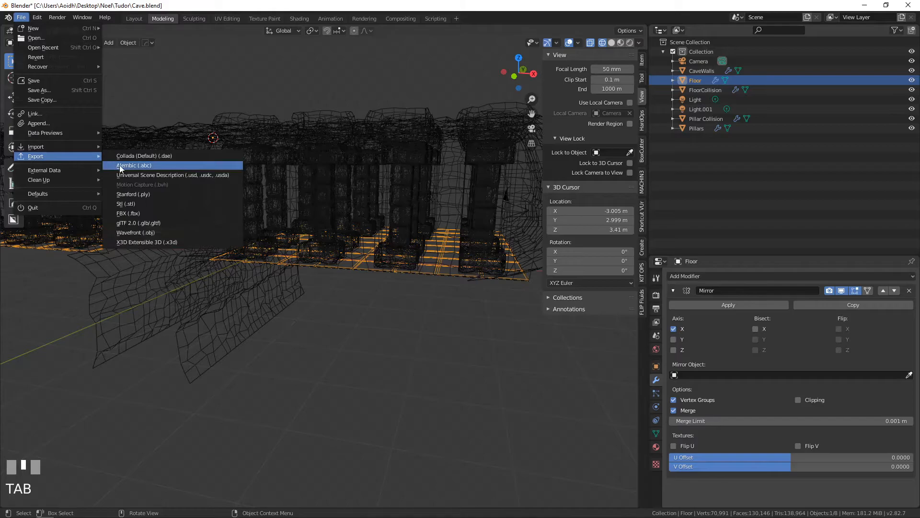
{"action": "left_click", "coordinate": [146, 210]}
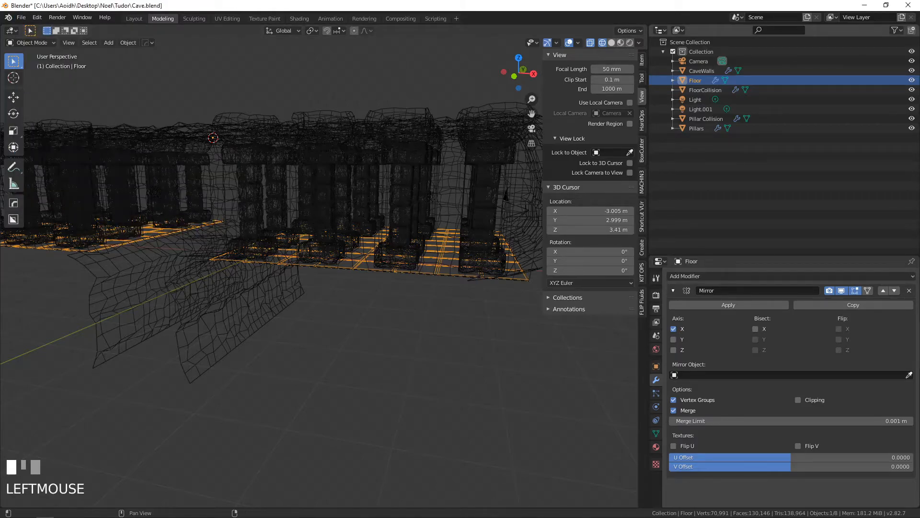
{"action": "left_click", "coordinate": [22, 17]}
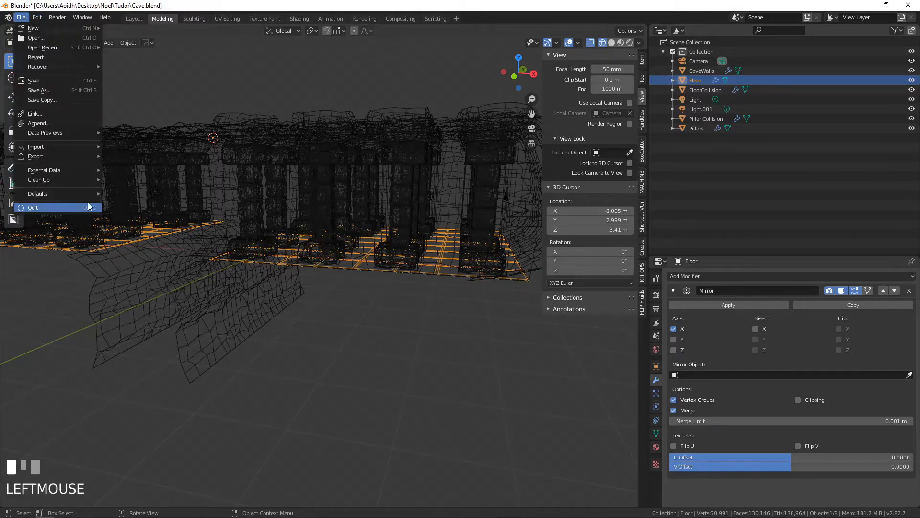
{"action": "mouse_move", "coordinate": [74, 156]}
{"action": "left_click", "coordinate": [142, 212]}
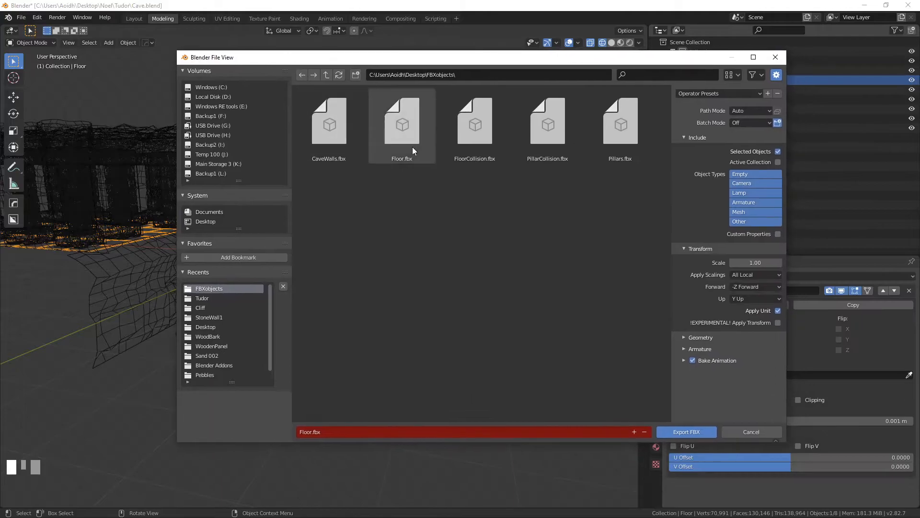
{"action": "left_click", "coordinate": [677, 430]}
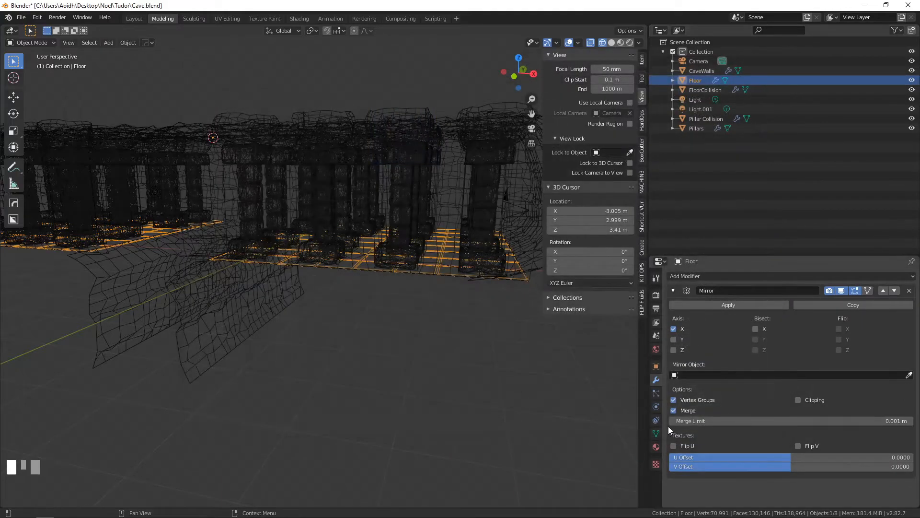
Select the CaveWalls object, enter Edit Mode and switch to solid shading to examine the direction of its face normals.
{"action": "middle_click_drag", "start_coordinate": [437, 169], "coordinate": [271, 286]}
{"action": "scroll", "coordinate": [407, 214], "scroll_direction": "down", "scroll_amount": 4}
{"action": "left_click", "coordinate": [443, 240]}
{"action": "key", "text": "Tab"}
{"action": "scroll", "coordinate": [443, 241], "scroll_direction": "up", "scroll_amount": 5}
{"action": "scroll", "coordinate": [424, 235], "scroll_direction": "up", "scroll_amount": 3}
{"action": "scroll", "coordinate": [393, 237], "scroll_direction": "down", "scroll_amount": 4}
{"action": "scroll", "coordinate": [337, 241], "scroll_direction": "up", "scroll_amount": 2}
{"action": "scroll", "coordinate": [337, 241], "scroll_direction": "down", "scroll_amount": 2}
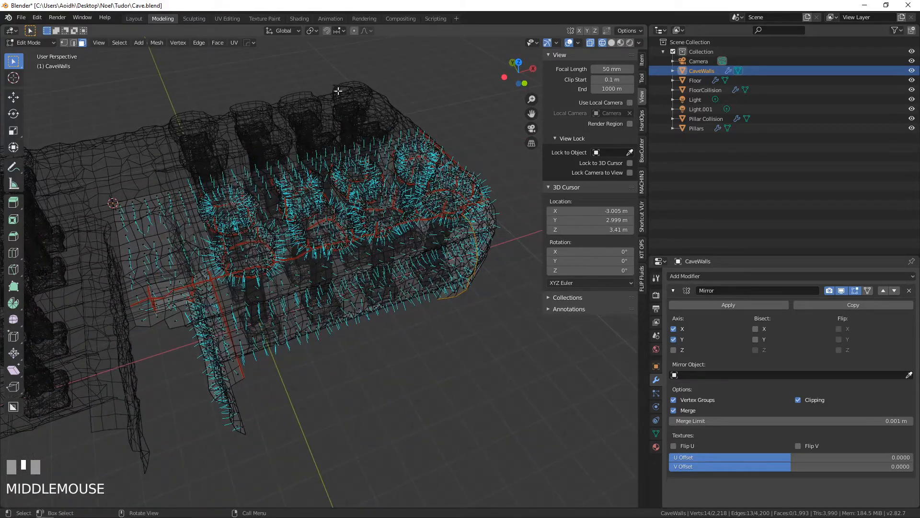
{"action": "left_click", "coordinate": [612, 43]}
{"action": "middle_click_drag", "start_coordinate": [487, 111], "coordinate": [227, 219]}
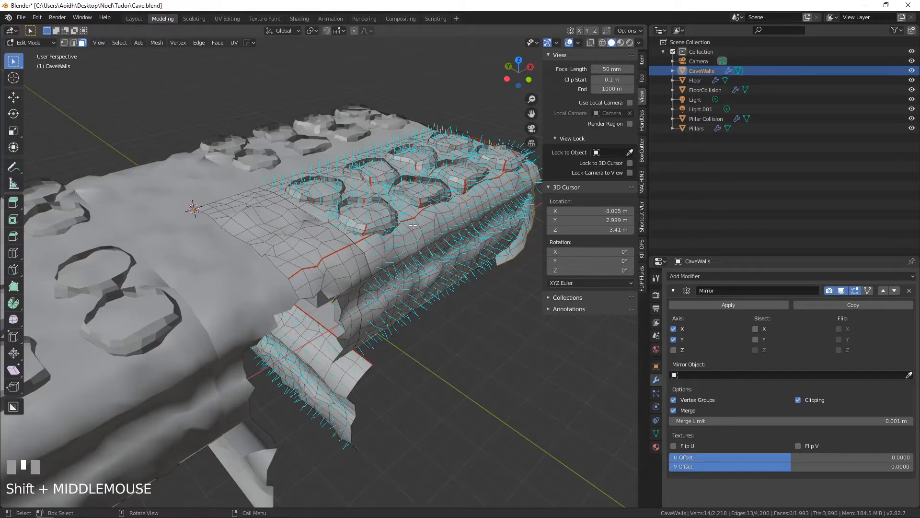
Select the linked faces of the long outer side wall of CaveWalls and flip their normals.
{"action": "left_click", "coordinate": [376, 239]}
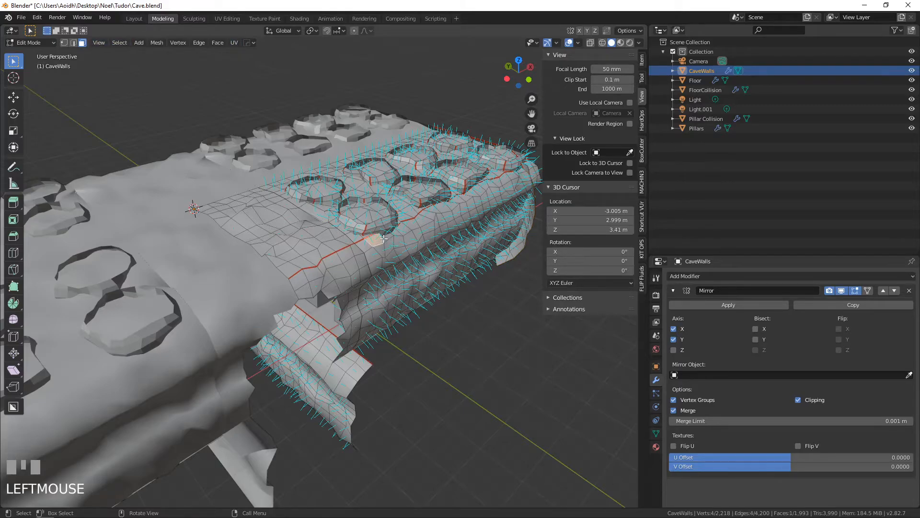
{"action": "key", "text": "l"}
{"action": "middle_click_drag", "start_coordinate": [391, 248], "coordinate": [324, 232]}
{"action": "key", "text": "l"}
{"action": "scroll", "coordinate": [371, 249], "scroll_direction": "down", "scroll_amount": 3}
{"action": "left_click", "coordinate": [157, 42]}
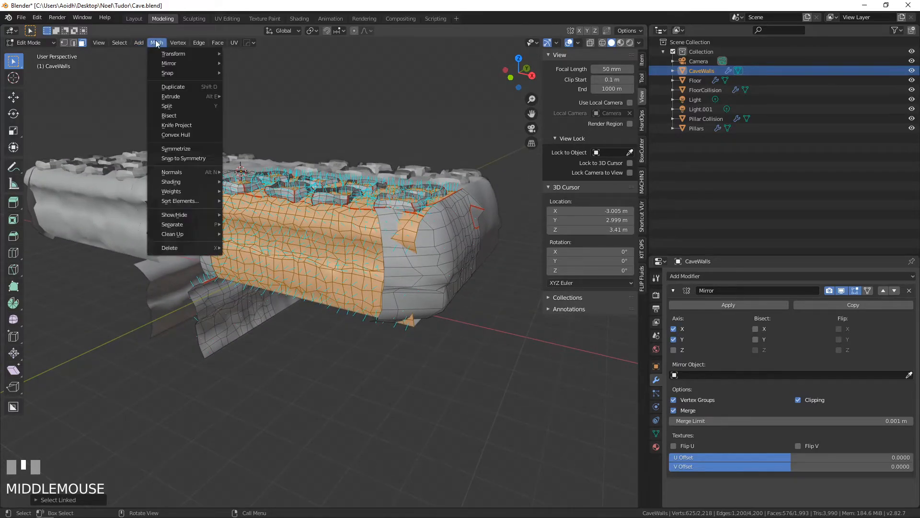
{"action": "mouse_move", "coordinate": [194, 172]}
{"action": "left_click", "coordinate": [241, 171]}
{"action": "middle_click_drag", "start_coordinate": [241, 173], "coordinate": [340, 263]}
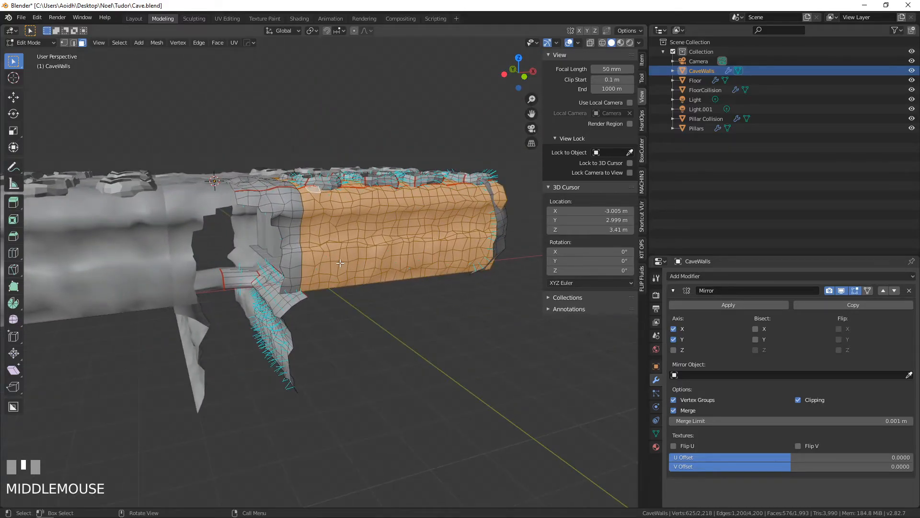
Return to Object Mode and export the selected CaveWalls object as FBX over the existing CaveWalls.fbx in the FBXobjects folder.
{"action": "key", "text": "Tab"}
{"action": "left_click", "coordinate": [21, 17]}
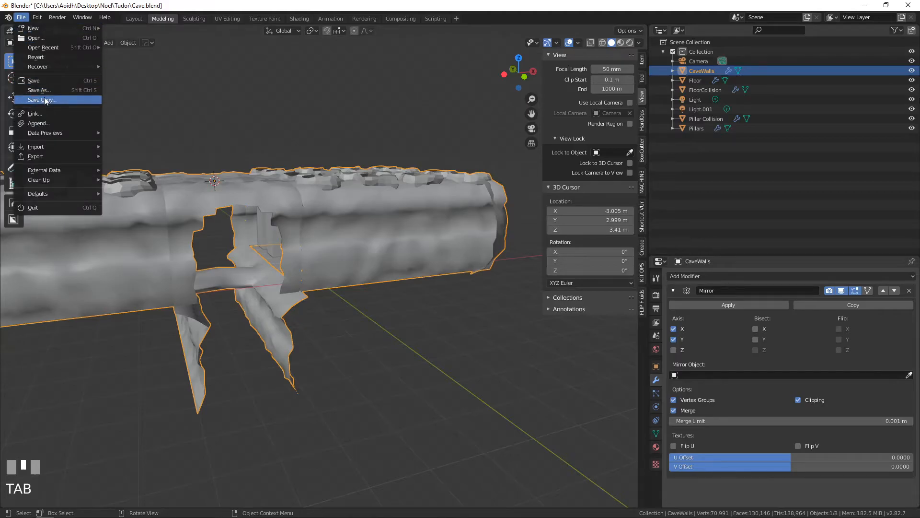
{"action": "mouse_move", "coordinate": [54, 157]}
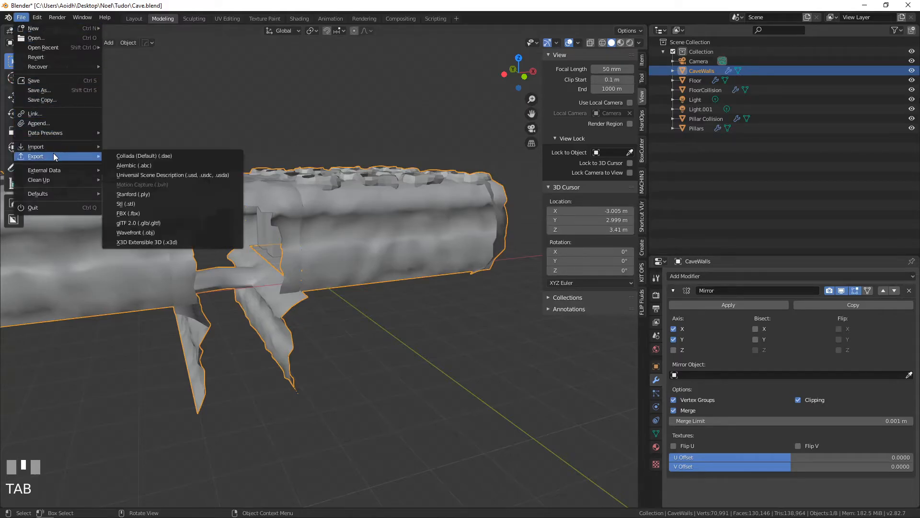
{"action": "left_click", "coordinate": [139, 211]}
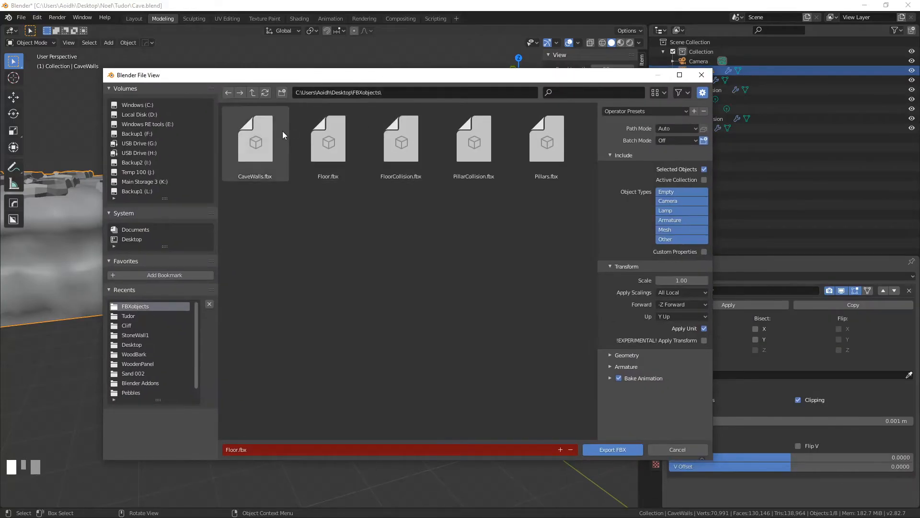
{"action": "left_click", "coordinate": [283, 131]}
{"action": "left_click", "coordinate": [613, 448]}
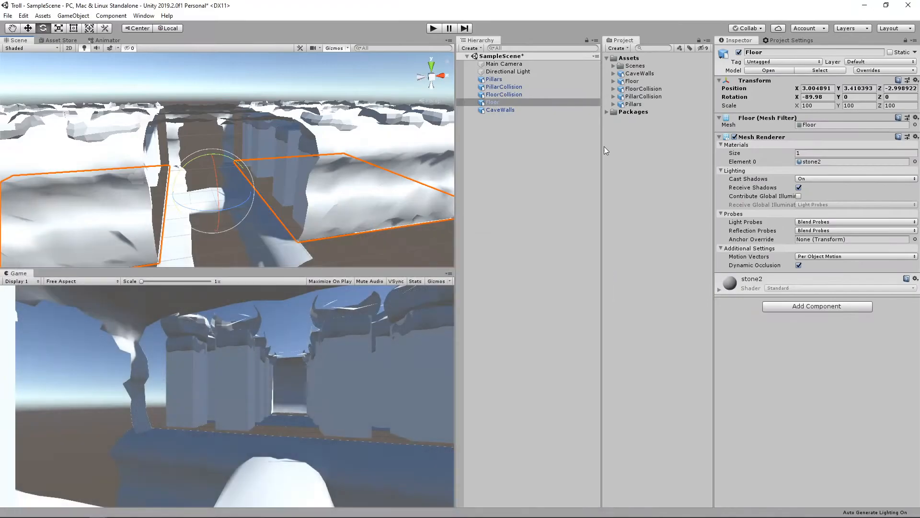
Switch to Unity and delete the Floor and CaveWalls objects from SampleScene.
{"action": "left_click", "coordinate": [514, 103]}
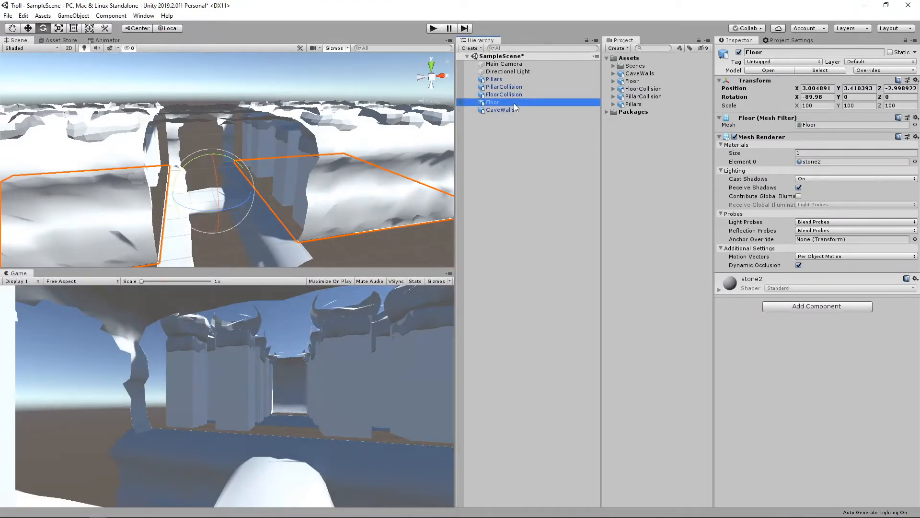
{"action": "key", "text": "Delete"}
{"action": "left_click", "coordinate": [500, 102]}
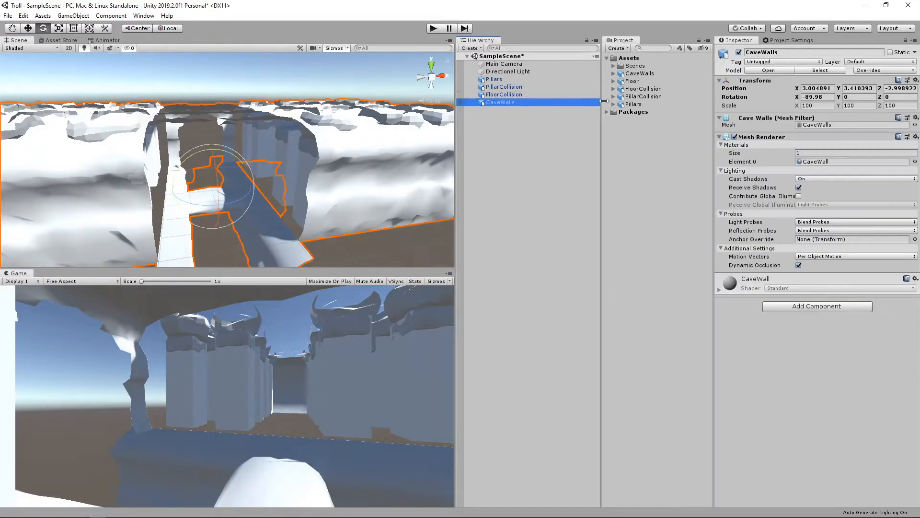
{"action": "key", "text": "Delete"}
Delete the old Floor and CaveWalls model assets from the project's Assets folder.
{"action": "left_click", "coordinate": [638, 81]}
{"action": "key", "text": "Delete"}
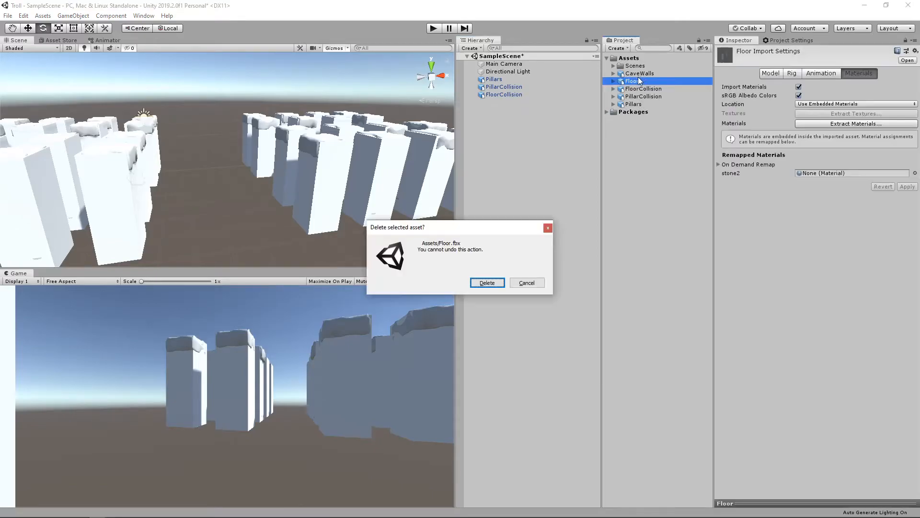
{"action": "left_click", "coordinate": [481, 283]}
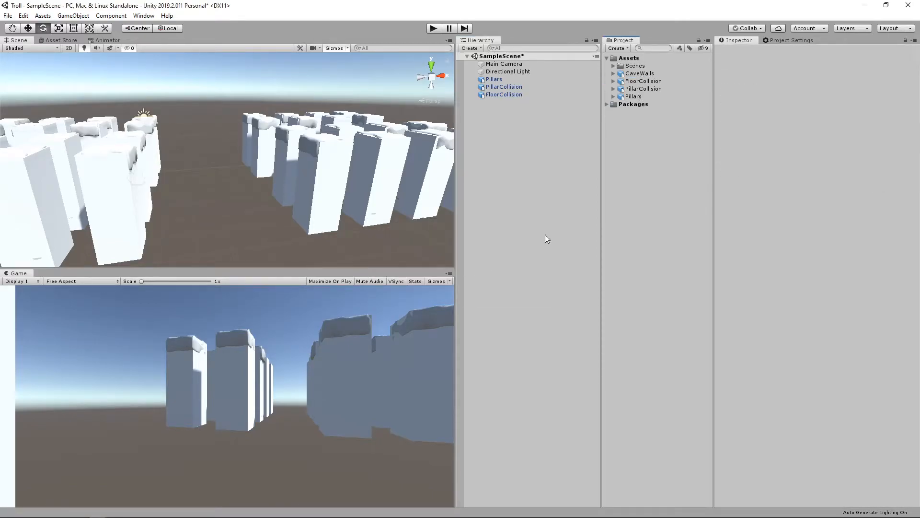
{"action": "left_click", "coordinate": [644, 72]}
{"action": "key", "text": "Delete"}
{"action": "left_click", "coordinate": [487, 282]}
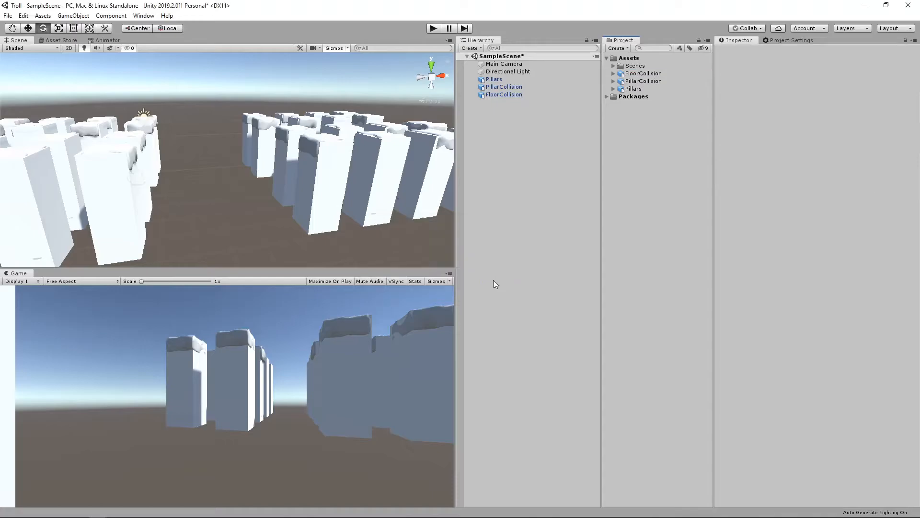
Import the re-exported CaveWalls and Floor FBX files as new assets into the project.
{"action": "right_click", "coordinate": [655, 152]}
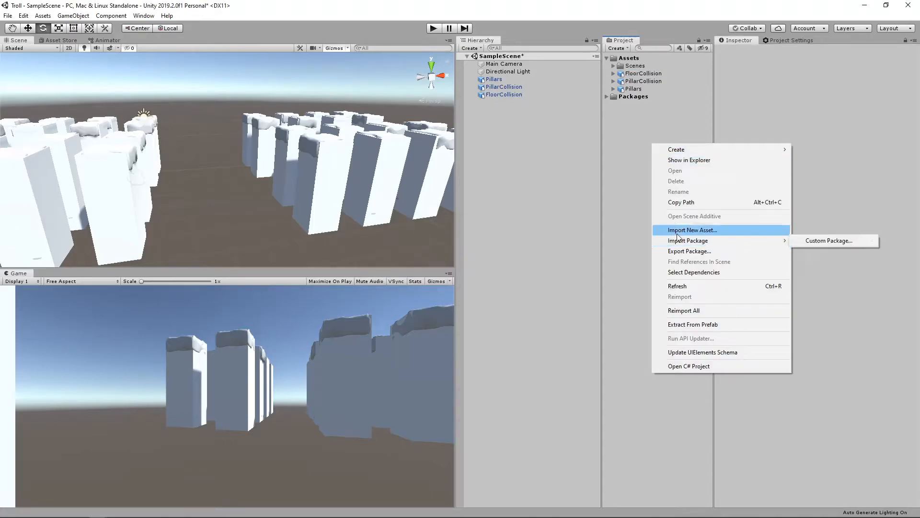
{"action": "left_click", "coordinate": [678, 231]}
{"action": "left_click", "coordinate": [162, 88]}
{"action": "left_click", "coordinate": [148, 97], "text": "ctrl"}
{"action": "left_click", "coordinate": [378, 263]}
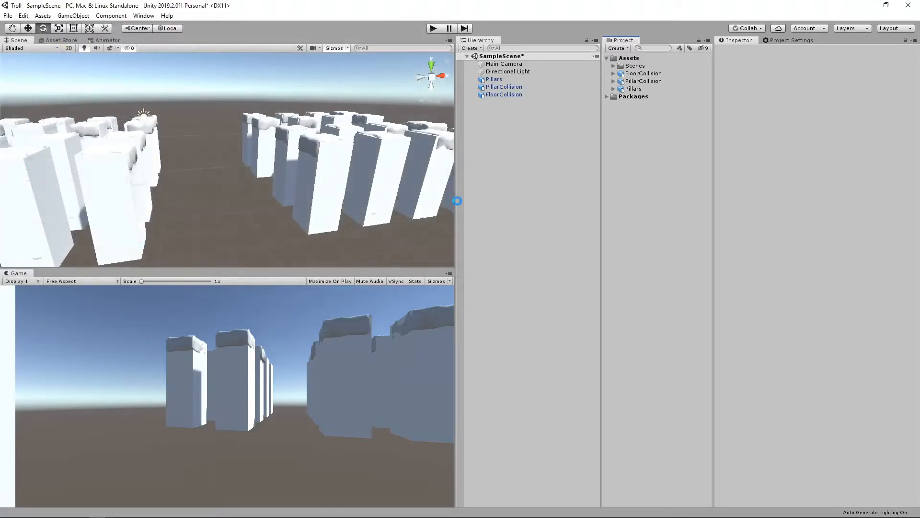
Add the imported Floor and CaveWalls models to the SampleScene hierarchy.
{"action": "left_click", "coordinate": [631, 177]}
{"action": "left_click_drag", "start_coordinate": [633, 81], "coordinate": [494, 139]}
{"action": "left_click", "coordinate": [648, 73]}
{"action": "left_click_drag", "start_coordinate": [648, 73], "coordinate": [517, 160]}
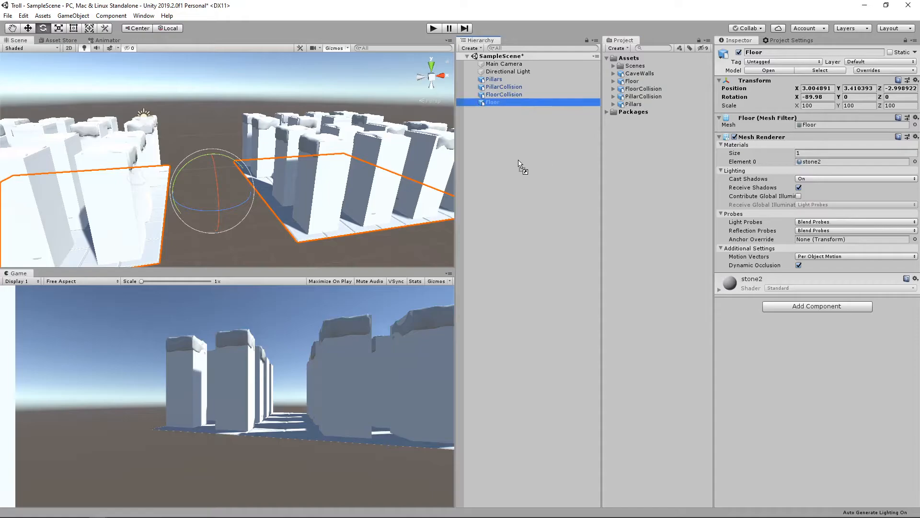
Move the Main Camera into the pillar hall, to about X -6.32 and Z -3.5.
{"action": "scroll", "coordinate": [323, 196], "scroll_direction": "down", "scroll_amount": 3}
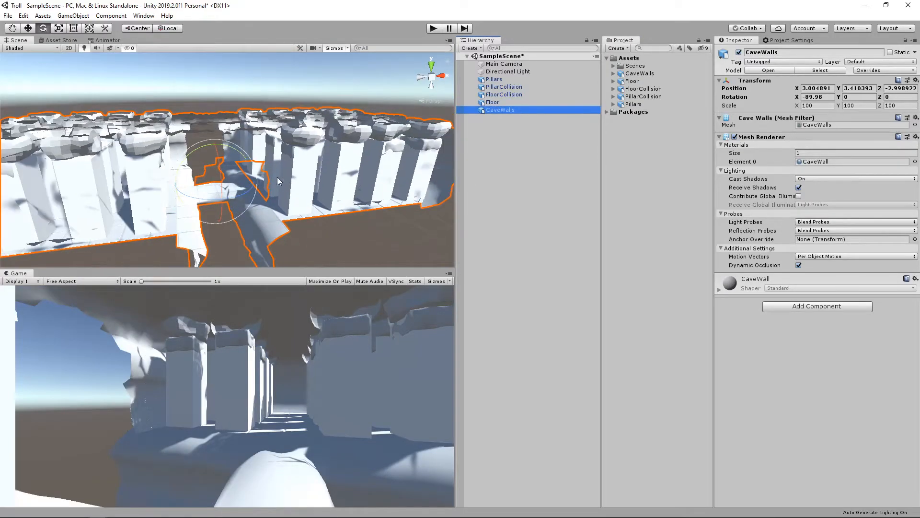
{"action": "scroll", "coordinate": [277, 177], "scroll_direction": "up", "scroll_amount": 2}
{"action": "right_click_drag", "start_coordinate": [278, 162], "coordinate": [270, 158]}
{"action": "middle_click_drag", "start_coordinate": [270, 161], "coordinate": [263, 142]}
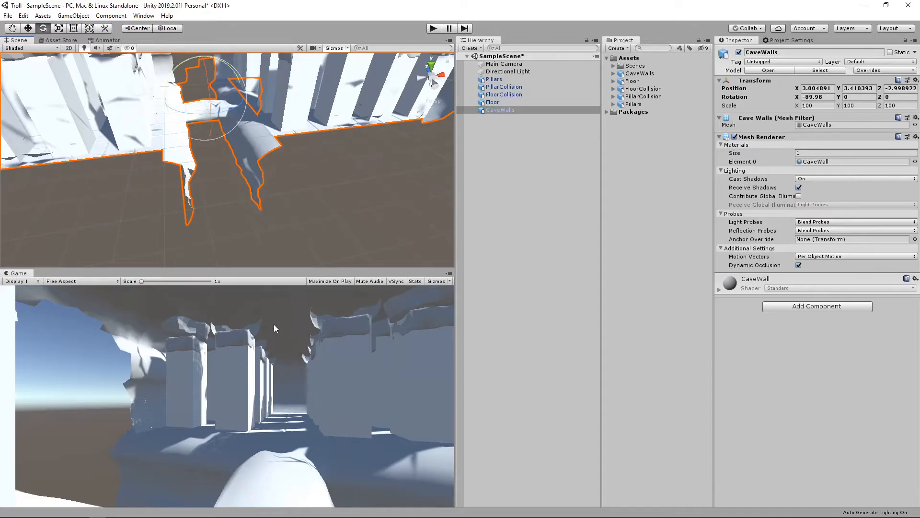
{"action": "scroll", "coordinate": [265, 178], "scroll_direction": "down", "scroll_amount": 4}
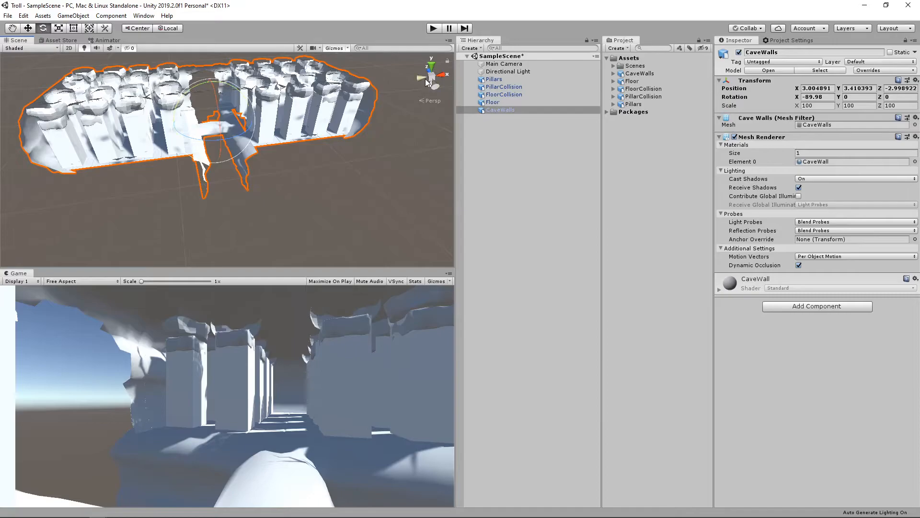
{"action": "left_click", "coordinate": [501, 65]}
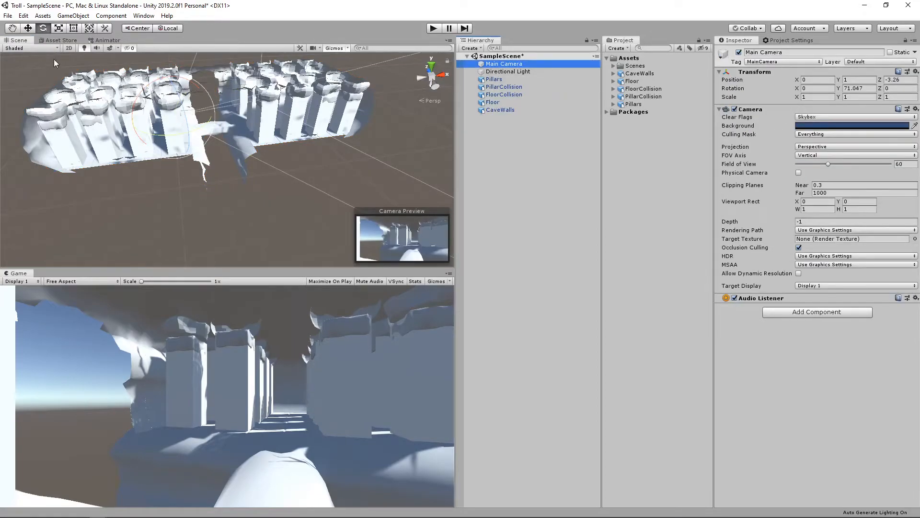
{"action": "left_click", "coordinate": [28, 27]}
{"action": "left_click_drag", "start_coordinate": [201, 109], "coordinate": [80, 142]}
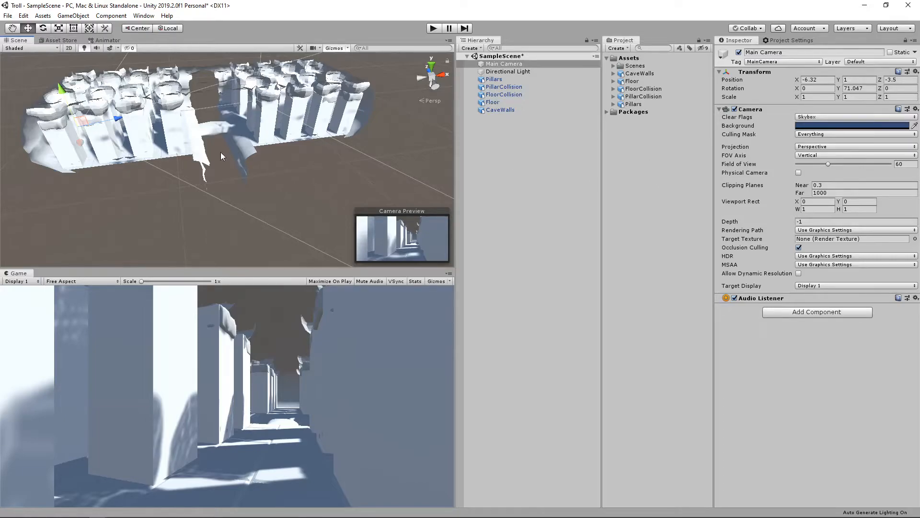
Examine the cave from the far end, check the Asset Store and return to the Scene view.
{"action": "middle_click_drag", "start_coordinate": [220, 151], "coordinate": [250, 161]}
{"action": "left_click_drag", "start_coordinate": [149, 158], "coordinate": [270, 168], "text": "alt"}
{"action": "middle_click_drag", "start_coordinate": [270, 168], "coordinate": [358, 134]}
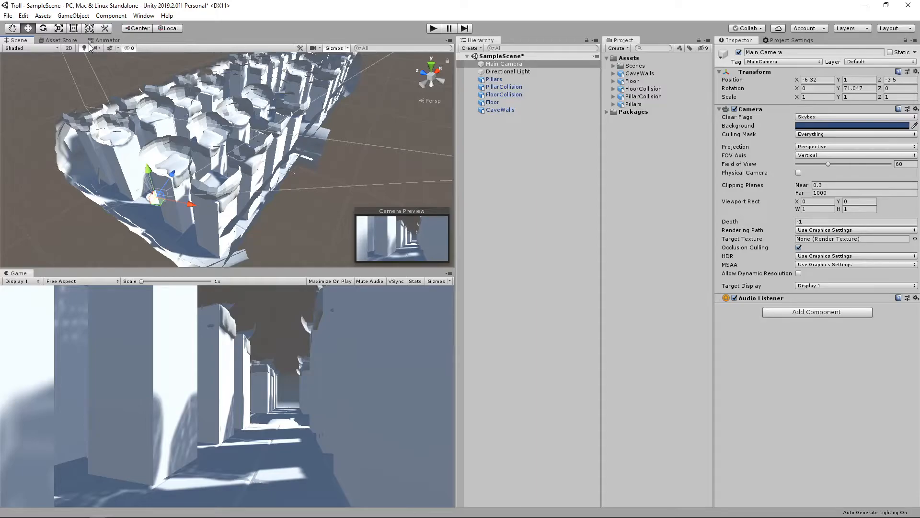
{"action": "left_click", "coordinate": [72, 42]}
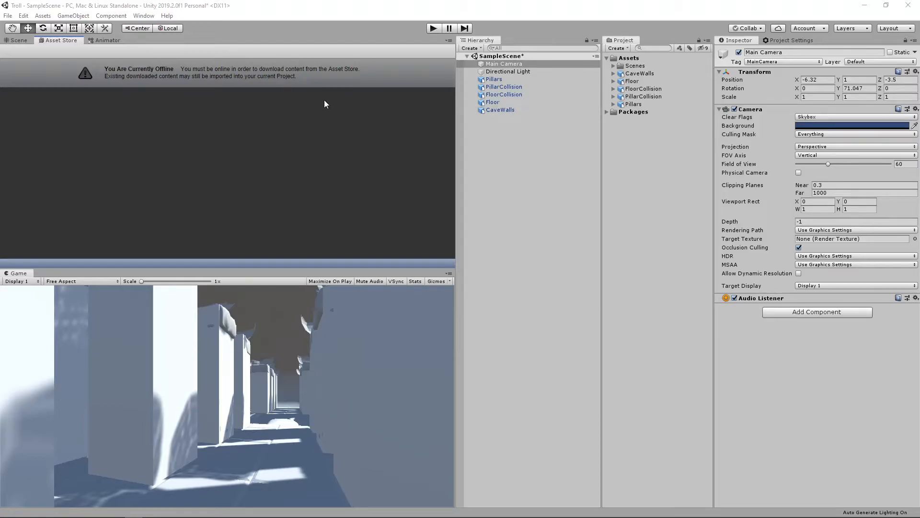
{"action": "left_click", "coordinate": [24, 39]}
{"action": "left_click", "coordinate": [65, 42]}
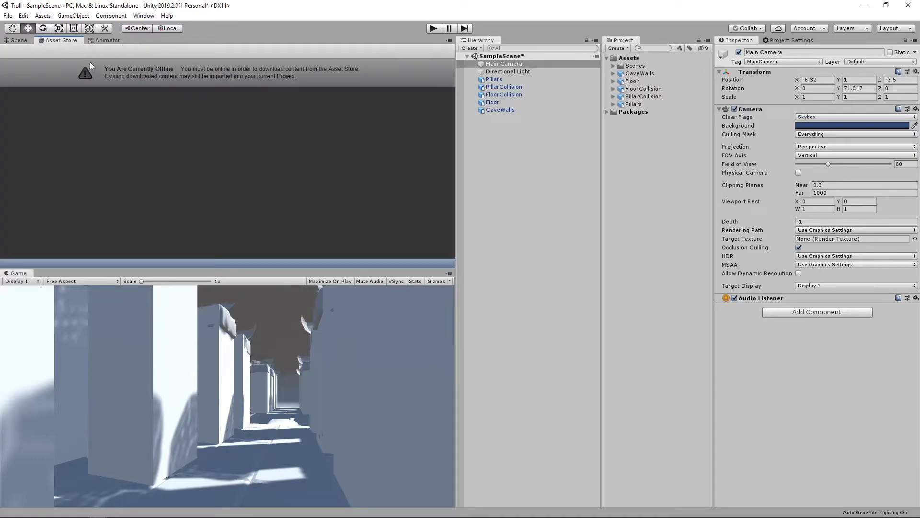
{"action": "right_click", "coordinate": [59, 42]}
{"action": "left_click", "coordinate": [67, 49]}
{"action": "left_click", "coordinate": [18, 41]}
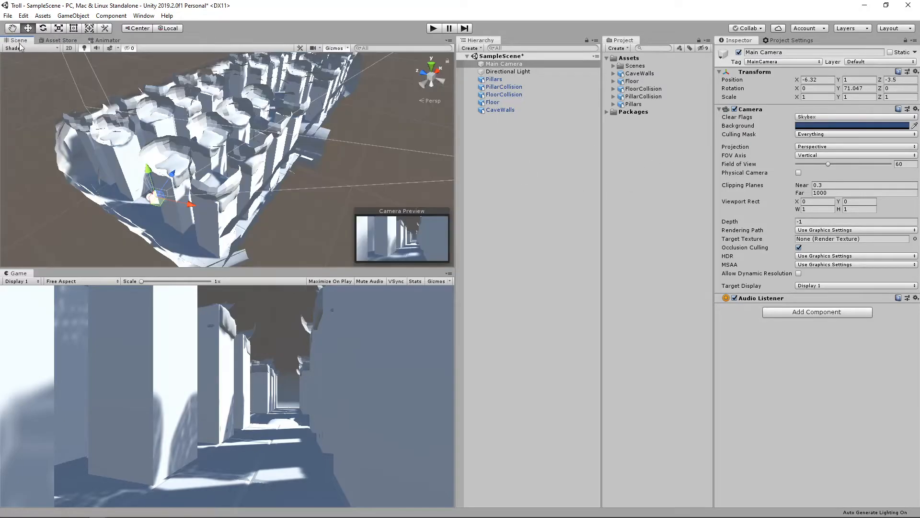
Start importing new assets and browse from the Desktop to the Textures folder inside Tudor.
{"action": "right_click", "coordinate": [640, 143]}
{"action": "left_click", "coordinate": [670, 232]}
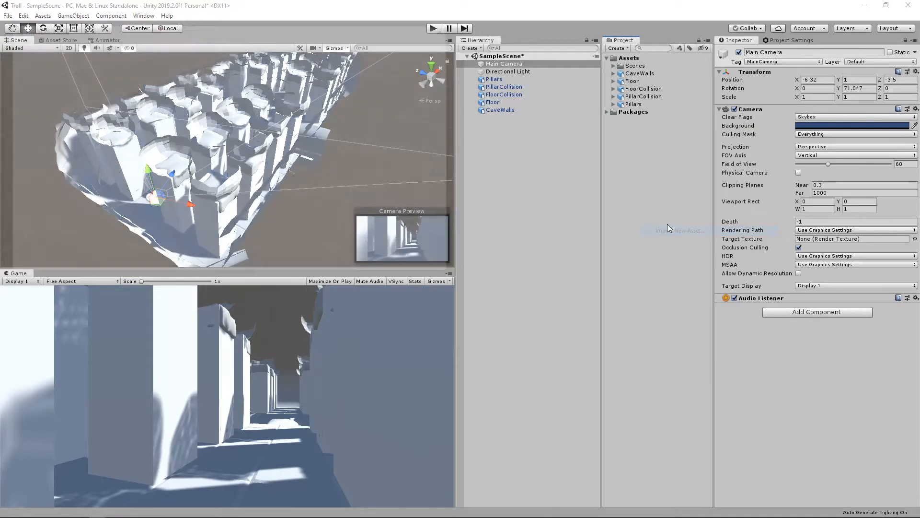
{"action": "left_click", "coordinate": [113, 43]}
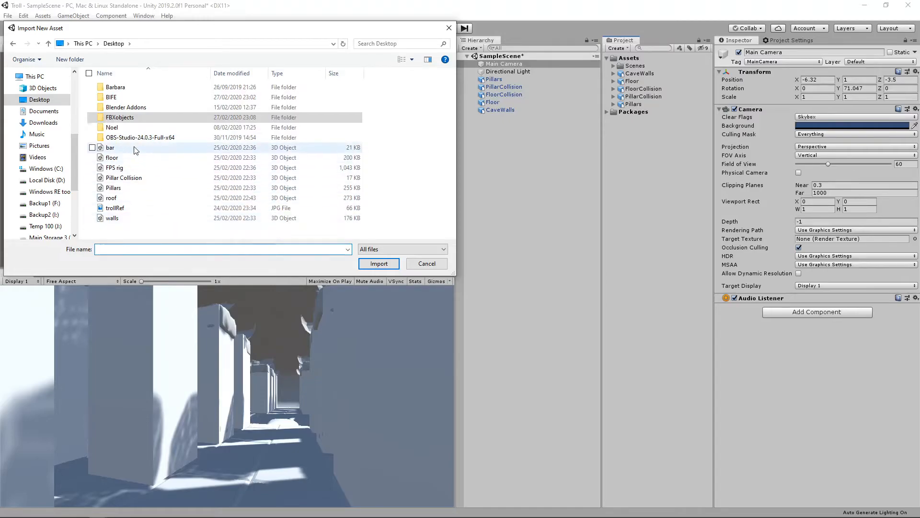
{"action": "double_click", "coordinate": [128, 129]}
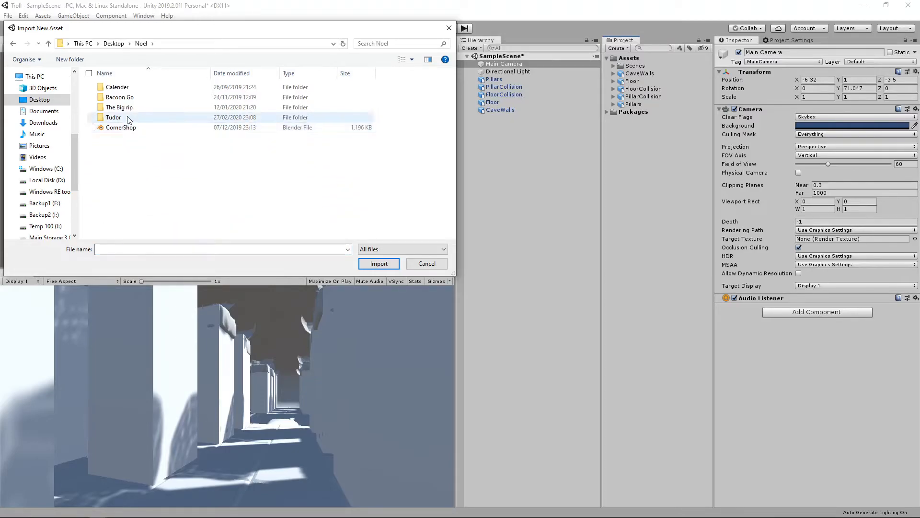
{"action": "double_click", "coordinate": [128, 118]}
{"action": "left_click", "coordinate": [215, 111]}
{"action": "double_click", "coordinate": [215, 111]}
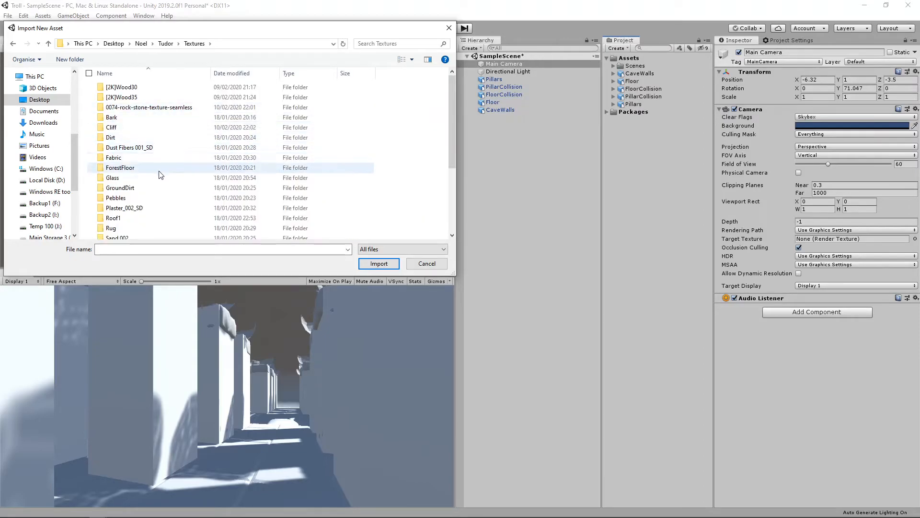
Look through the stone wall texture folders and import Stone_Wall_basecolor, Stone_Wall_normal and Stone_Wall_roughness from StoneWall1.
{"action": "scroll", "coordinate": [161, 167], "scroll_direction": "down", "scroll_amount": 3}
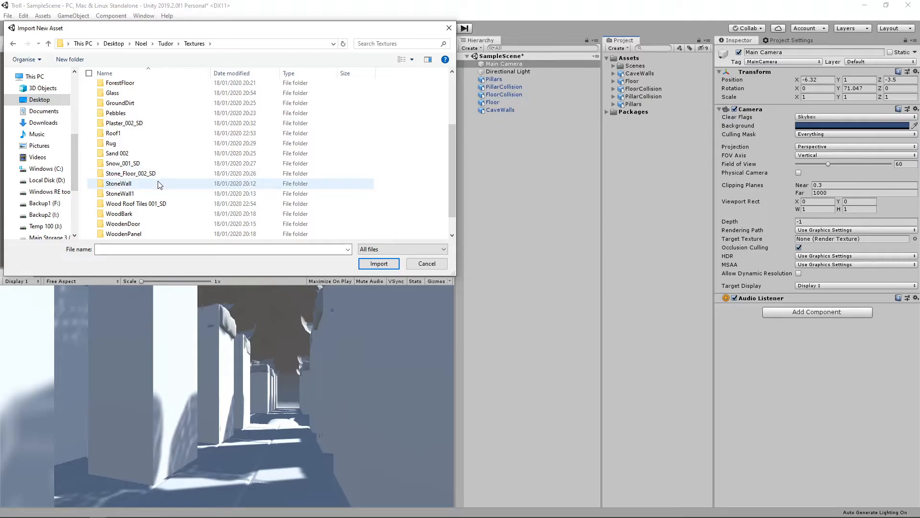
{"action": "double_click", "coordinate": [160, 184]}
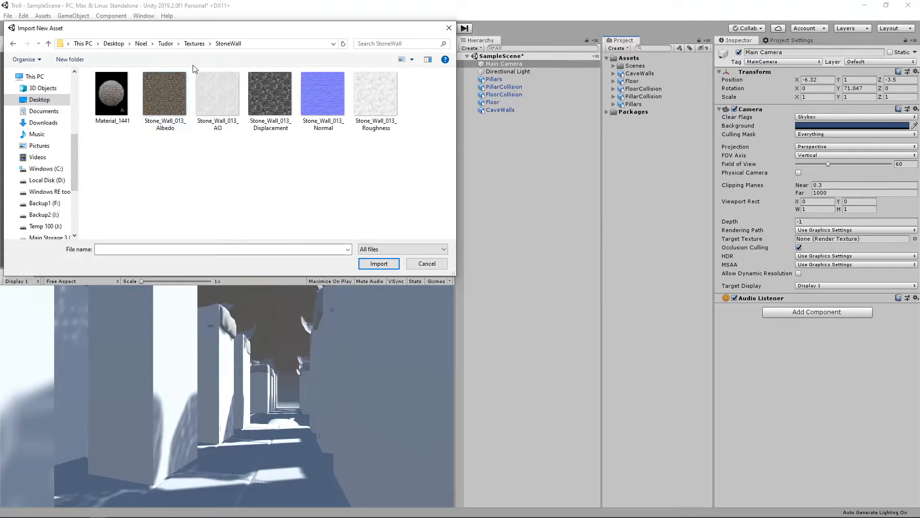
{"action": "left_click", "coordinate": [194, 43]}
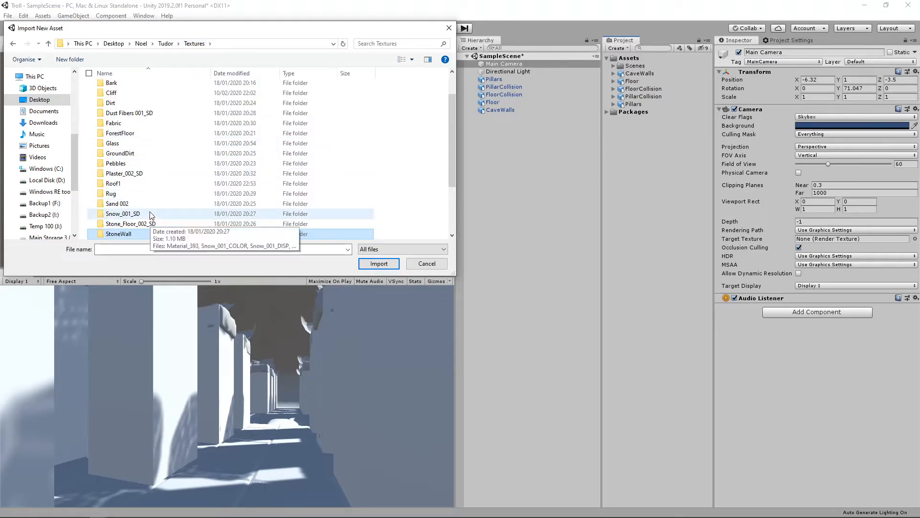
{"action": "scroll", "coordinate": [150, 215], "scroll_direction": "down", "scroll_amount": 2}
{"action": "double_click", "coordinate": [153, 183]}
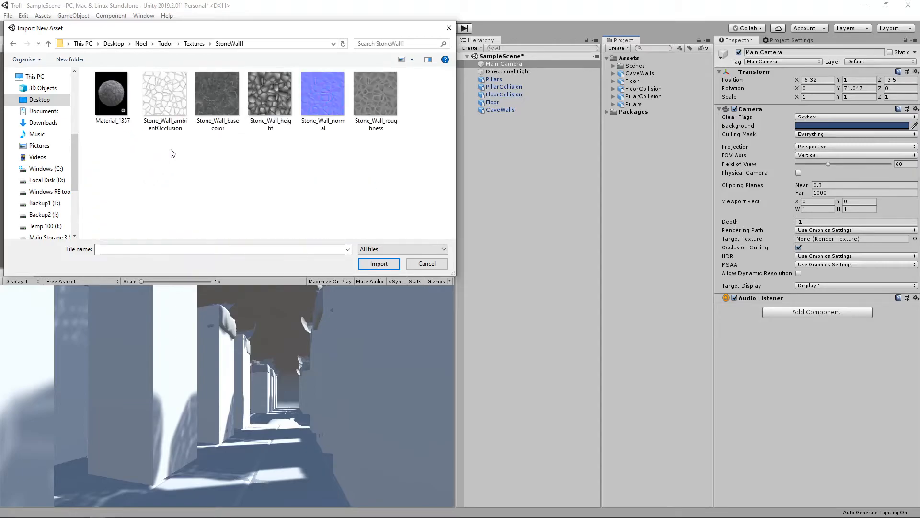
{"action": "left_click", "coordinate": [229, 115]}
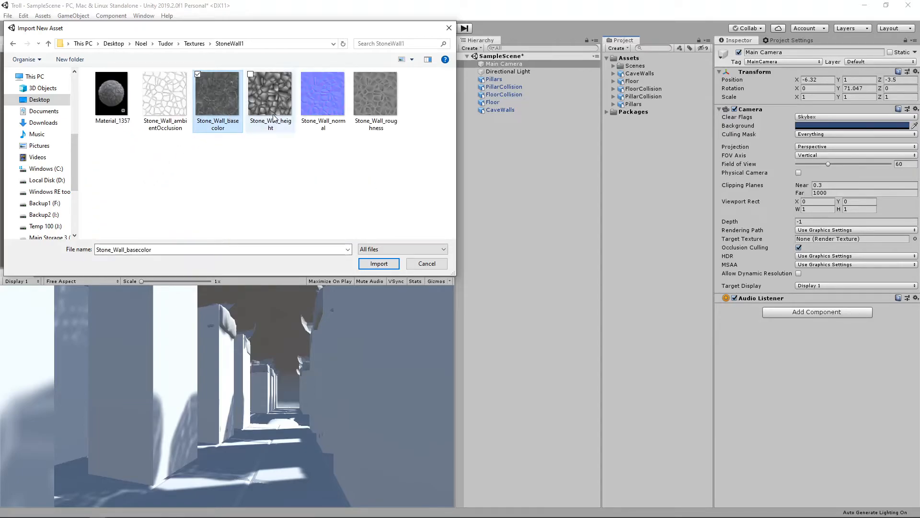
{"action": "left_click", "coordinate": [324, 109], "text": "ctrl"}
{"action": "left_click", "coordinate": [376, 105], "text": "ctrl"}
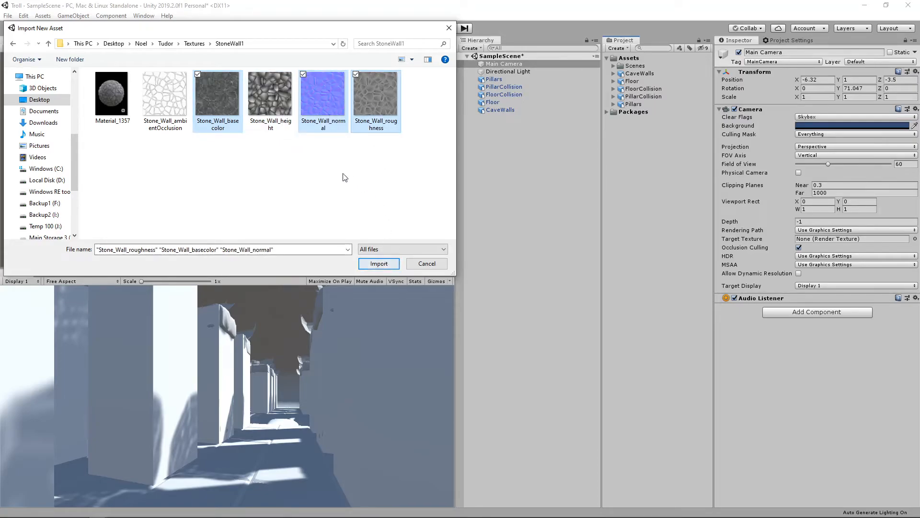
{"action": "left_click", "coordinate": [378, 264]}
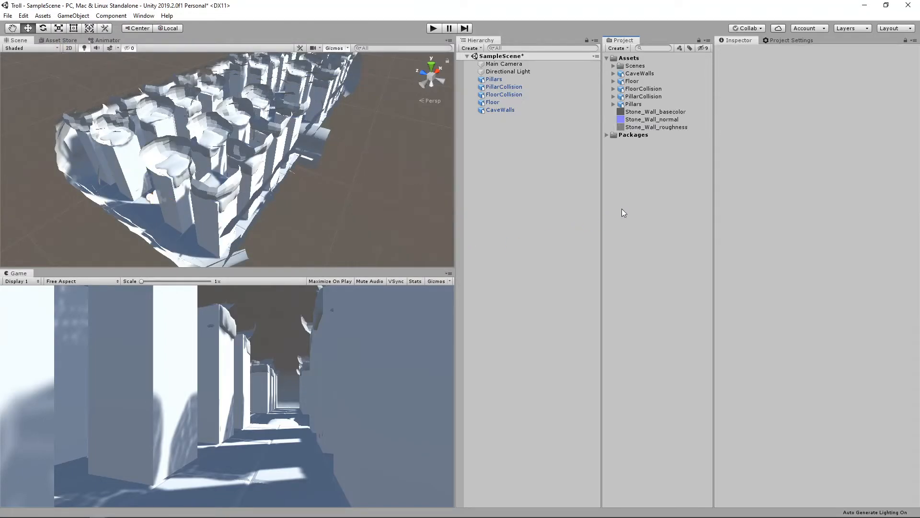
Create a new folder named FBX in the project's Assets folder.
{"action": "right_click", "coordinate": [622, 174]}
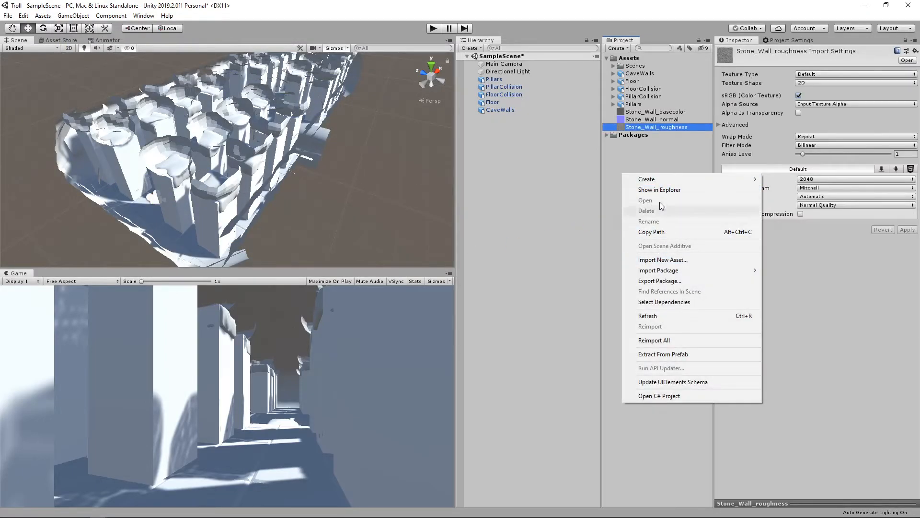
{"action": "mouse_move", "coordinate": [663, 181]}
{"action": "left_click", "coordinate": [792, 148]}
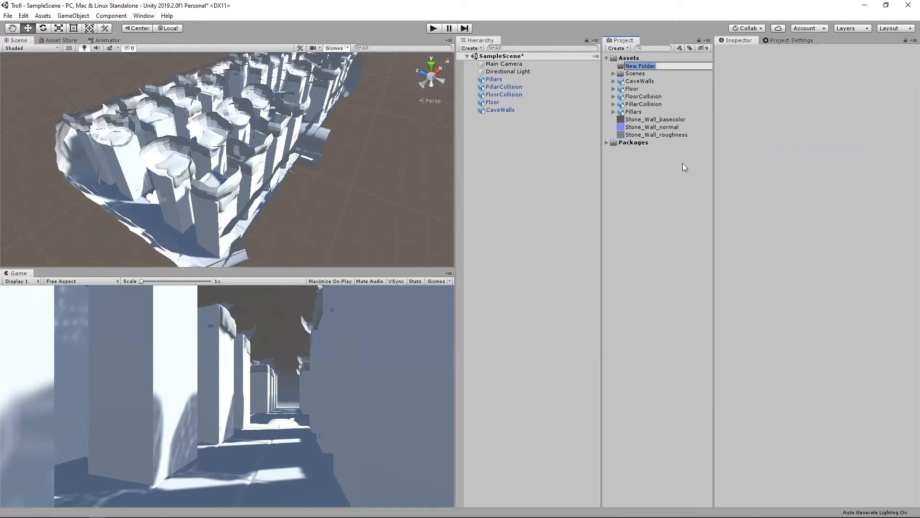
{"action": "type", "text": "FBX"}
{"action": "key", "text": "Return"}
Create a new folder named Textures in the project's Assets folder.
{"action": "right_click", "coordinate": [635, 181]}
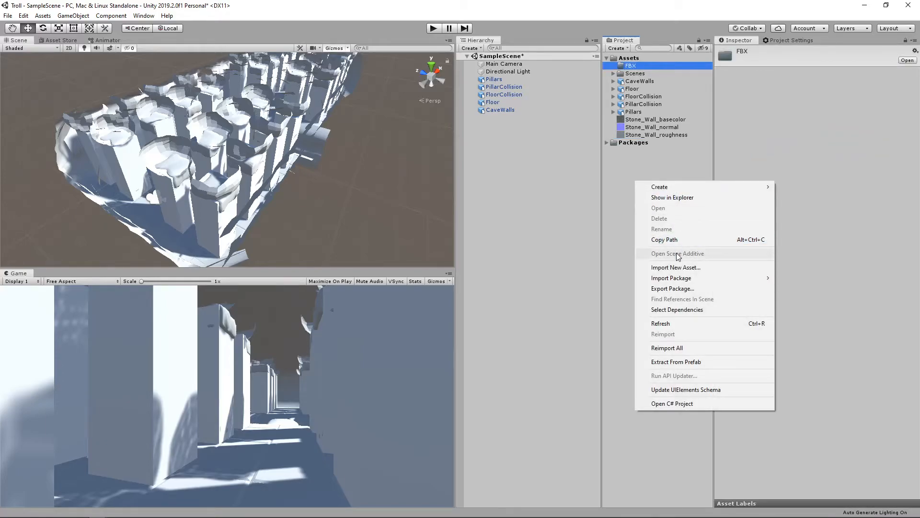
{"action": "mouse_move", "coordinate": [670, 187]}
{"action": "left_click", "coordinate": [791, 148]}
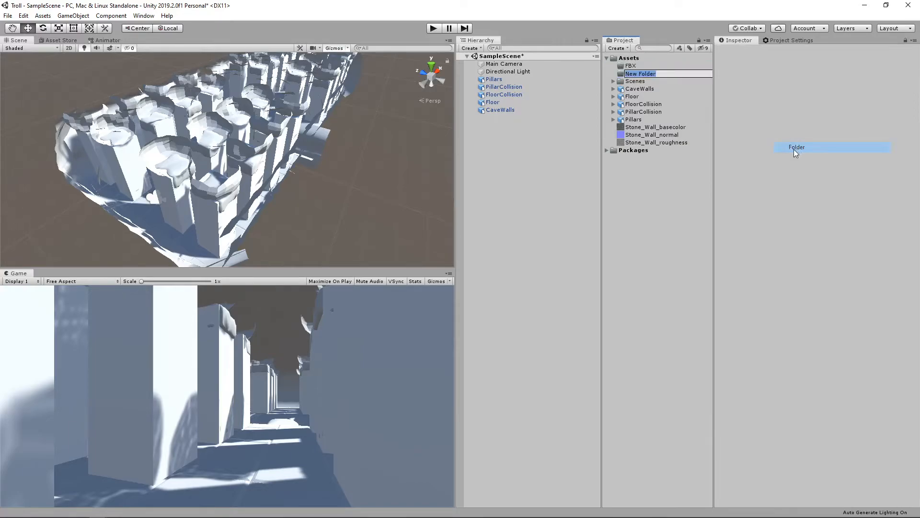
{"action": "type", "text": "Textures"}
{"action": "key", "text": "Return"}
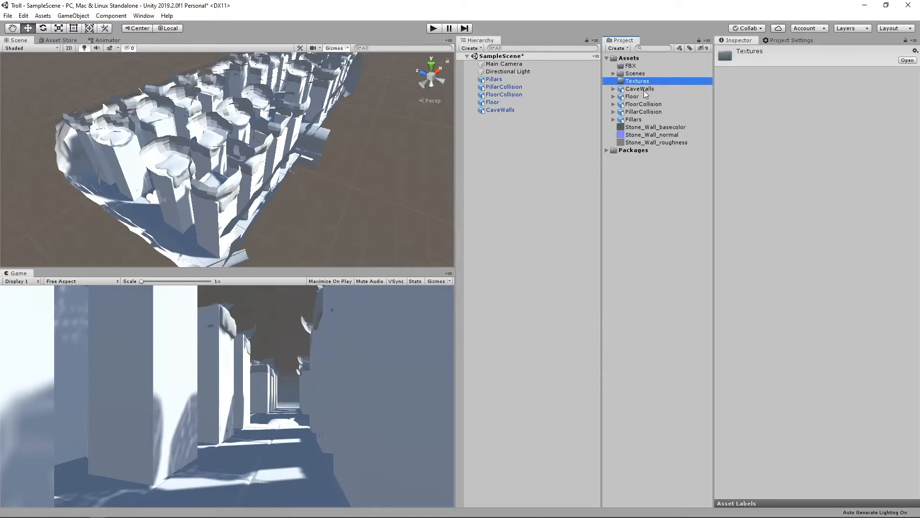
Move the three Stone_Wall textures into the Textures folder and the five models from CaveWalls through Pillars into the FBX folder.
{"action": "left_click", "coordinate": [640, 129]}
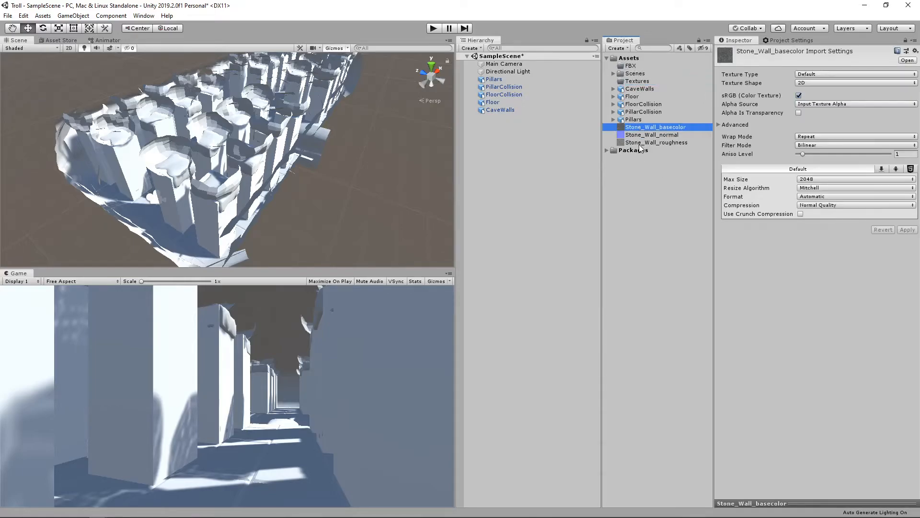
{"action": "left_click", "coordinate": [642, 142], "text": "shift"}
{"action": "left_click_drag", "start_coordinate": [642, 135], "coordinate": [646, 84]}
{"action": "left_click", "coordinate": [639, 89]}
{"action": "left_click", "coordinate": [636, 120], "text": "shift"}
{"action": "left_click_drag", "start_coordinate": [636, 120], "coordinate": [645, 70]}
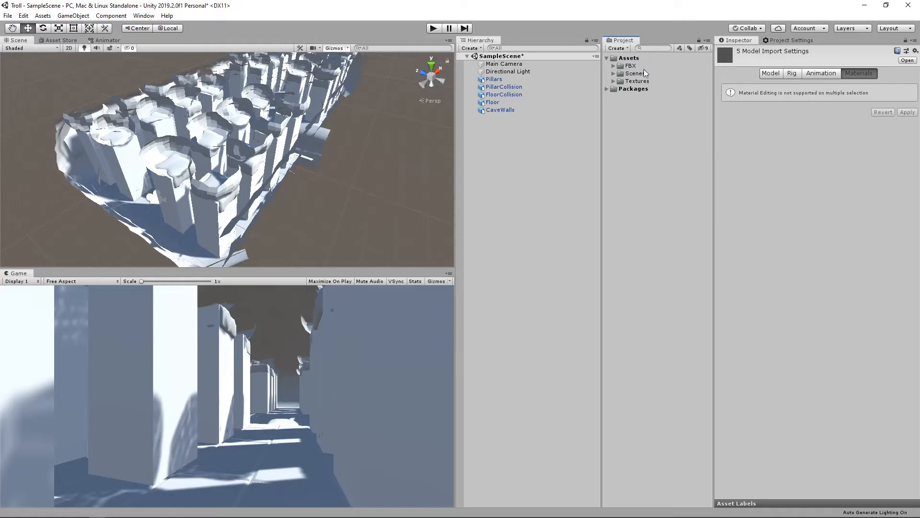
Import Cliff_Rock_002_baseColor, Cliff_Rock_002_normal and Cliff_Rock_002_roughness from the Cliff folder into the project's Textures folder.
{"action": "left_click", "coordinate": [613, 81]}
{"action": "right_click", "coordinate": [634, 82]}
{"action": "left_click", "coordinate": [673, 170]}
{"action": "left_click", "coordinate": [194, 44]}
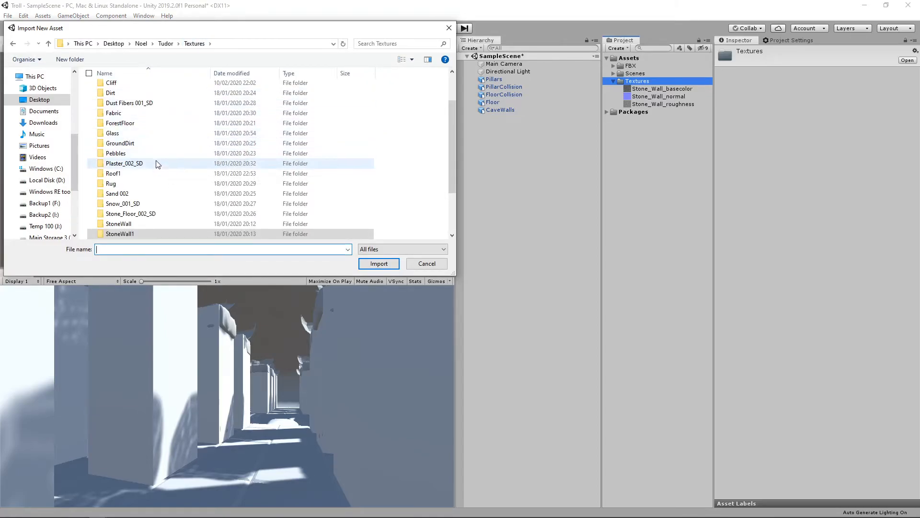
{"action": "double_click", "coordinate": [136, 84]}
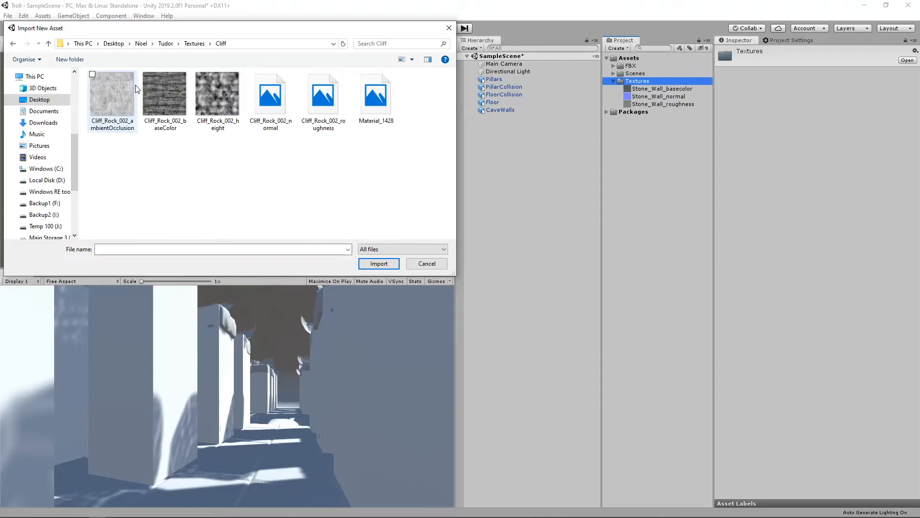
{"action": "left_click", "coordinate": [158, 104]}
{"action": "left_click", "coordinate": [278, 102], "text": "ctrl"}
{"action": "left_click", "coordinate": [324, 107], "text": "ctrl"}
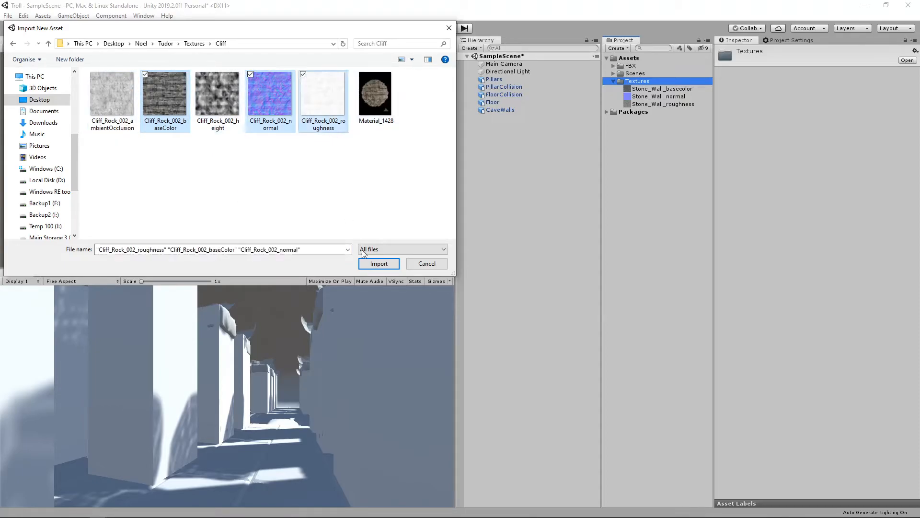
{"action": "left_click", "coordinate": [376, 263]}
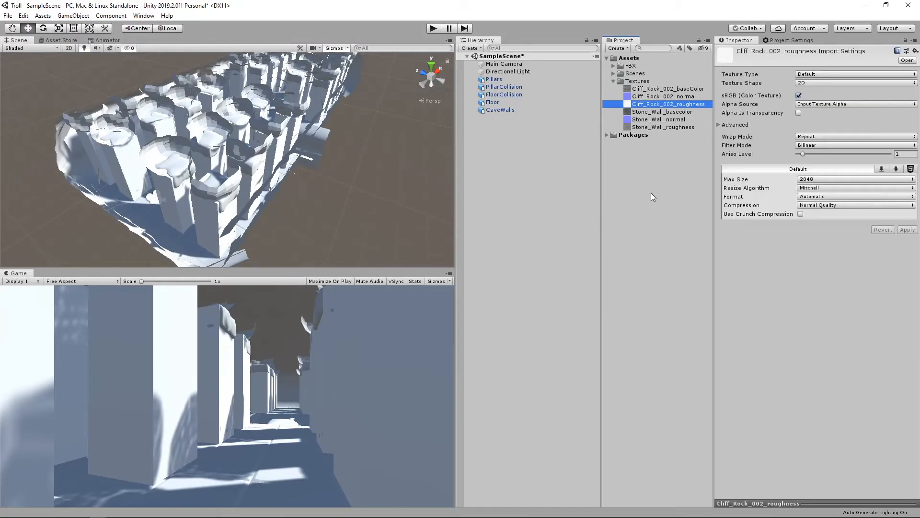
Create a new material named Cliff in the Textures folder.
{"action": "left_click", "coordinate": [636, 81]}
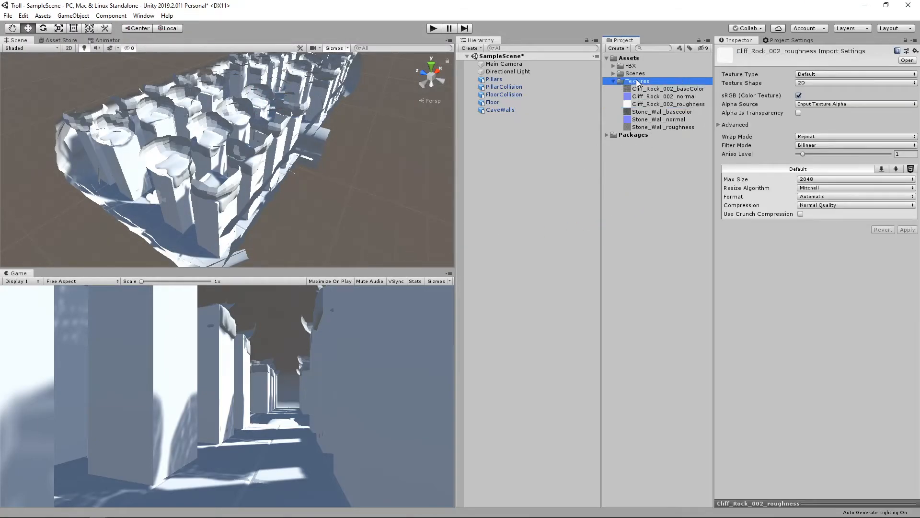
{"action": "right_click", "coordinate": [636, 82]}
{"action": "mouse_move", "coordinate": [669, 88]}
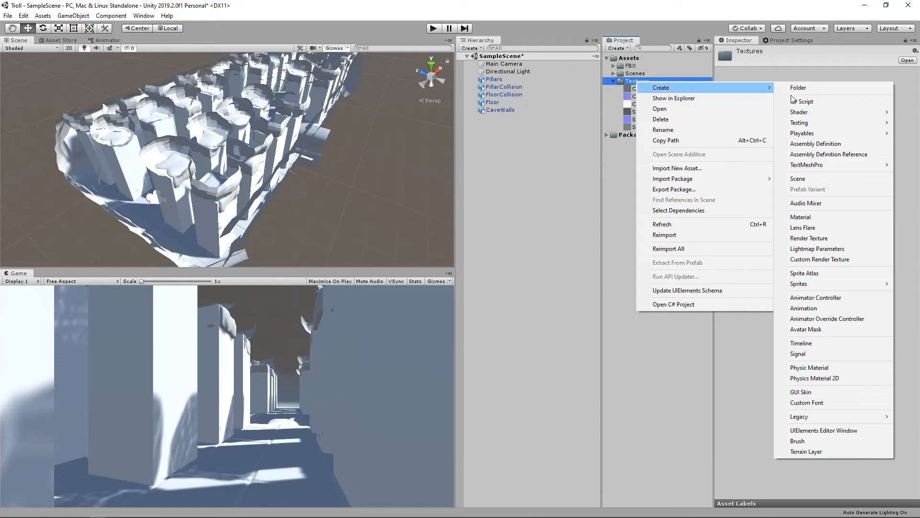
{"action": "left_click", "coordinate": [800, 217]}
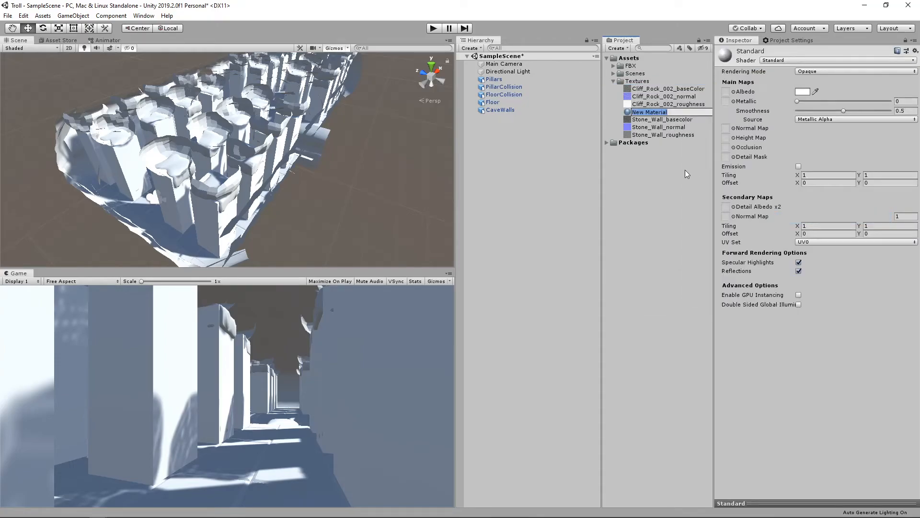
{"action": "type", "text": "Cliff"}
{"action": "key", "text": "Return"}
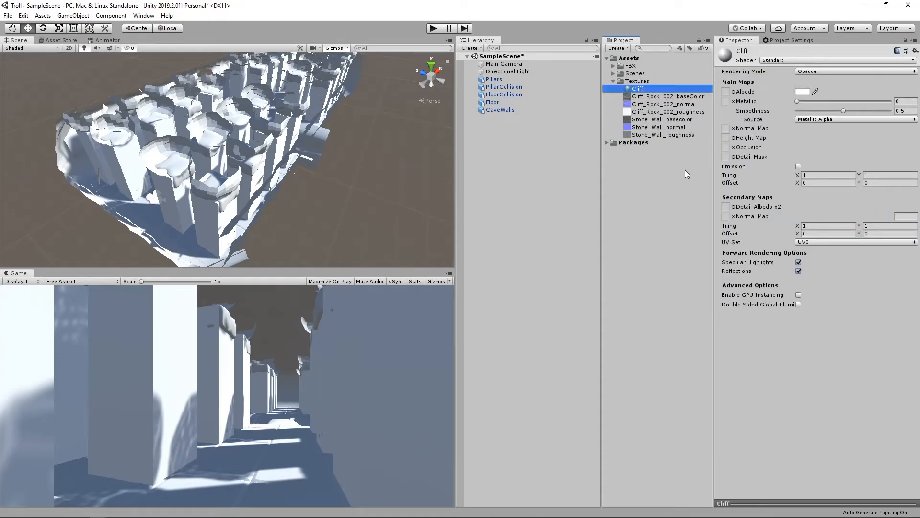
Create a material named Stone in the Textures folder, with Stone_Wall_basecolor as its albedo and Stone_Wall_normal as its normal map.
{"action": "right_click", "coordinate": [637, 81]}
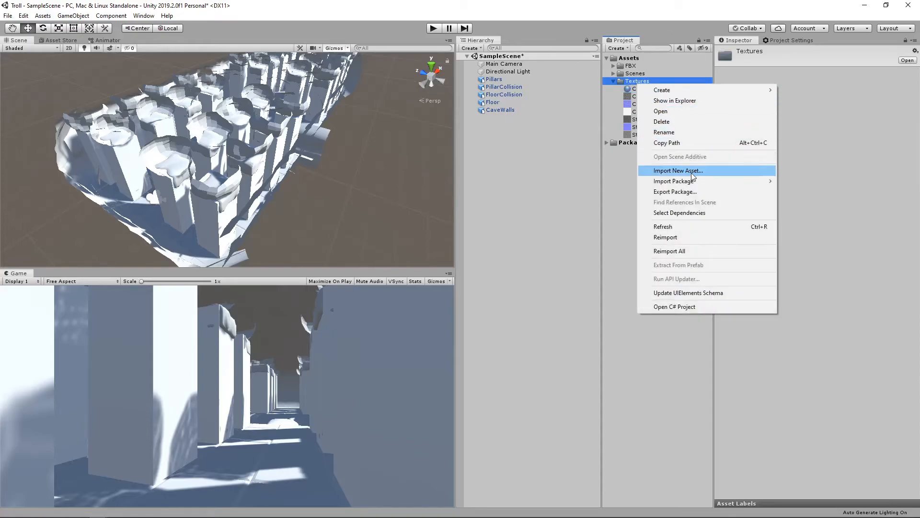
{"action": "mouse_move", "coordinate": [671, 90]}
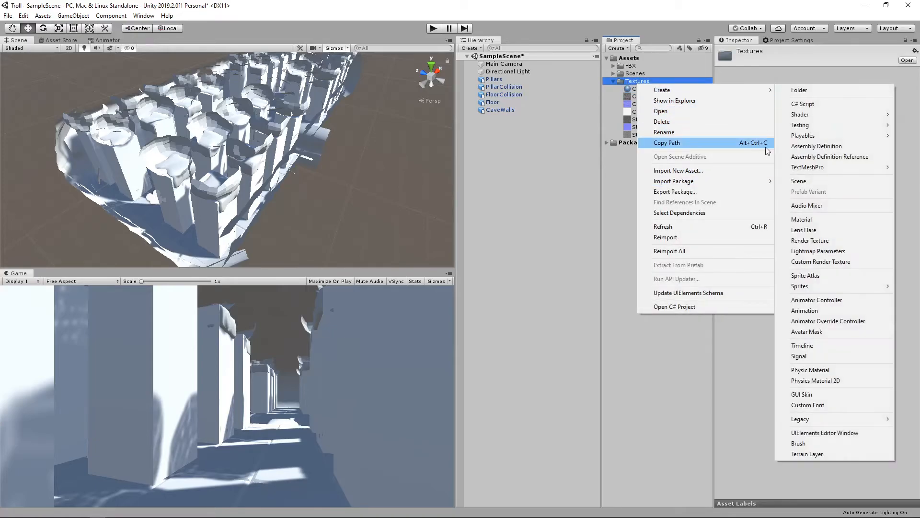
{"action": "left_click", "coordinate": [806, 219]}
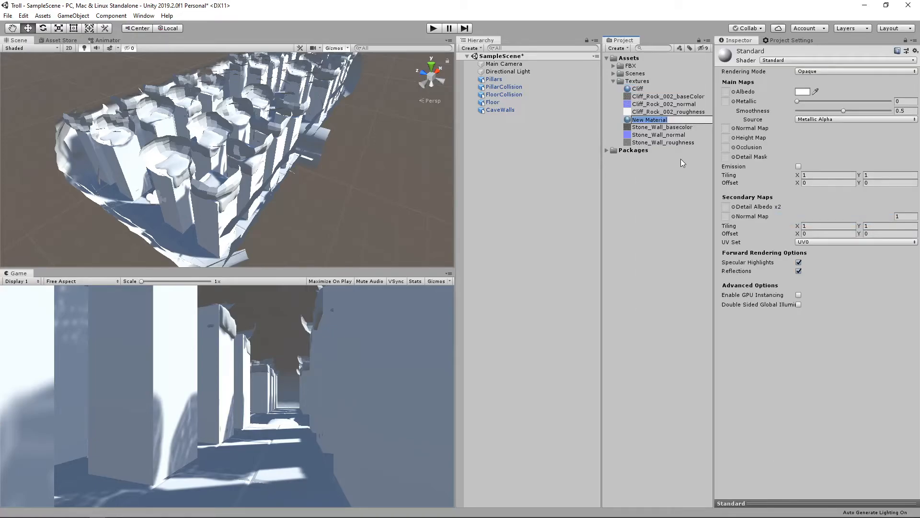
{"action": "type", "text": "Stone"}
{"action": "key", "text": "Return"}
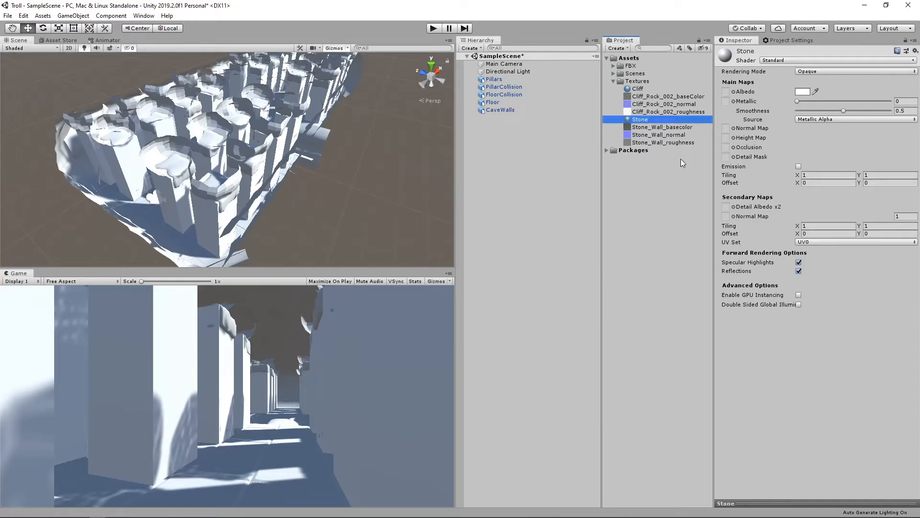
{"action": "left_click_drag", "start_coordinate": [663, 129], "coordinate": [727, 99]}
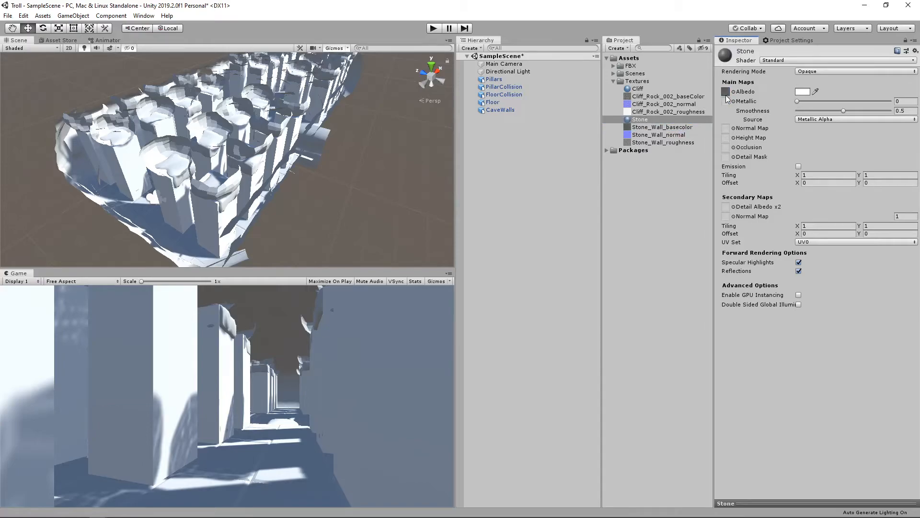
{"action": "left_click_drag", "start_coordinate": [674, 138], "coordinate": [727, 130]}
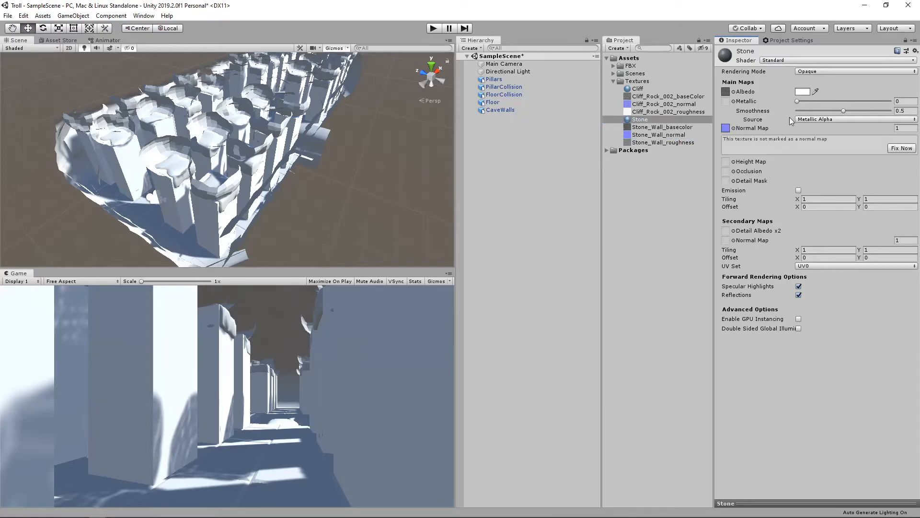
Assign Cliff_Rock_002_baseColor as the albedo and Cliff_Rock_002_normal as the normal map of the Cliff material.
{"action": "left_click", "coordinate": [637, 89]}
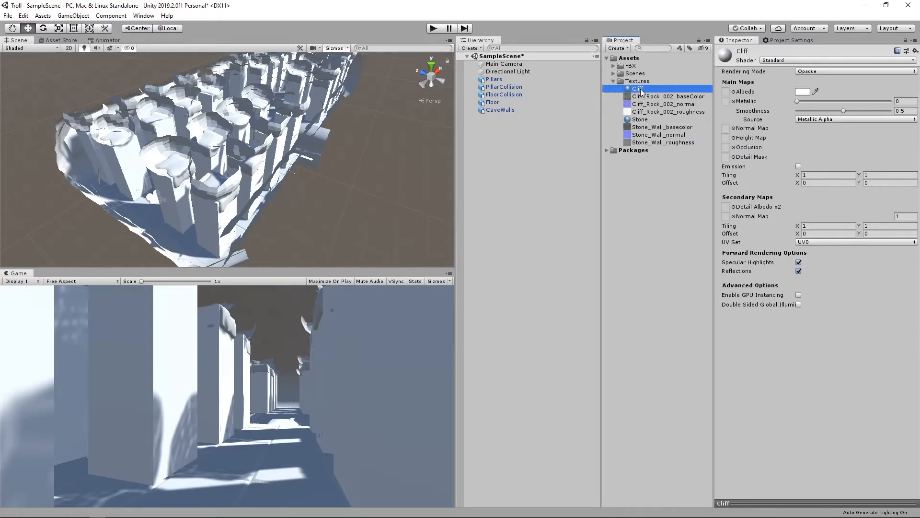
{"action": "left_click_drag", "start_coordinate": [677, 100], "coordinate": [733, 92]}
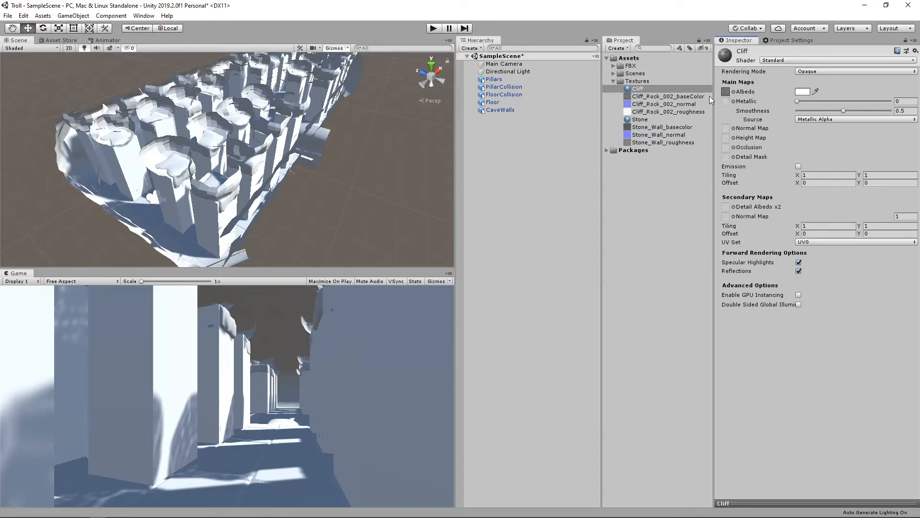
{"action": "left_click_drag", "start_coordinate": [665, 109], "coordinate": [726, 134]}
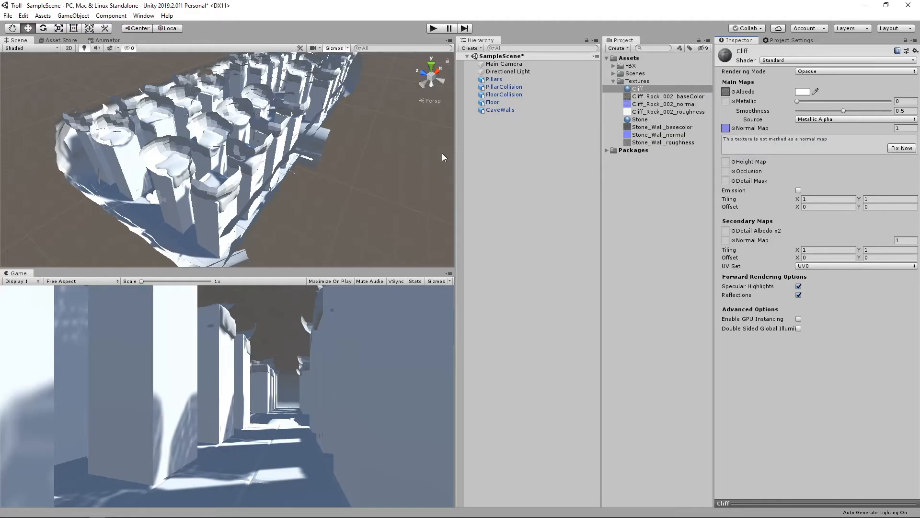
Apply the Cliff material to CaveWalls and the Stone material to both Floor and Pillars.
{"action": "left_click", "coordinate": [497, 110]}
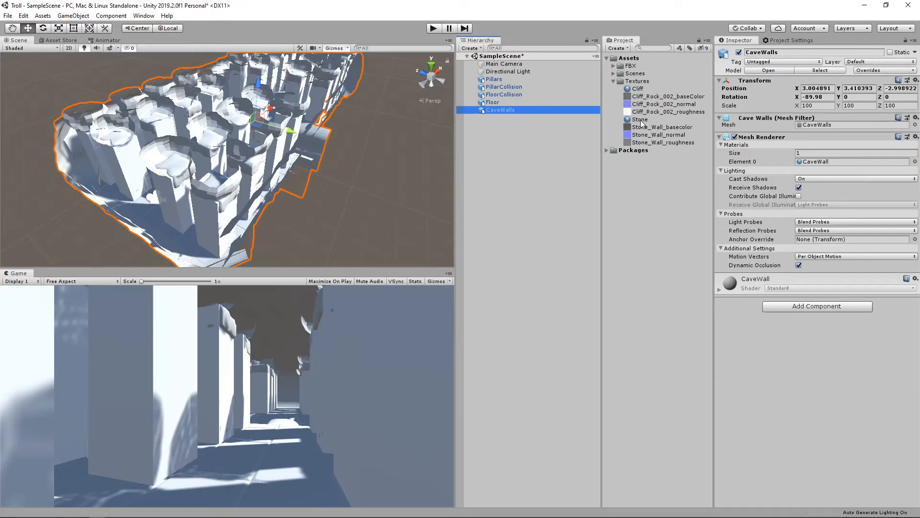
{"action": "left_click_drag", "start_coordinate": [639, 89], "coordinate": [798, 323]}
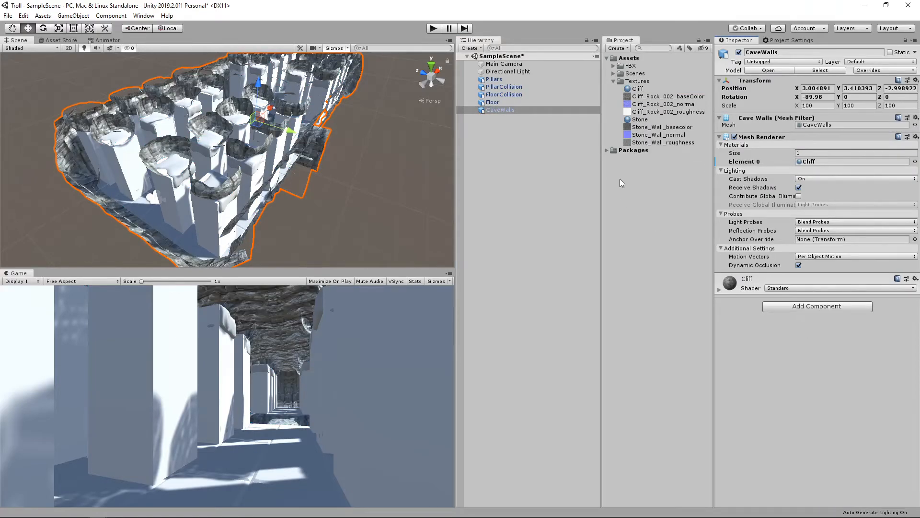
{"action": "left_click", "coordinate": [551, 102]}
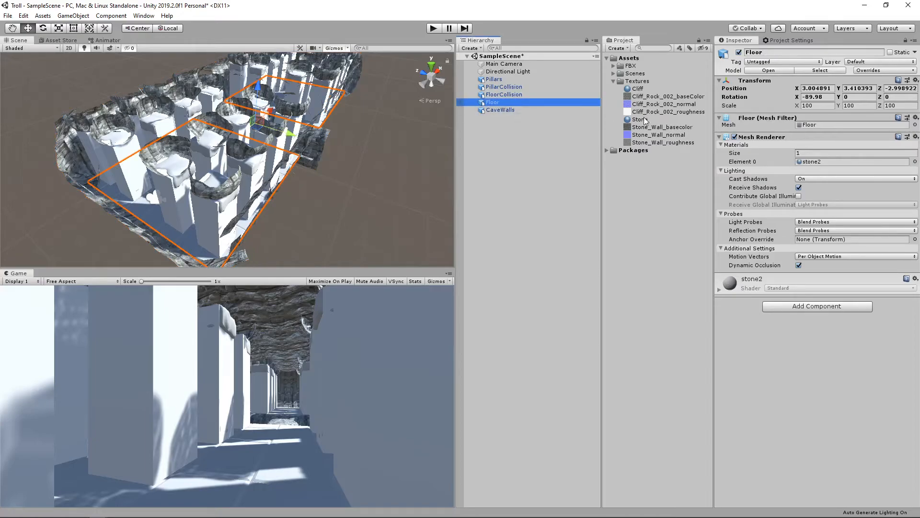
{"action": "left_click_drag", "start_coordinate": [643, 119], "coordinate": [789, 354]}
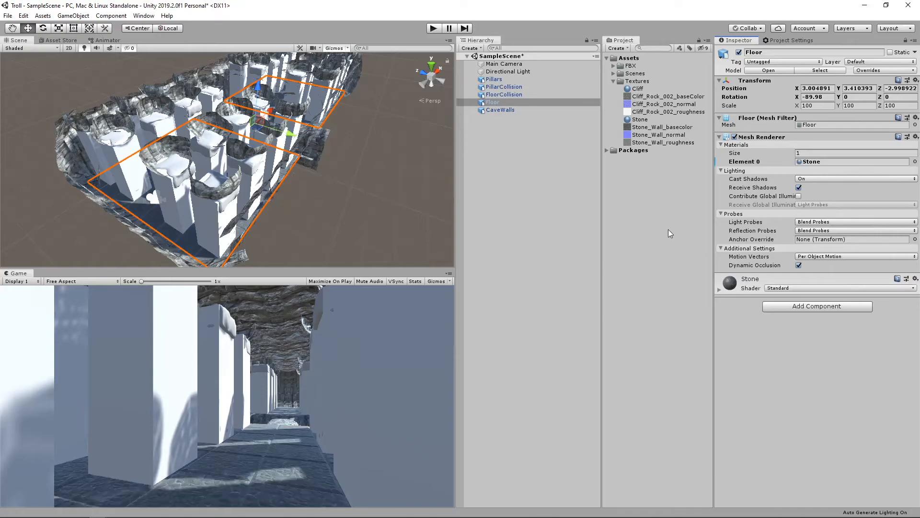
{"action": "left_click", "coordinate": [495, 80]}
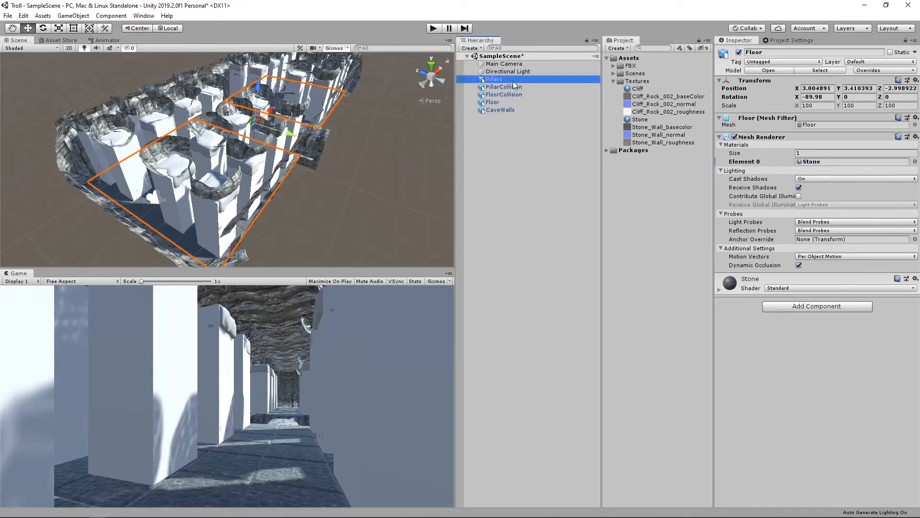
{"action": "left_click_drag", "start_coordinate": [643, 120], "coordinate": [765, 337]}
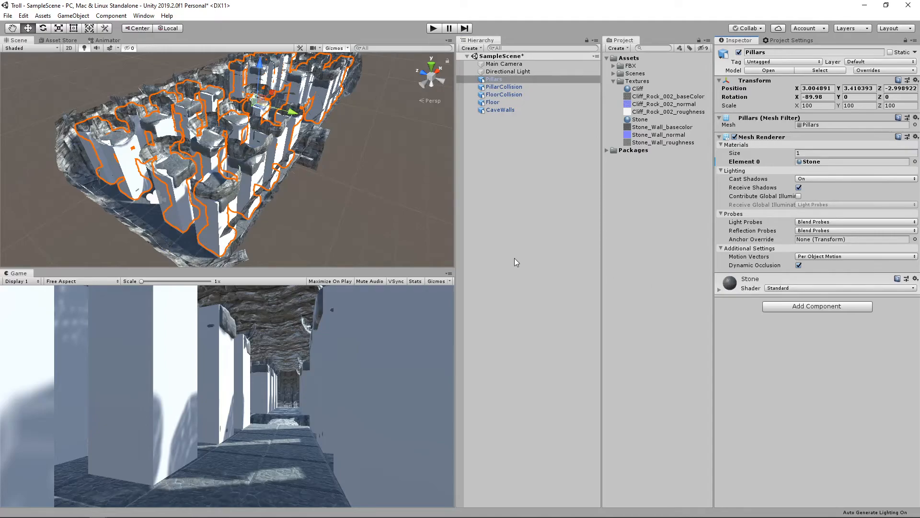
Disable the Mesh Renderer of PillarCollision and collapse its Mesh Filter and Mesh Renderer components.
{"action": "left_click", "coordinate": [511, 87]}
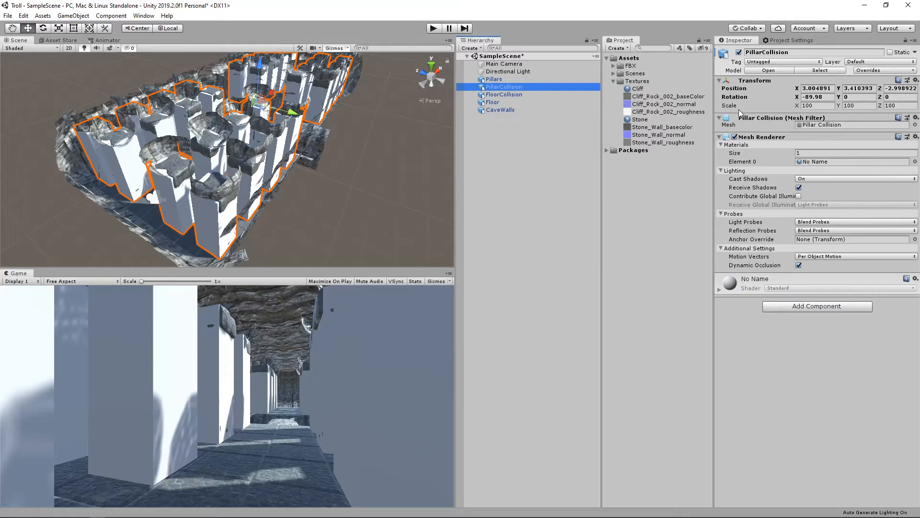
{"action": "left_click", "coordinate": [735, 137]}
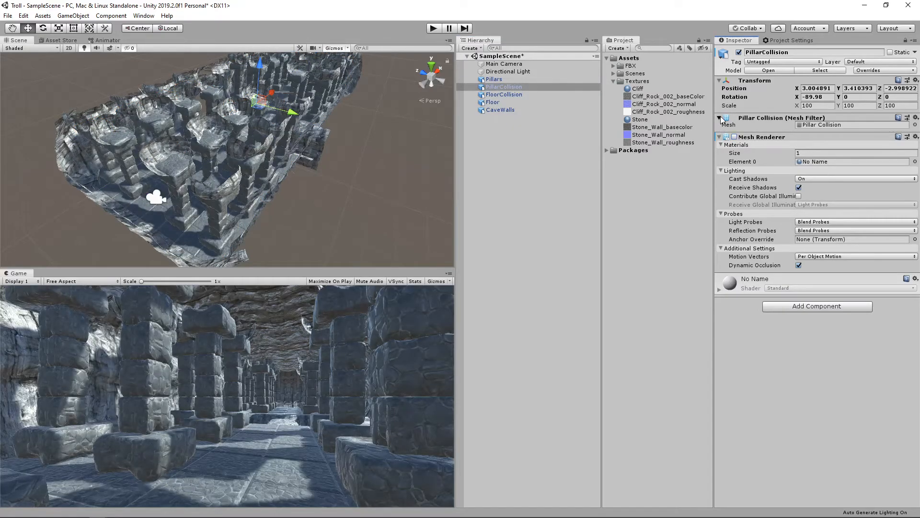
{"action": "left_click", "coordinate": [720, 118]}
{"action": "left_click", "coordinate": [720, 127]}
Add a Mesh Collider from the Physics components to PillarCollision and check its outline around the pillars.
{"action": "left_click", "coordinate": [780, 165]}
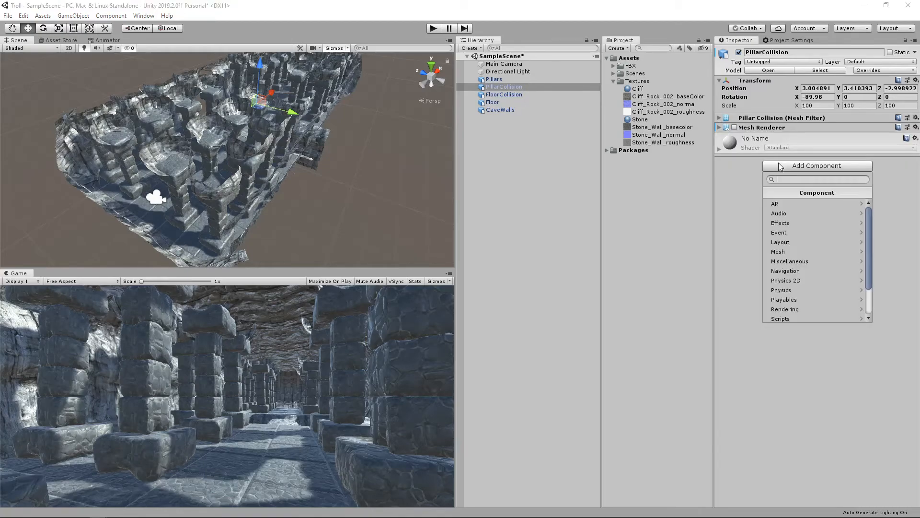
{"action": "left_click", "coordinate": [800, 291]}
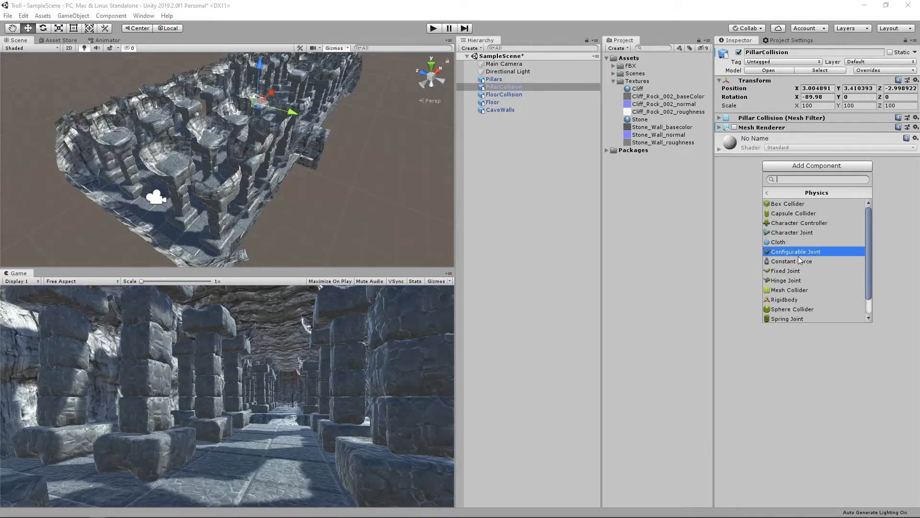
{"action": "left_click", "coordinate": [803, 290]}
{"action": "middle_click_drag", "start_coordinate": [300, 172], "coordinate": [320, 168]}
{"action": "right_click_drag", "start_coordinate": [239, 192], "coordinate": [259, 153]}
{"action": "middle_click_drag", "start_coordinate": [259, 154], "coordinate": [292, 87]}
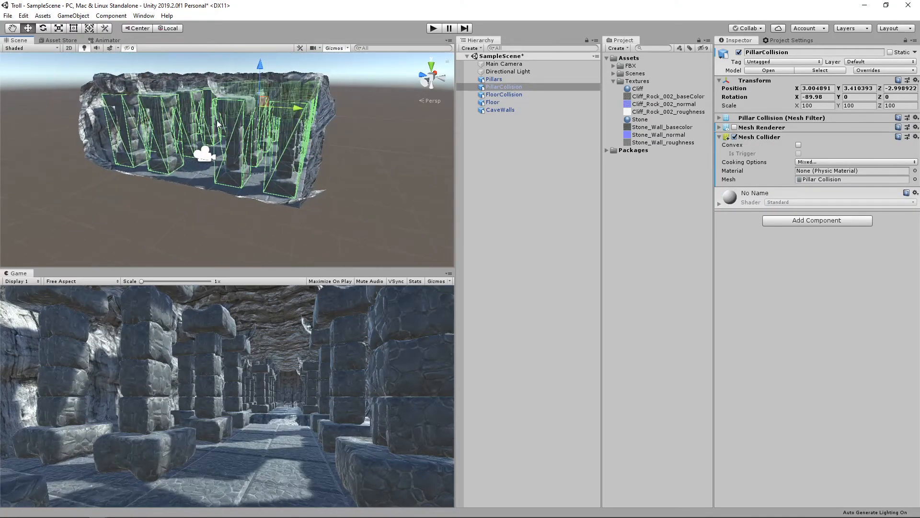
Disable the Mesh Renderer of FloorCollision and add a Mesh Collider to it from the Physics components.
{"action": "left_click", "coordinate": [505, 101]}
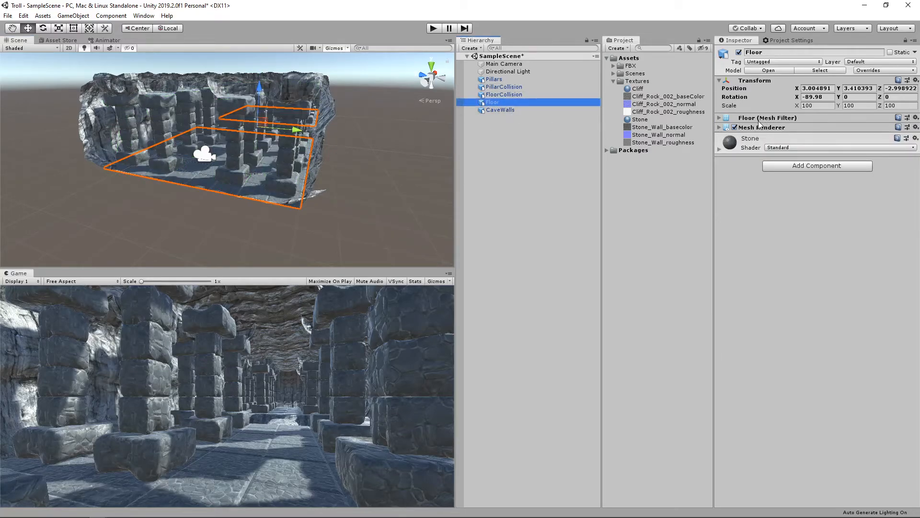
{"action": "left_click", "coordinate": [515, 94]}
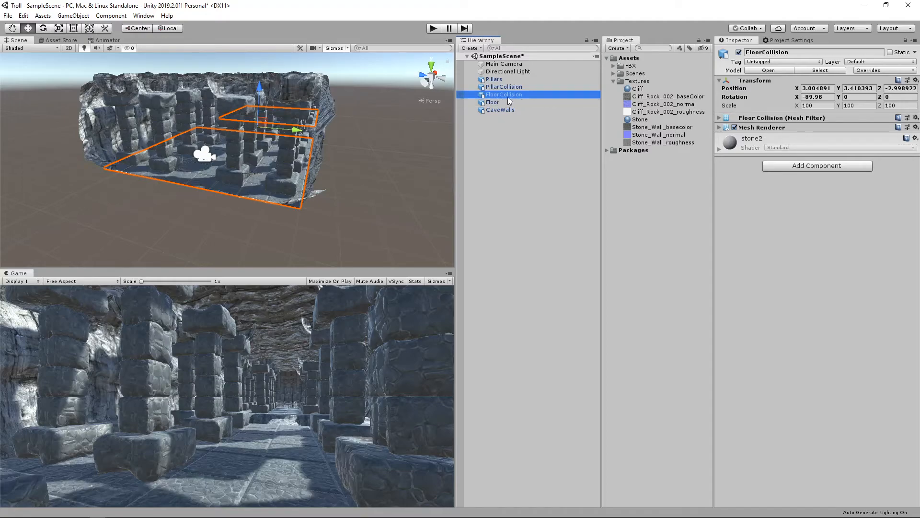
{"action": "left_click", "coordinate": [736, 128]}
{"action": "left_click", "coordinate": [789, 166]}
{"action": "left_click", "coordinate": [788, 291]}
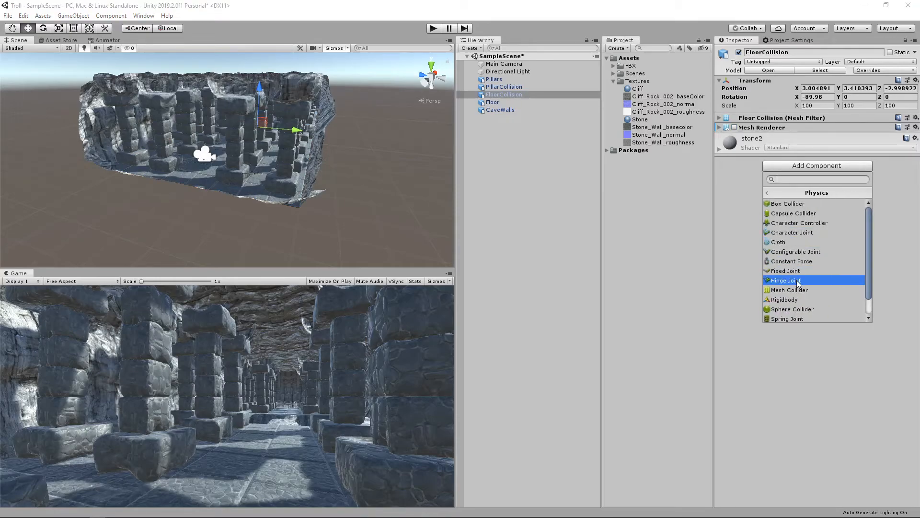
{"action": "left_click", "coordinate": [796, 290]}
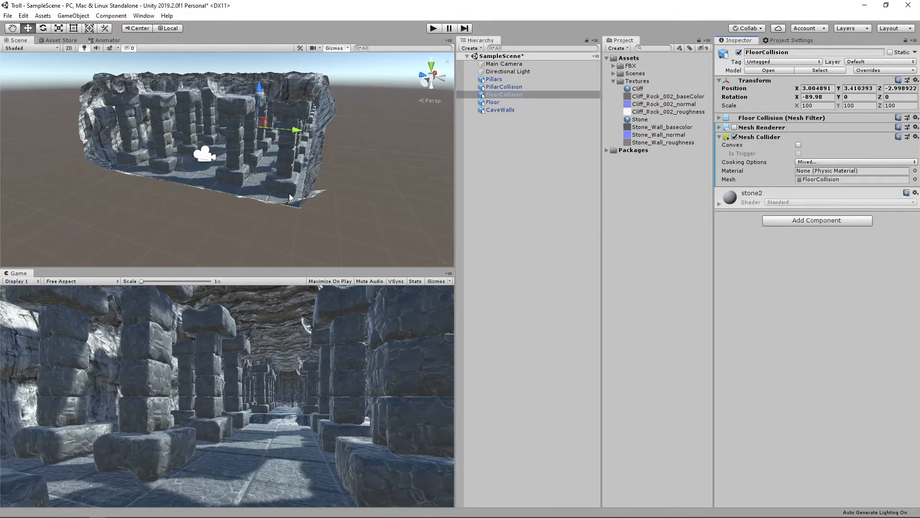
Add a Mesh Collider from the Physics components to CaveWalls, keeping its Mesh Renderer enabled.
{"action": "left_click_drag", "start_coordinate": [181, 162], "coordinate": [209, 166], "text": "alt"}
{"action": "left_click", "coordinate": [316, 179]}
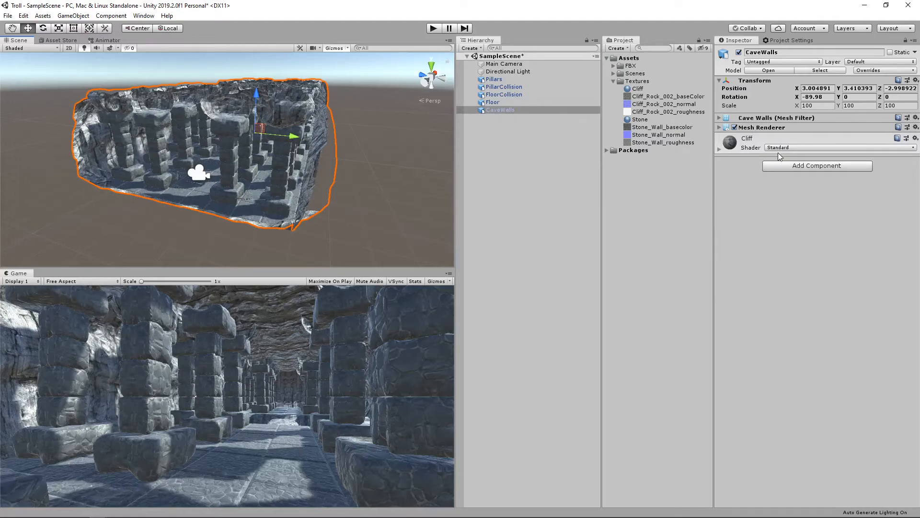
{"action": "left_click", "coordinate": [788, 166]}
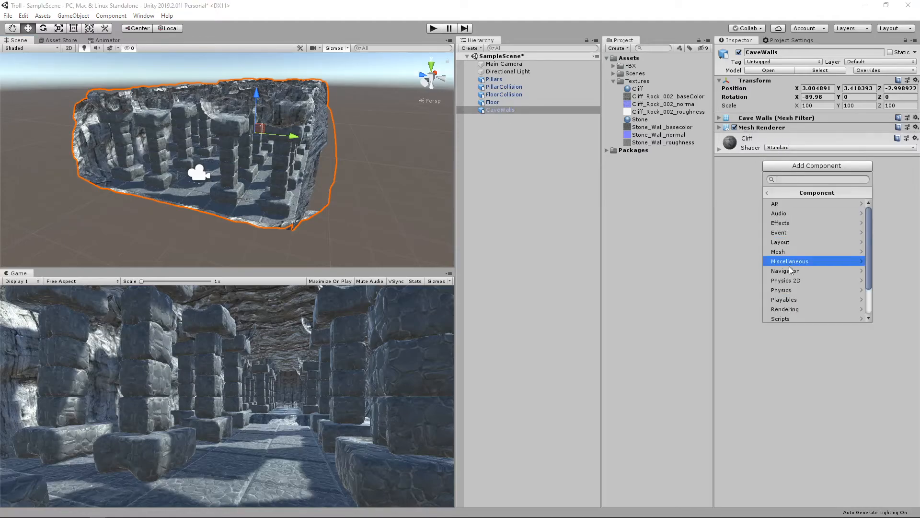
{"action": "left_click", "coordinate": [789, 282]}
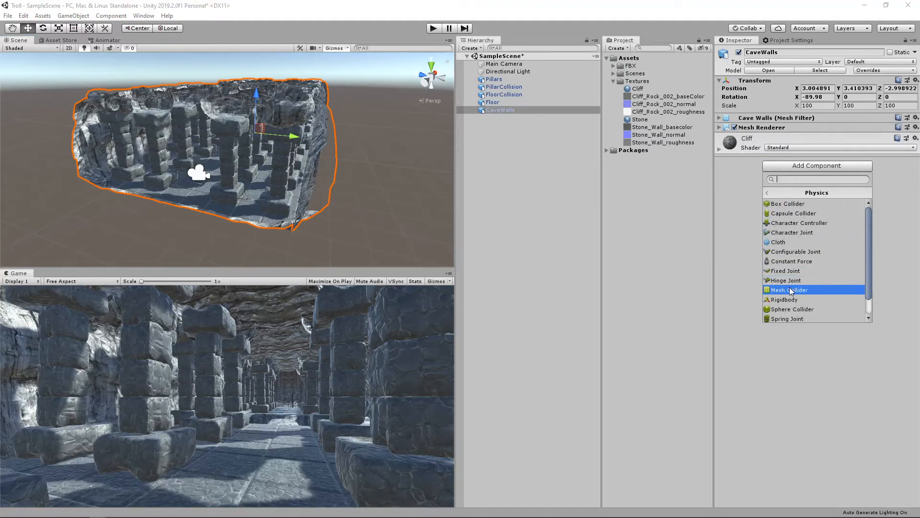
{"action": "left_click", "coordinate": [790, 289]}
{"action": "mouse_move", "coordinate": [333, 189]}
{"action": "left_mouse_down", "text": "alt"}
{"action": "mouse_move", "coordinate": [374, 176]}
{"action": "mouse_move", "coordinate": [306, 179]}
{"action": "mouse_move", "coordinate": [314, 168]}
{"action": "mouse_move", "coordinate": [345, 176]}
{"action": "left_mouse_up", "text": "alt"}
{"action": "right_click_drag", "start_coordinate": [345, 176], "coordinate": [269, 160], "text": "alt"}
{"action": "middle_click_drag", "start_coordinate": [269, 160], "coordinate": [288, 140]}
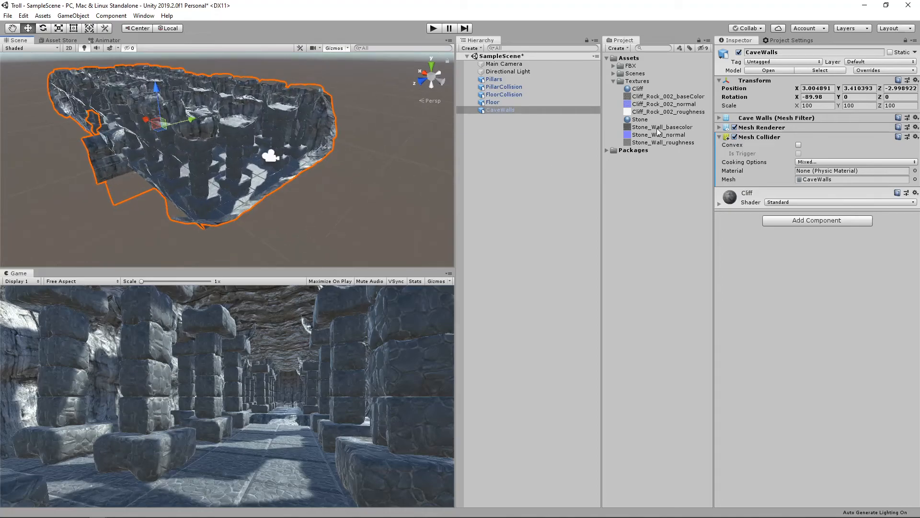
Collapse the Textures folder in the project assets, leaving Packages collapsed as well.
{"action": "left_click", "coordinate": [614, 81]}
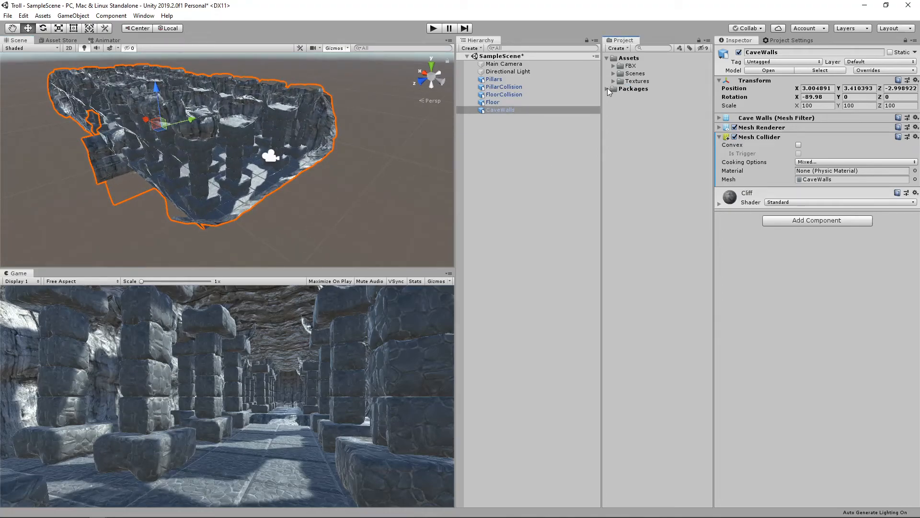
{"action": "left_click", "coordinate": [607, 89]}
{"action": "left_click", "coordinate": [605, 89]}
Change the Directional Light's type to Point.
{"action": "left_click_drag", "start_coordinate": [252, 160], "coordinate": [243, 161], "text": "alt"}
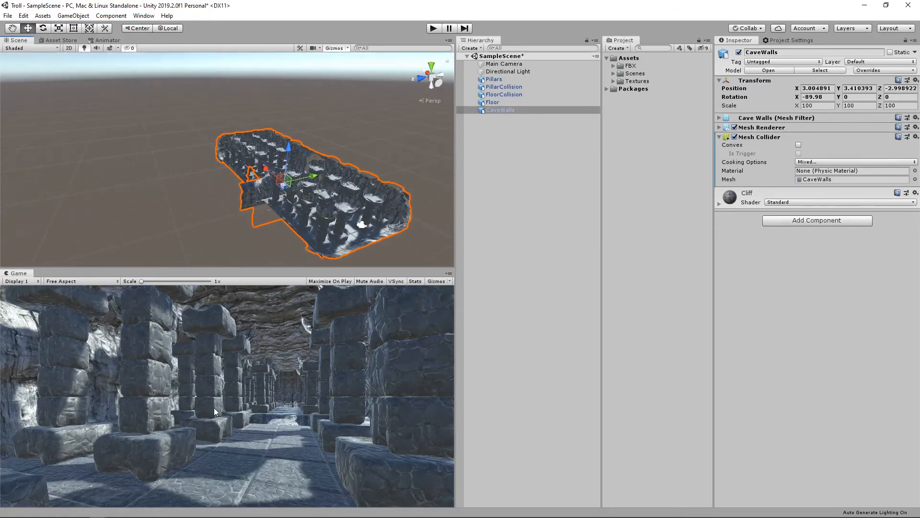
{"action": "left_click_drag", "start_coordinate": [338, 217], "coordinate": [410, 127], "text": "alt"}
{"action": "left_click", "coordinate": [504, 63]}
{"action": "left_click", "coordinate": [501, 71]}
{"action": "scroll", "coordinate": [254, 156], "scroll_direction": "up", "scroll_amount": 8}
{"action": "scroll", "coordinate": [254, 155], "scroll_direction": "up", "scroll_amount": 5}
{"action": "scroll", "coordinate": [163, 136], "scroll_direction": "down", "scroll_amount": 5}
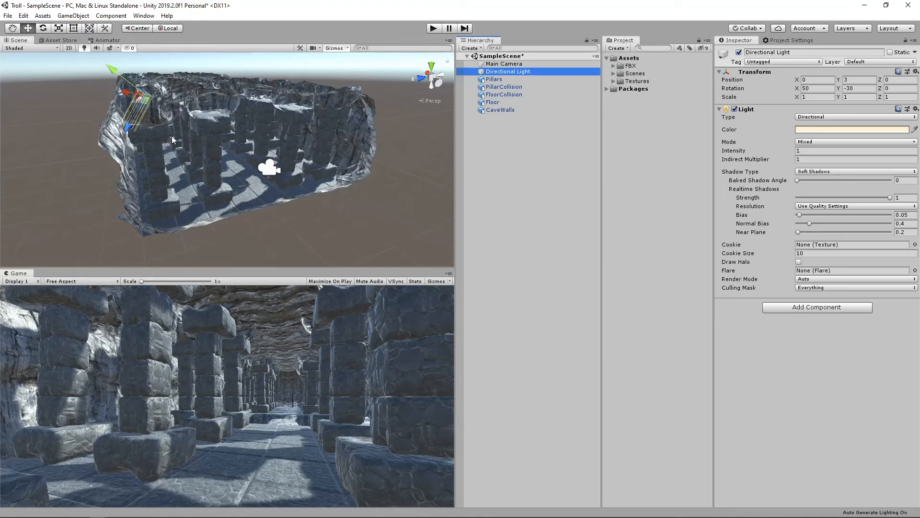
{"action": "left_click", "coordinate": [813, 117]}
{"action": "left_click", "coordinate": [815, 146]}
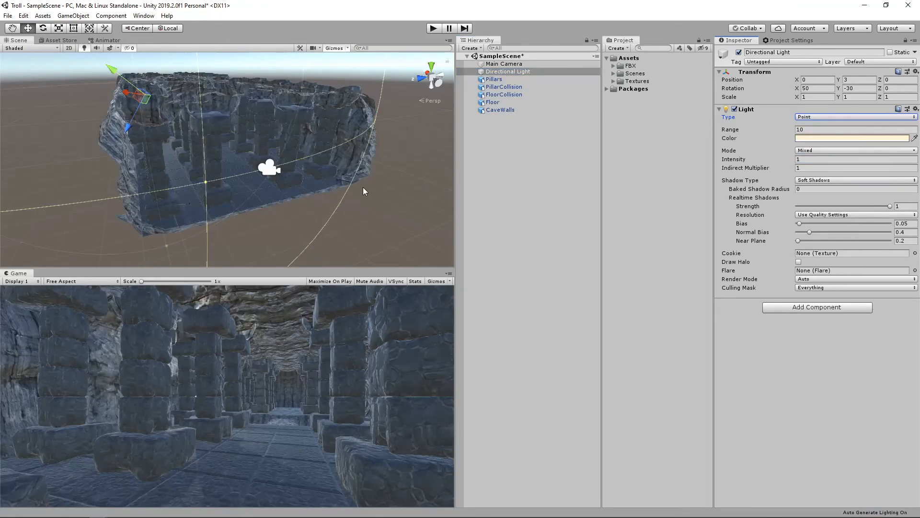
Switch the handles to Global orientation and move the point light to about X 2.97, Y 1.55, Z -2.66, between the two cave rooms.
{"action": "left_click_drag", "start_coordinate": [120, 78], "coordinate": [147, 96]}
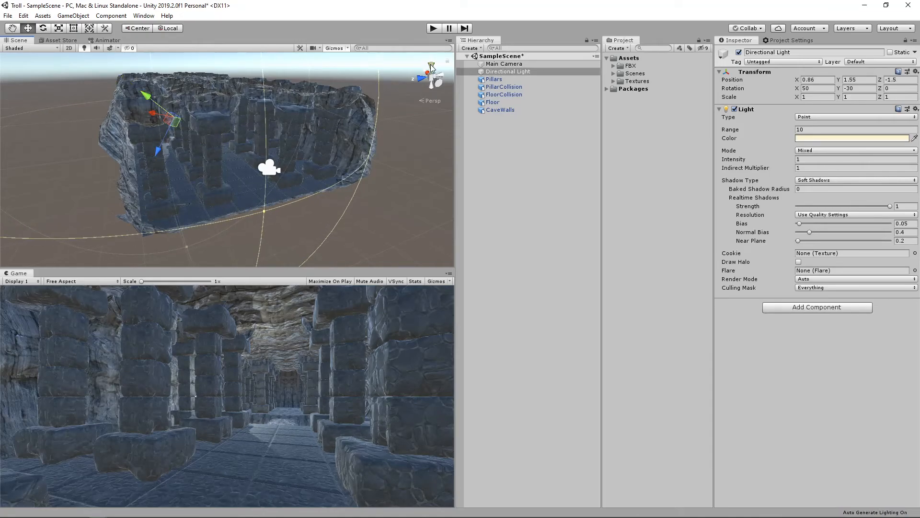
{"action": "left_click", "coordinate": [431, 67]}
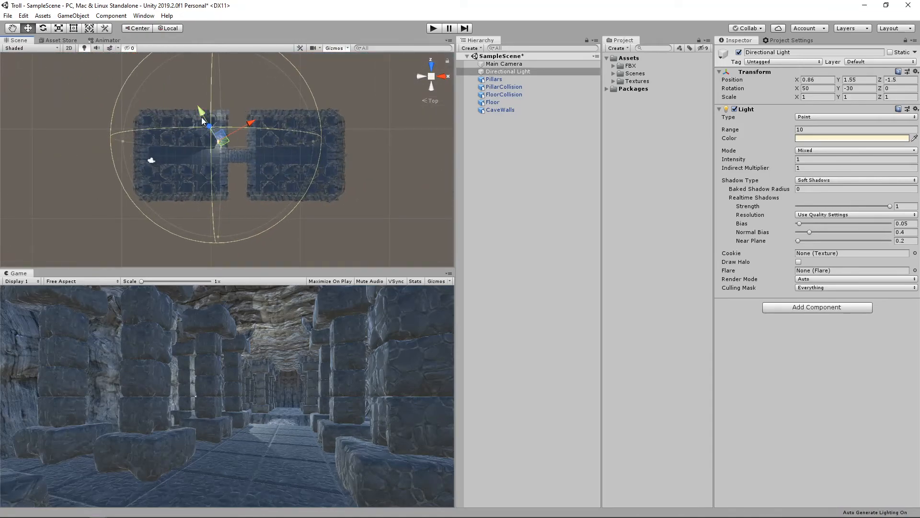
{"action": "left_click", "coordinate": [169, 29]}
{"action": "left_click_drag", "start_coordinate": [217, 102], "coordinate": [276, 154]}
{"action": "left_click", "coordinate": [433, 87]}
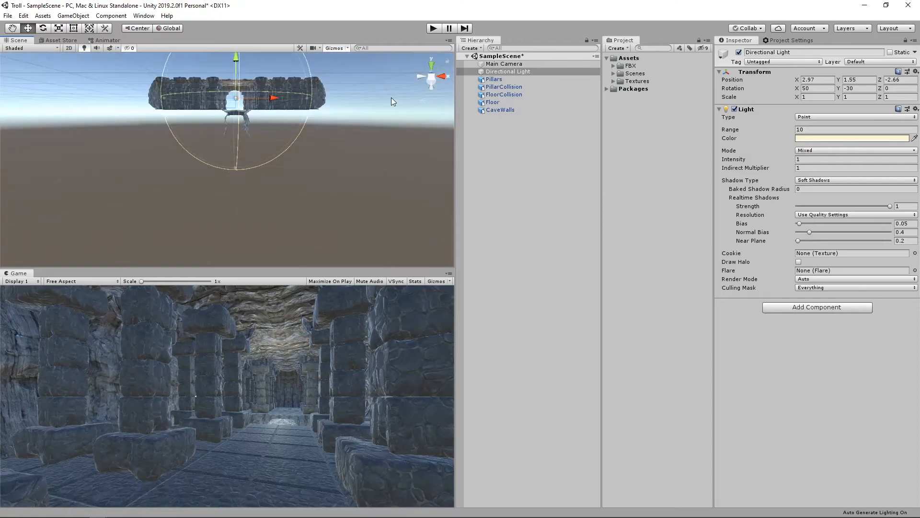
{"action": "scroll", "coordinate": [234, 117], "scroll_direction": "down", "scroll_amount": 3}
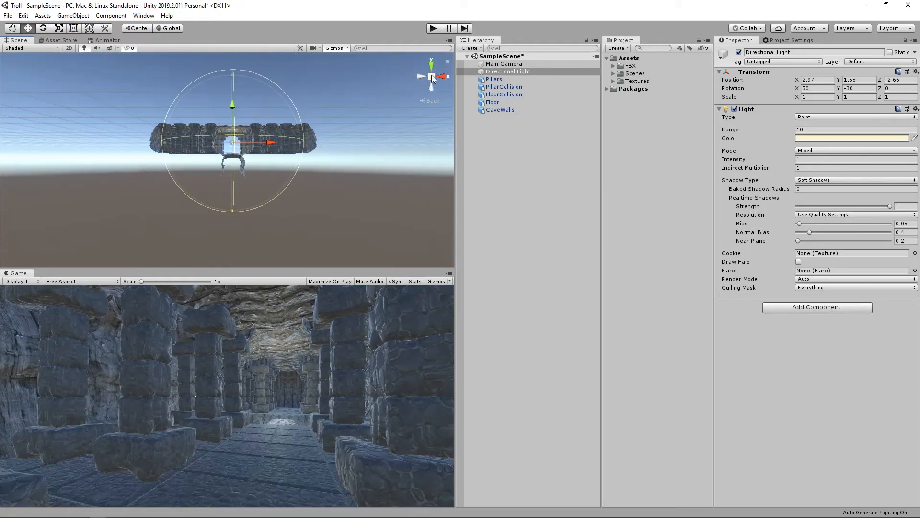
{"action": "left_click", "coordinate": [431, 76]}
{"action": "scroll", "coordinate": [230, 119], "scroll_direction": "up", "scroll_amount": 2}
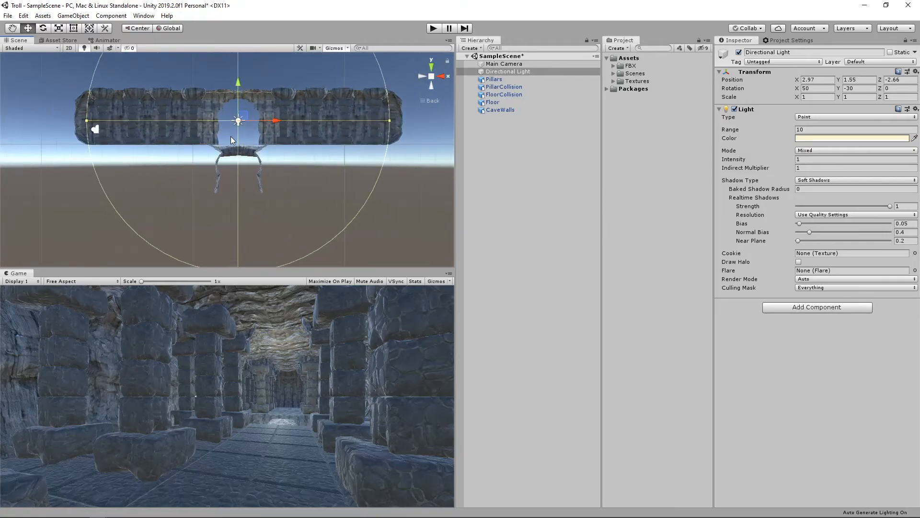
Set the Main Camera's Clear Flags to Solid Color with a black background.
{"action": "left_click", "coordinate": [505, 63]}
{"action": "left_click", "coordinate": [801, 118]}
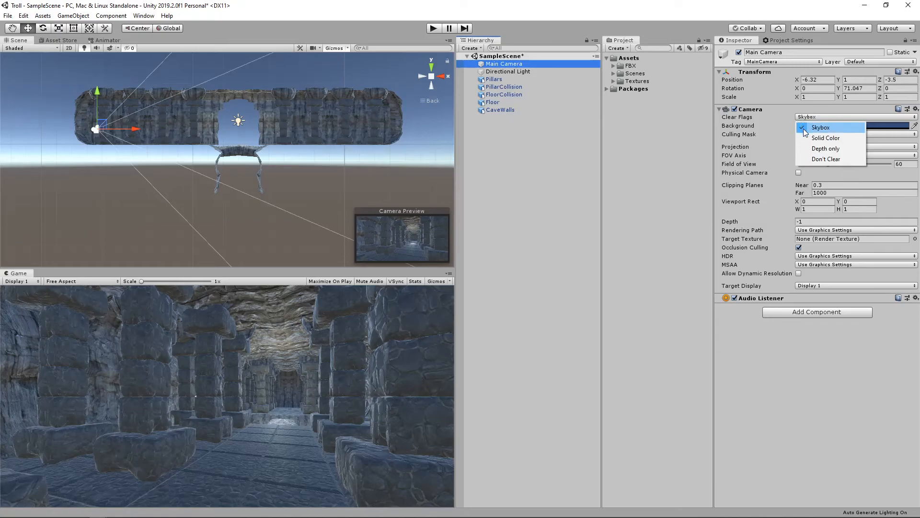
{"action": "left_click", "coordinate": [805, 135]}
{"action": "left_click", "coordinate": [838, 126]}
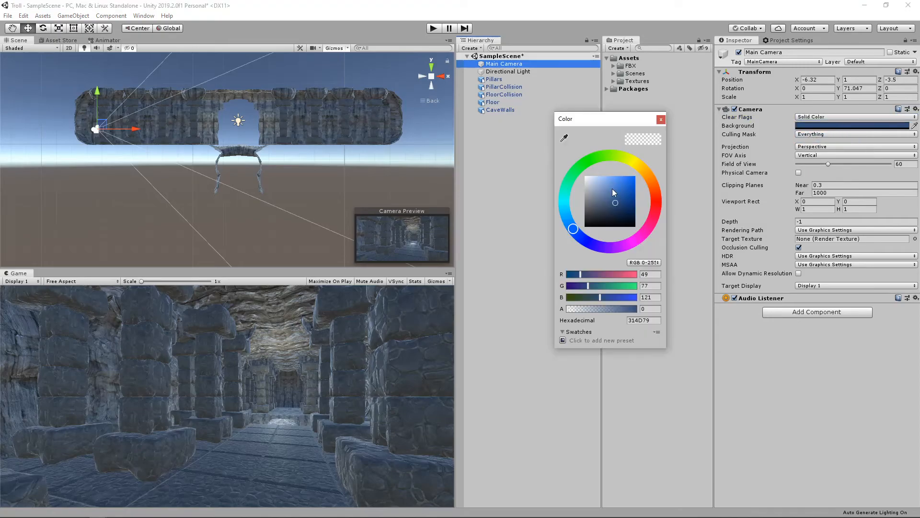
{"action": "left_click_drag", "start_coordinate": [612, 186], "coordinate": [570, 241]}
{"action": "left_click", "coordinate": [661, 119]}
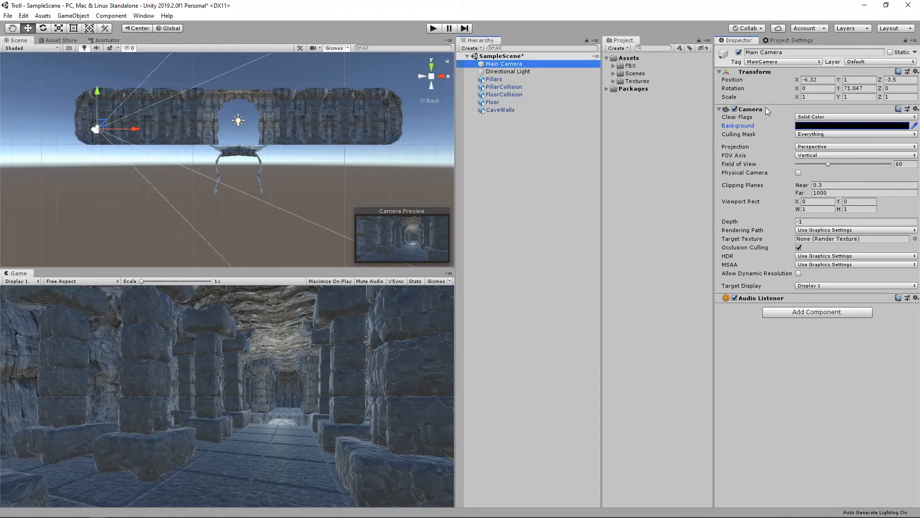
Open the Lighting settings window and dock it beside Project Settings.
{"action": "left_click", "coordinate": [144, 16]}
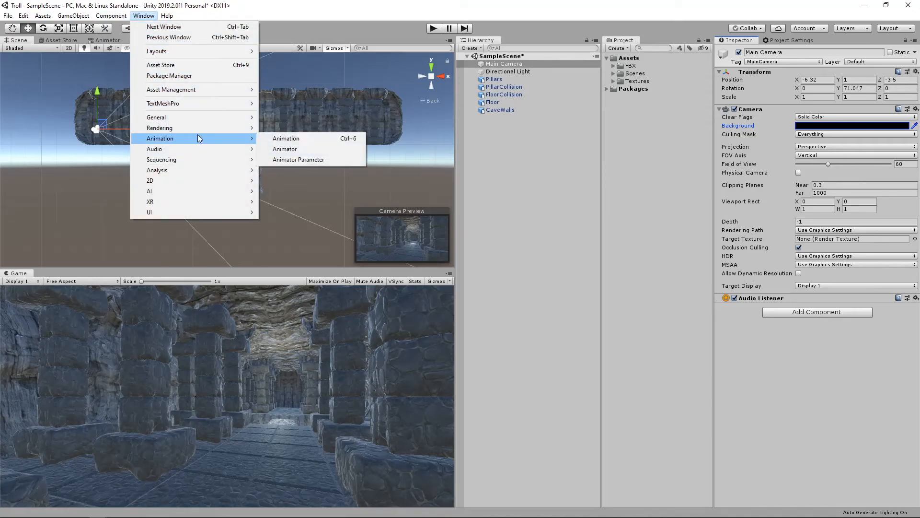
{"action": "mouse_move", "coordinate": [208, 128]}
{"action": "left_click", "coordinate": [268, 129]}
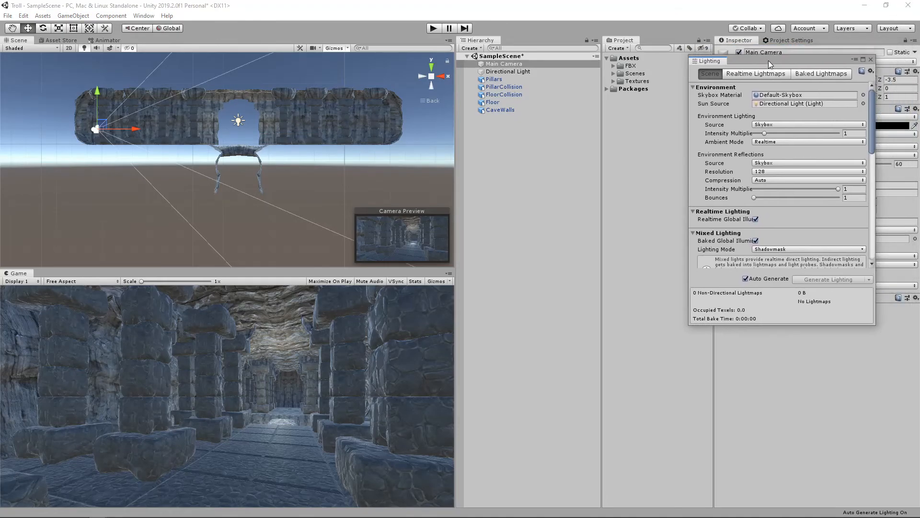
{"action": "left_click_drag", "start_coordinate": [717, 62], "coordinate": [802, 45]}
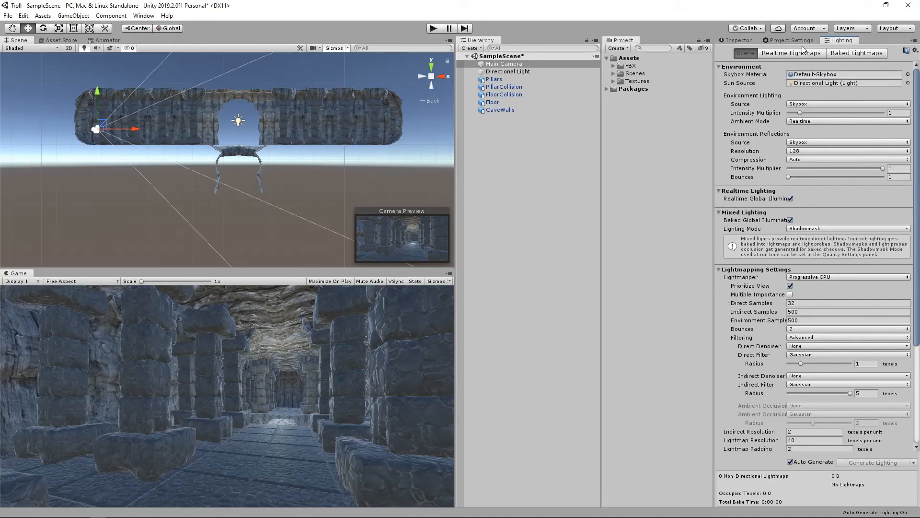
Set the Skybox Material to None and make the environment's ambient color black.
{"action": "left_click", "coordinate": [908, 74]}
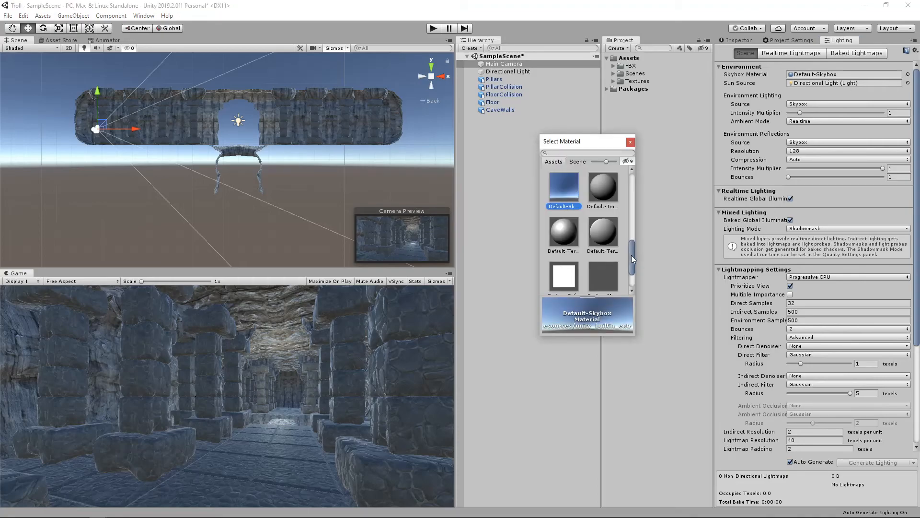
{"action": "left_click_drag", "start_coordinate": [632, 255], "coordinate": [634, 177]}
{"action": "double_click", "coordinate": [564, 189]}
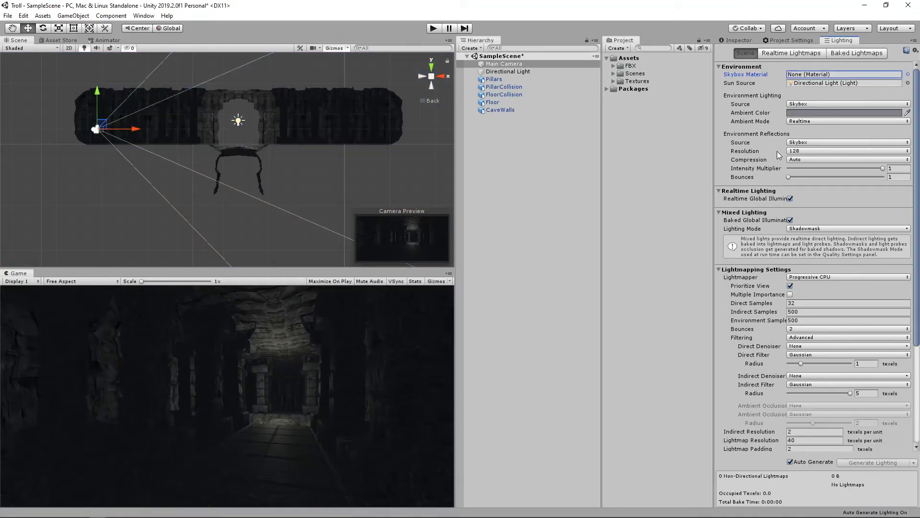
{"action": "left_click", "coordinate": [815, 114]}
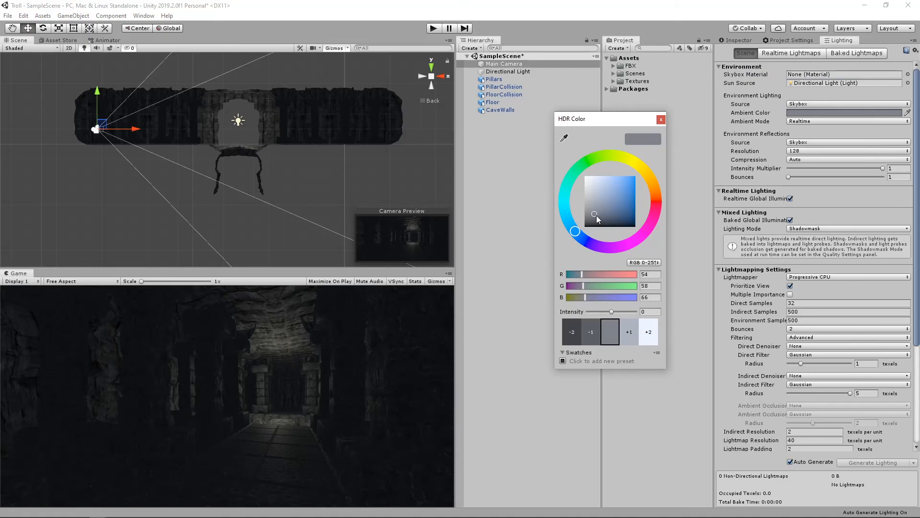
{"action": "left_click_drag", "start_coordinate": [597, 214], "coordinate": [587, 225]}
{"action": "left_click", "coordinate": [660, 119]}
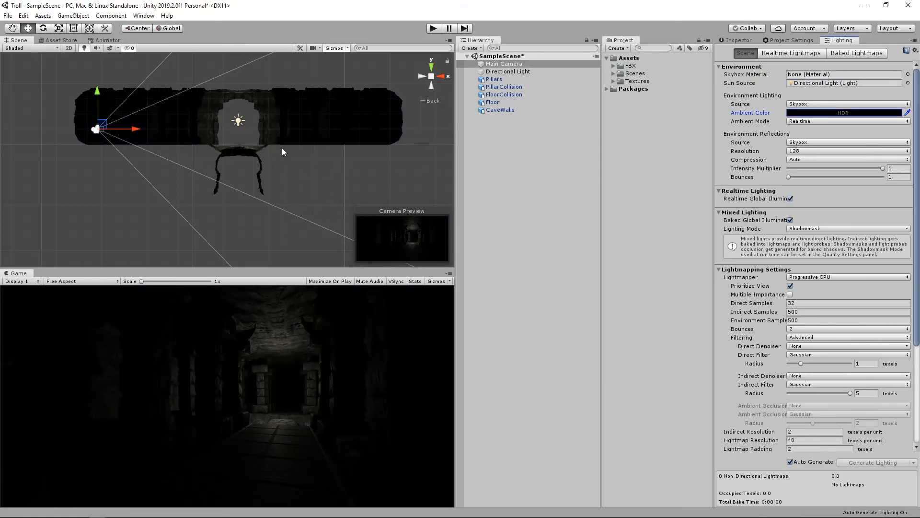
Duplicate the point light and place the copy slightly lower, inside the cave room that contains the camera.
{"action": "left_click", "coordinate": [520, 72]}
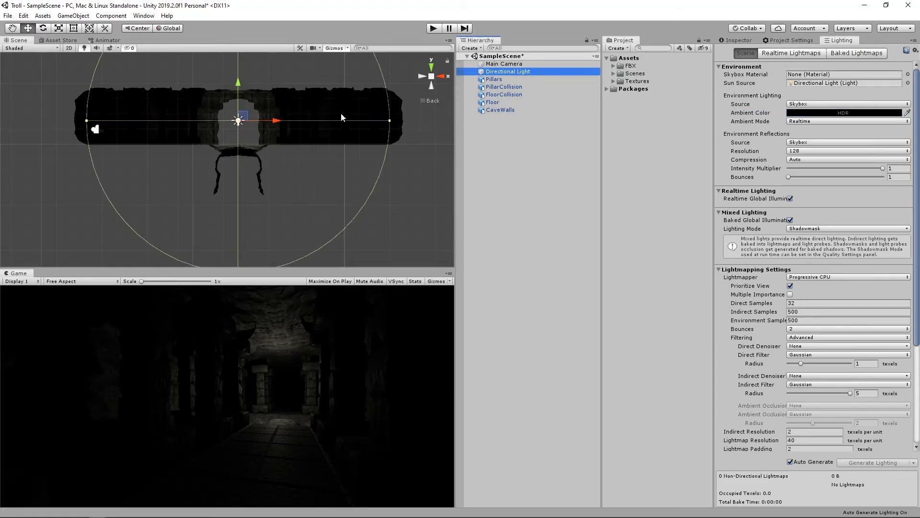
{"action": "right_click", "coordinate": [506, 73]}
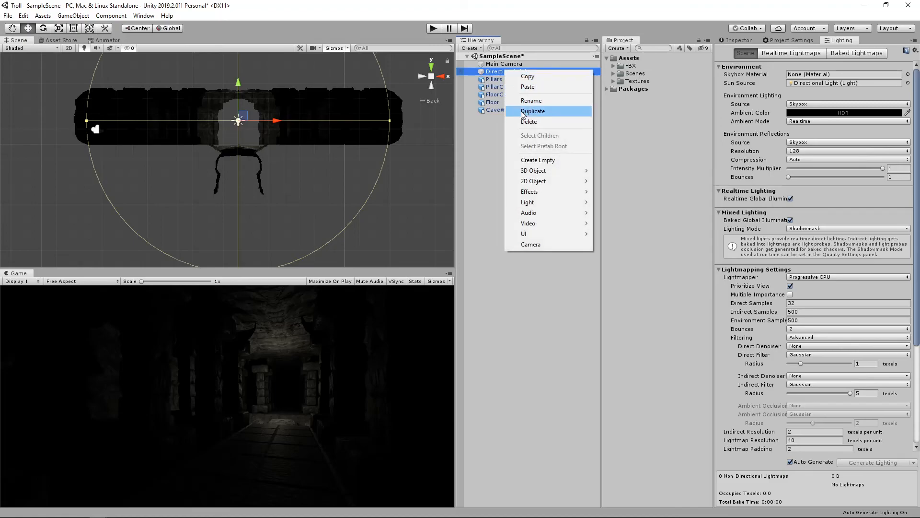
{"action": "left_click", "coordinate": [532, 105]}
{"action": "left_click_drag", "start_coordinate": [273, 123], "coordinate": [187, 117]}
{"action": "left_click_drag", "start_coordinate": [147, 84], "coordinate": [146, 89]}
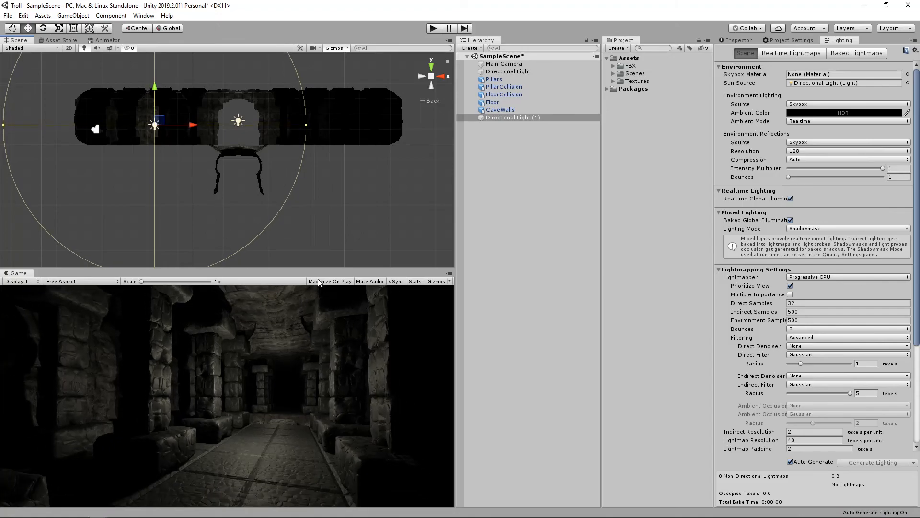
Play the scene with Maximize On Play enabled to examine the cave lighting, and stop play mode.
{"action": "left_click", "coordinate": [432, 28]}
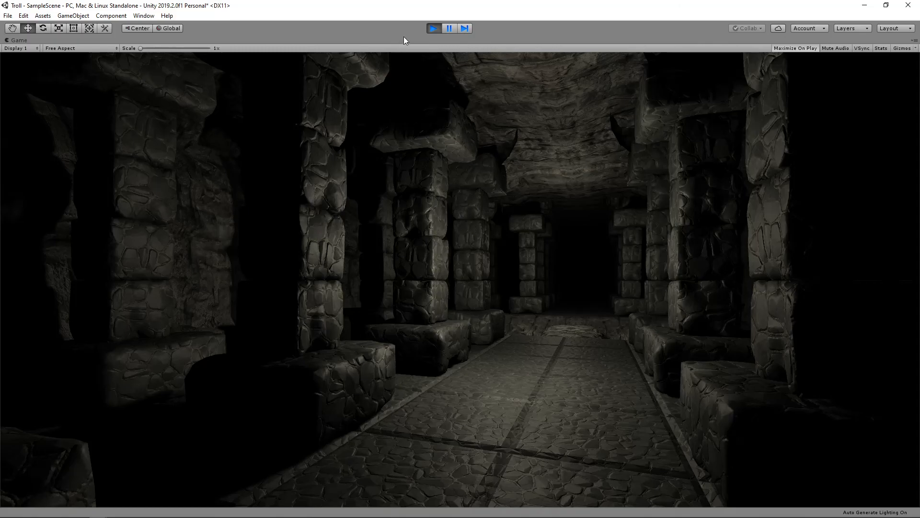
{"action": "left_click", "coordinate": [433, 28]}
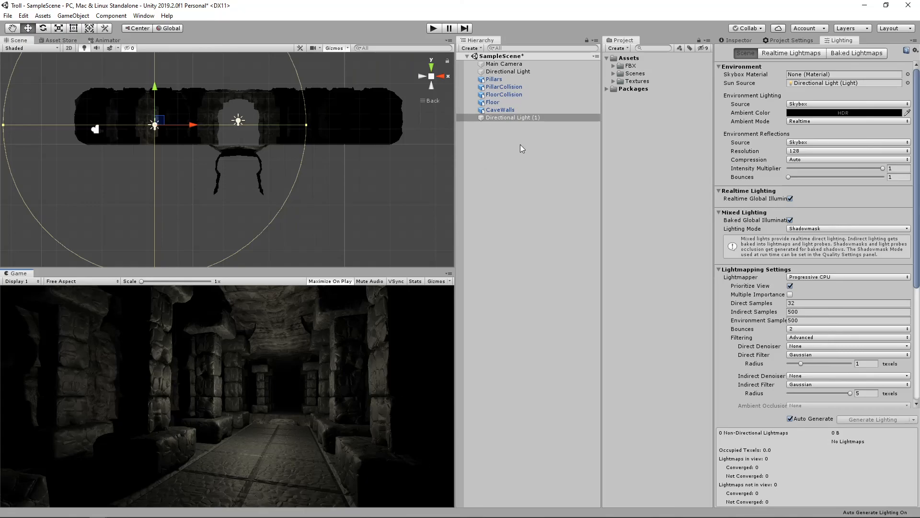
{"action": "middle_click_drag", "start_coordinate": [328, 171], "coordinate": [313, 206]}
{"action": "scroll", "coordinate": [312, 206], "scroll_direction": "up", "scroll_amount": 5}
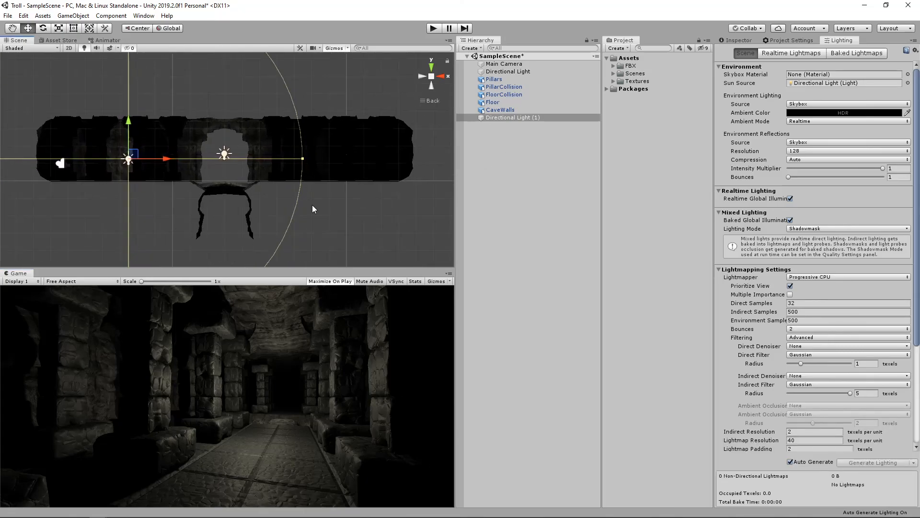